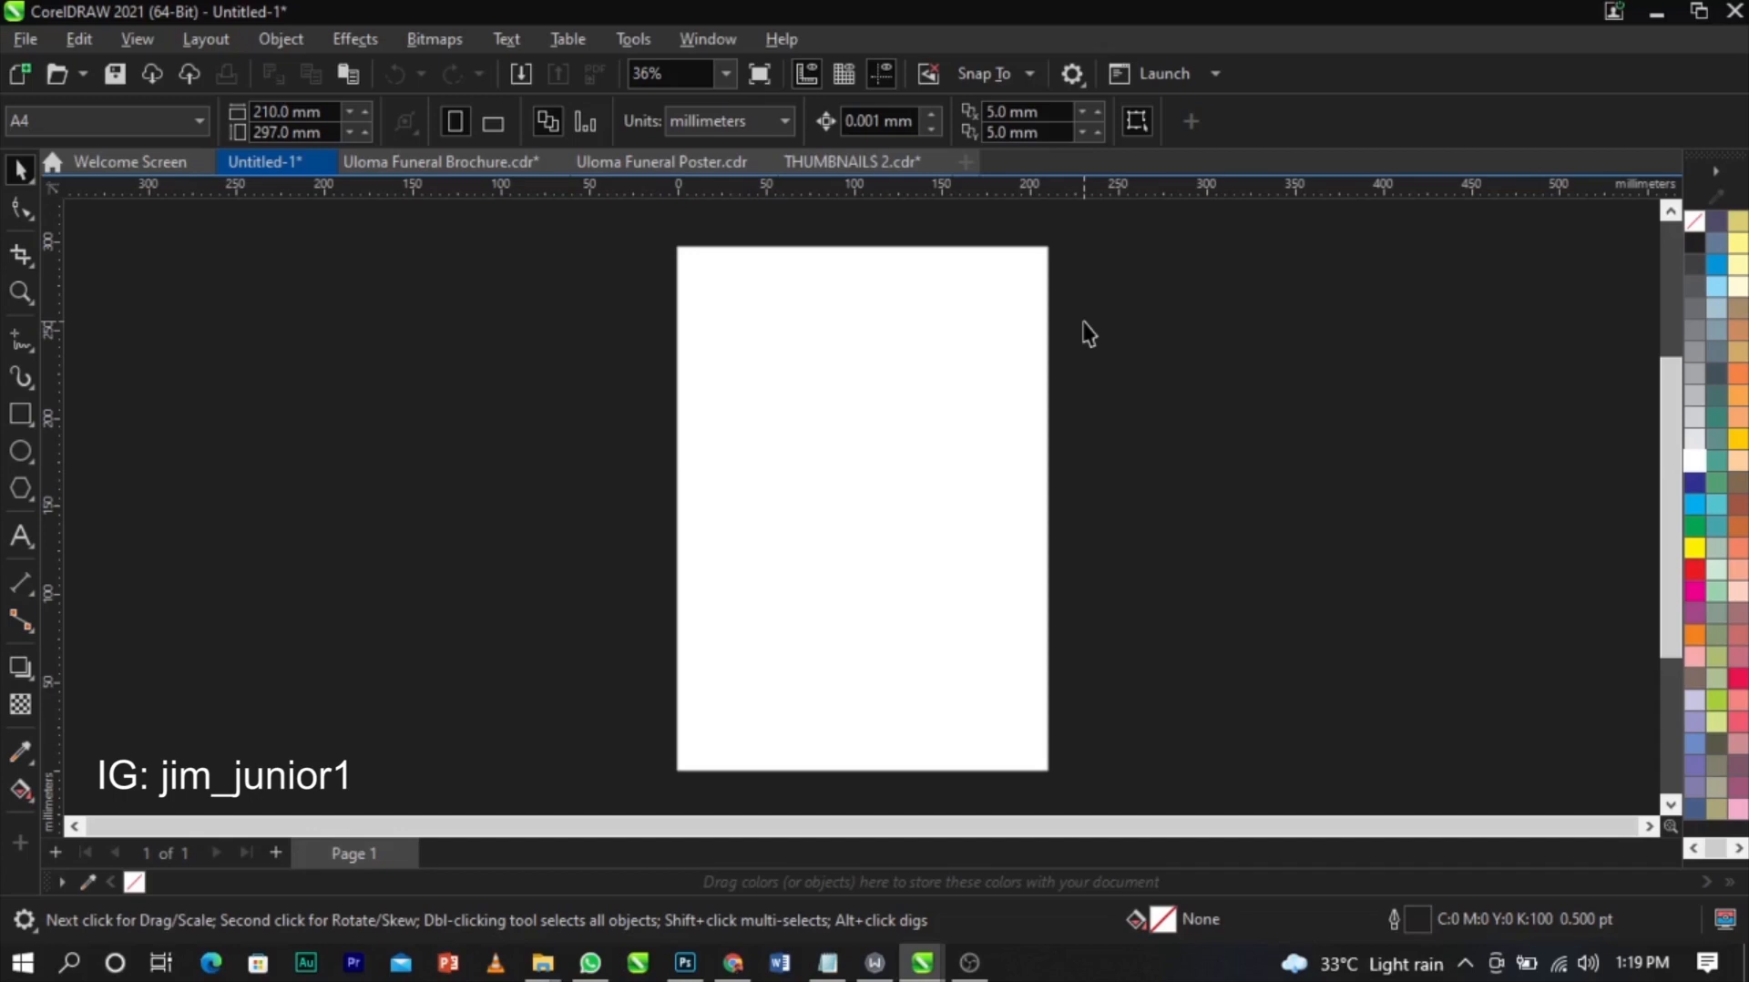
- Set the page size to A3 and the document units to inches
{"action": "left_click", "coordinate": [63, 132]}
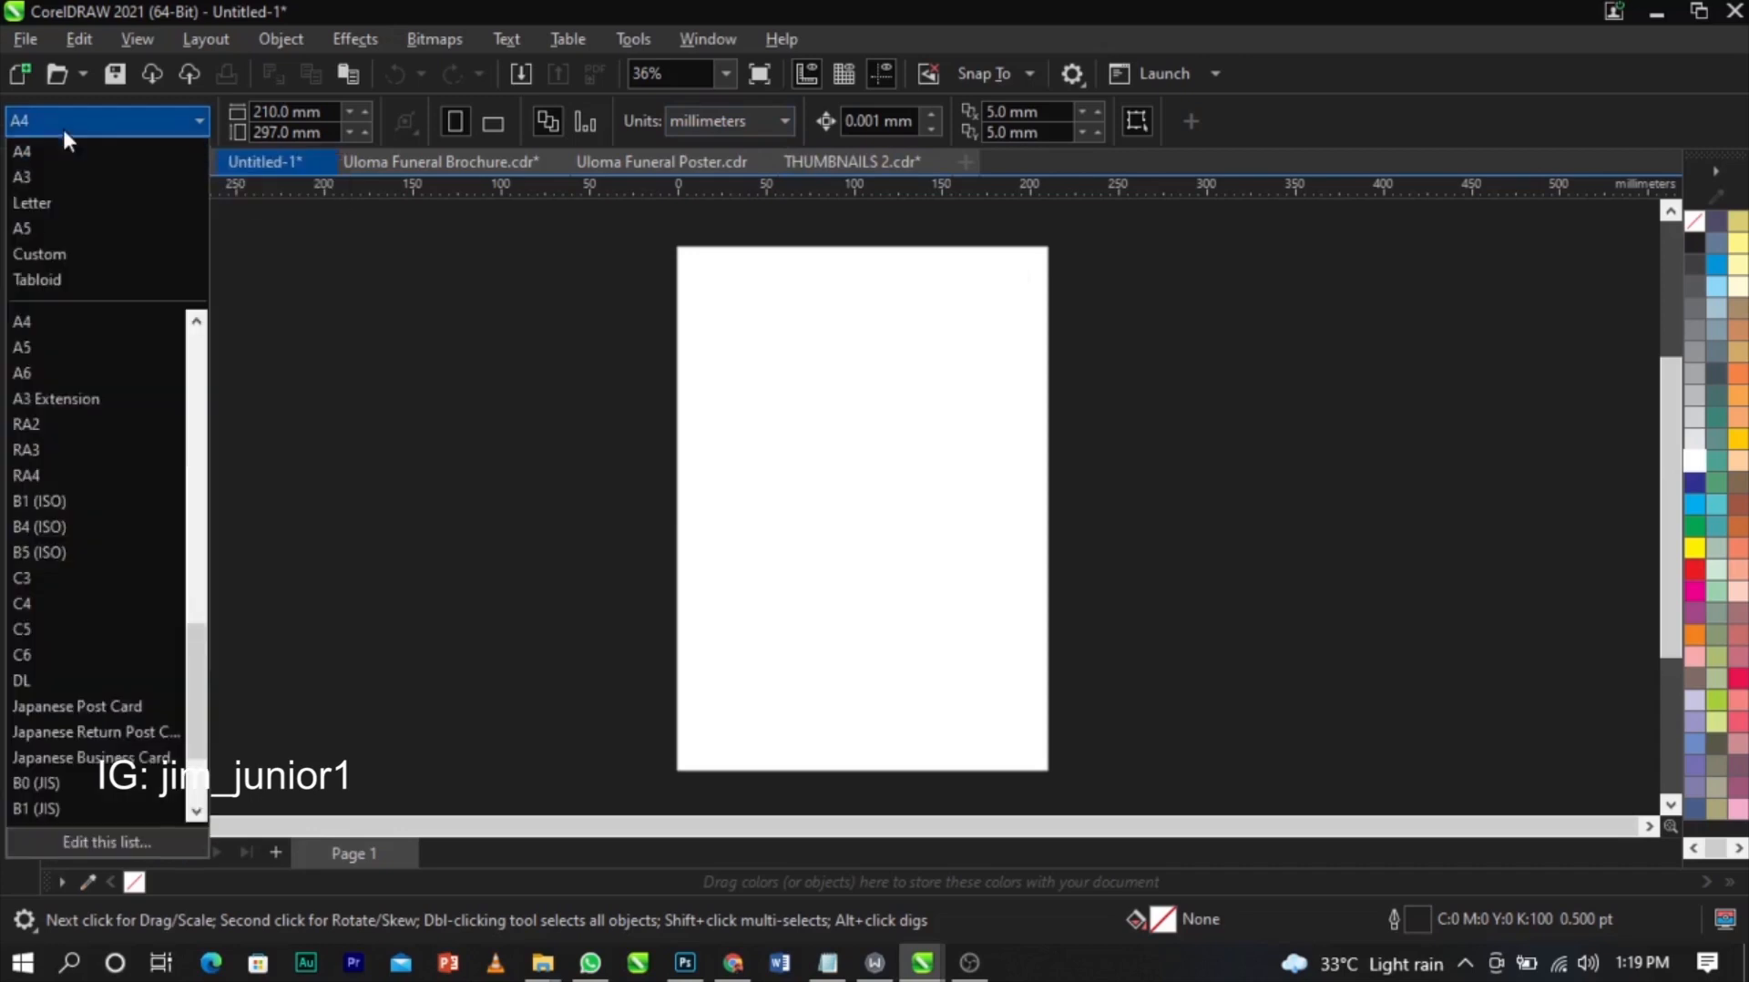
{"action": "left_click", "coordinate": [71, 177]}
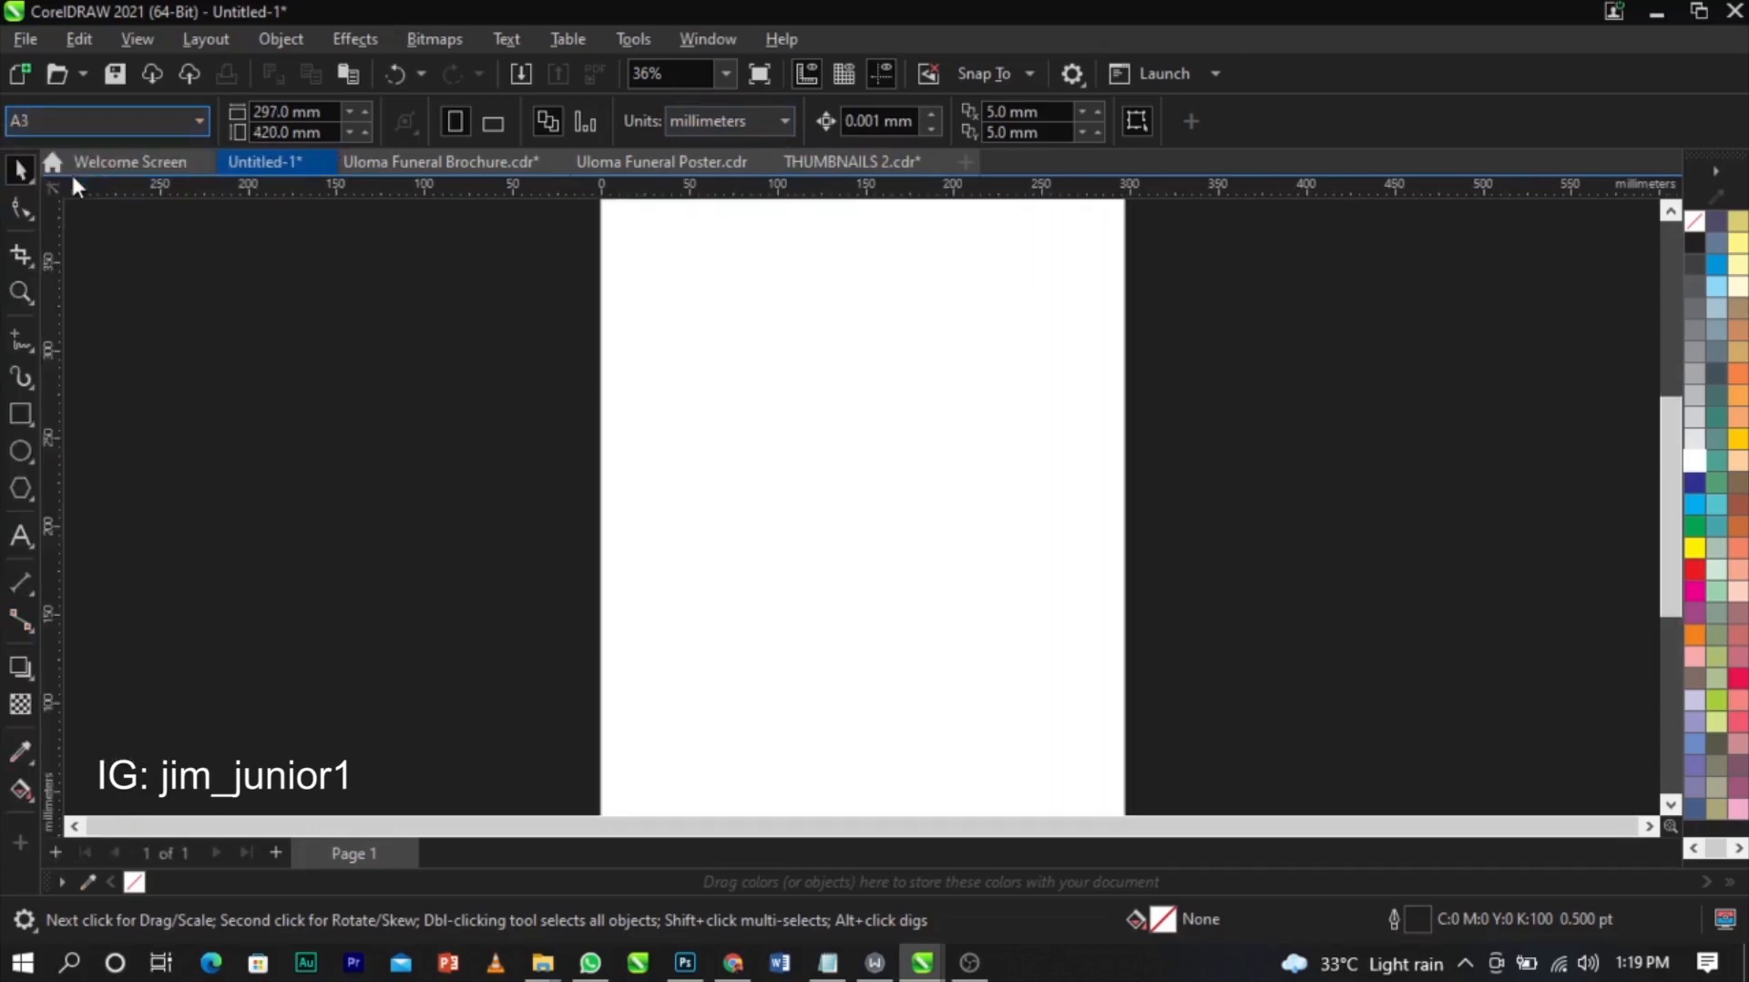
{"action": "key", "text": "shift+F4"}
{"action": "left_click", "coordinate": [717, 330]}
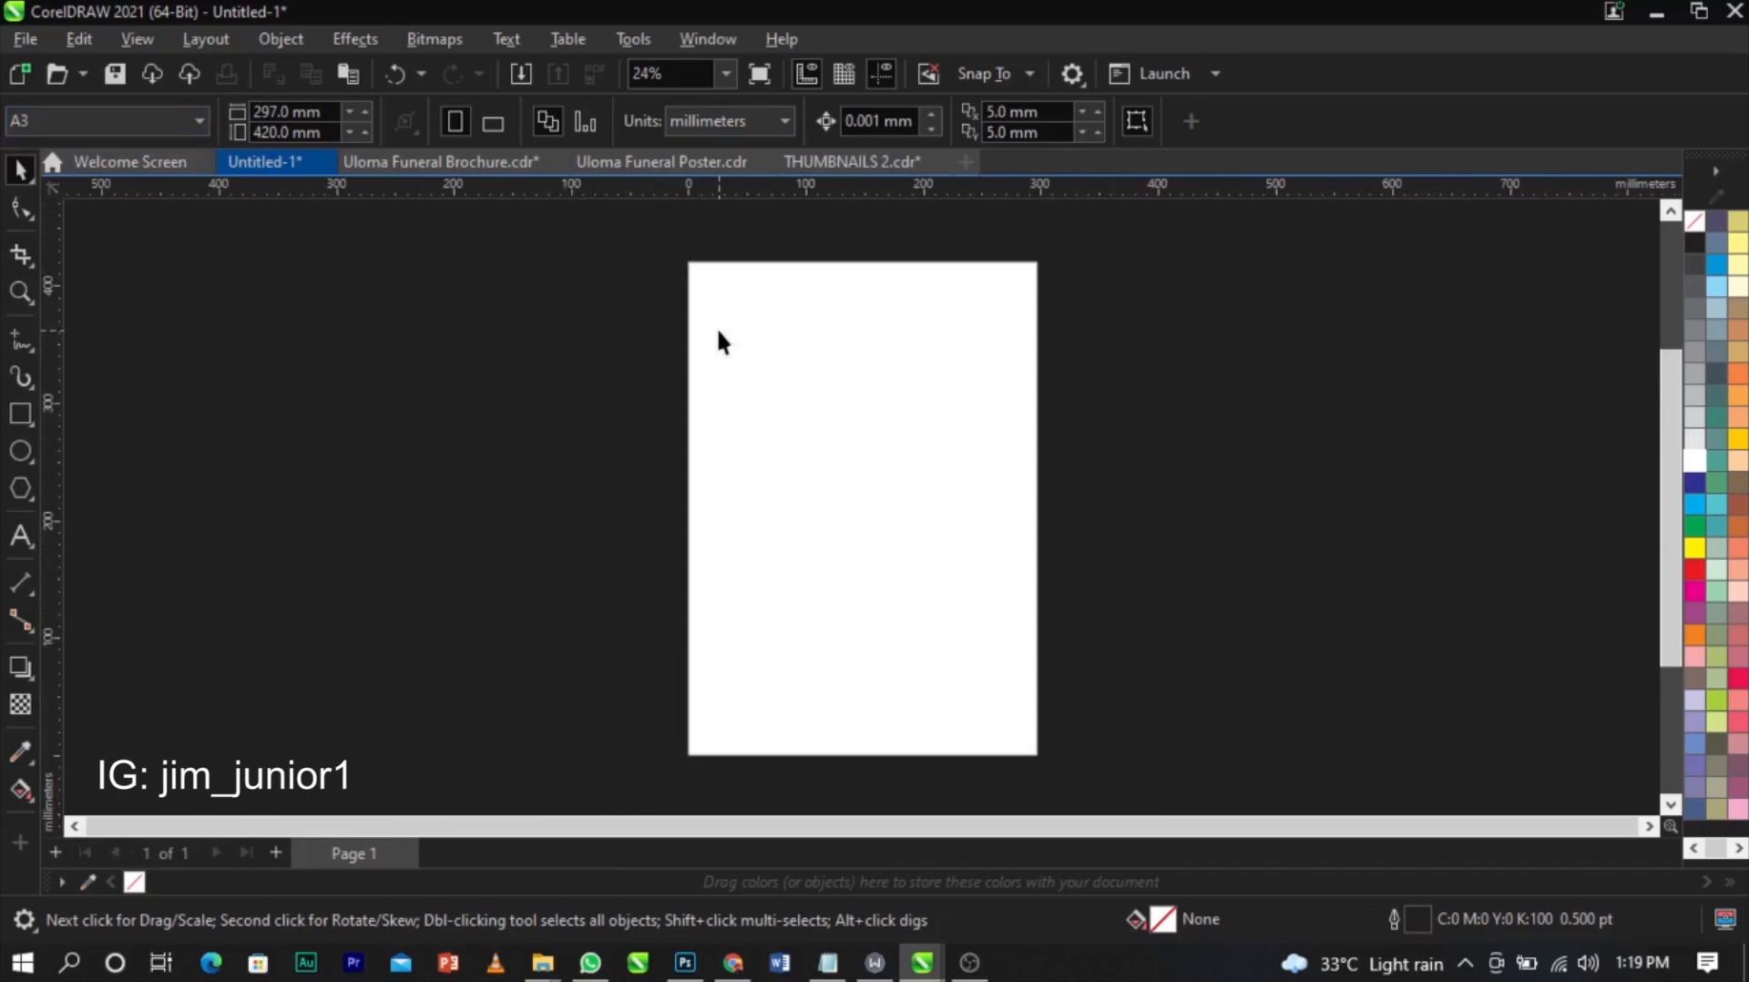
{"action": "left_click", "coordinate": [685, 122]}
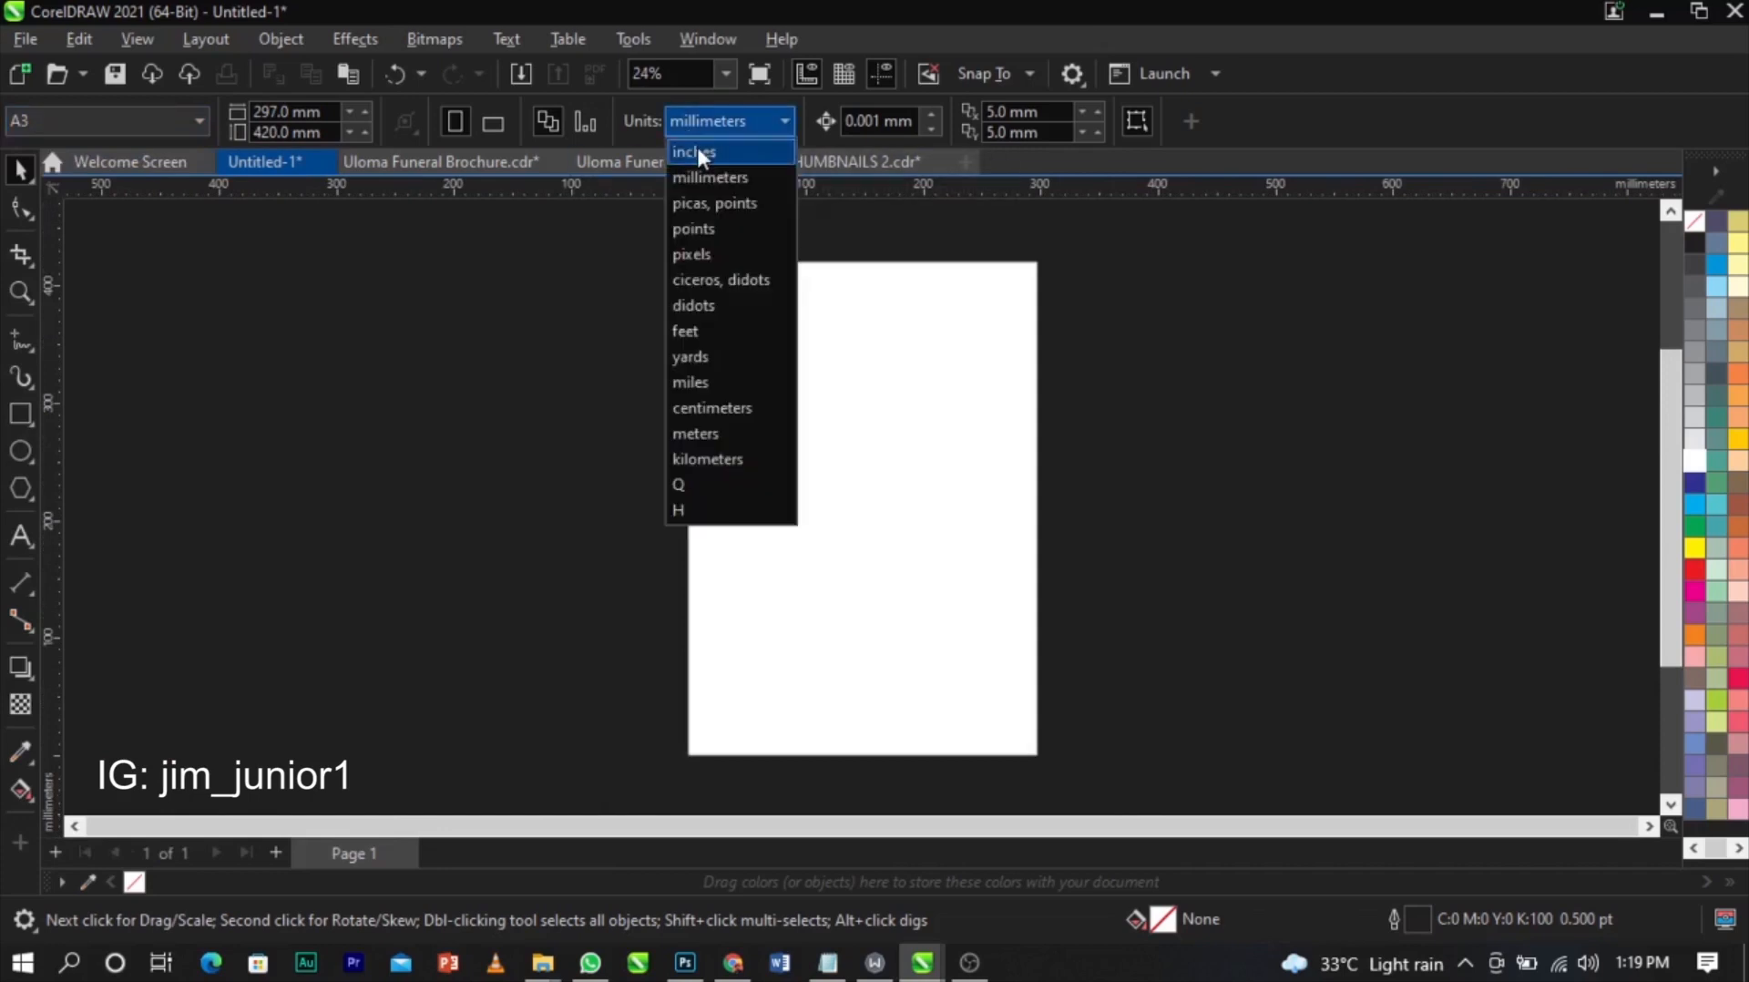
{"action": "left_click", "coordinate": [698, 151]}
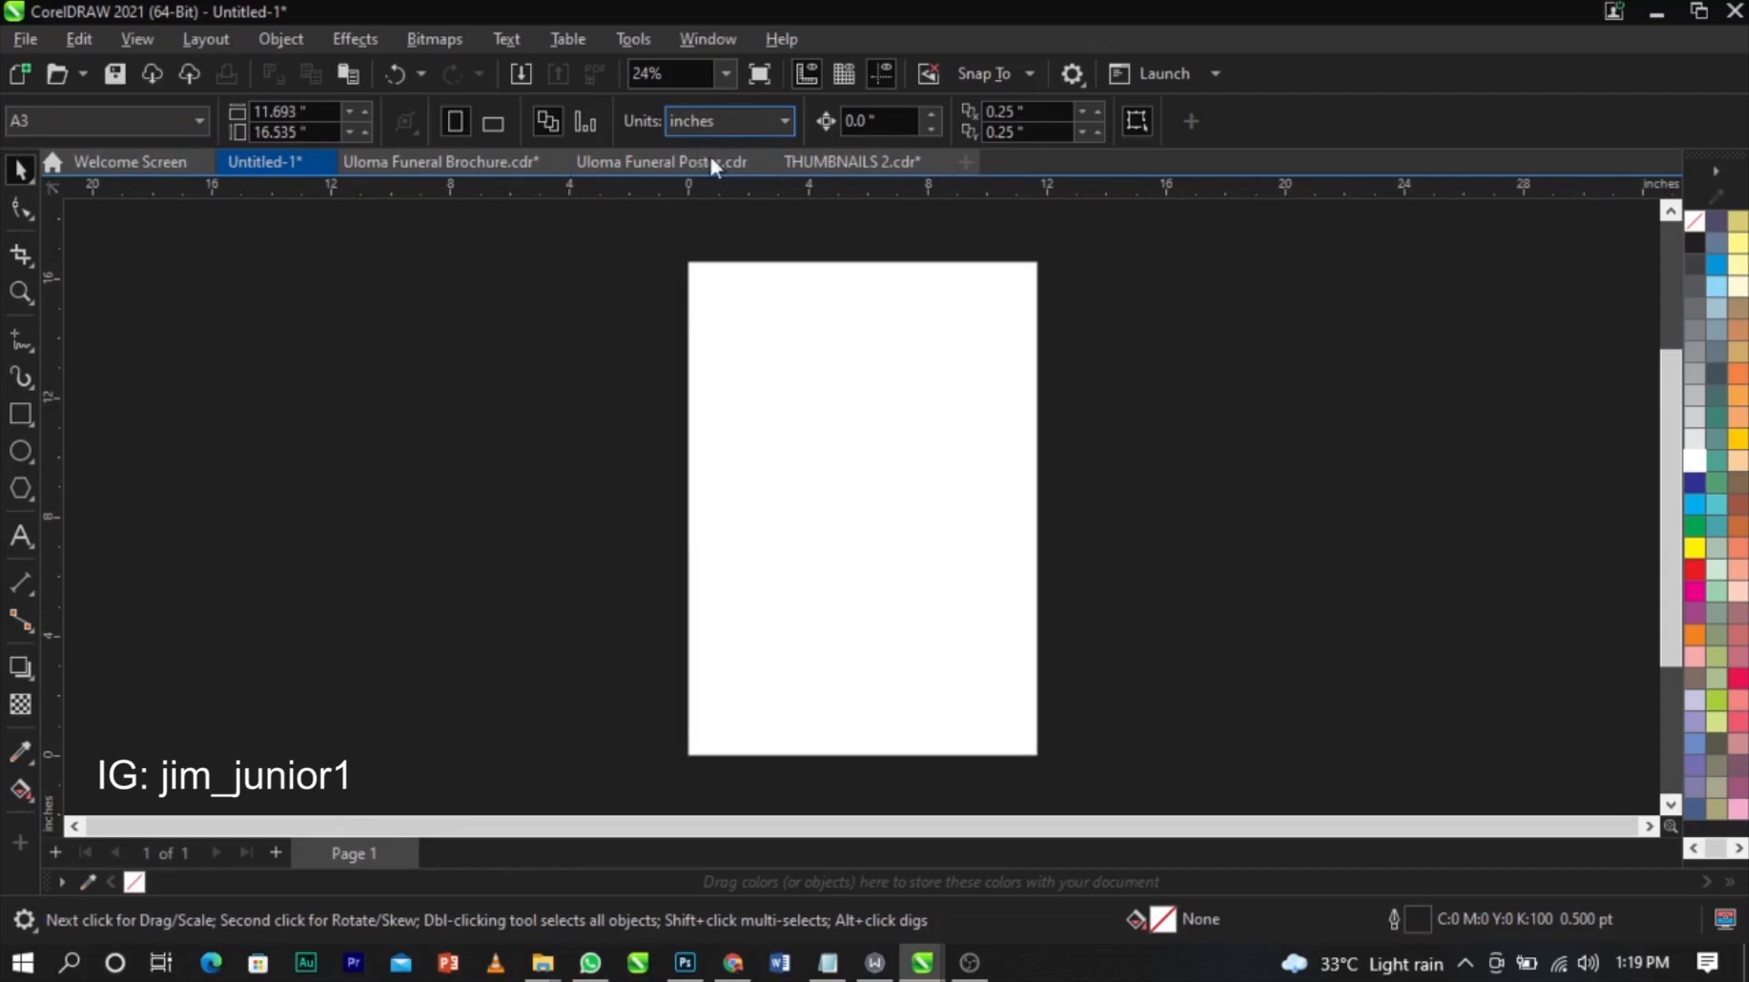
- Switch the A3 page to landscape orientation
{"action": "left_click", "coordinate": [490, 123]}
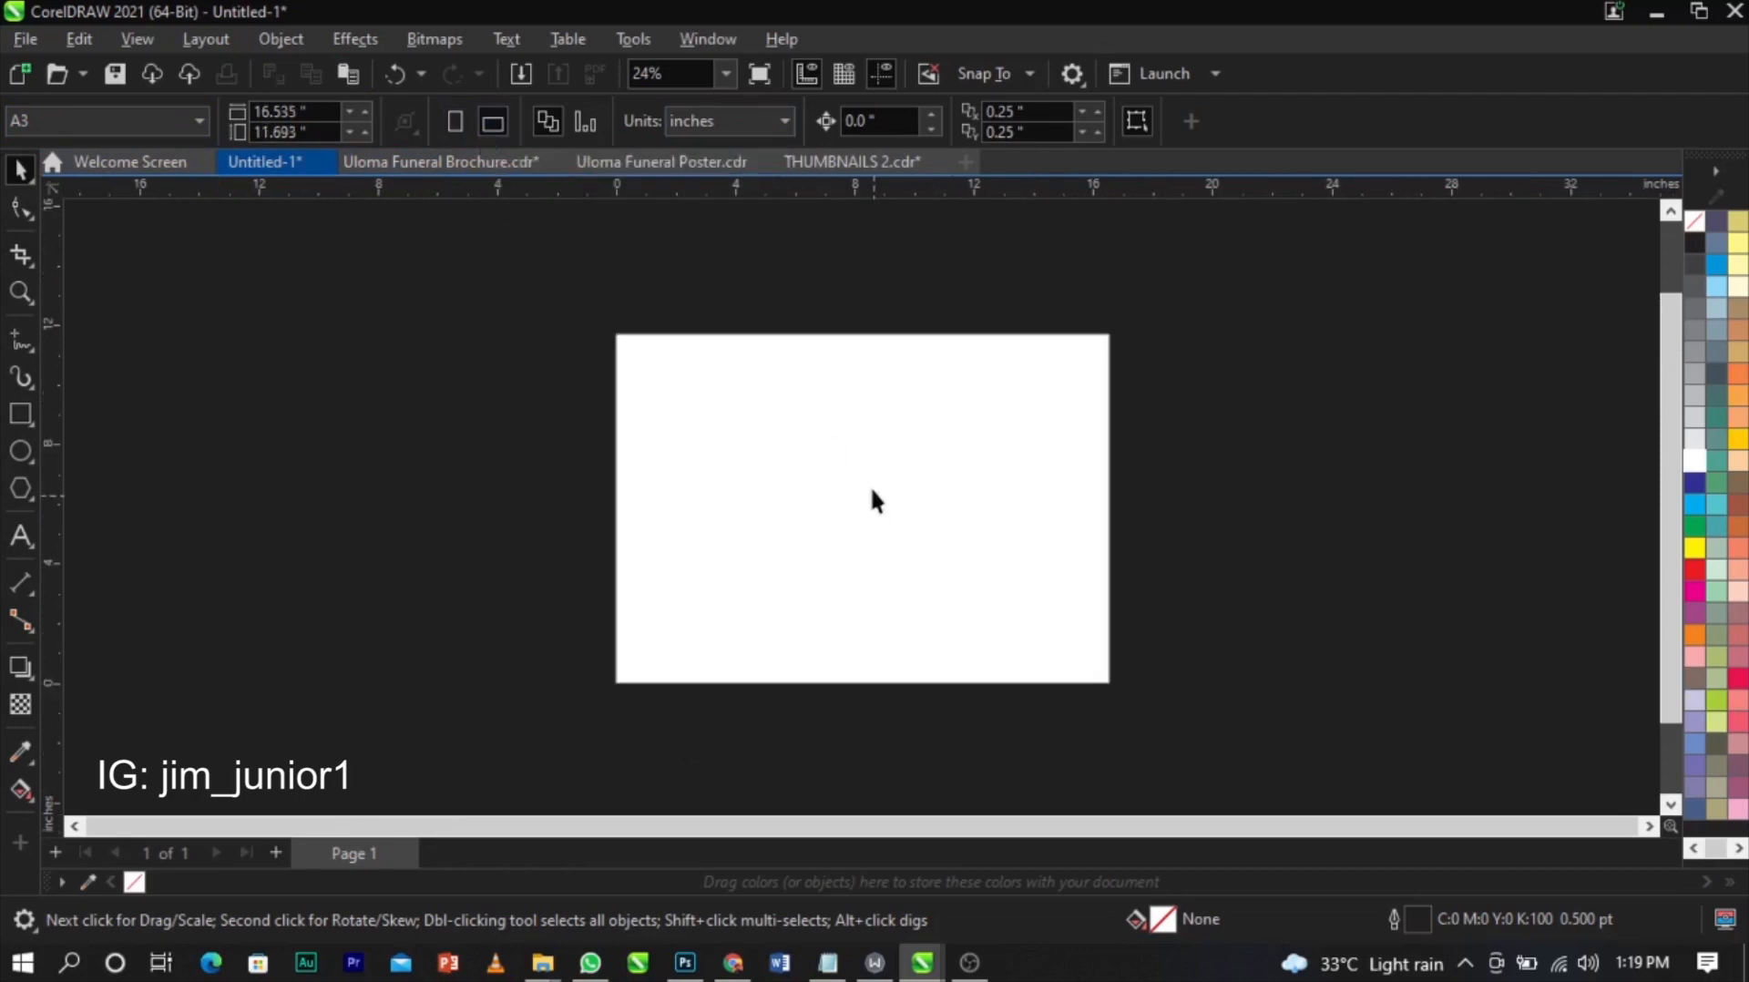
{"action": "left_click", "coordinate": [452, 121]}
{"action": "left_click", "coordinate": [493, 123]}
{"action": "key", "text": "shift+F4"}
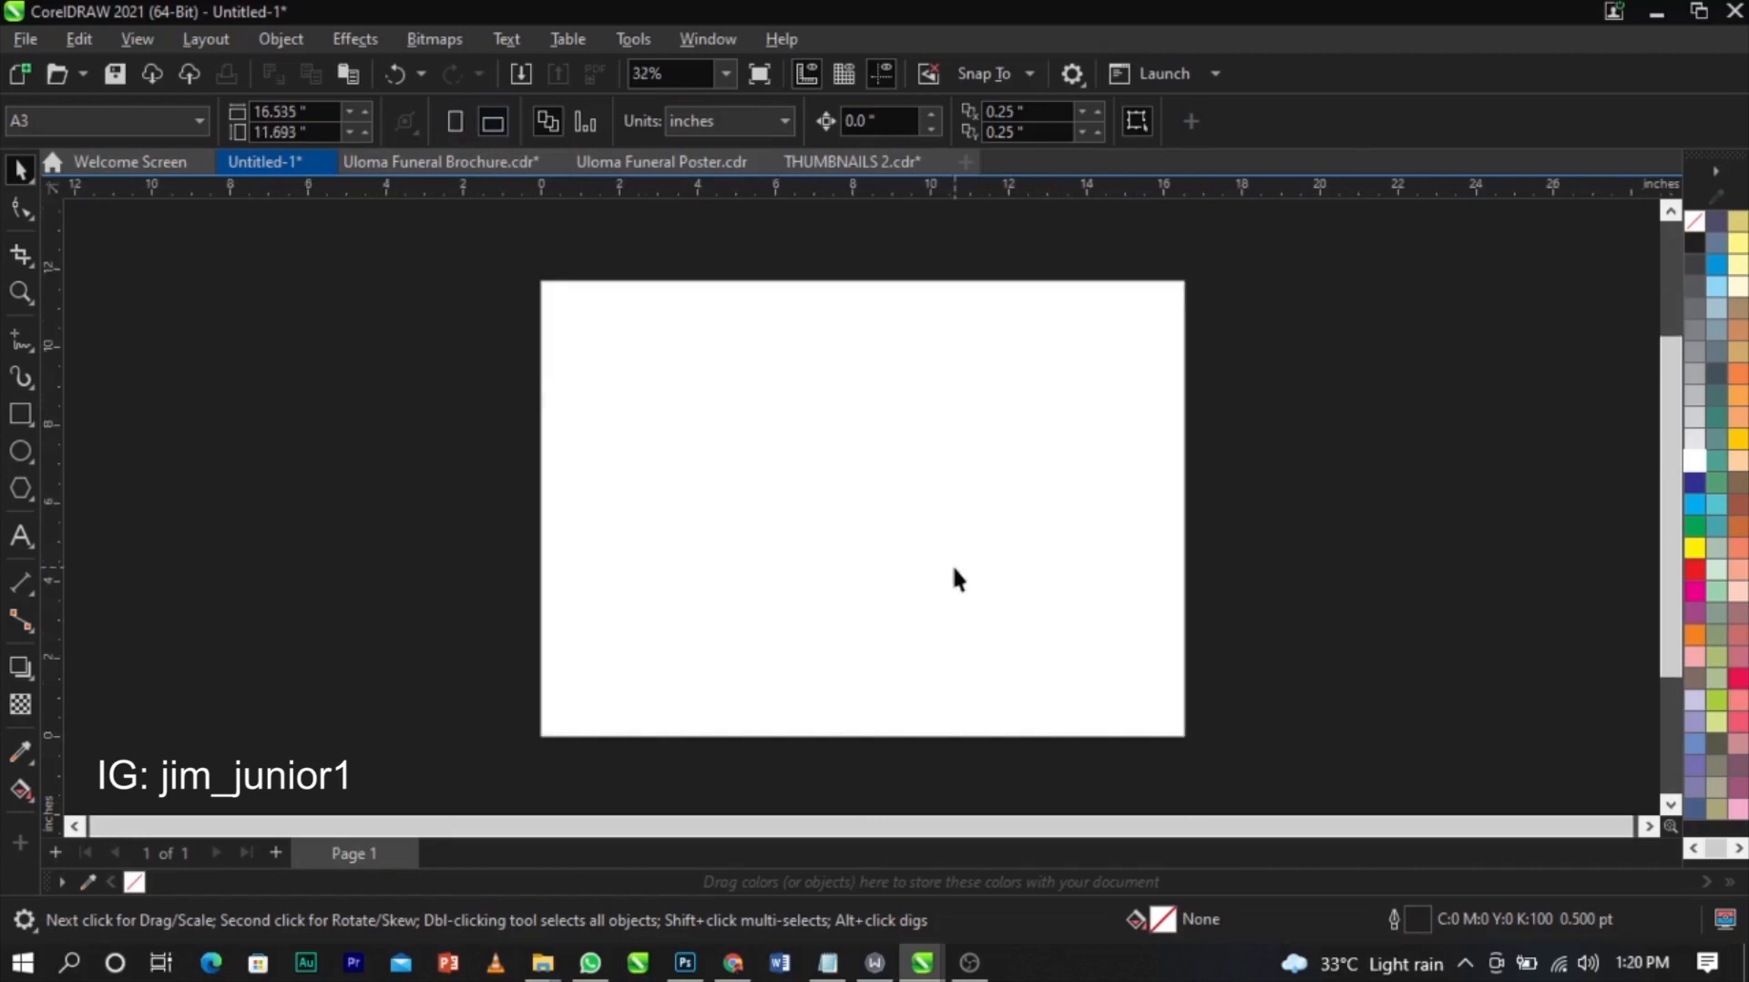
- Draw a rectangle about 14.8 by 10.7 inches on the page
{"action": "left_click", "coordinate": [19, 415]}
{"action": "left_click_drag", "start_coordinate": [557, 297], "coordinate": [1133, 712]}
{"action": "key", "text": "space"}
{"action": "left_click", "coordinate": [1251, 638]}
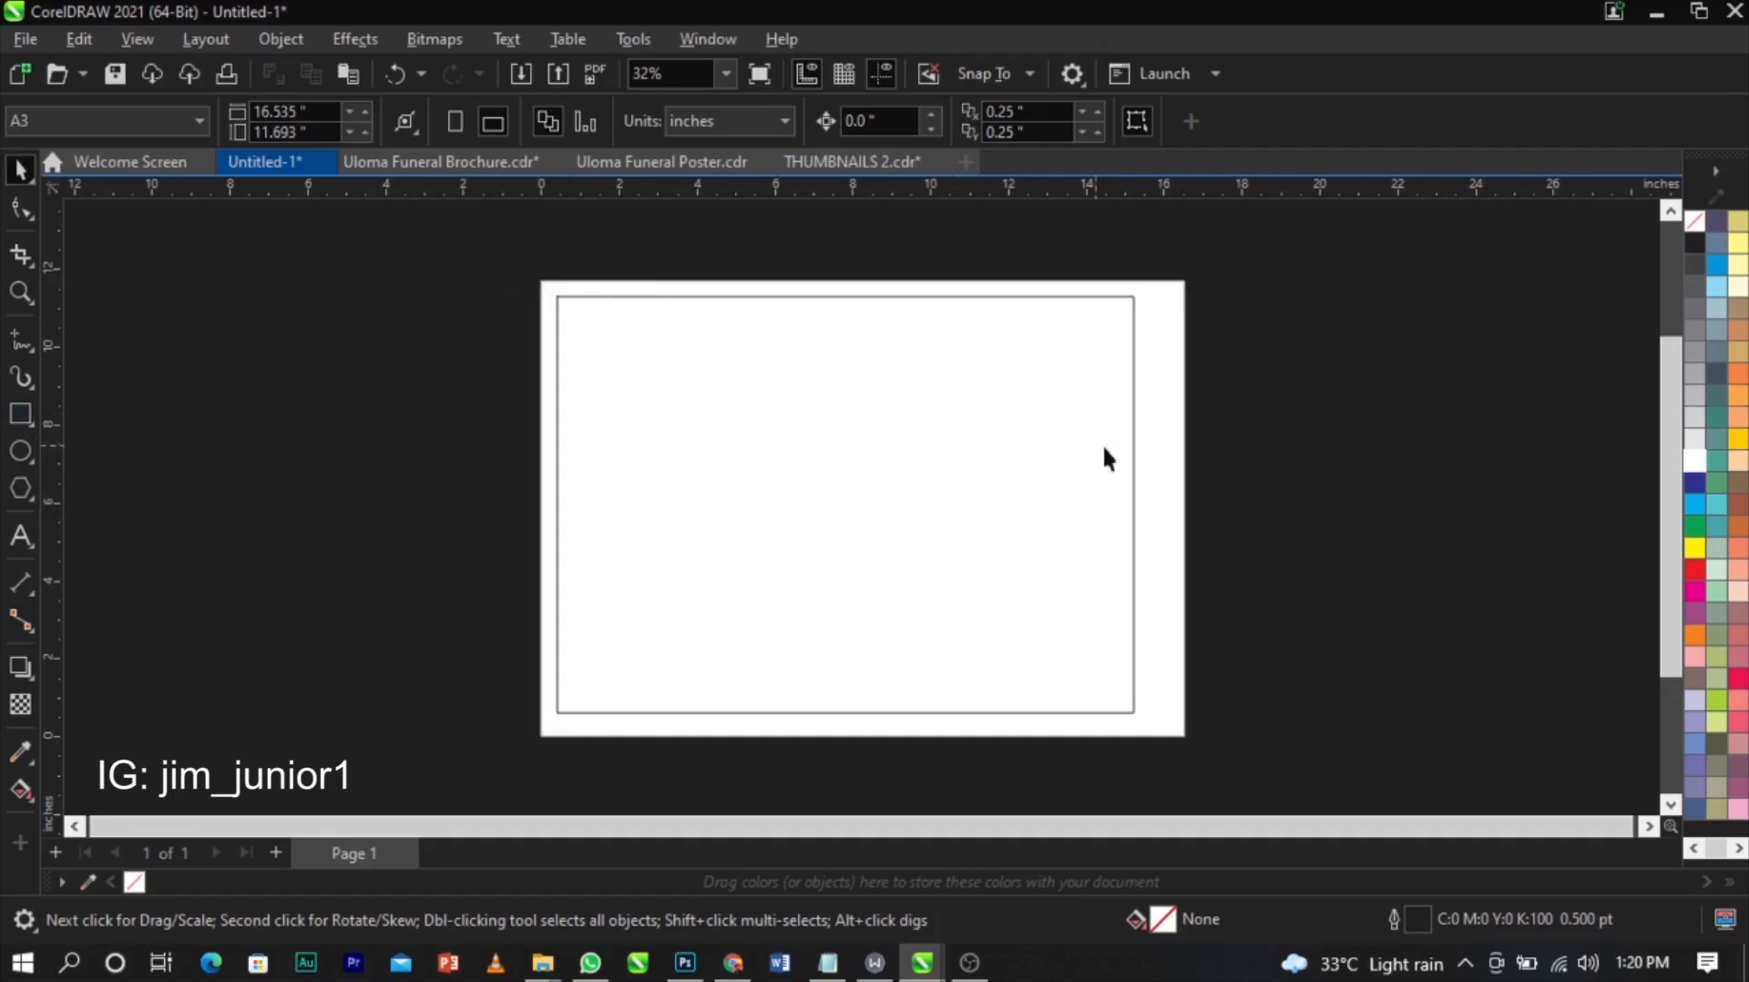
- Set the rectangle's width to the page width, 16.535 inches
{"action": "left_click", "coordinate": [1030, 450]}
{"action": "left_click", "coordinate": [234, 299]}
{"action": "left_click", "coordinate": [307, 111]}
{"action": "key", "text": "ctrl+c"}
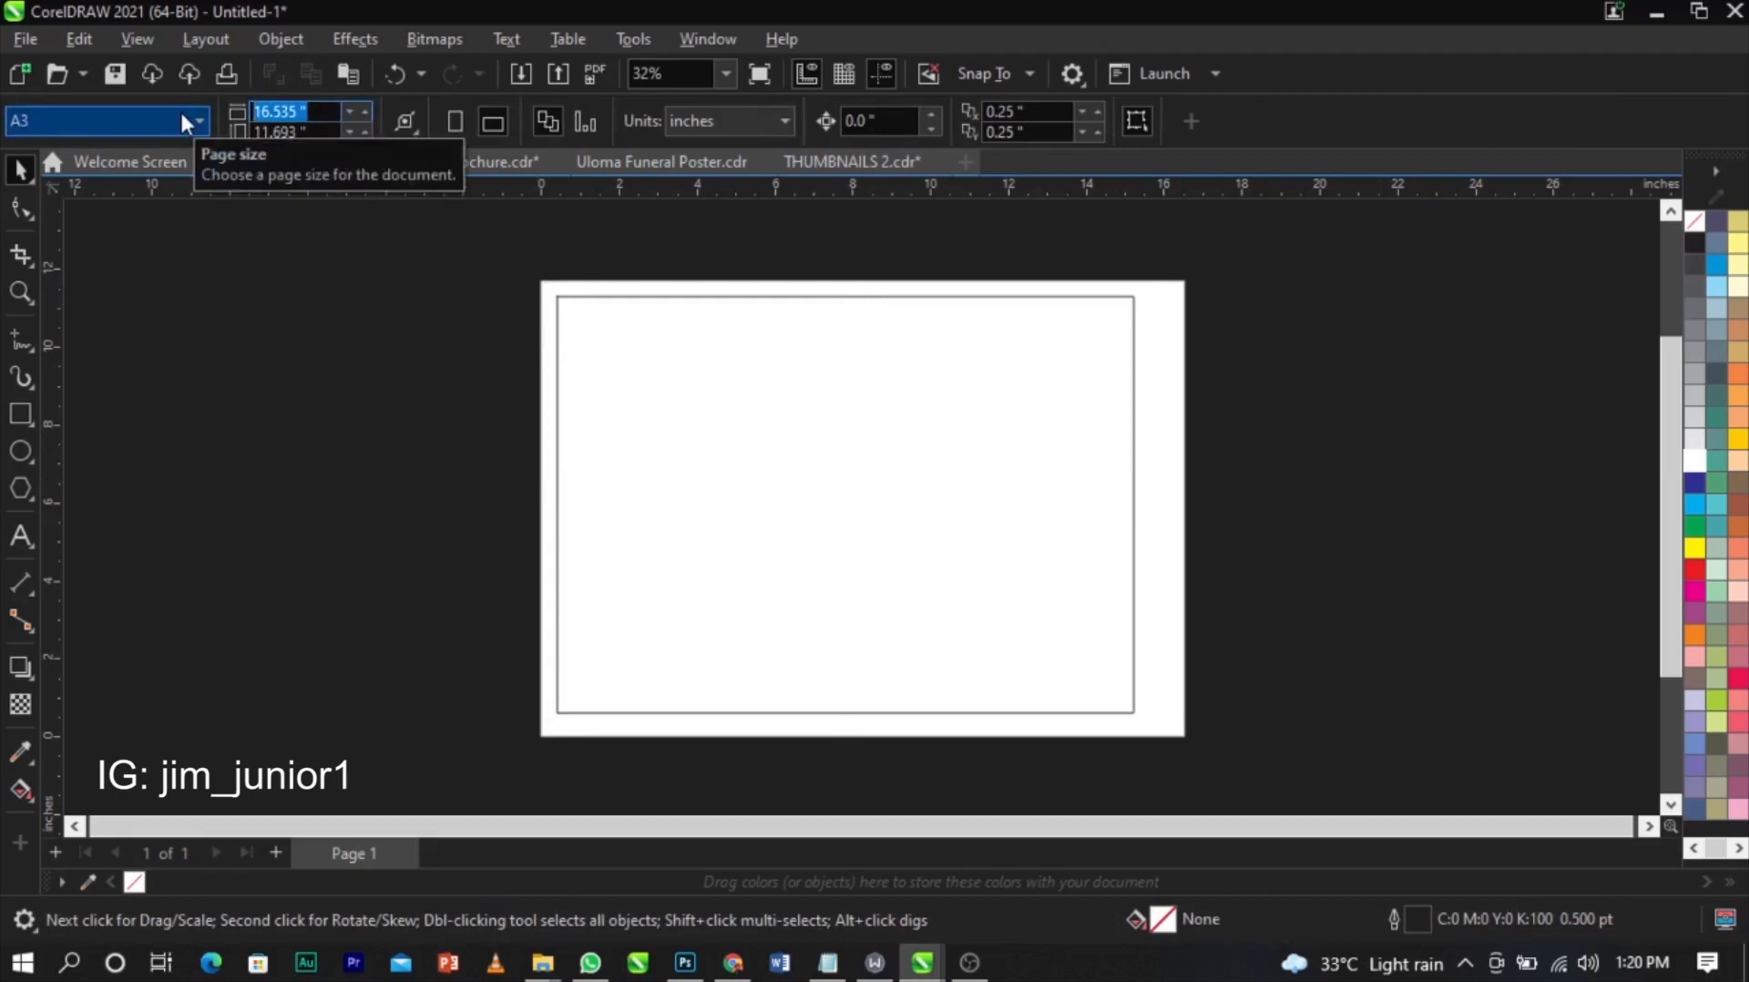
{"action": "left_click", "coordinate": [634, 424]}
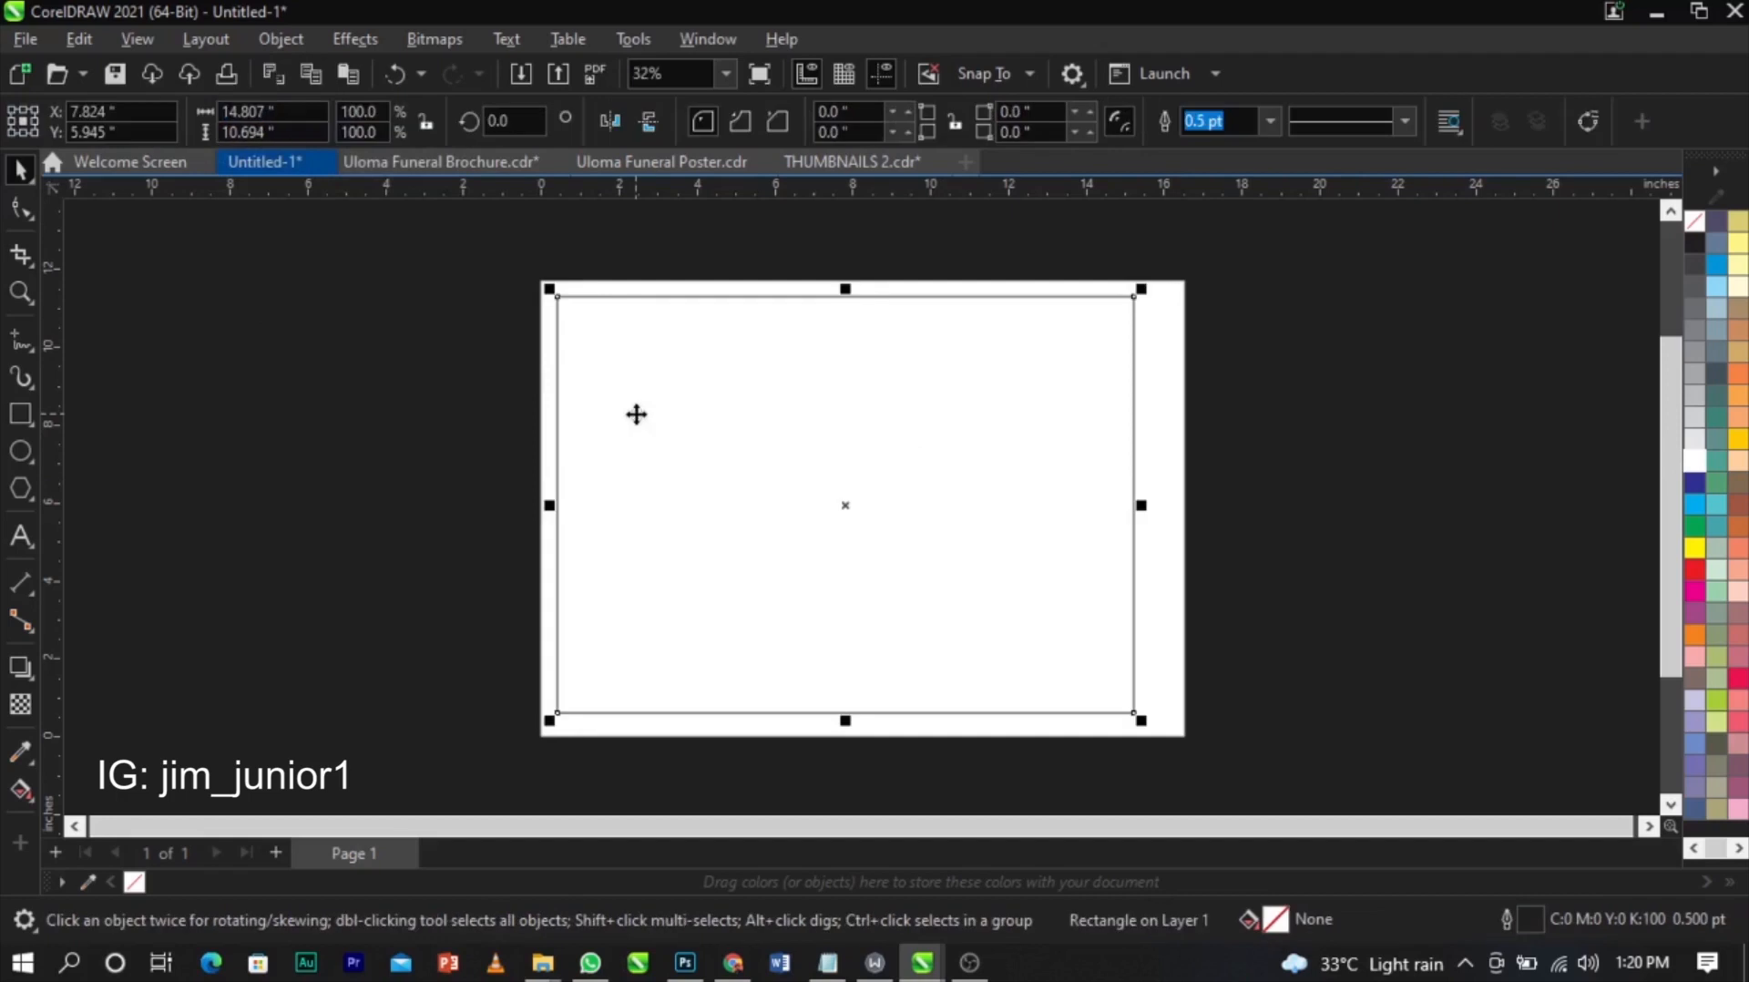
{"action": "left_click_drag", "start_coordinate": [265, 111], "coordinate": [177, 111]}
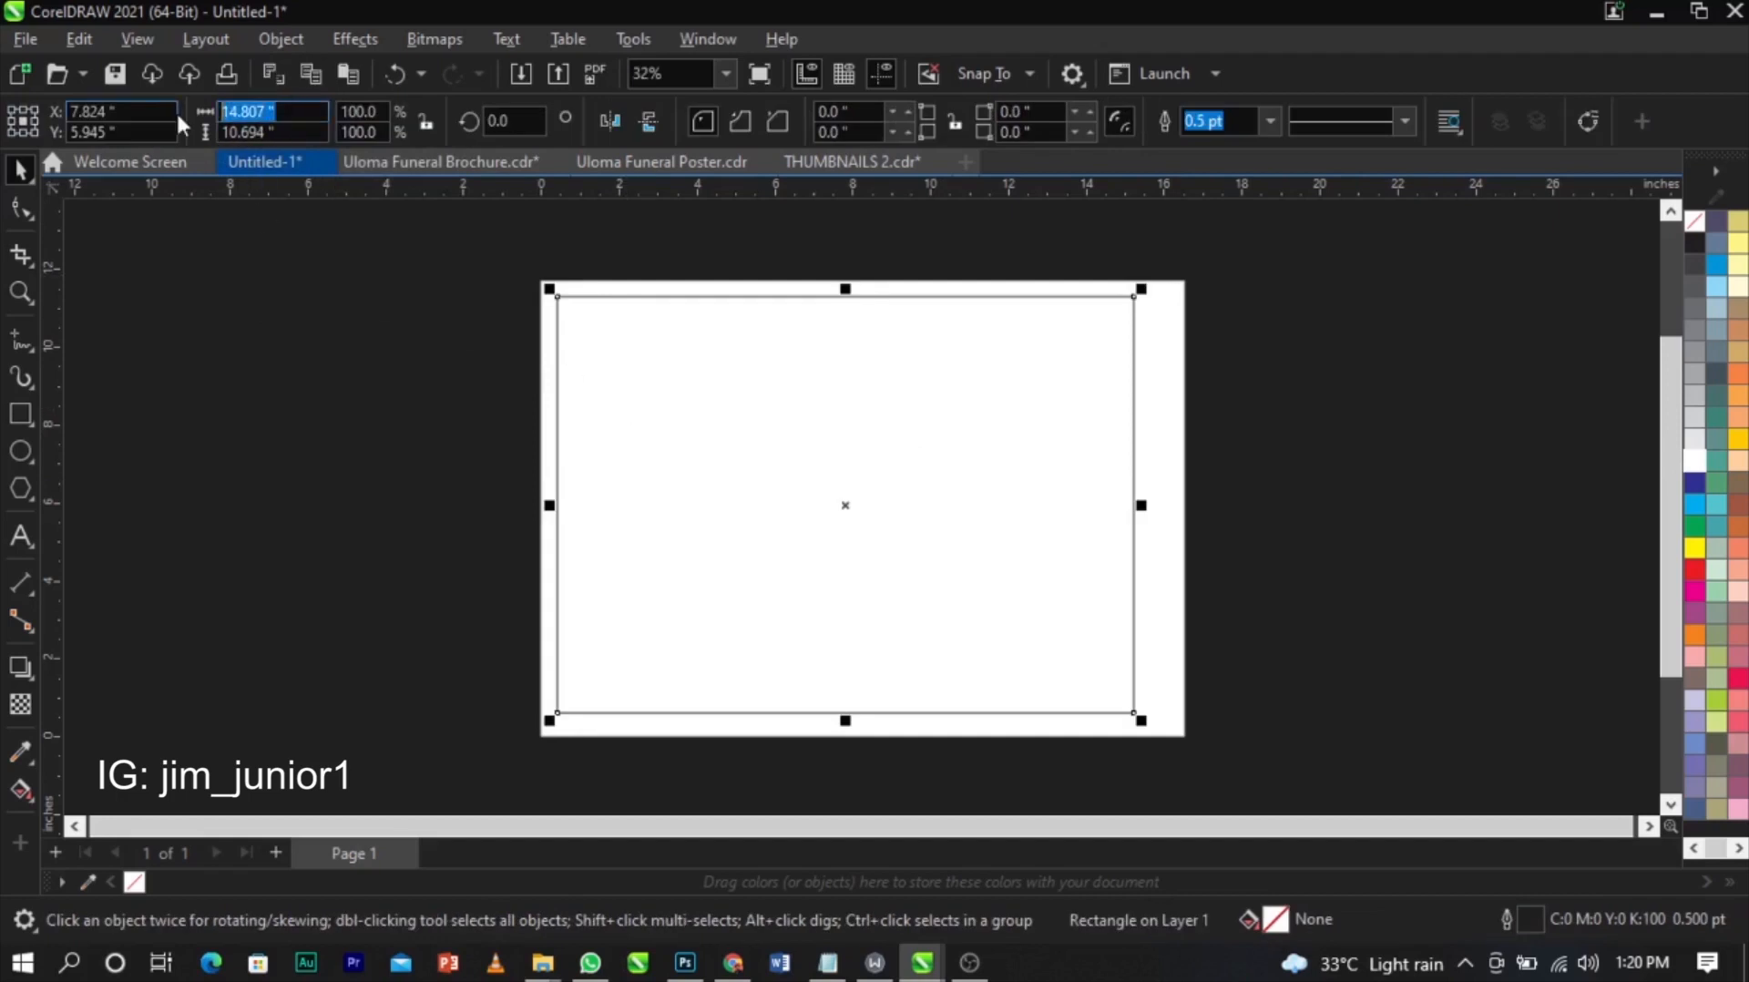
{"action": "key", "text": "ctrl+v"}
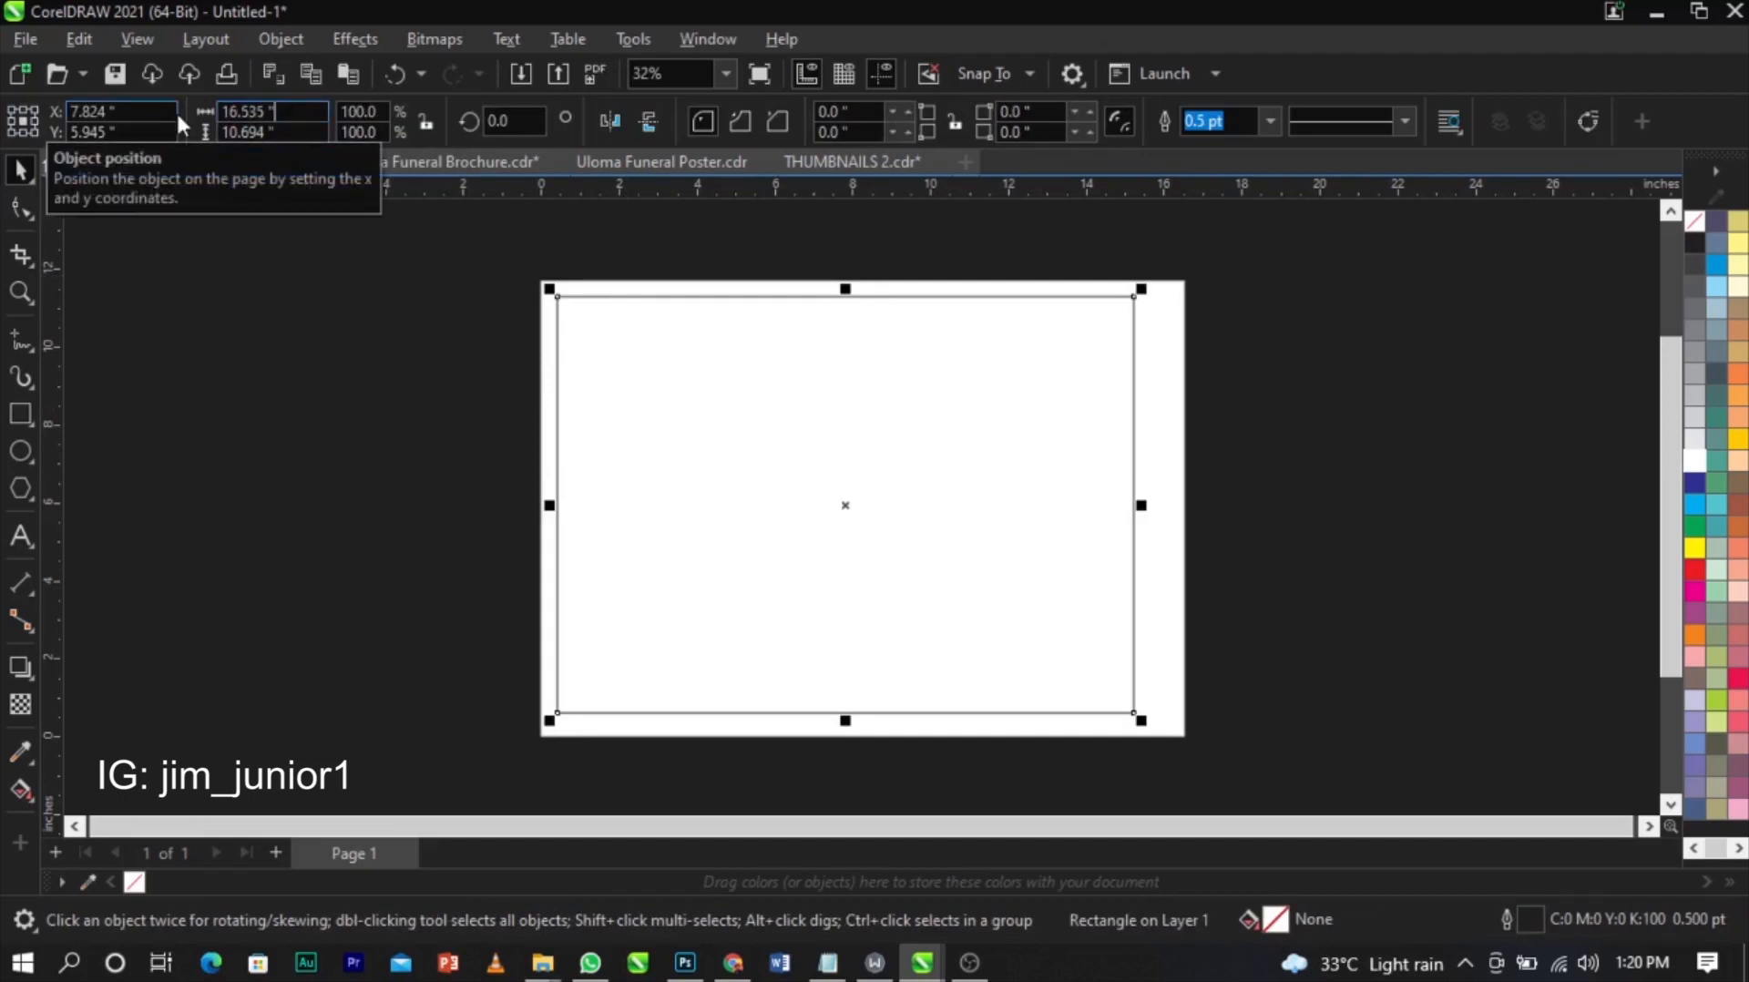
{"action": "left_click", "coordinate": [483, 456]}
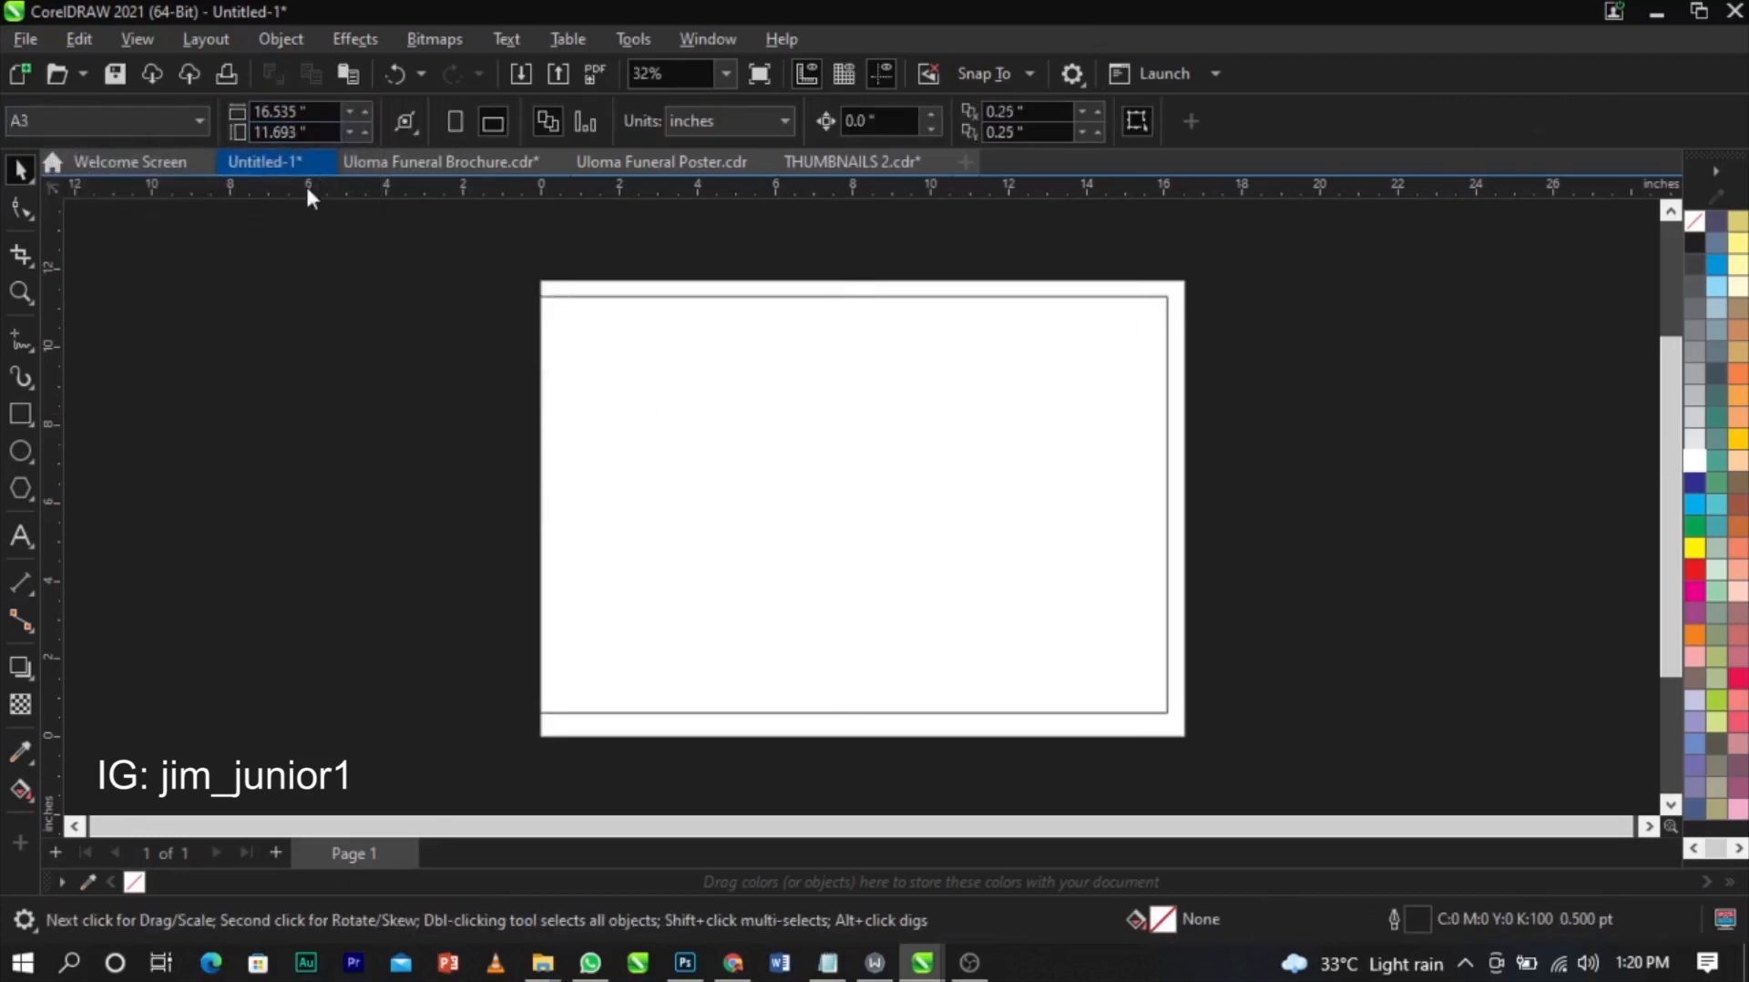
- Set the rectangle's height to 11.693 inches and center it on the page
{"action": "left_click", "coordinate": [301, 132]}
{"action": "left_click", "coordinate": [599, 362]}
{"action": "left_click", "coordinate": [600, 366]}
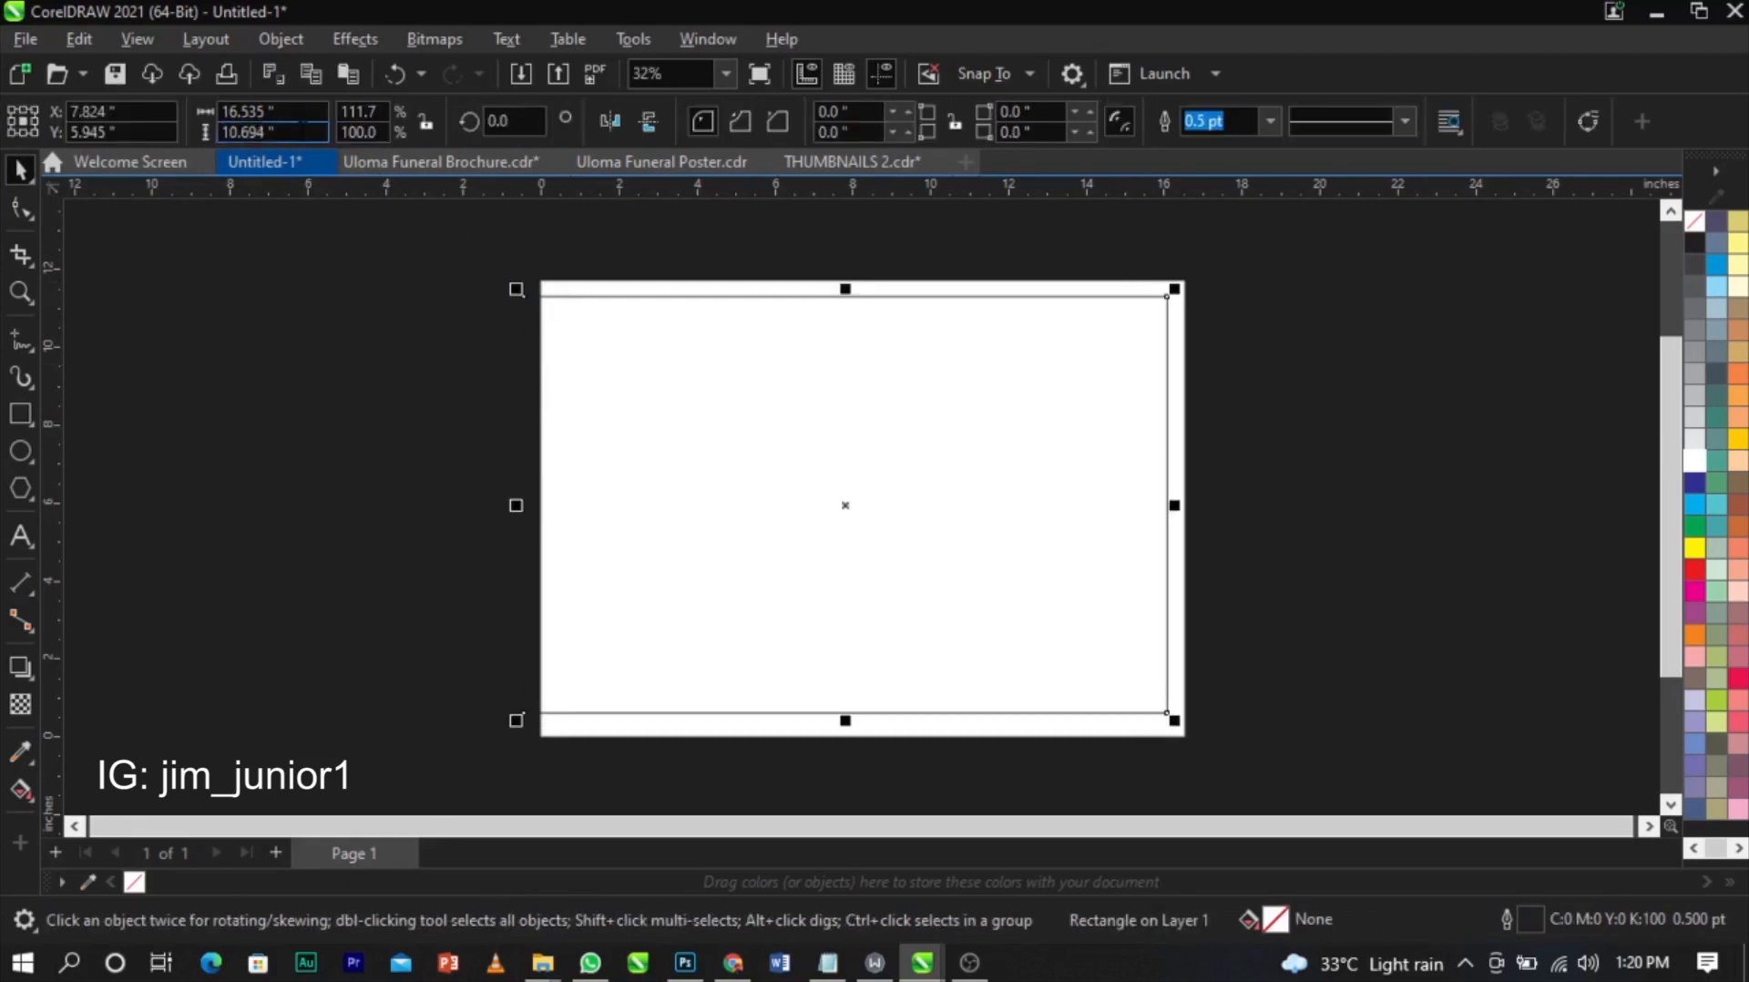
{"action": "left_click", "coordinate": [314, 132]}
{"action": "type", "text": "11.693\""}
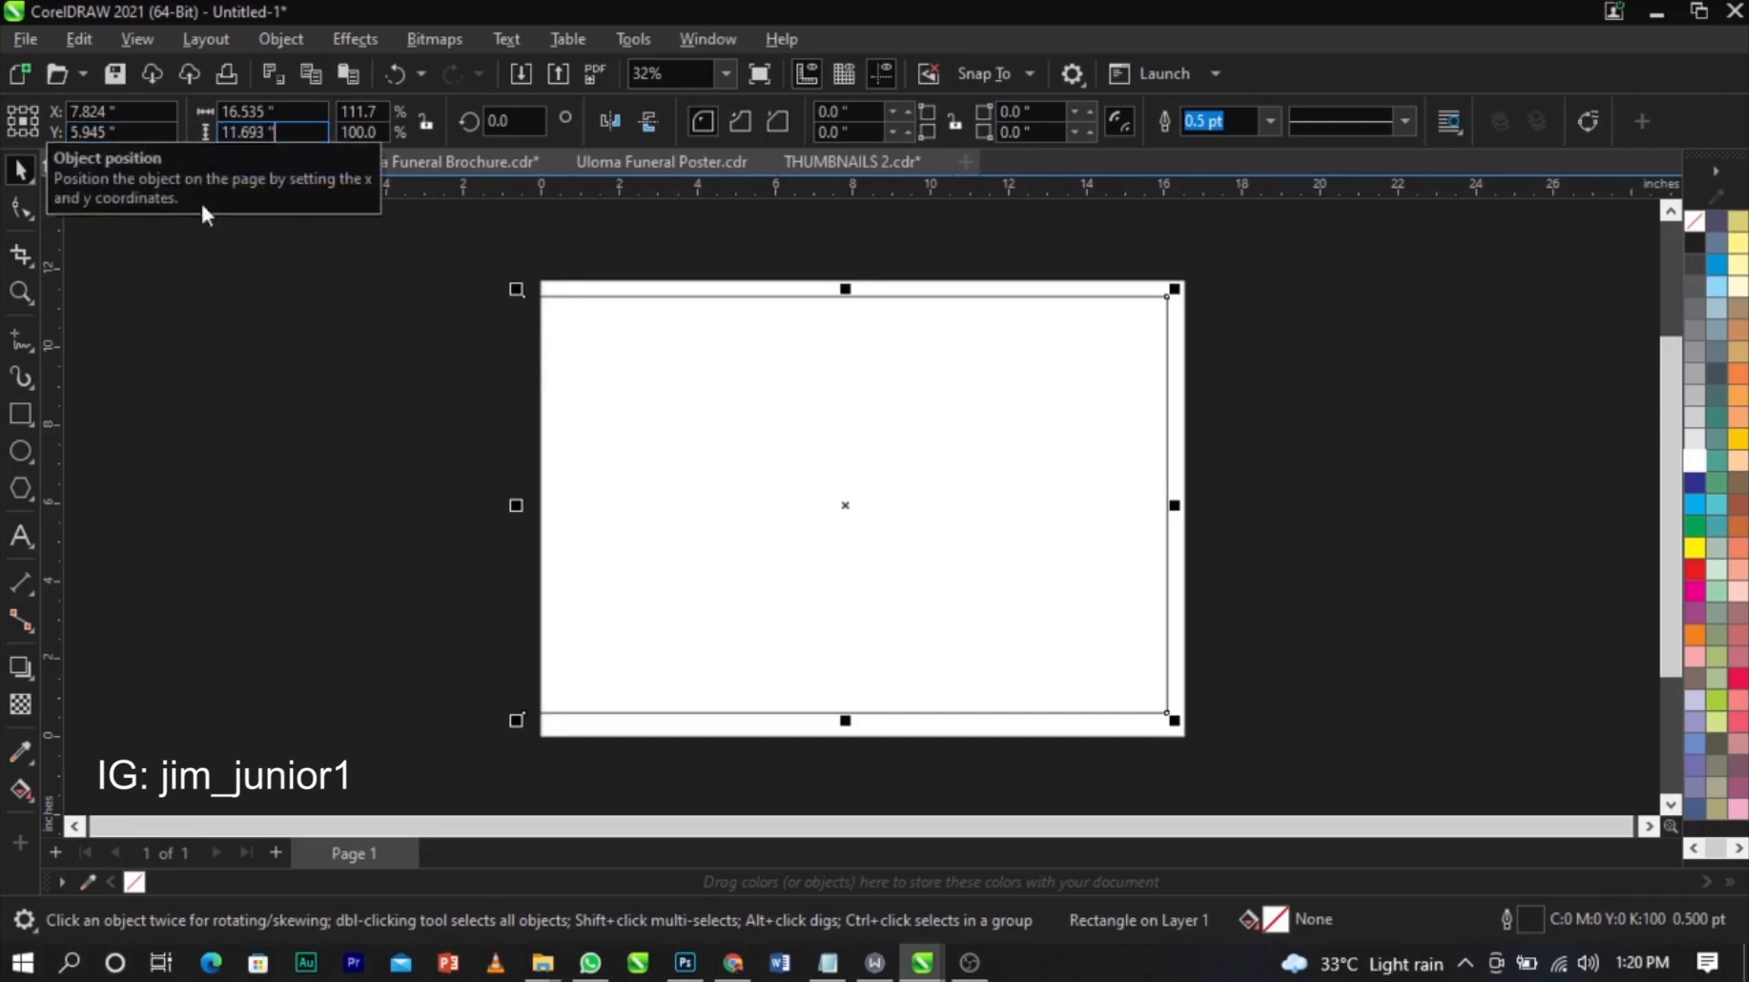
{"action": "key", "text": "Return"}
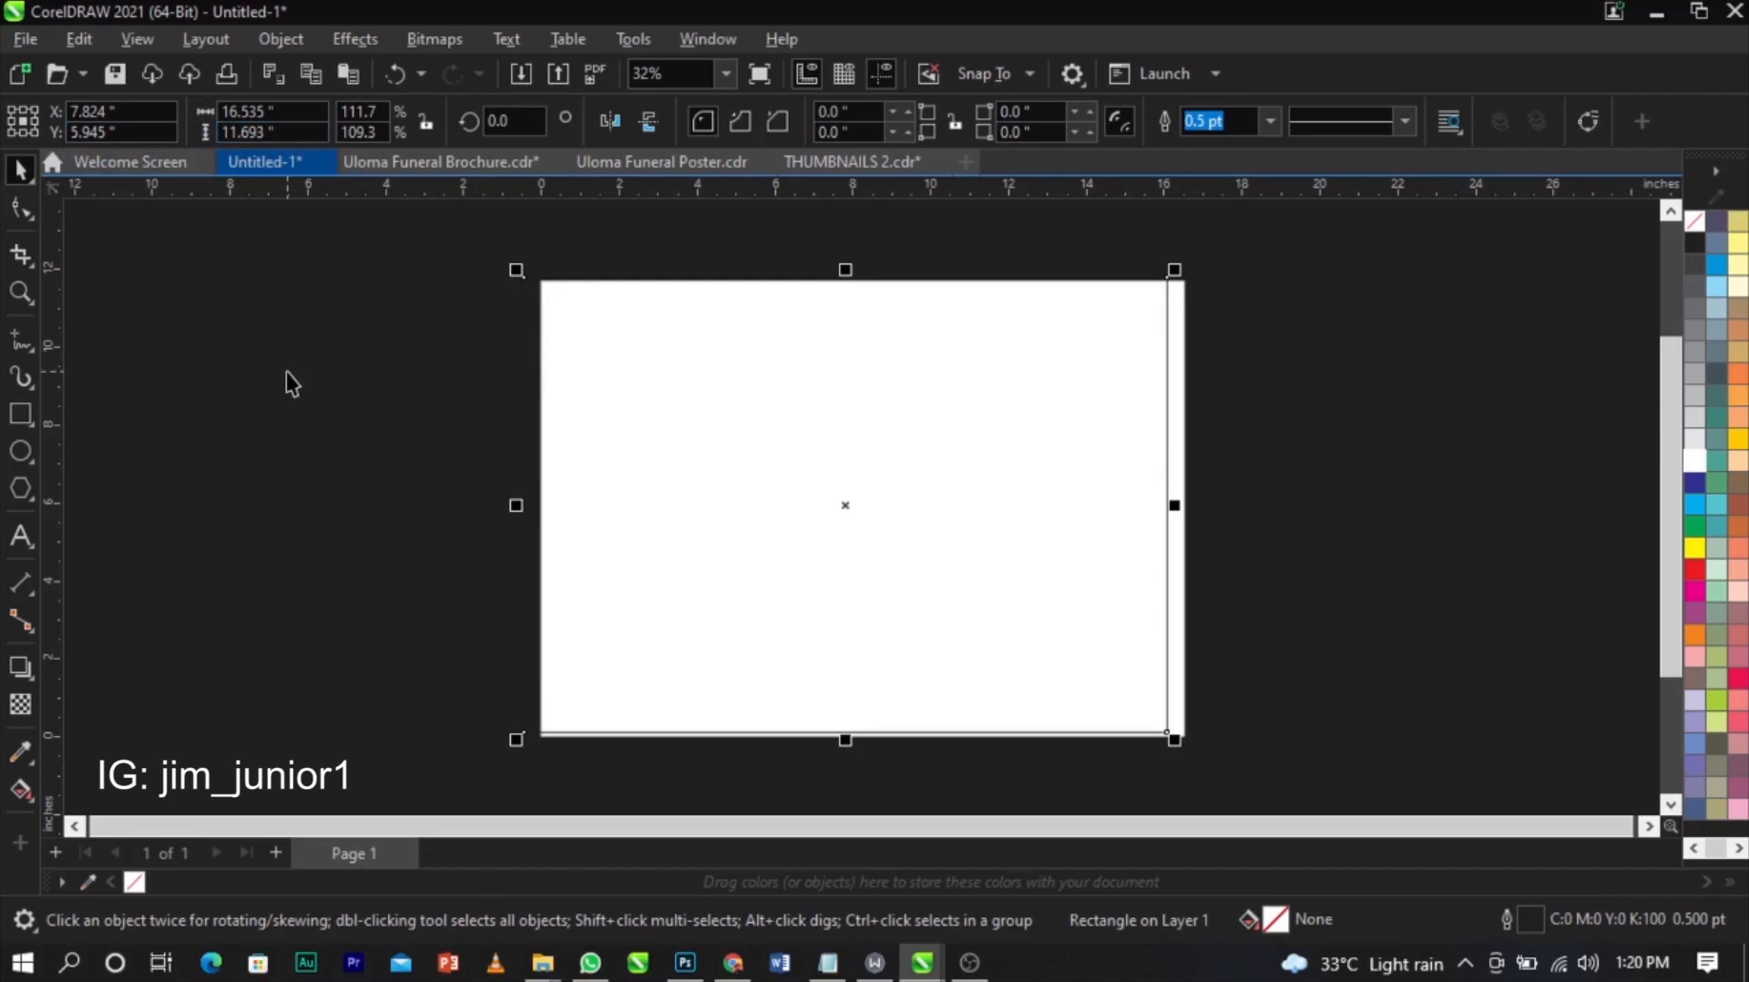
{"action": "key", "text": "p"}
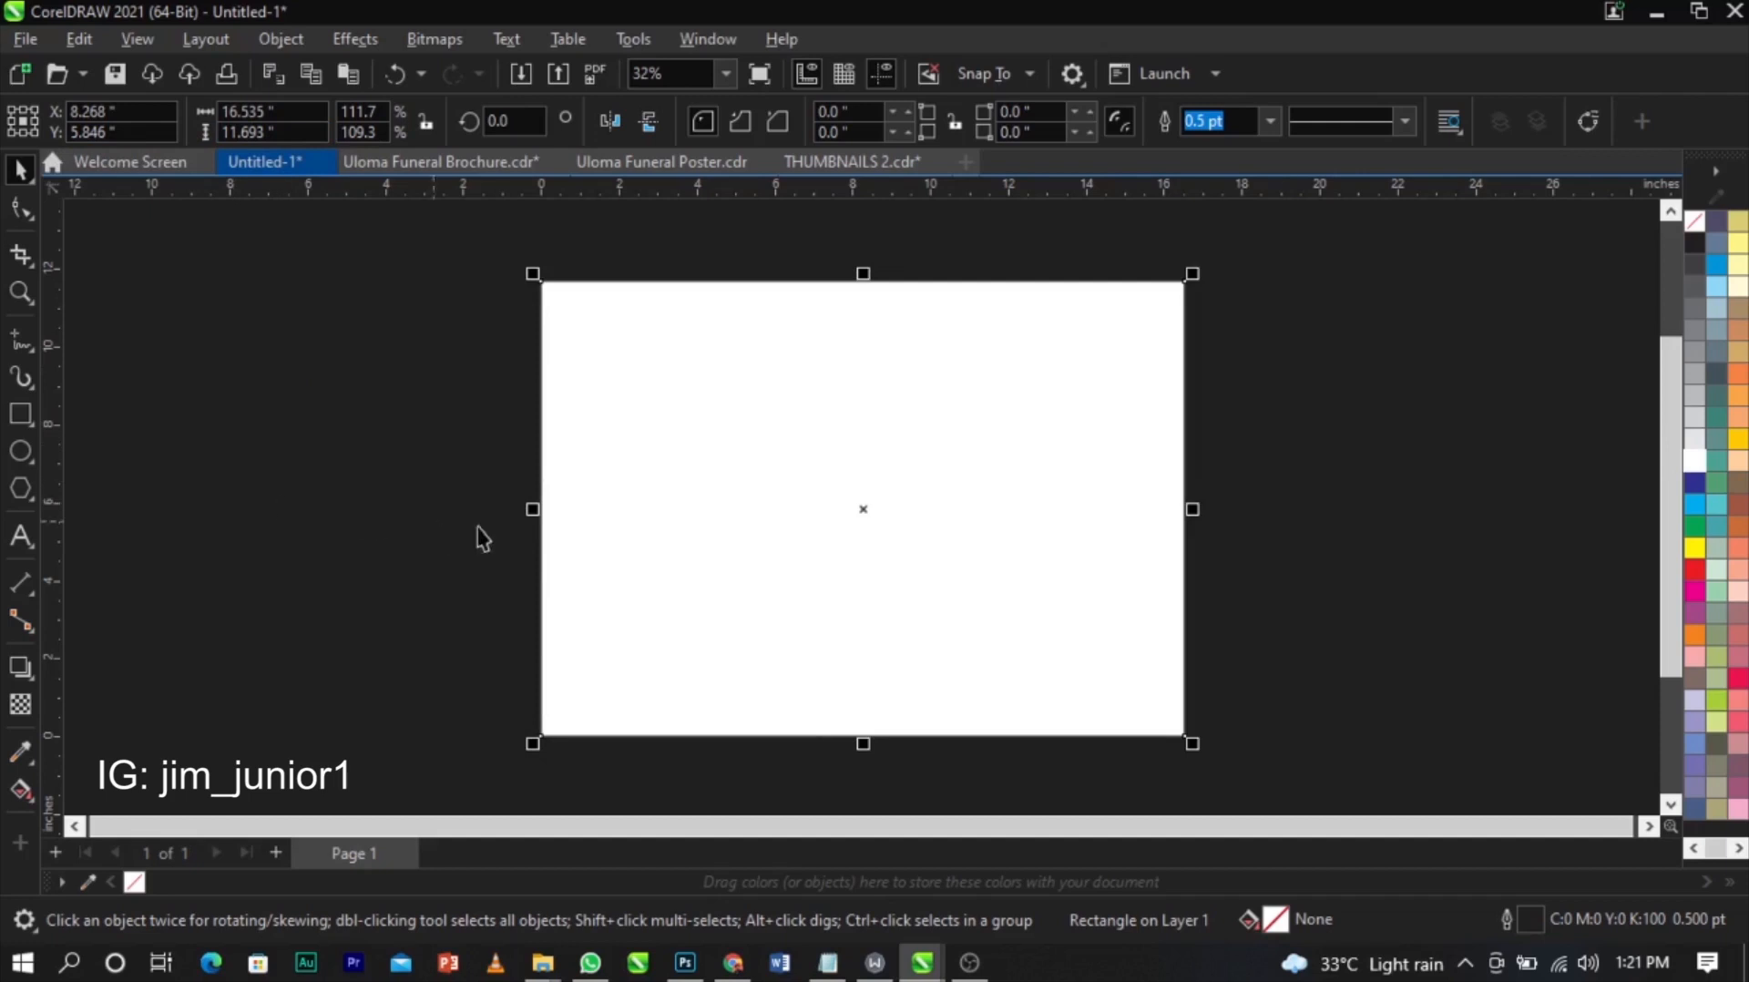
- Narrow the rectangle to about 7.7 inches wide against the page's right edge and mirror a copy to its left
{"action": "left_click_drag", "start_coordinate": [528, 521], "coordinate": [870, 527]}
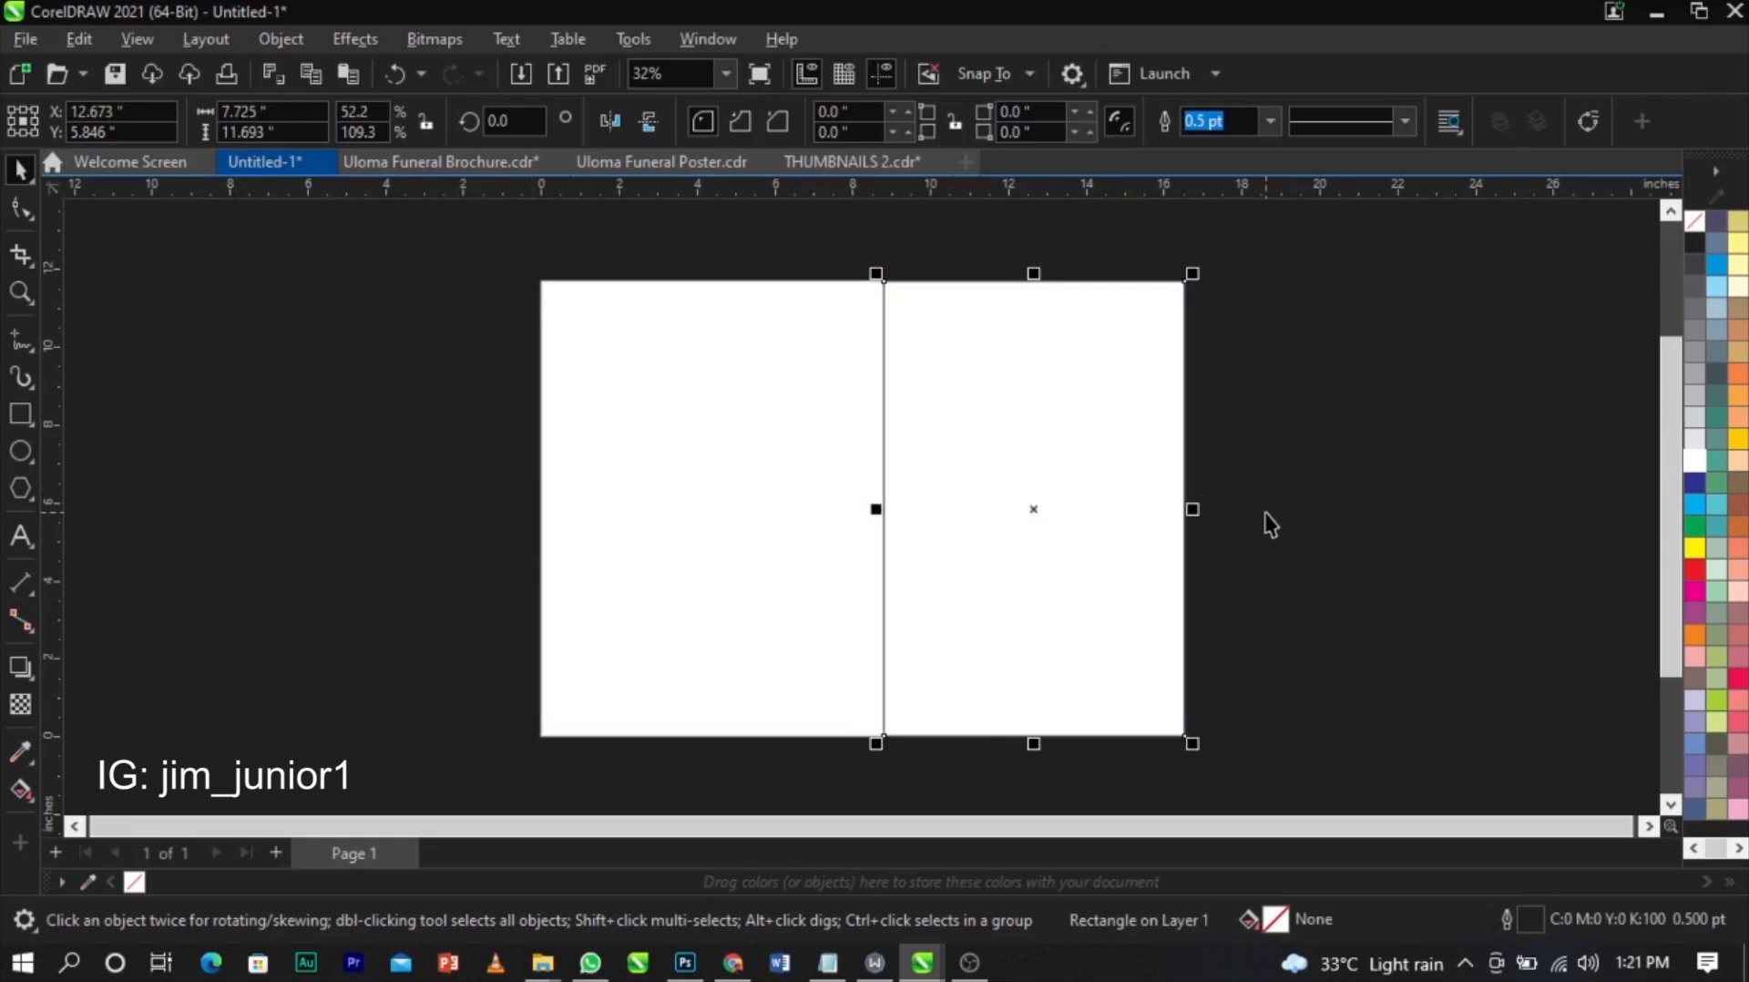
{"action": "left_click_drag", "start_coordinate": [1192, 509], "coordinate": [782, 510]}
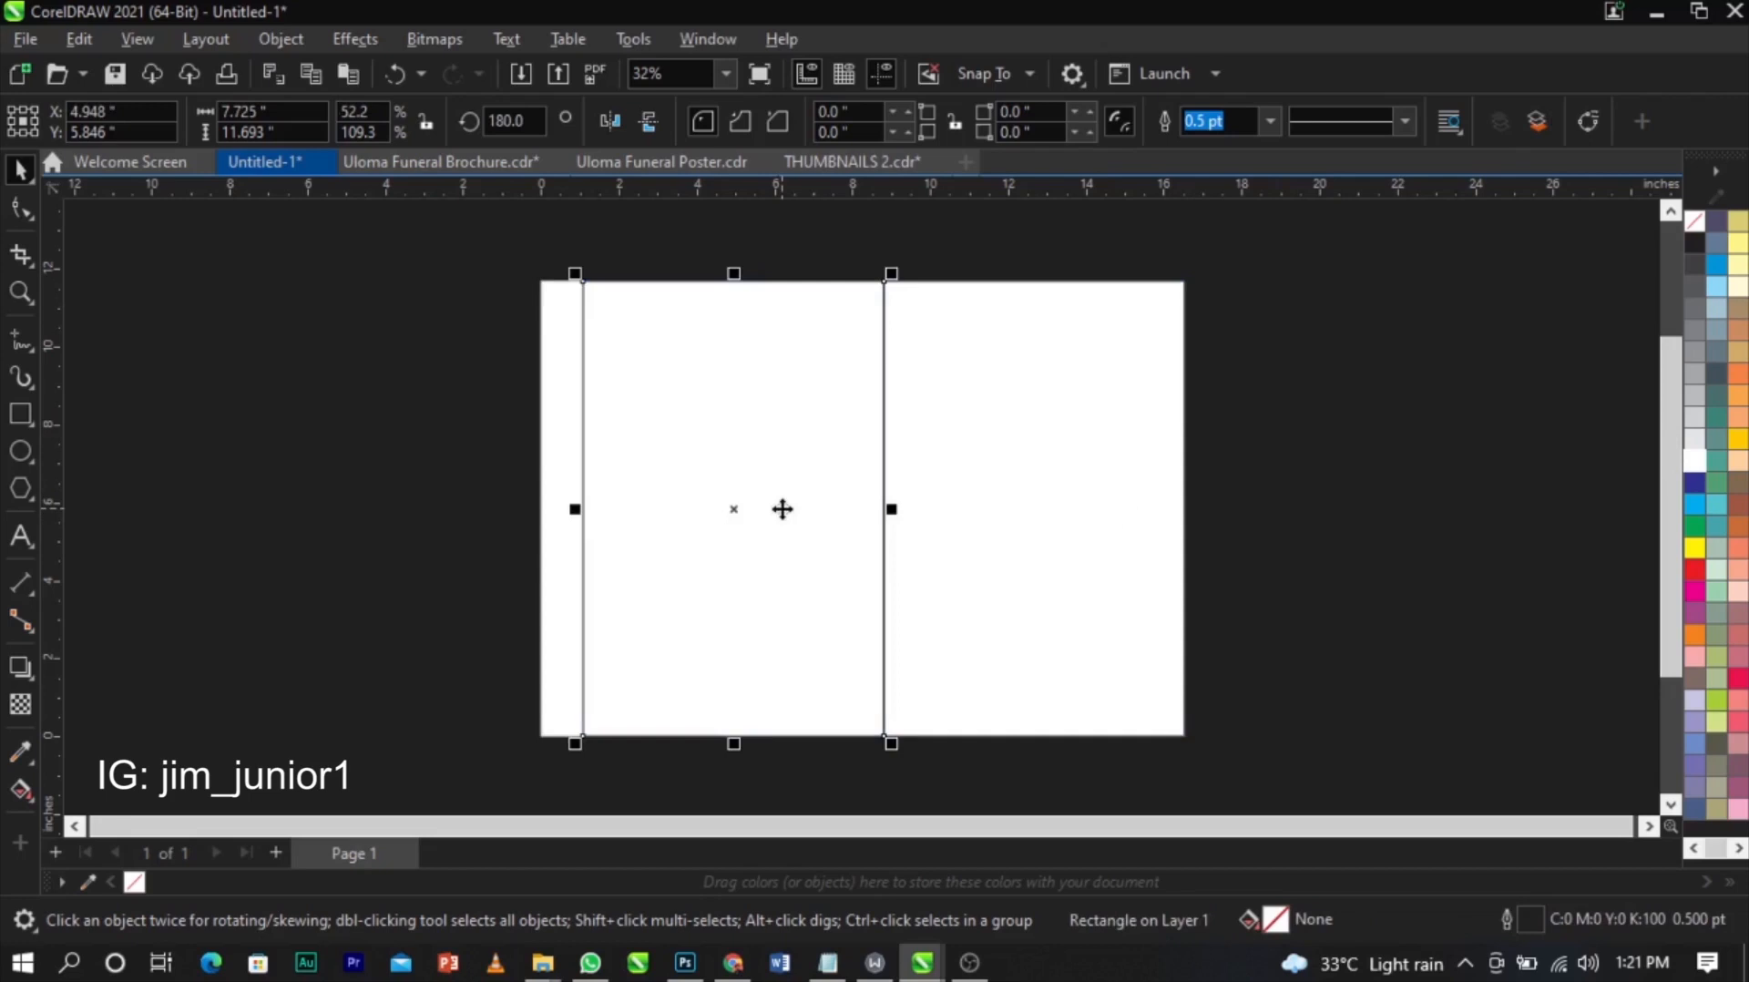
- Fill the rectangle on the page's right half blue and its mirrored copy green
{"action": "left_click_drag", "start_coordinate": [1053, 574], "coordinate": [1348, 519]}
{"action": "key", "text": "ctrl+z"}
{"action": "mouse_move", "coordinate": [765, 522]}
{"action": "left_mouse_down"}
{"action": "mouse_move", "coordinate": [679, 534]}
{"action": "mouse_move", "coordinate": [761, 527]}
{"action": "left_mouse_up"}
{"action": "left_click", "coordinate": [1141, 579]}
{"action": "left_click", "coordinate": [1694, 483]}
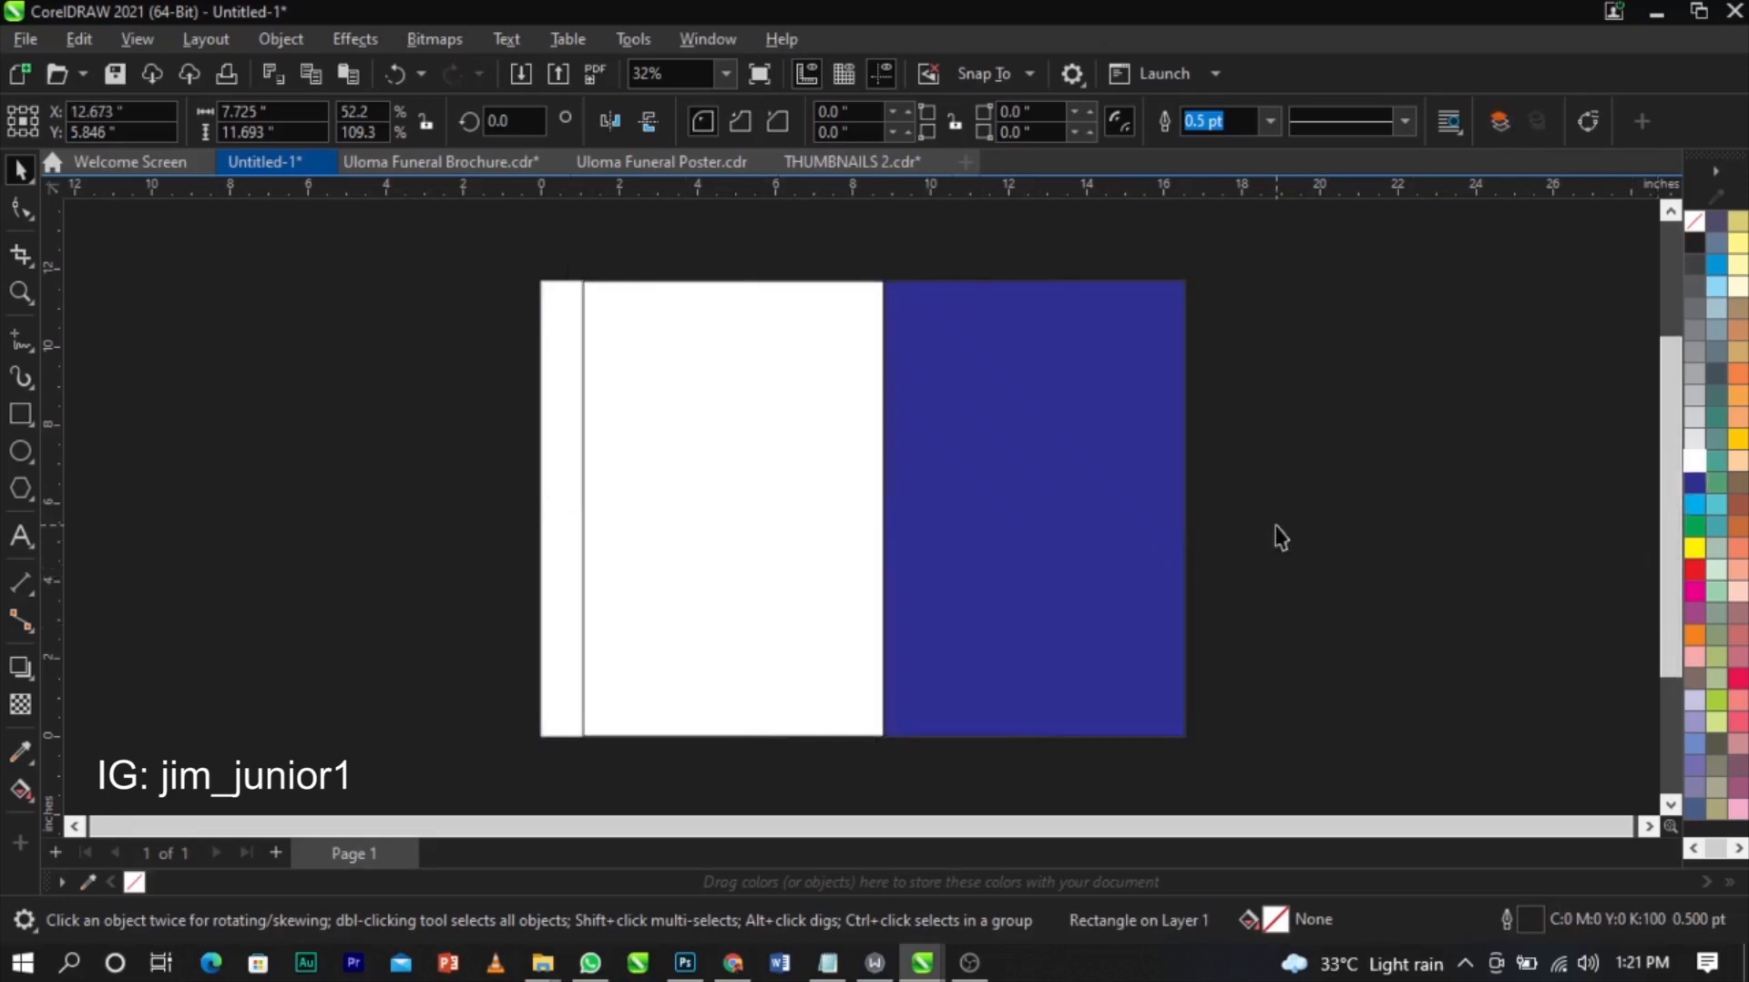
{"action": "key", "text": "Tab"}
{"action": "left_click", "coordinate": [1693, 526]}
{"action": "left_click", "coordinate": [1463, 547]}
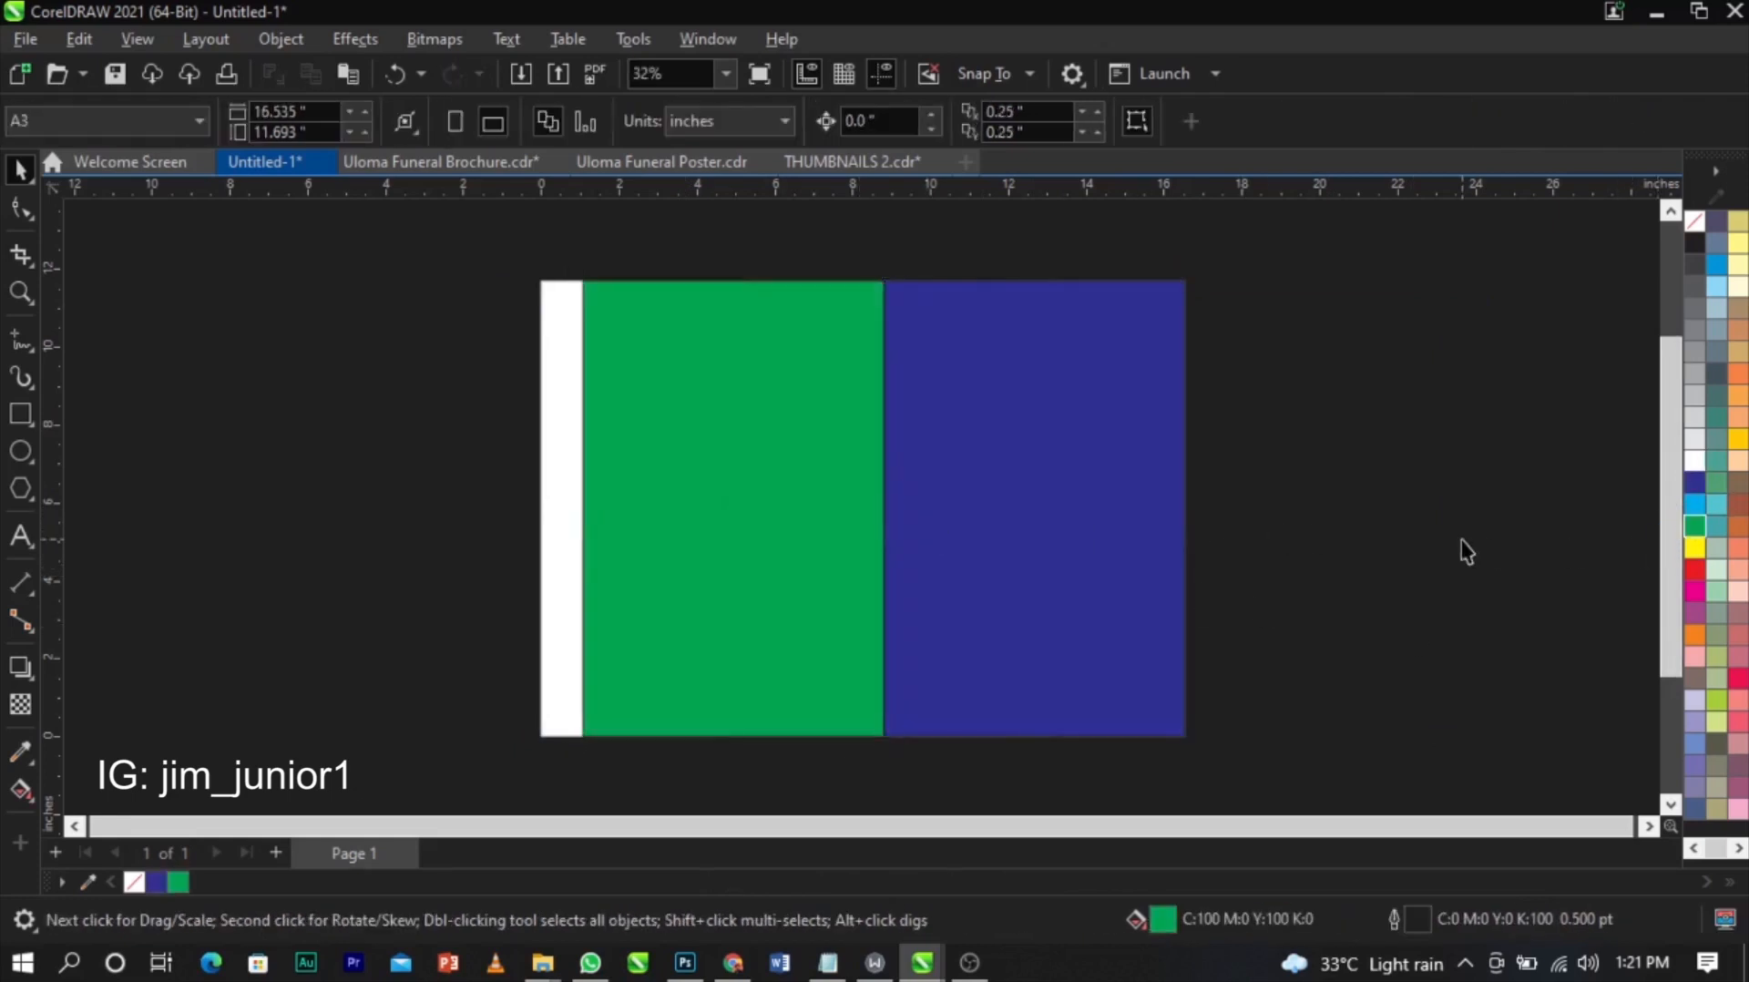
- Shift the blue and green rectangles apart, and undo both moves and the colour fills
{"action": "left_click_drag", "start_coordinate": [998, 529], "coordinate": [1111, 529]}
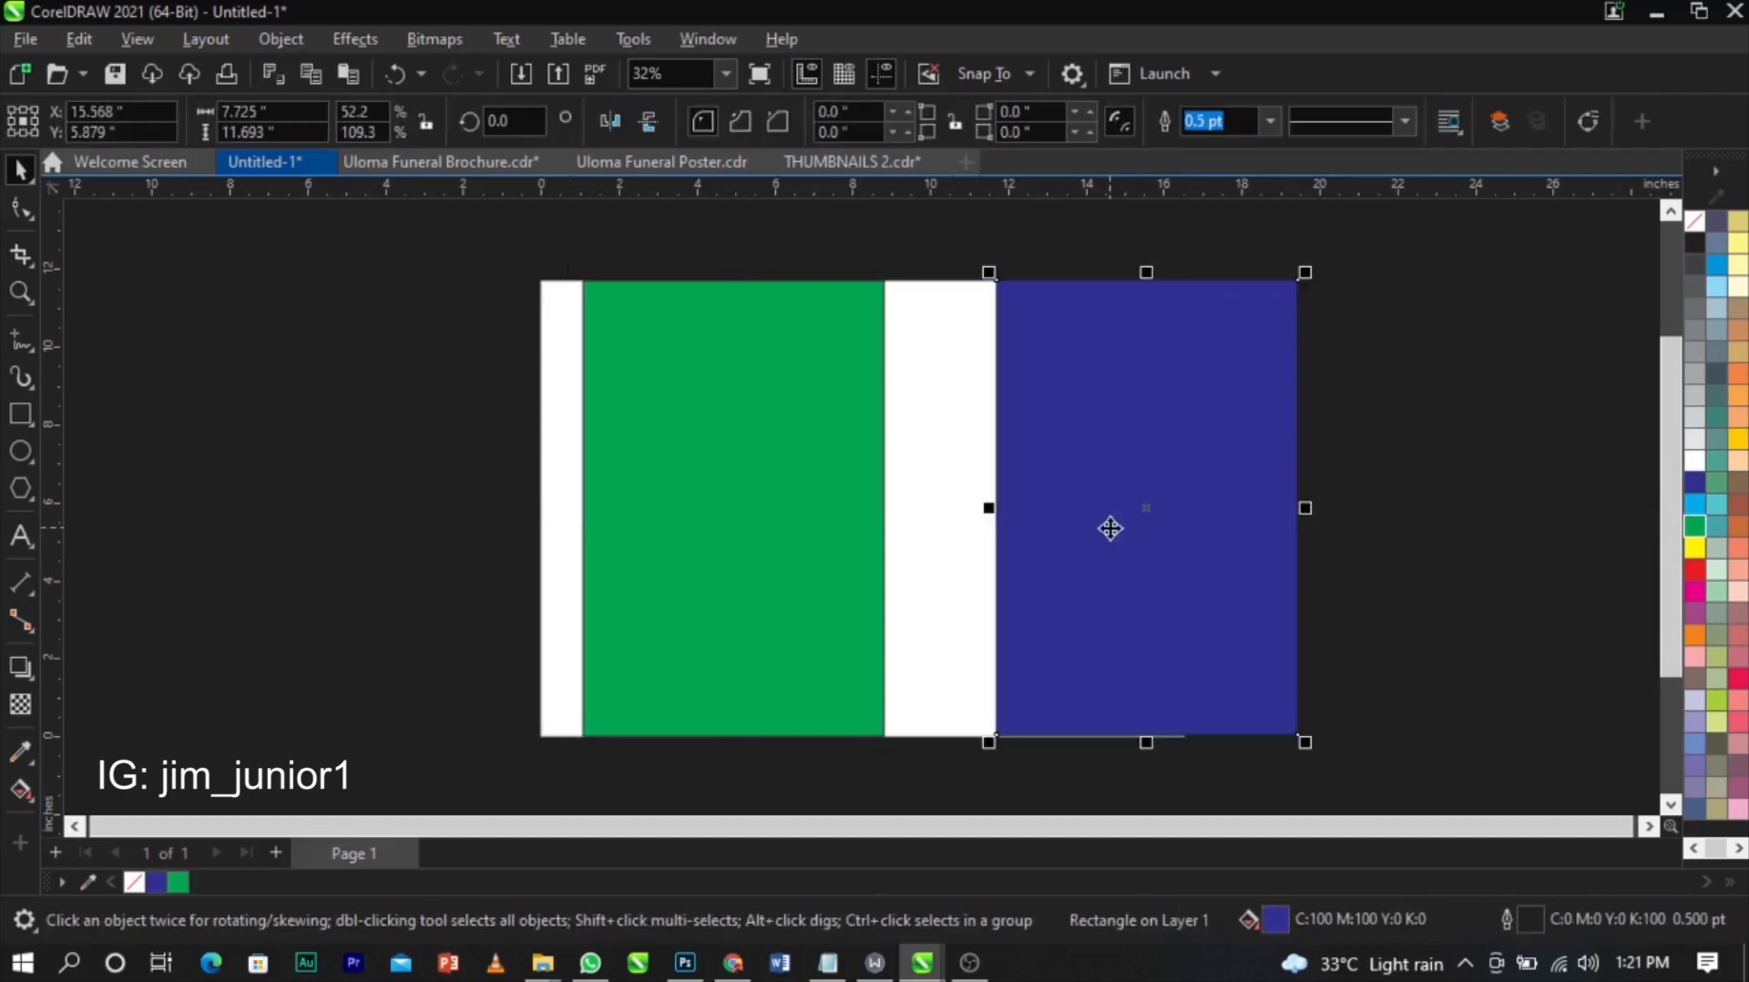
{"action": "key", "text": "ctrl+z"}
{"action": "left_click_drag", "start_coordinate": [702, 500], "coordinate": [620, 492]}
{"action": "key", "text": "ctrl+z"}
{"action": "key", "text": "ctrl+z"}
{"action": "key", "text": "ctrl+z"}
{"action": "left_click", "coordinate": [1304, 544]}
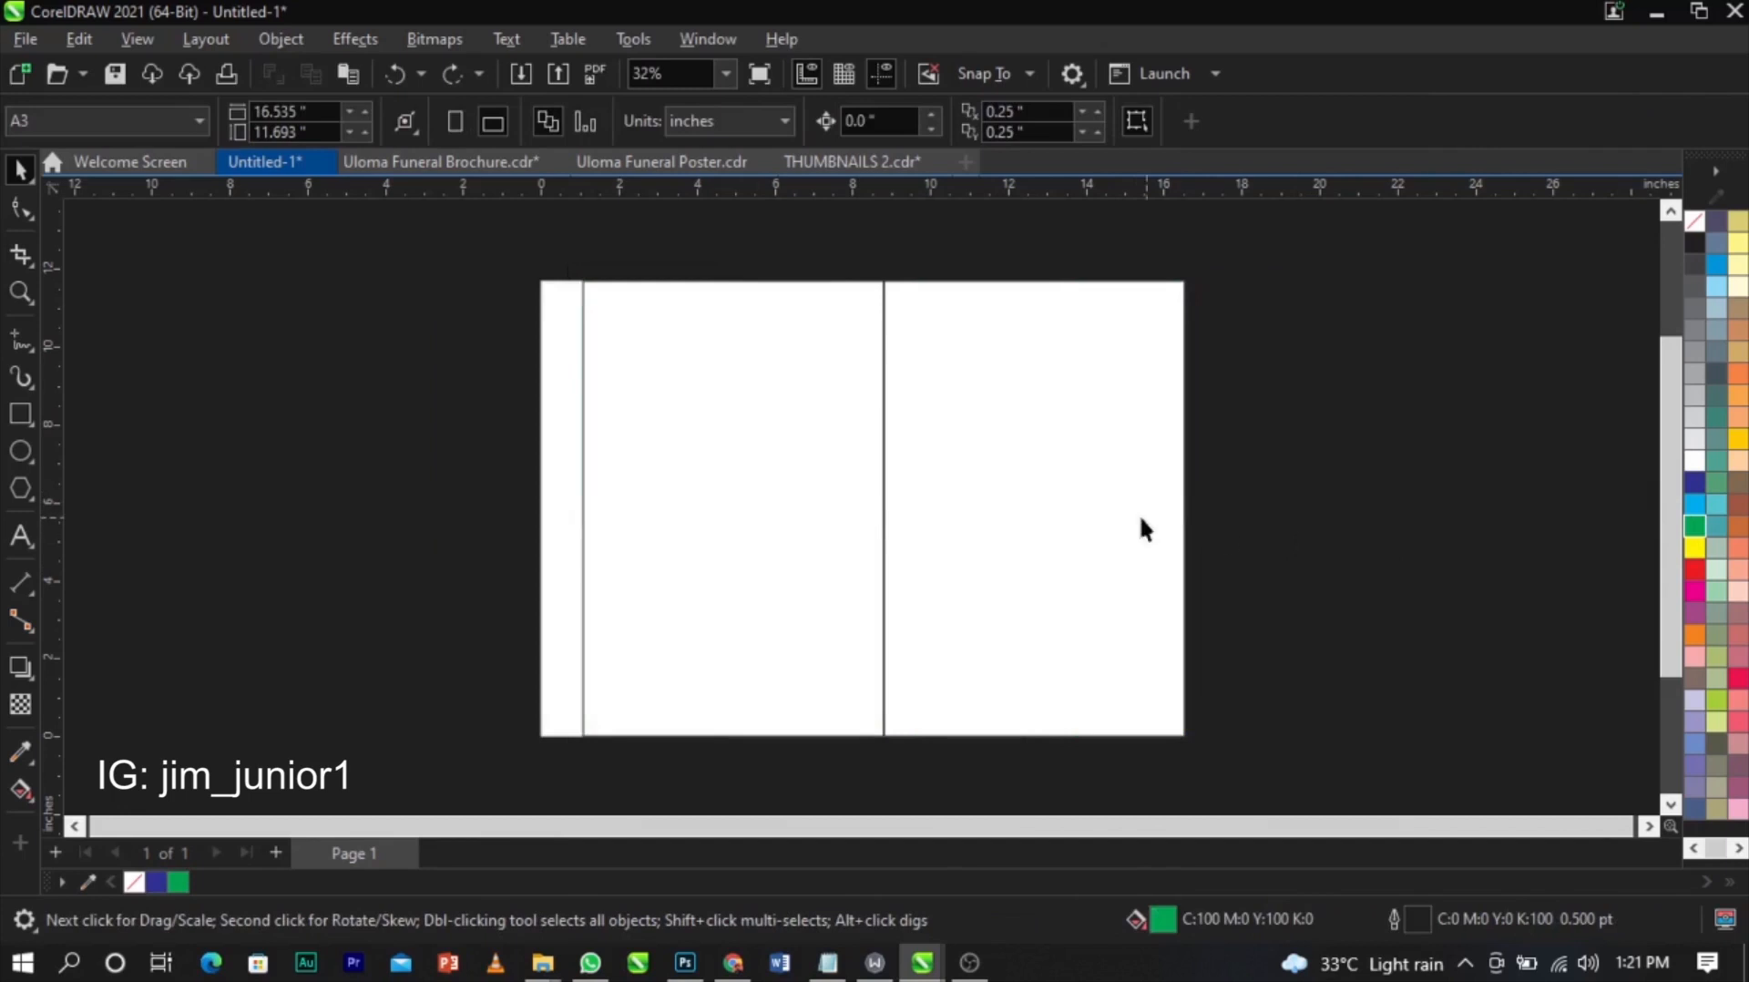
- Try to move both rectangles together toward the right, and undo the move
{"action": "left_click", "coordinate": [1074, 517]}
{"action": "left_click", "coordinate": [810, 473], "text": "shift"}
{"action": "left_click_drag", "start_coordinate": [807, 472], "coordinate": [1161, 458]}
{"action": "key", "text": "Escape"}
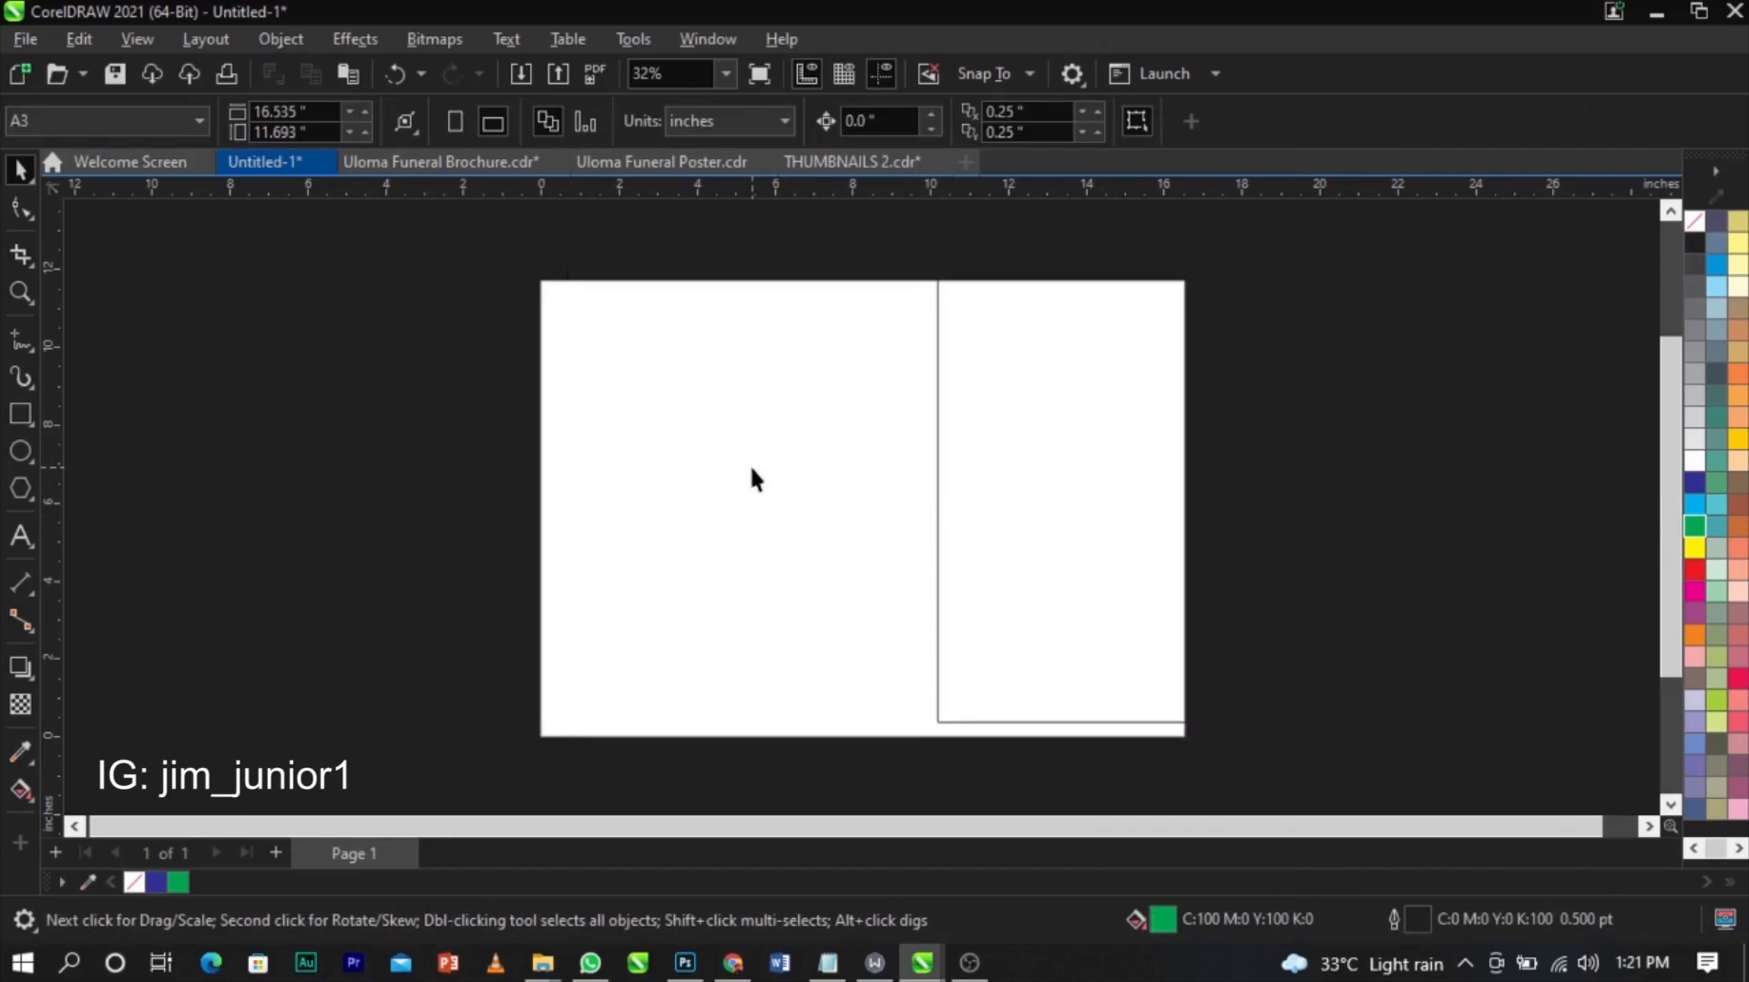
{"action": "key", "text": "ctrl+z"}
{"action": "key", "text": "Escape"}
{"action": "left_click", "coordinate": [955, 544]}
{"action": "left_click", "coordinate": [395, 74]}
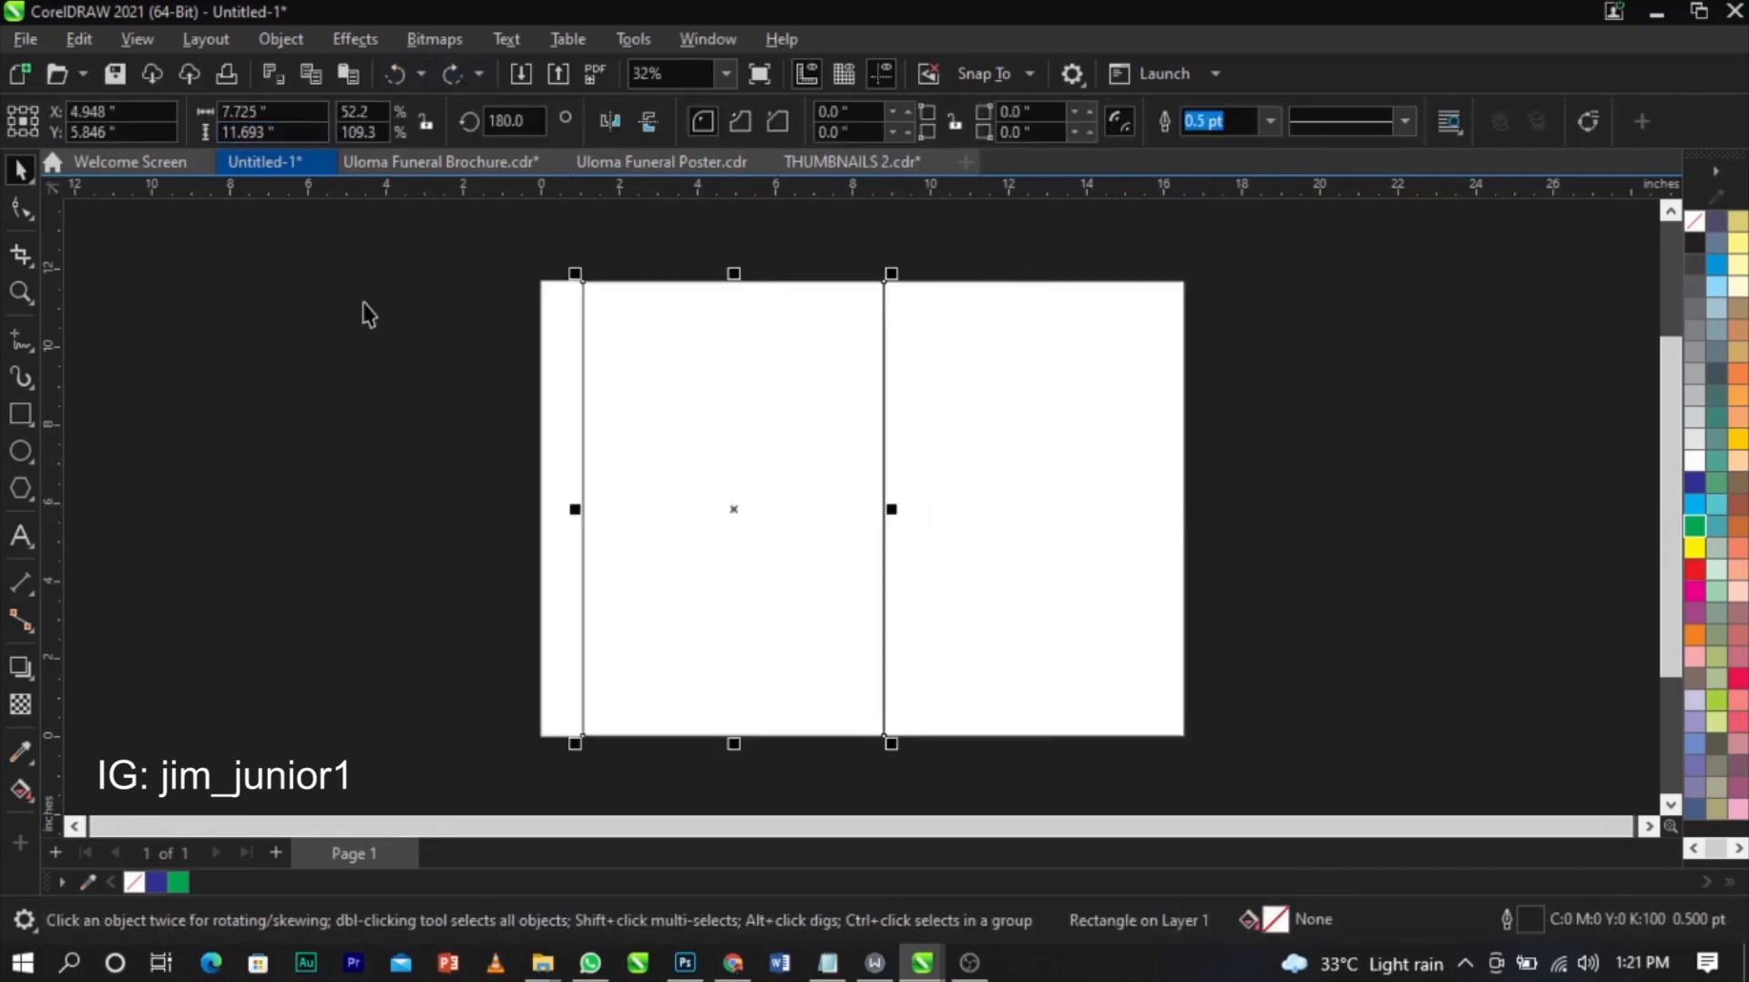
- Move both rectangles off the page to its right side and fill them white
{"action": "key", "text": "Escape"}
{"action": "key", "text": "ctrl+a"}
{"action": "left_click_drag", "start_coordinate": [715, 429], "coordinate": [1247, 480]}
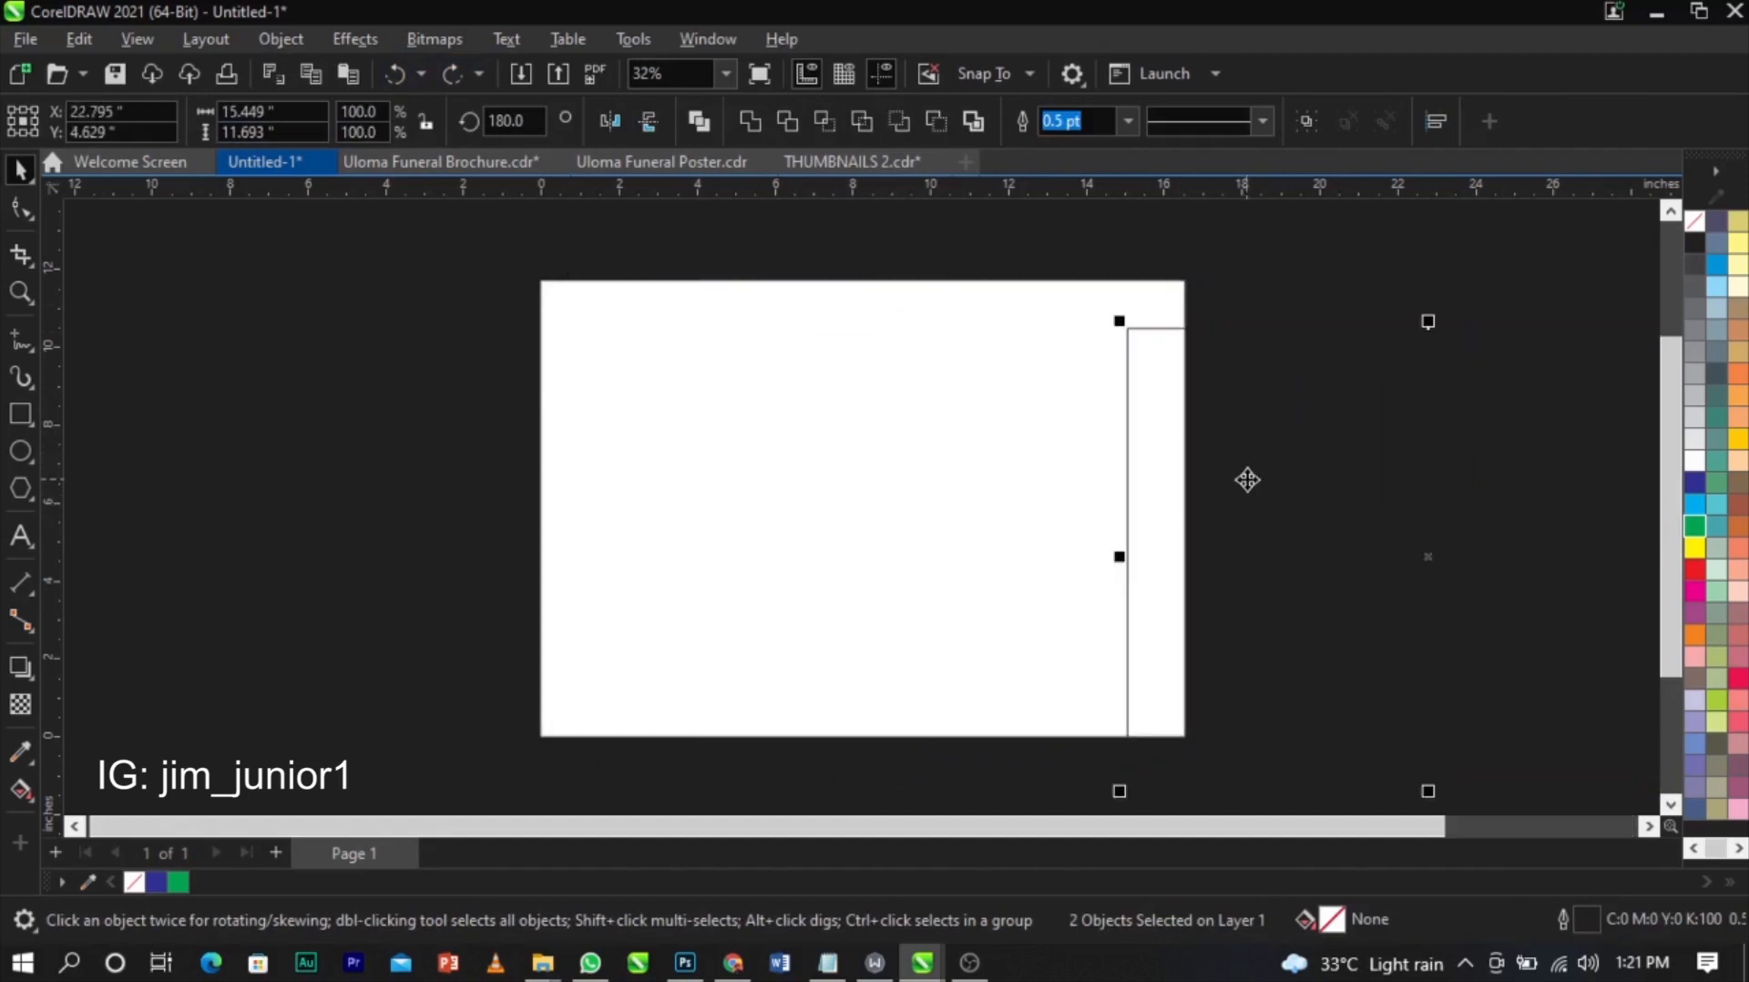
{"action": "left_click", "coordinate": [1694, 460]}
{"action": "left_click_drag", "start_coordinate": [1363, 498], "coordinate": [1433, 468]}
- Group the two white rectangles and center the group on the page
{"action": "key", "text": "ctrl+g"}
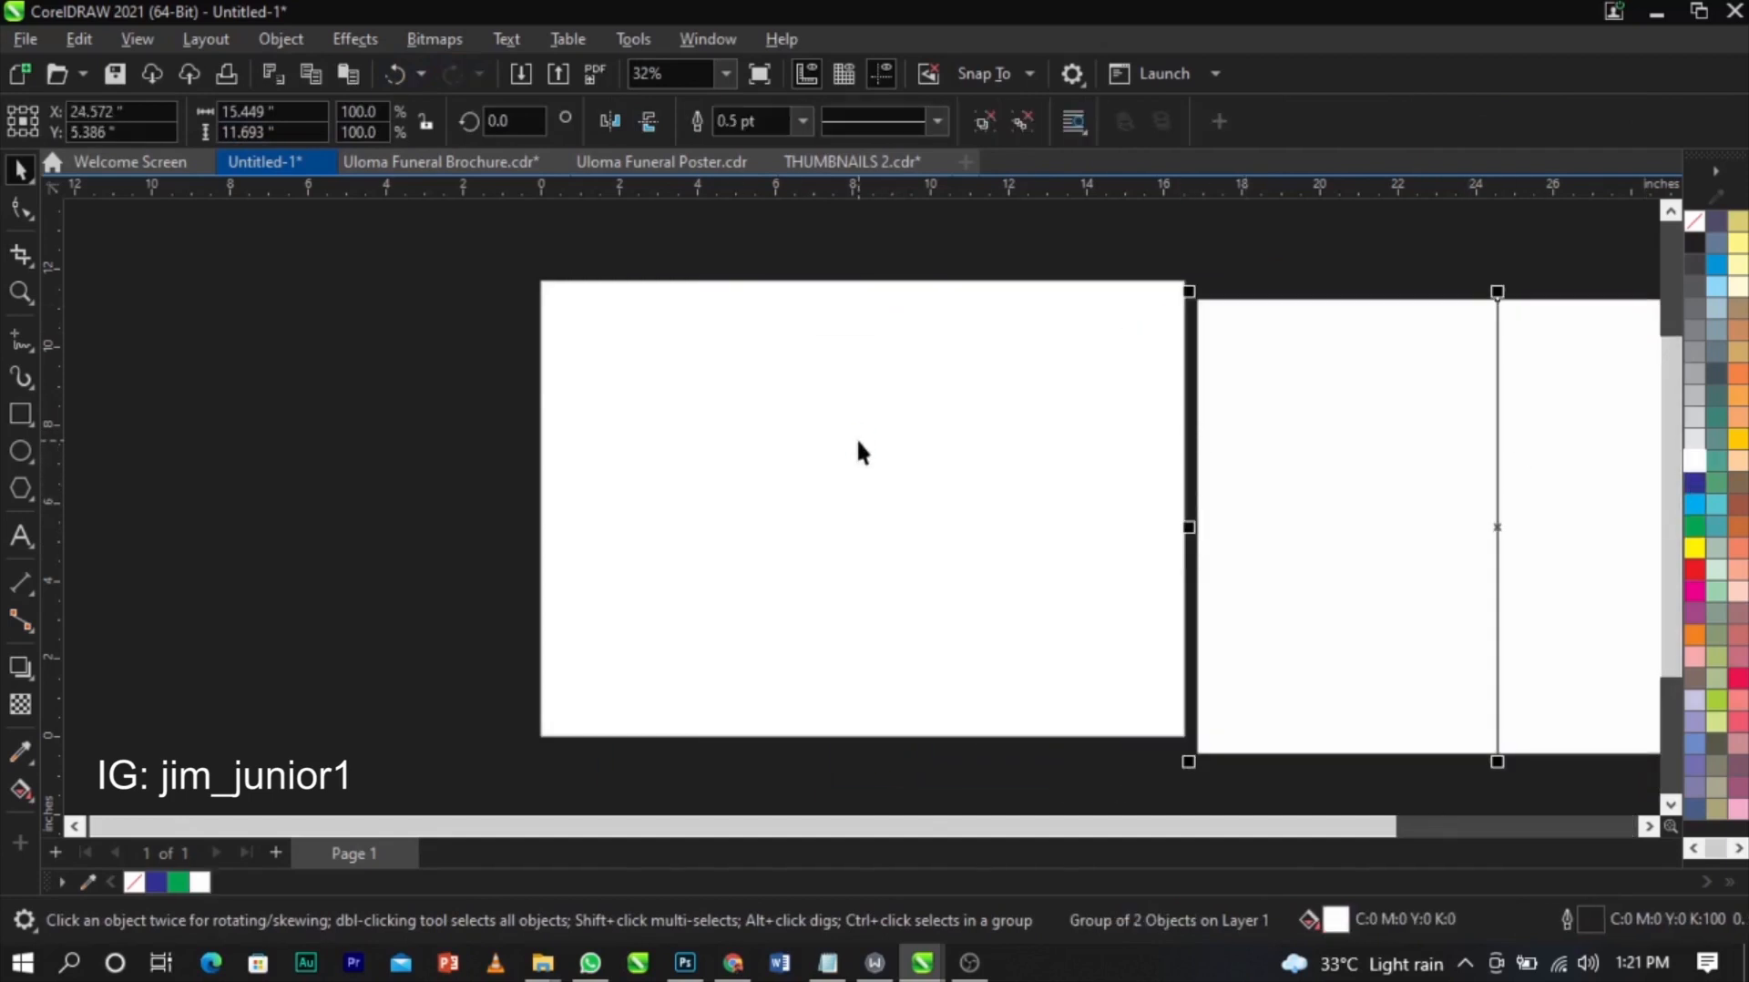
{"action": "key", "text": "p"}
{"action": "left_click", "coordinate": [1388, 524]}
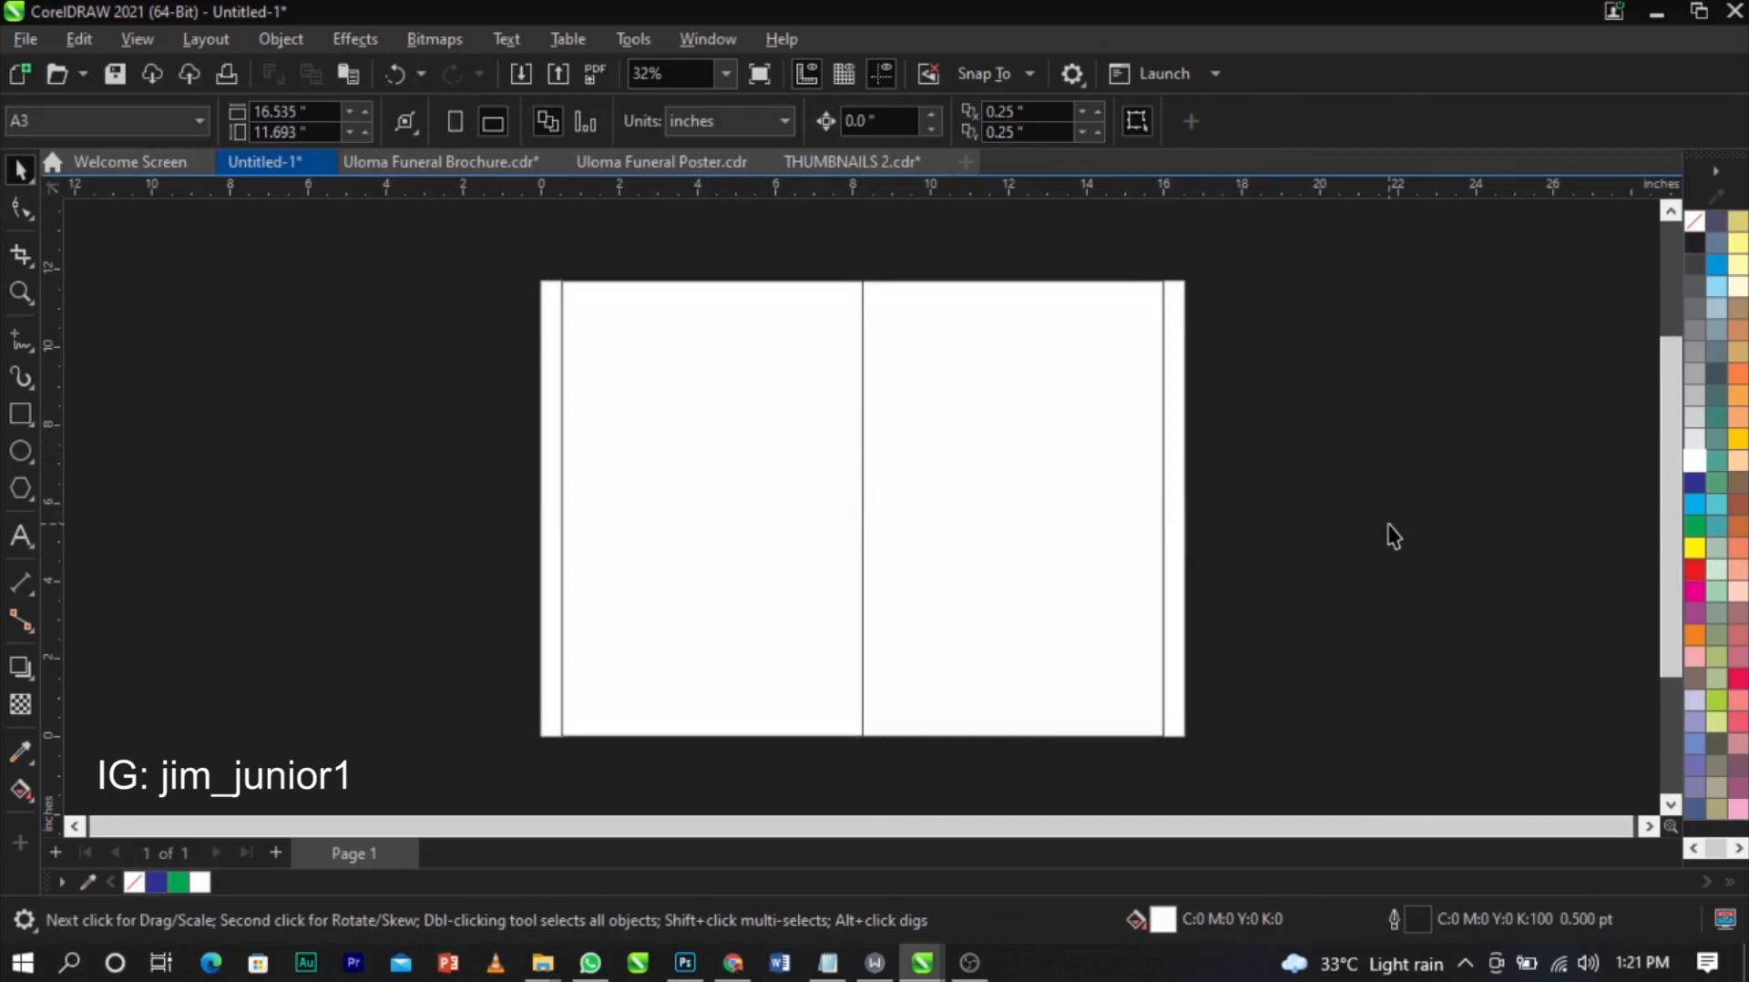
- Undo the centering, grouping, white fill and moves of the two rectangles
{"action": "key", "text": "ctrl+z"}
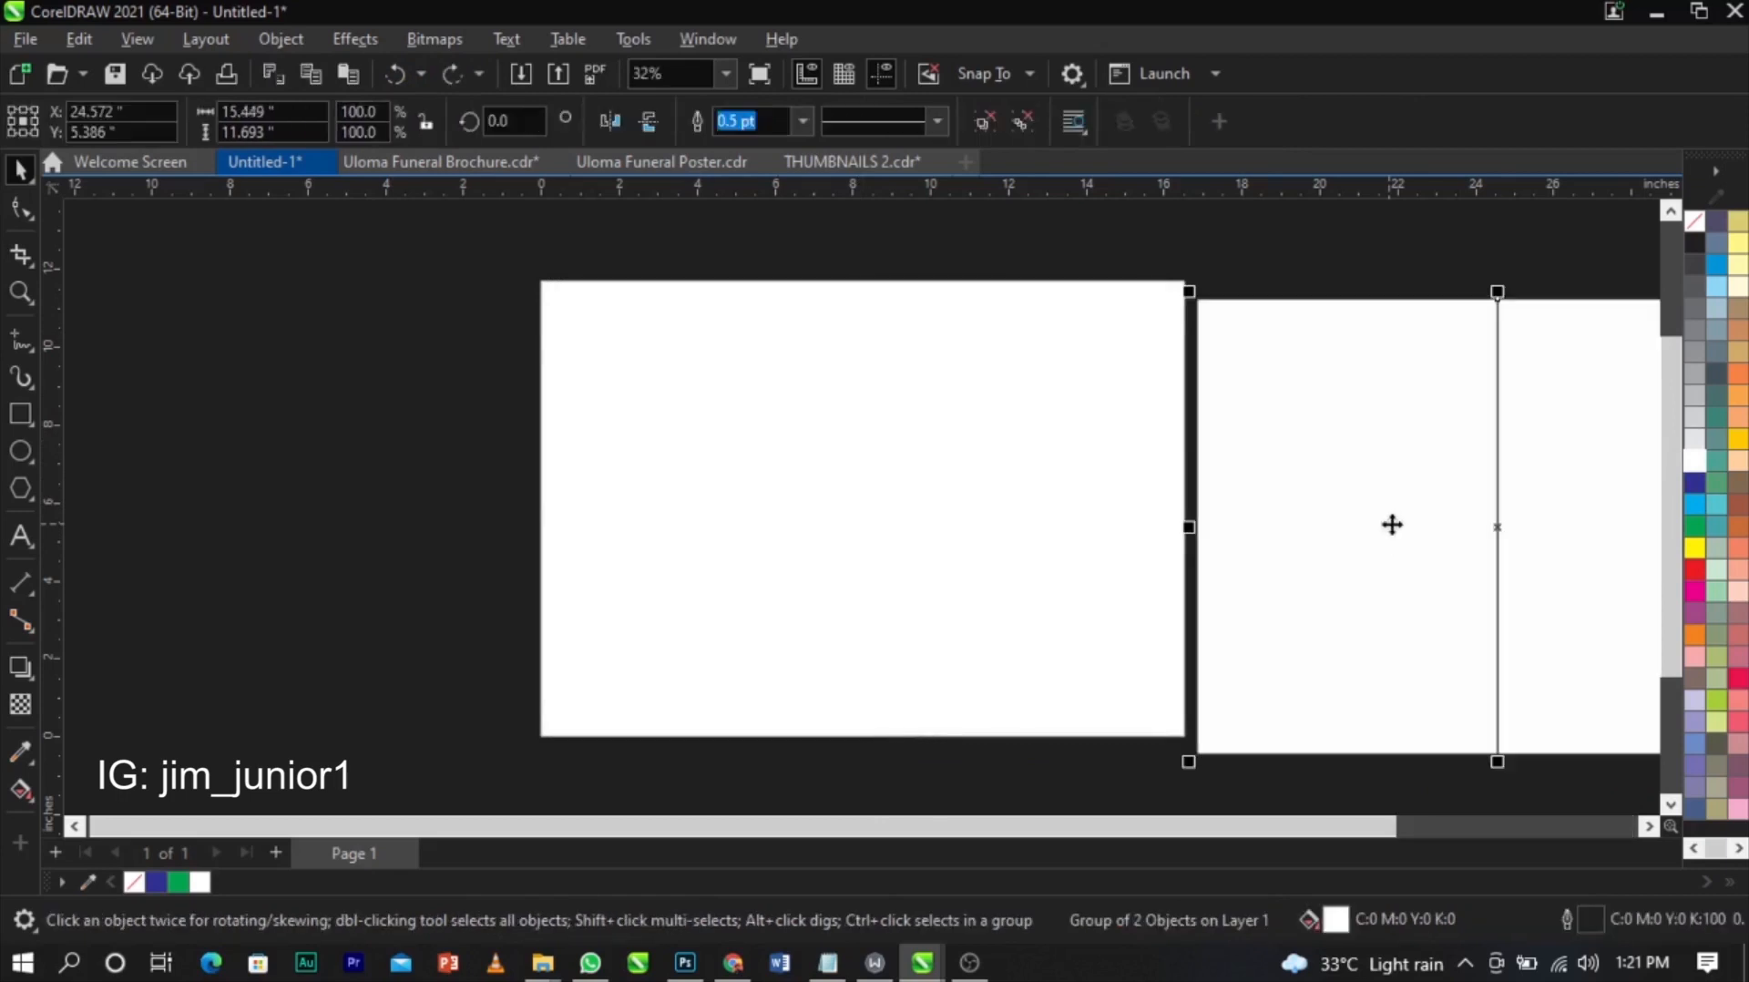
{"action": "key", "text": "ctrl+z"}
{"action": "key", "text": "ctrl+z"}
{"action": "key", "text": "ctrl+z"}
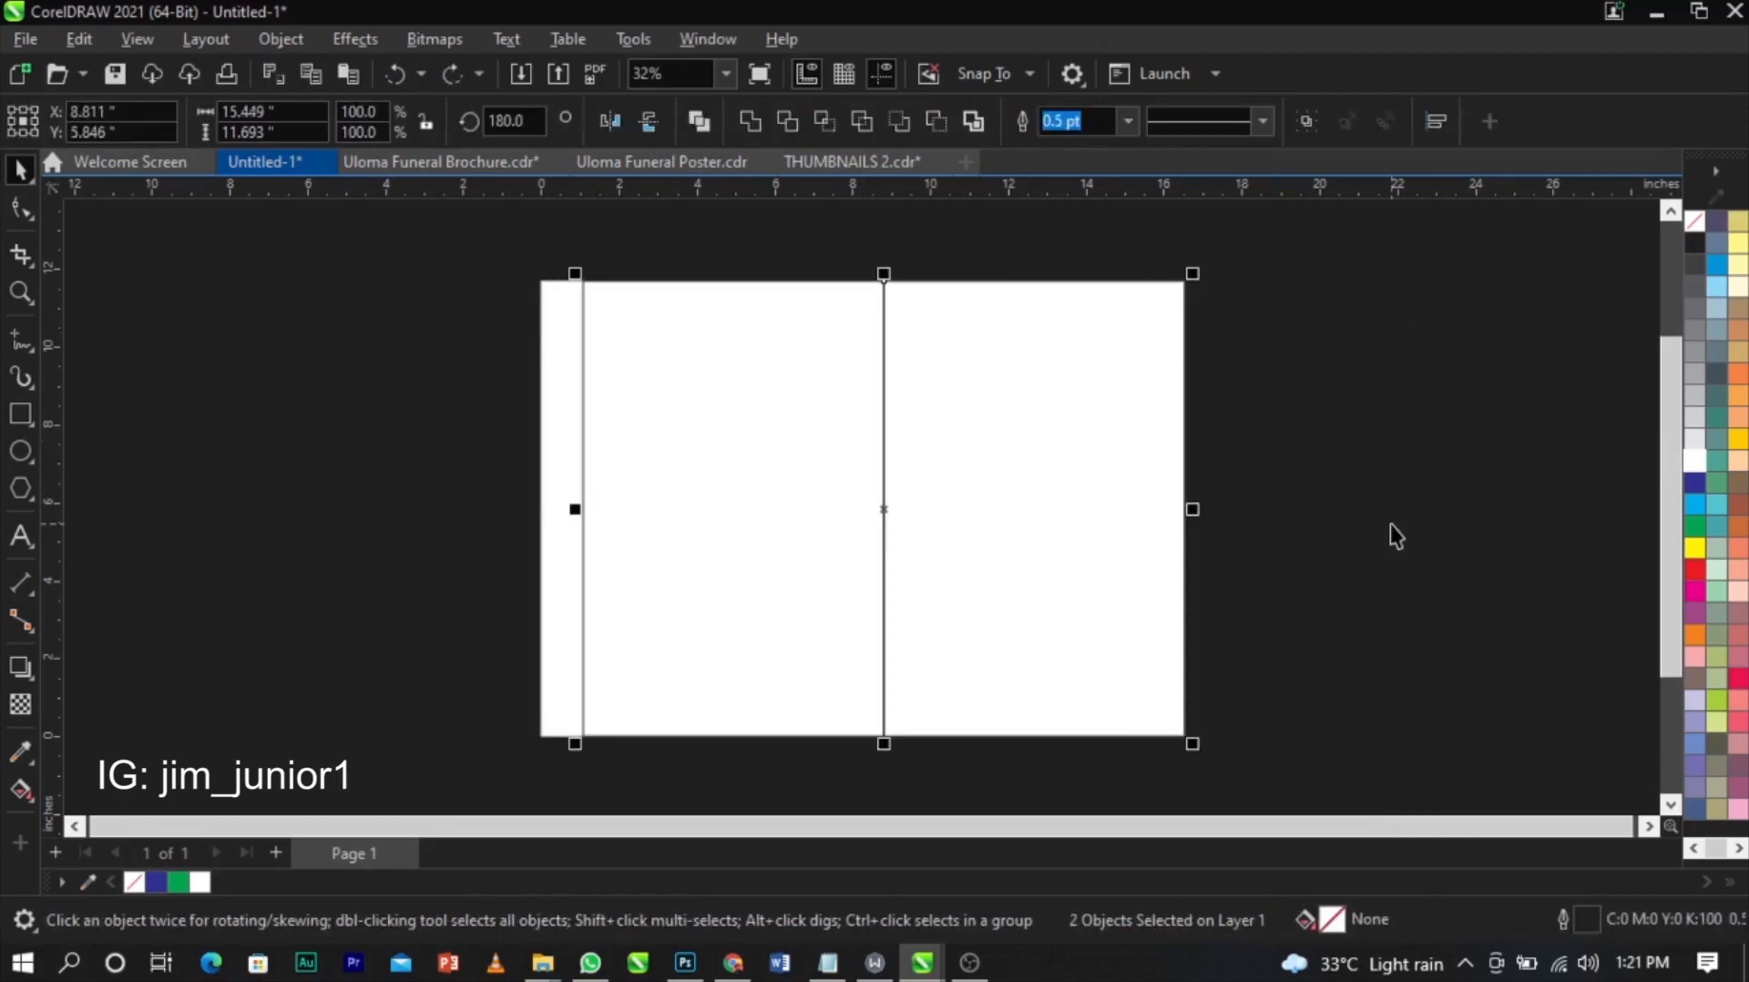
- Stretch the two selected rectangles together to the page's left edge so that they split the page in half
{"action": "scroll", "coordinate": [558, 507], "scroll_direction": "up", "scroll_amount": 2}
{"action": "left_click_drag", "start_coordinate": [567, 531], "coordinate": [528, 552]}
{"action": "left_click", "coordinate": [456, 552]}
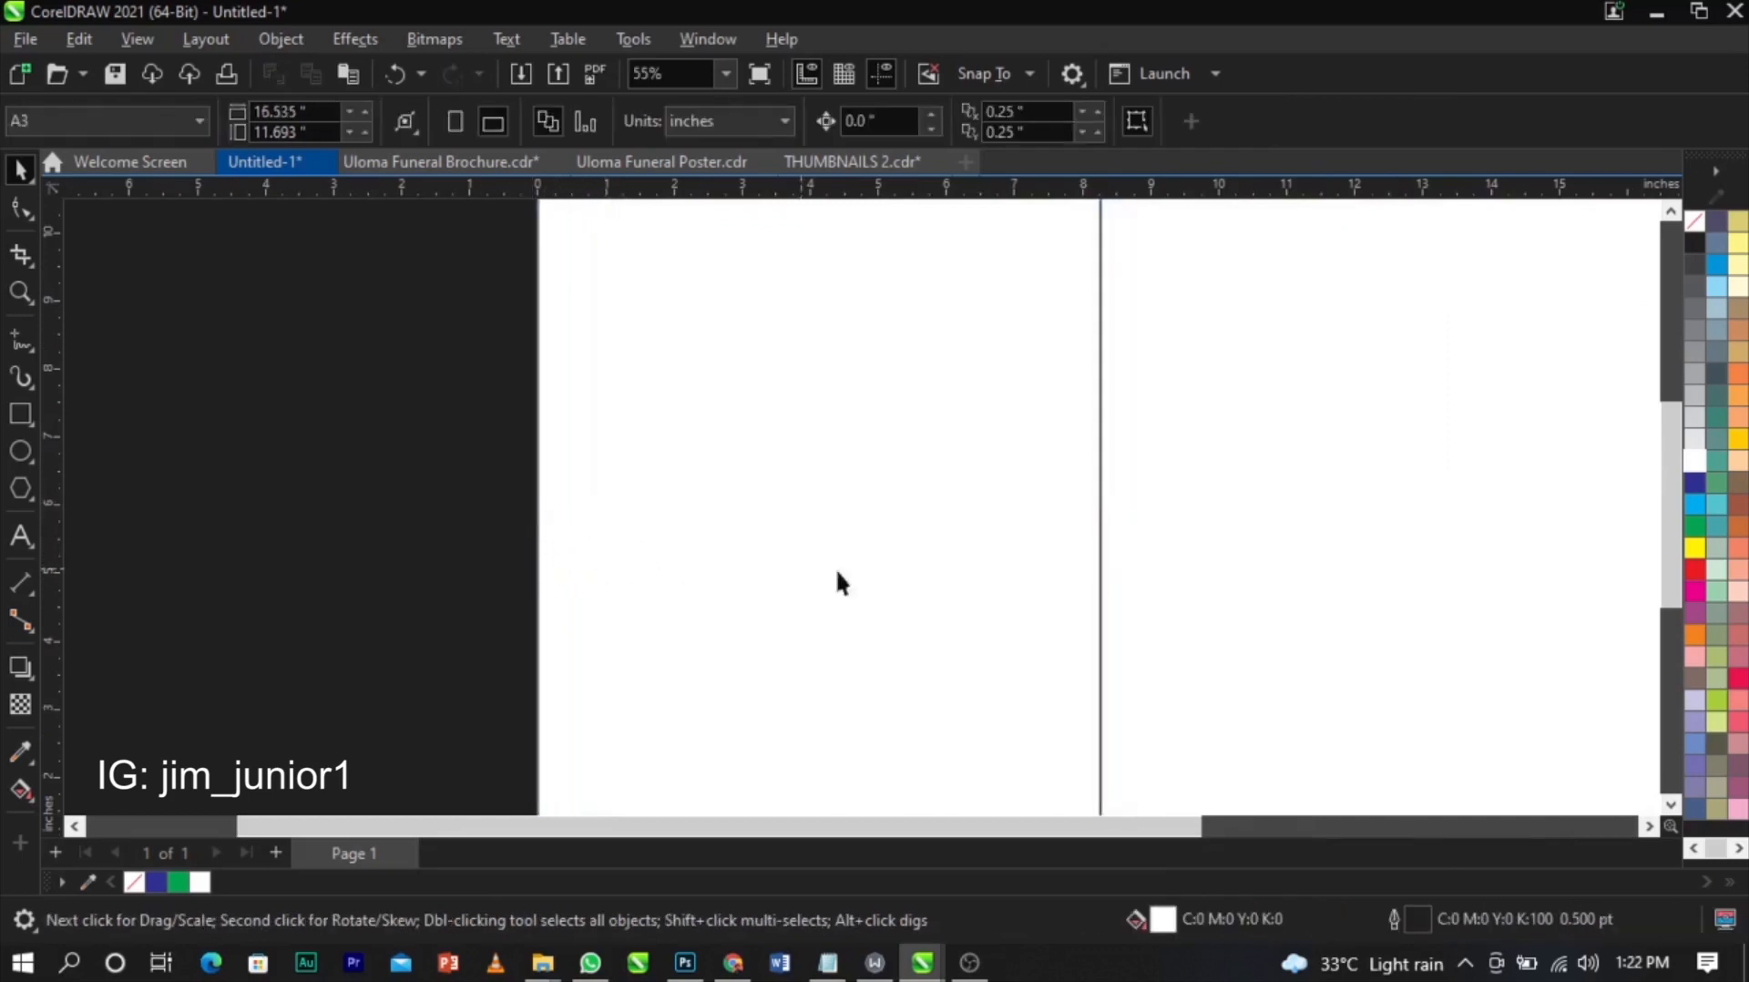
{"action": "key", "text": "F4"}
{"action": "left_click", "coordinate": [1104, 576]}
{"action": "left_click", "coordinate": [1343, 565]}
{"action": "scroll", "coordinate": [530, 470], "scroll_direction": "down", "scroll_amount": 1}
{"action": "scroll", "coordinate": [683, 461], "scroll_direction": "up", "scroll_amount": 1}
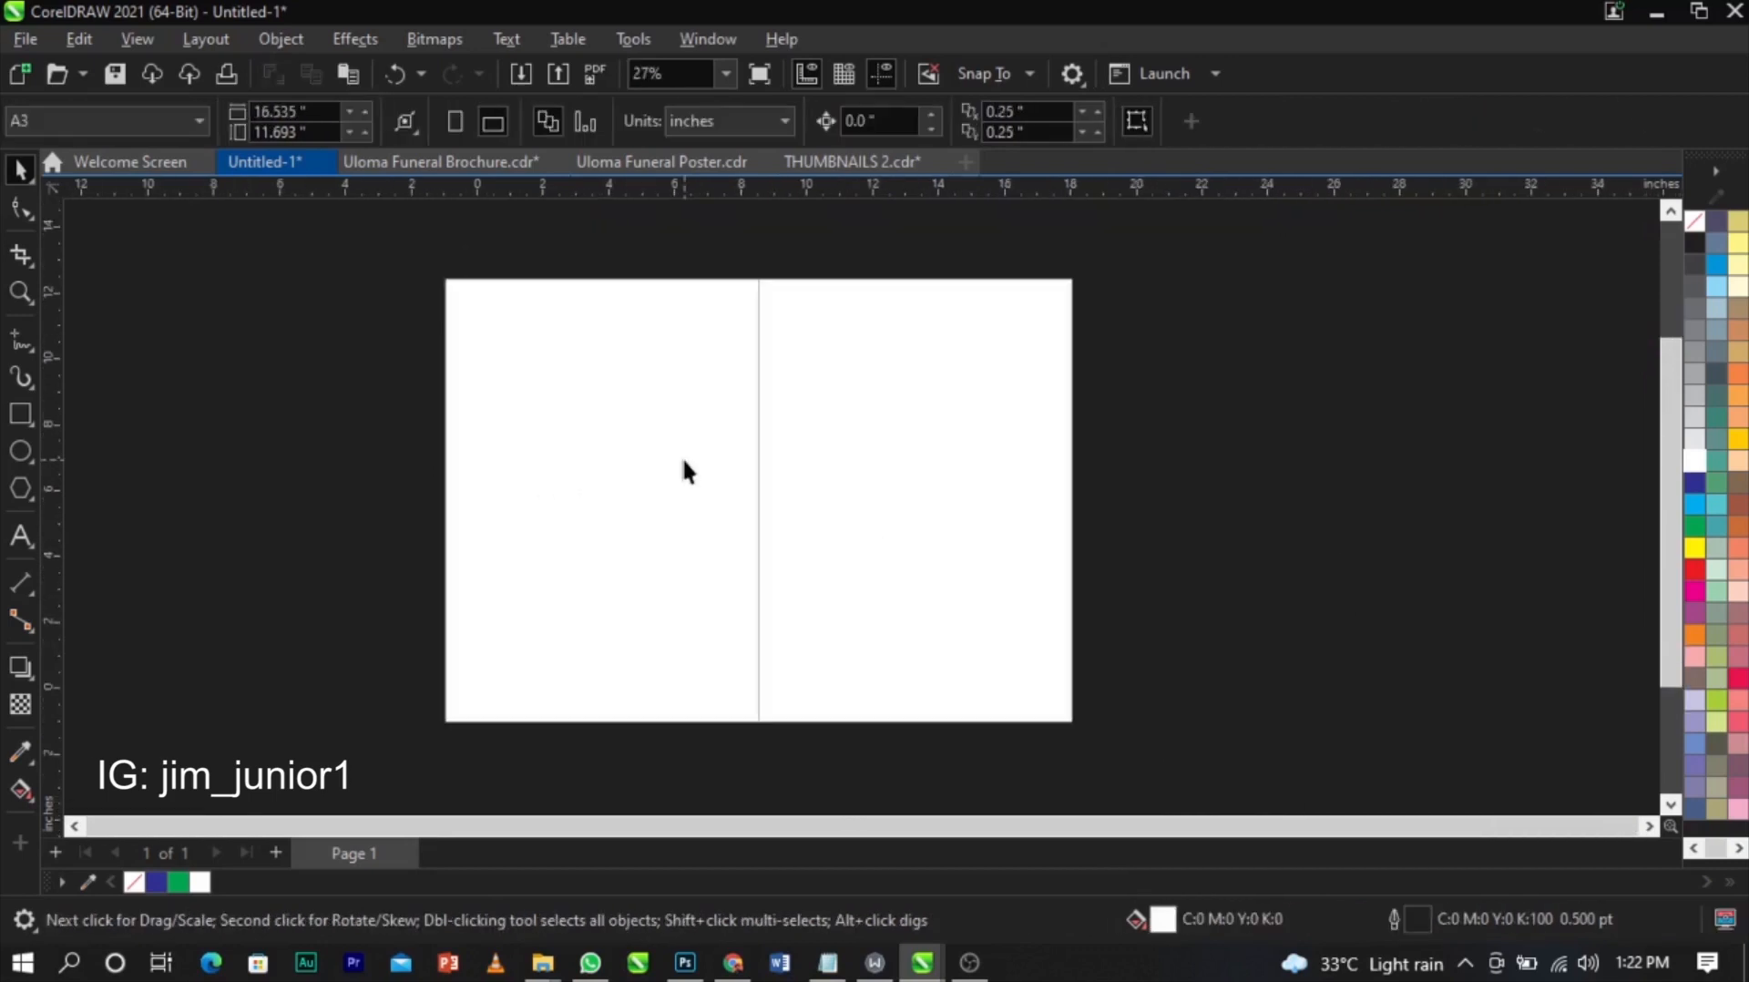
{"action": "scroll", "coordinate": [718, 456], "scroll_direction": "up", "scroll_amount": 1}
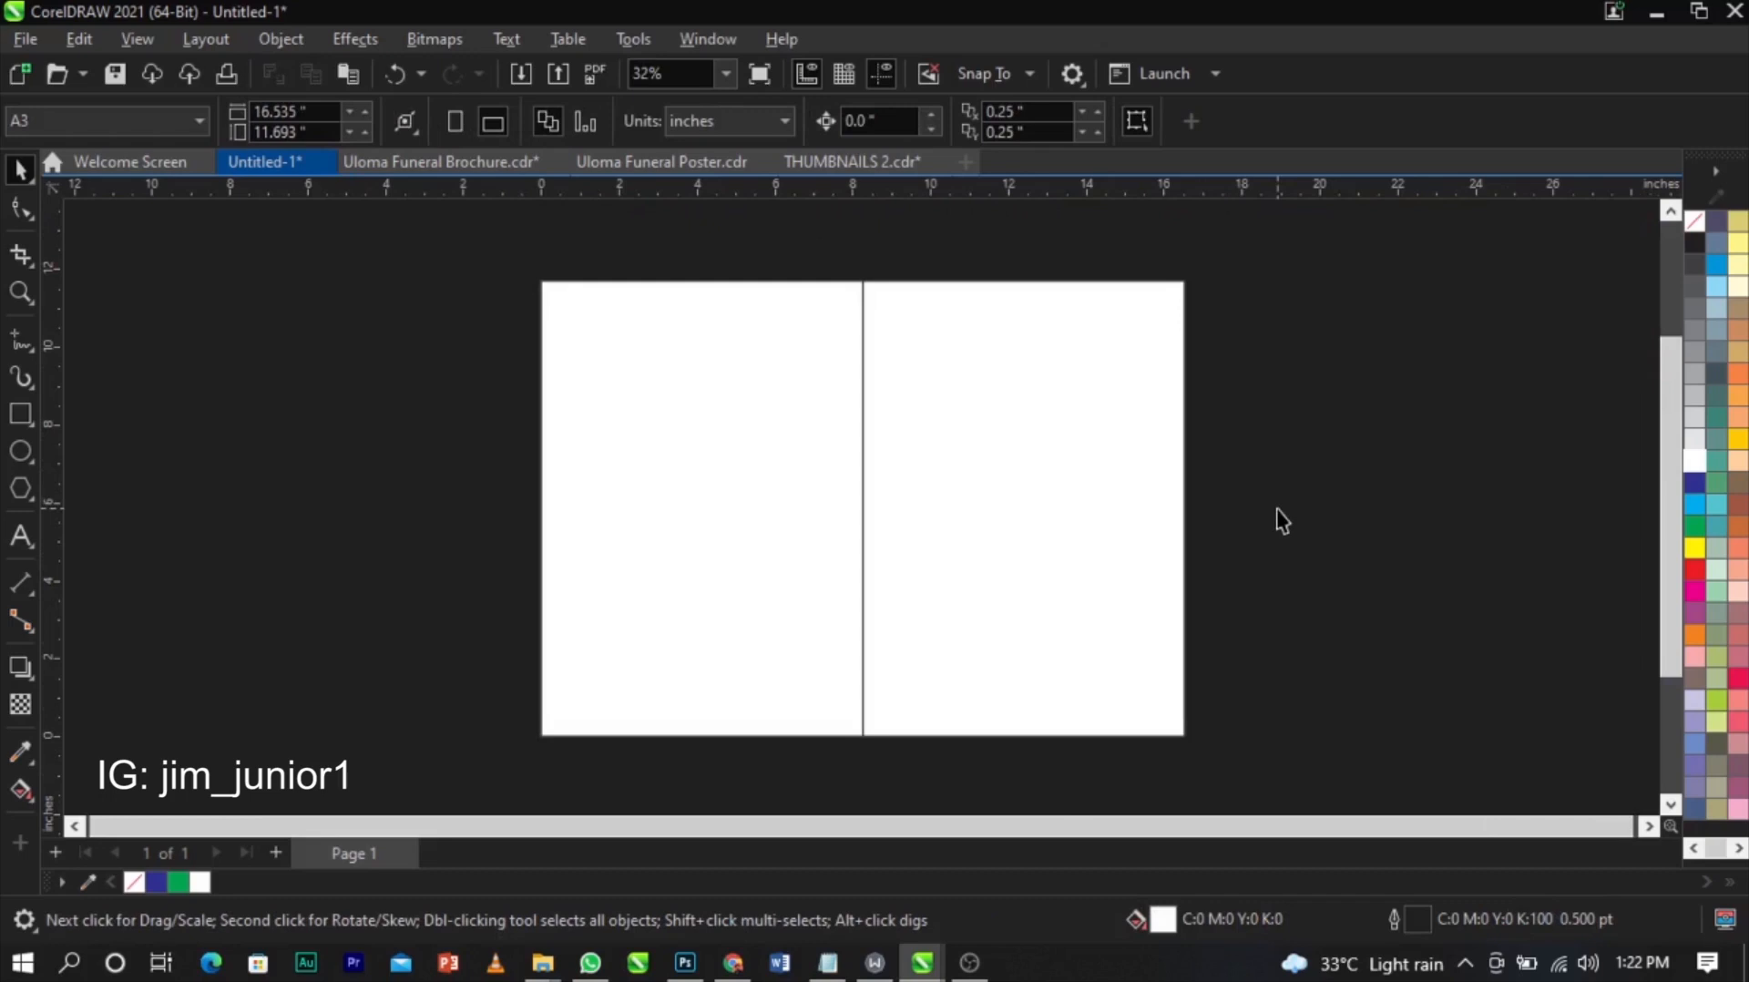
- Create a new document and set its page size to A4
{"action": "key", "text": "ctrl+n"}
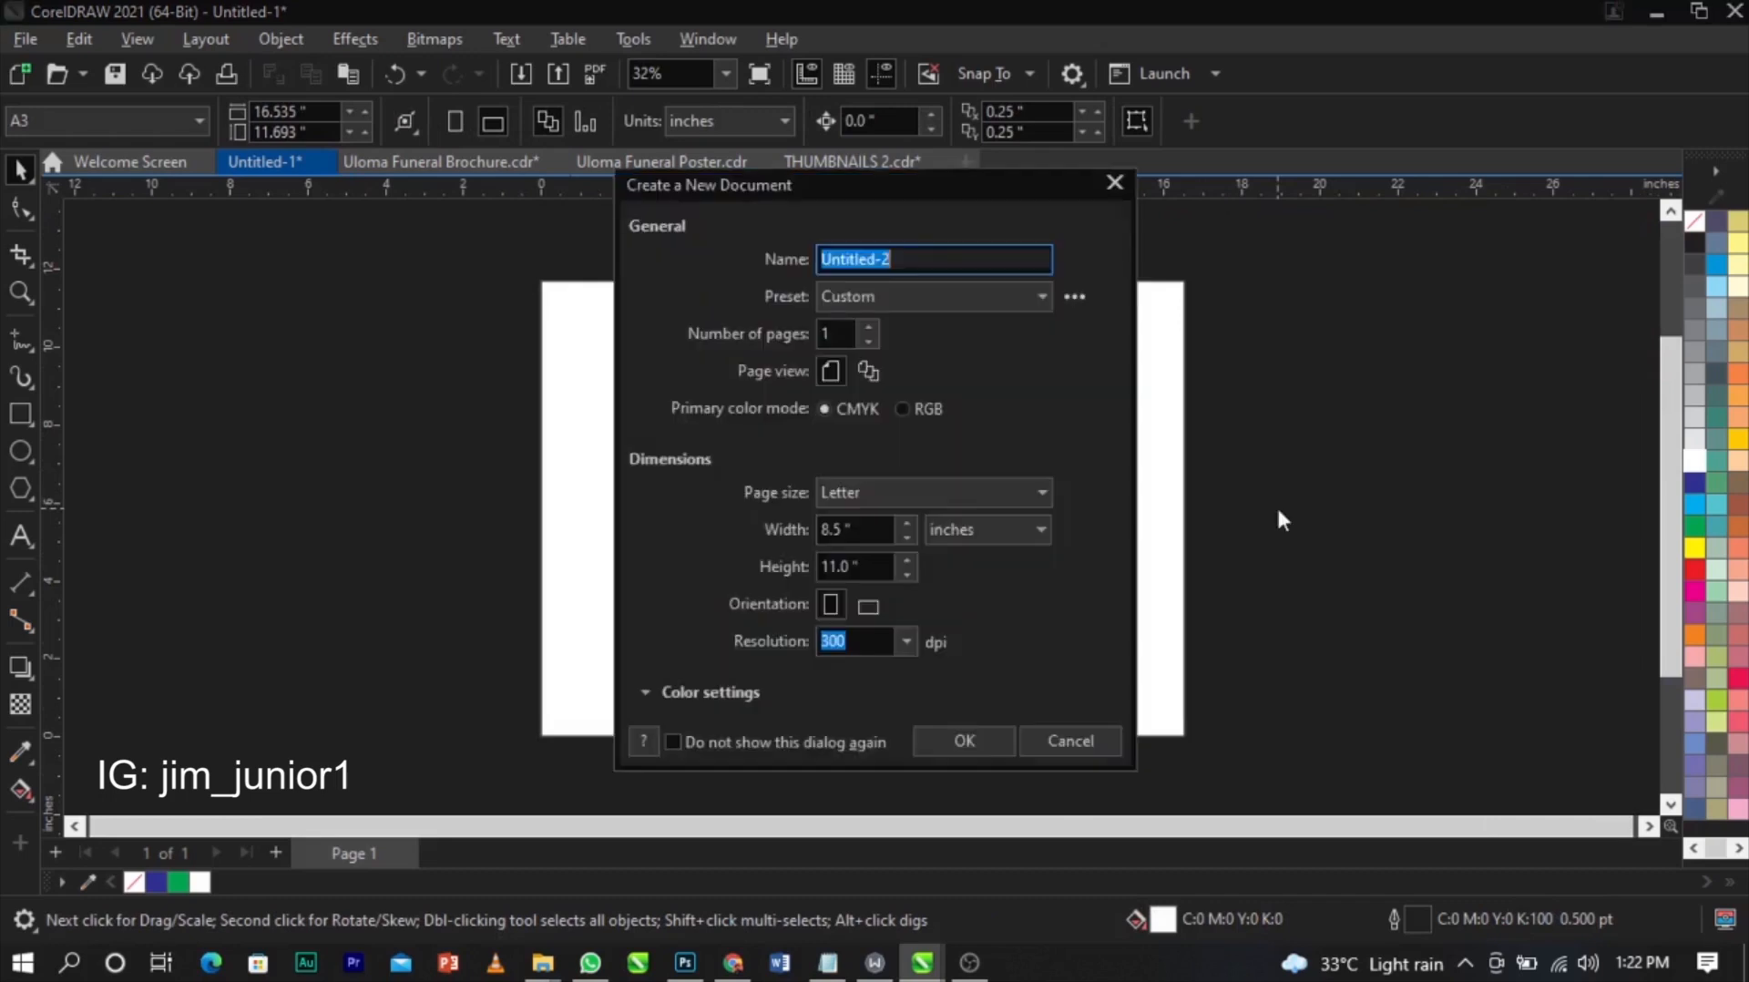
{"action": "left_click", "coordinate": [1001, 729]}
{"action": "left_click", "coordinate": [57, 120]}
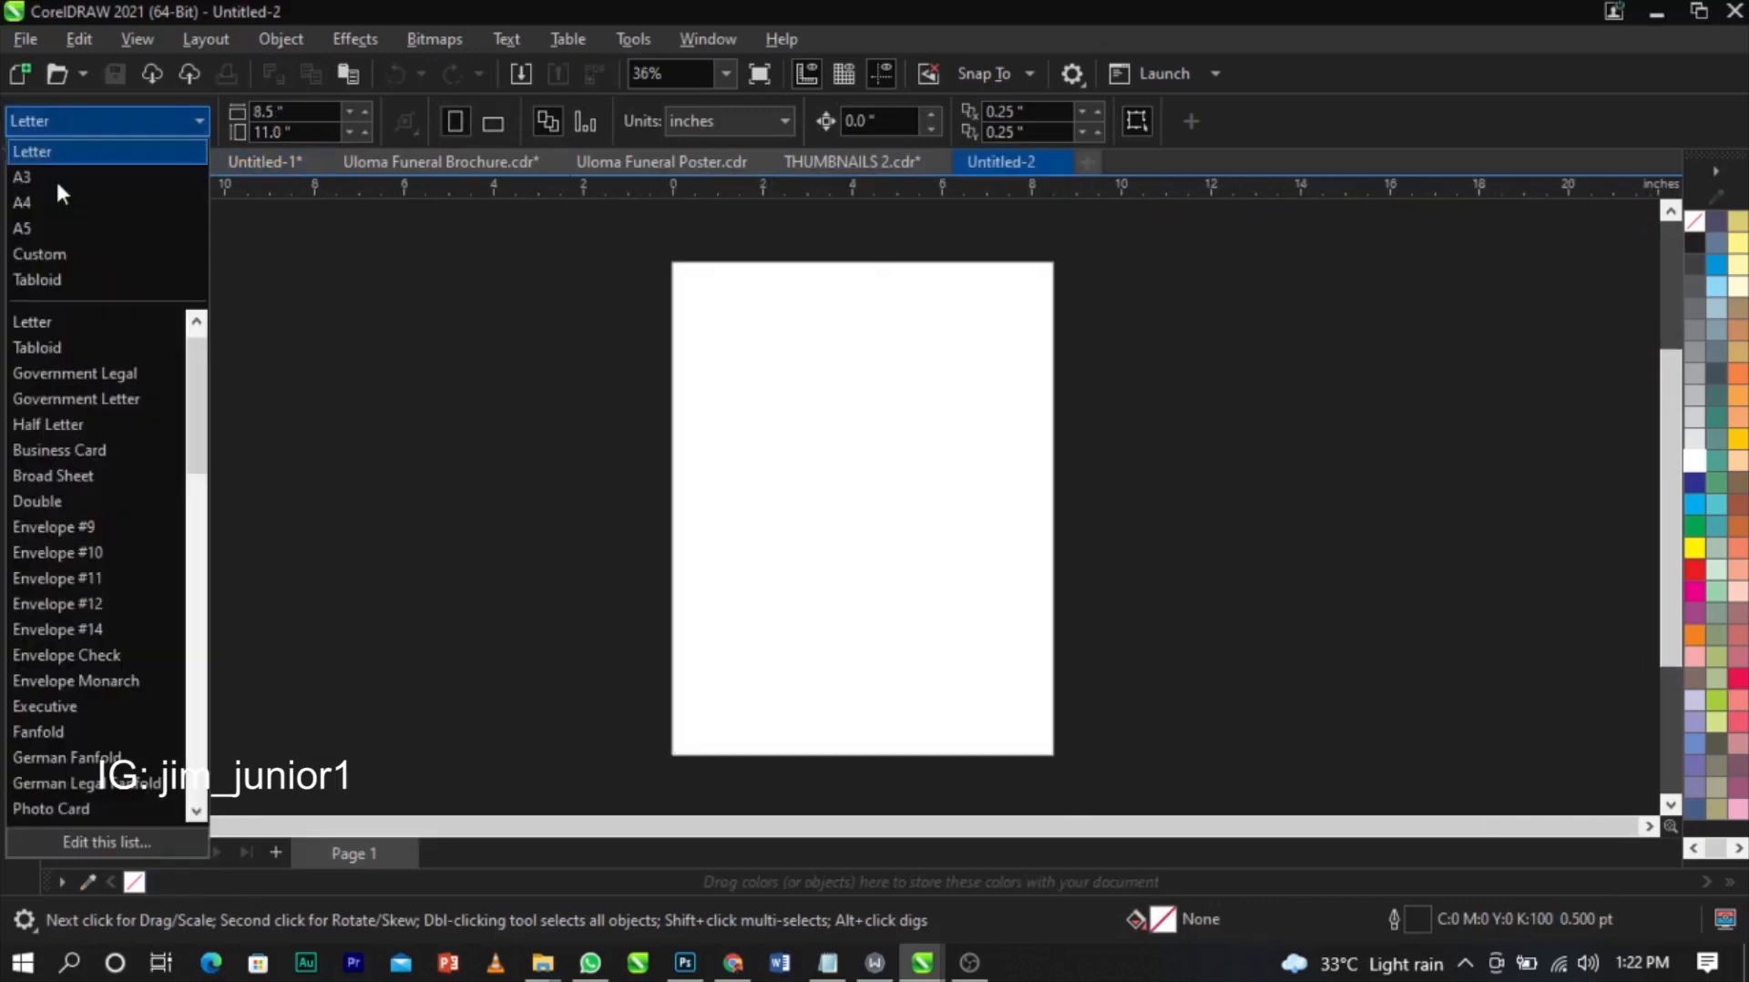
{"action": "left_click", "coordinate": [56, 195]}
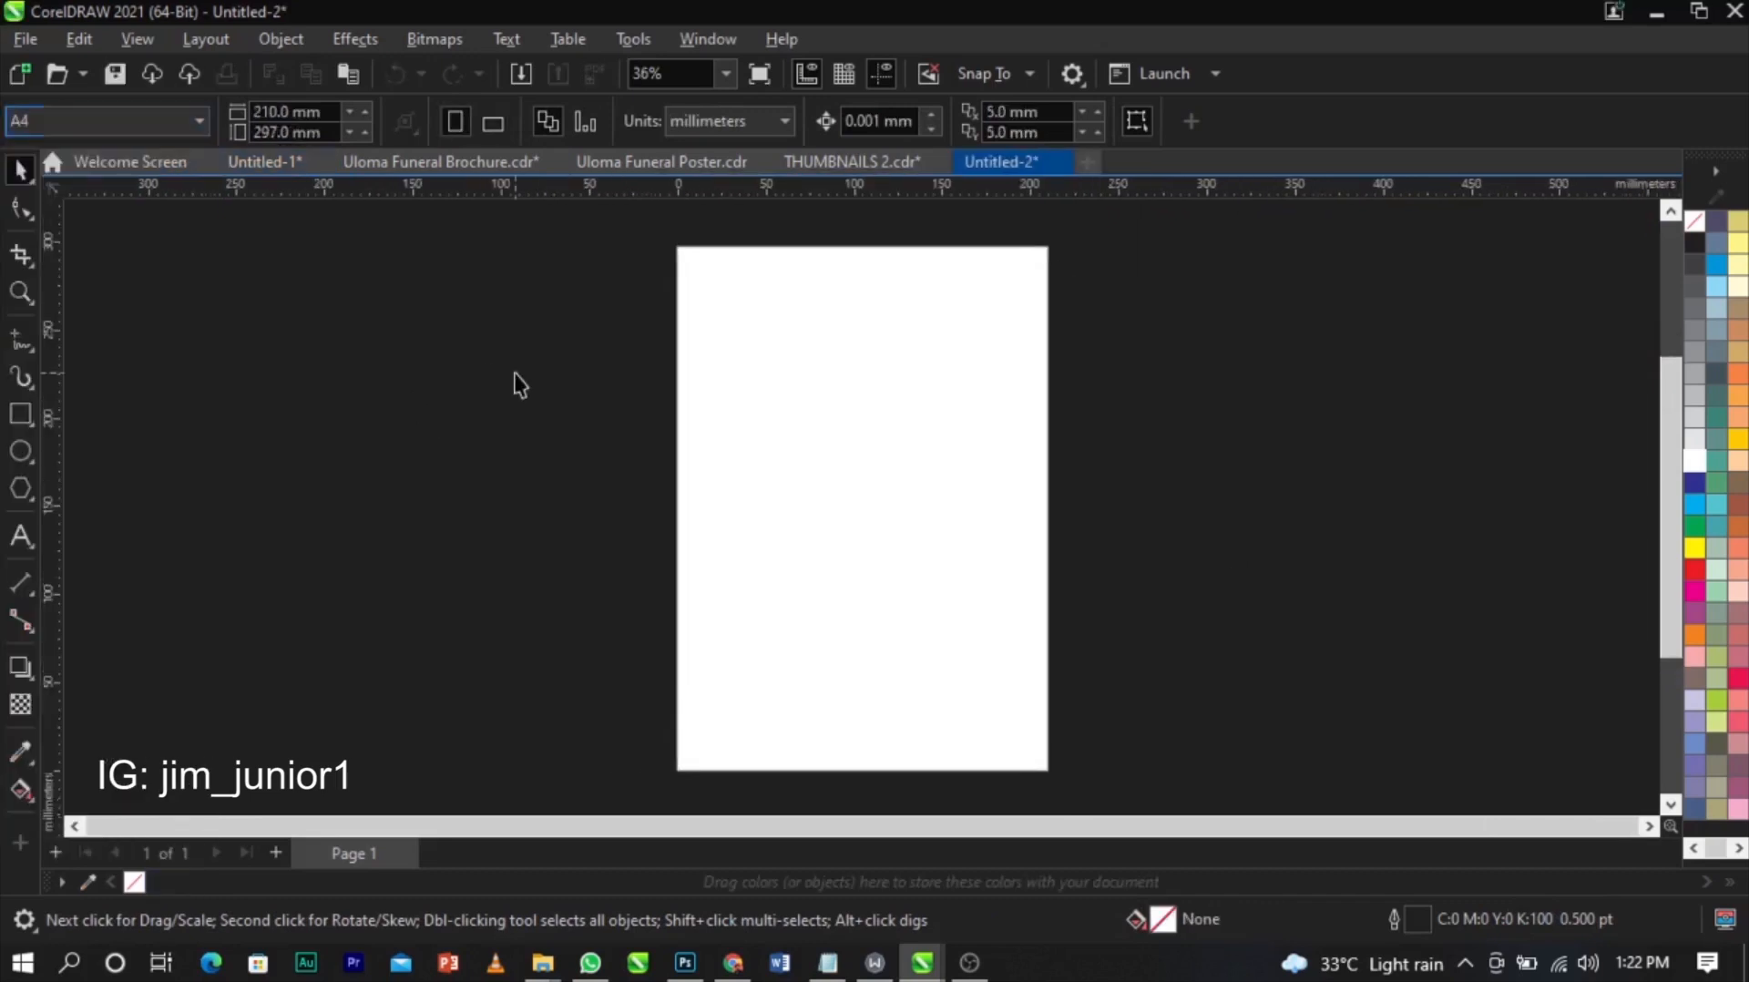
- Add five pages to the A4 document so that it has six pages
{"action": "left_click", "coordinate": [274, 854]}
{"action": "left_click", "coordinate": [274, 854]}
{"action": "left_click", "coordinate": [275, 851]}
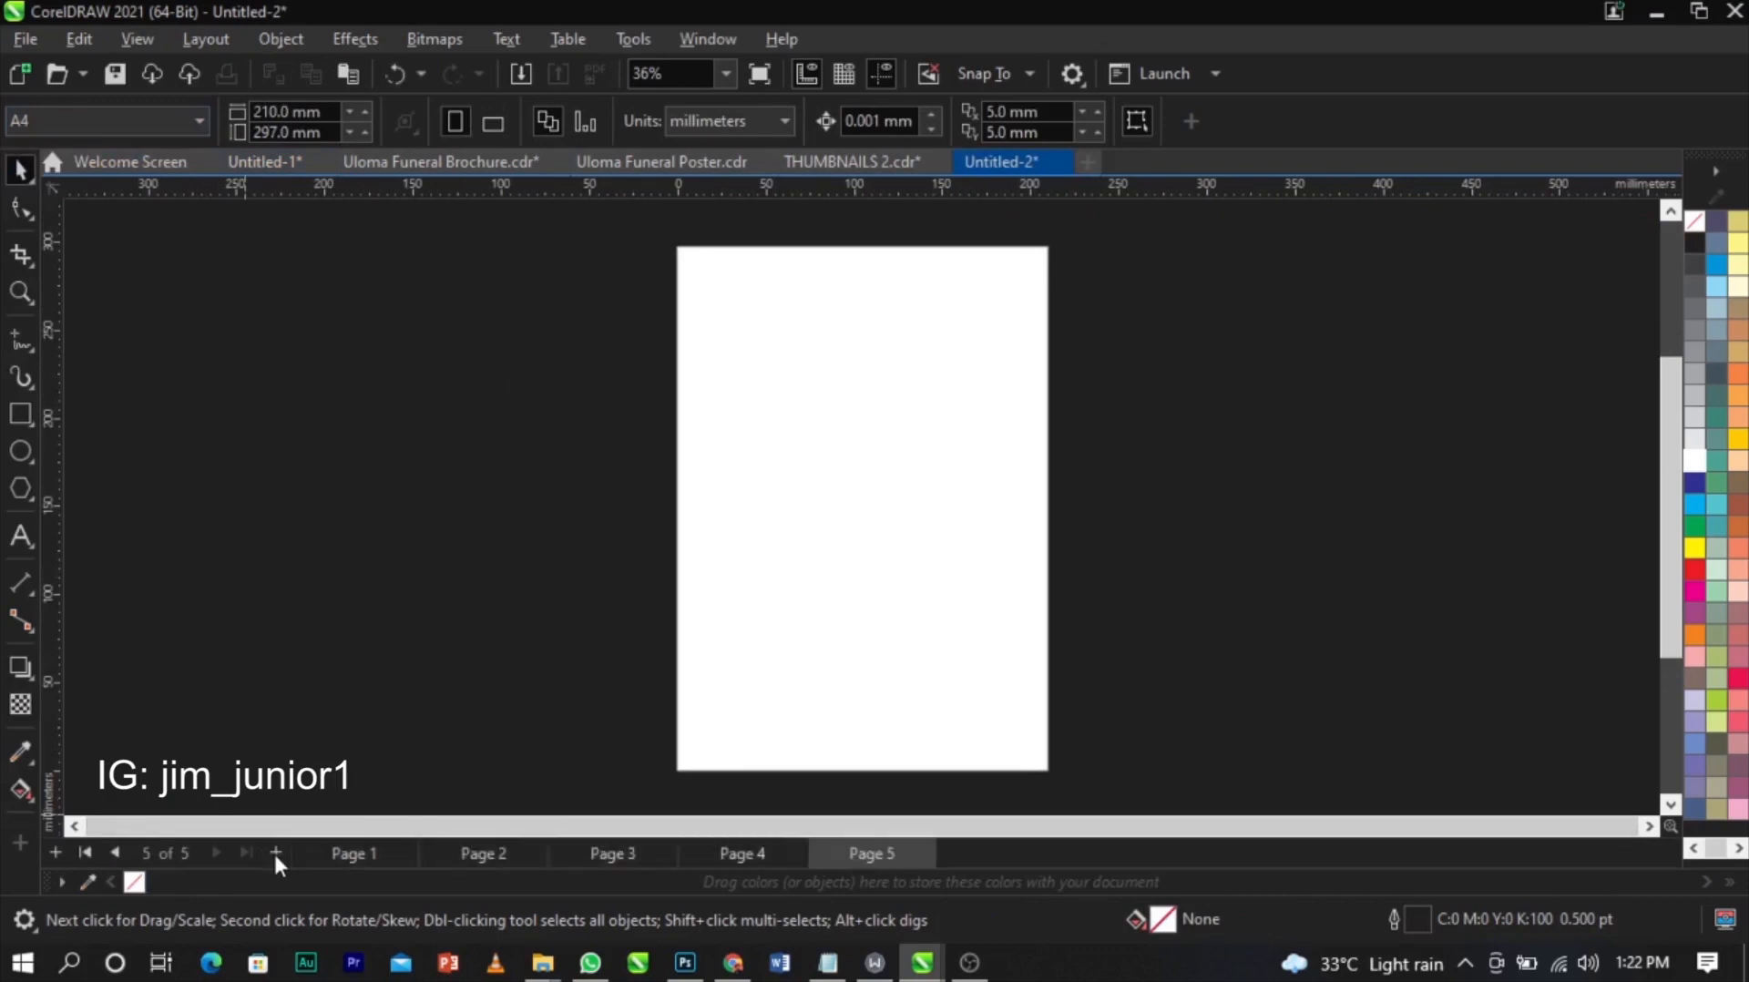
{"action": "left_click", "coordinate": [275, 850]}
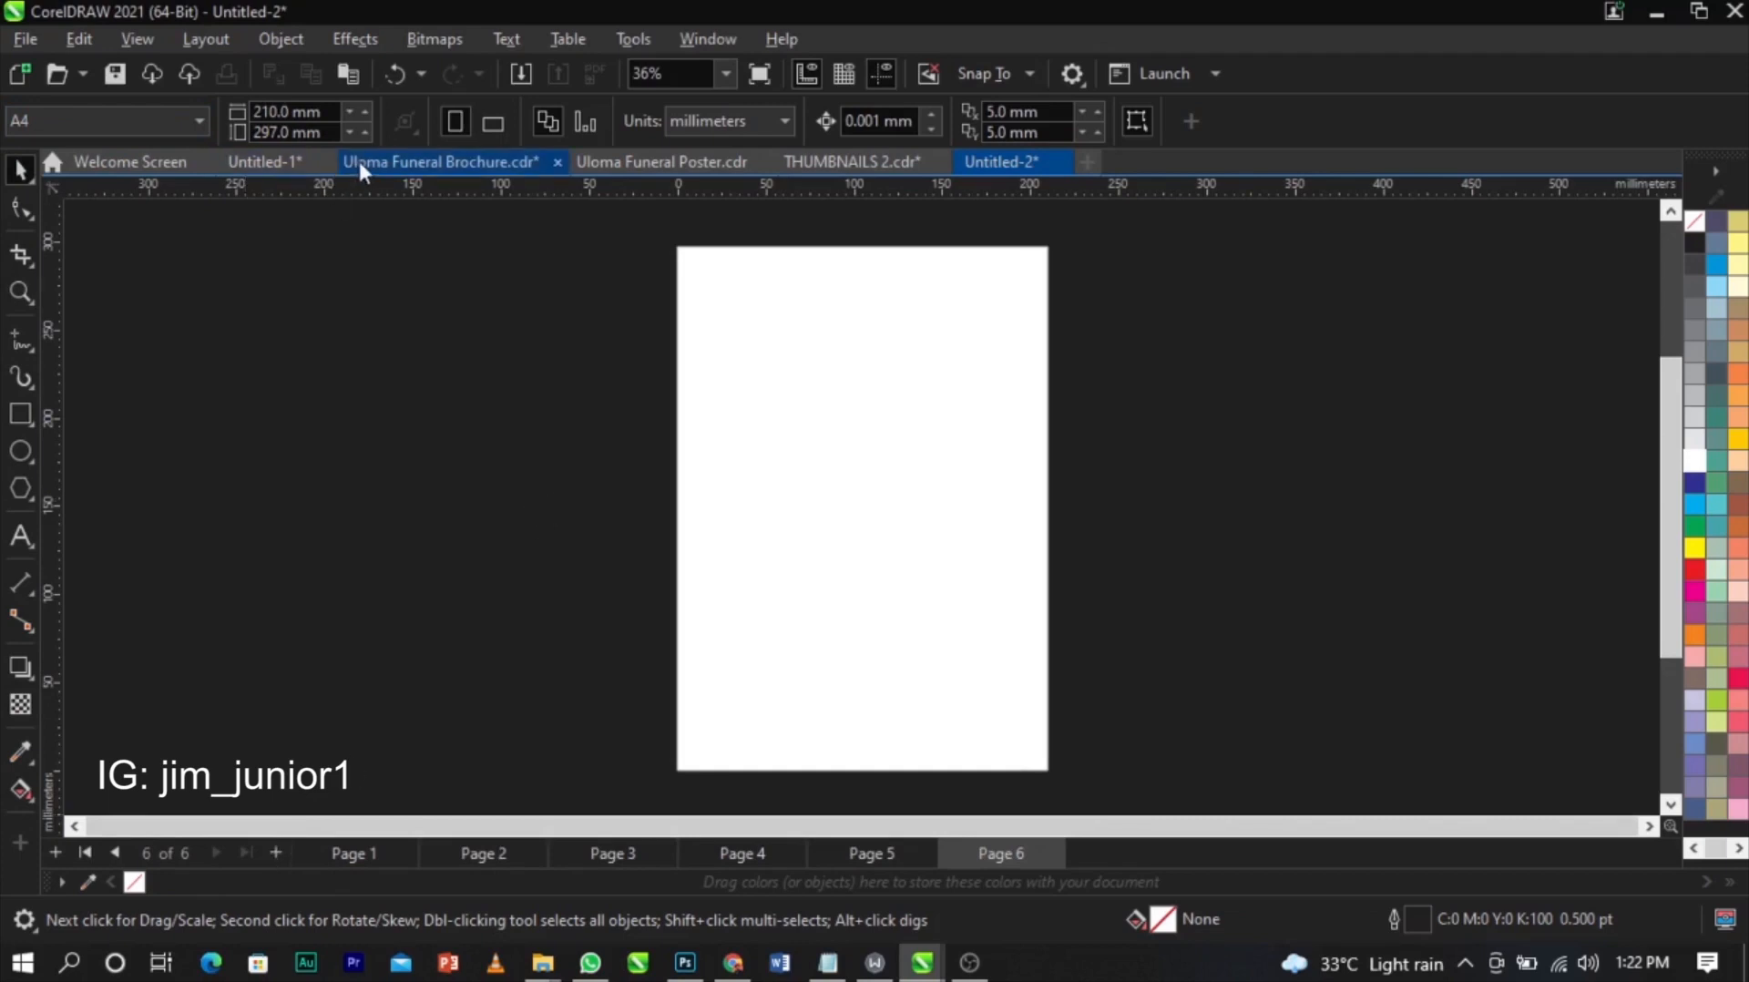
- Return to the Untitled-1 document and stretch both rectangles slightly to close the remaining gap at the page's left edge
{"action": "left_click", "coordinate": [230, 155]}
{"action": "left_click", "coordinate": [762, 511]}
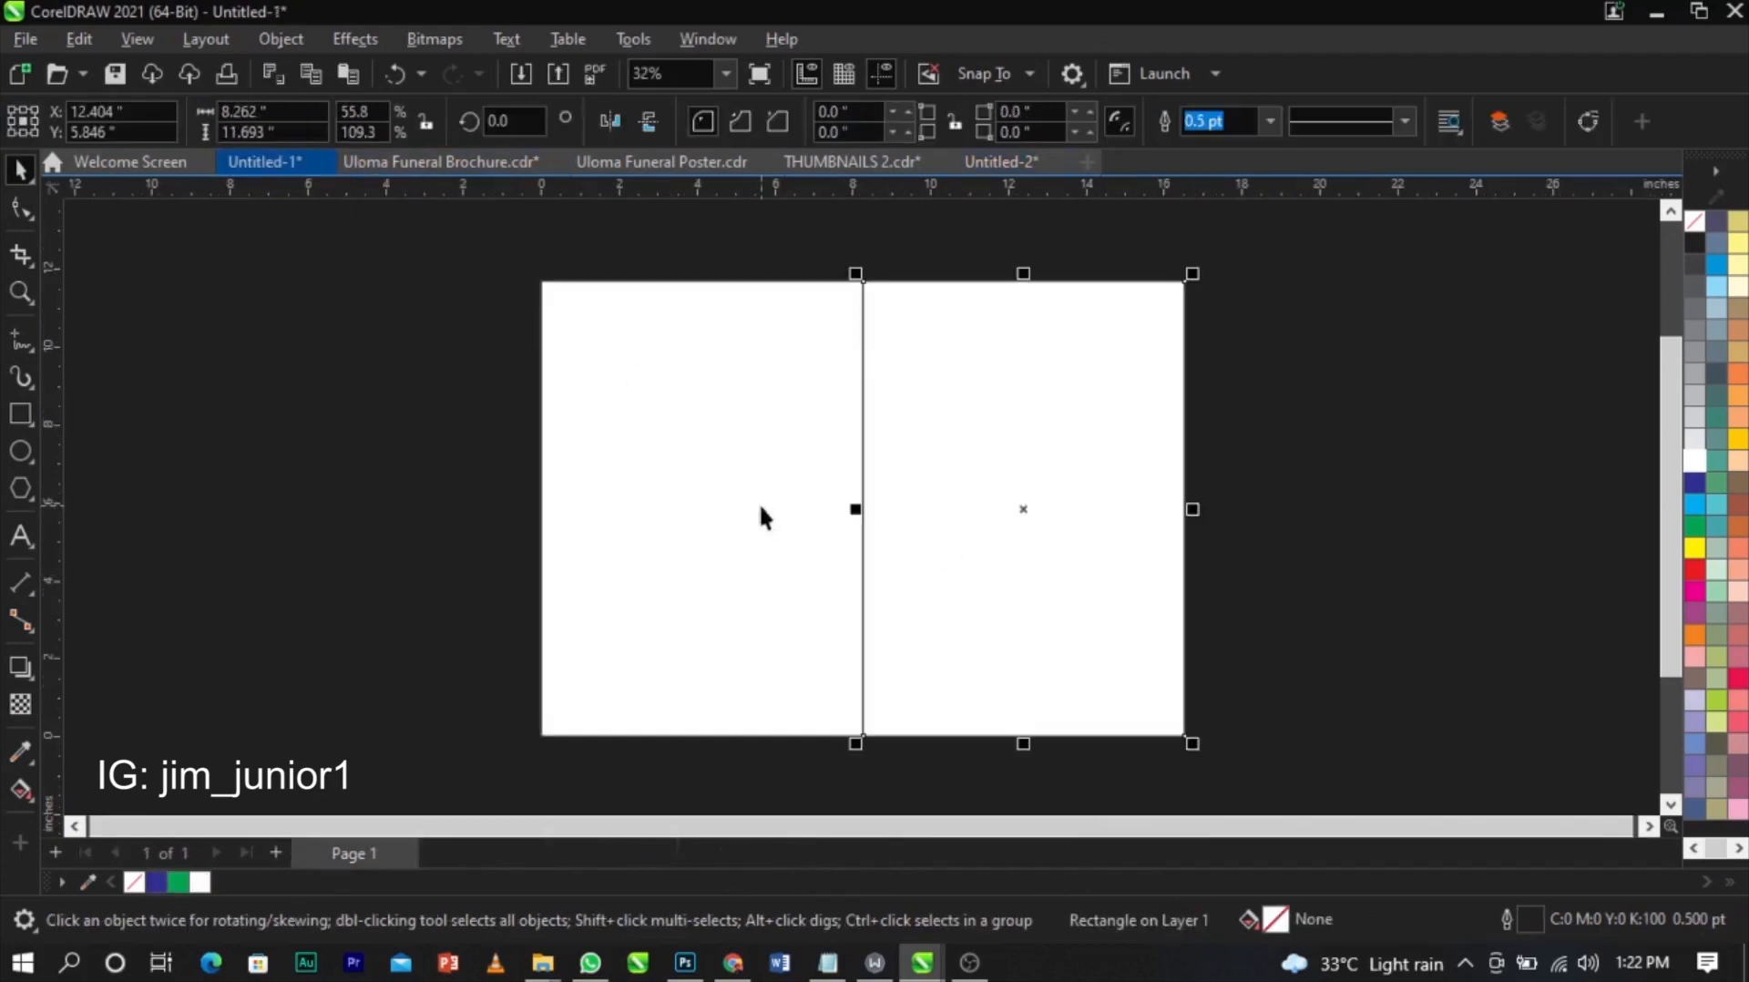
{"action": "left_click", "coordinate": [1473, 500]}
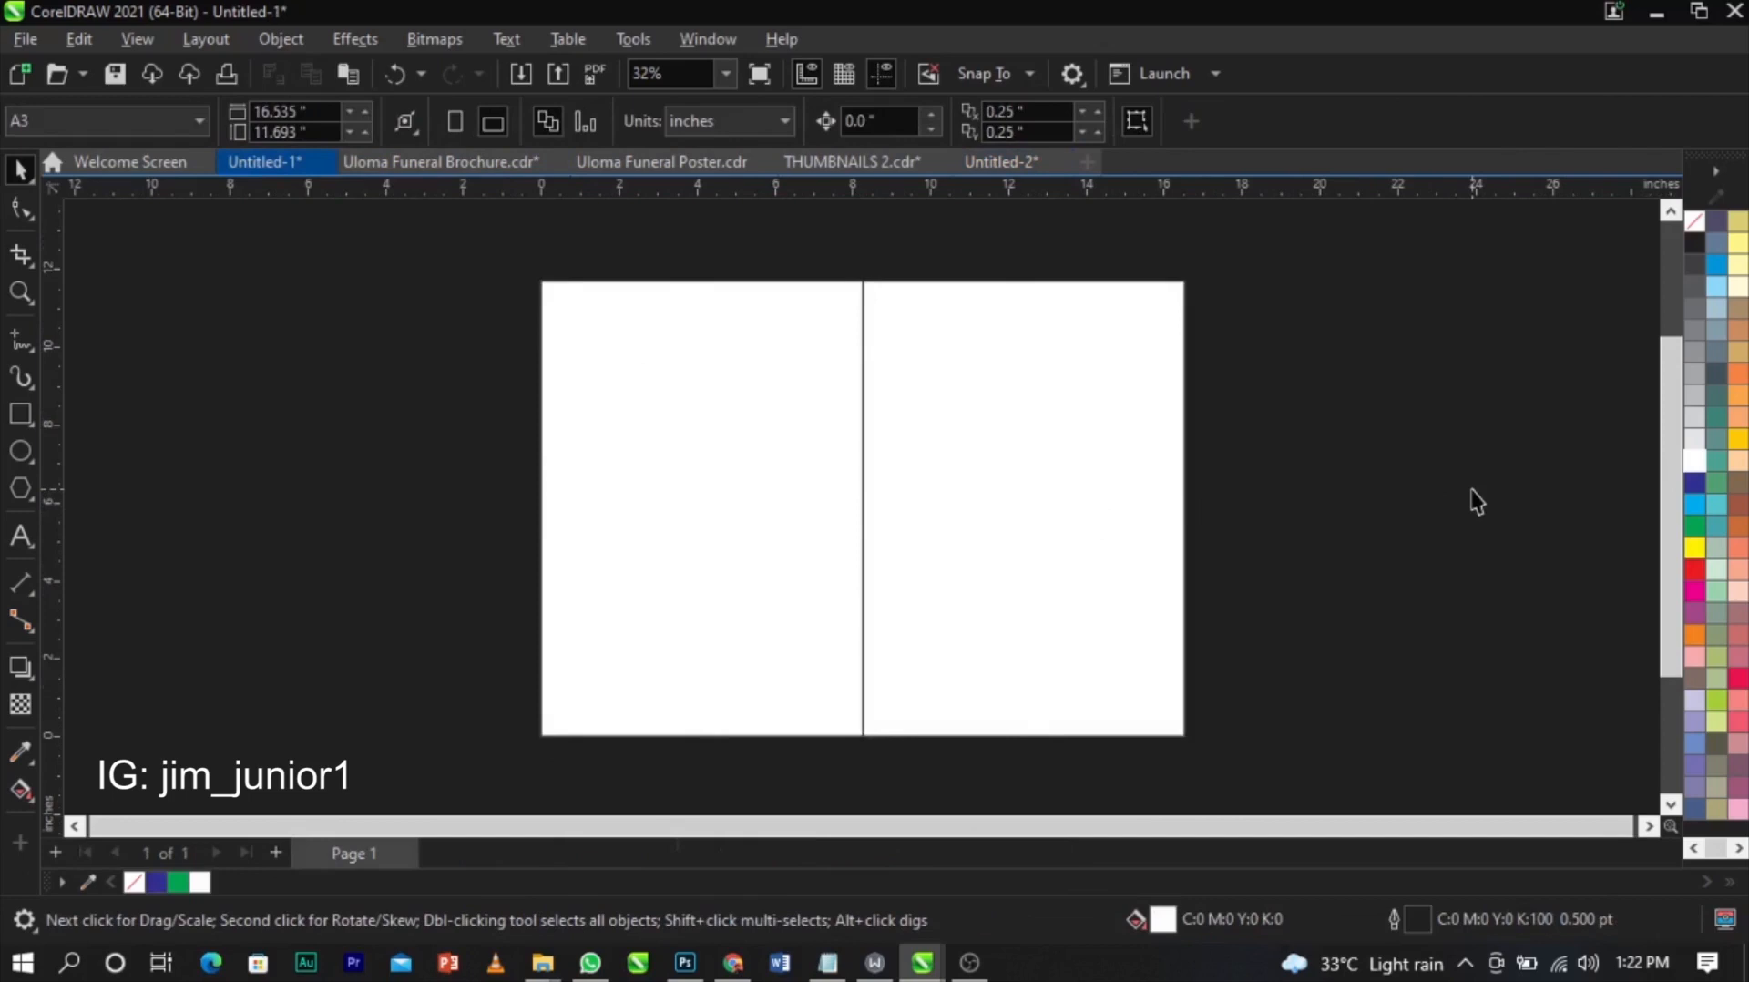
{"action": "left_click", "coordinate": [544, 528]}
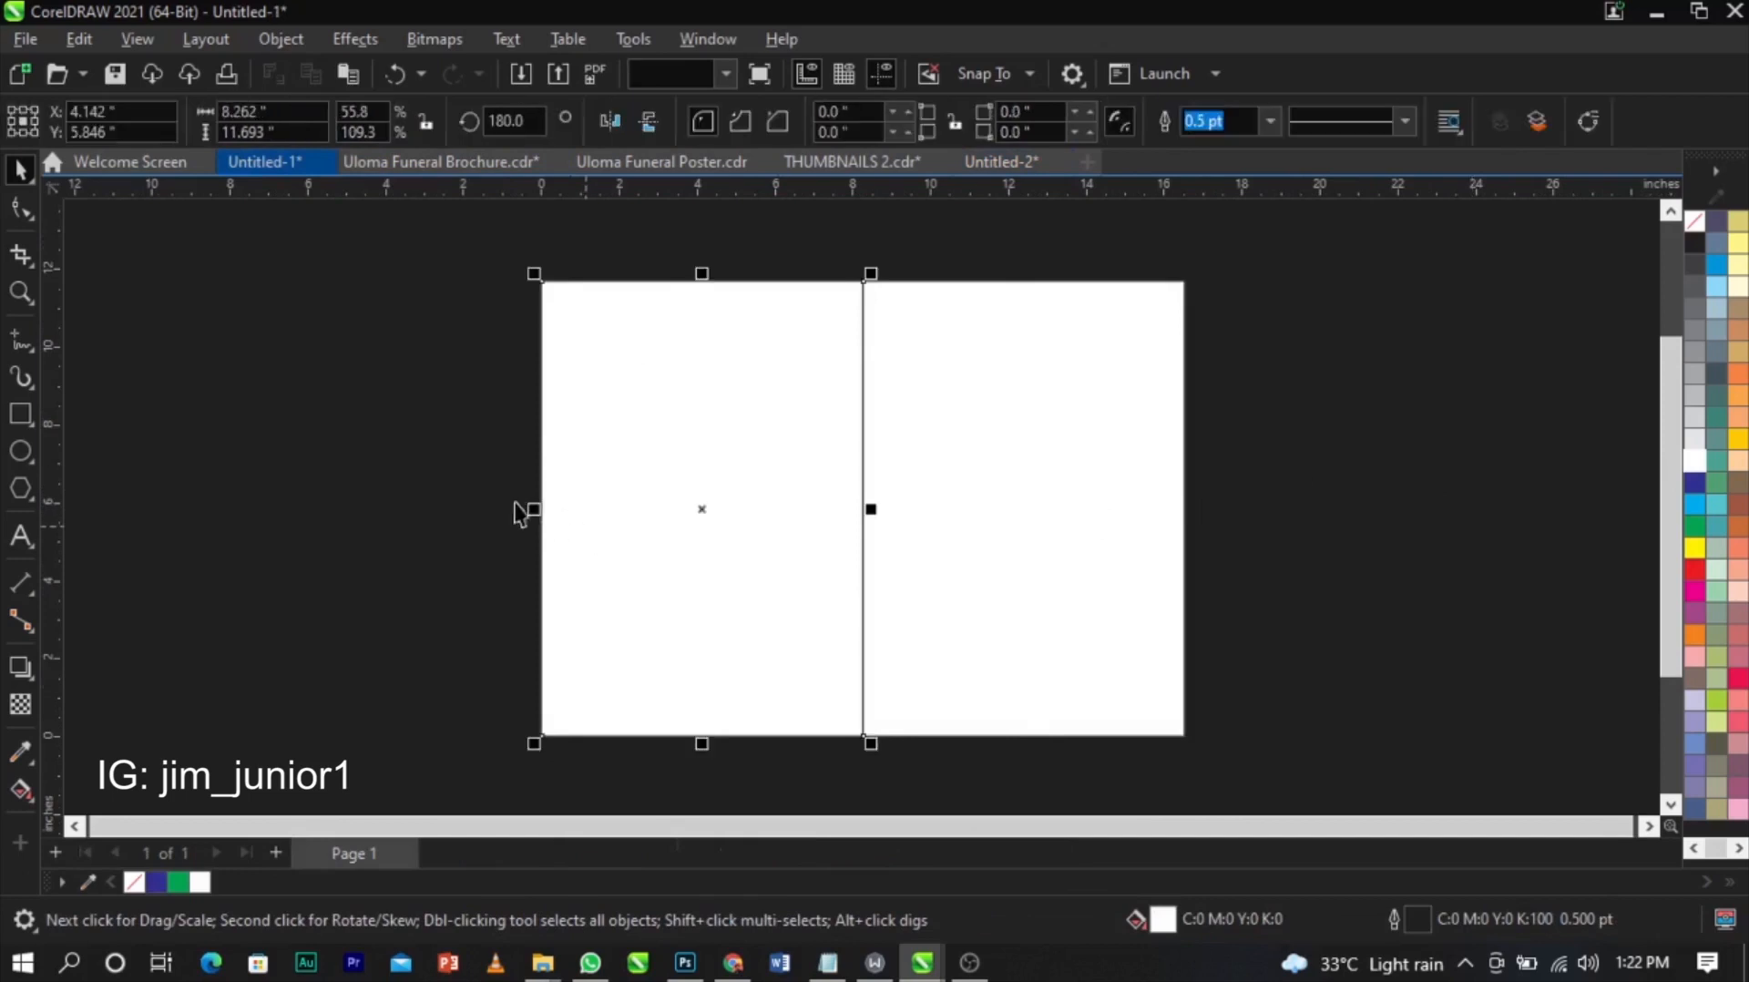
{"action": "key", "text": "F2"}
{"action": "left_click_drag", "start_coordinate": [504, 487], "coordinate": [605, 530]}
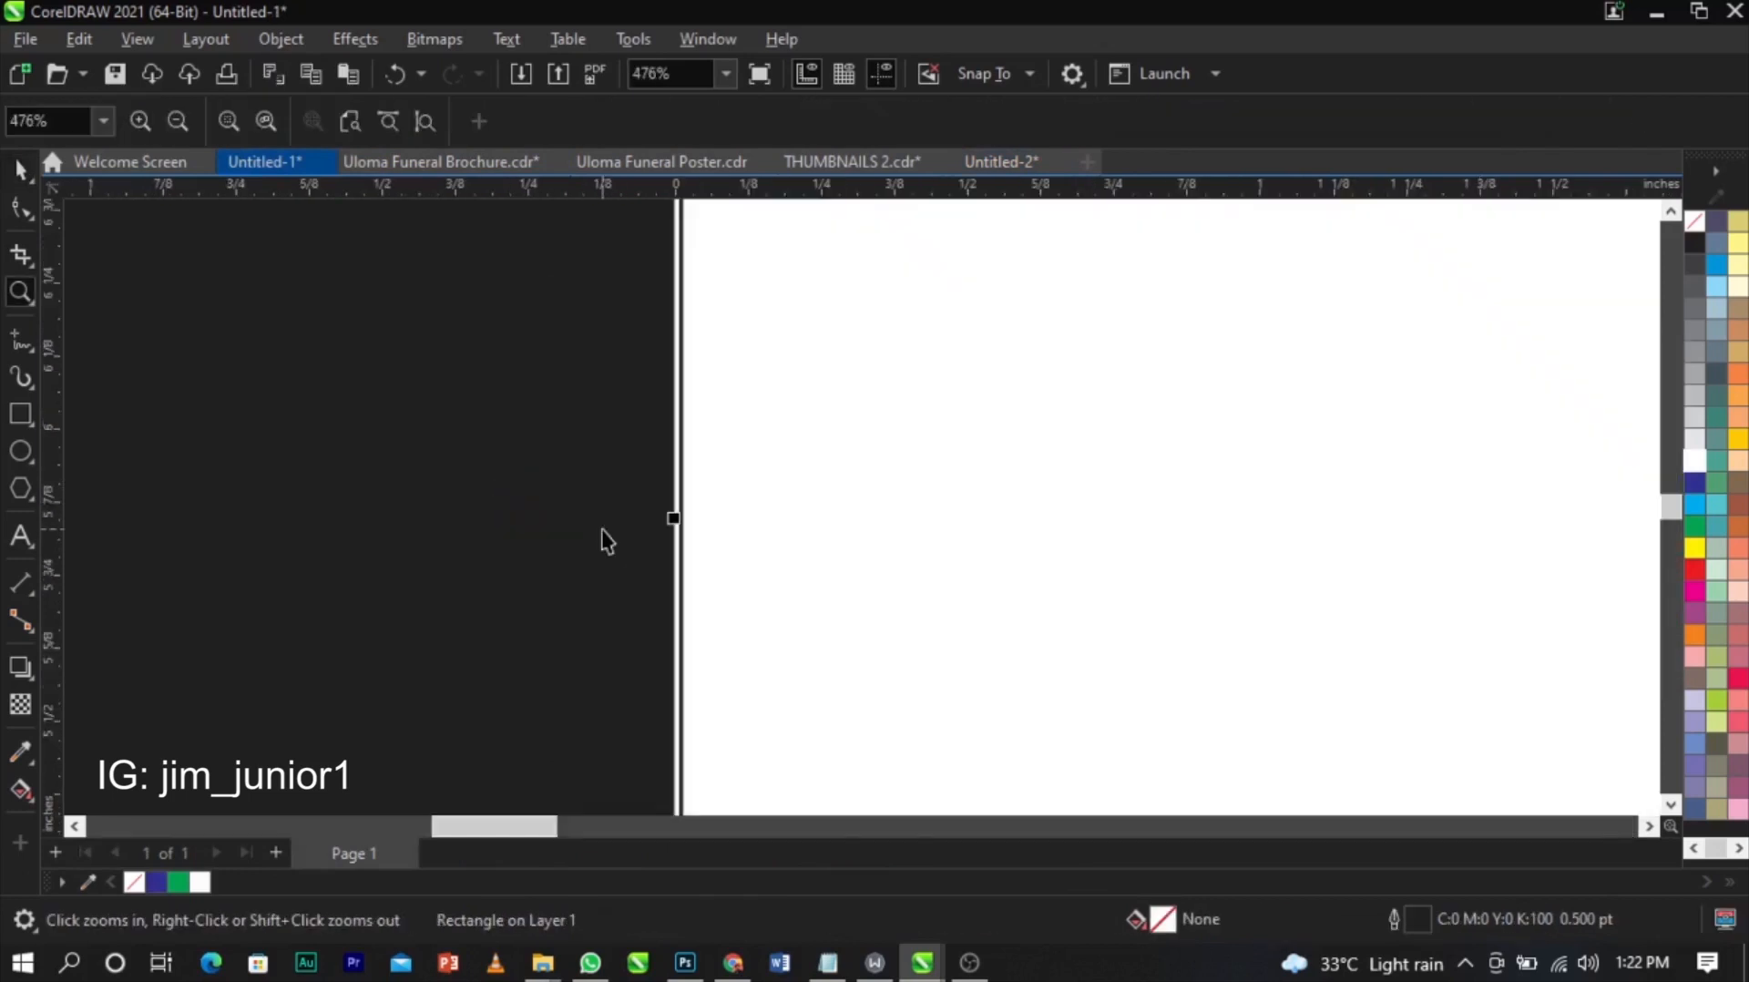
{"action": "key", "text": "ctrl+a"}
{"action": "scroll", "coordinate": [652, 525], "scroll_direction": "up", "scroll_amount": 1}
{"action": "scroll", "coordinate": [693, 500], "scroll_direction": "up", "scroll_amount": 1}
{"action": "left_click_drag", "start_coordinate": [711, 522], "coordinate": [692, 536]}
{"action": "left_click", "coordinate": [592, 548]}
{"action": "key", "text": "F4"}
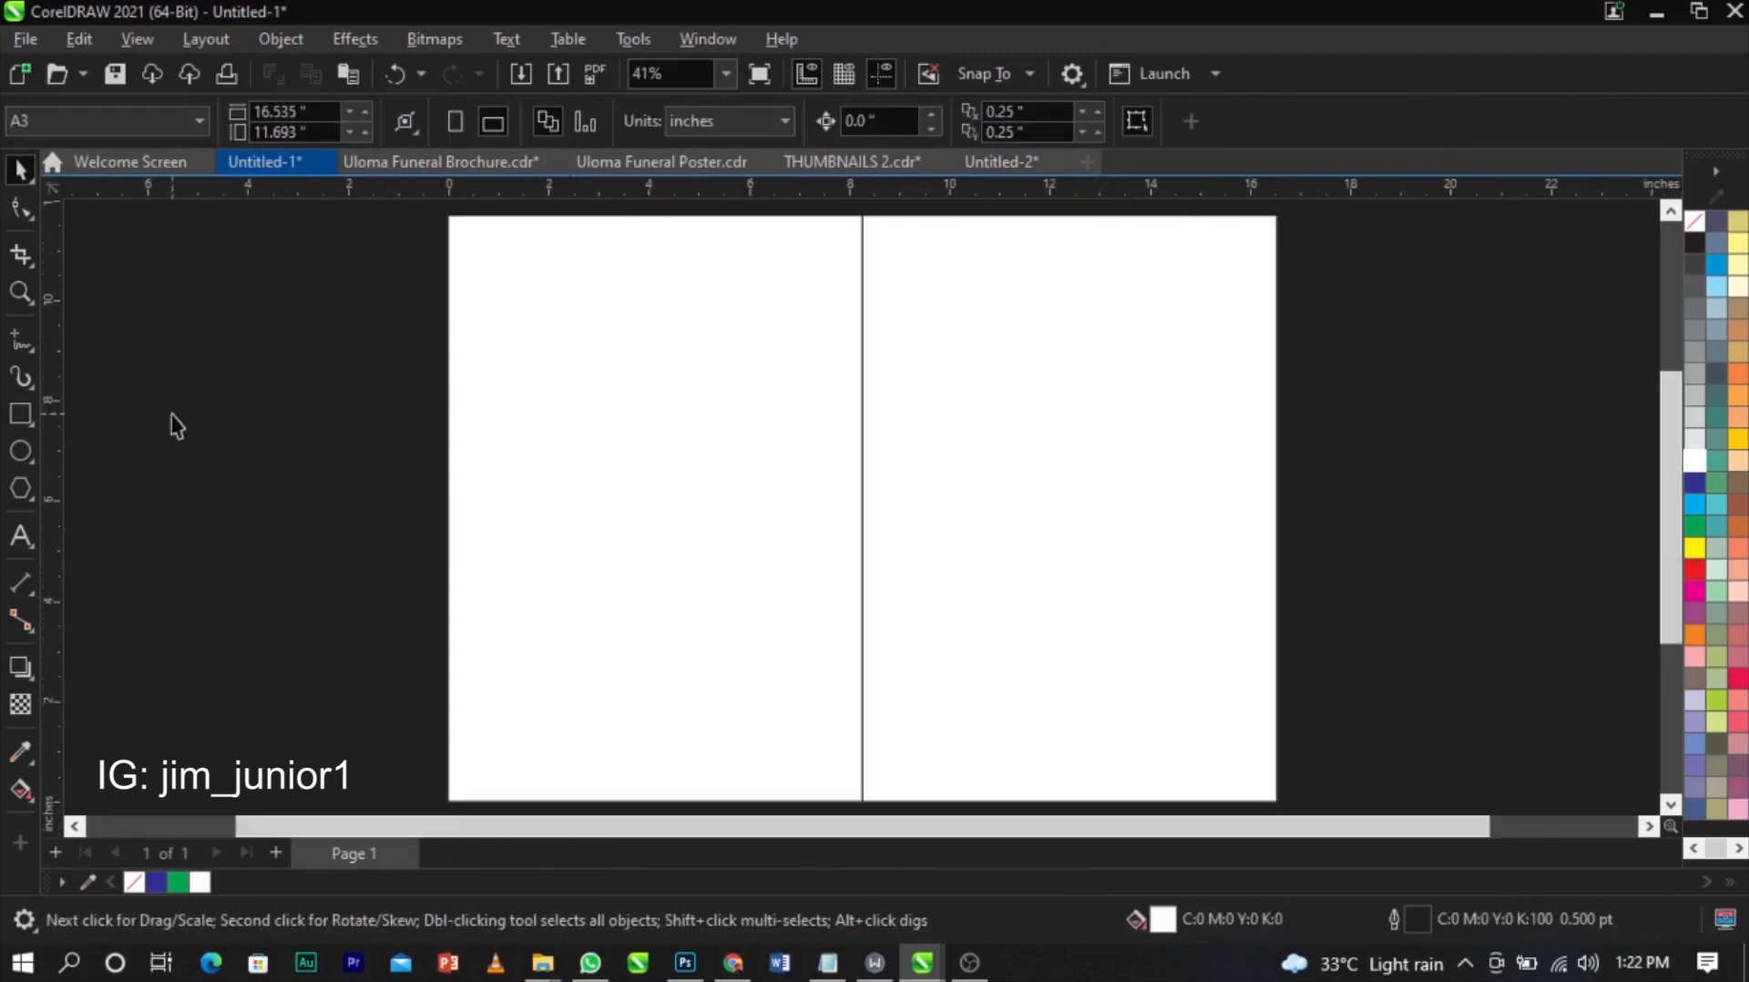
- Draw a small square in the left panel and set its width and height to 0.7 inches
{"action": "left_click", "coordinate": [18, 414]}
{"action": "left_click_drag", "start_coordinate": [533, 350], "coordinate": [598, 422]}
{"action": "key", "text": "space"}
{"action": "left_click_drag", "start_coordinate": [270, 112], "coordinate": [208, 124]}
{"action": "type", "text": "0.7"}
{"action": "key", "text": "Tab"}
{"action": "type", "text": "0.7"}
{"action": "key", "text": "Return"}
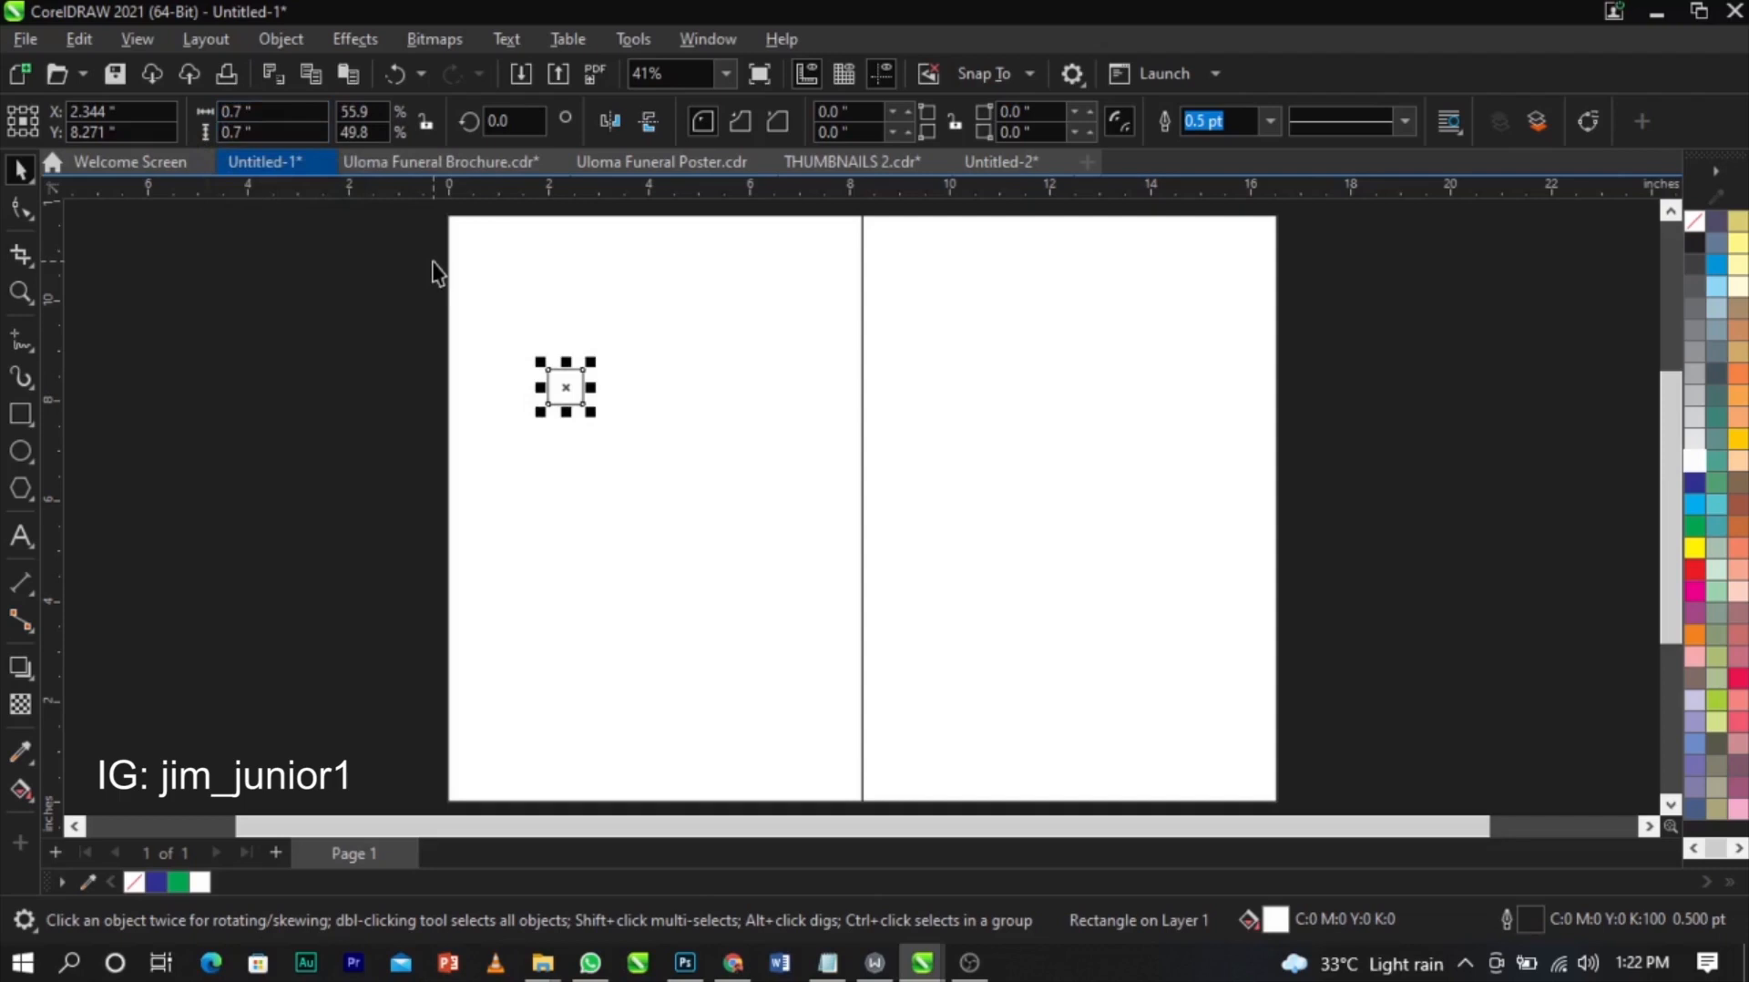
- Align the 0.7-inch square to the top and left edges of the left rectangle
{"action": "left_click_drag", "start_coordinate": [408, 349], "coordinate": [689, 476]}
{"action": "left_click", "coordinate": [683, 409], "text": "shift"}
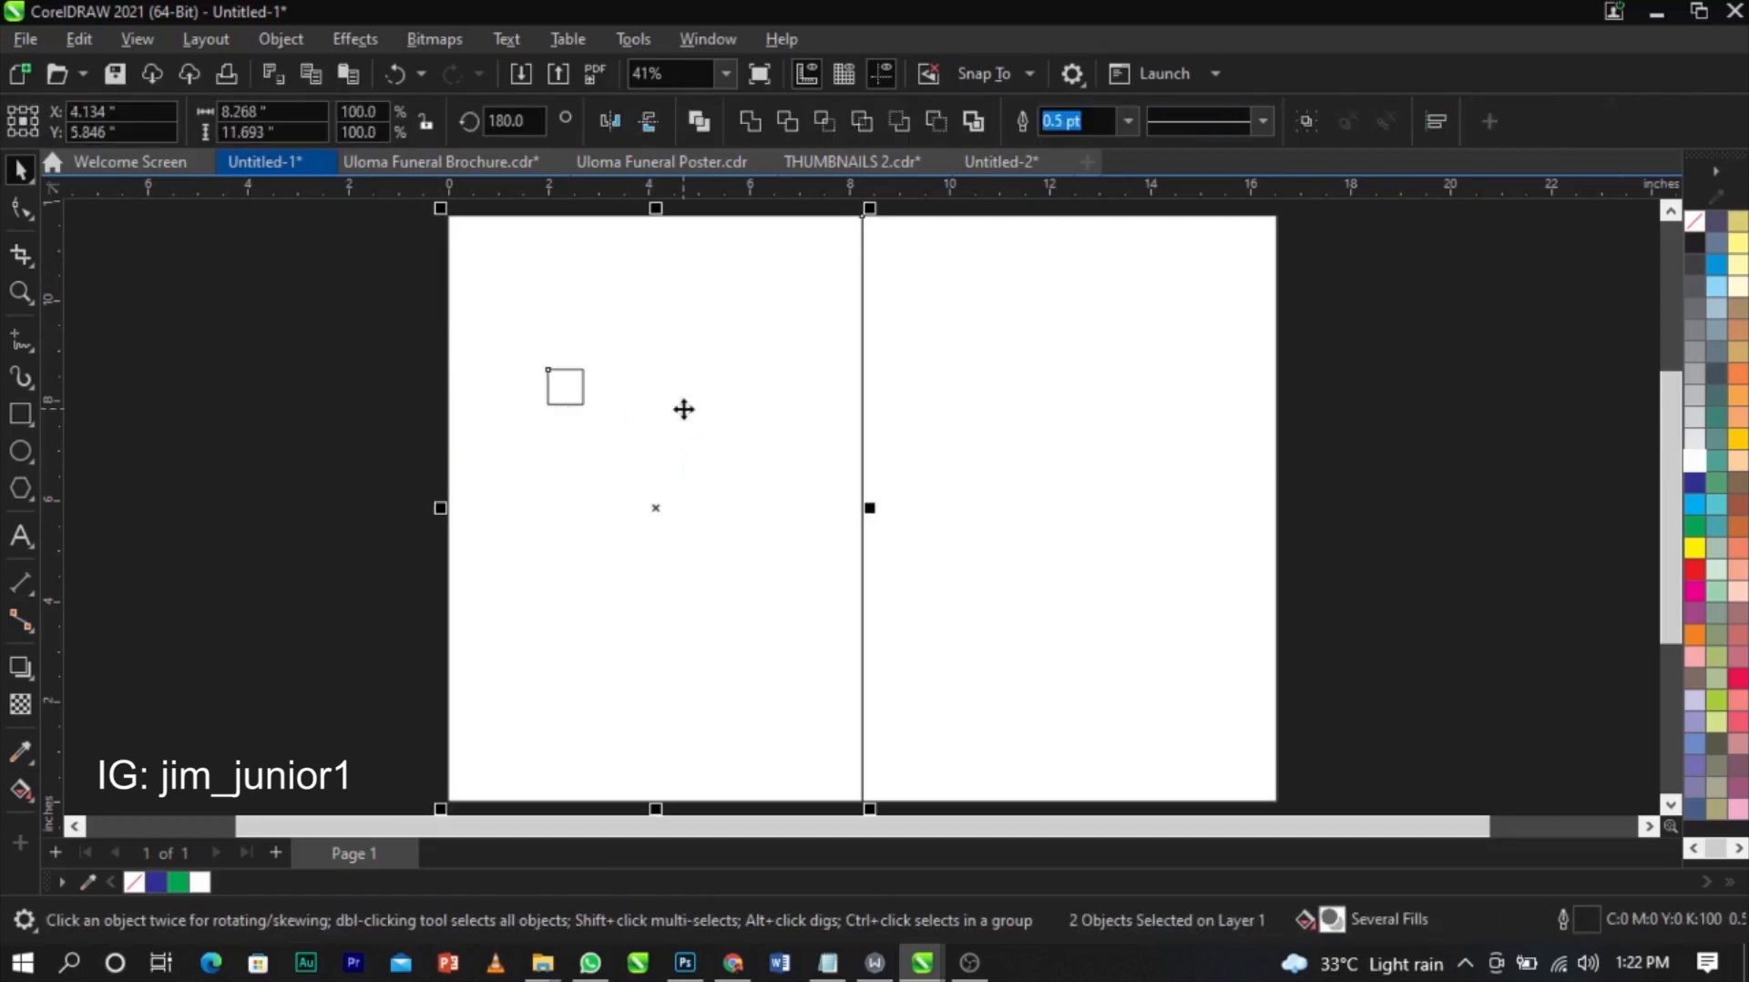
{"action": "left_click_drag", "start_coordinate": [683, 408], "coordinate": [726, 420]}
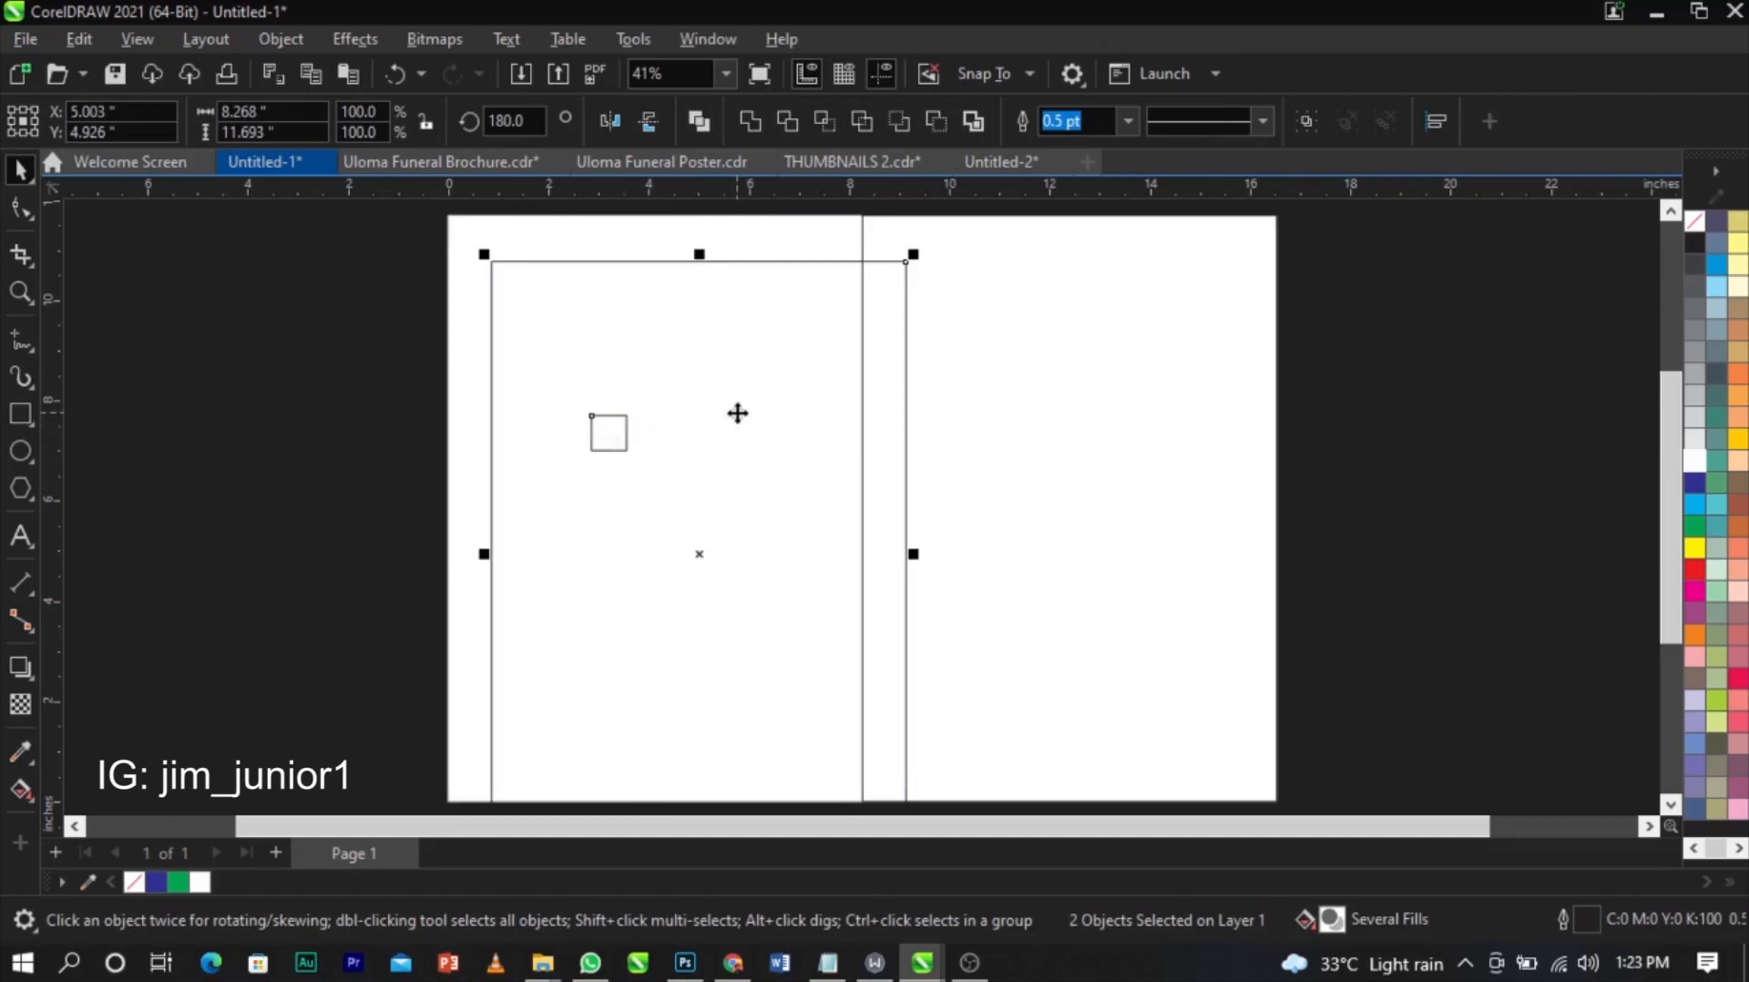
{"action": "key", "text": "ctrl+z"}
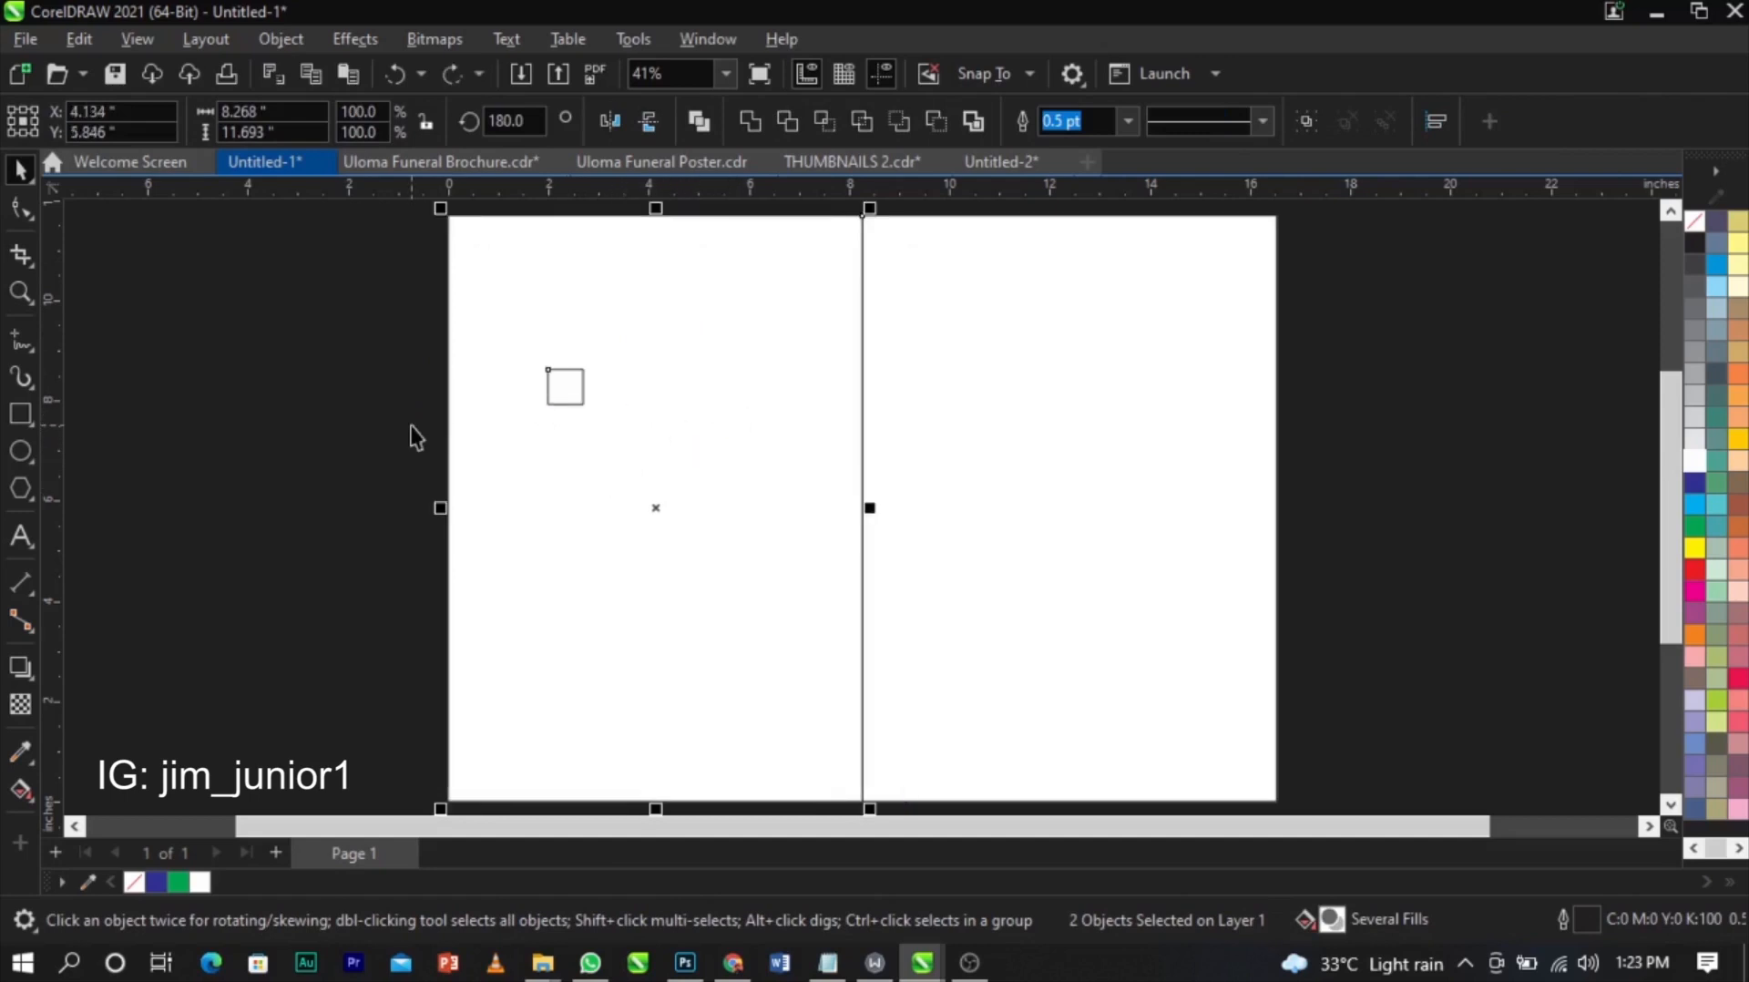
{"action": "key", "text": "t"}
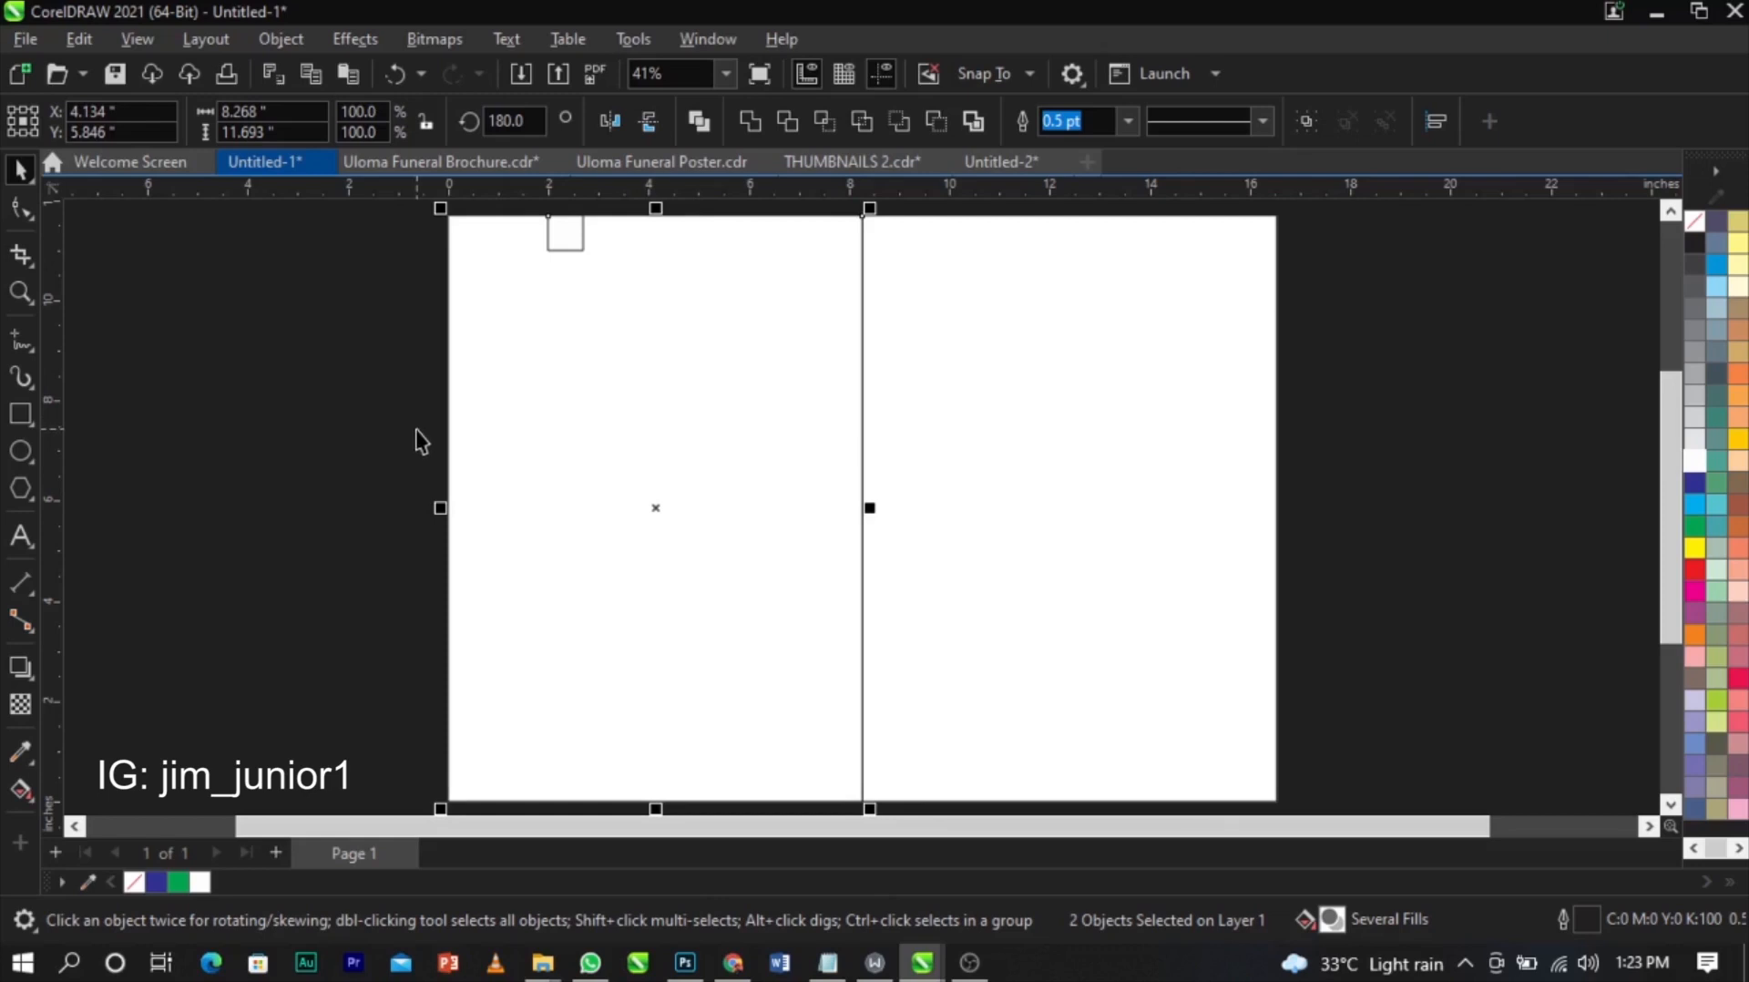
{"action": "key", "text": "l"}
- Add a vertical guideline at 0.7 inches along the square's right edge and a horizontal guideline at 10.993 inches along its bottom edge
{"action": "scroll", "coordinate": [458, 211], "scroll_direction": "up", "scroll_amount": 4}
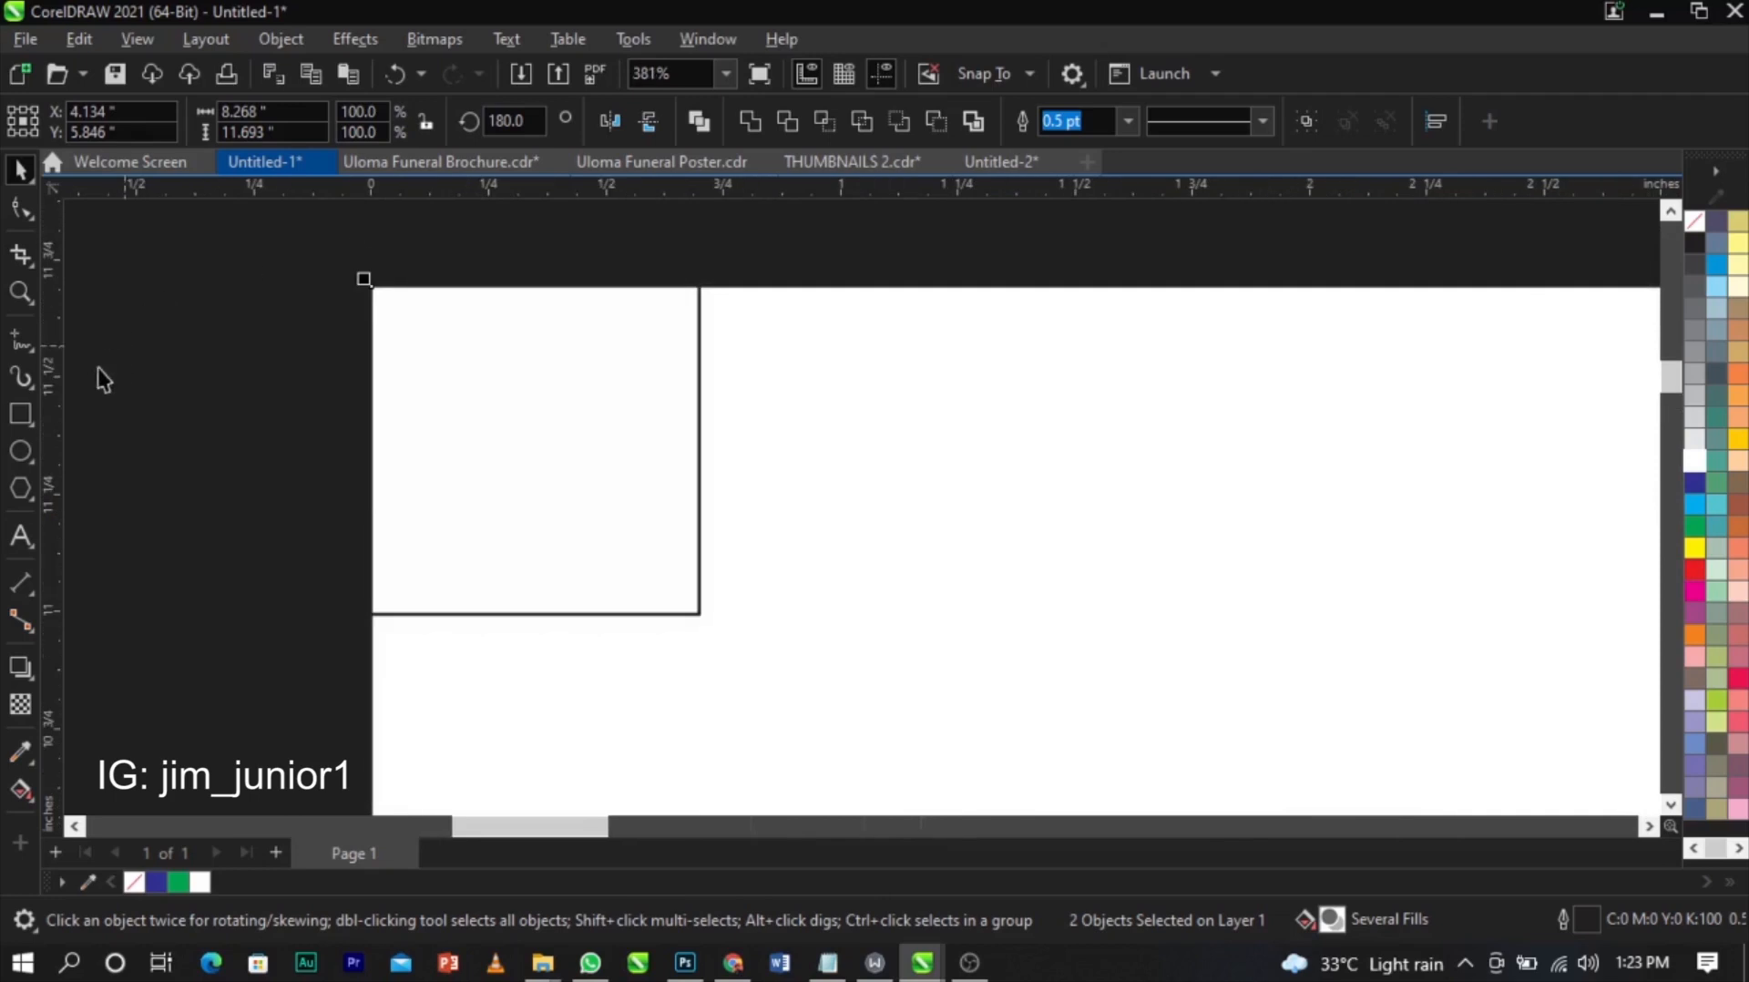
{"action": "left_click", "coordinate": [63, 393]}
{"action": "left_click_drag", "start_coordinate": [58, 396], "coordinate": [699, 569]}
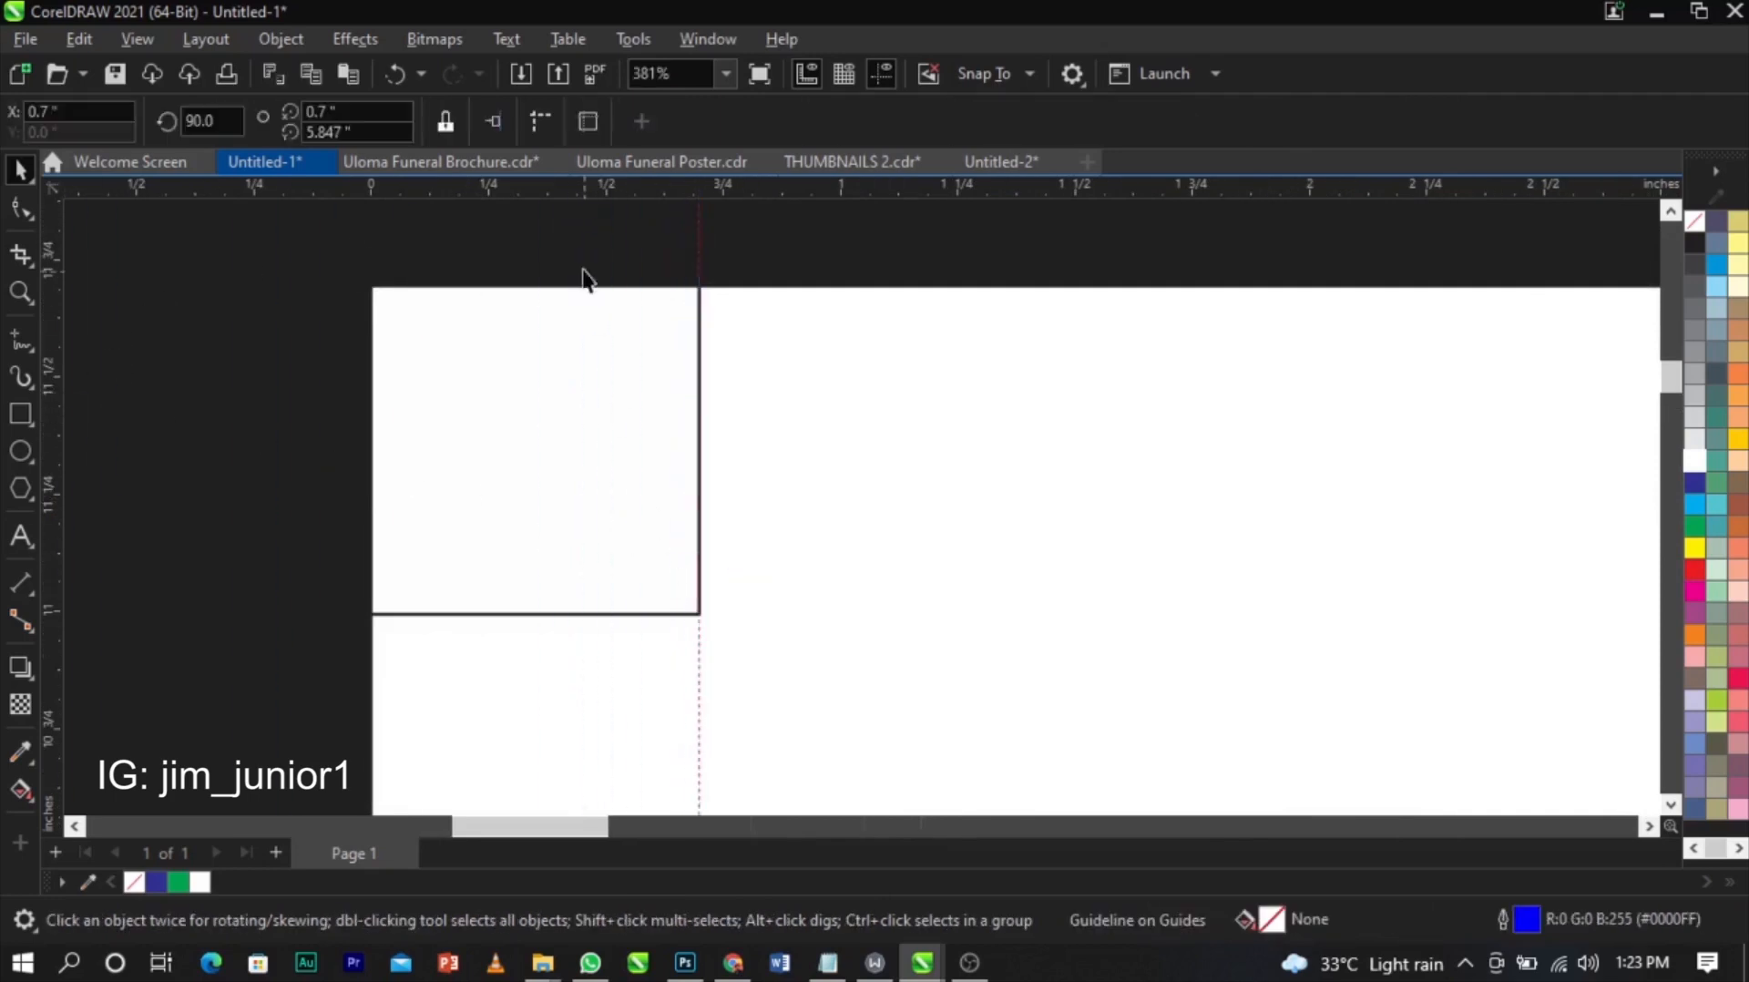
{"action": "left_click_drag", "start_coordinate": [575, 182], "coordinate": [632, 615]}
- Align the small square to the bottom edge of the left rectangle
{"action": "scroll", "coordinate": [696, 401], "scroll_direction": "down", "scroll_amount": 5}
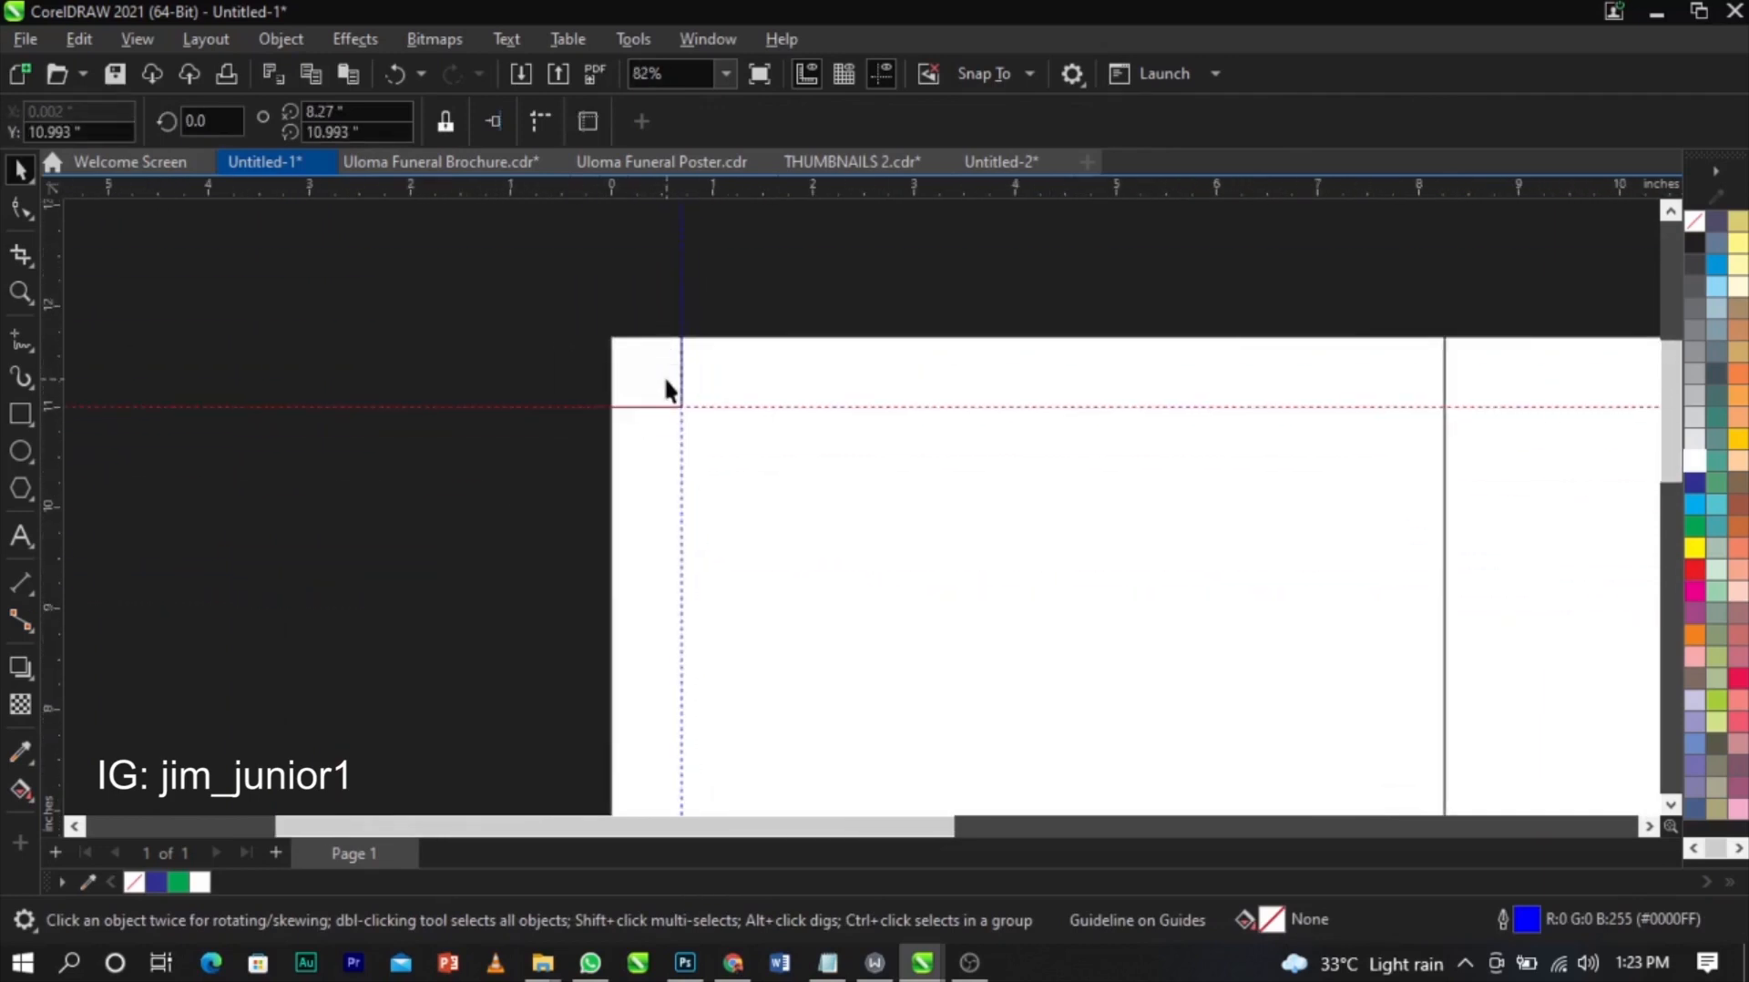
{"action": "left_click", "coordinate": [666, 381]}
{"action": "scroll", "coordinate": [665, 381], "scroll_direction": "down", "scroll_amount": 4}
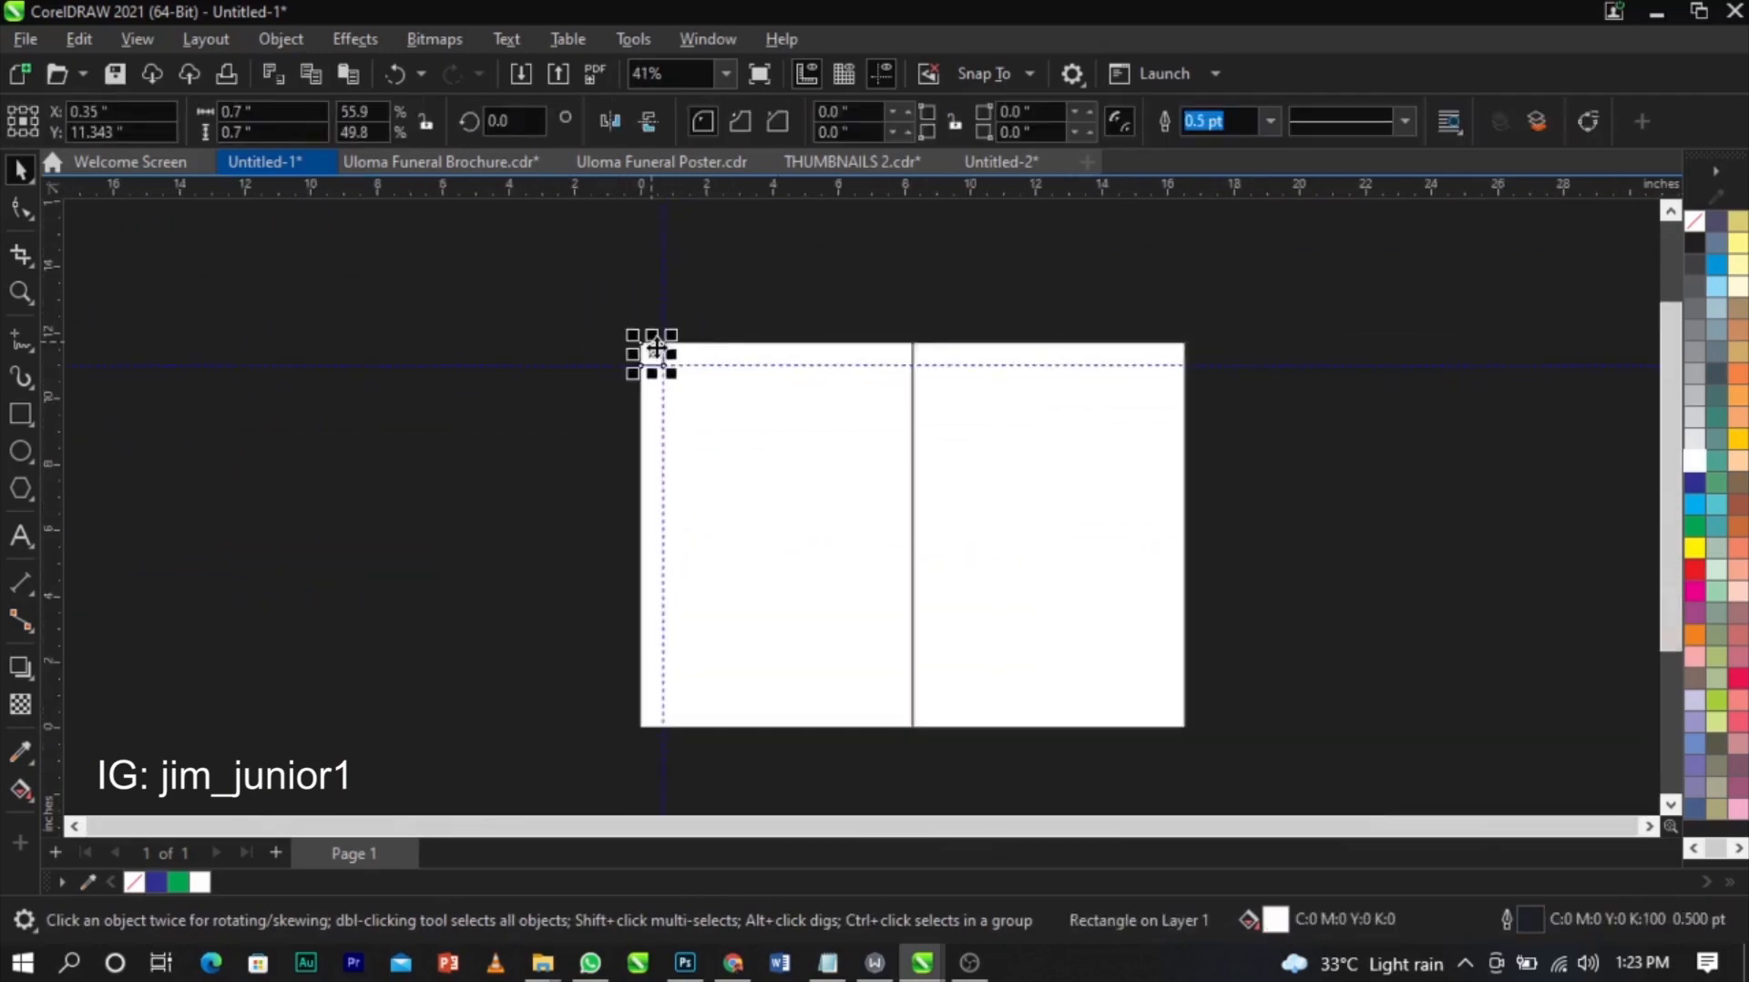
{"action": "left_click", "coordinate": [748, 481]}
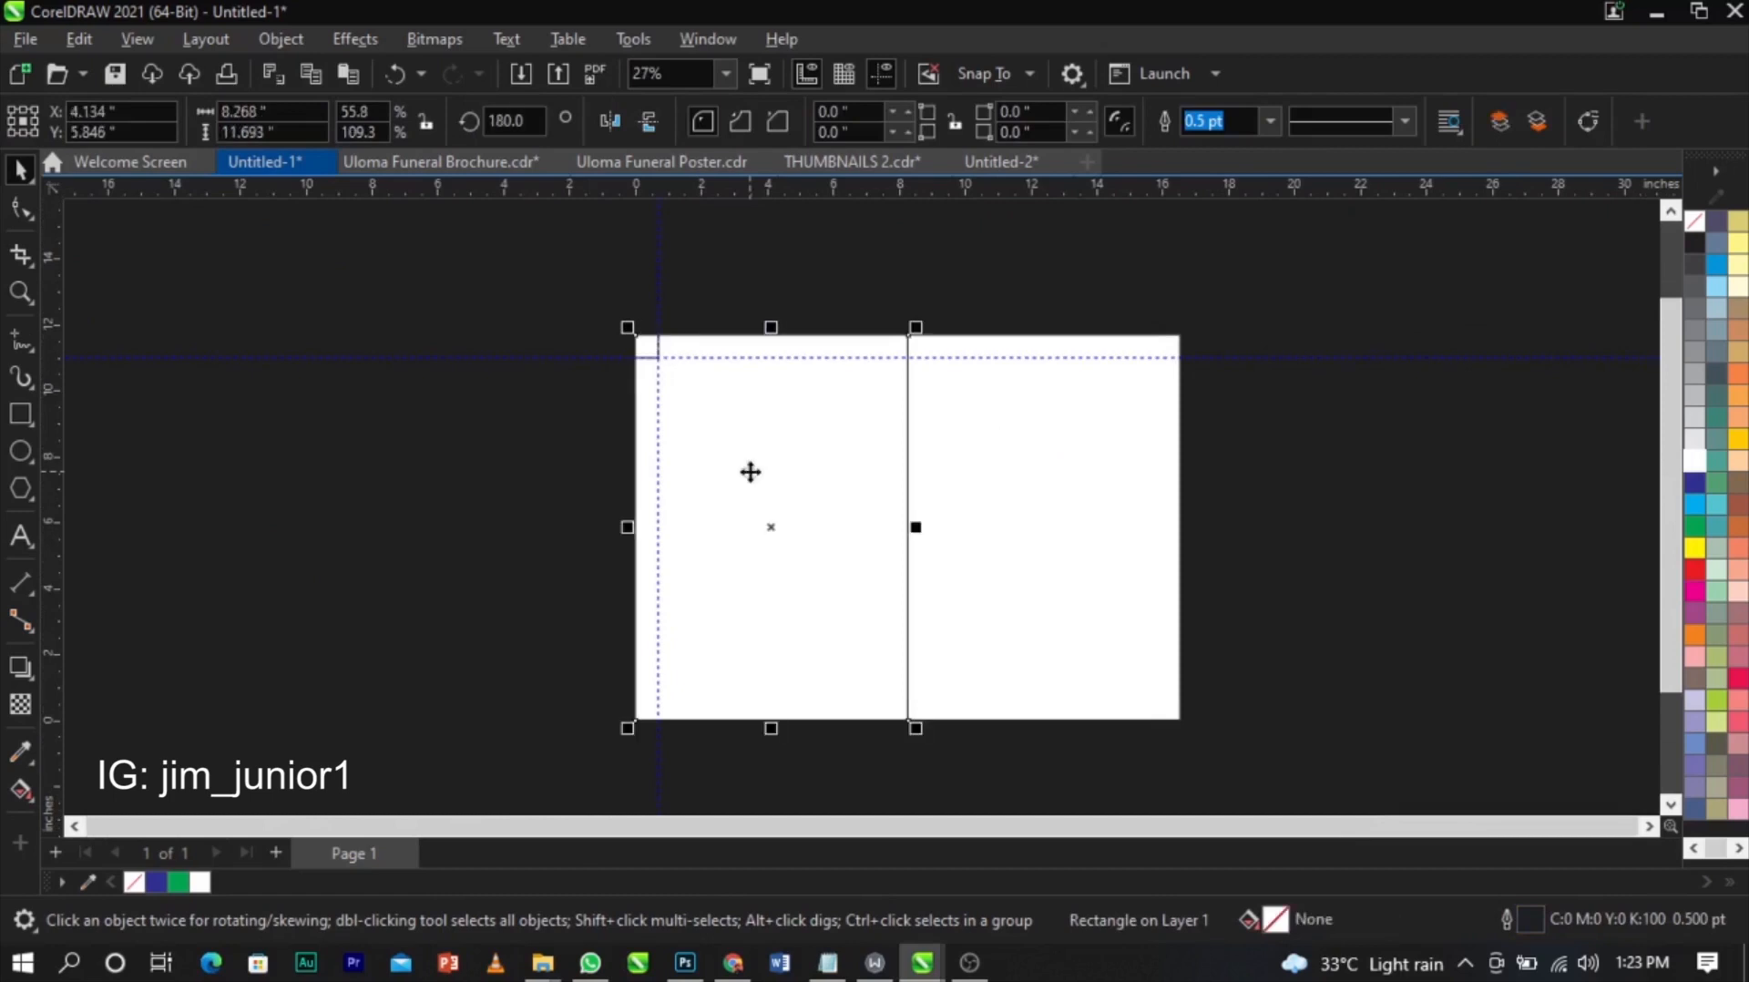
{"action": "left_click", "coordinate": [805, 495], "text": "shift"}
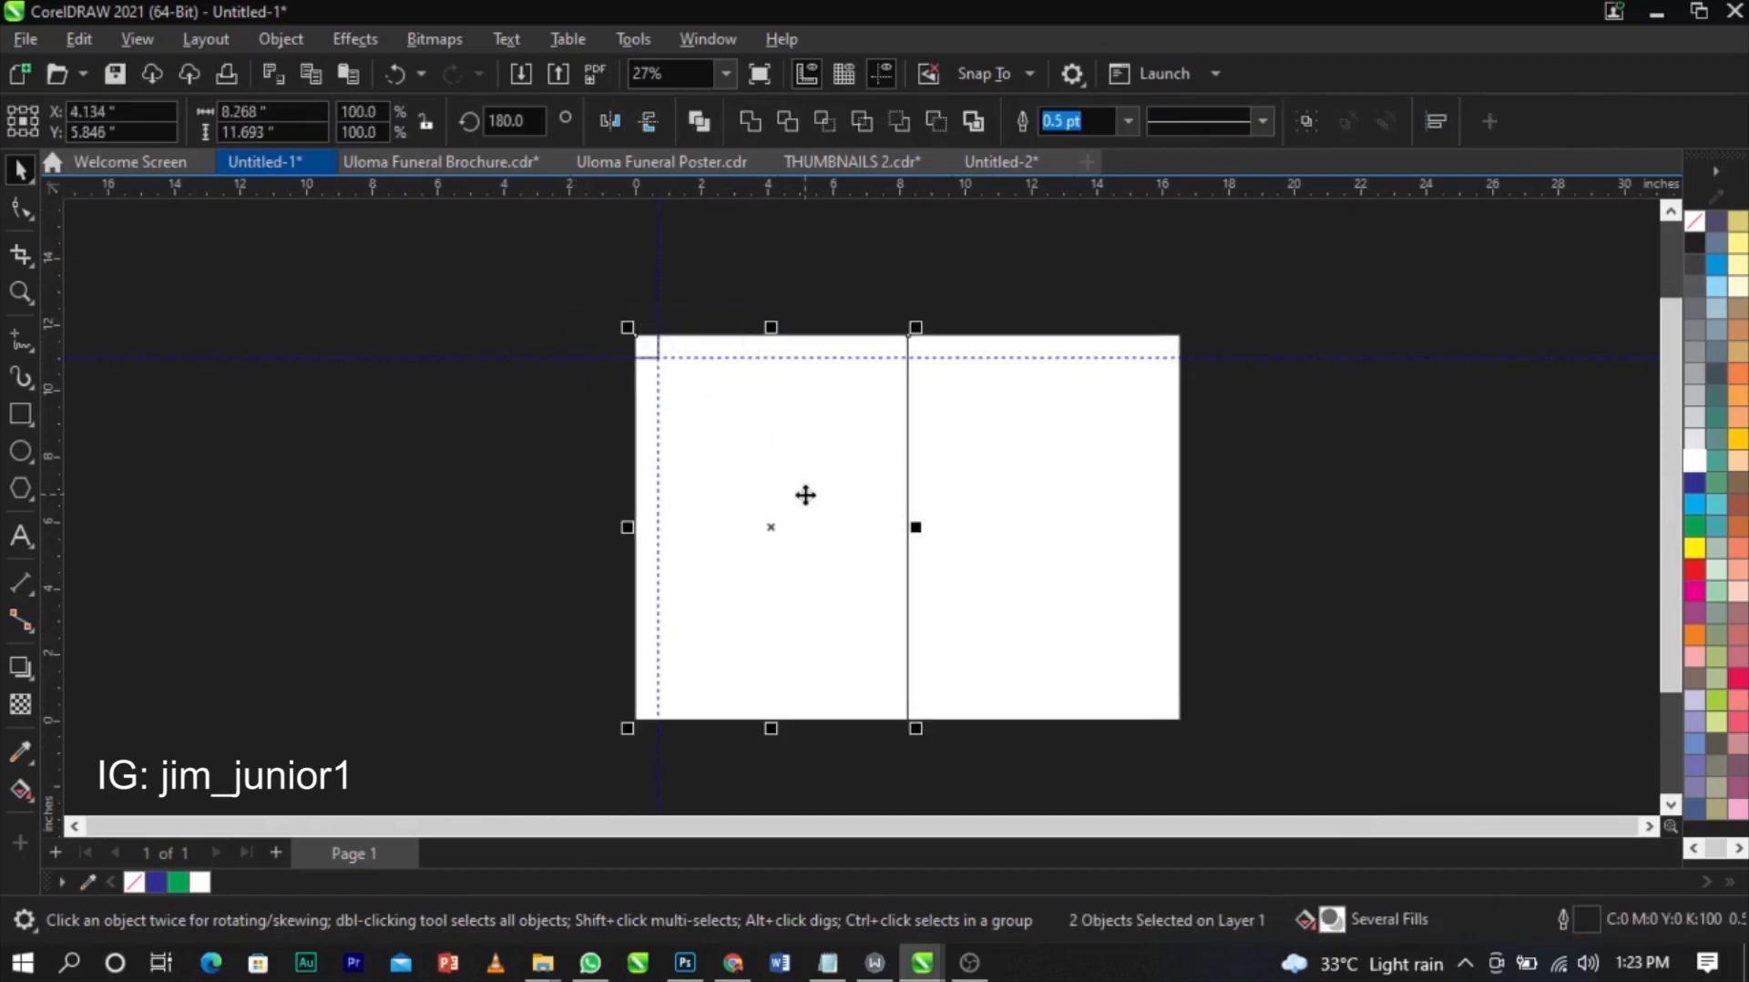
- Add a horizontal guideline at 0.7 inches along the top edge of the square in the page's lower-left corner
{"action": "scroll", "coordinate": [655, 711], "scroll_direction": "up", "scroll_amount": 3}
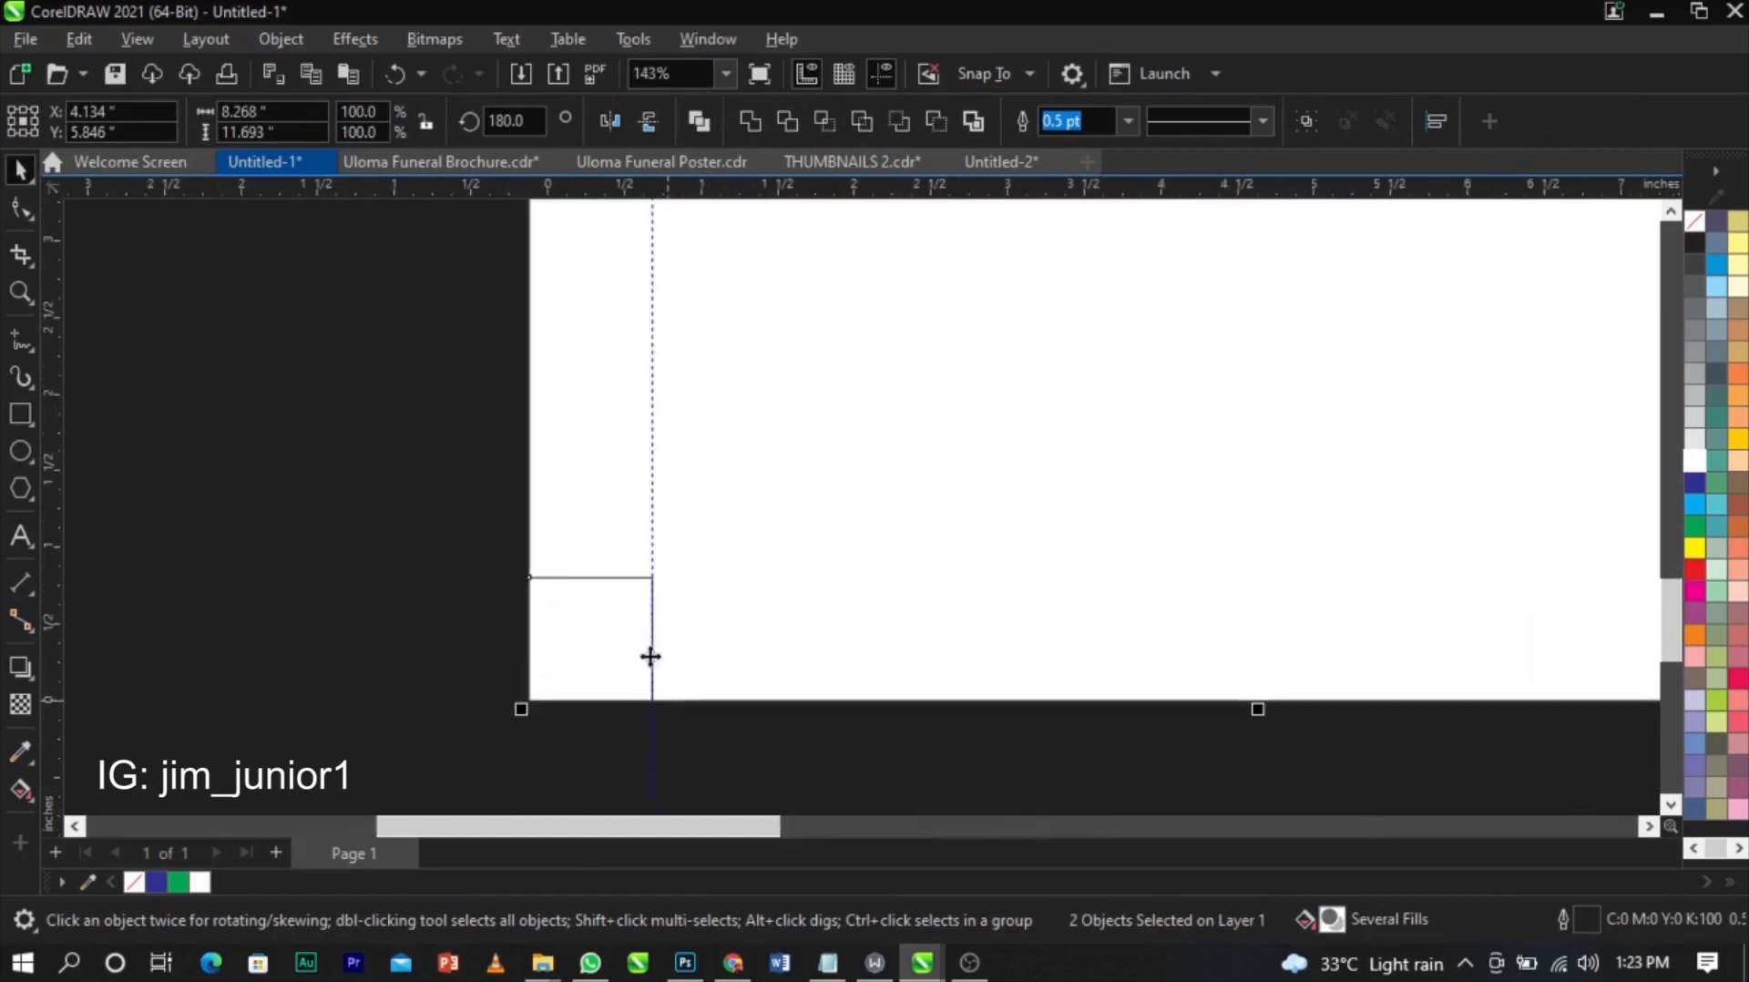
{"action": "scroll", "coordinate": [650, 656], "scroll_direction": "up", "scroll_amount": 2}
{"action": "left_click_drag", "start_coordinate": [753, 196], "coordinate": [783, 534]}
{"action": "scroll", "coordinate": [632, 537], "scroll_direction": "up", "scroll_amount": 4}
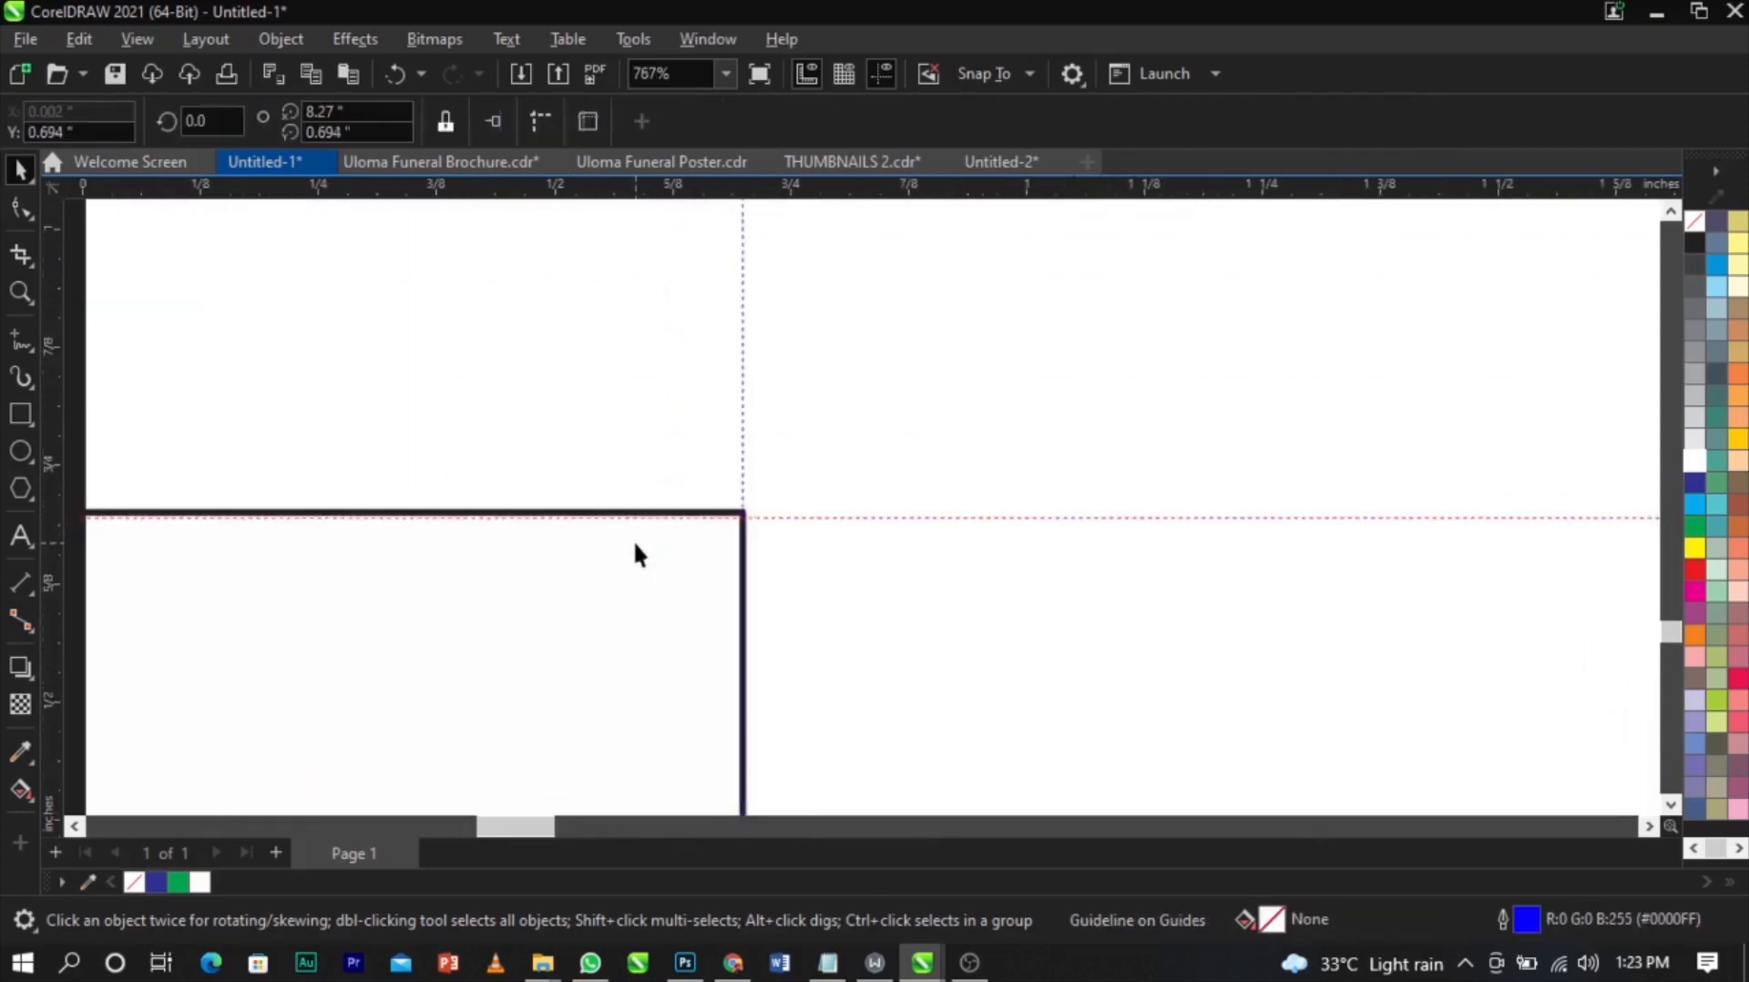
{"action": "left_click_drag", "start_coordinate": [643, 499], "coordinate": [641, 489]}
- Align the small square to the right edge of the left rectangle
{"action": "scroll", "coordinate": [639, 490], "scroll_direction": "down", "scroll_amount": 6}
{"action": "scroll", "coordinate": [636, 481], "scroll_direction": "down", "scroll_amount": 3}
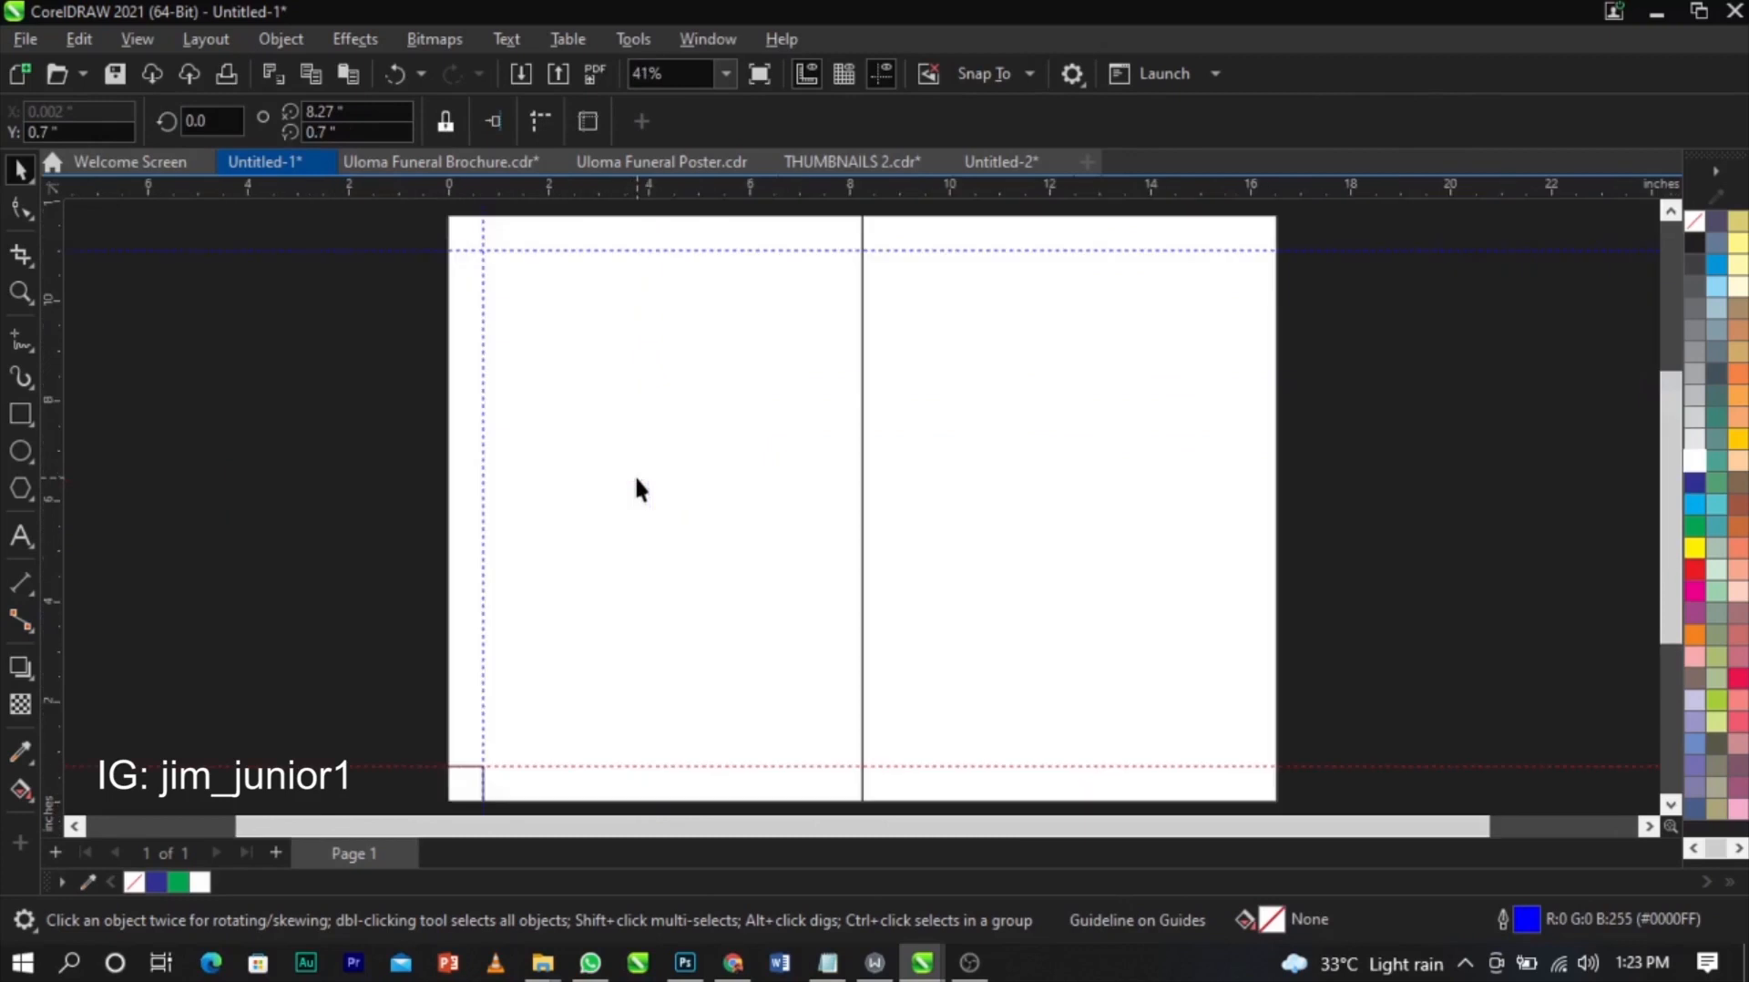
{"action": "left_click_drag", "start_coordinate": [420, 726], "coordinate": [562, 842]}
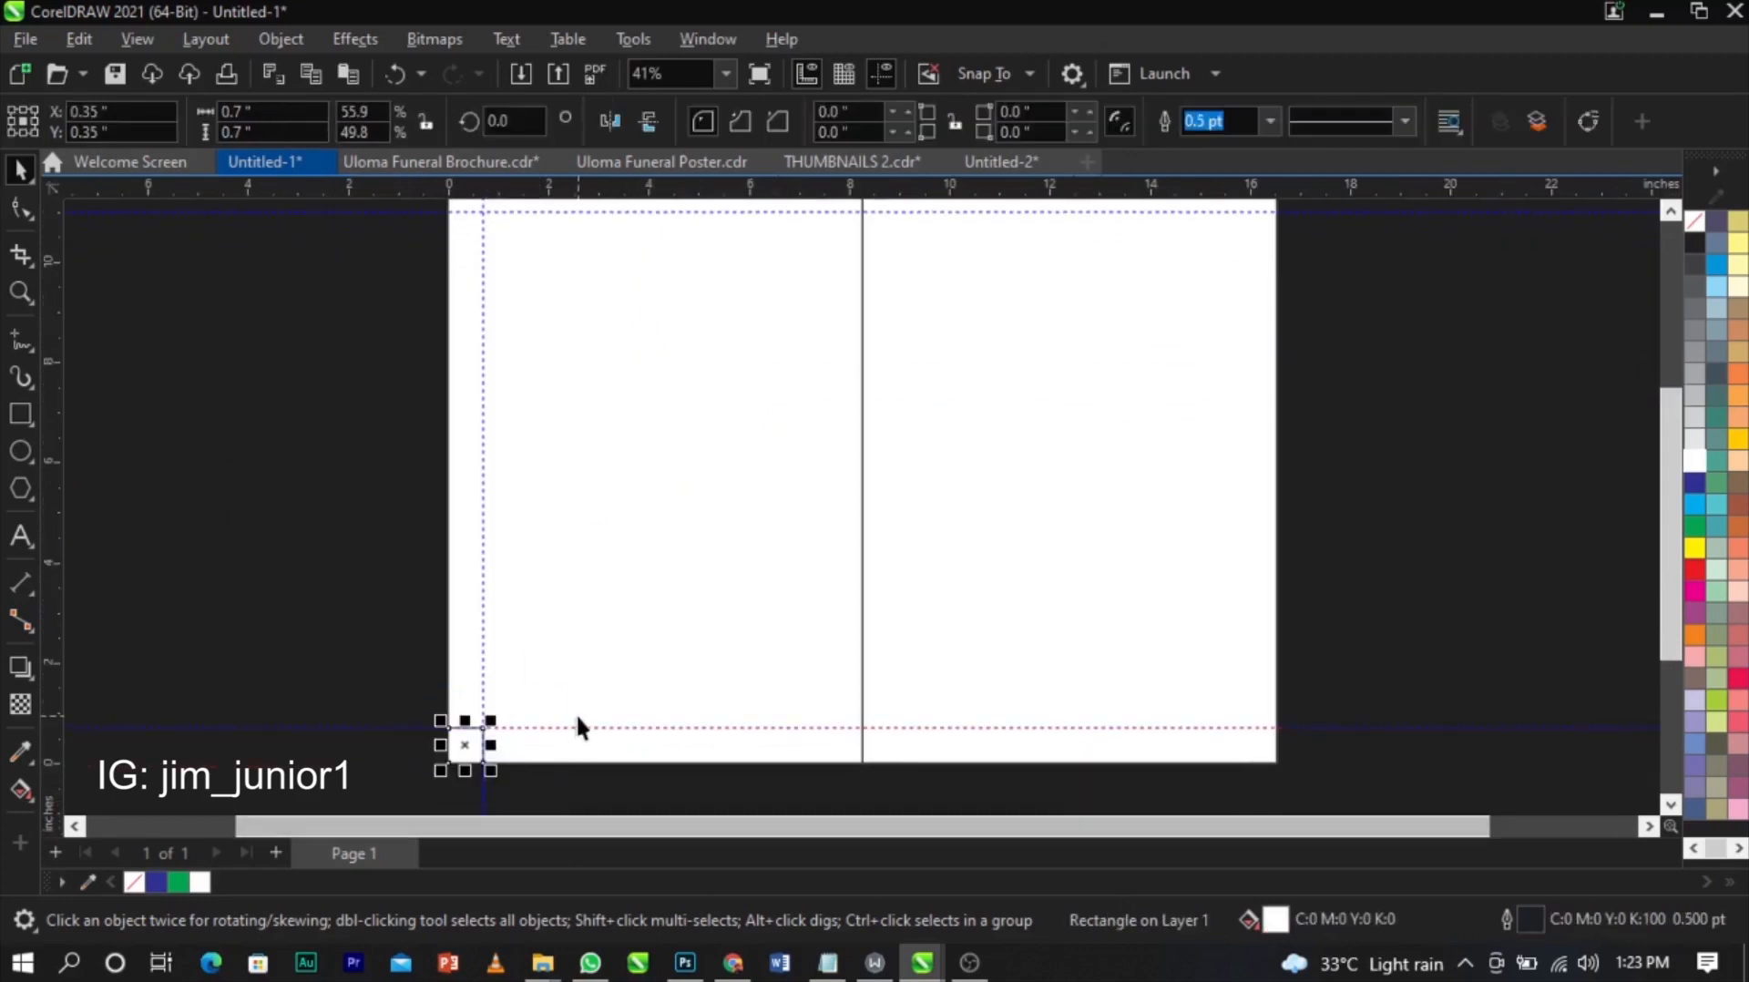
{"action": "left_click", "coordinate": [628, 661], "text": "shift"}
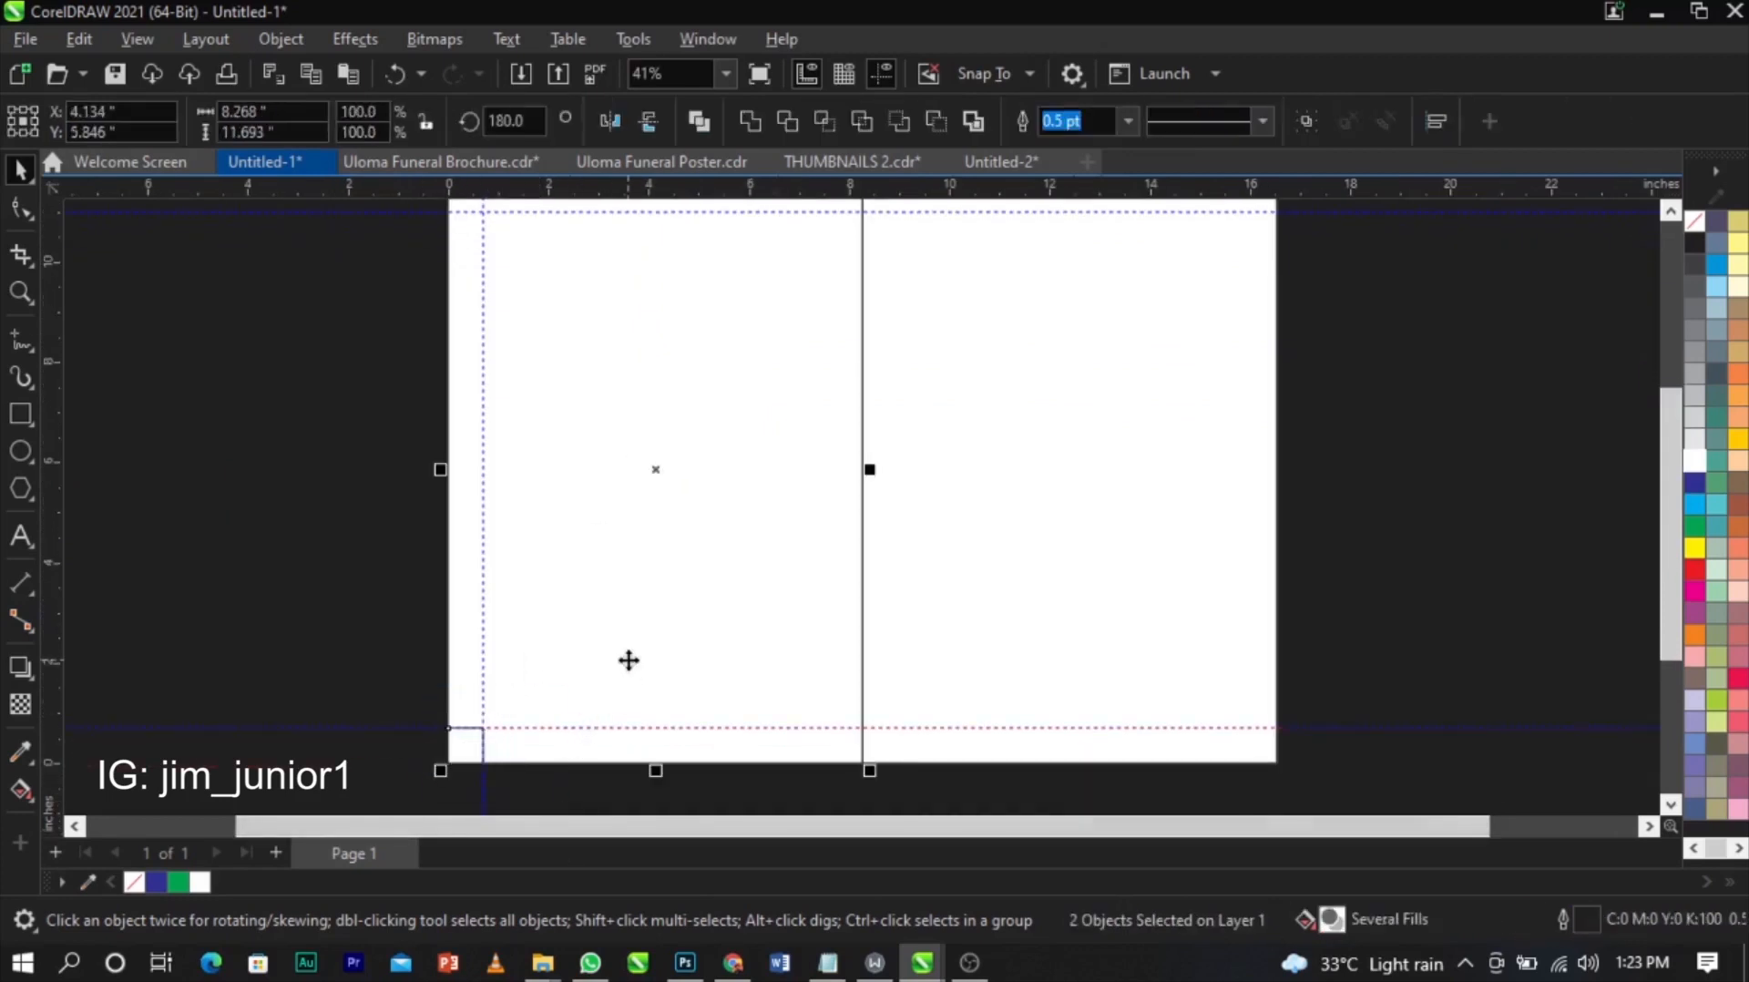
{"action": "key", "text": "r"}
{"action": "left_click", "coordinate": [414, 662]}
- Add a vertical guideline along the square's left edge as the left panel's inner margin
{"action": "scroll", "coordinate": [854, 743], "scroll_direction": "up", "scroll_amount": 2}
{"action": "scroll", "coordinate": [854, 748], "scroll_direction": "up", "scroll_amount": 3}
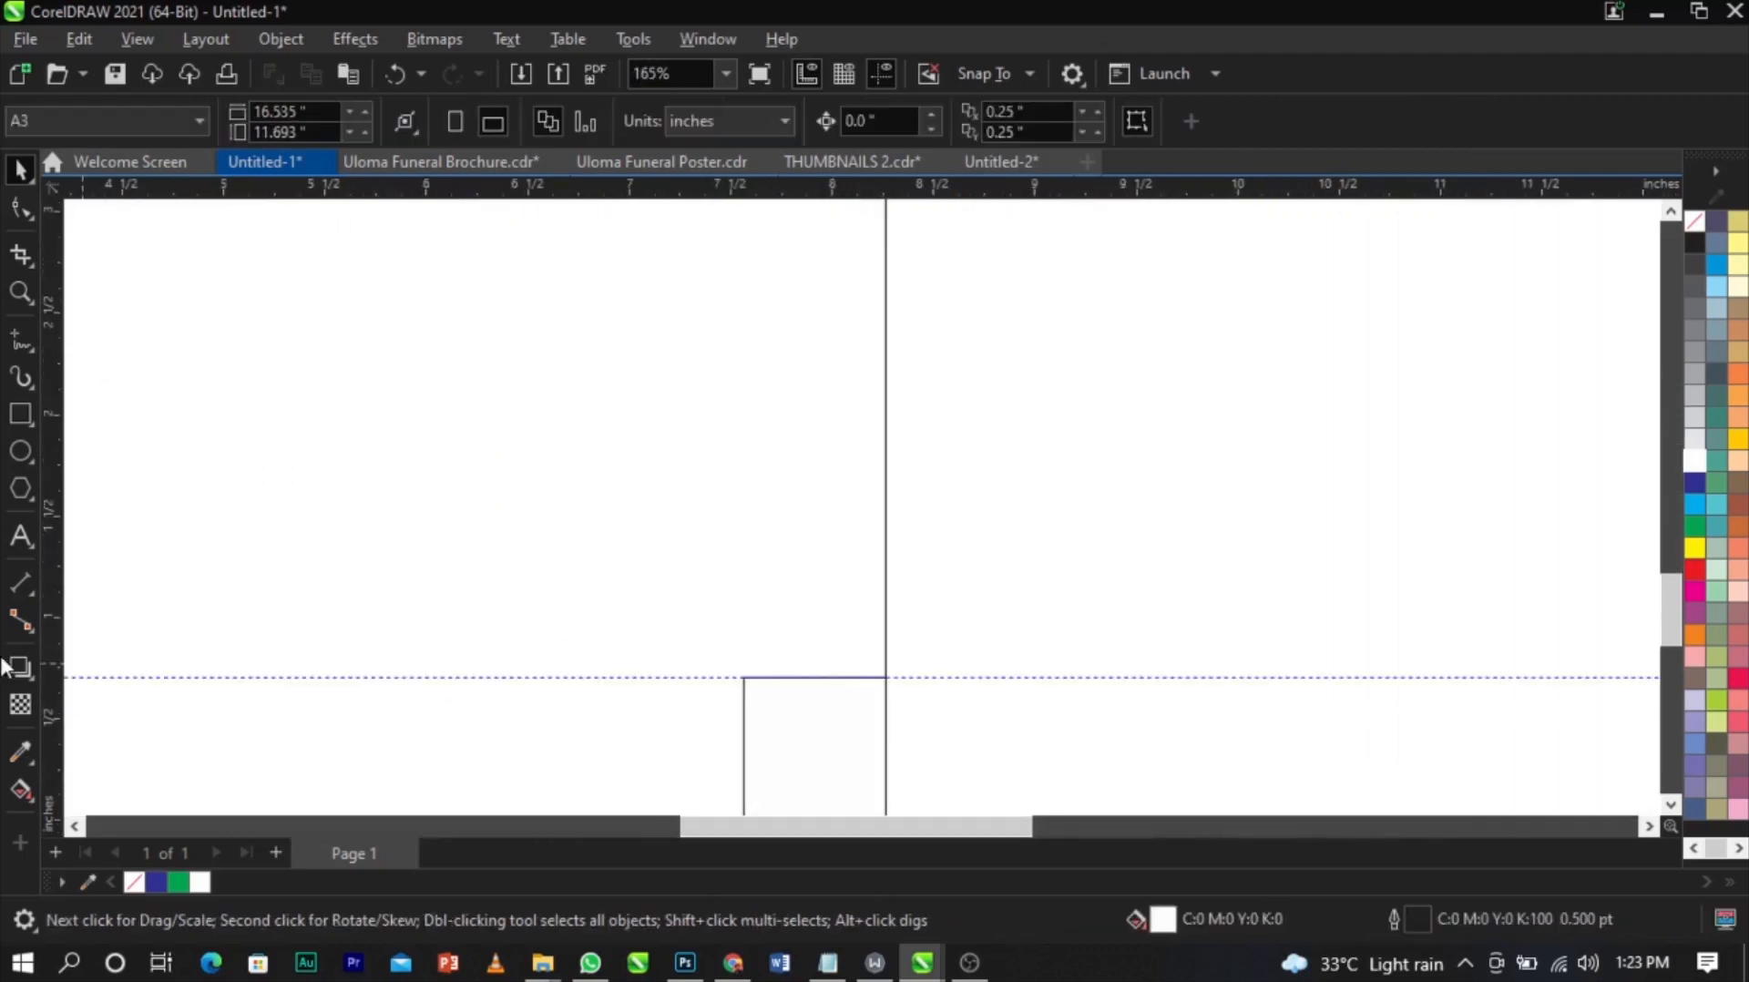
{"action": "left_click", "coordinate": [742, 807]}
- Align the square to the right rectangle's left edge and add a vertical guideline at 8.968 inches along the square's right edge
{"action": "scroll", "coordinate": [847, 580], "scroll_direction": "down", "scroll_amount": 7}
{"action": "scroll", "coordinate": [816, 435], "scroll_direction": "up", "scroll_amount": 1}
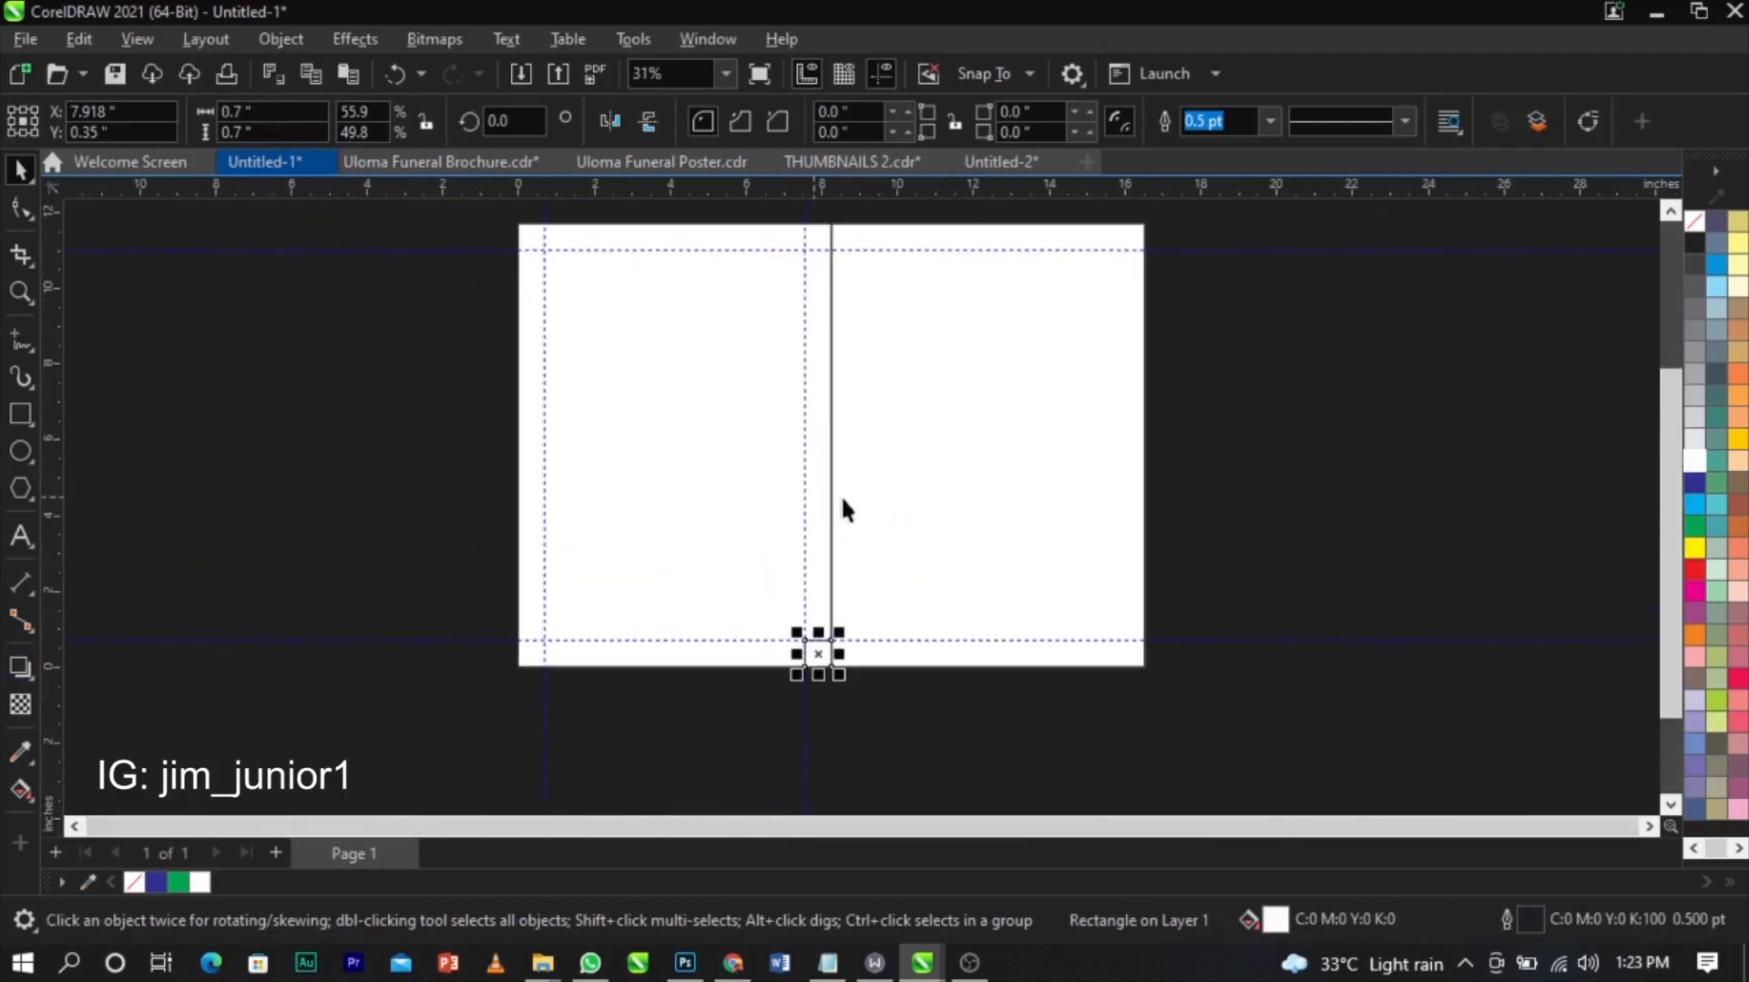
{"action": "left_click", "coordinate": [995, 565], "text": "shift"}
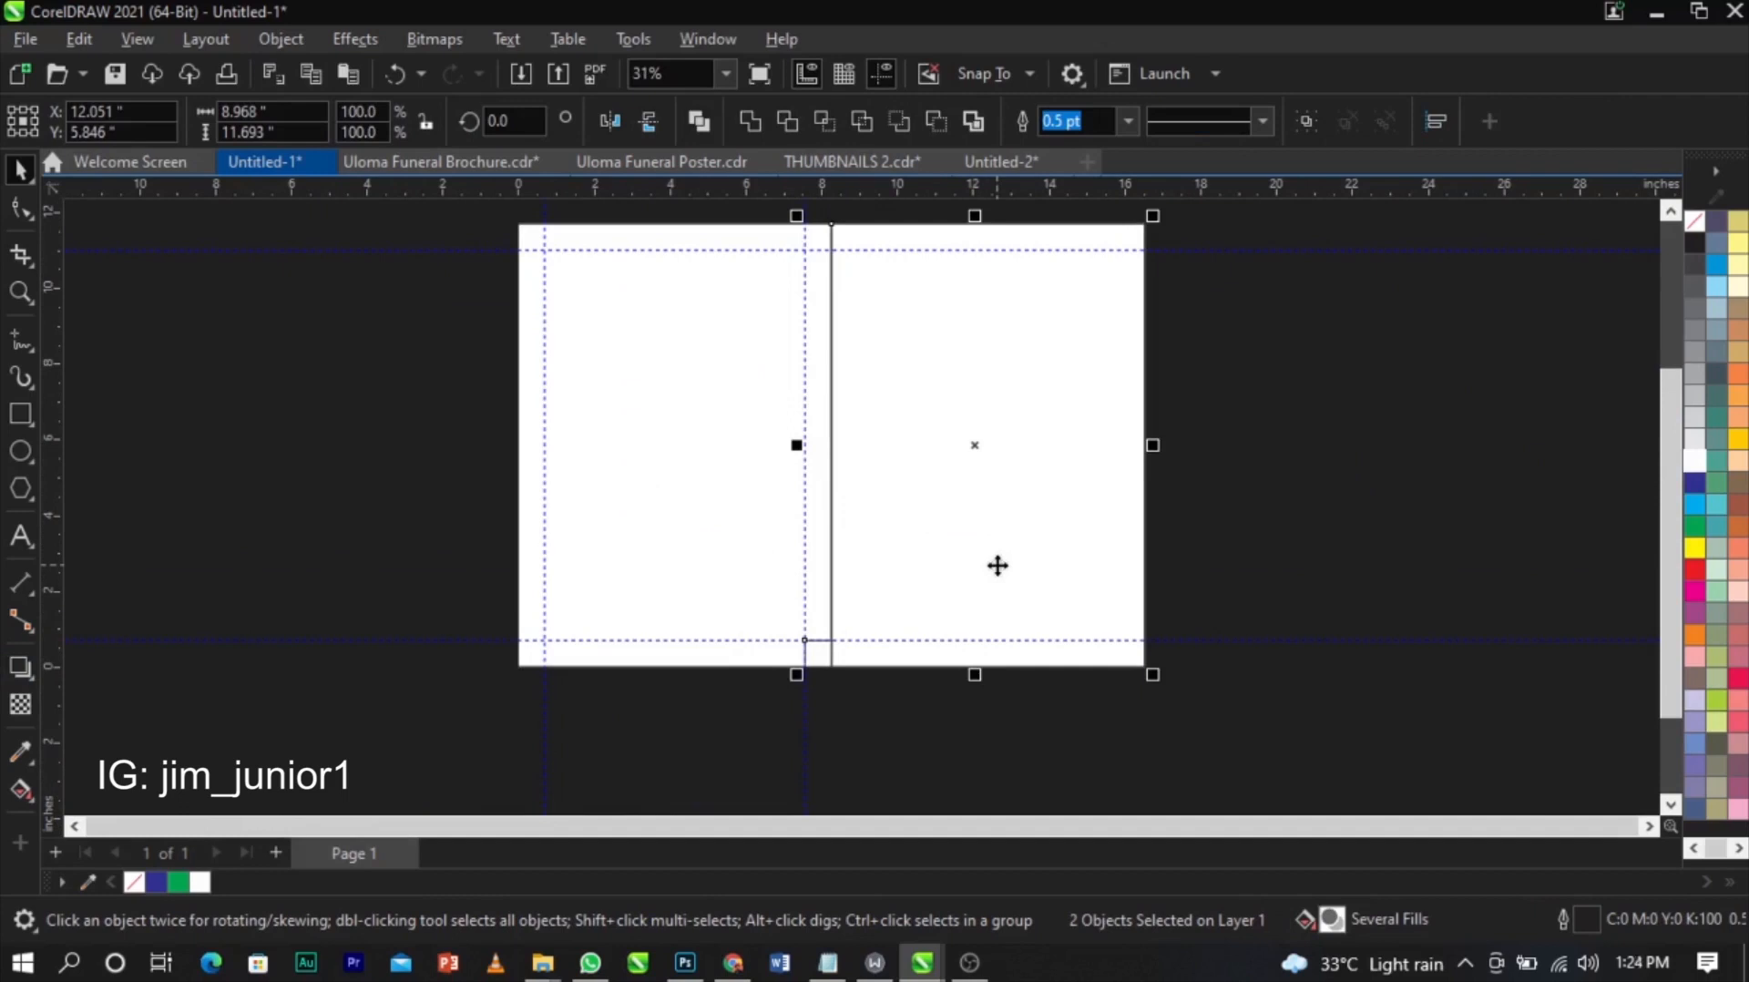
{"action": "key", "text": "l"}
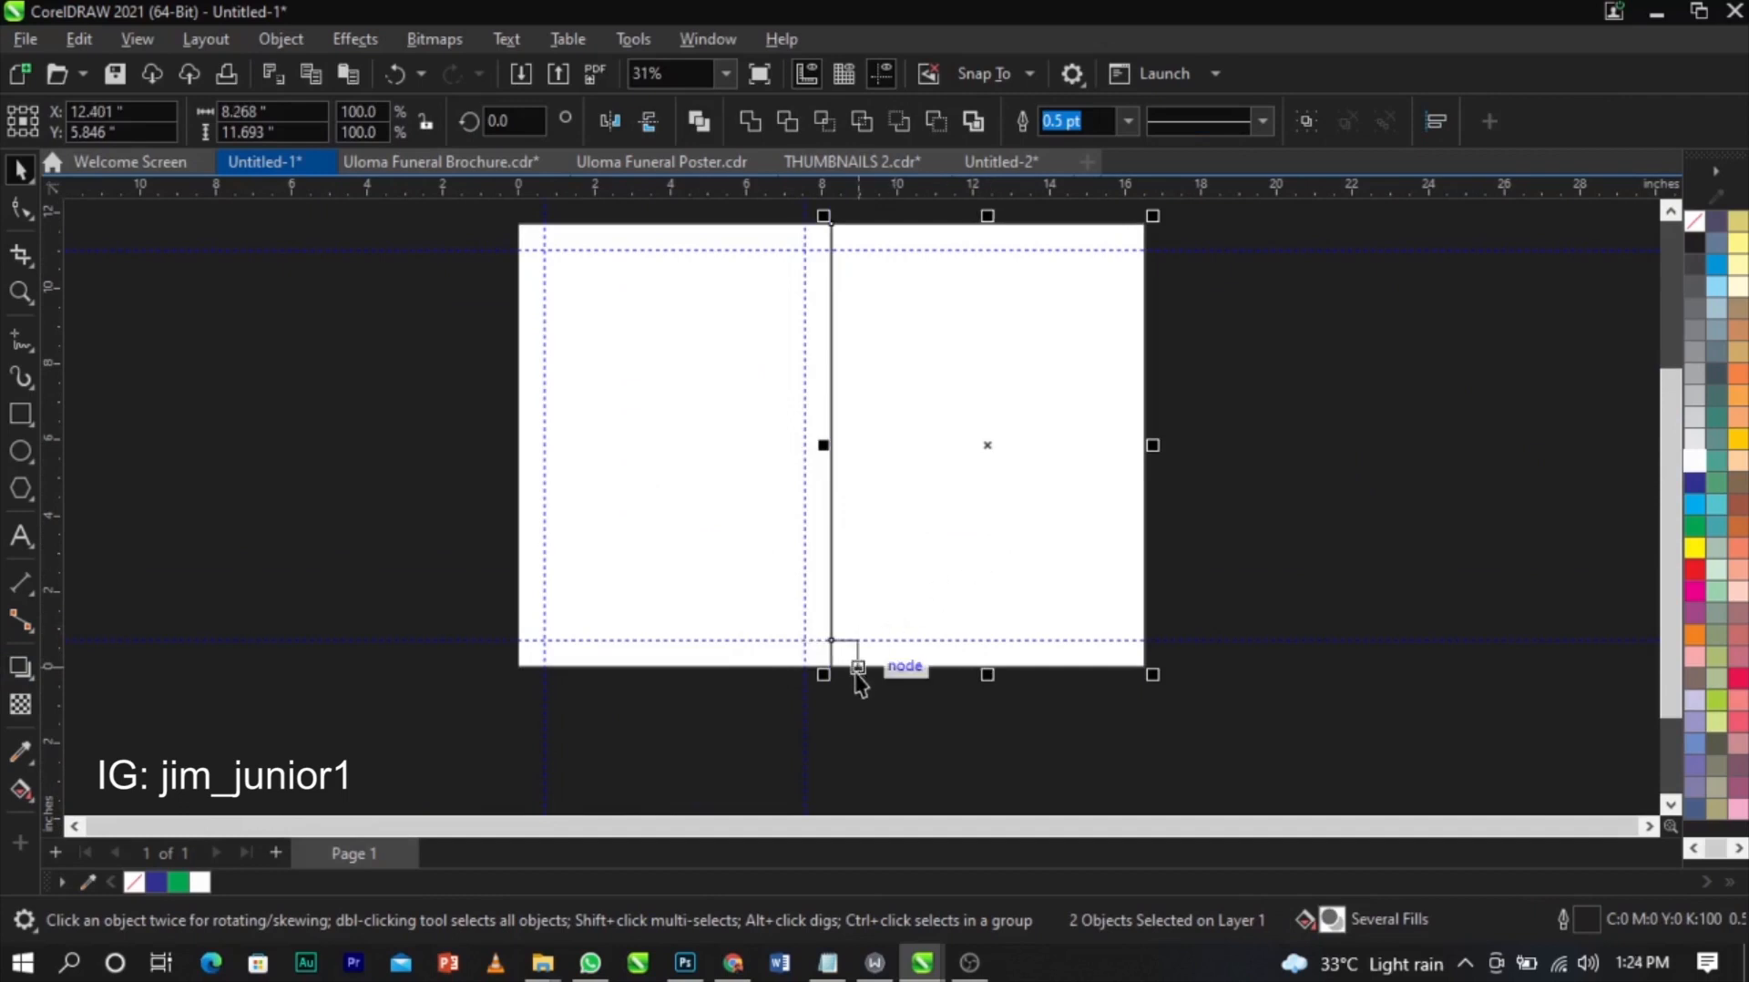
{"action": "scroll", "coordinate": [851, 671], "scroll_direction": "up", "scroll_amount": 7}
{"action": "left_click_drag", "start_coordinate": [54, 560], "coordinate": [847, 757]}
- Align the small square to the right edge of the right rectangle
{"action": "scroll", "coordinate": [605, 695], "scroll_direction": "down", "scroll_amount": 7}
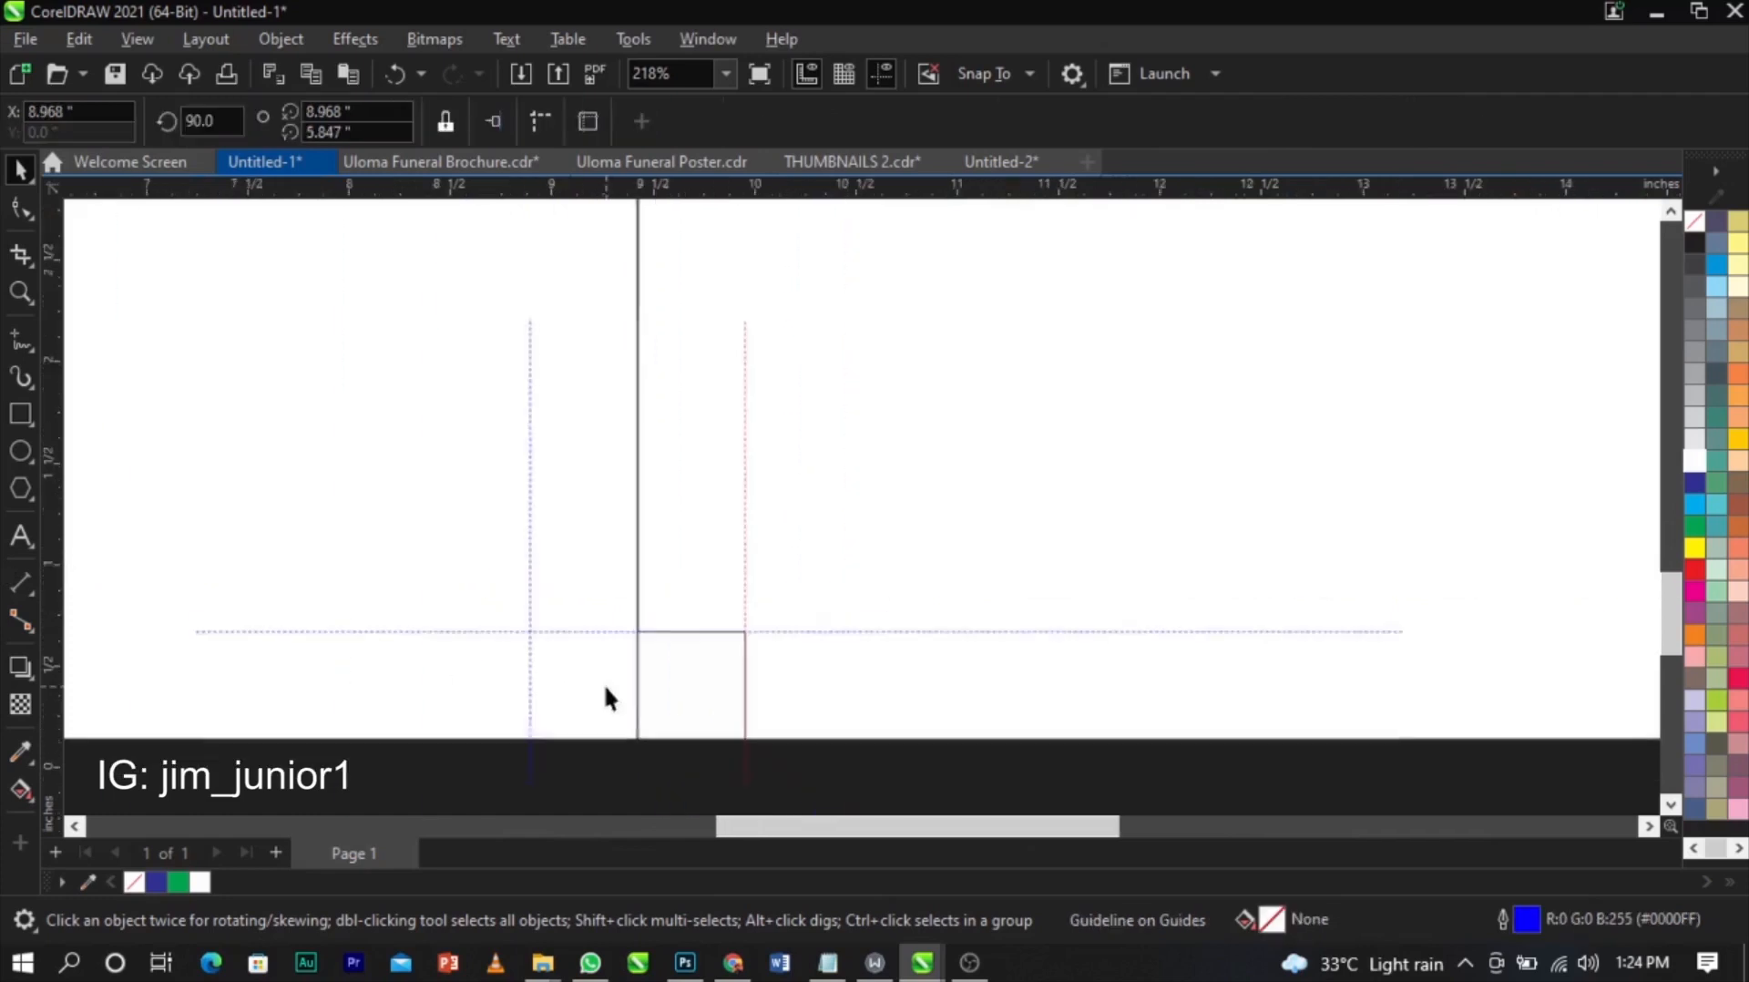
{"action": "scroll", "coordinate": [683, 674], "scroll_direction": "up", "scroll_amount": 1}
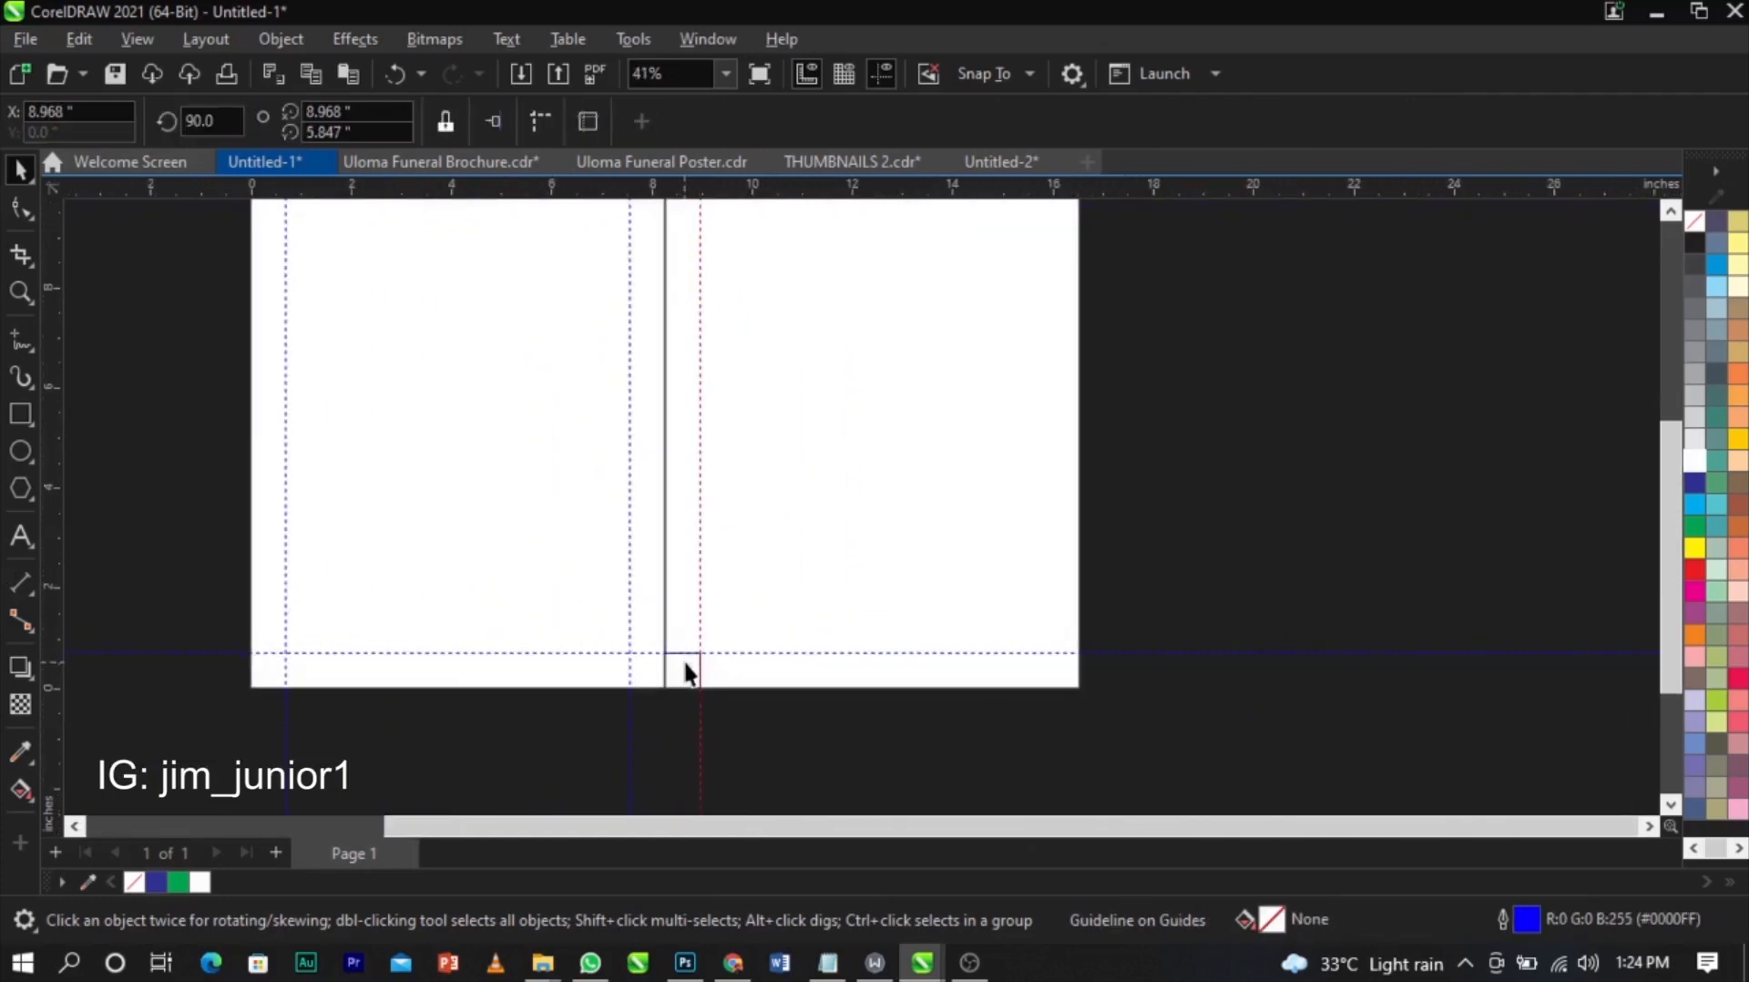
{"action": "left_click", "coordinate": [683, 670]}
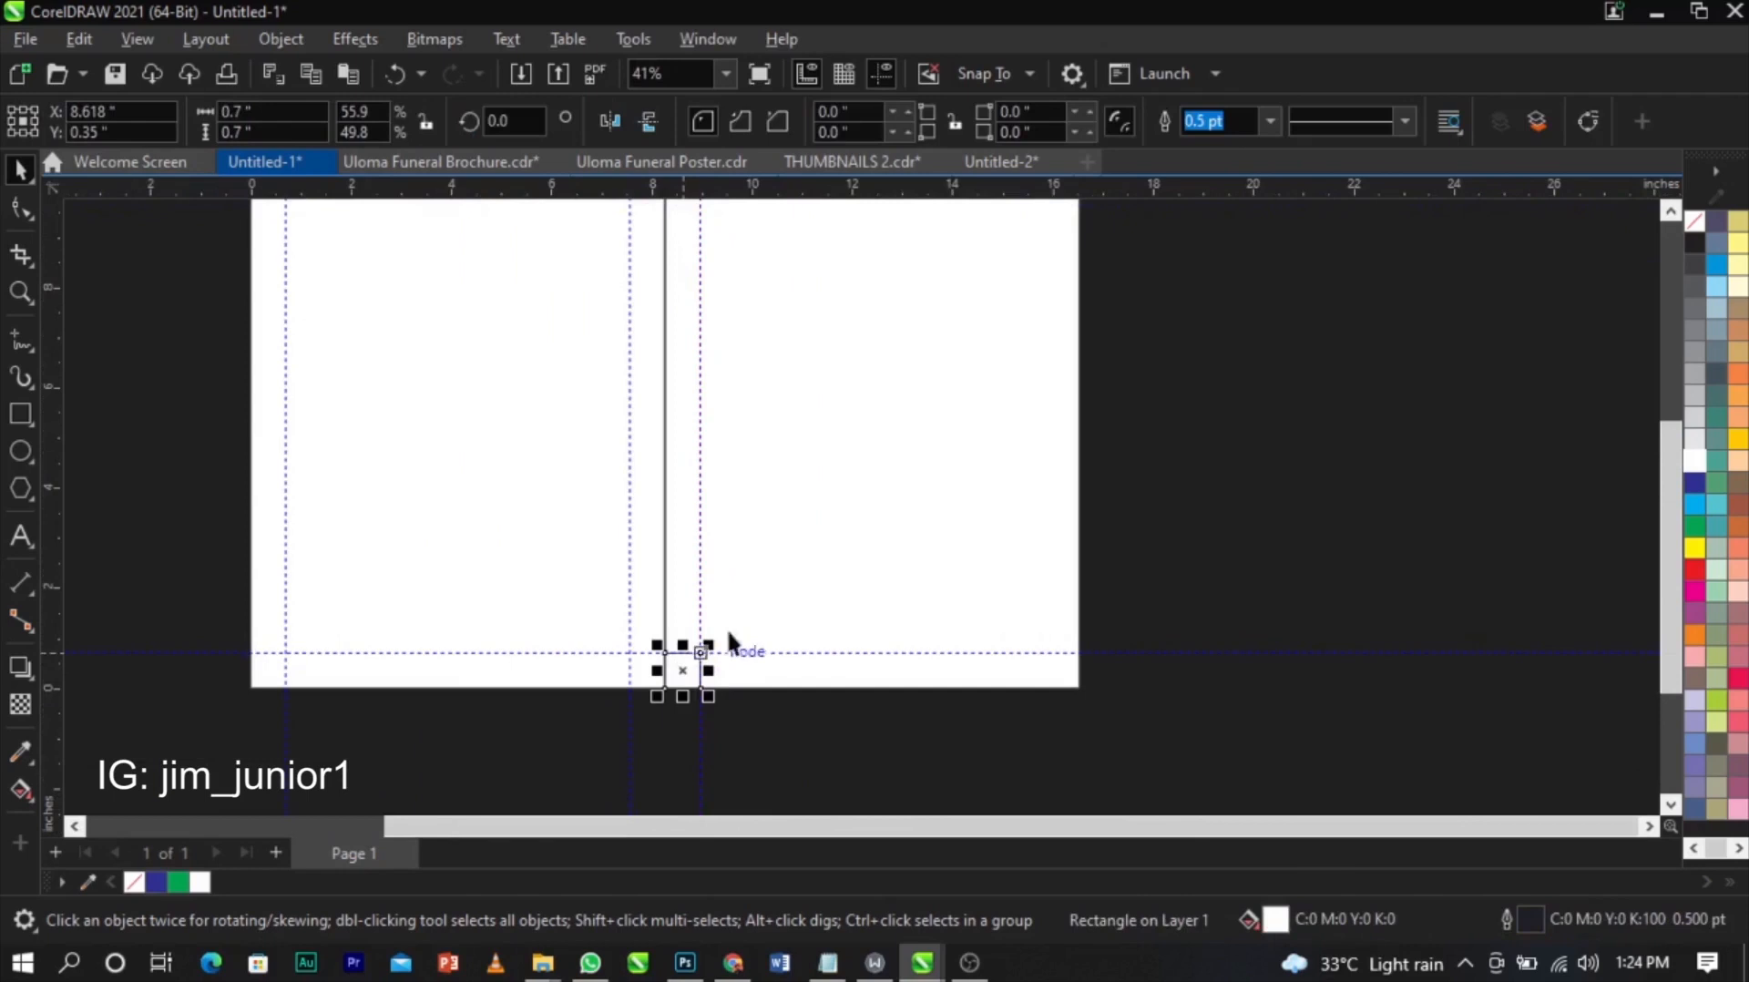
{"action": "left_click", "coordinate": [900, 589], "text": "shift"}
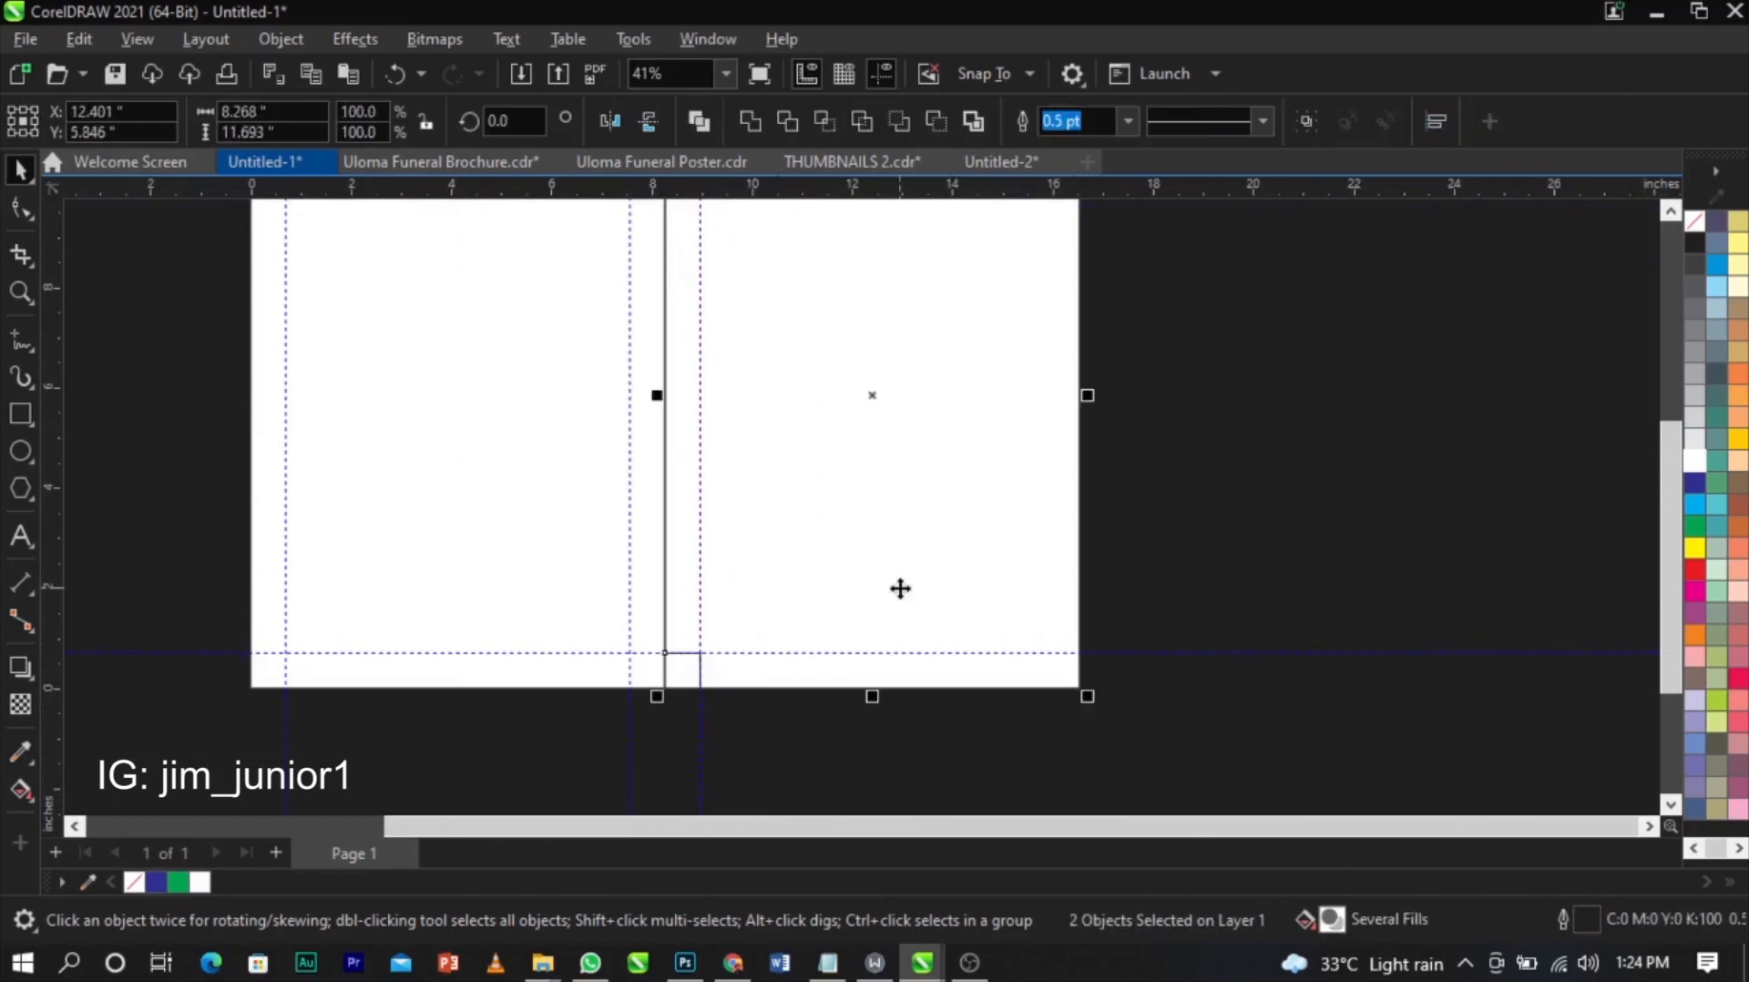
{"action": "scroll", "coordinate": [1075, 674], "scroll_direction": "up", "scroll_amount": 6}
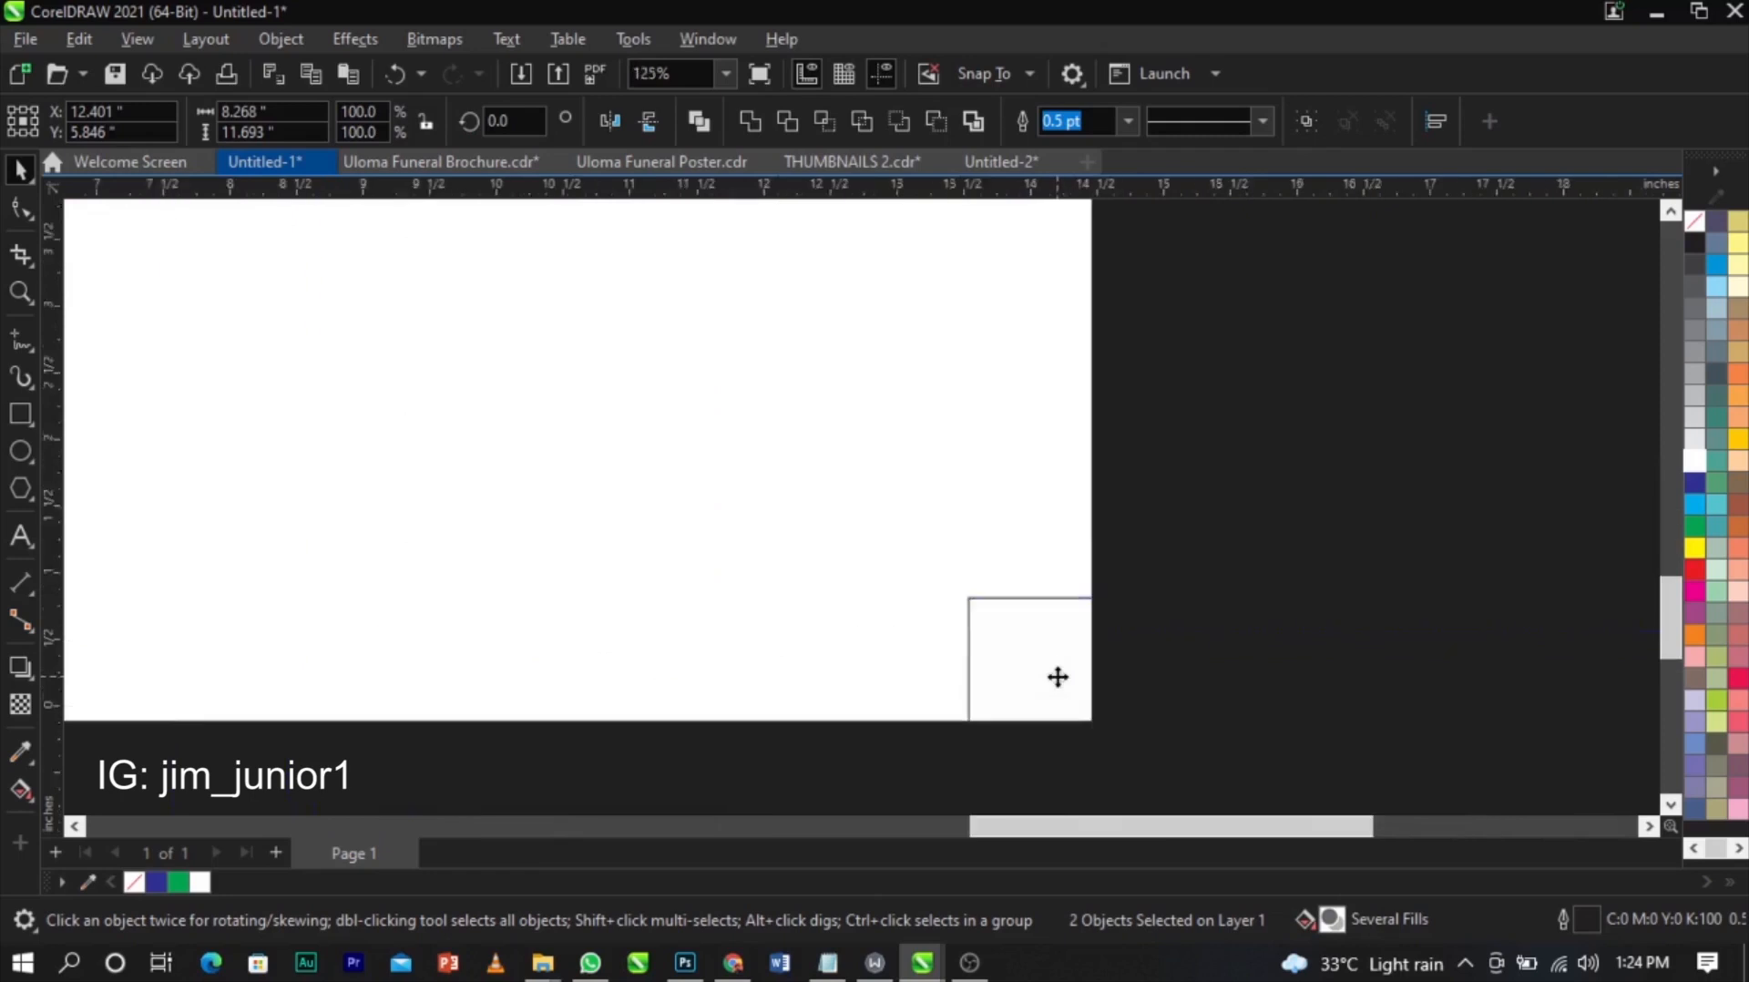
- Add a vertical guideline along the small square's left edge as the right panel's outer margin
{"action": "left_click_drag", "start_coordinate": [56, 664], "coordinate": [925, 776]}
{"action": "left_click", "coordinate": [926, 747]}
{"action": "scroll", "coordinate": [916, 719], "scroll_direction": "up", "scroll_amount": 2}
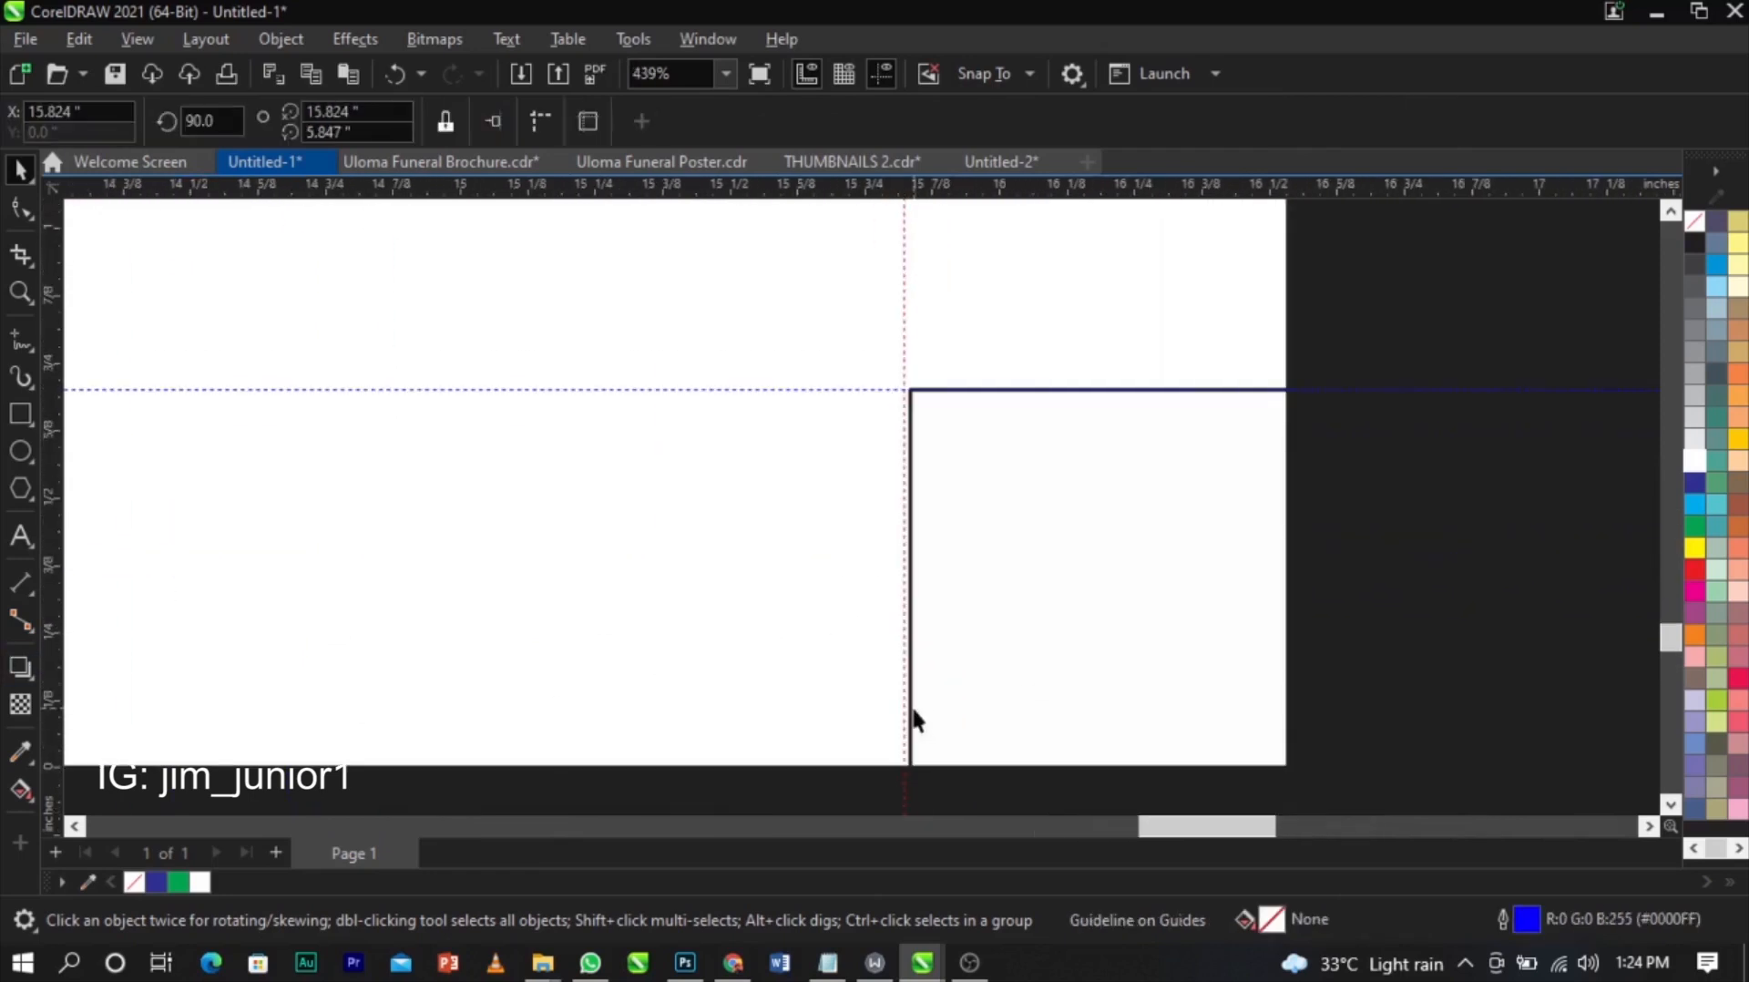
{"action": "left_click", "coordinate": [907, 702]}
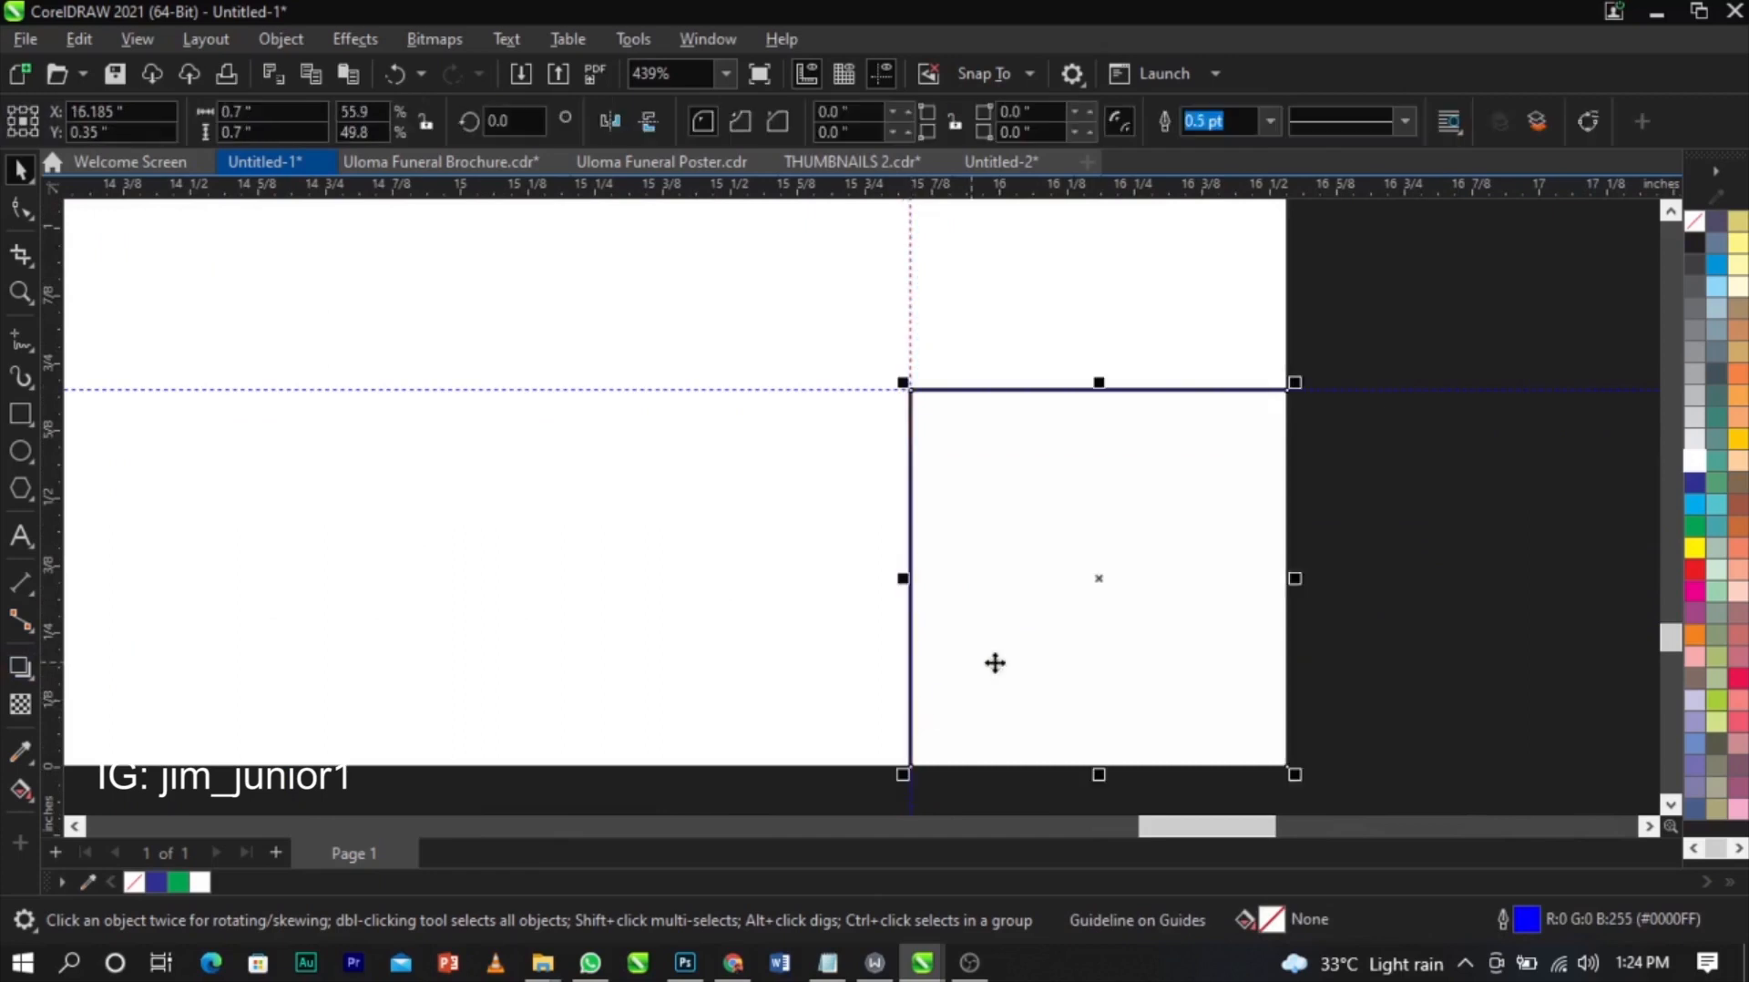
- Delete the small square that served as the margin spacer
{"action": "scroll", "coordinate": [1067, 694], "scroll_direction": "down", "scroll_amount": 2}
{"action": "scroll", "coordinate": [1066, 694], "scroll_direction": "down", "scroll_amount": 2}
{"action": "key", "text": "Delete"}
{"action": "key", "text": "shift+F4"}
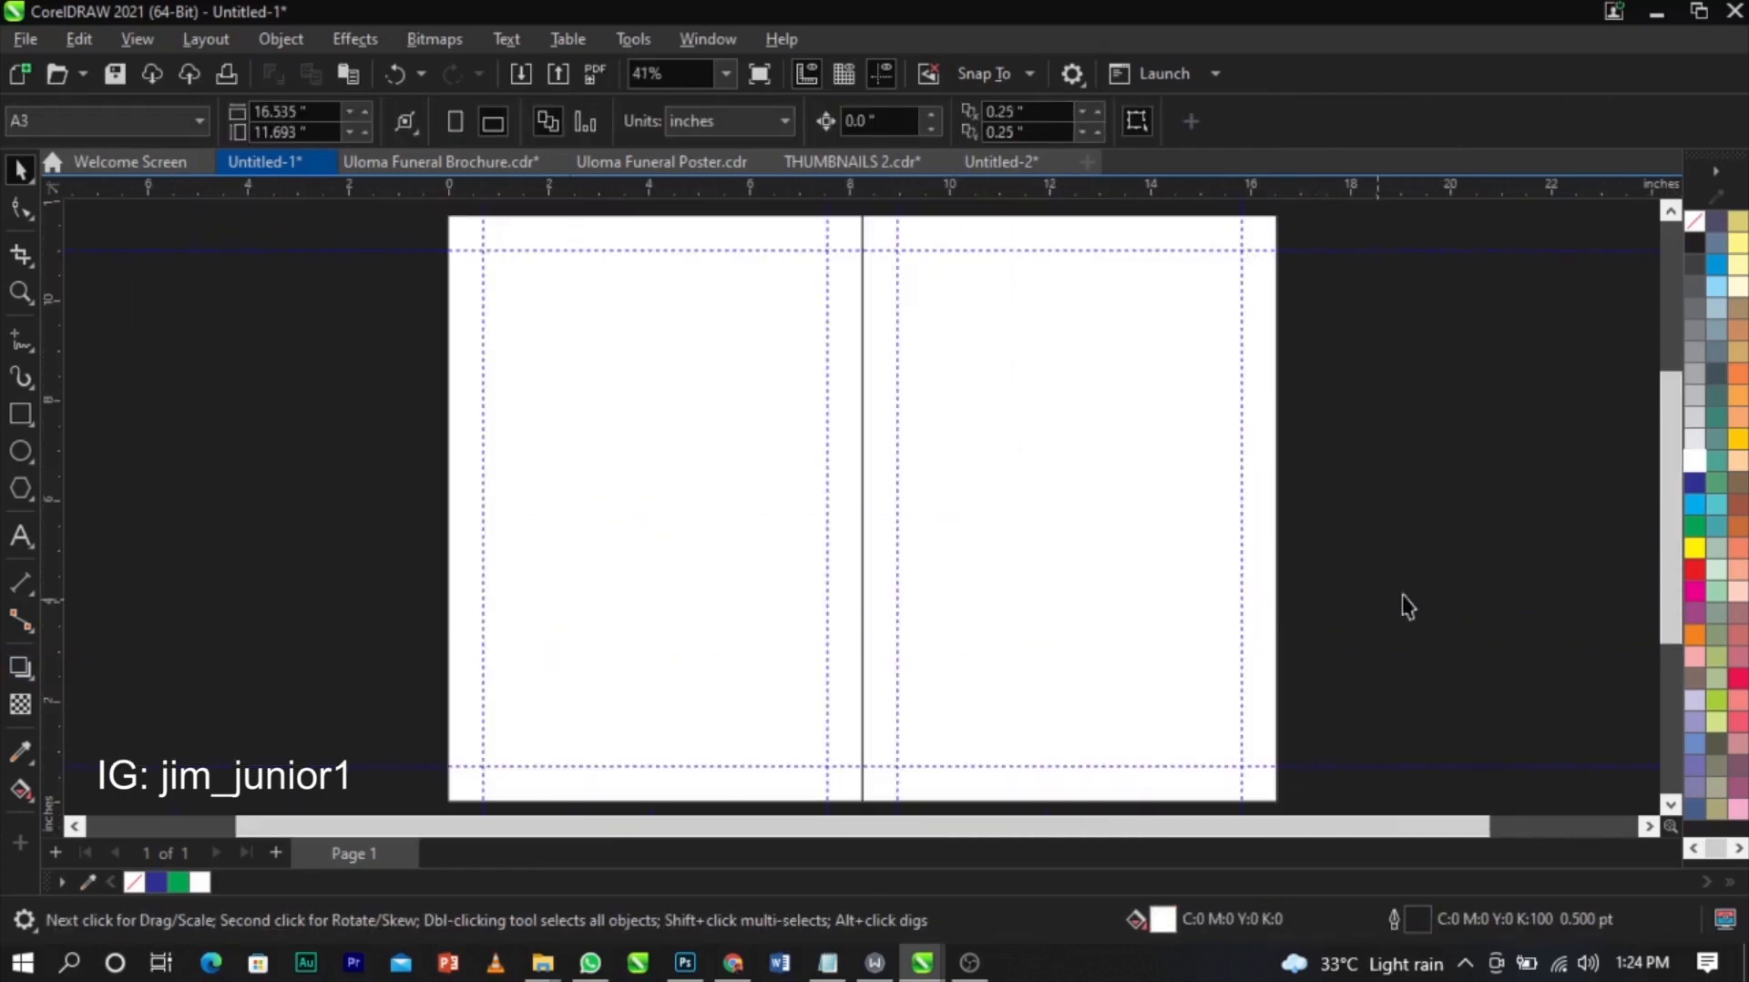
- Add a vertical guideline at 8.268 inches along the fold line between the two panels
{"action": "scroll", "coordinate": [1033, 495], "scroll_direction": "down", "scroll_amount": 1}
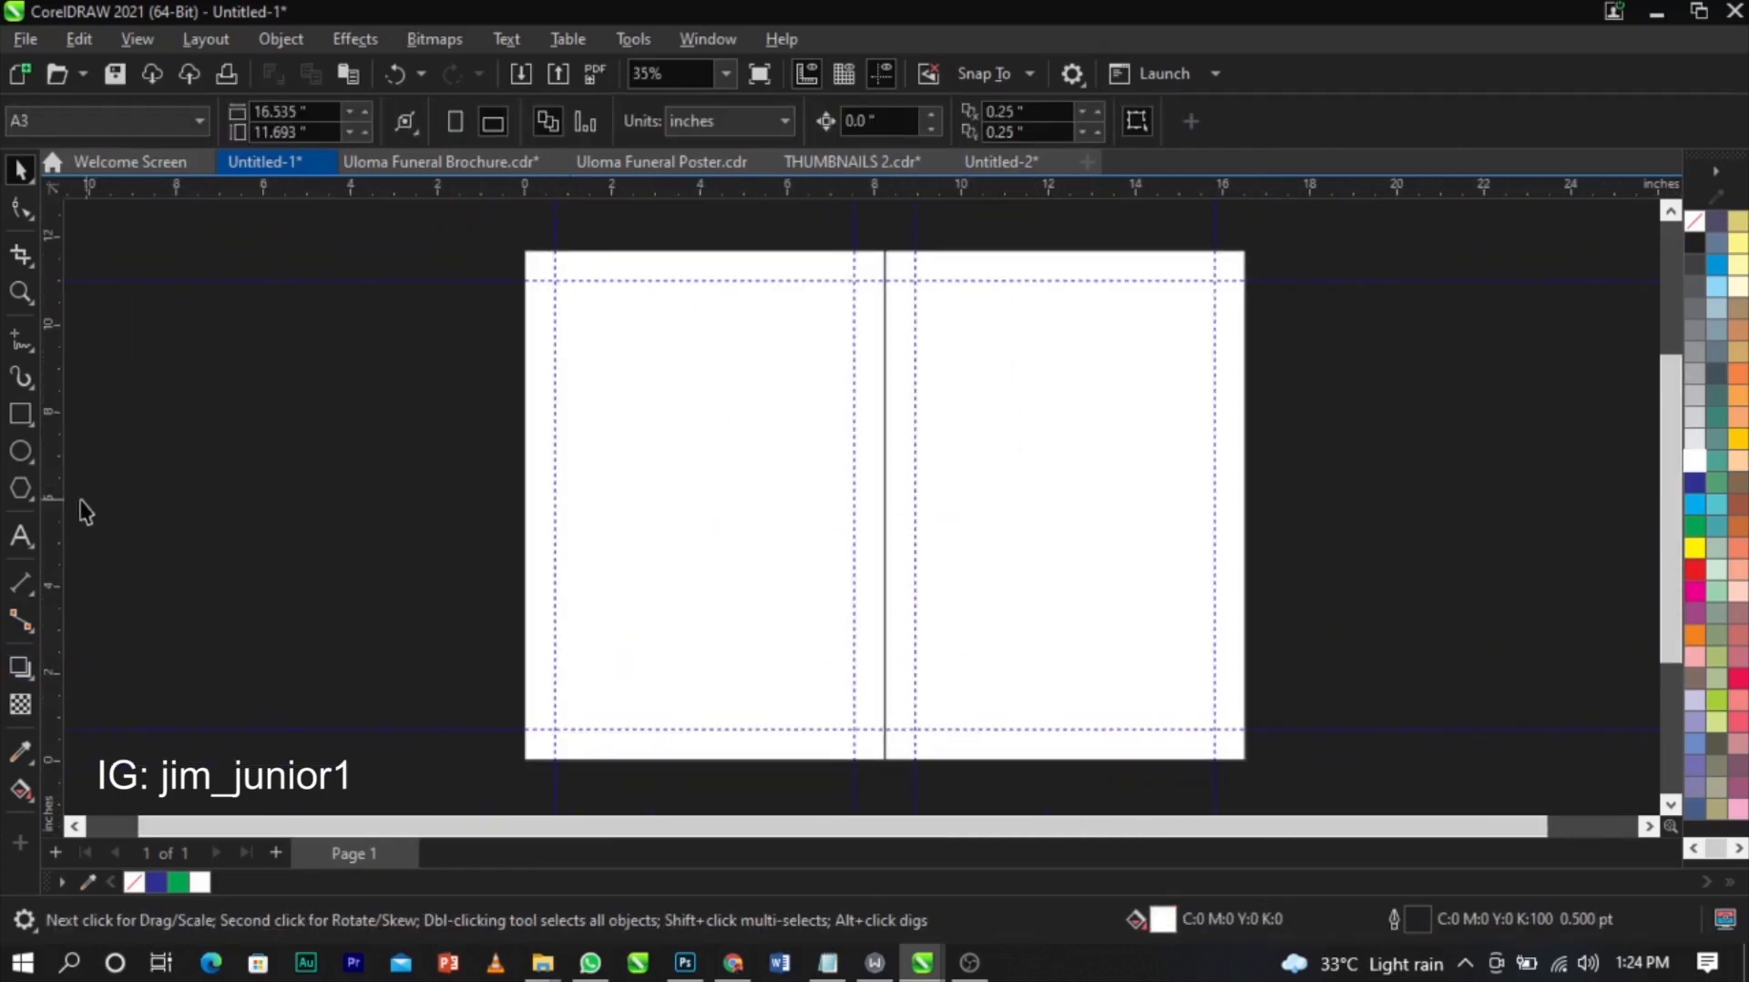
{"action": "left_click_drag", "start_coordinate": [62, 499], "coordinate": [883, 741]}
{"action": "scroll", "coordinate": [1084, 690], "scroll_direction": "down", "scroll_amount": 1}
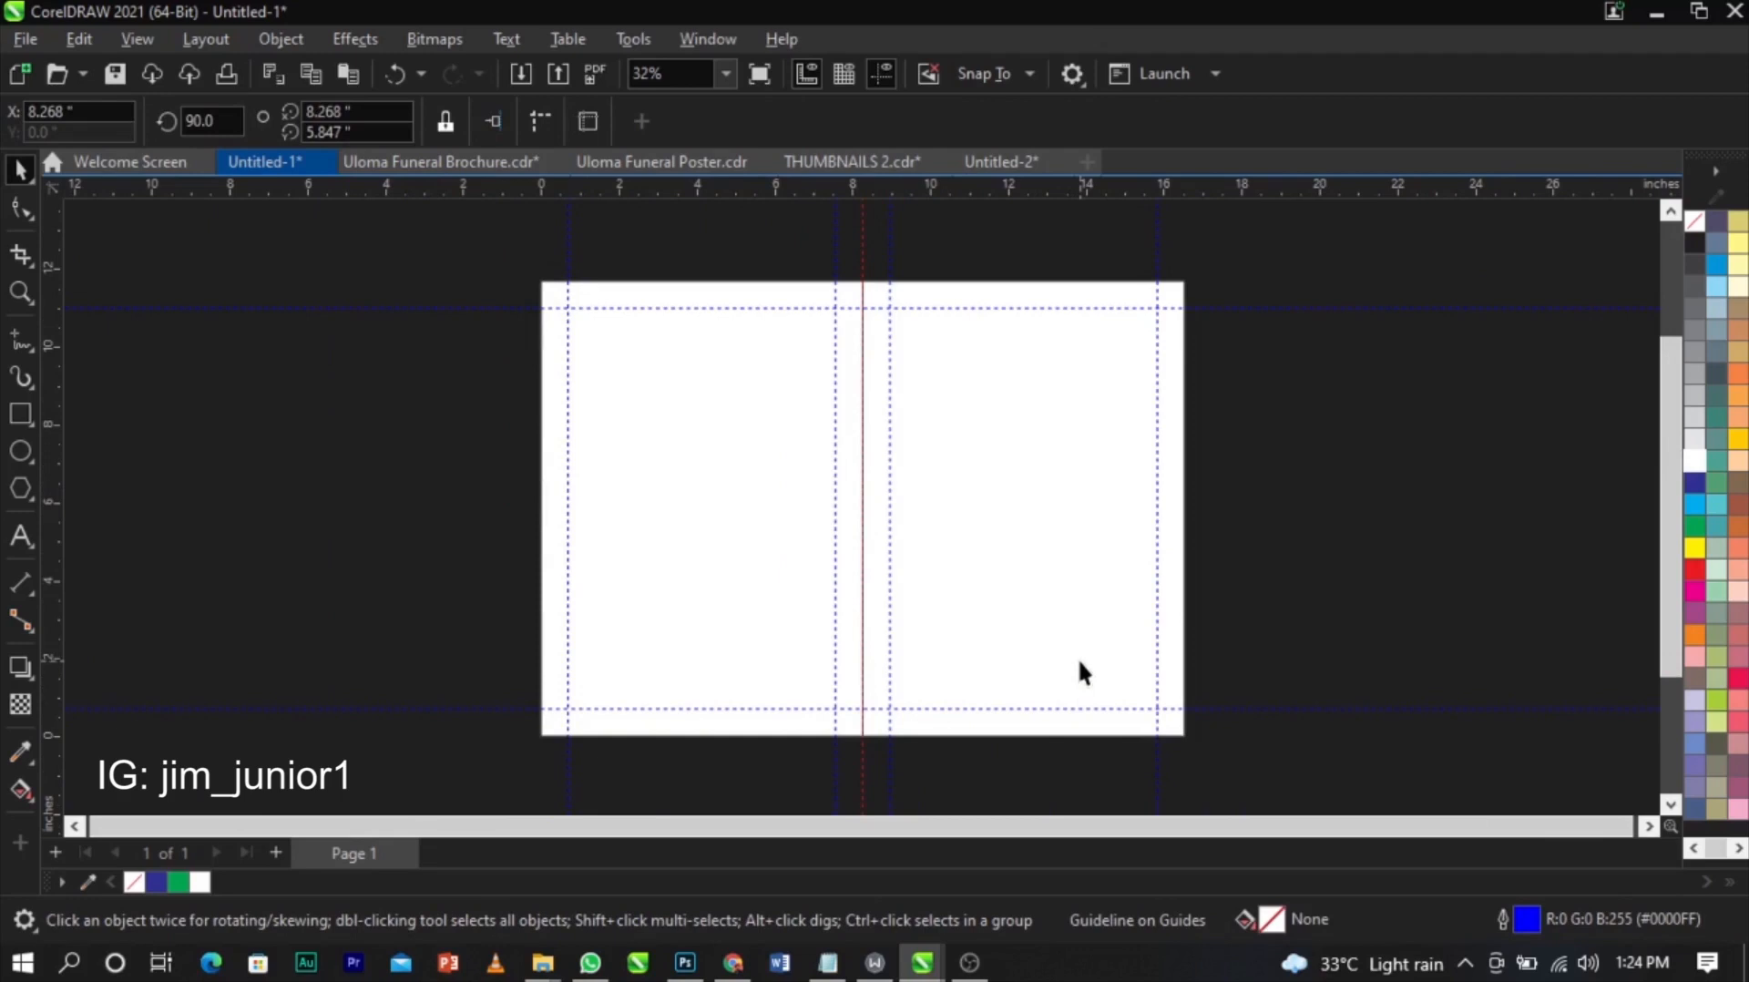
- Remove the outline from both panel rectangles
{"action": "left_click", "coordinate": [1029, 596], "text": "shift"}
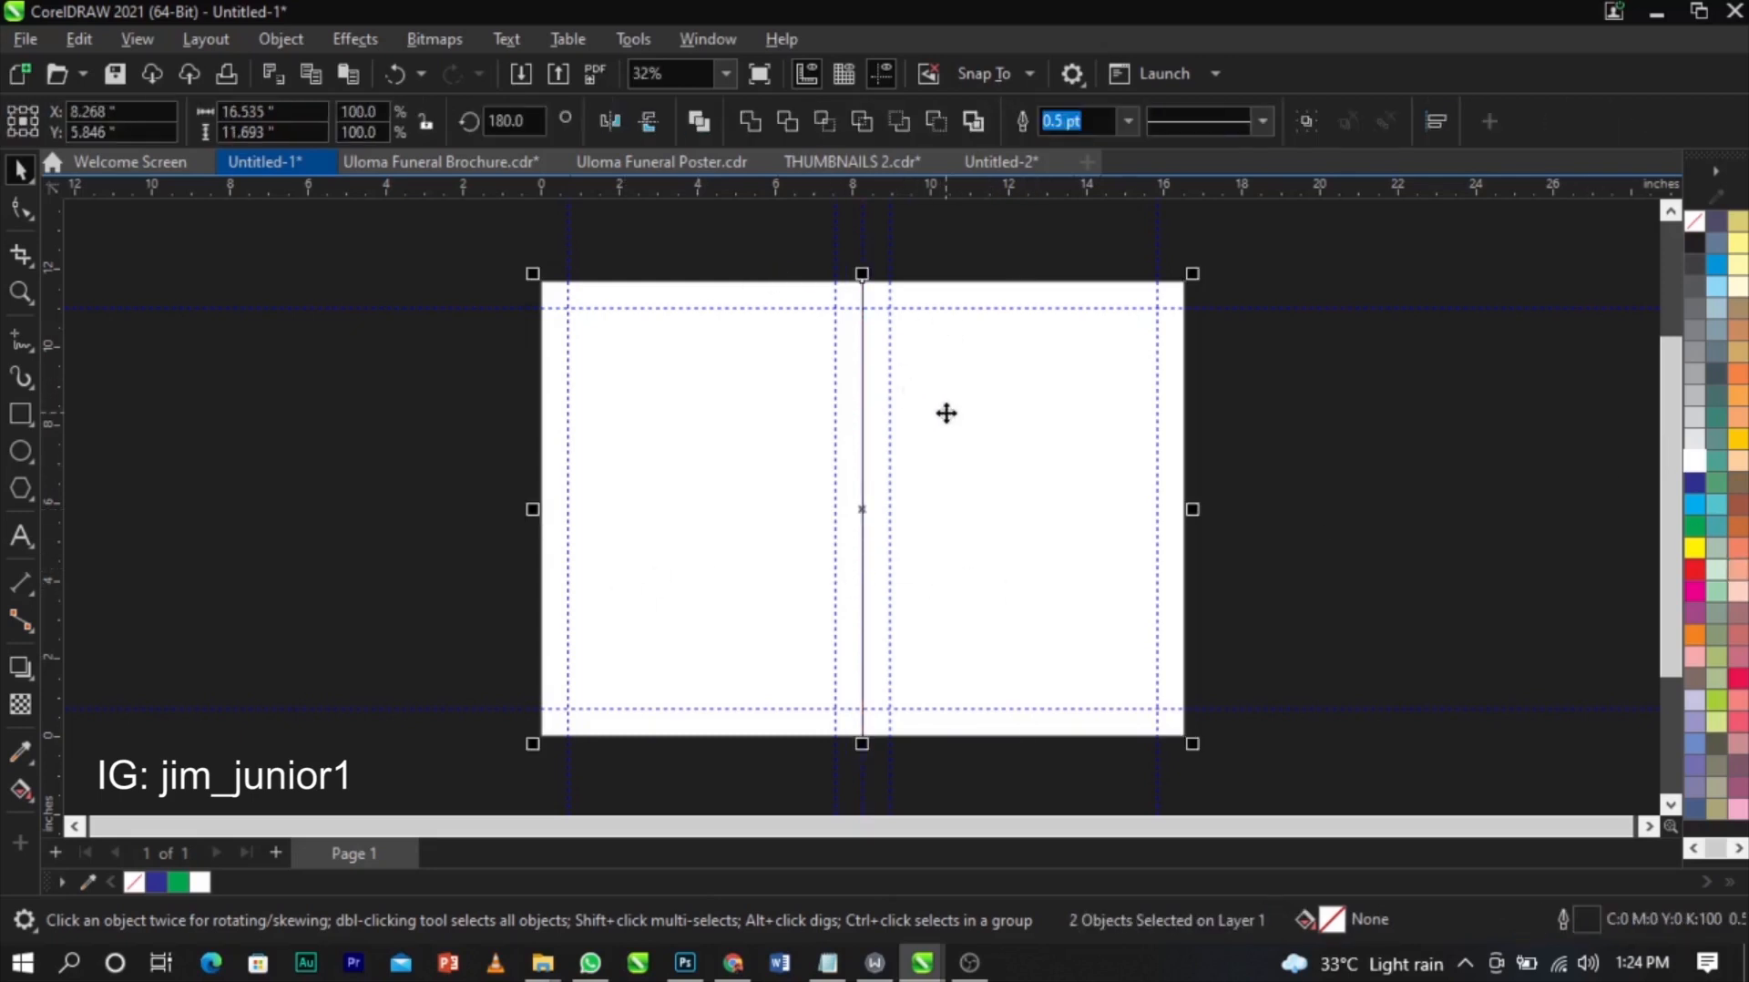
{"action": "left_click_drag", "start_coordinate": [948, 410], "coordinate": [1100, 445]}
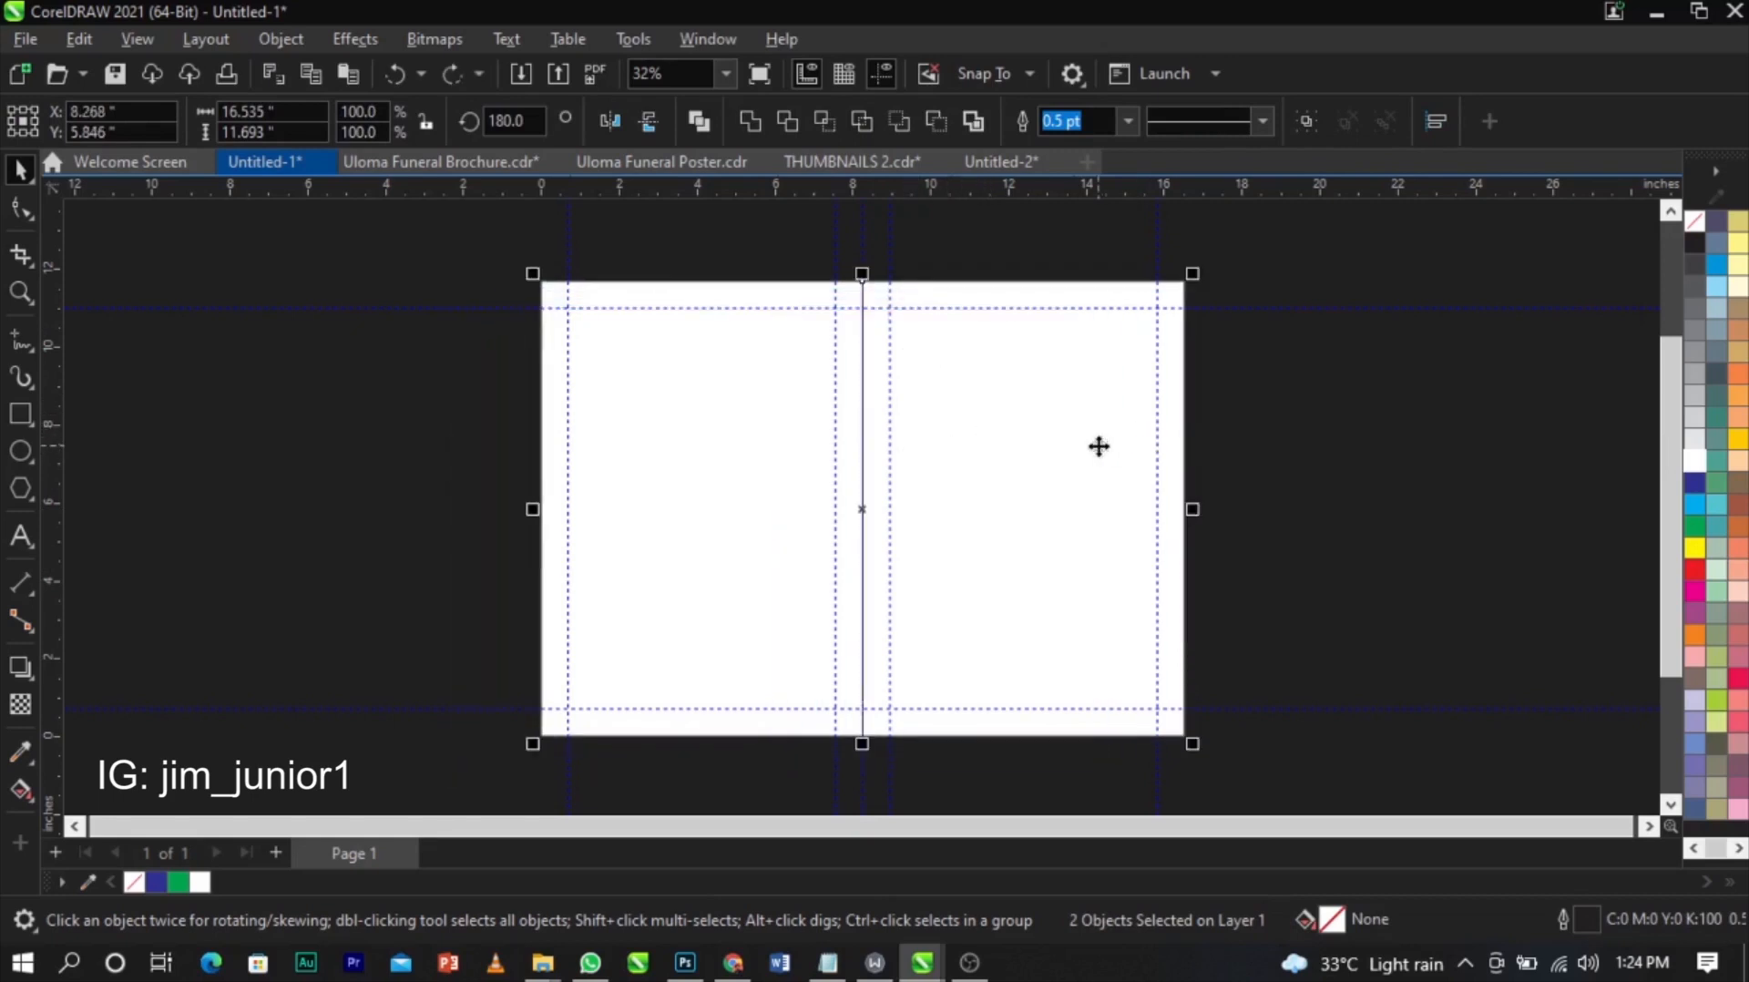
{"action": "right_click", "coordinate": [1693, 219]}
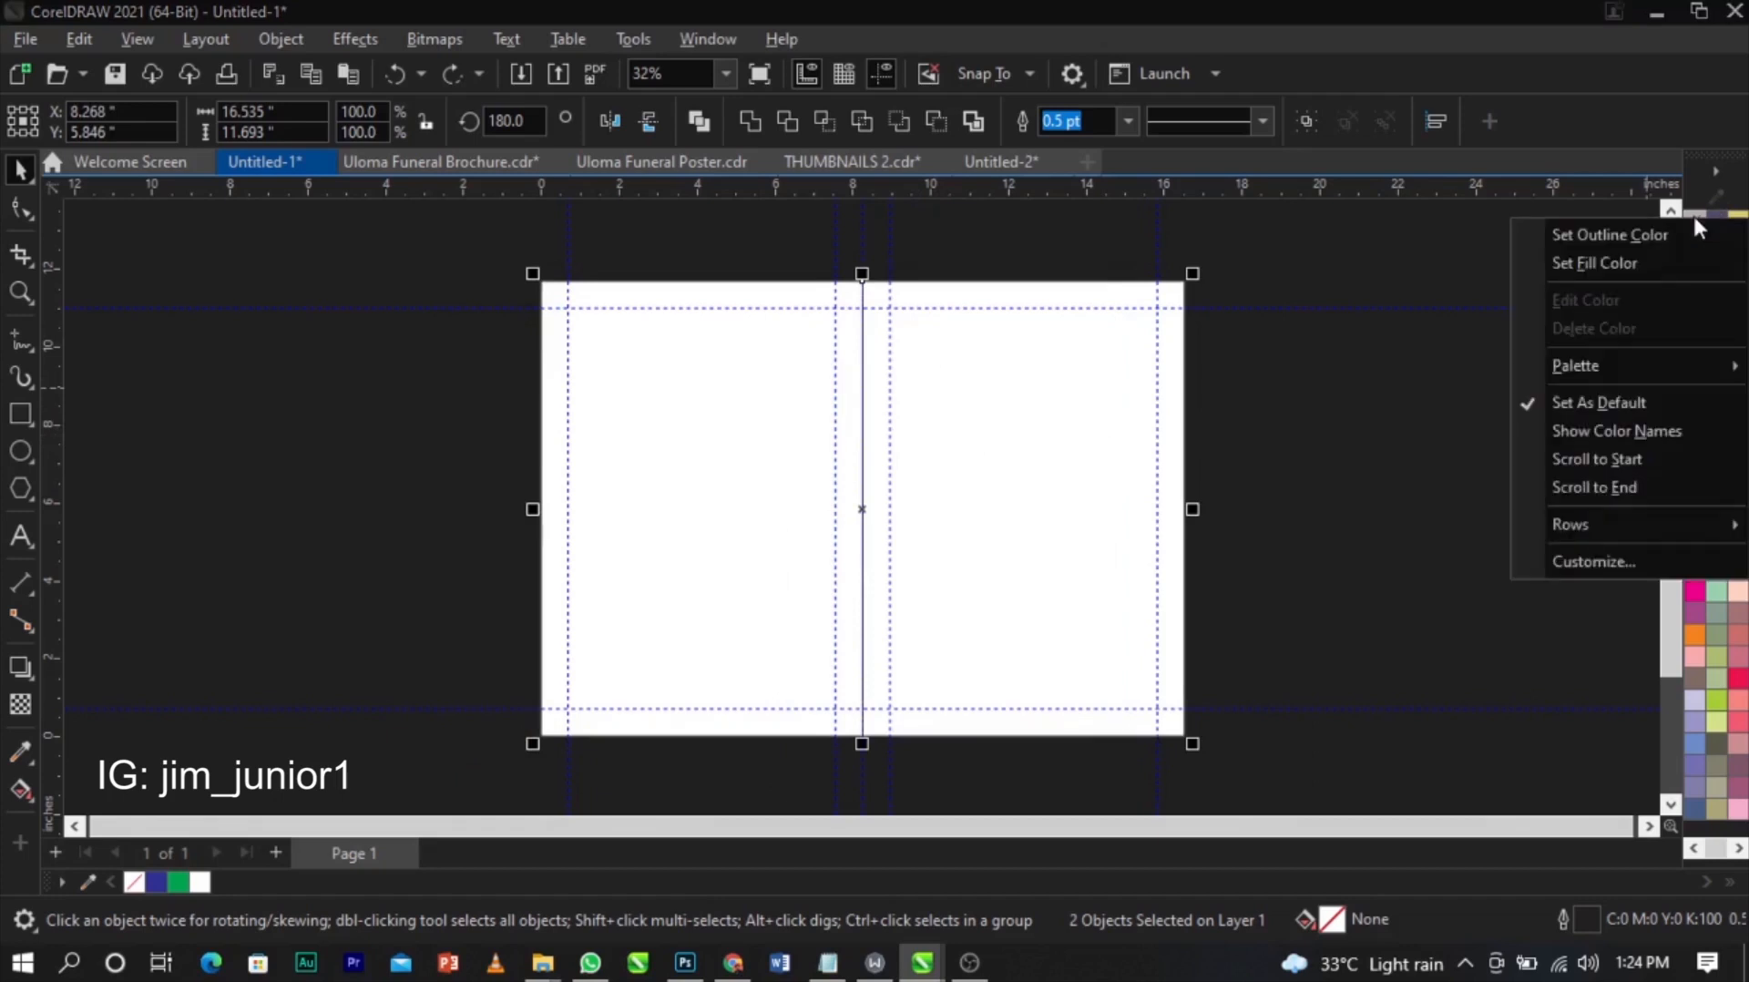
{"action": "left_click", "coordinate": [1681, 232]}
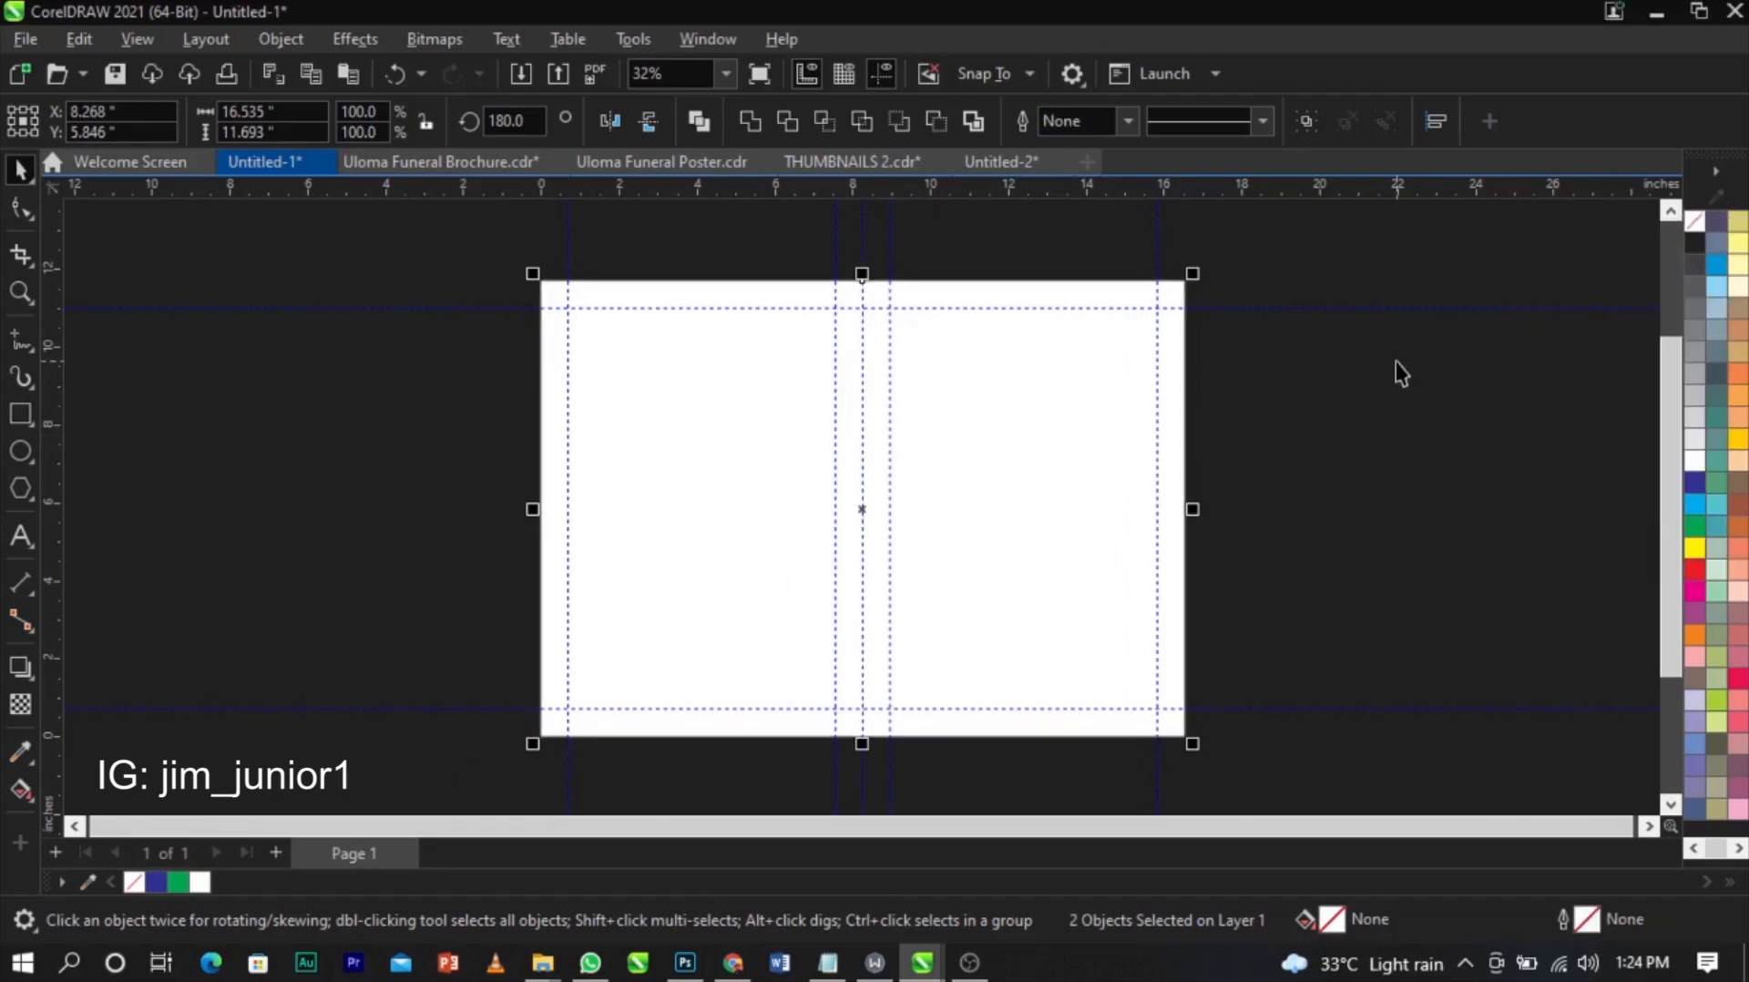
{"action": "left_click", "coordinate": [1399, 446]}
{"action": "key", "text": "shift+F4"}
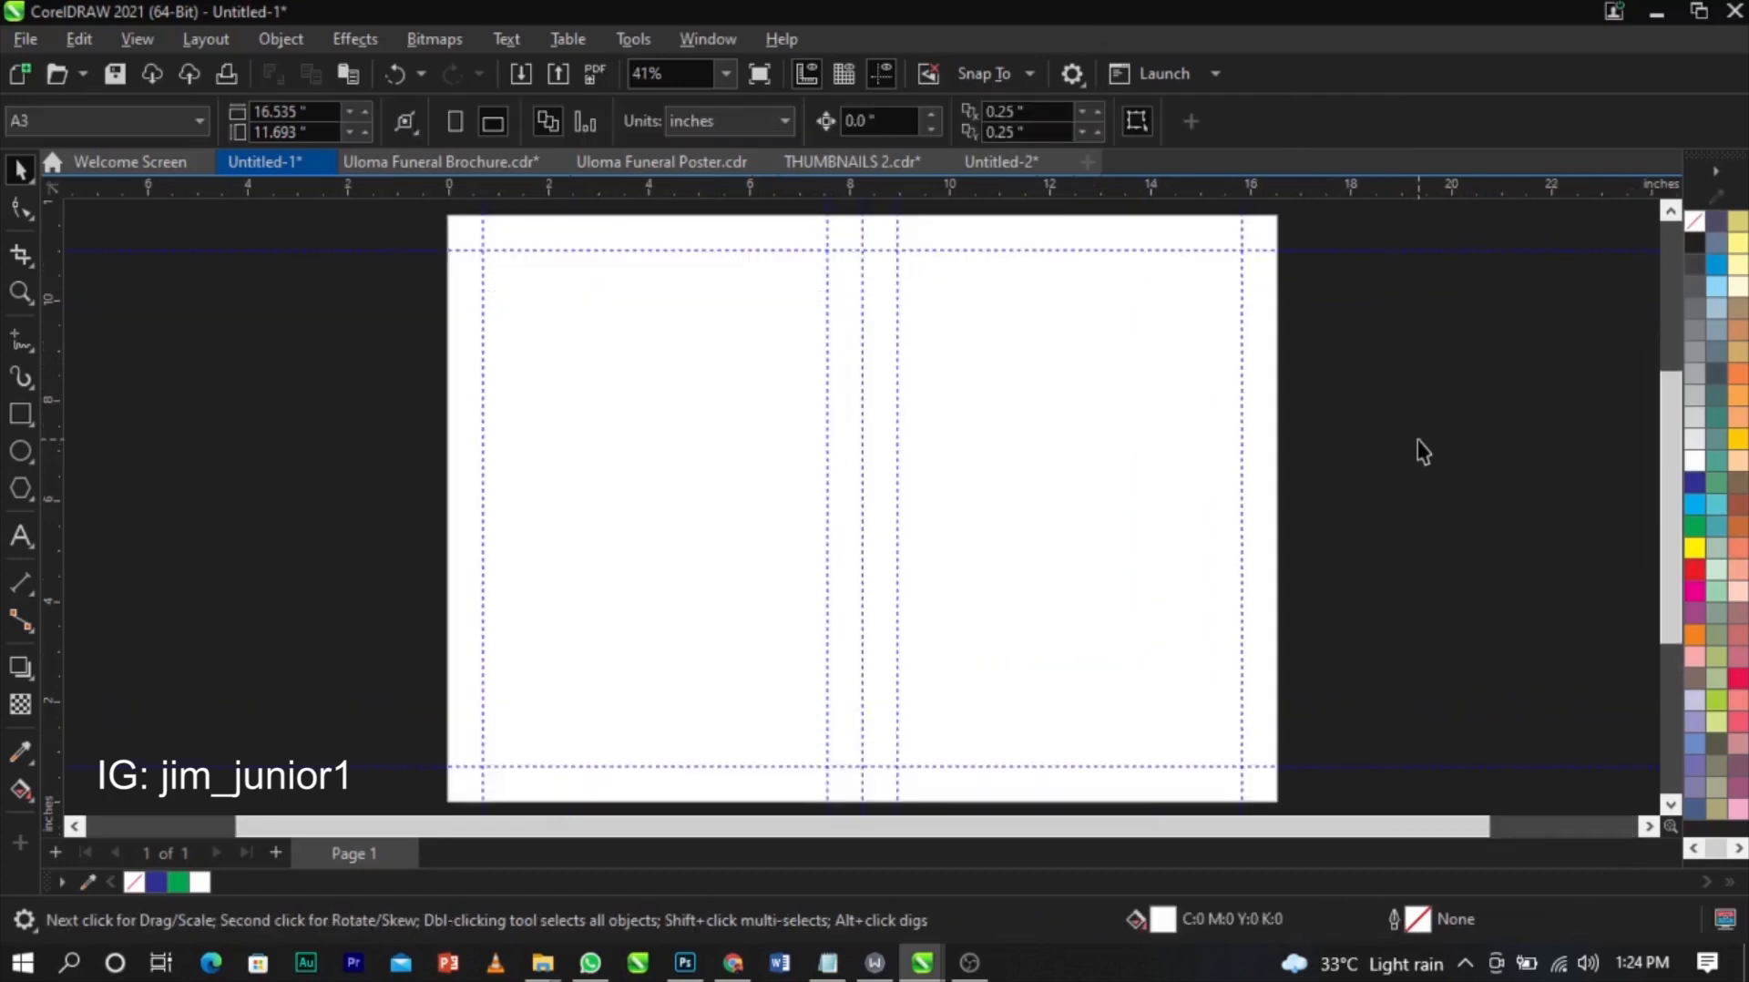
{"action": "key", "text": "F3"}
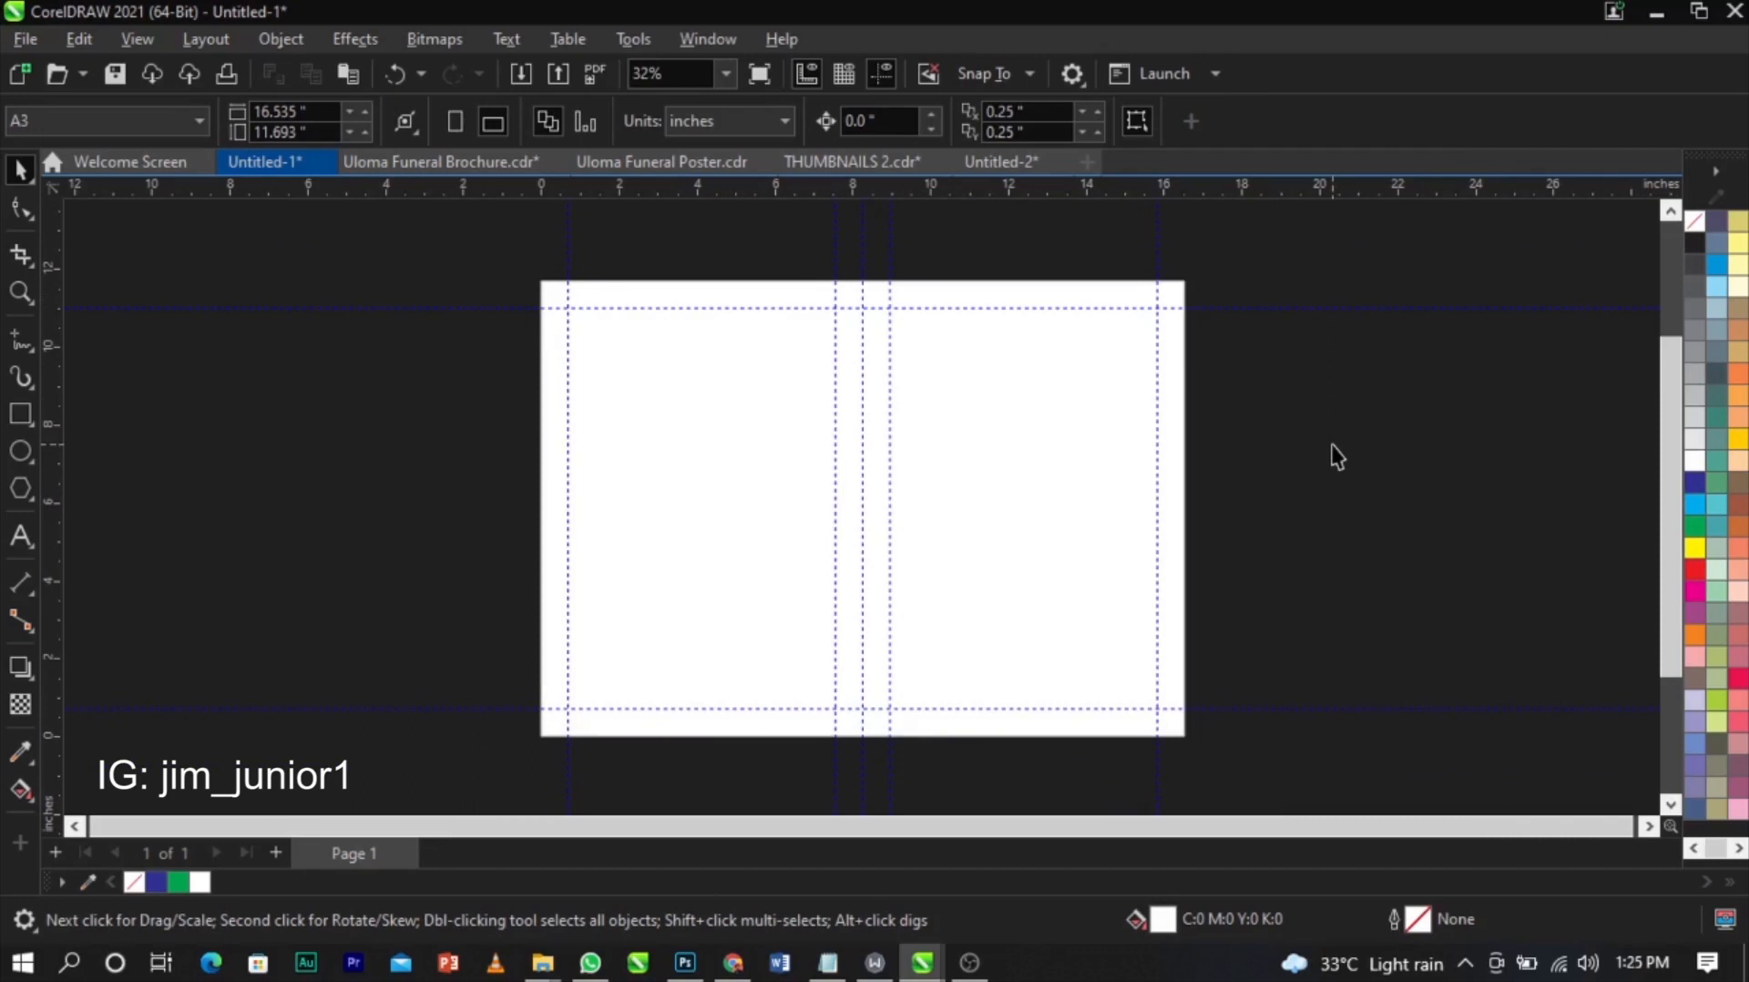
- Copy all objects from the open funeral poster document and paste them into Untitled-1
{"action": "left_click", "coordinate": [663, 167]}
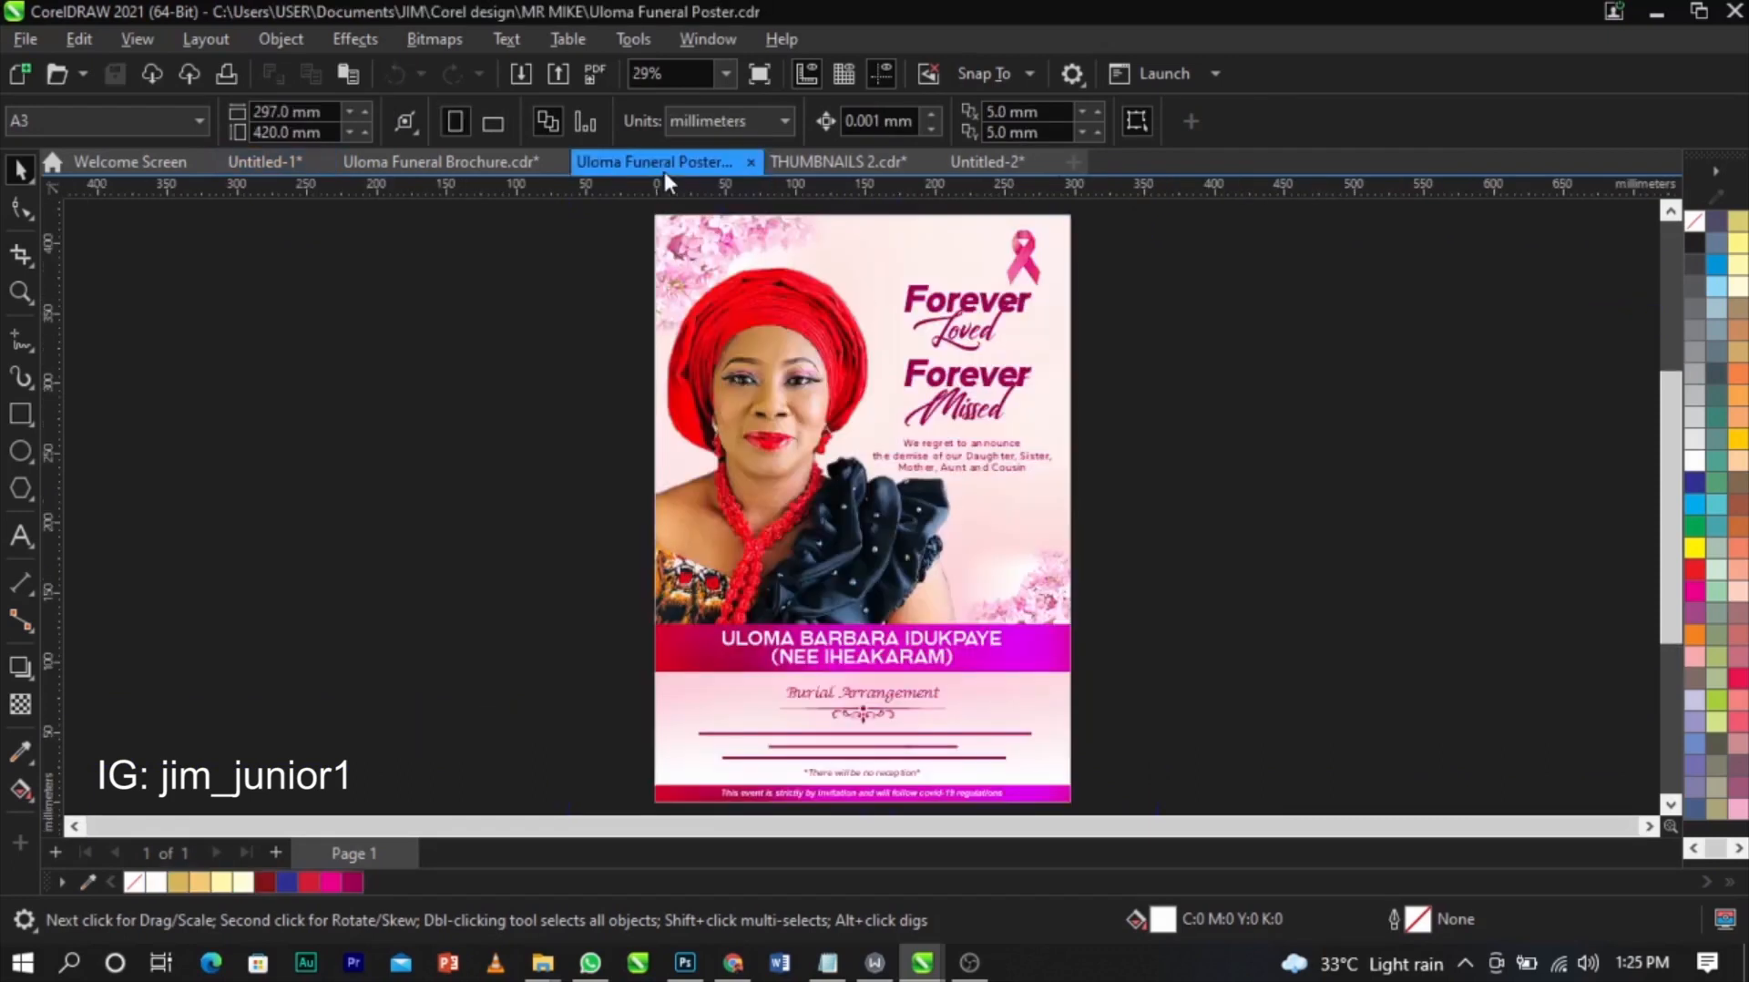
{"action": "key", "text": "ctrl+a"}
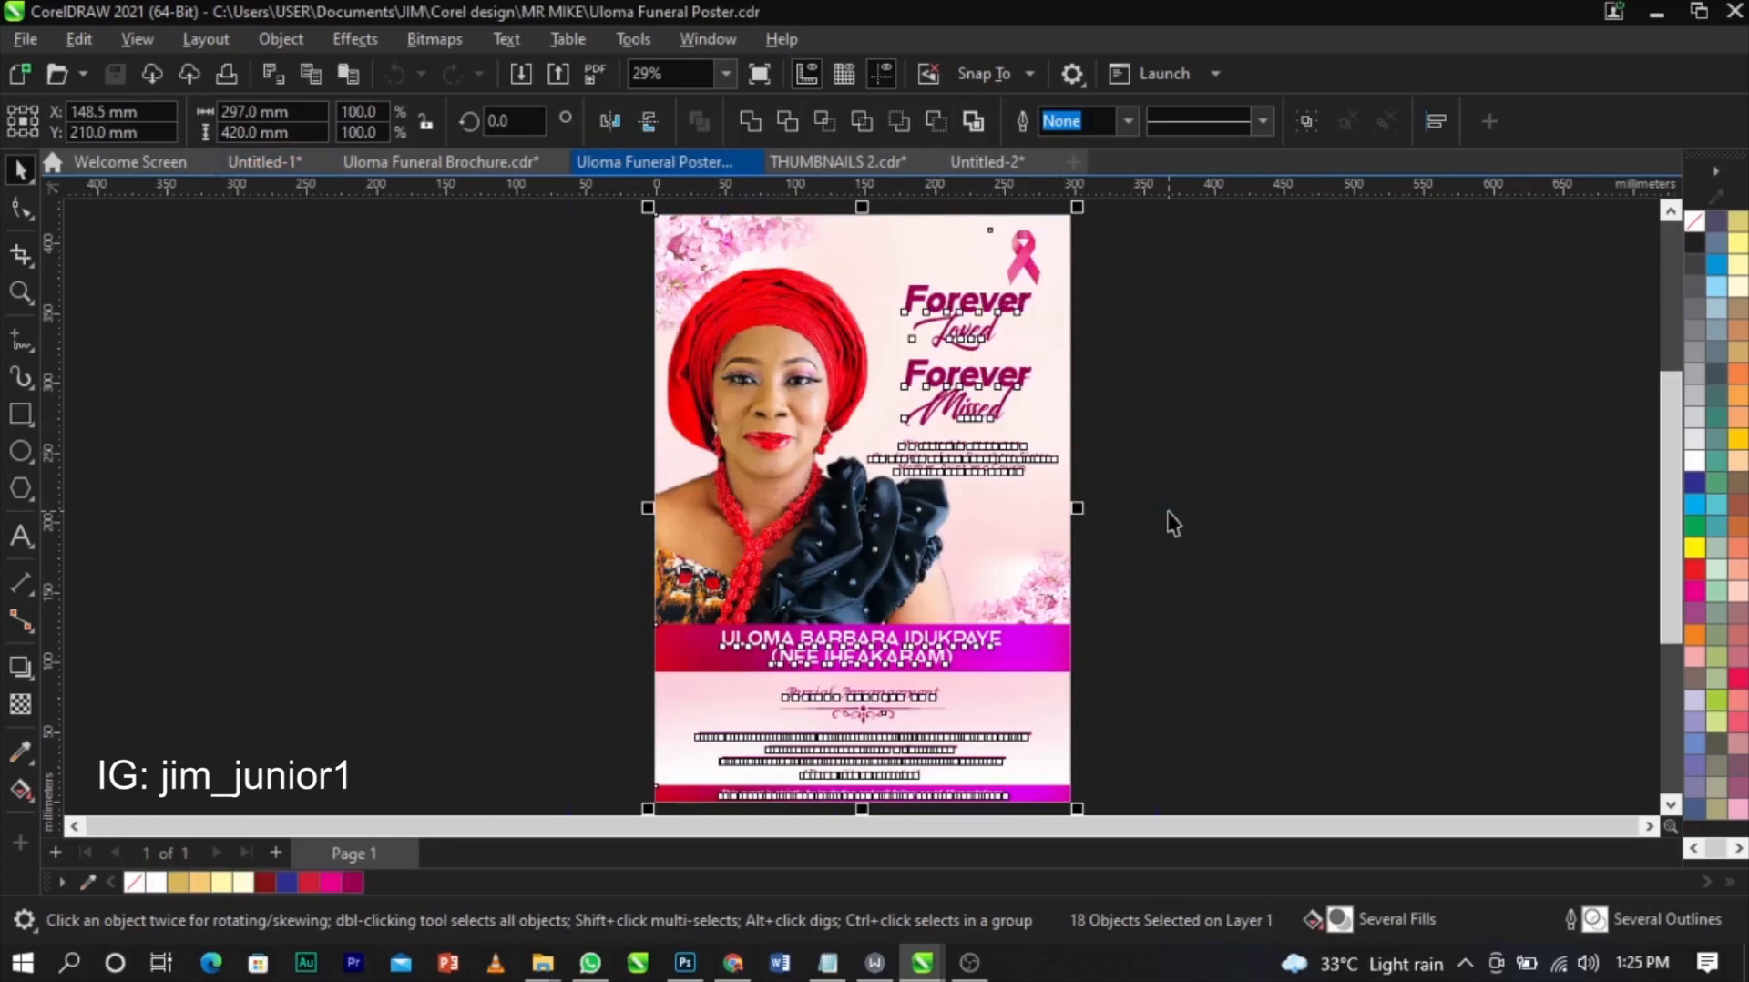
{"action": "left_click", "coordinate": [255, 163]}
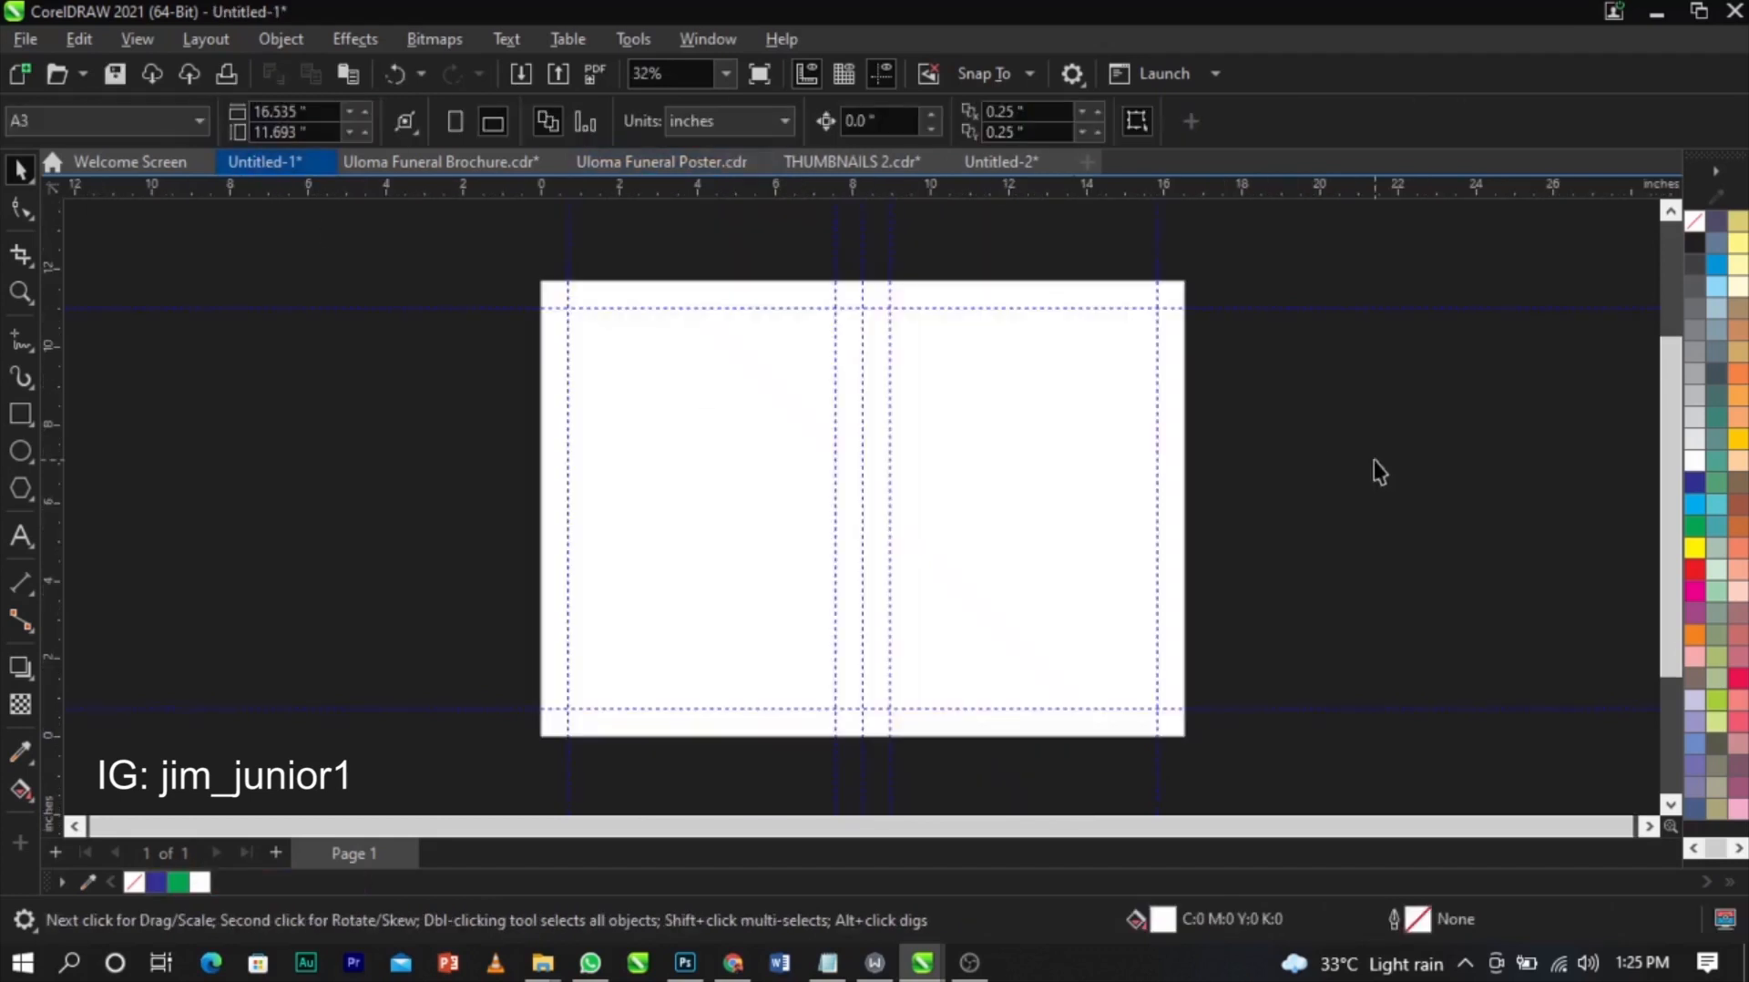
{"action": "key", "text": "ctrl+v"}
- Move the pasted poster beside the page's left edge and scale it to about 89.7%
{"action": "scroll", "coordinate": [1002, 483], "scroll_direction": "down", "scroll_amount": 2}
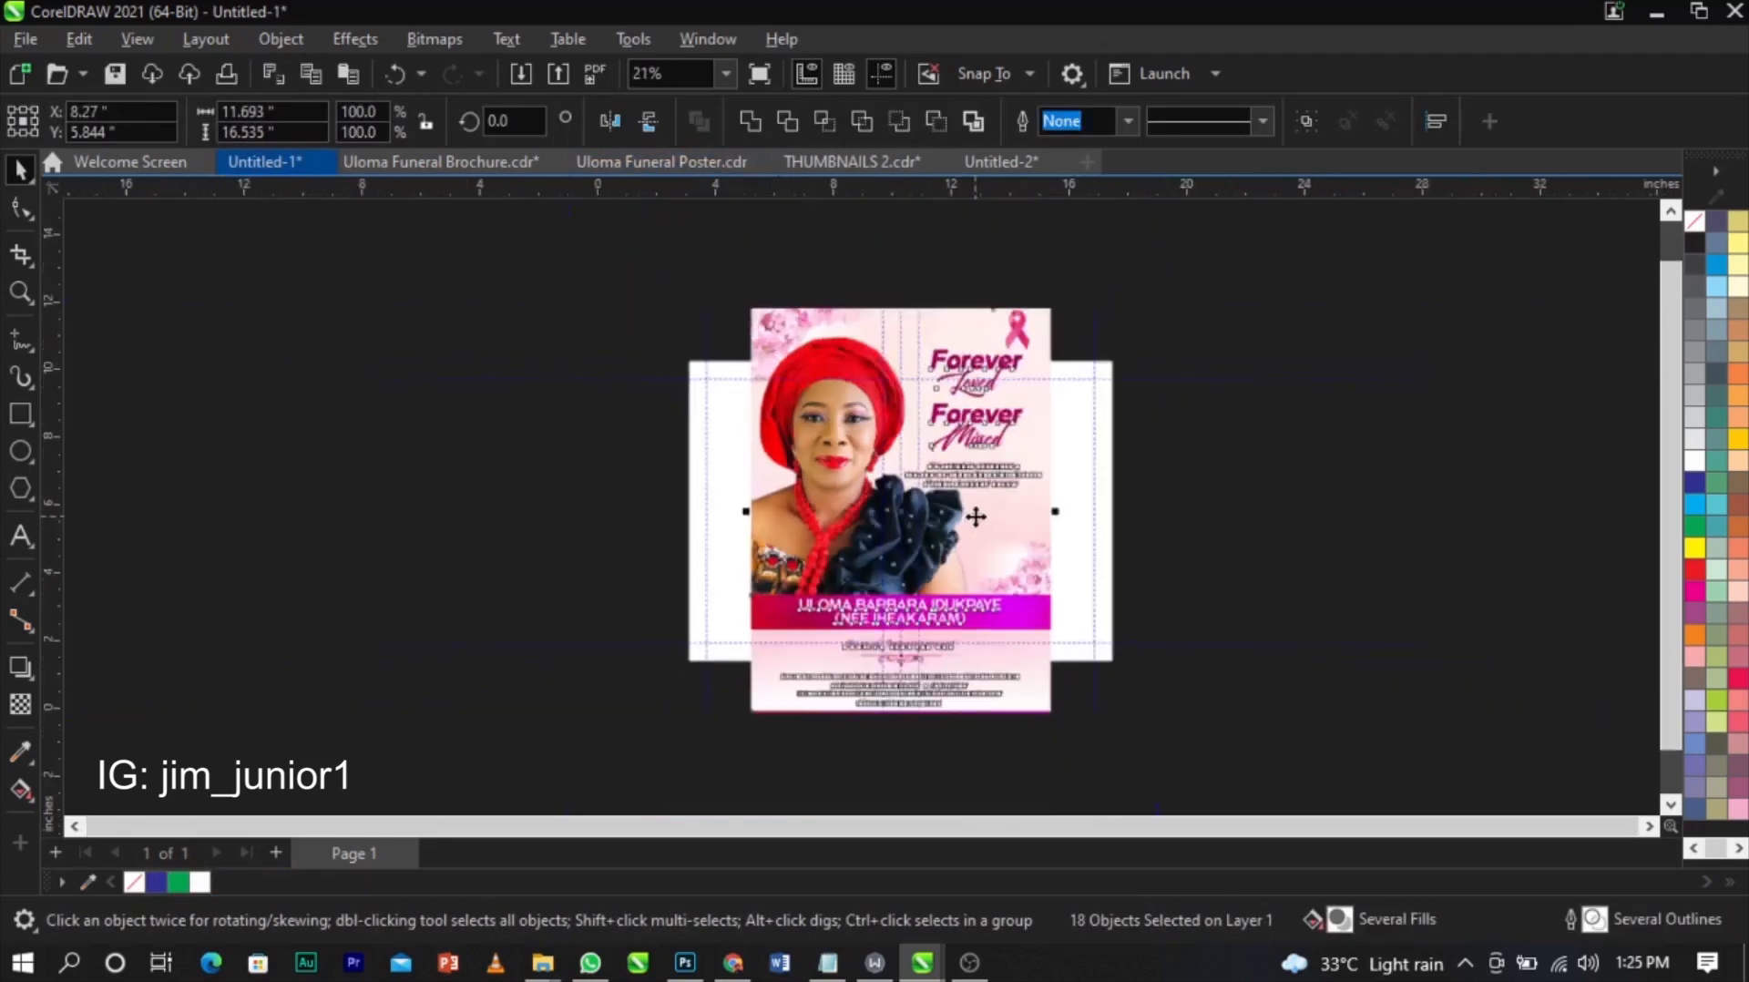
{"action": "left_click_drag", "start_coordinate": [892, 469], "coordinate": [718, 346]}
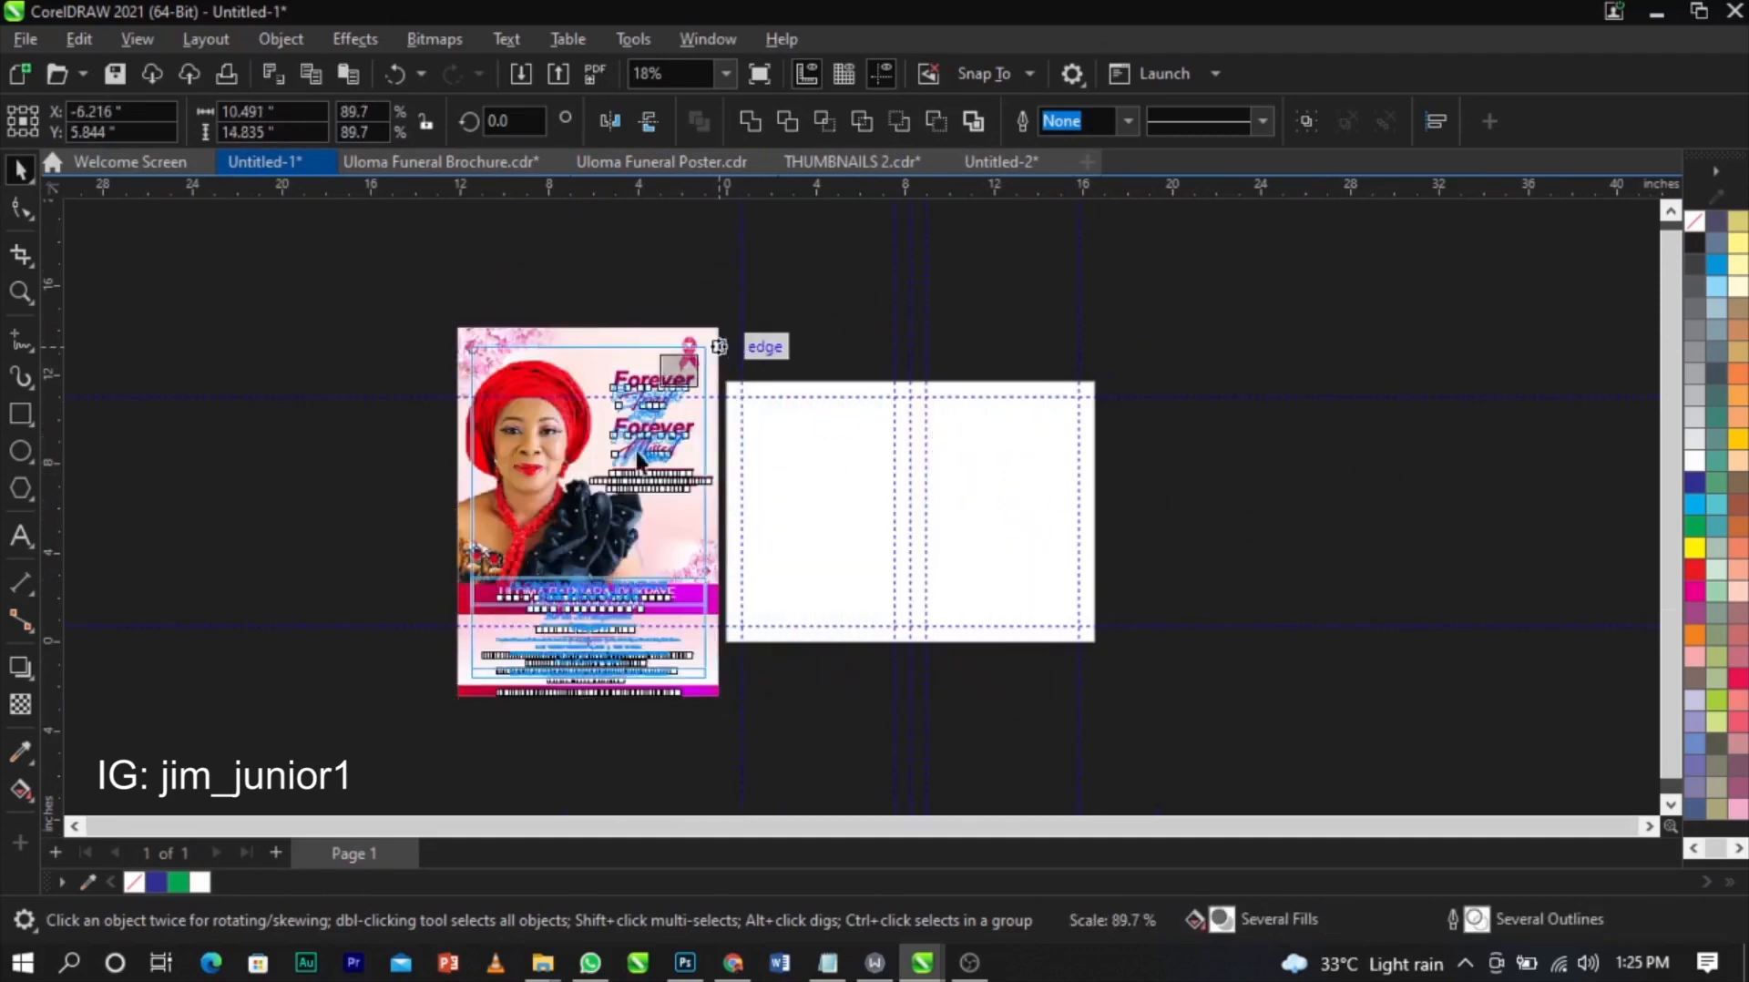
{"action": "key", "text": "z"}
{"action": "left_click_drag", "start_coordinate": [407, 306], "coordinate": [1332, 736]}
{"action": "key", "text": "space"}
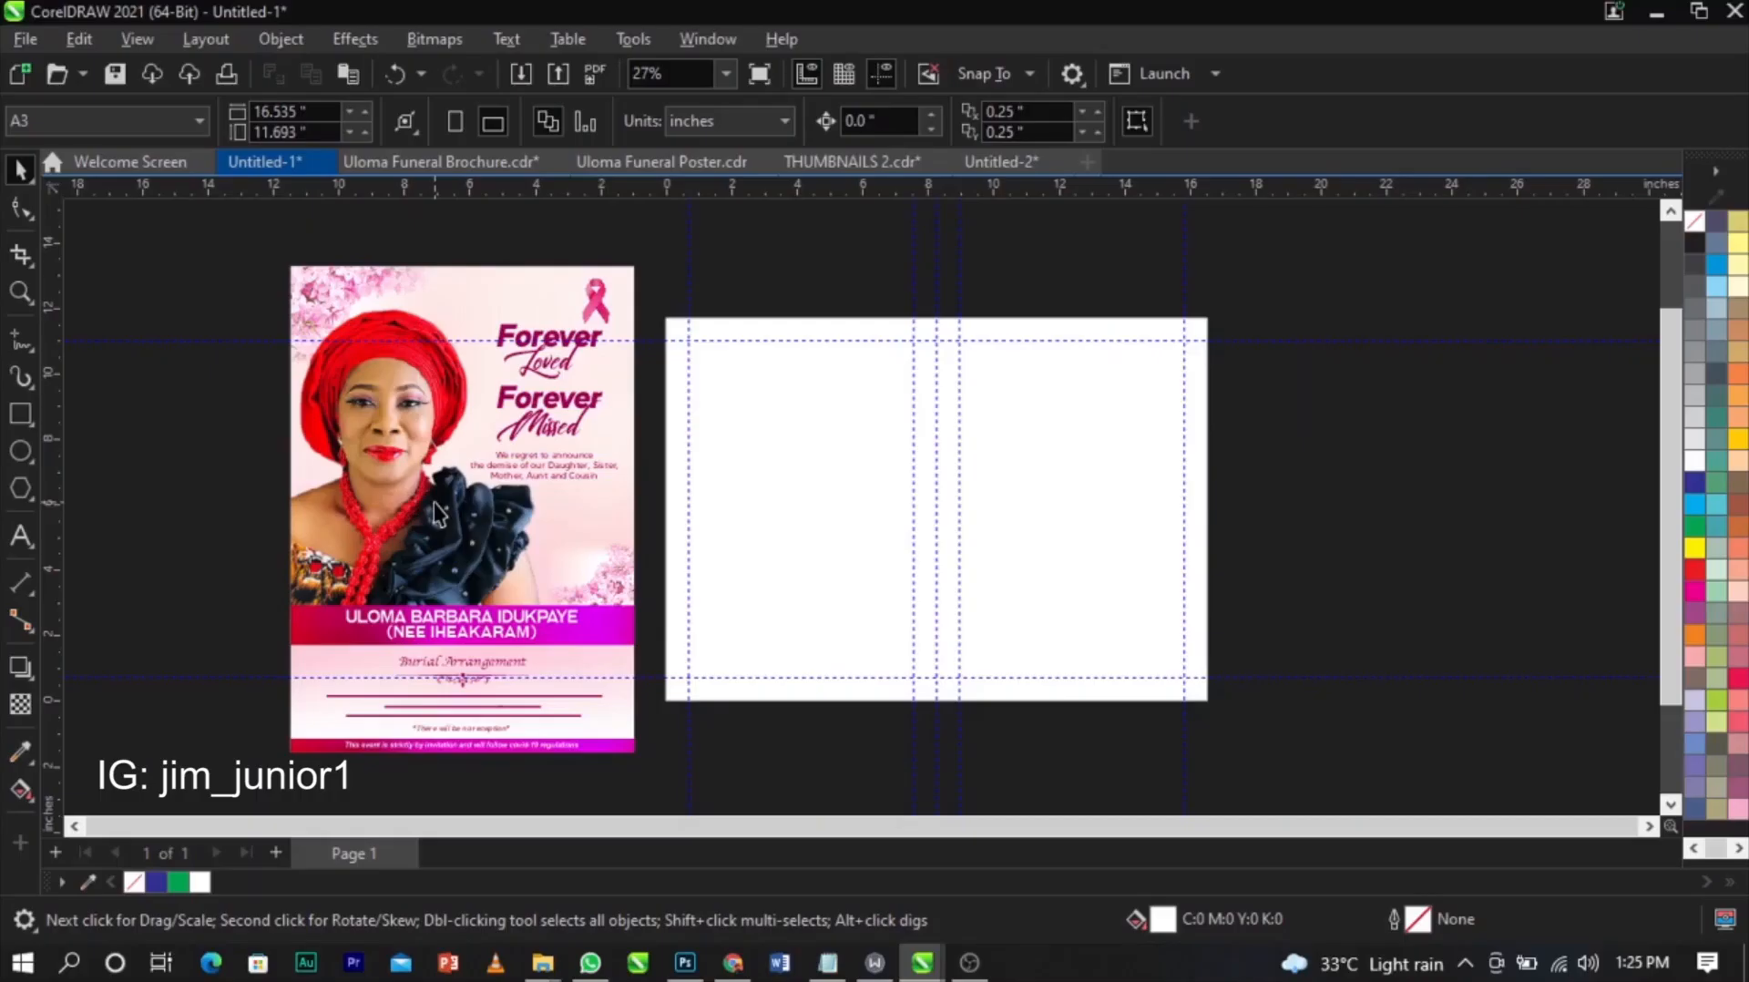
- Copy the blurred pink background bitmap out of the poster's PowerClip and place the copy beside the page's right edge
{"action": "left_click", "coordinate": [433, 503]}
{"action": "right_click", "coordinate": [433, 500]}
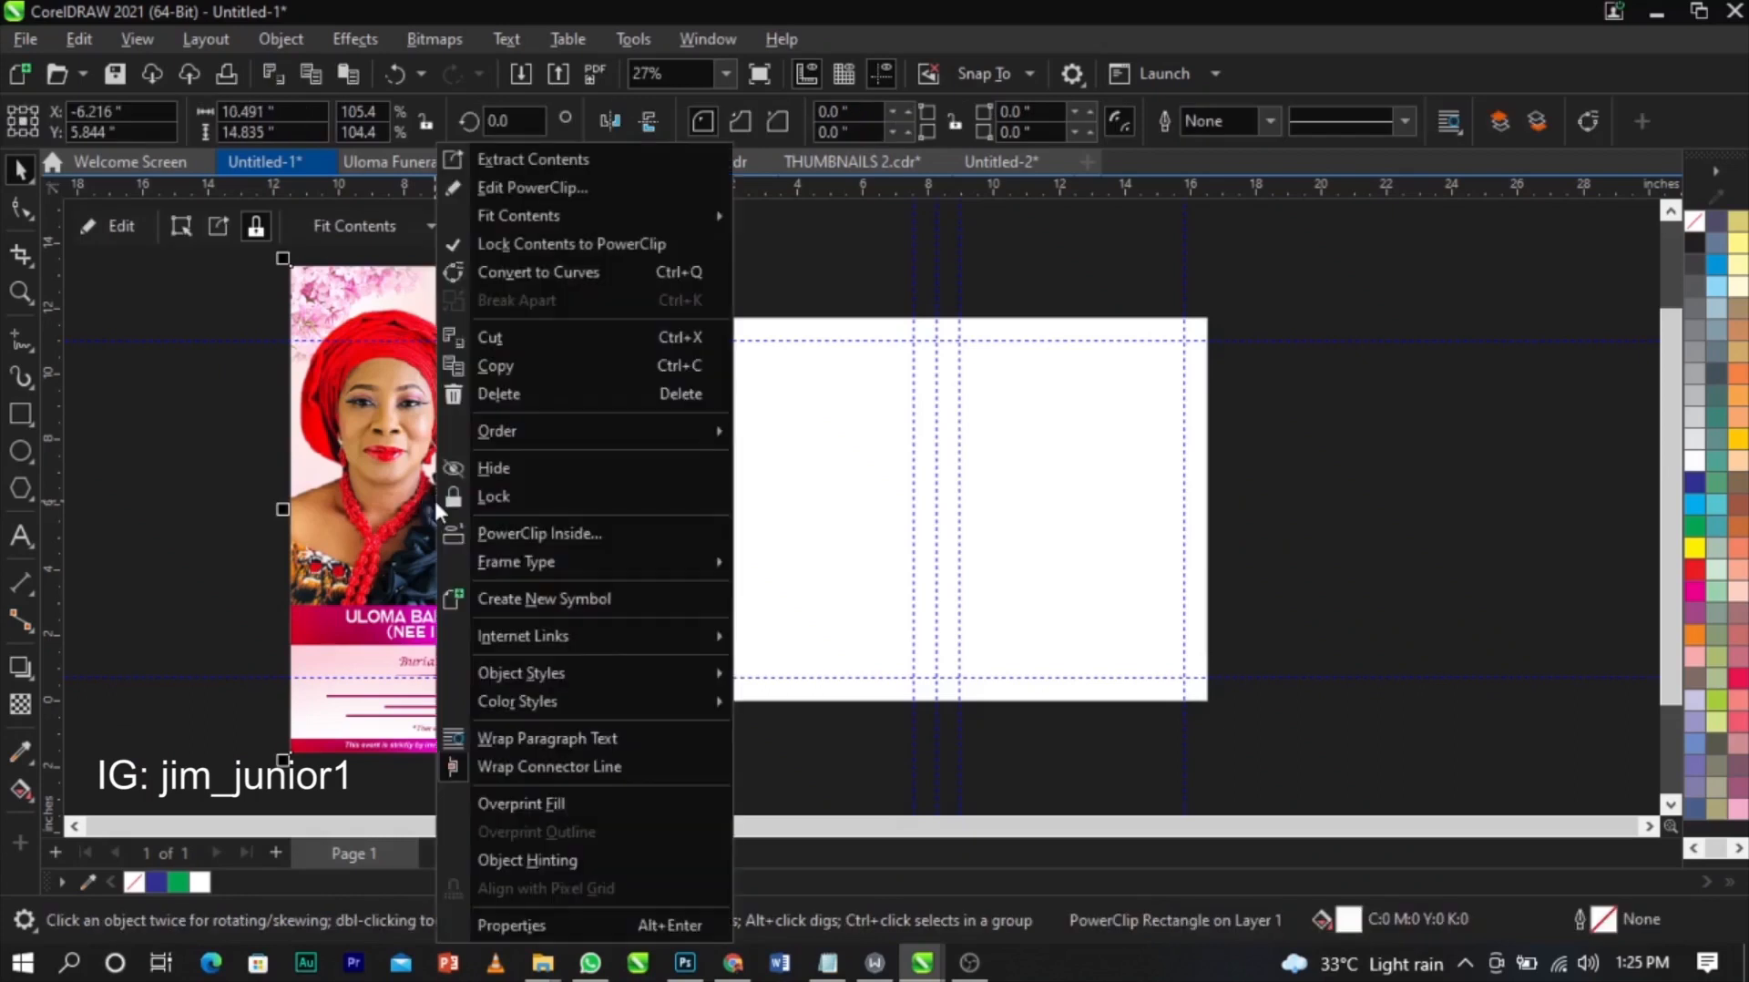
{"action": "left_click", "coordinate": [496, 187]}
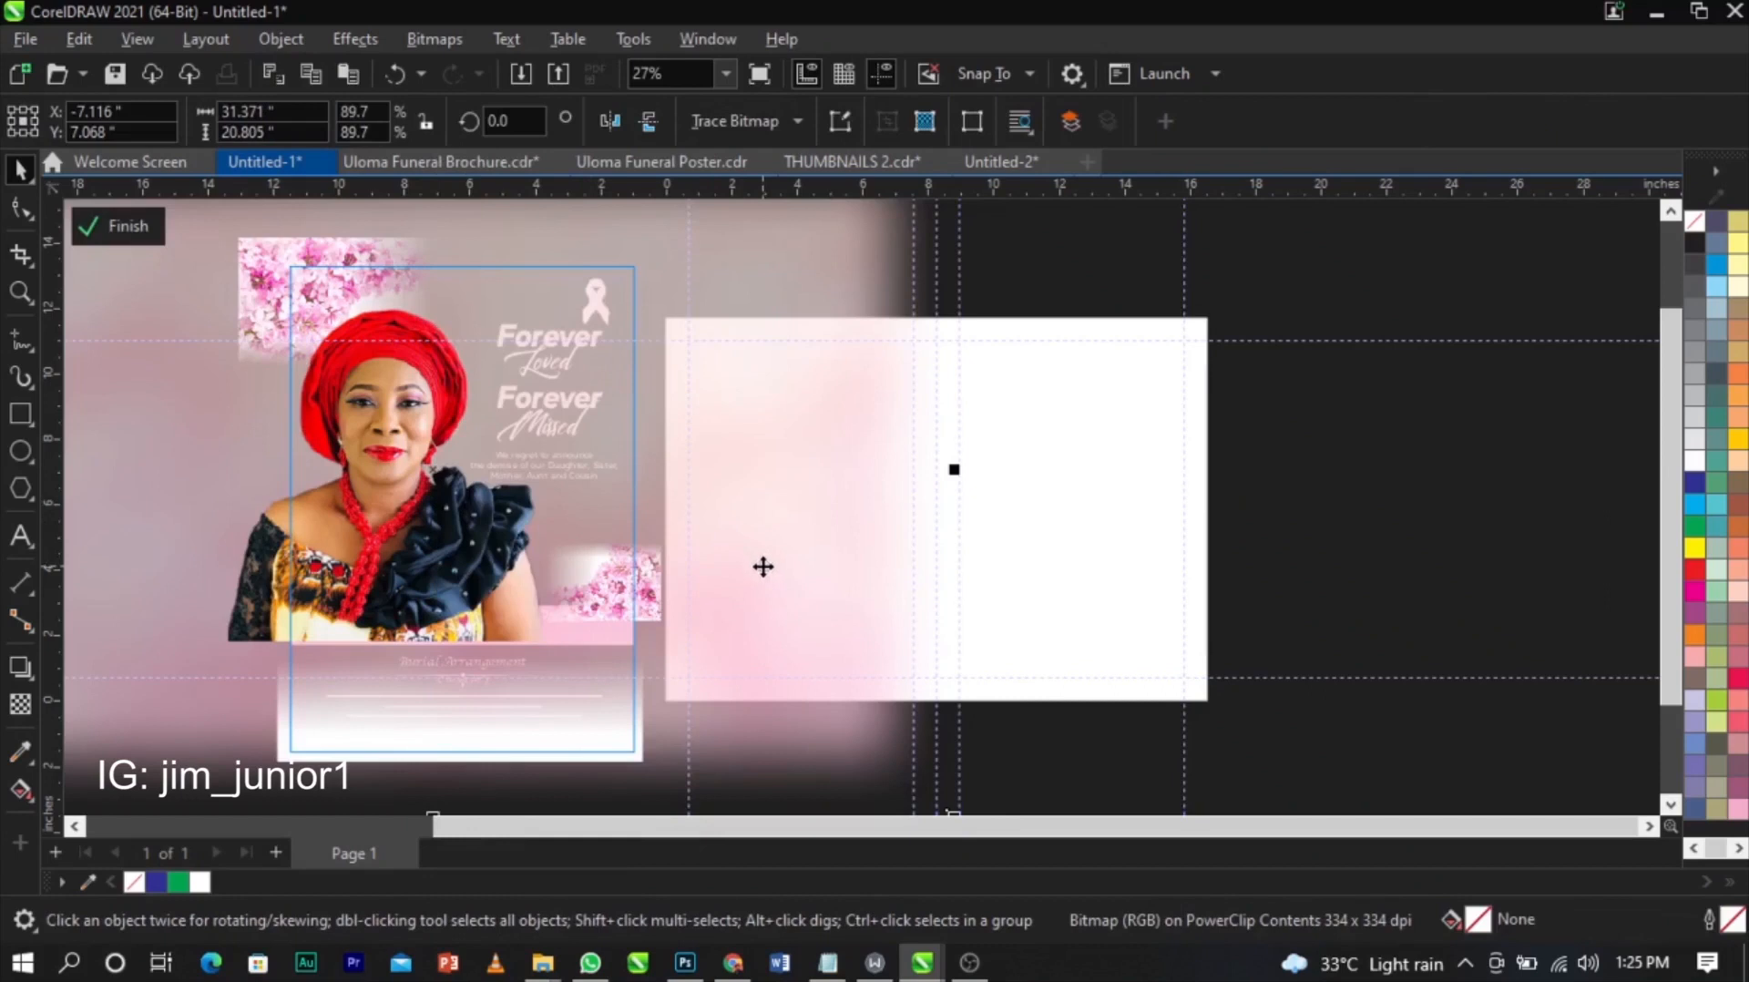
{"action": "left_click", "coordinate": [1370, 563], "text": "ctrl"}
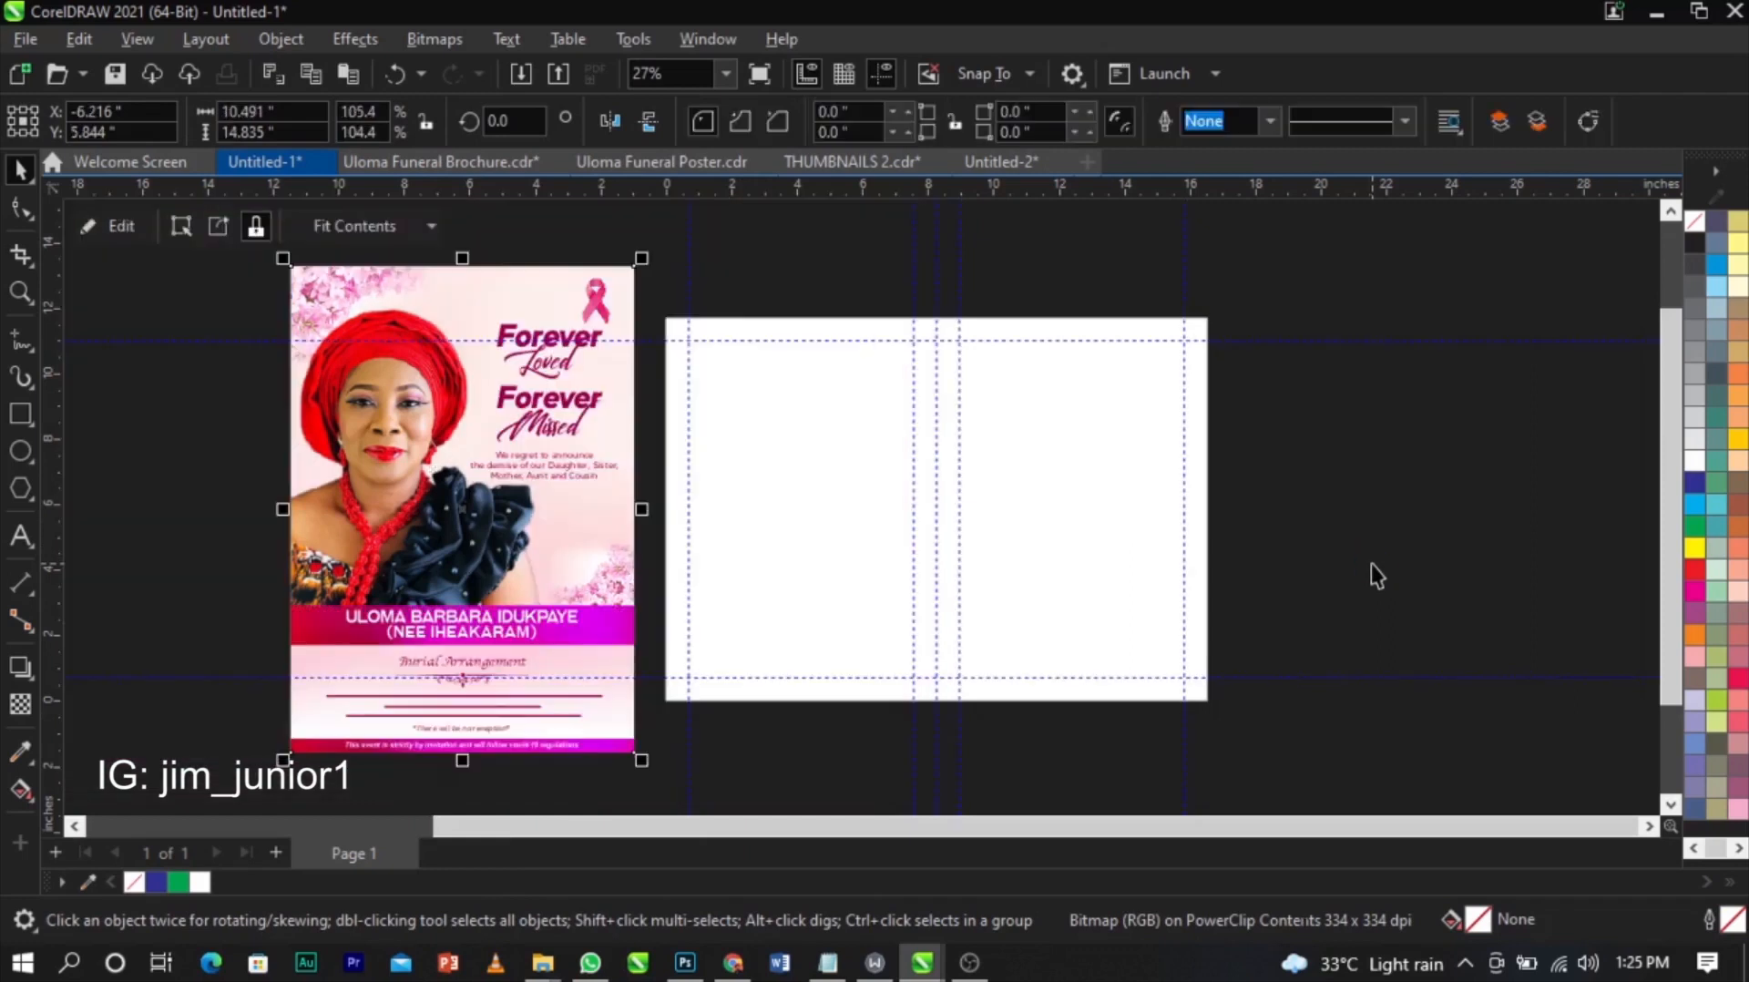
{"action": "key", "text": "ctrl+v"}
{"action": "left_click_drag", "start_coordinate": [124, 529], "coordinate": [1385, 593]}
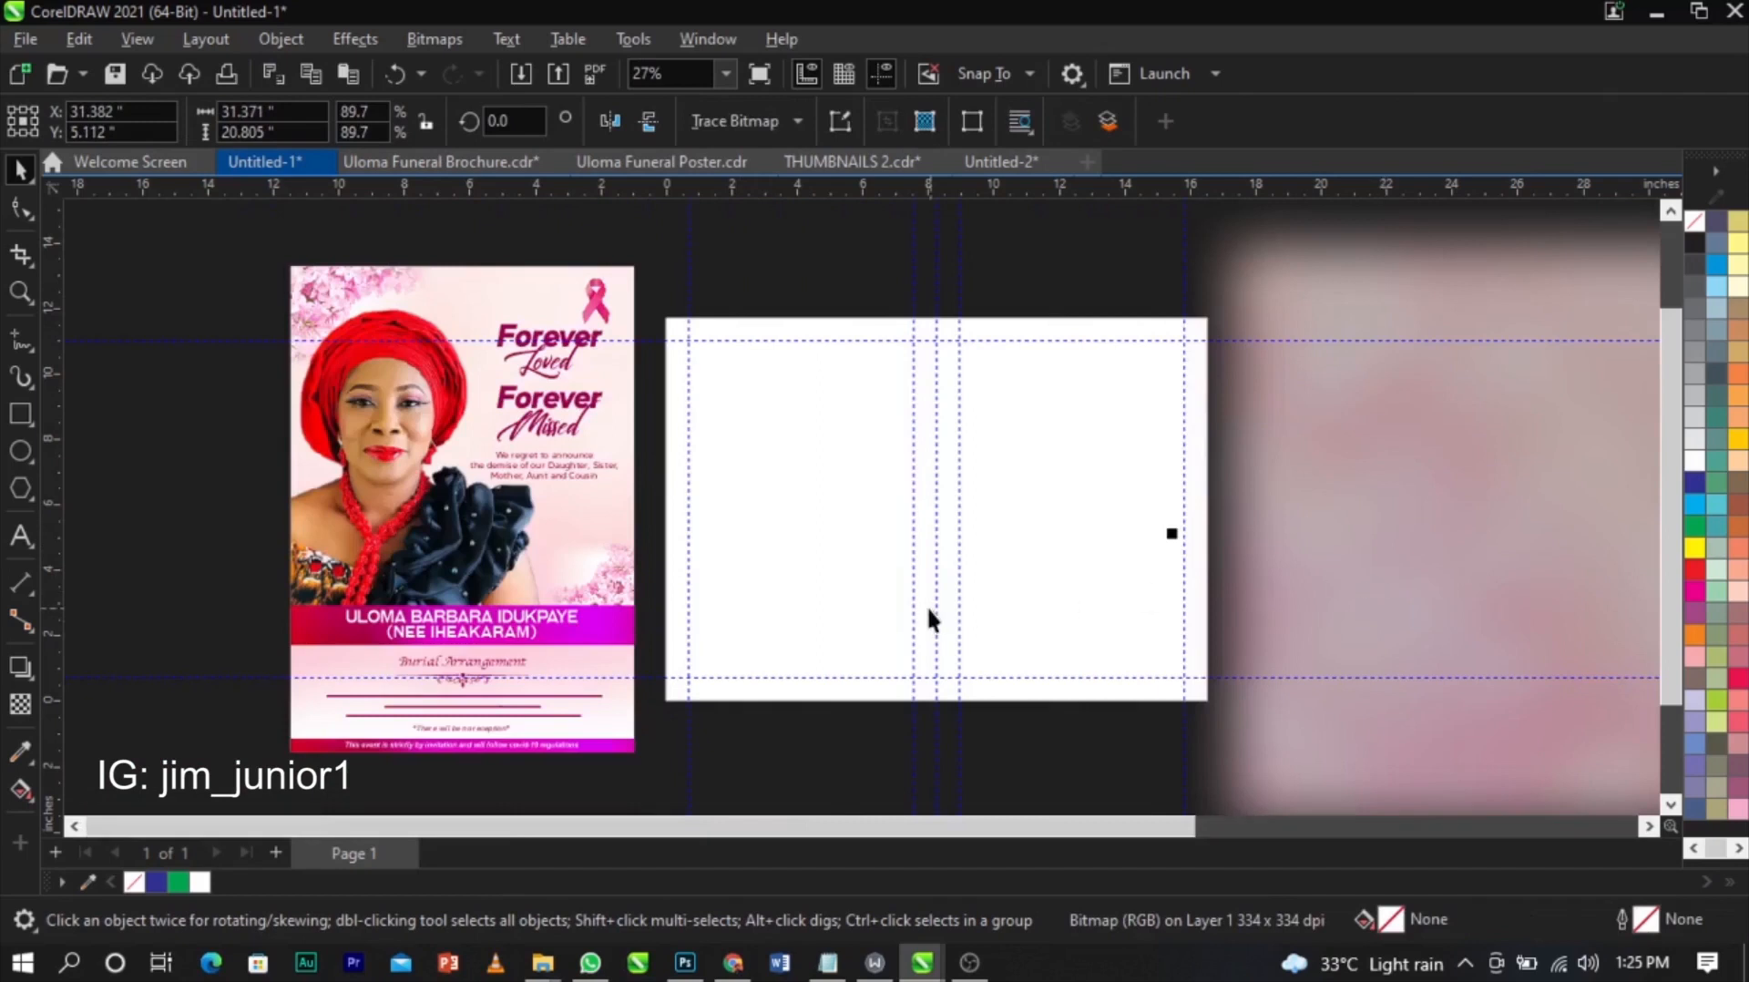
- PowerClip the background bitmap inside the right panel rectangle
{"action": "scroll", "coordinate": [928, 619], "scroll_direction": "down", "scroll_amount": 3}
{"action": "scroll", "coordinate": [1275, 553], "scroll_direction": "up", "scroll_amount": 2}
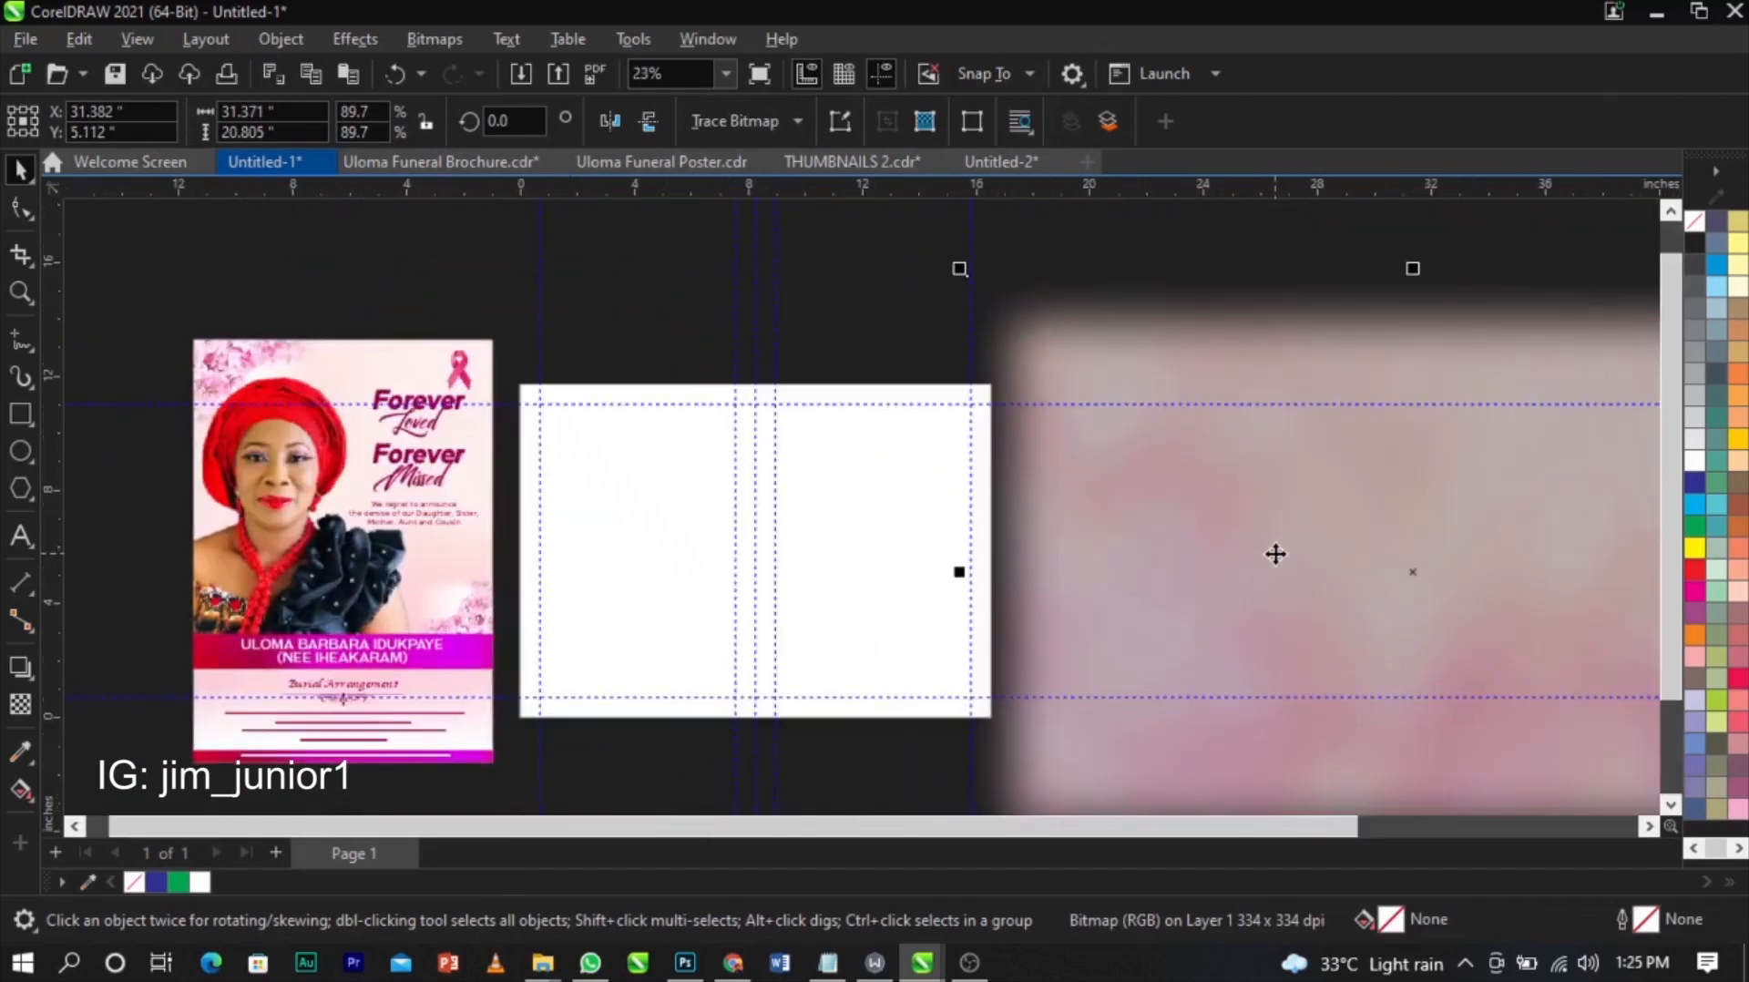
{"action": "right_click", "coordinate": [1275, 553]}
{"action": "left_click", "coordinate": [1315, 550]}
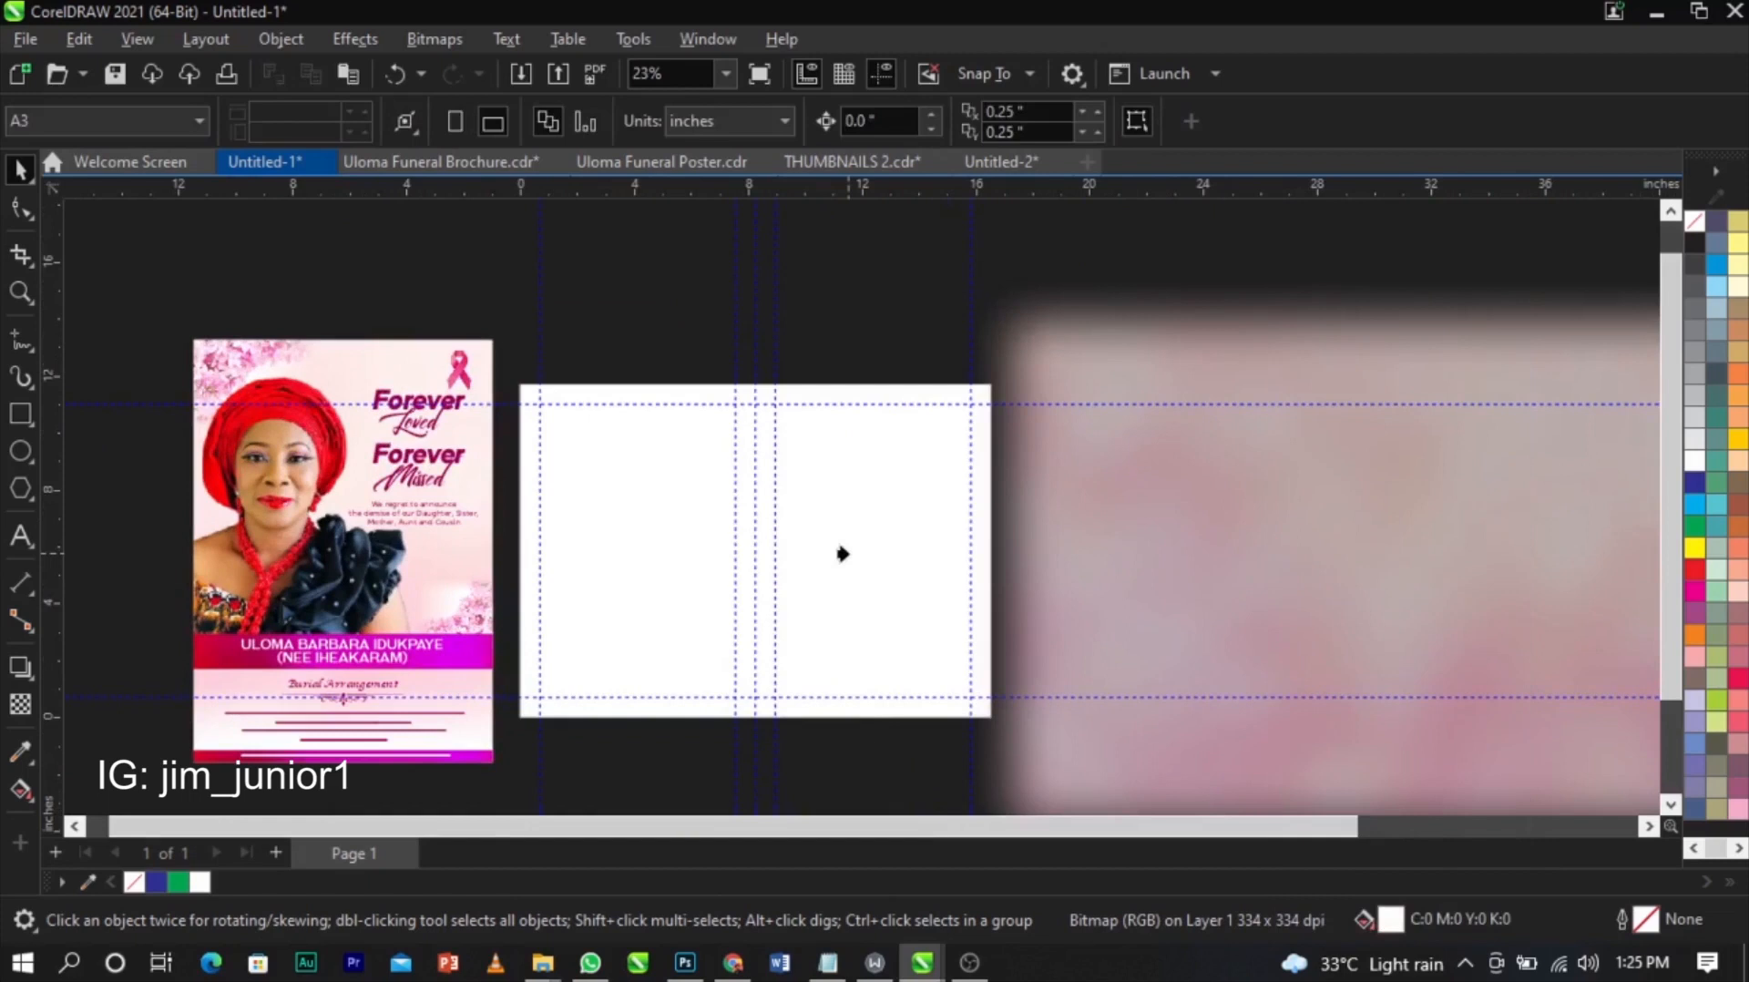
{"action": "left_click", "coordinate": [842, 553]}
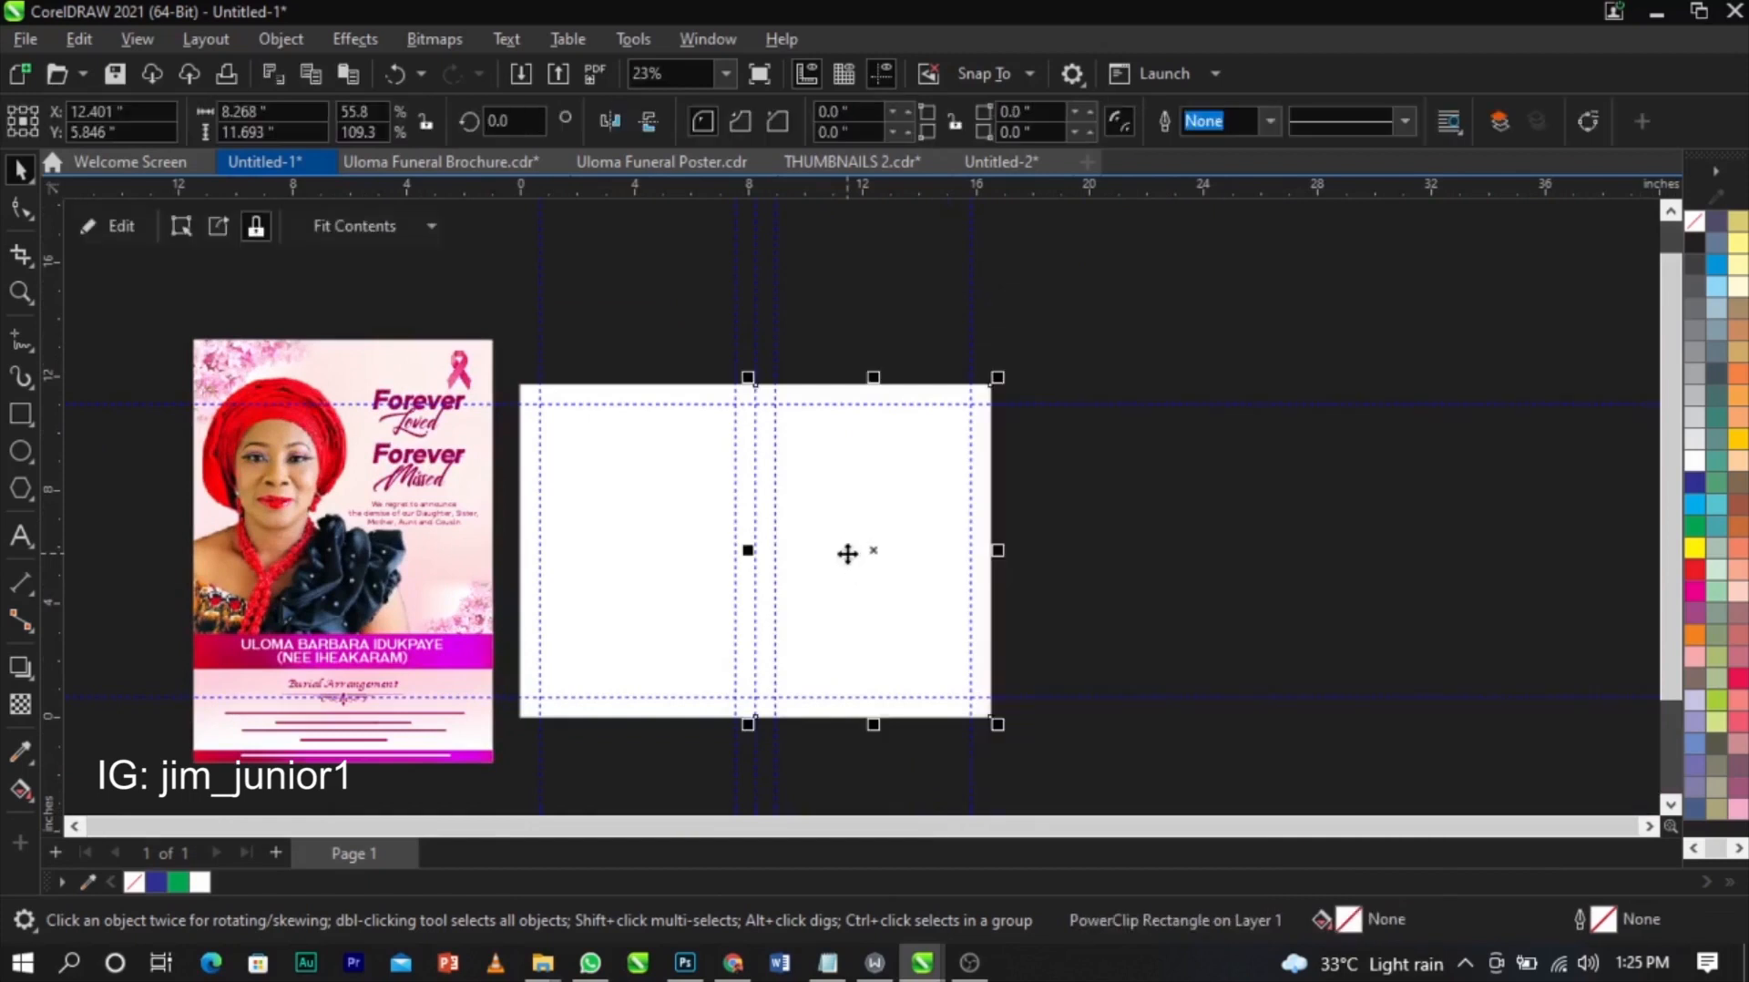
- Edit the right panel's PowerClip and move the background bitmap so that it covers the whole panel
{"action": "right_click", "coordinate": [847, 553]}
{"action": "left_click", "coordinate": [960, 193]}
{"action": "left_click_drag", "start_coordinate": [1278, 575], "coordinate": [882, 539]}
{"action": "left_click_drag", "start_coordinate": [1176, 602], "coordinate": [1081, 630]}
{"action": "left_click", "coordinate": [20, 704]}
{"action": "scroll", "coordinate": [1015, 583], "scroll_direction": "down", "scroll_amount": 2}
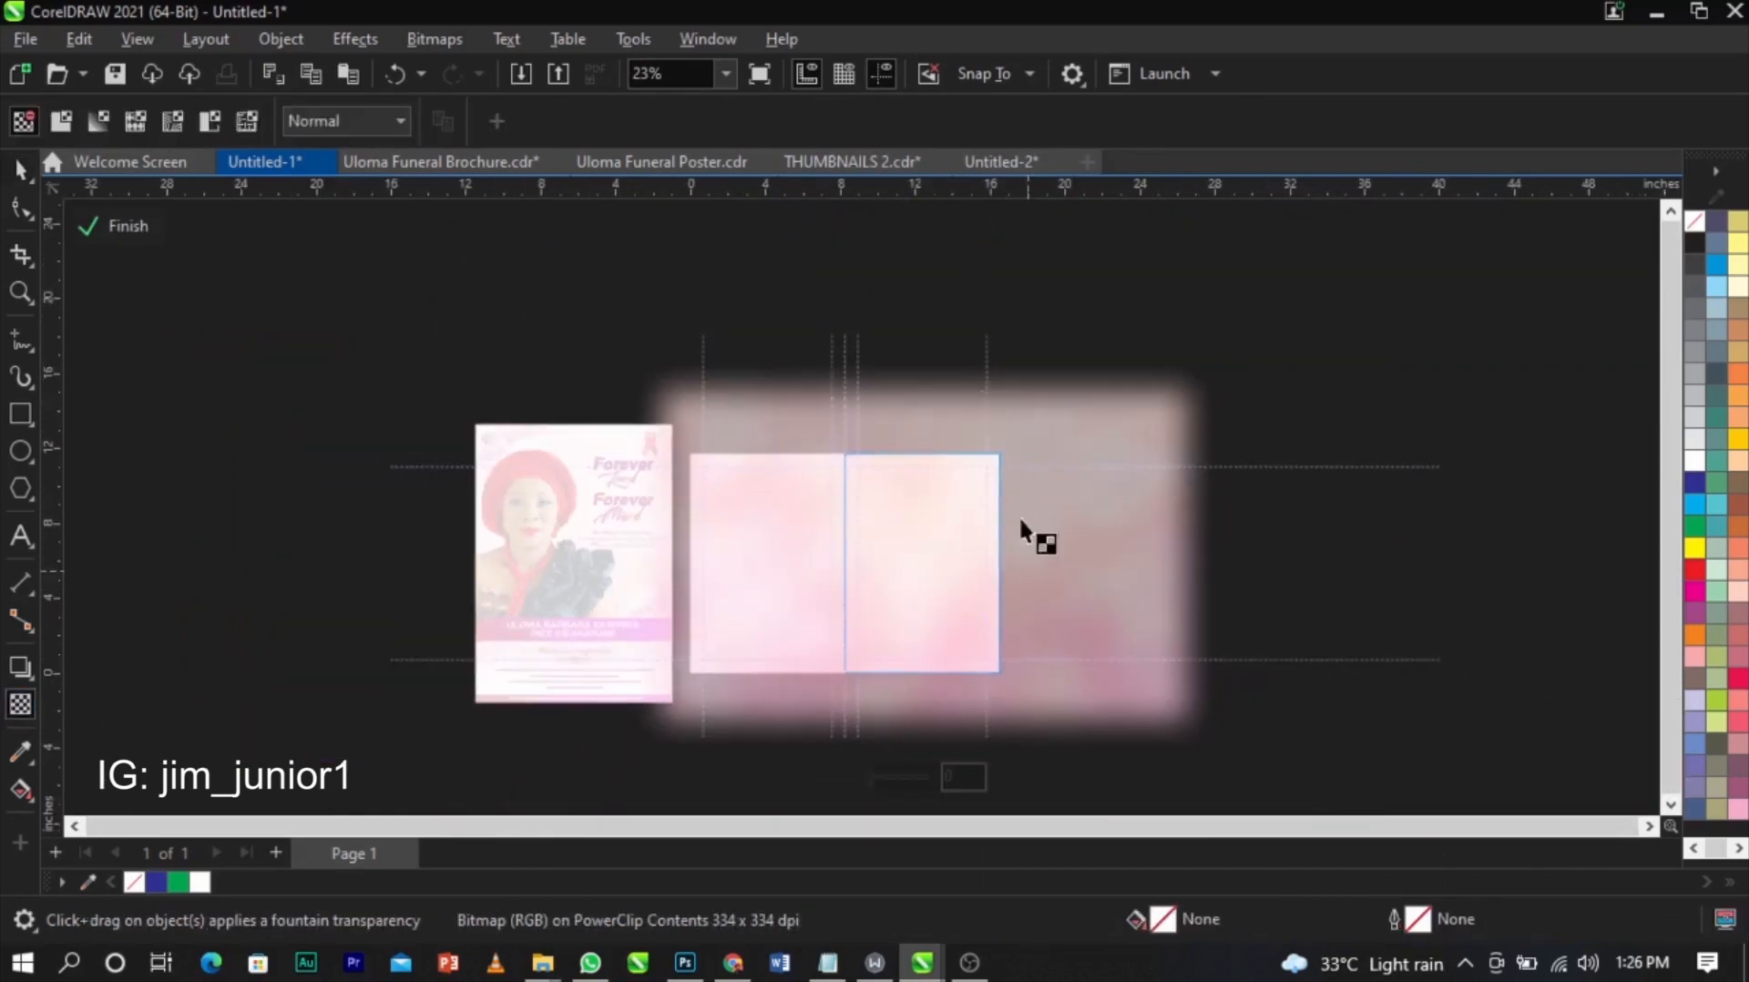
{"action": "key", "text": "space"}
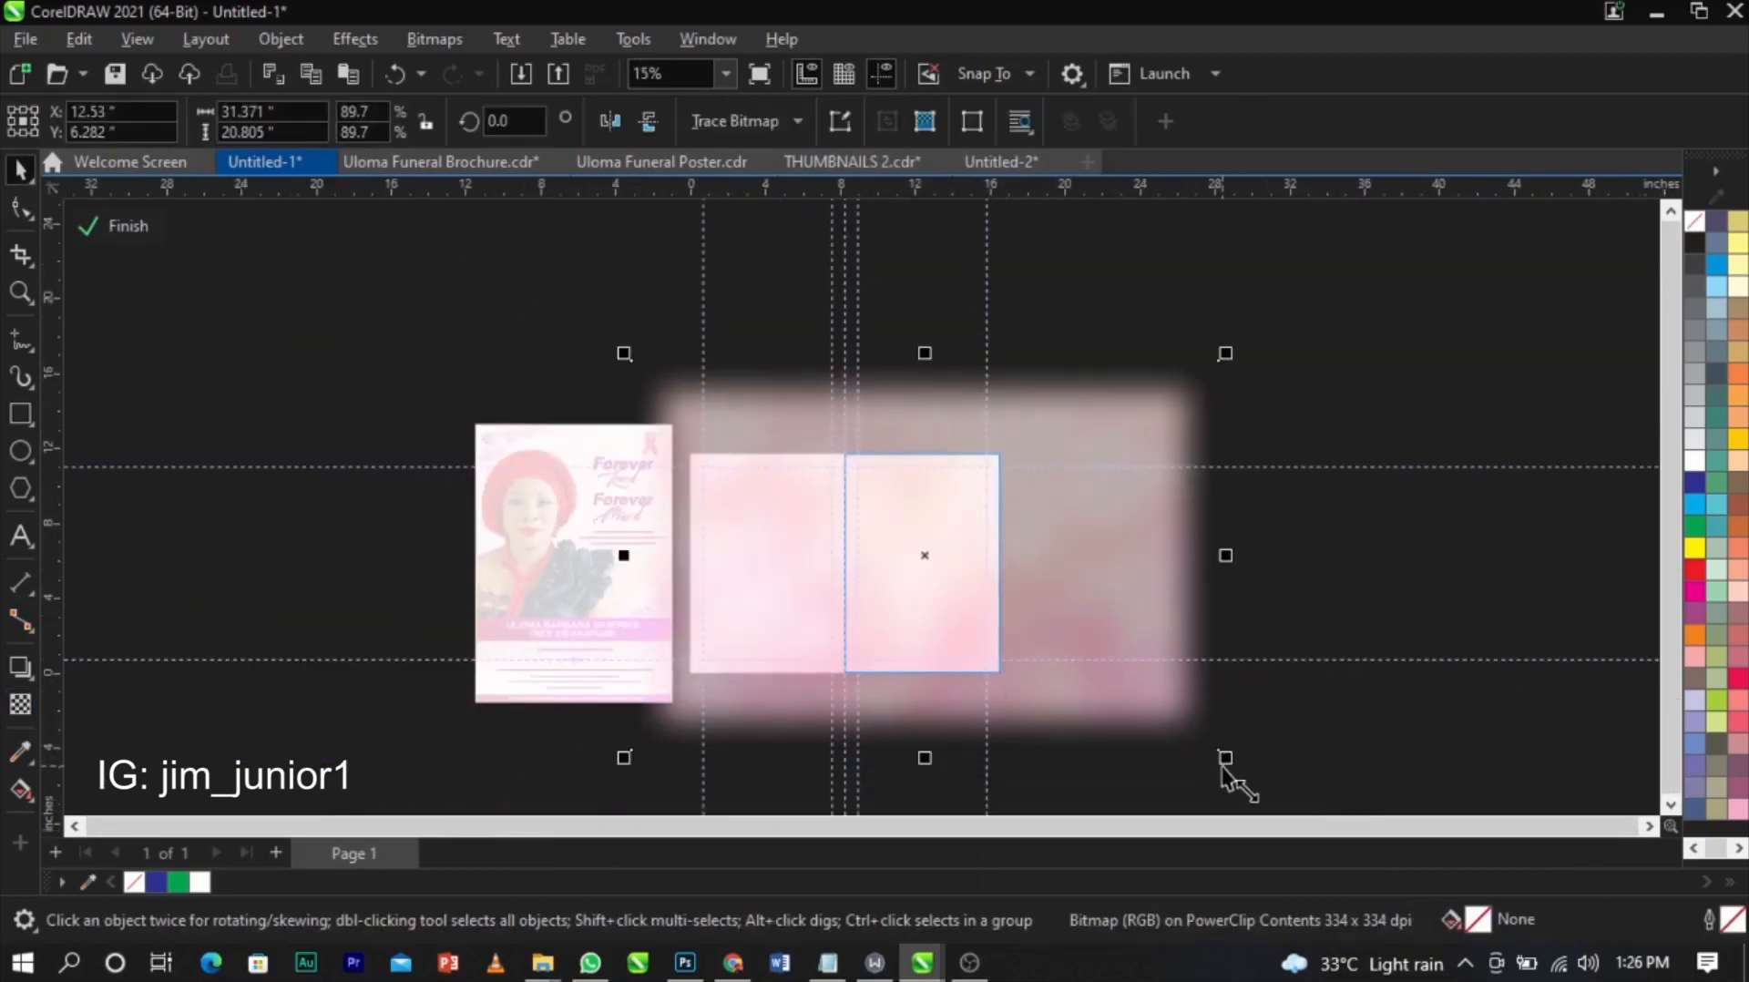
{"action": "left_click", "coordinate": [1260, 619], "text": "ctrl"}
- Paste a second copy of the background bitmap and place it beside the page's right edge
{"action": "key", "text": "z"}
{"action": "left_click_drag", "start_coordinate": [449, 393], "coordinate": [1184, 761]}
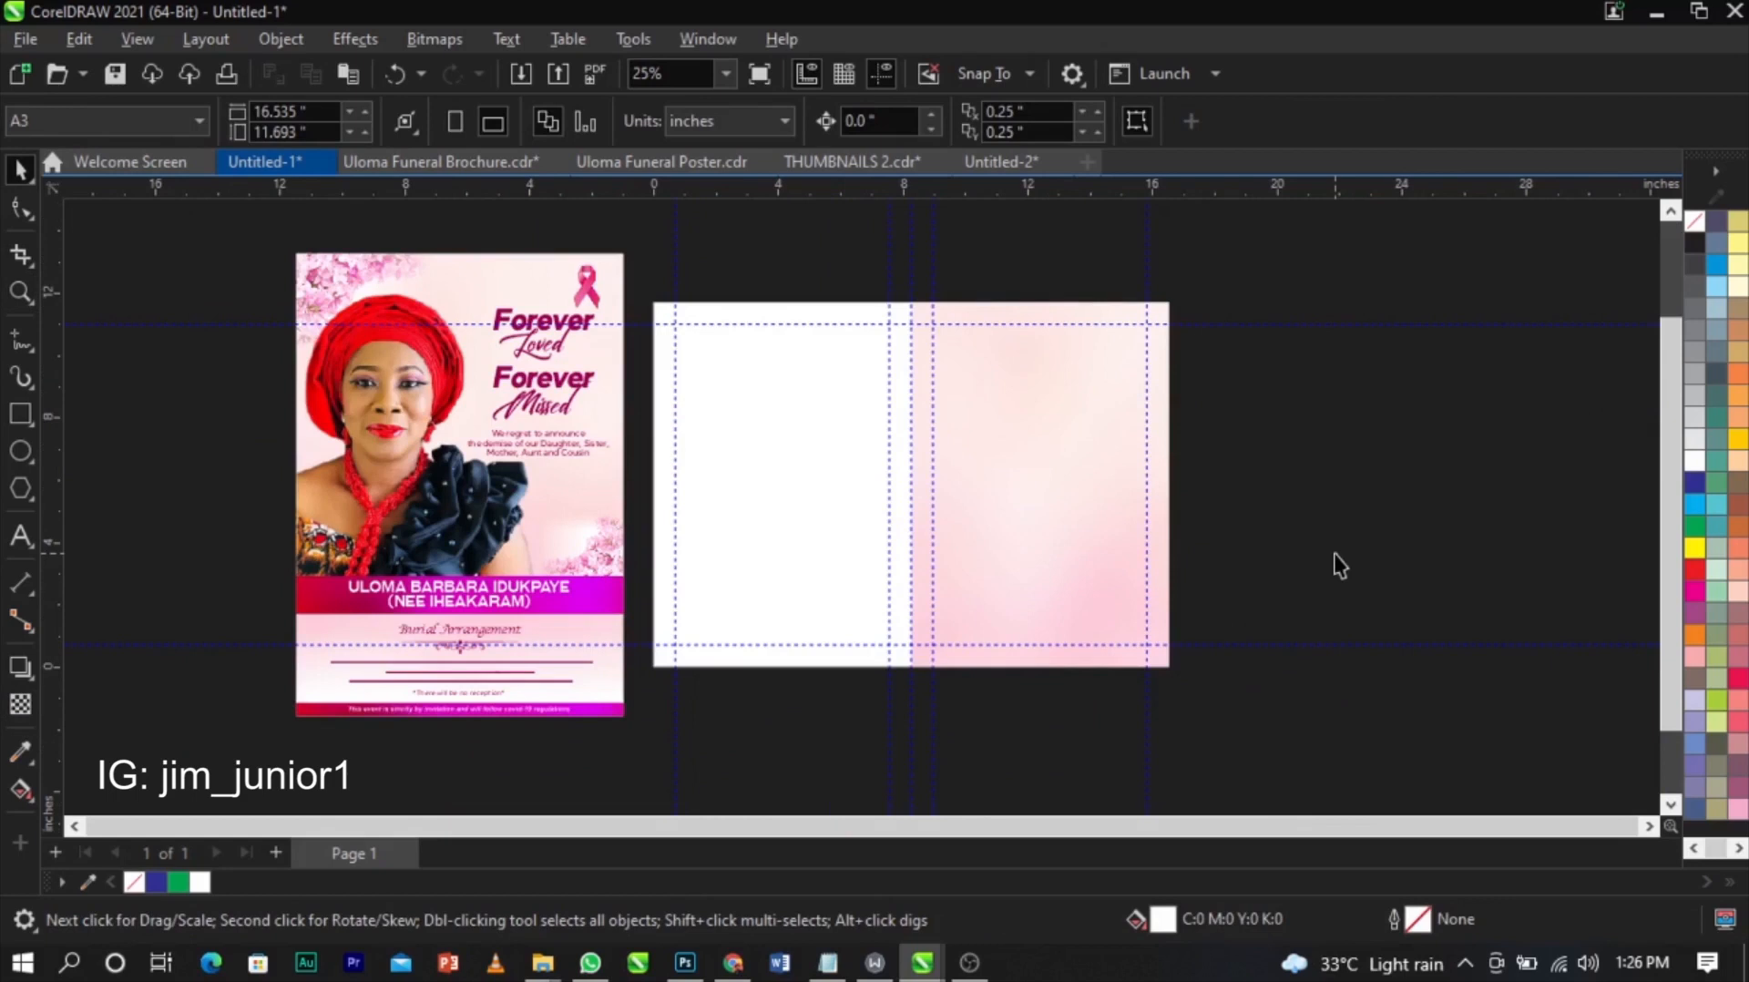
{"action": "left_click", "coordinate": [1093, 518]}
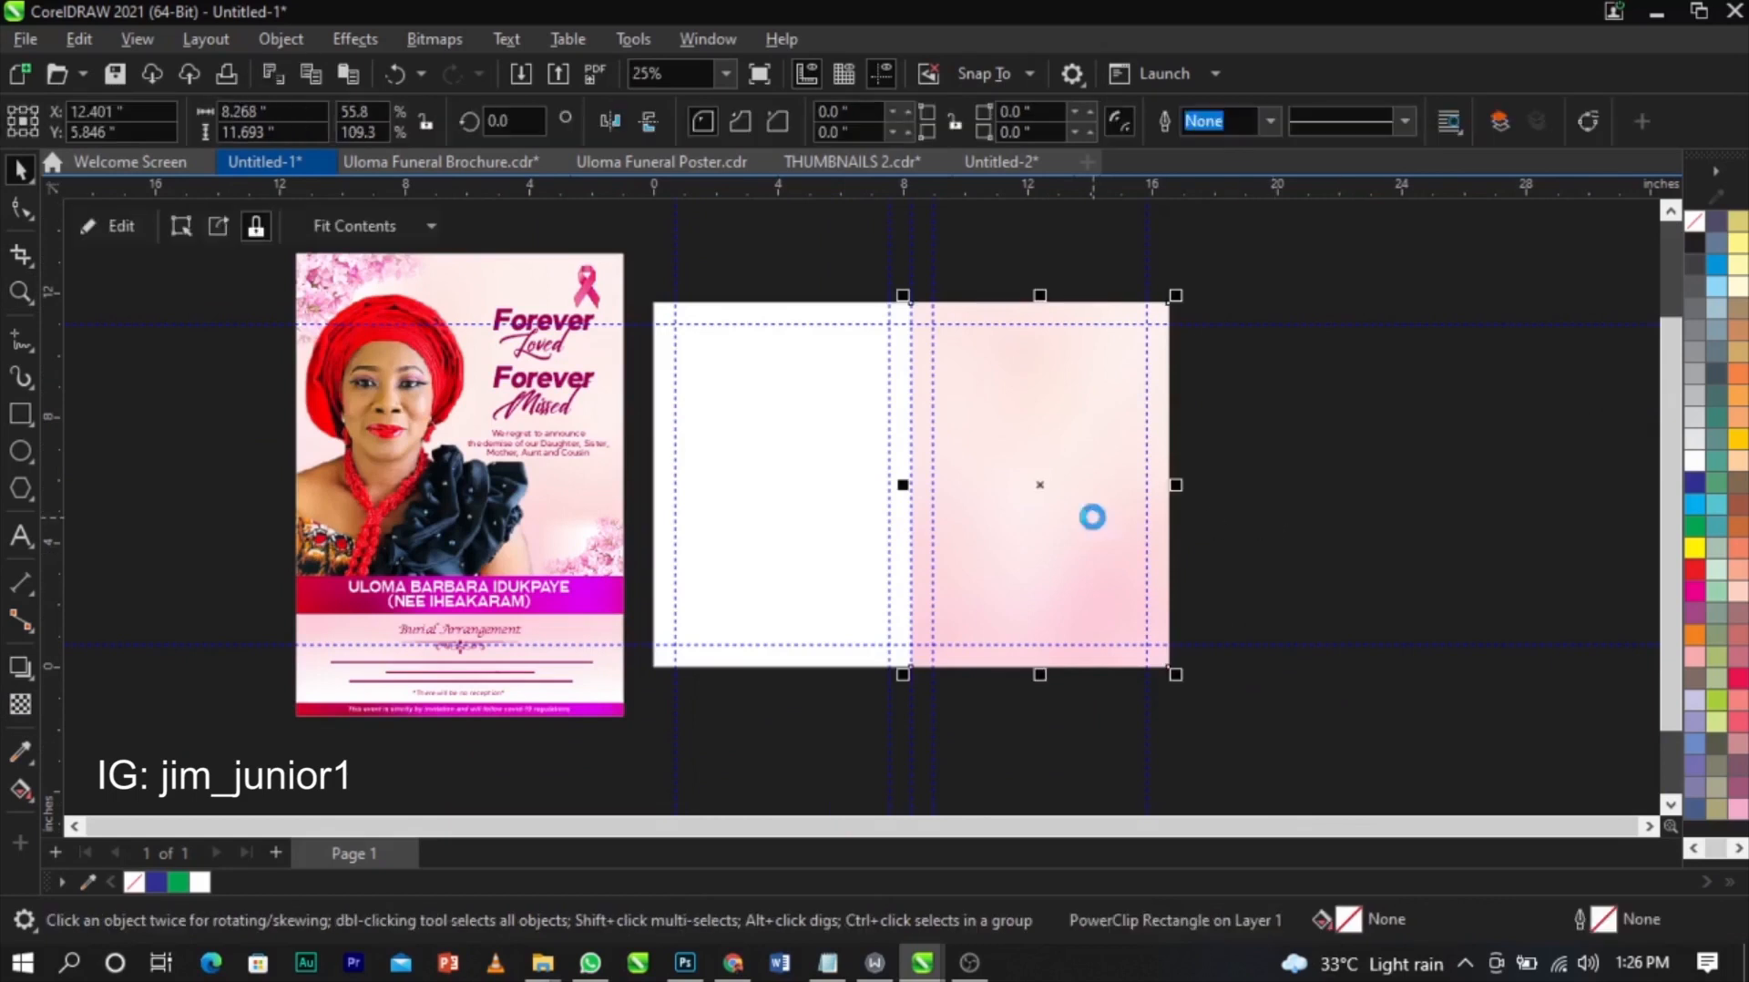
{"action": "key", "text": "ctrl+v"}
{"action": "left_click_drag", "start_coordinate": [210, 456], "coordinate": [1417, 542]}
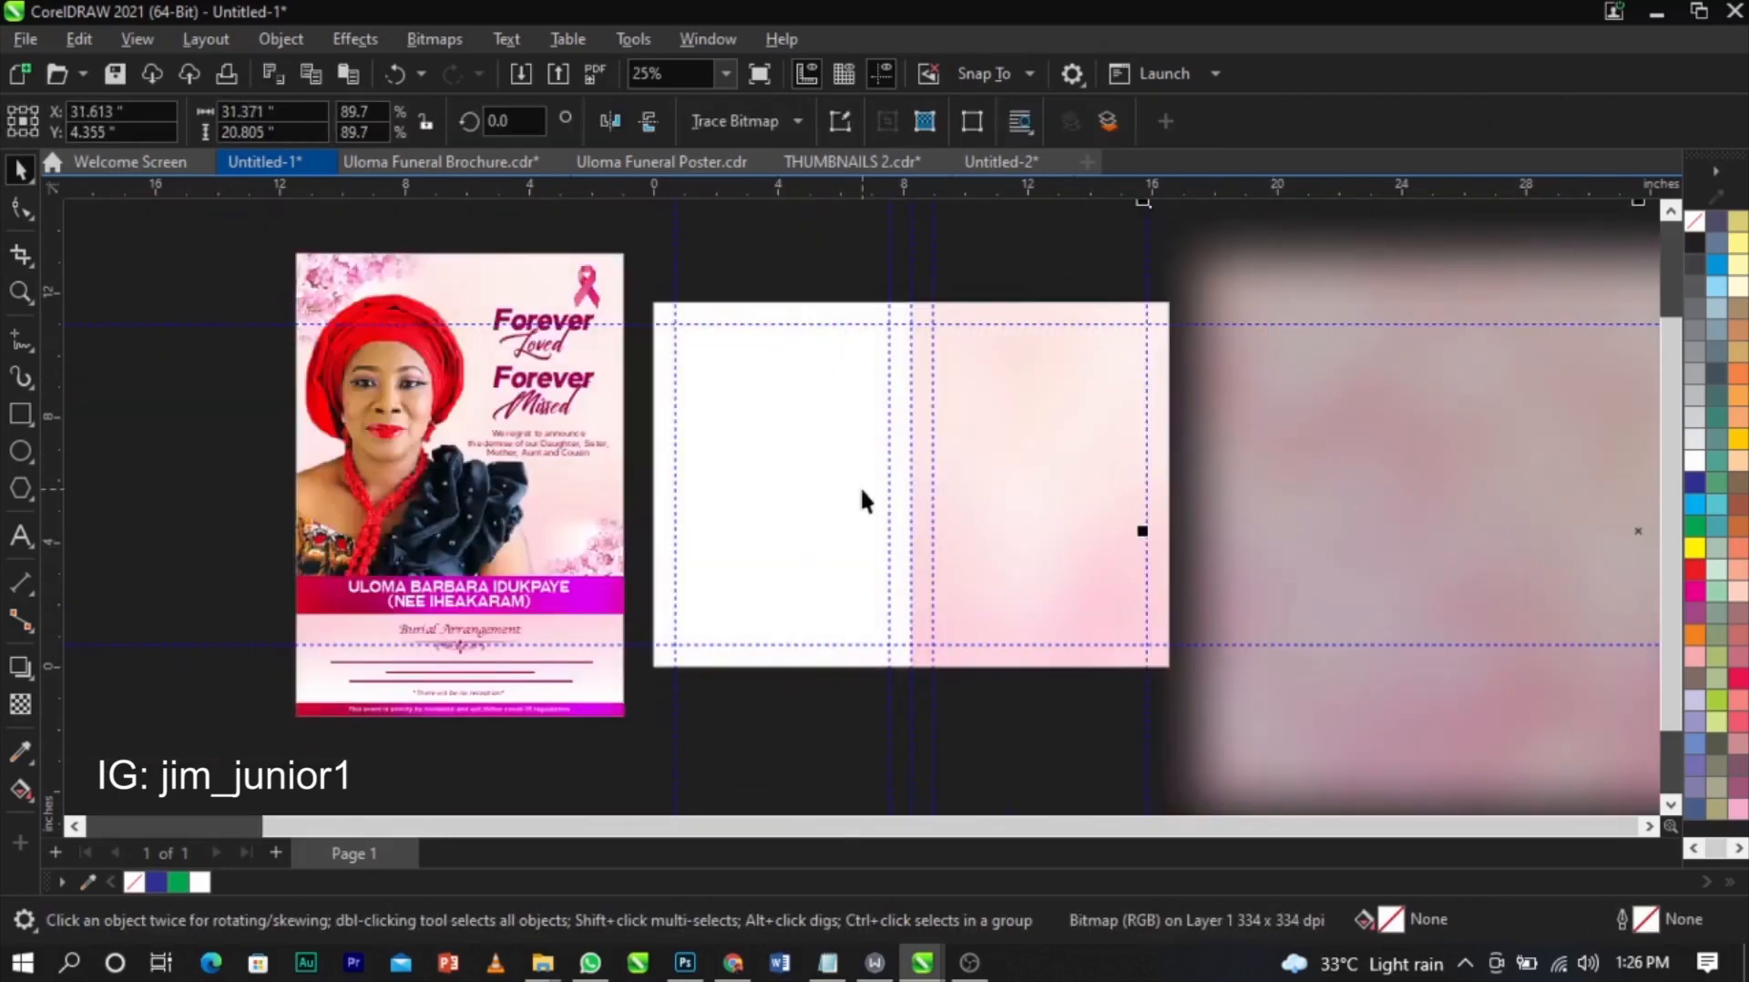
- PowerClip the second background bitmap inside the left panel rectangle and adjust it within the frame
{"action": "right_click", "coordinate": [1242, 510]}
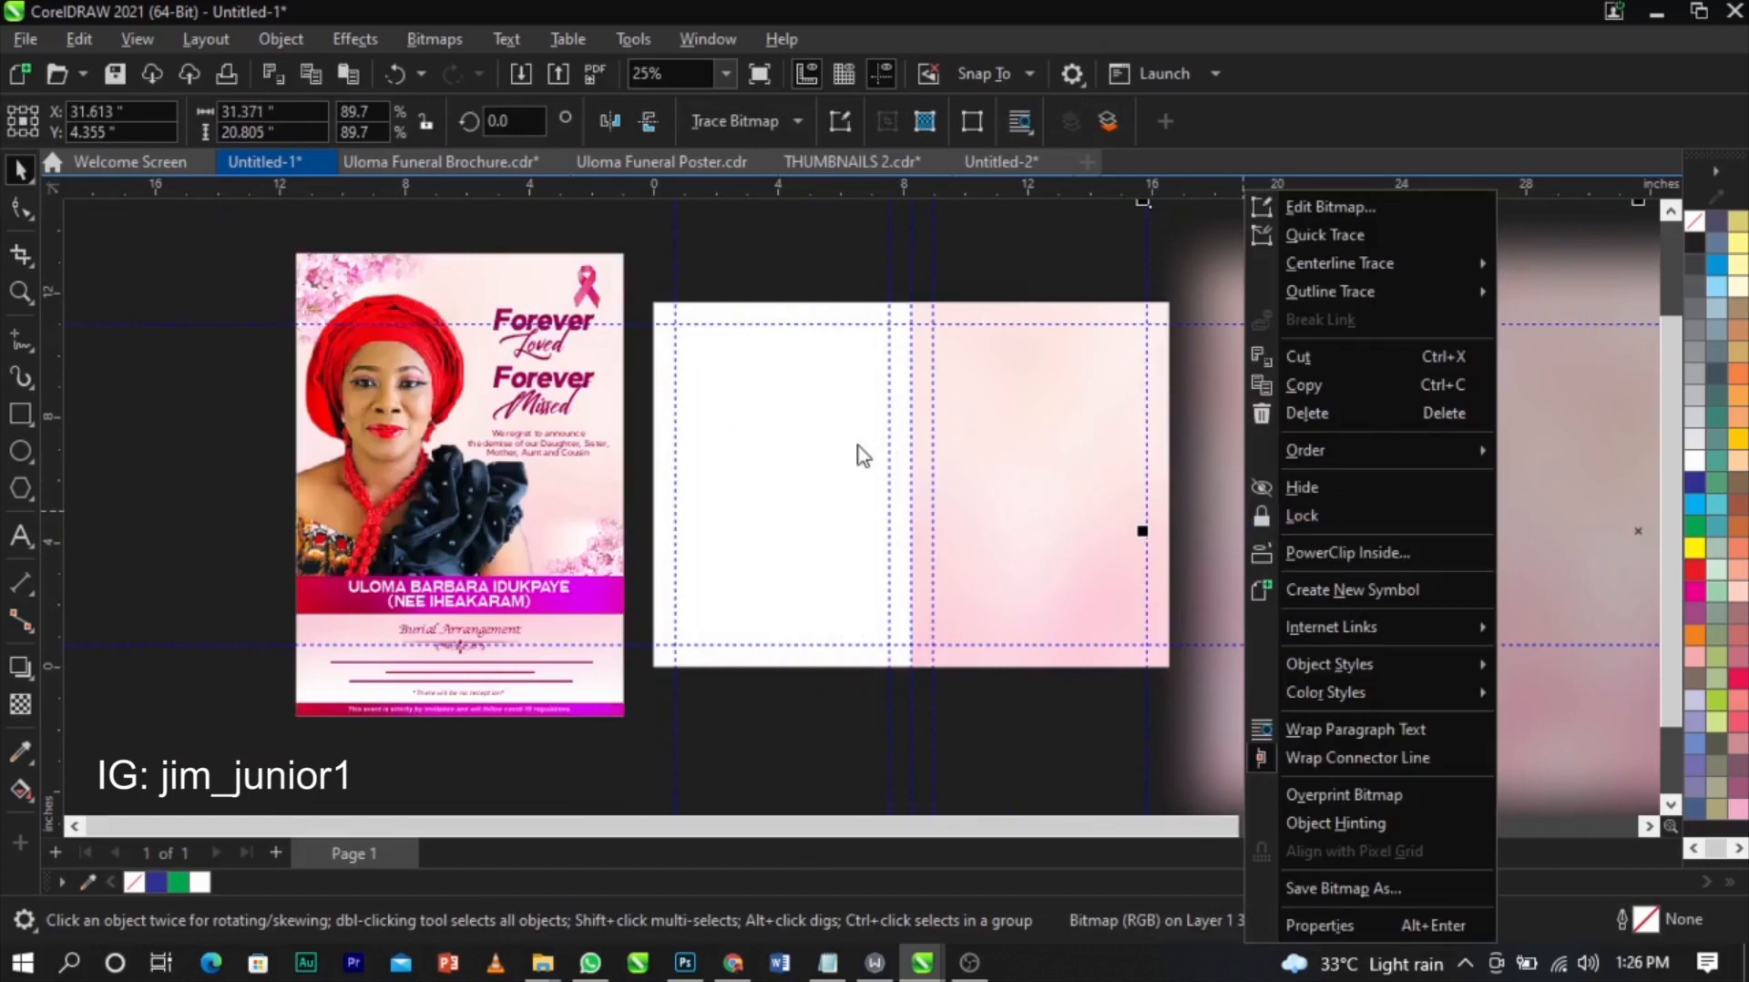
{"action": "left_click", "coordinate": [1413, 555]}
{"action": "left_click", "coordinate": [756, 543]}
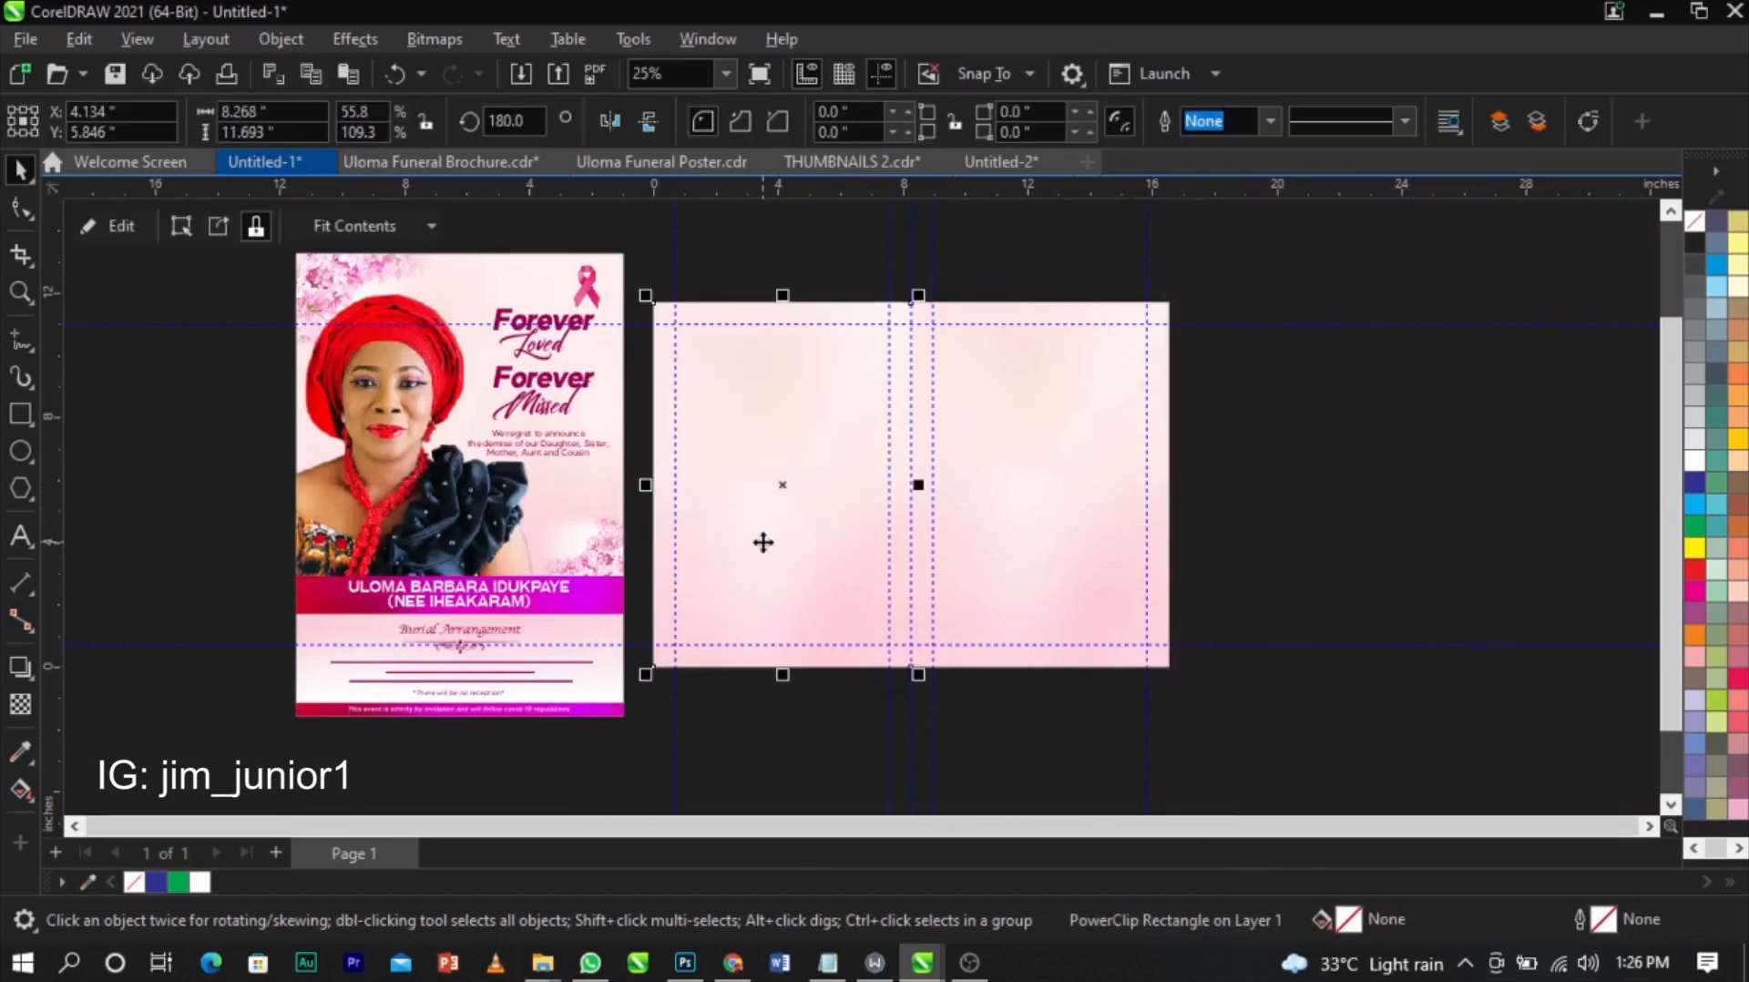
{"action": "left_click", "coordinate": [763, 543], "text": "ctrl"}
{"action": "left_click", "coordinate": [794, 529]}
{"action": "left_click", "coordinate": [1414, 570], "text": "ctrl"}
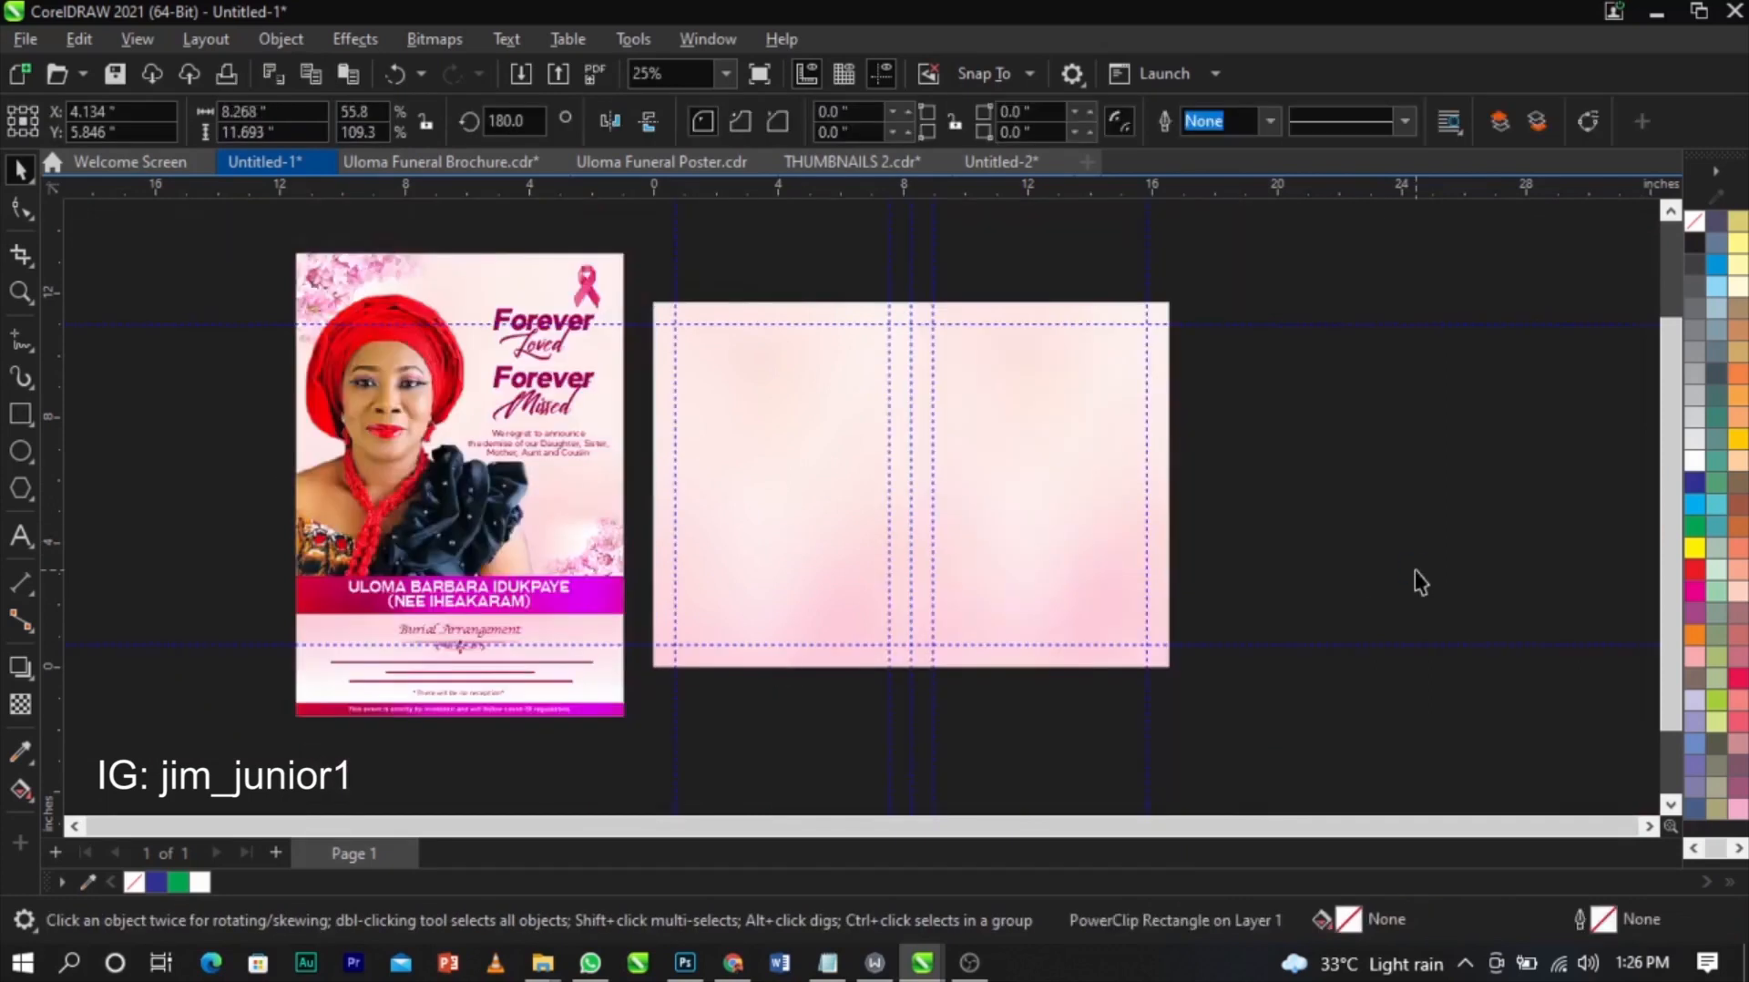
{"action": "left_click", "coordinate": [1414, 570]}
- Copy the upper-left pink blossom bitmap out of the poster's PowerClip and paste it outside the frame
{"action": "key", "text": "F4"}
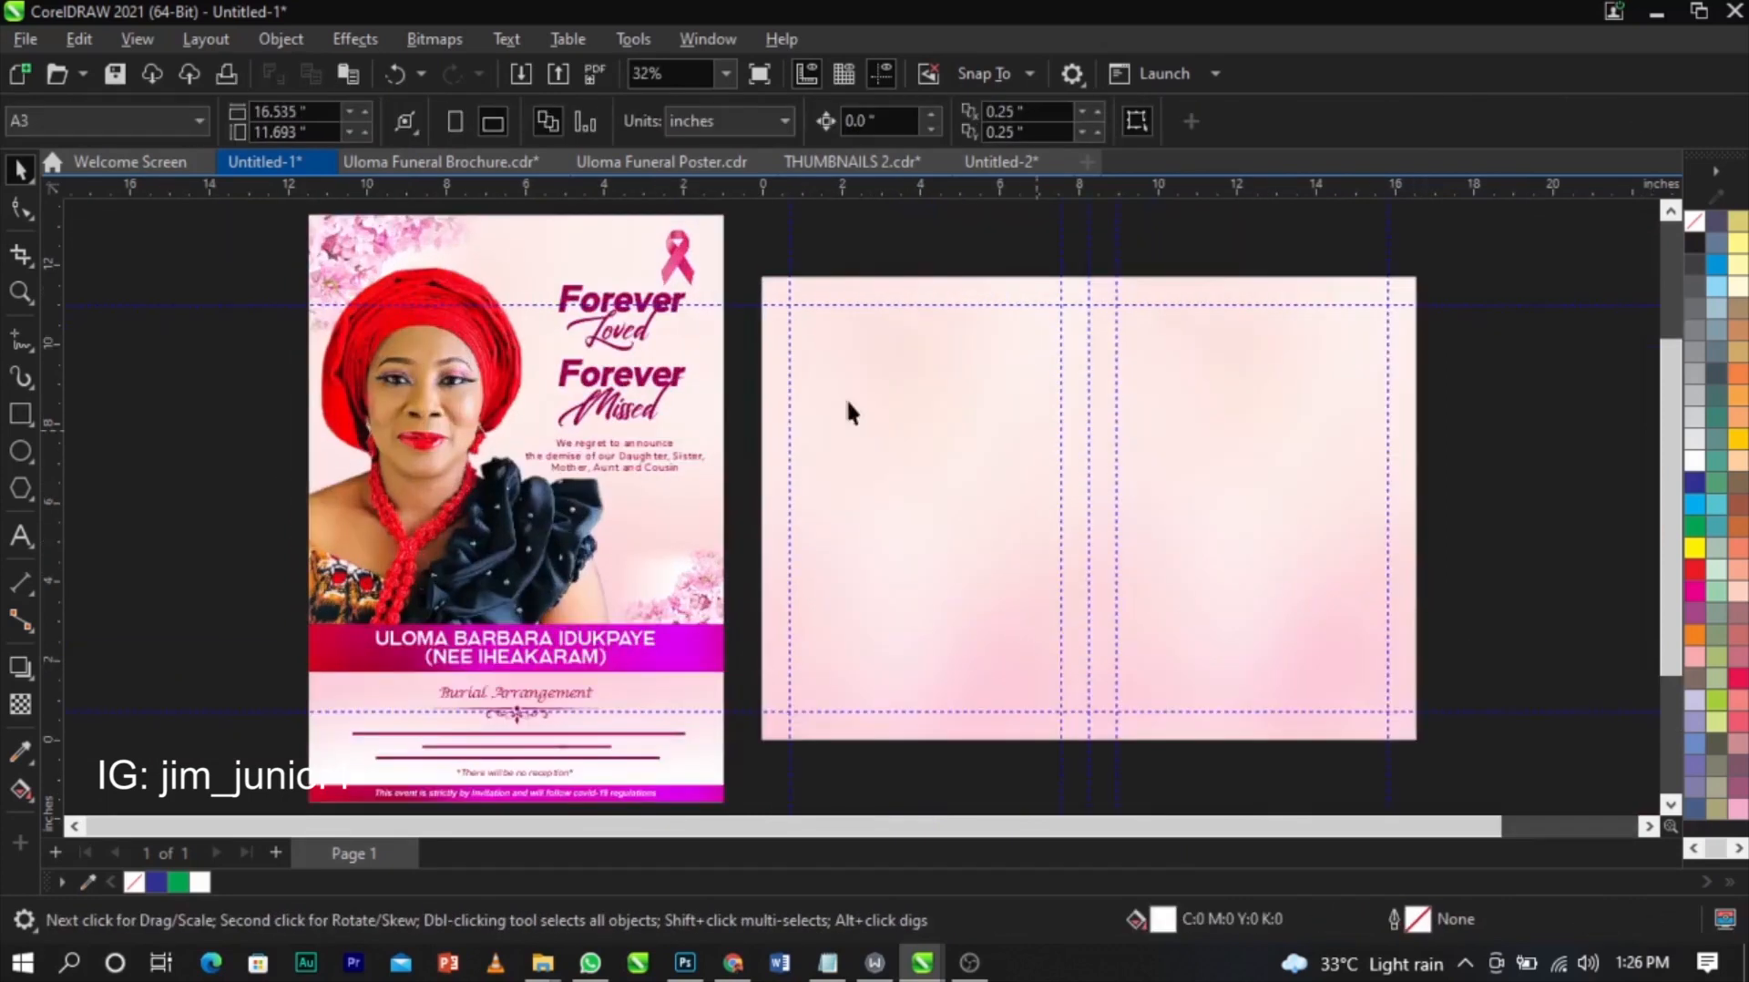
{"action": "left_click", "coordinate": [504, 255], "text": "ctrl"}
{"action": "left_click", "coordinate": [249, 233]}
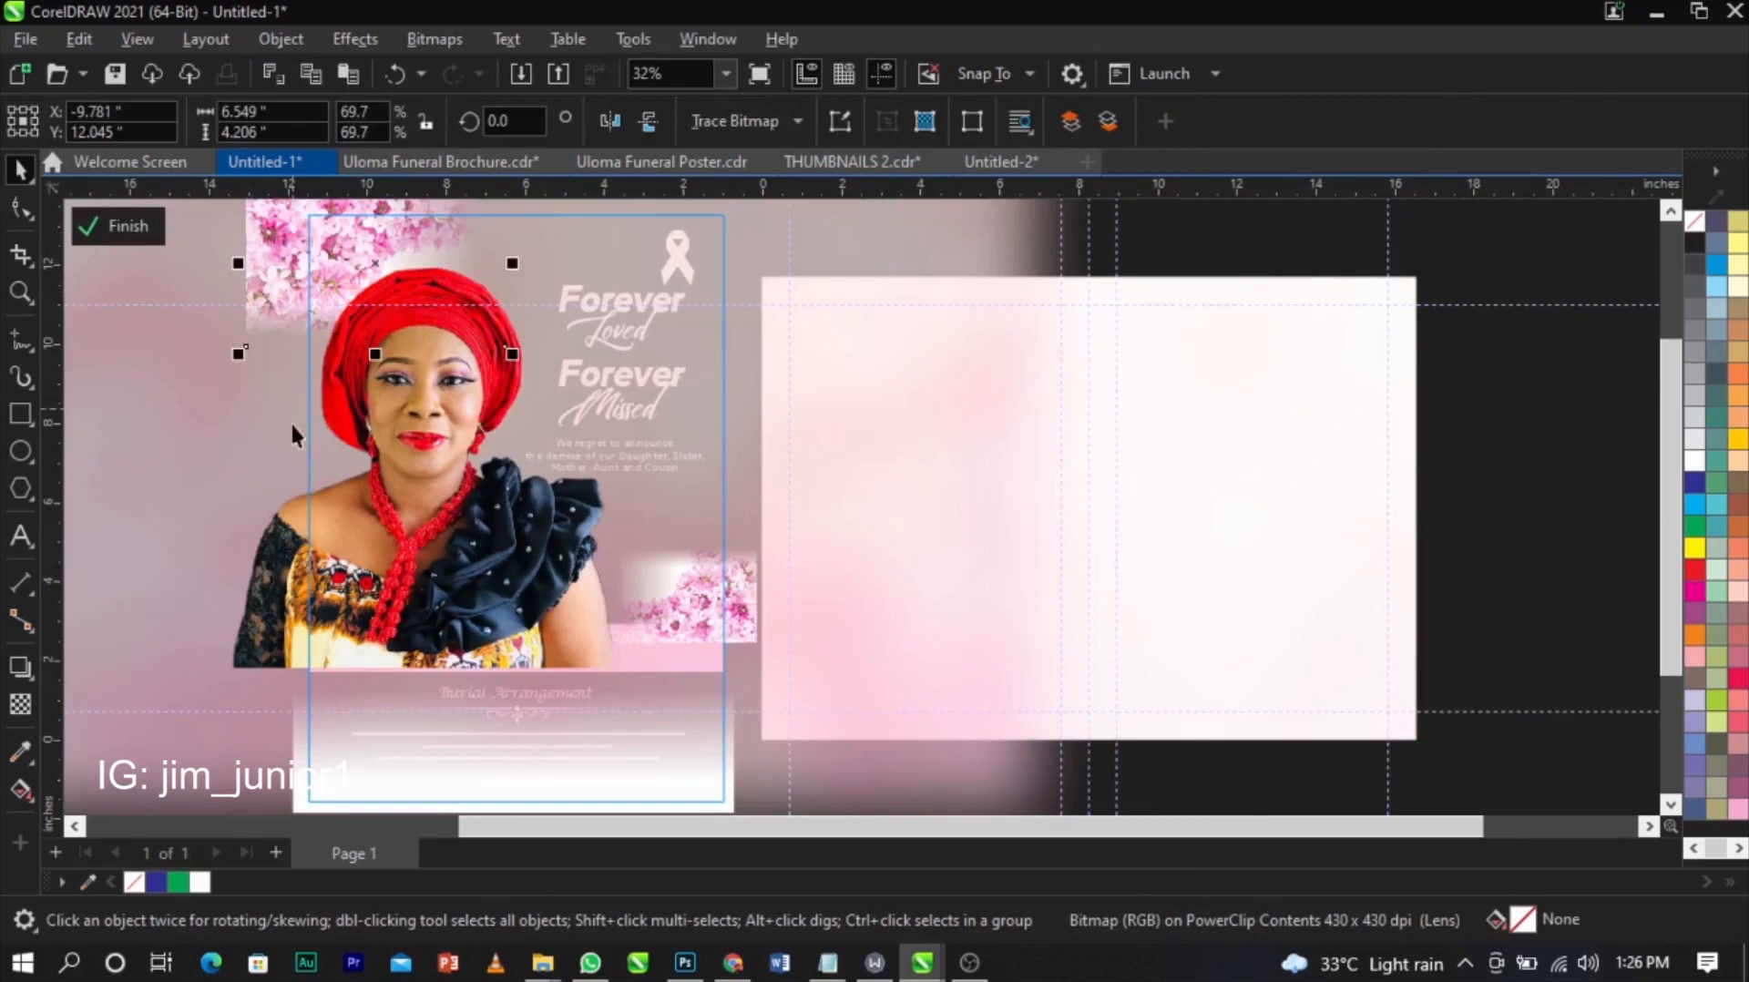
{"action": "scroll", "coordinate": [290, 421], "scroll_direction": "down", "scroll_amount": 2}
{"action": "left_click", "coordinate": [968, 483], "text": "ctrl"}
{"action": "key", "text": "ctrl+v"}
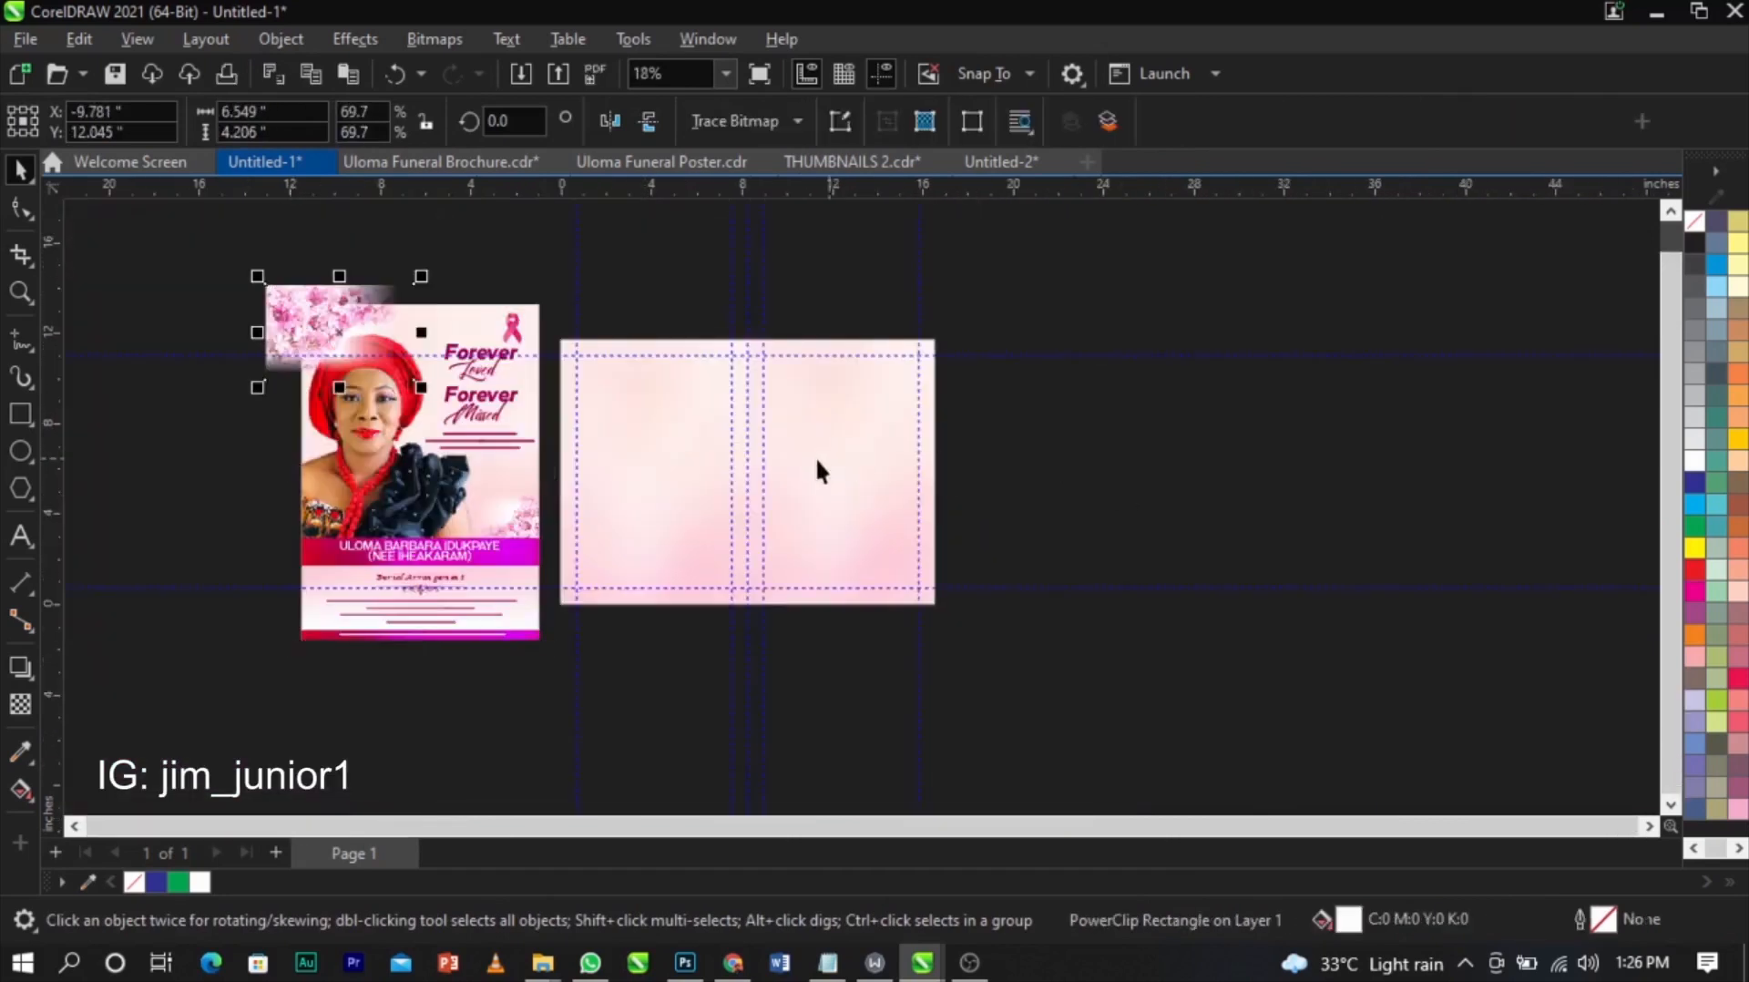
- Move the blossom bitmap onto the page and PowerClip it inside the right panel rectangle
{"action": "left_click_drag", "start_coordinate": [339, 343], "coordinate": [691, 445]}
{"action": "key", "text": "z"}
{"action": "left_click_drag", "start_coordinate": [558, 333], "coordinate": [1042, 549]}
{"action": "key", "text": "space"}
{"action": "right_click", "coordinate": [736, 456]}
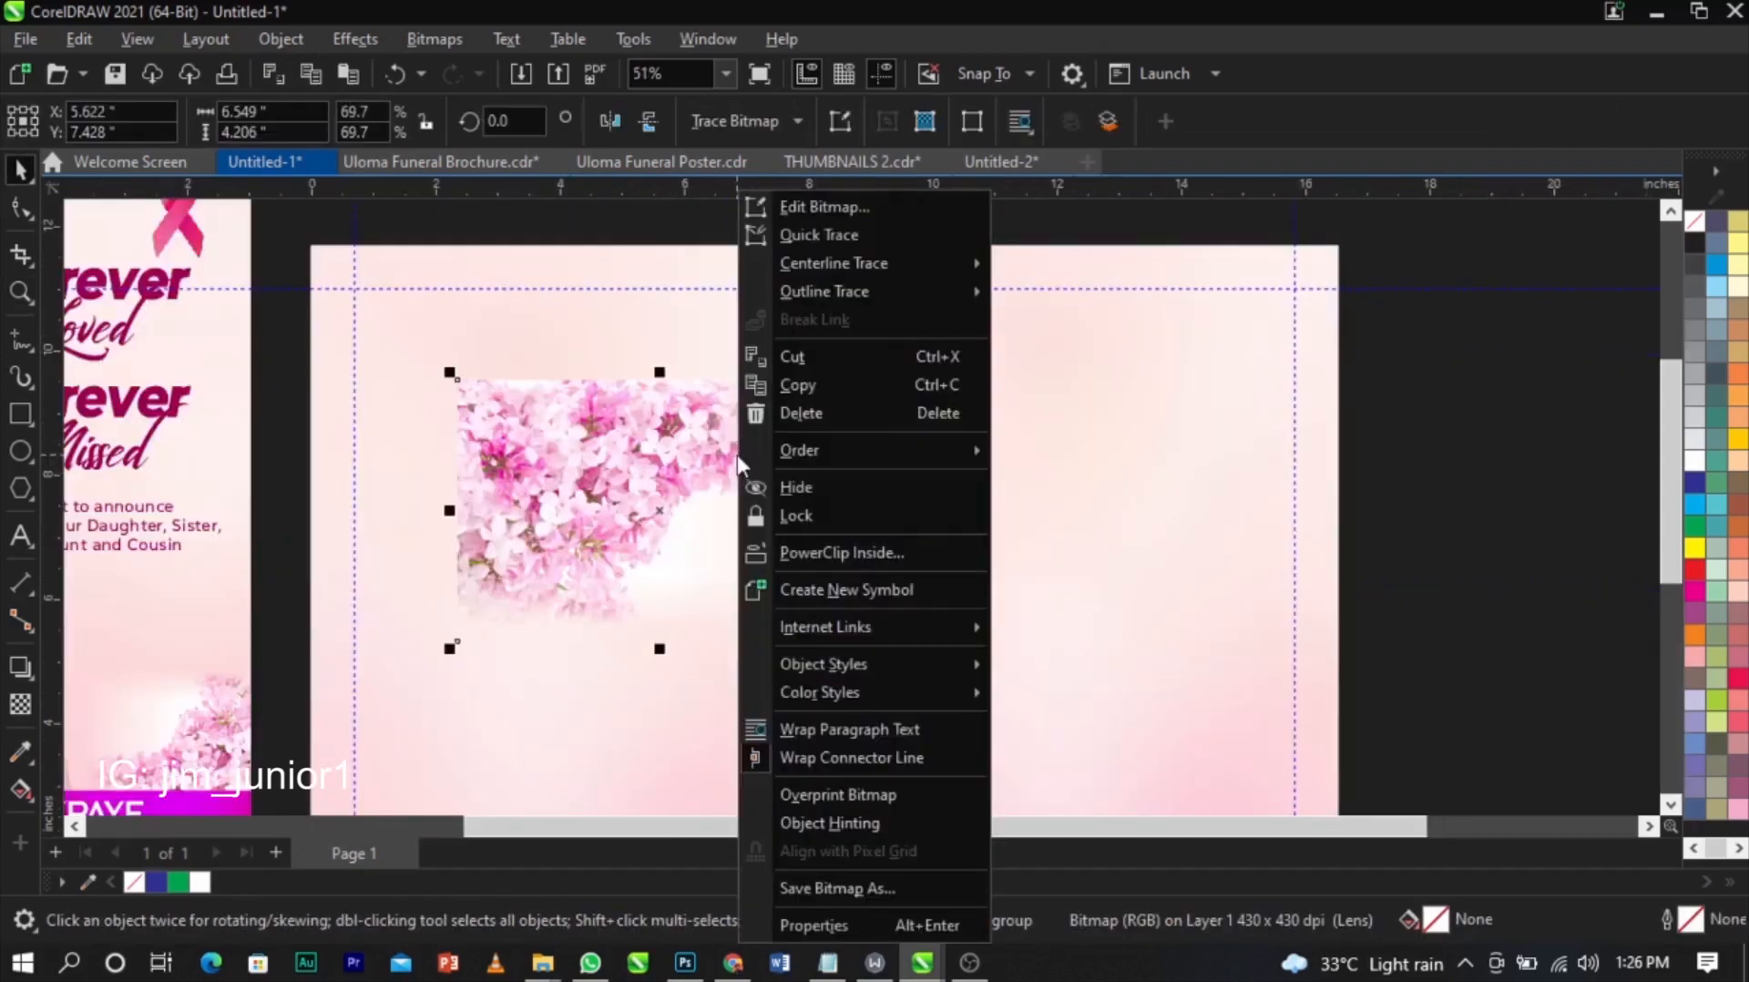
{"action": "left_click", "coordinate": [790, 552]}
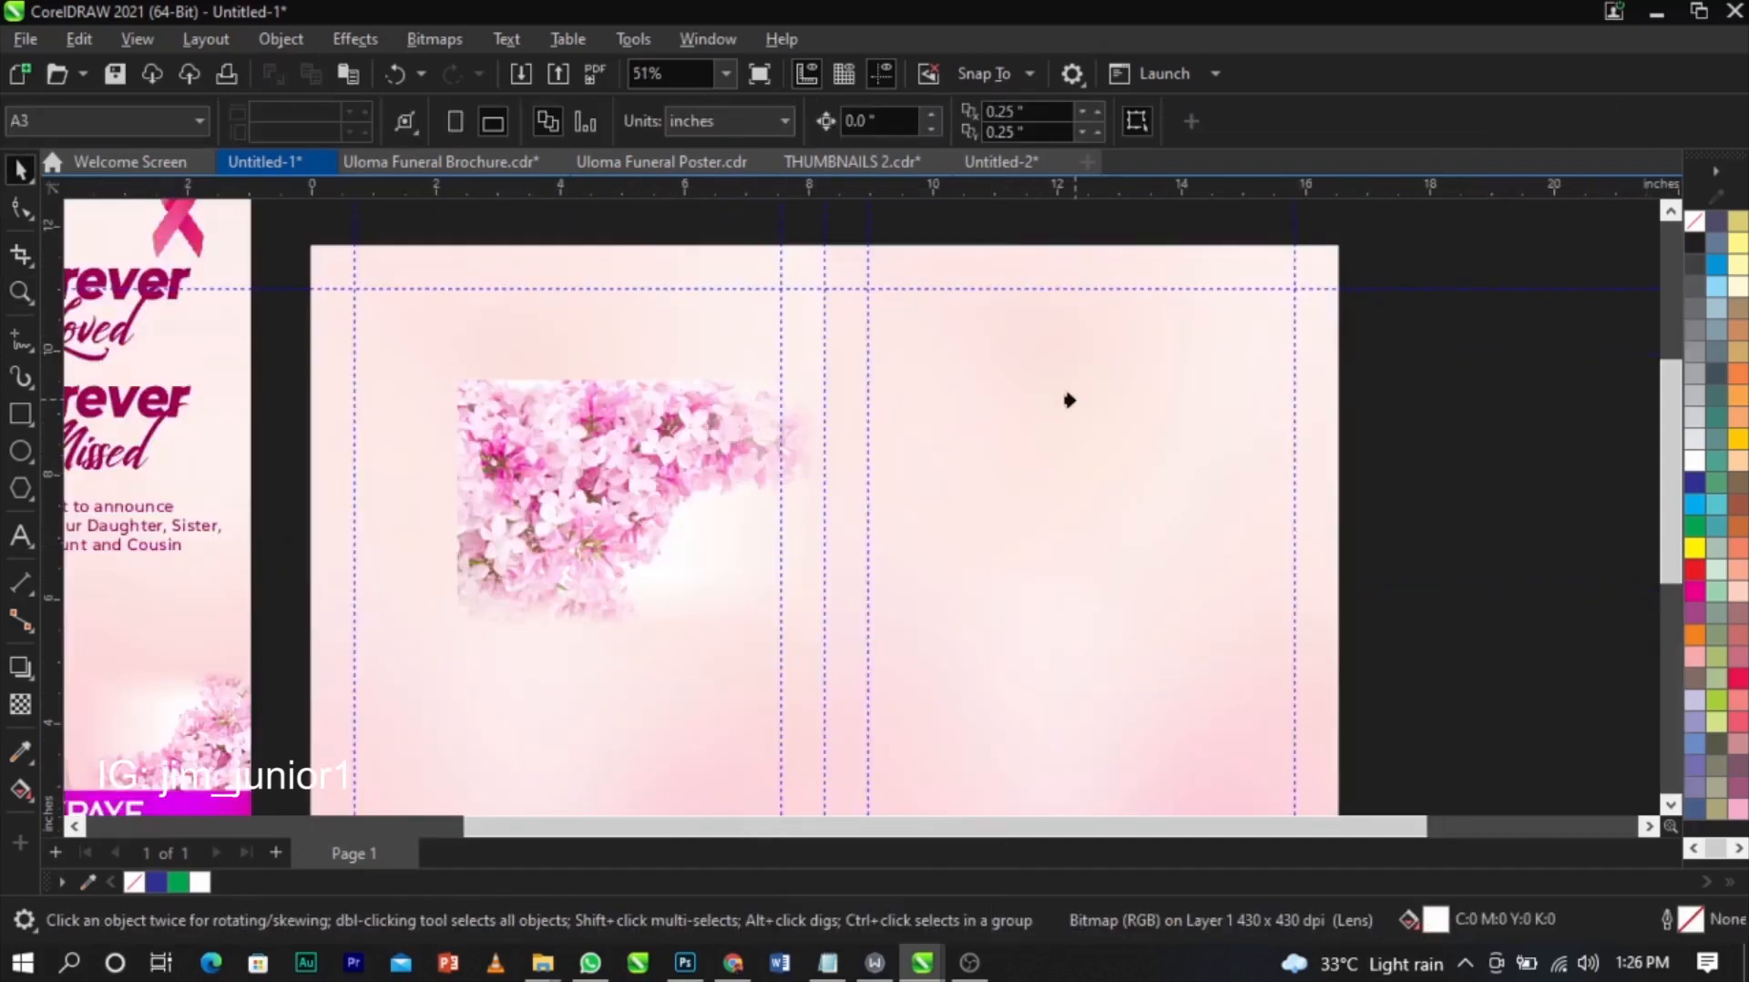
{"action": "left_click", "coordinate": [1068, 399]}
- Edit the right panel's PowerClip, placing the blossom at the panel's upper-left corner and scaling it to about 4.255 × 2.733 in
{"action": "right_click", "coordinate": [1076, 401]}
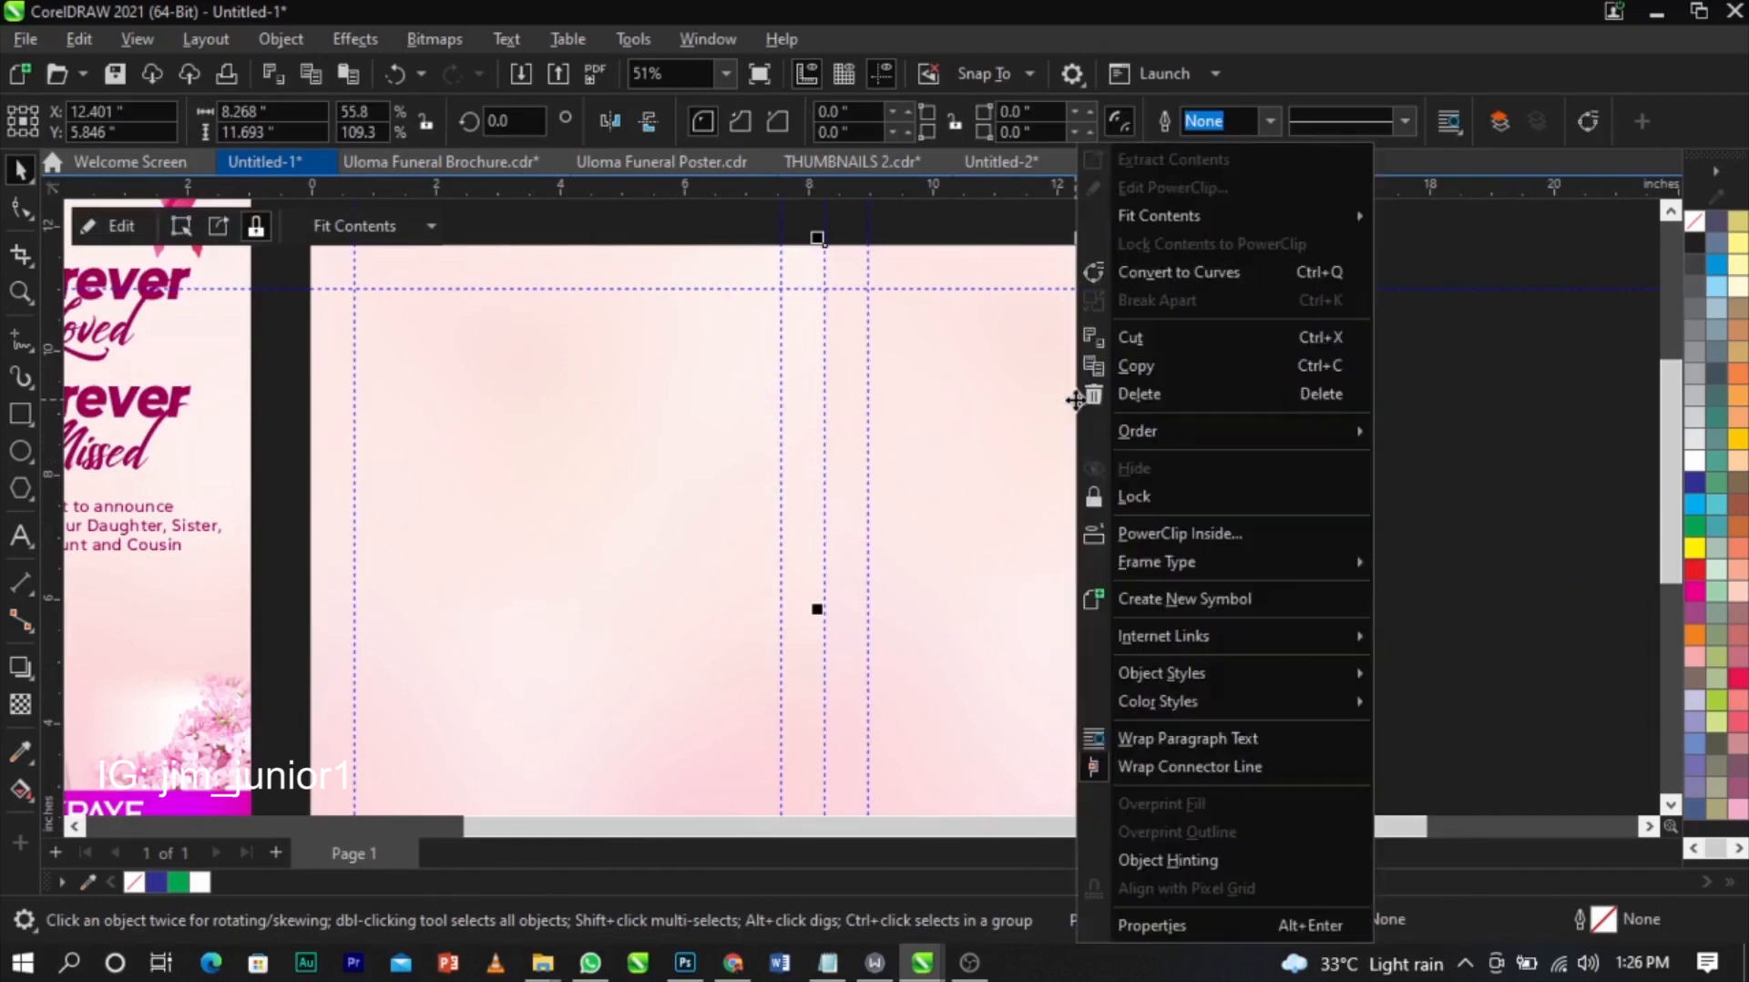
{"action": "left_click", "coordinate": [1115, 183]}
{"action": "scroll", "coordinate": [810, 415], "scroll_direction": "down", "scroll_amount": 2}
{"action": "left_click_drag", "start_coordinate": [743, 439], "coordinate": [891, 362]}
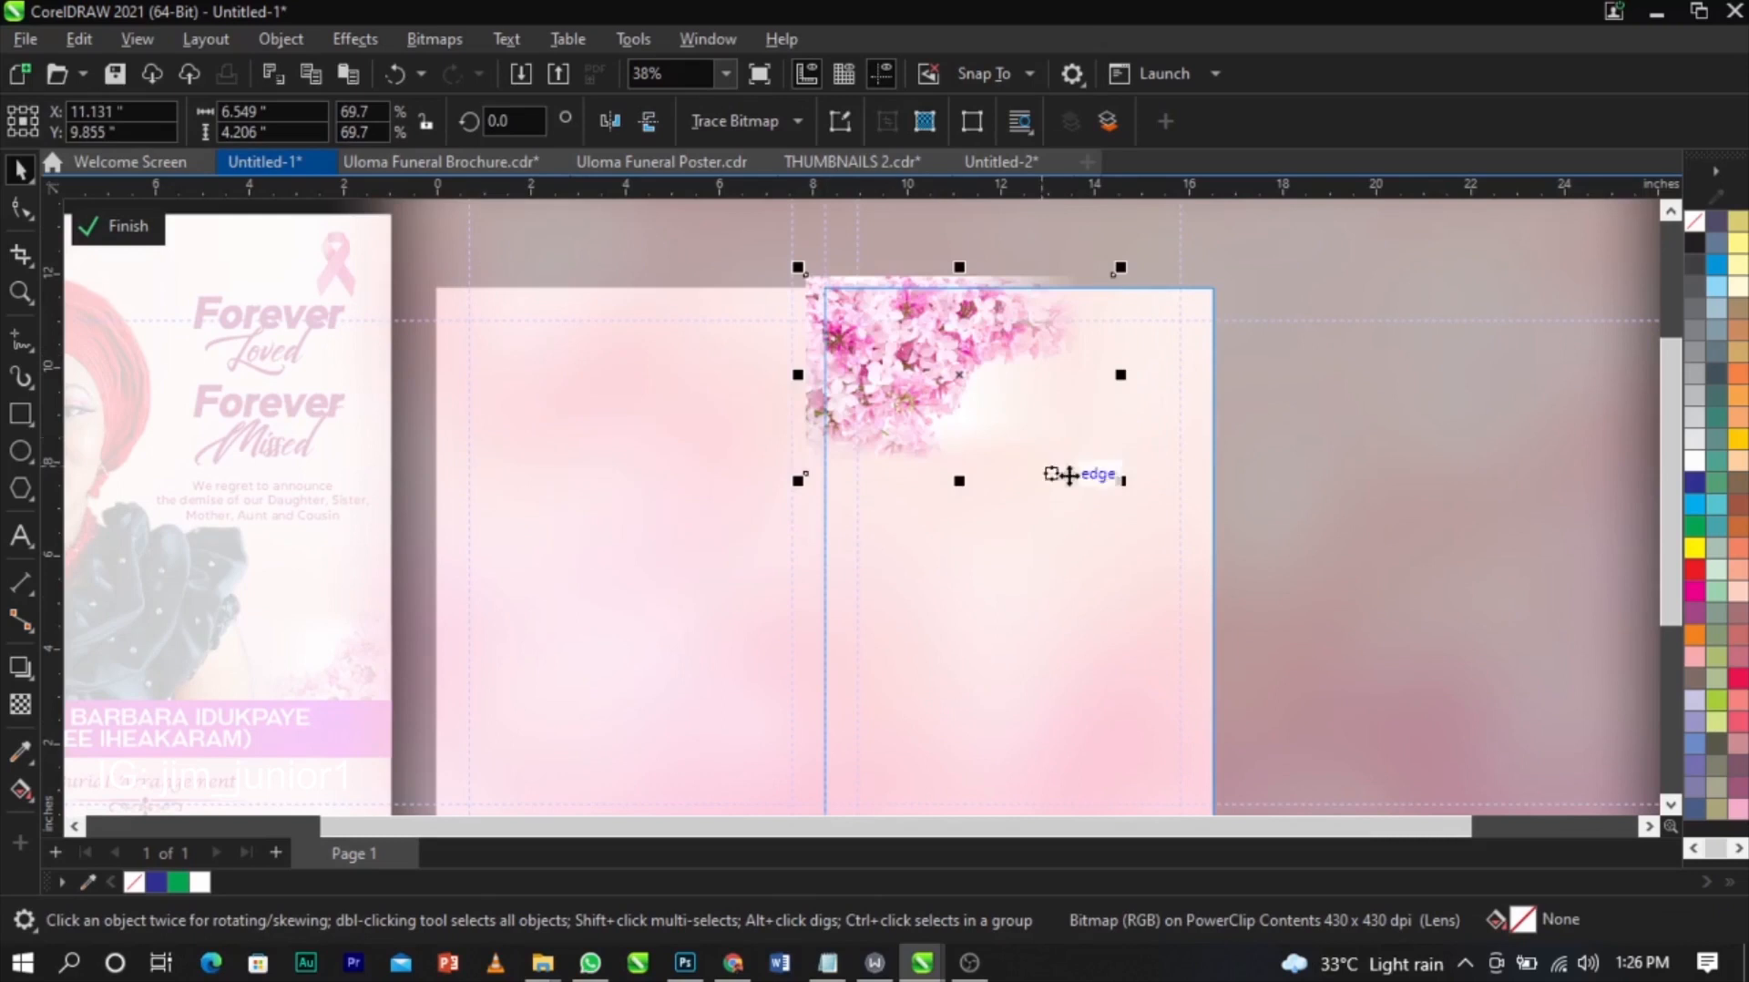
{"action": "left_click_drag", "start_coordinate": [1113, 475], "coordinate": [999, 443]}
{"action": "left_click", "coordinate": [902, 340]}
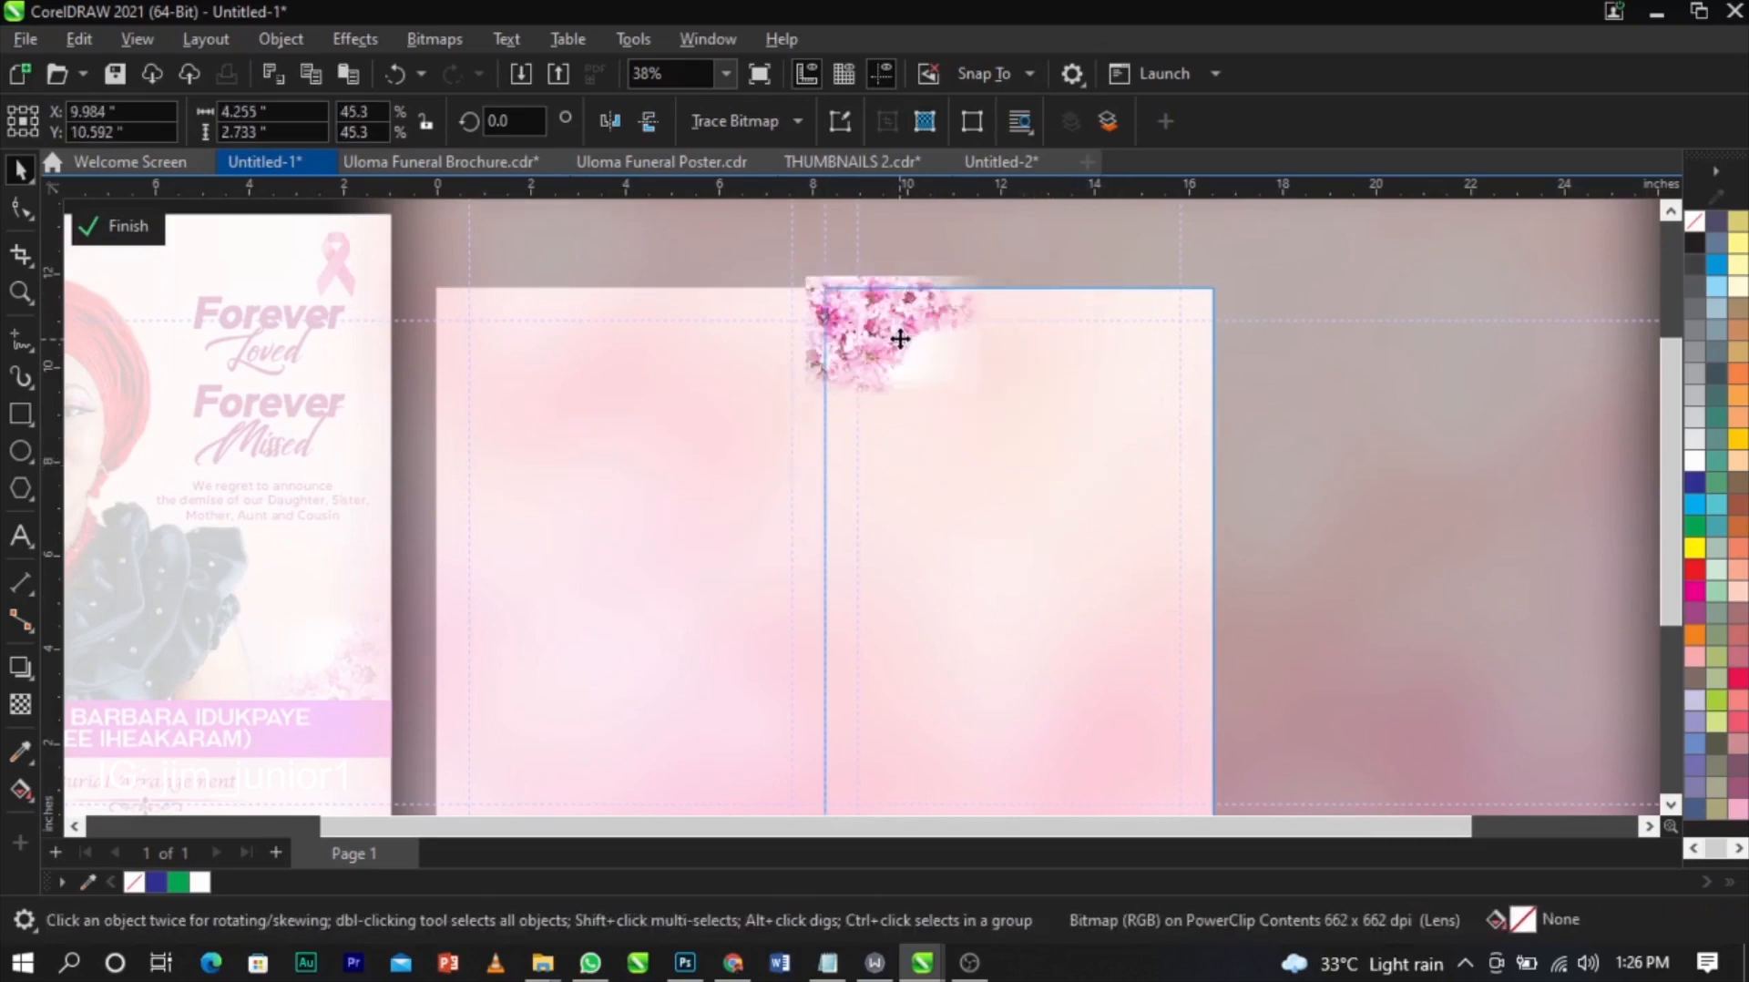
{"action": "left_click", "coordinate": [926, 363]}
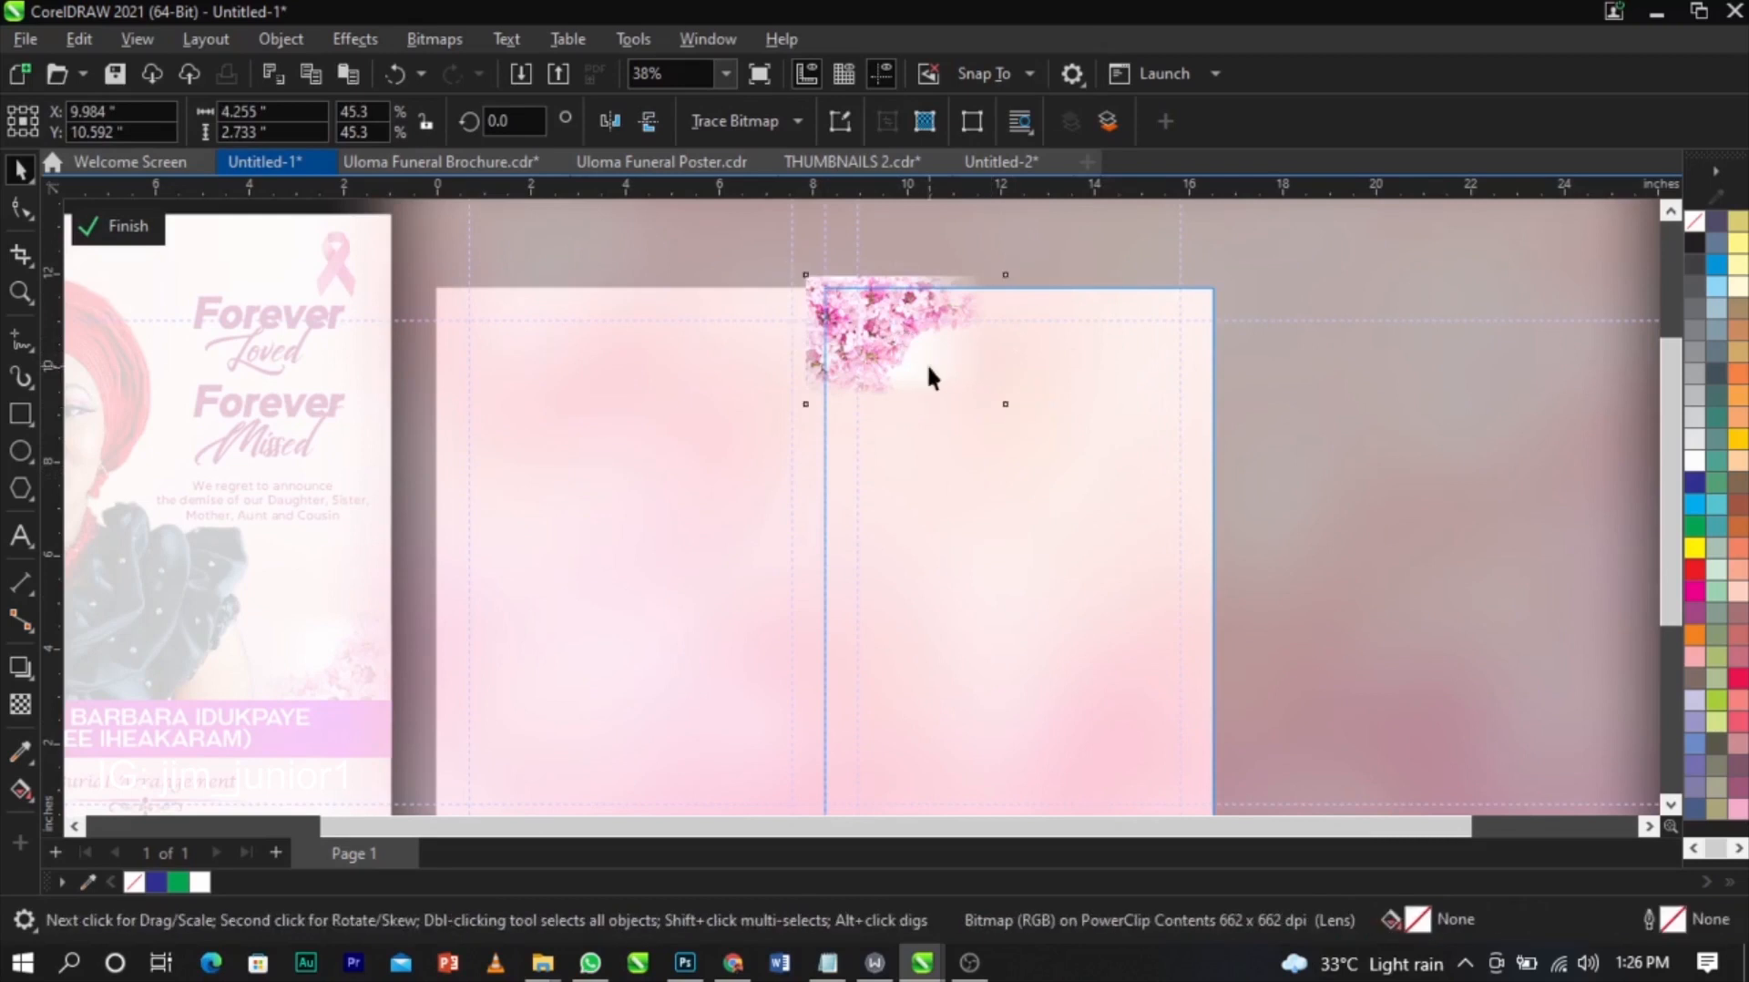
{"action": "left_click_drag", "start_coordinate": [1012, 412], "coordinate": [1020, 418]}
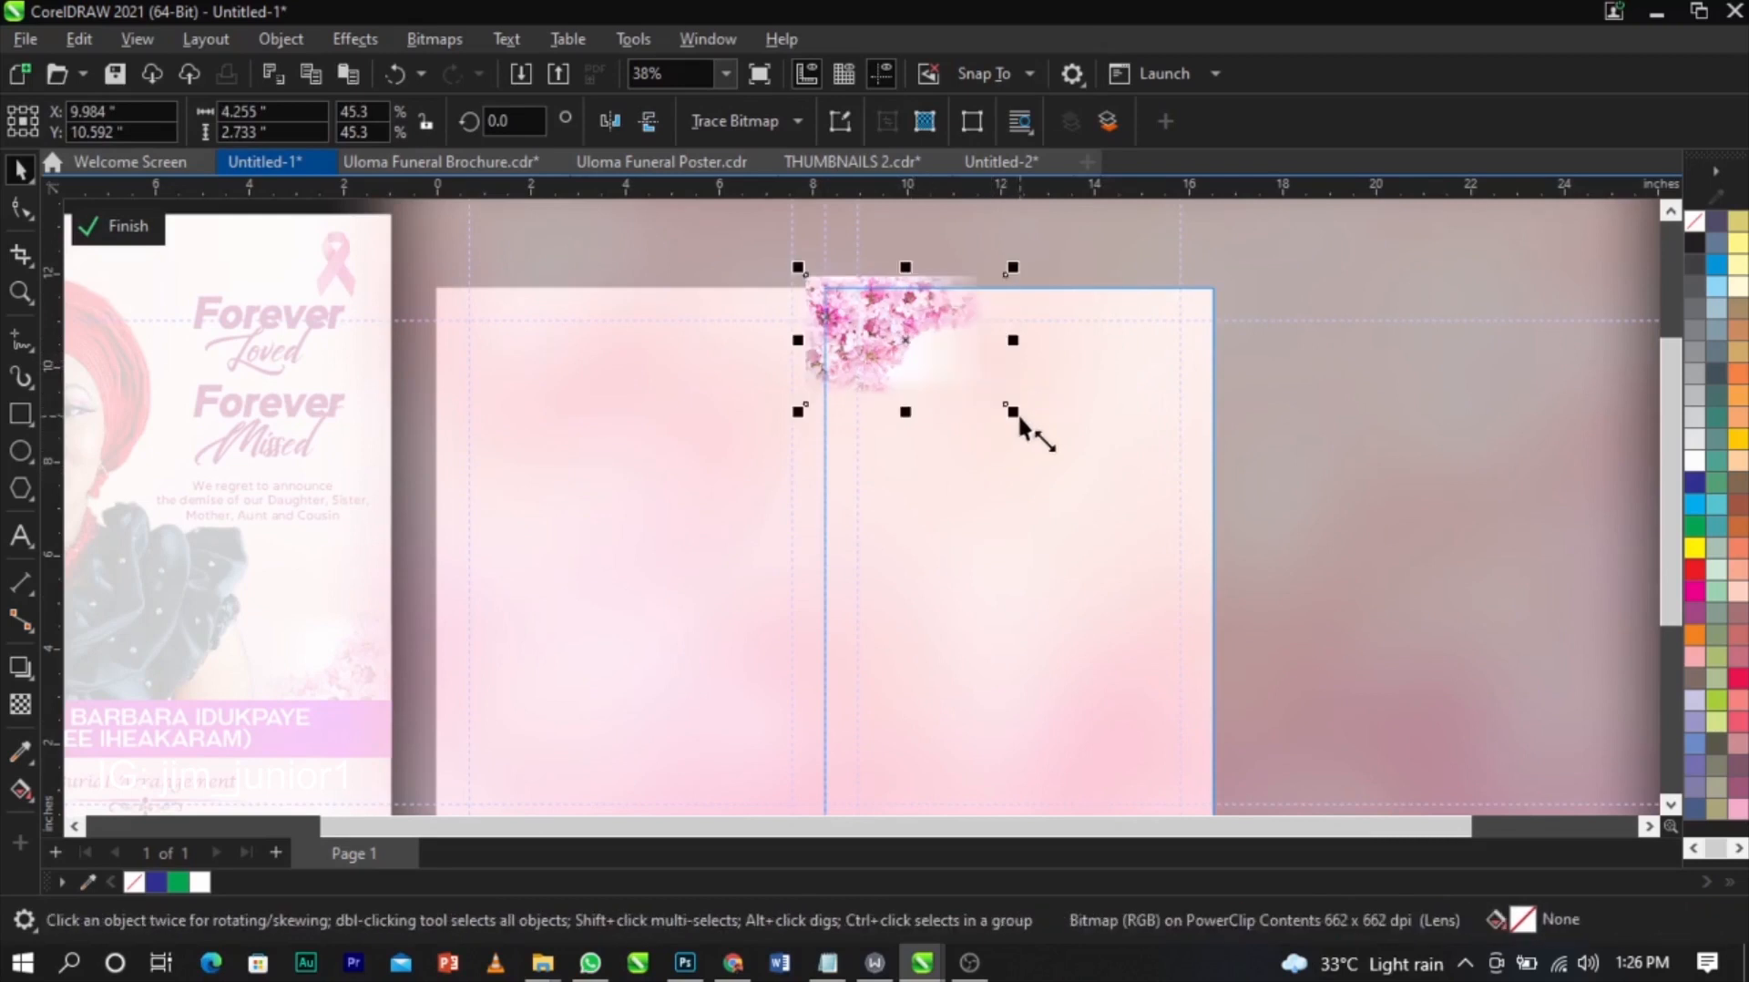
{"action": "left_click", "coordinate": [153, 237]}
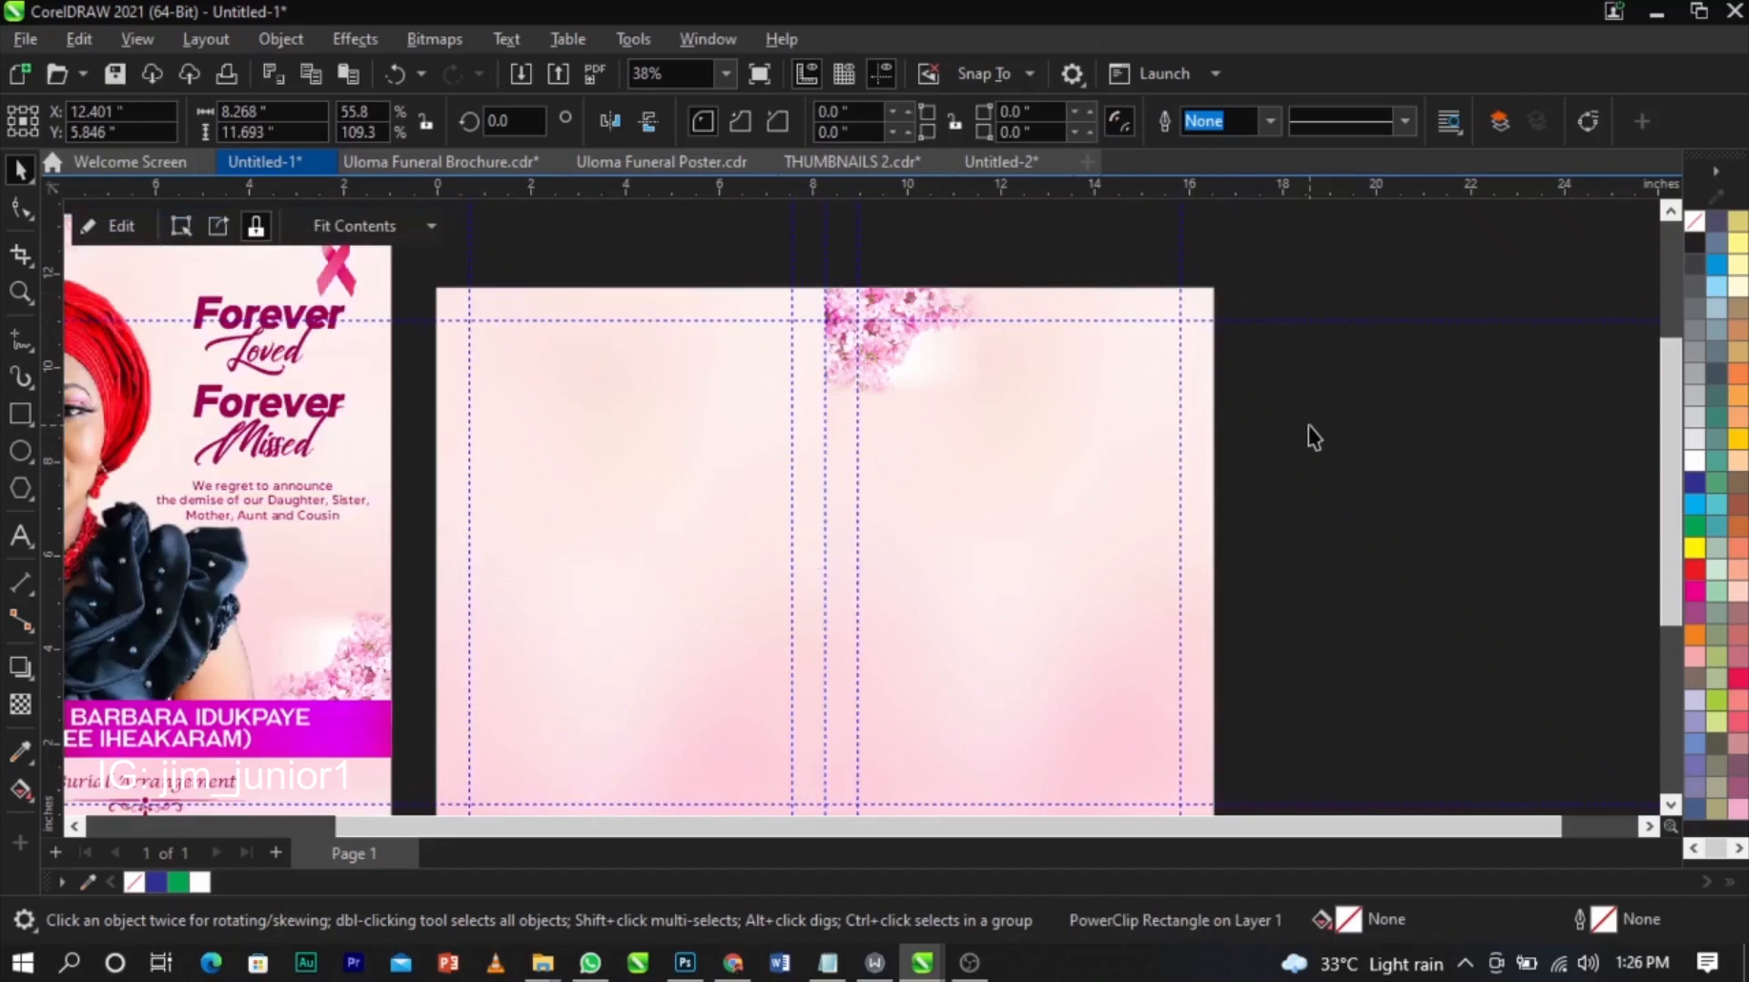
{"action": "left_click", "coordinate": [1308, 424]}
- Draw a rectangle about 8.268 × 1.654 in across the full width of the right panel's lower part
{"action": "scroll", "coordinate": [1308, 425], "scroll_direction": "down", "scroll_amount": 1}
{"action": "key", "text": "z"}
{"action": "left_click_drag", "start_coordinate": [343, 273], "coordinate": [1399, 736]}
{"action": "key", "text": "space"}
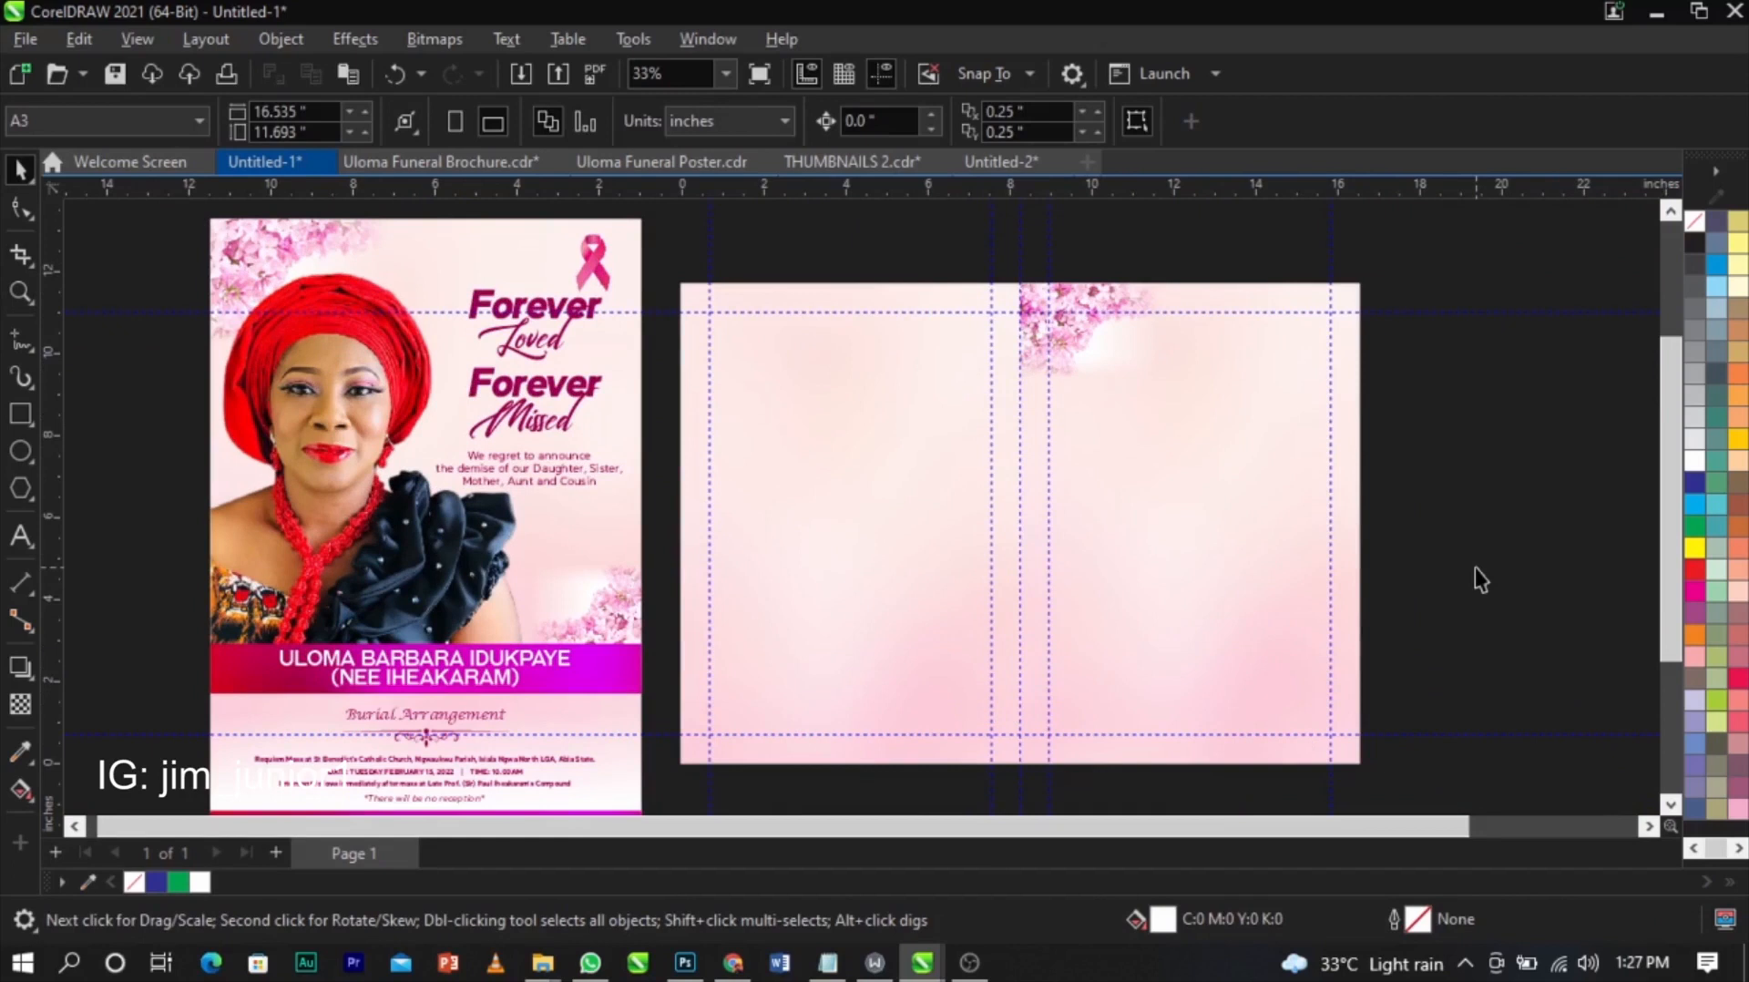
{"action": "left_click", "coordinate": [20, 414]}
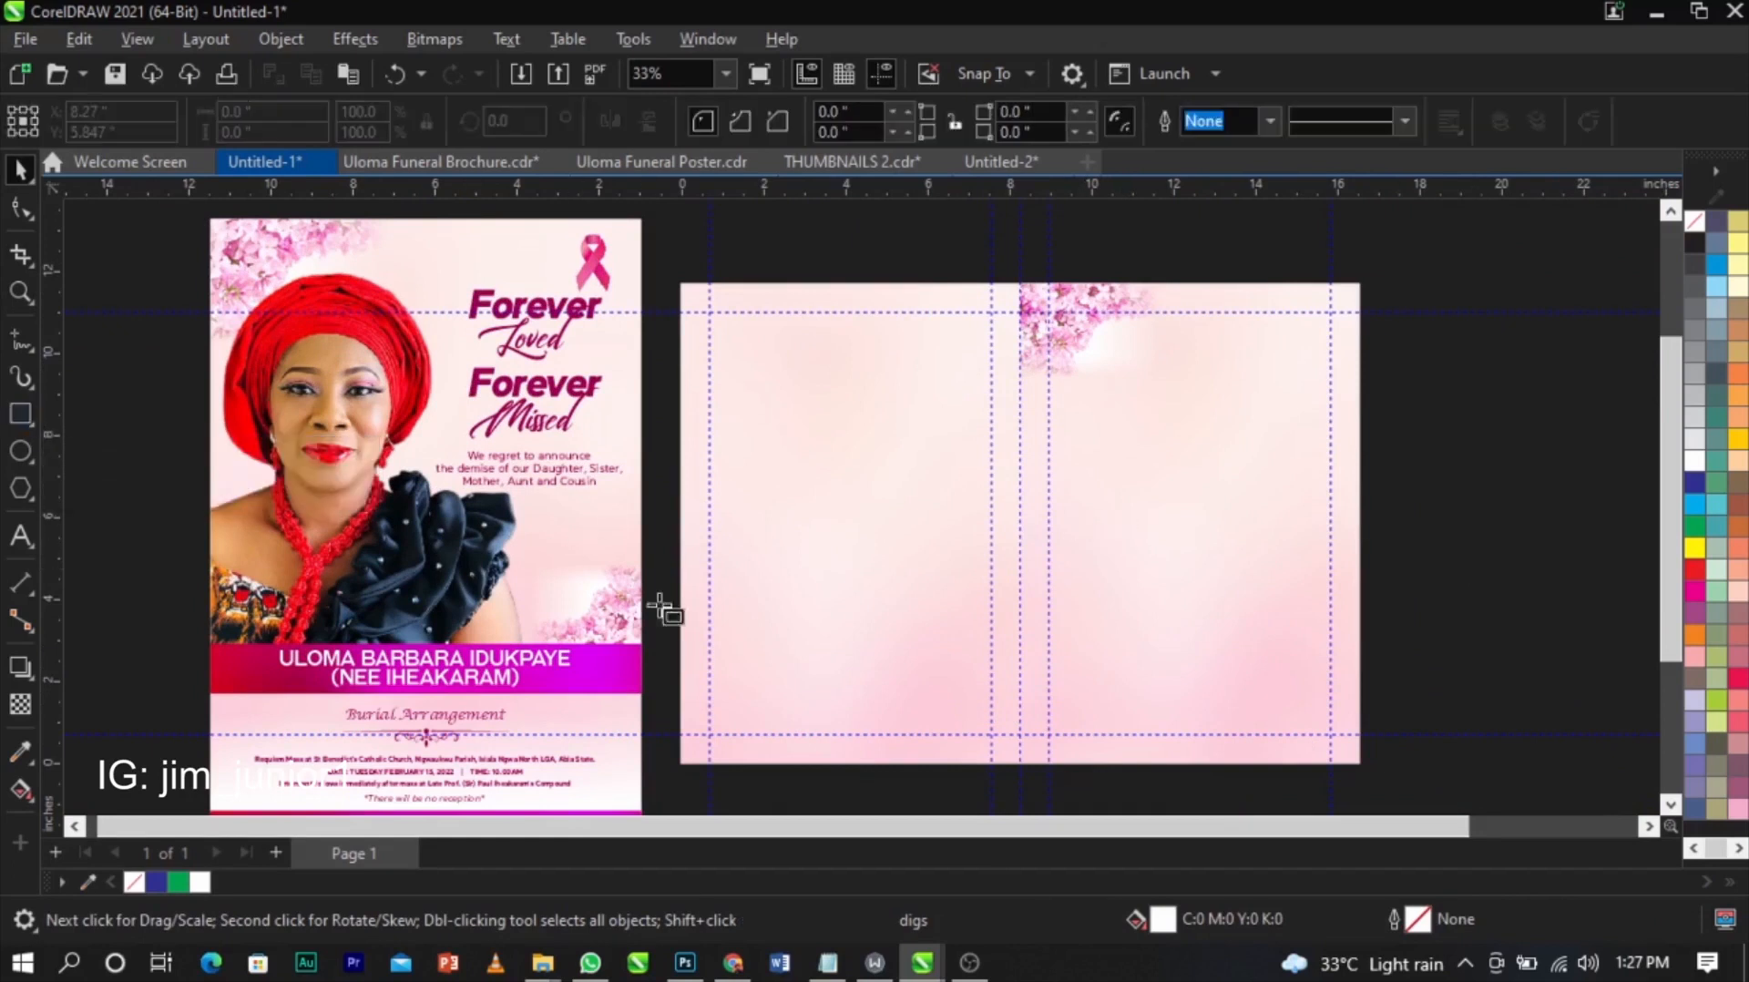
{"action": "left_click_drag", "start_coordinate": [1020, 632], "coordinate": [1359, 698]}
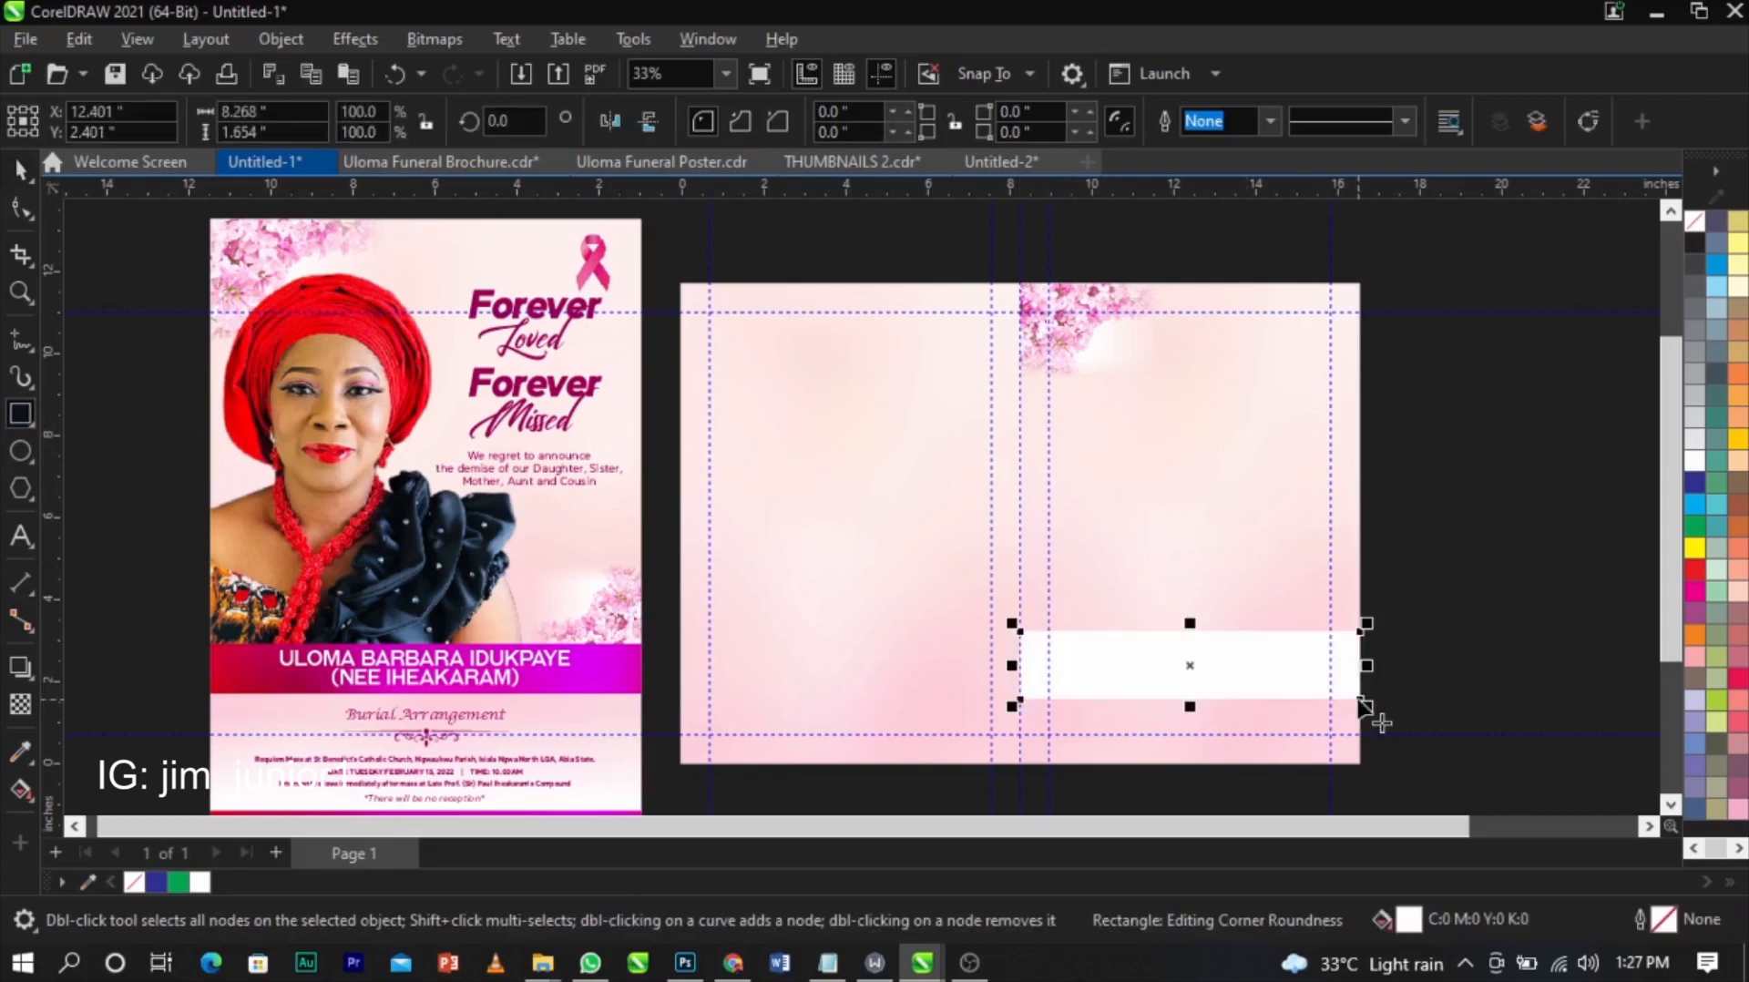
{"action": "key", "text": "space"}
{"action": "left_click", "coordinate": [1496, 670]}
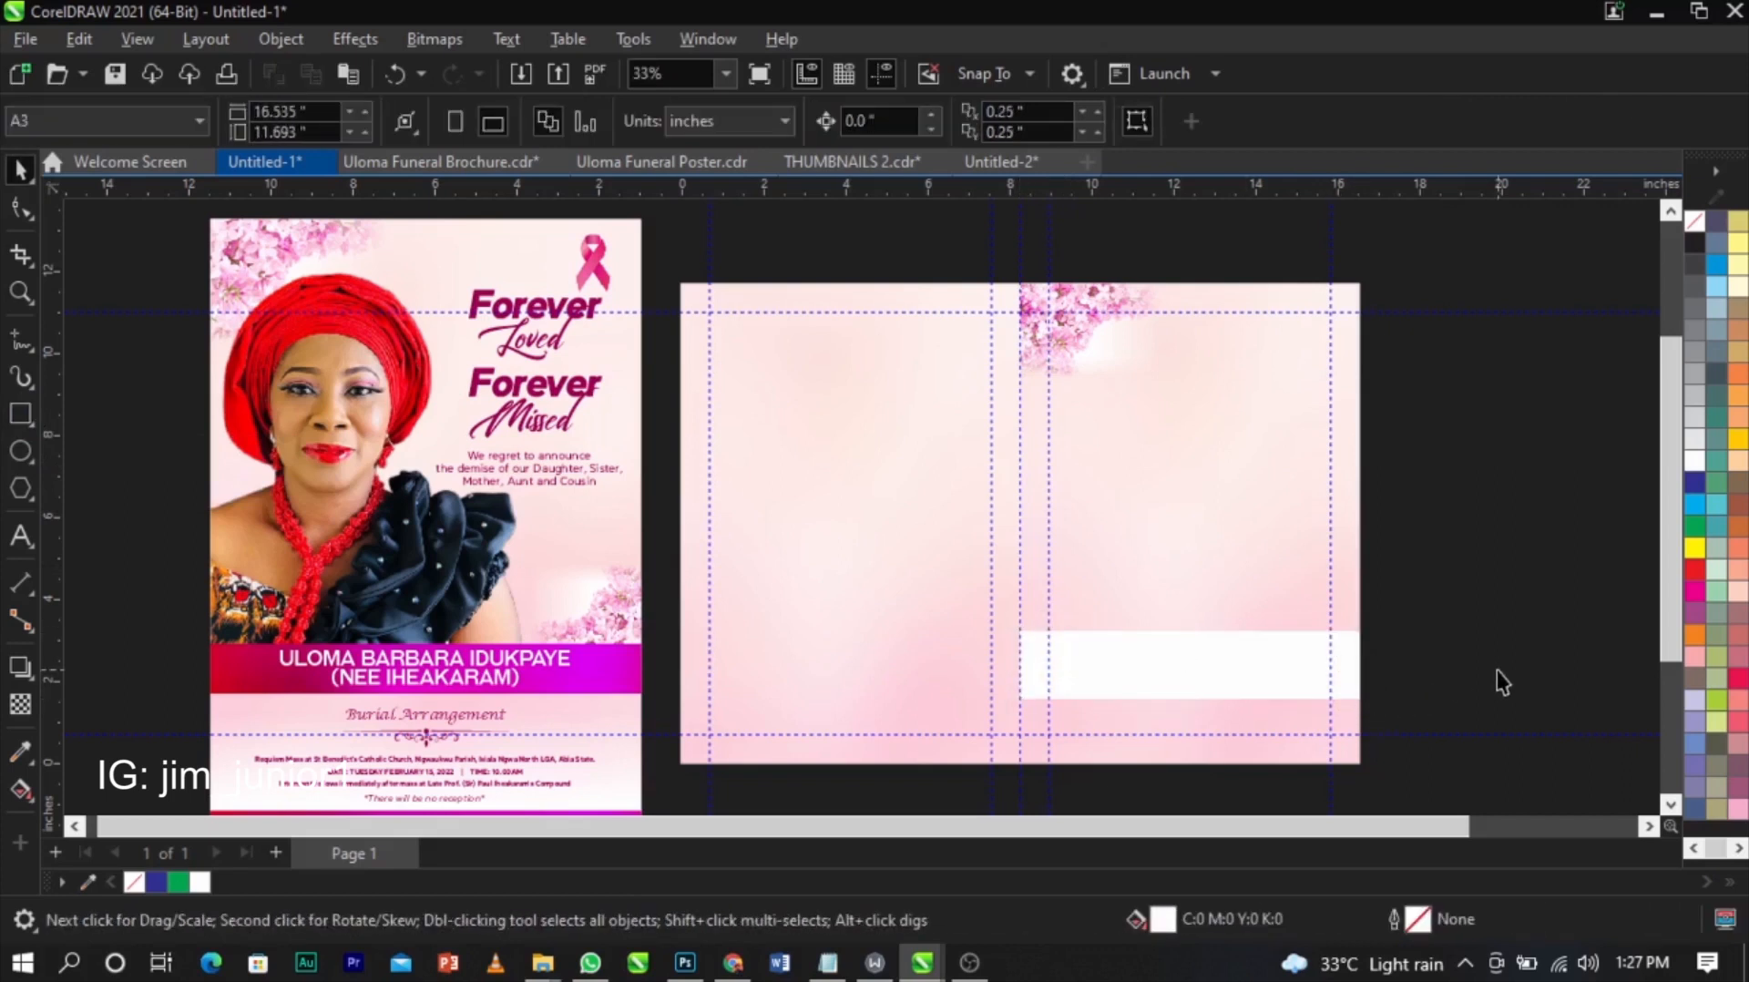
- Copy the woman's portrait bitmap out of the poster's PowerClip and paste it outside the frame
{"action": "left_click", "coordinate": [336, 597]}
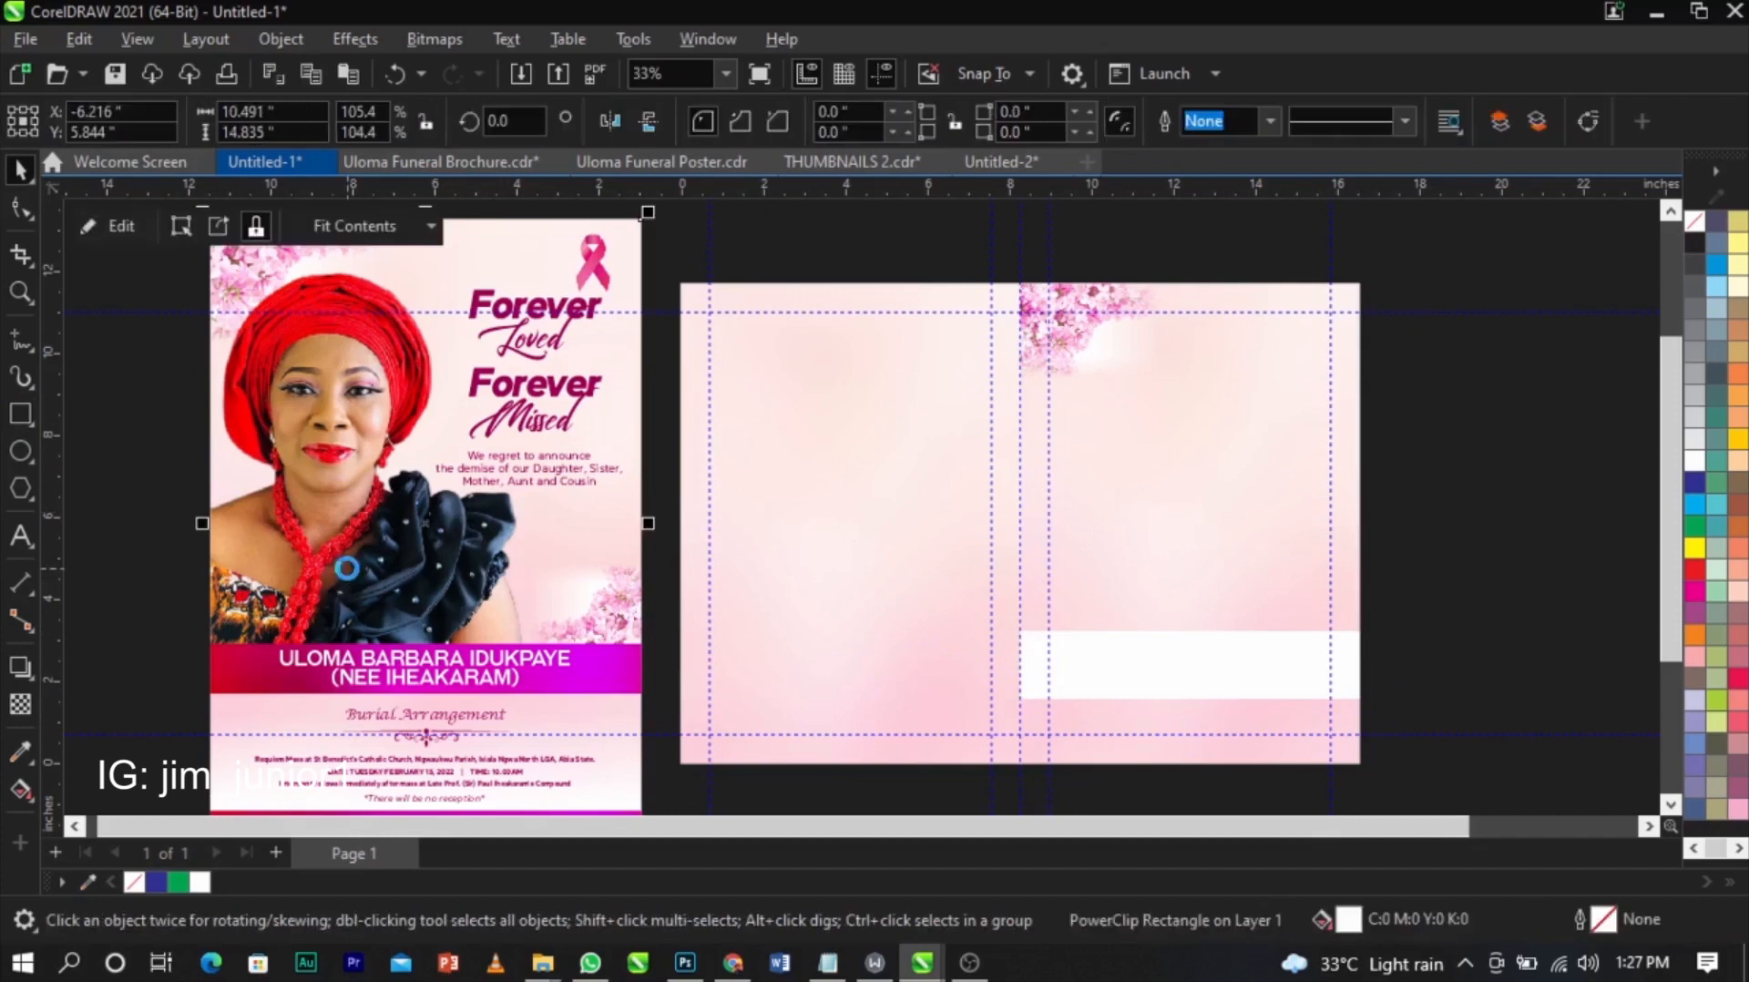
{"action": "double_click", "coordinate": [347, 568]}
{"action": "key", "text": "ctrl+c"}
{"action": "left_click", "coordinate": [1593, 694], "text": "ctrl"}
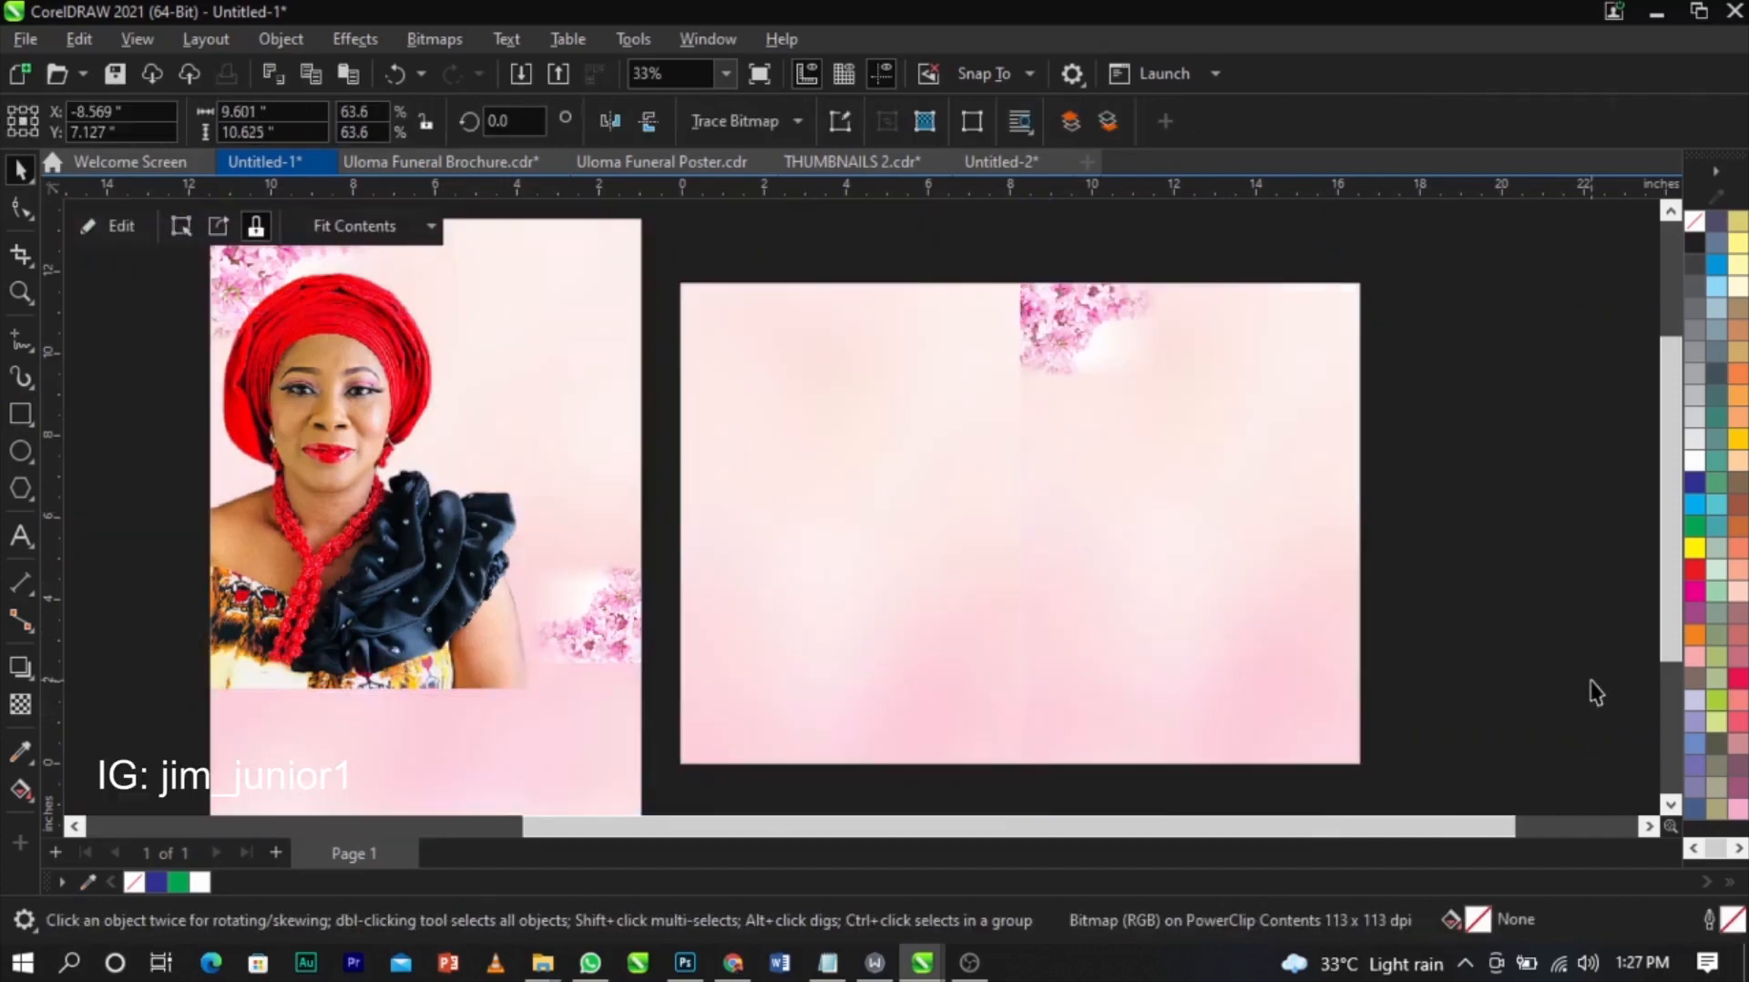
{"action": "key", "text": "ctrl+v"}
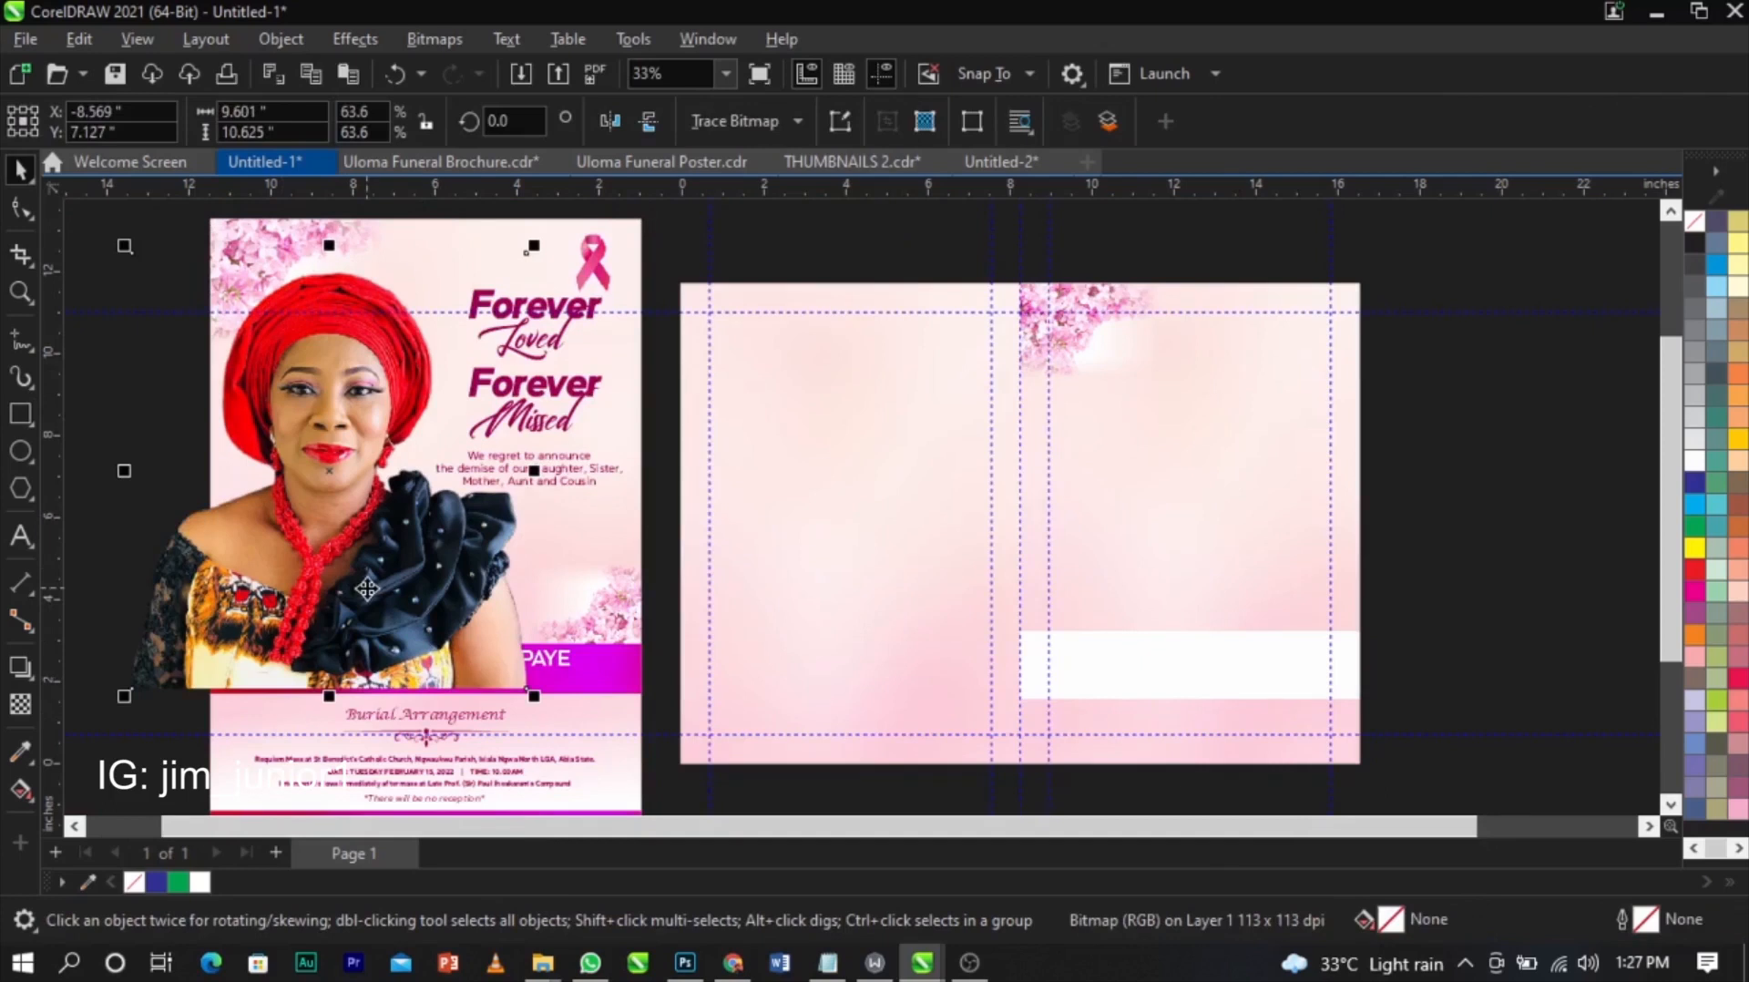
- PowerClip the pasted portrait inside the right panel rectangle
{"action": "right_click", "coordinate": [366, 588]}
{"action": "left_click", "coordinate": [428, 555]}
{"action": "left_click", "coordinate": [1084, 581]}
{"action": "left_click", "coordinate": [1092, 590]}
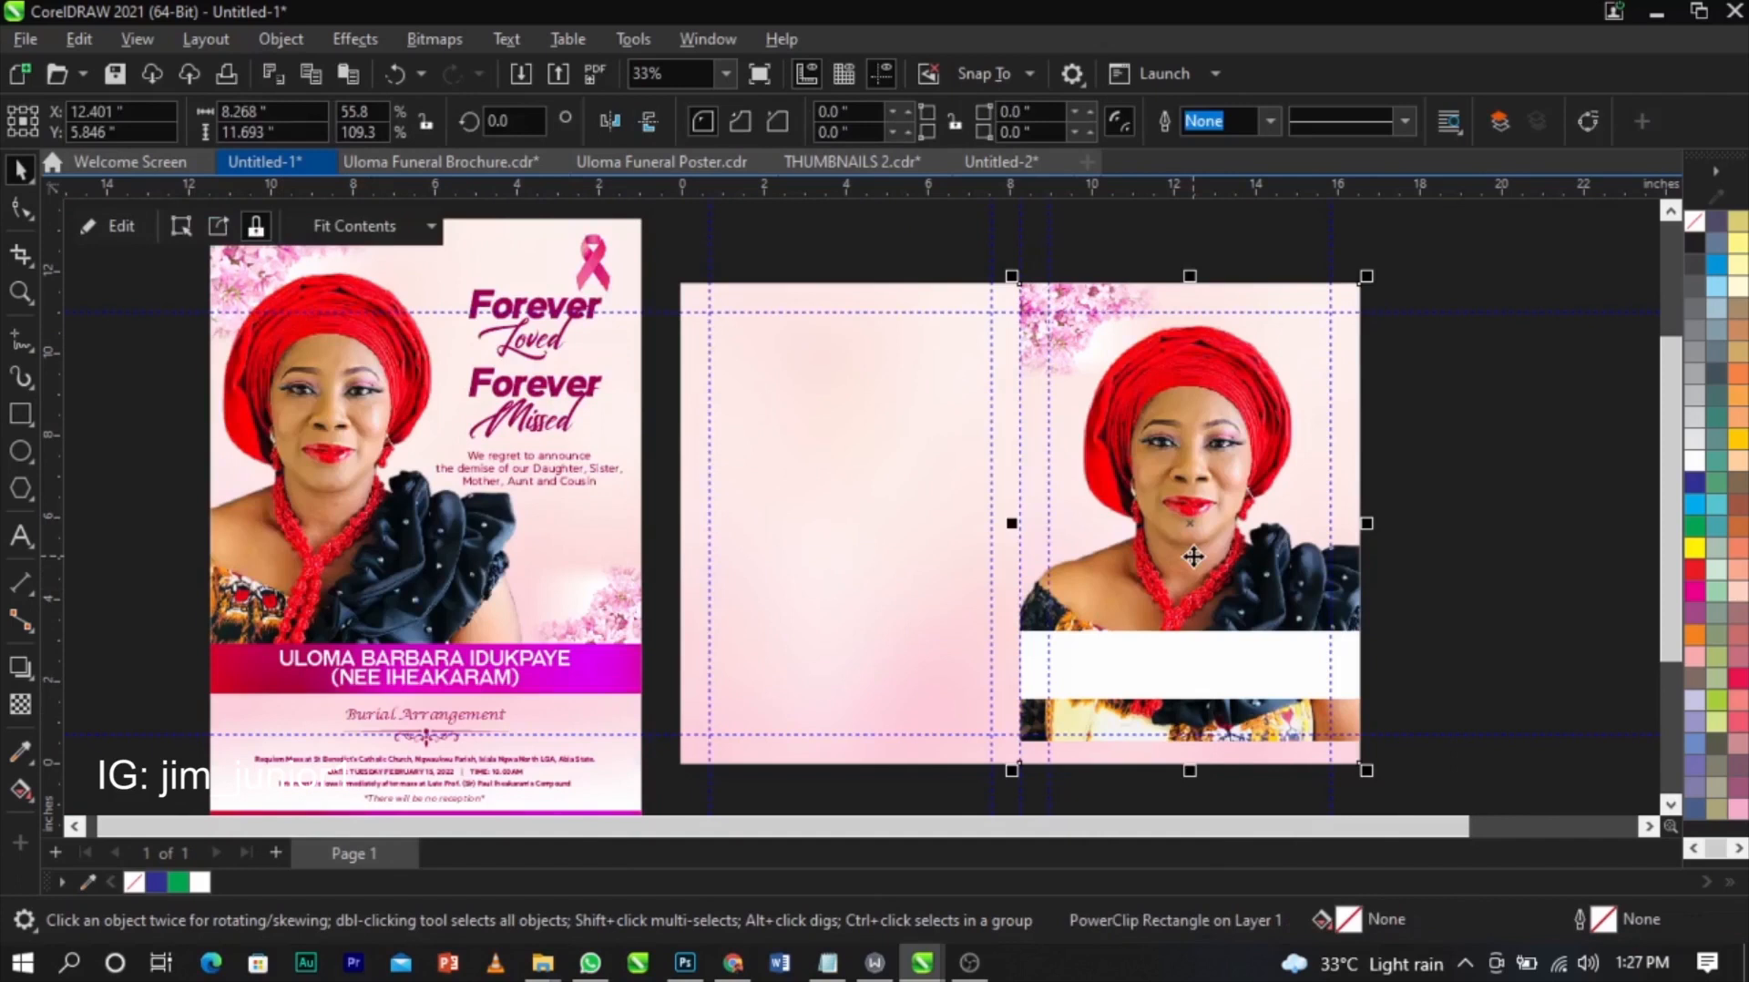
- Edit the right panel's PowerClip, lowering the portrait and scaling it to about 8.457 × 9.36 in
{"action": "right_click", "coordinate": [1193, 556]}
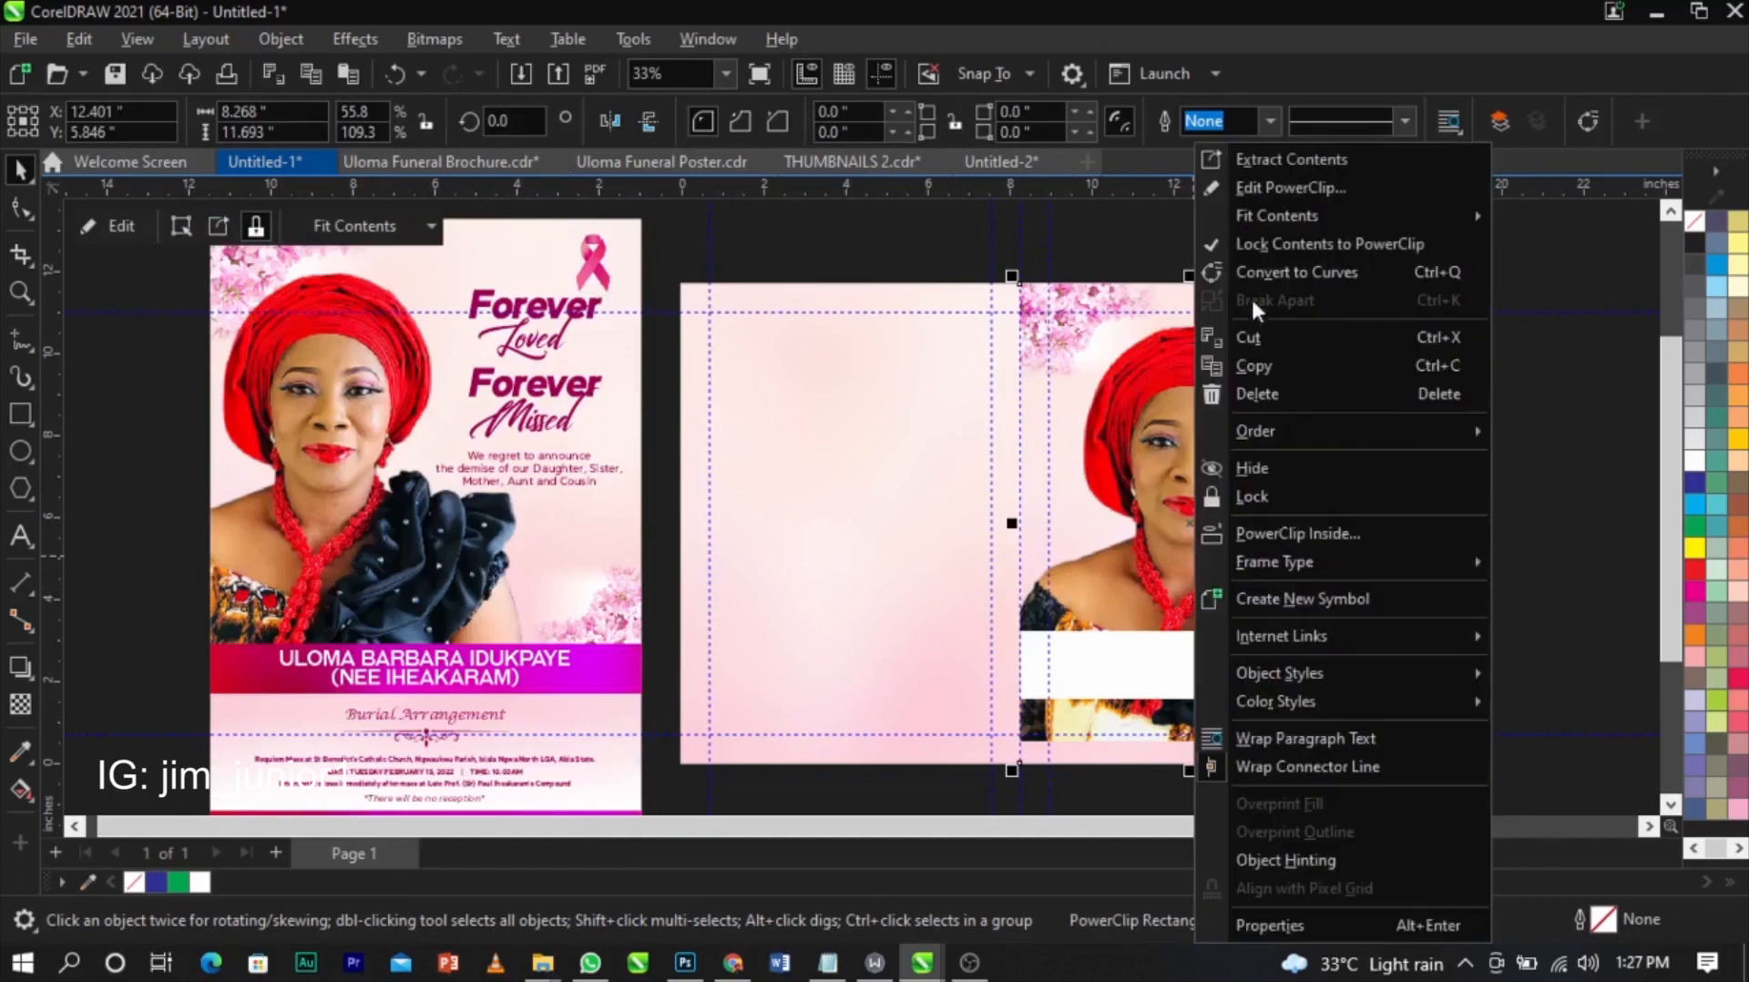
{"action": "left_click", "coordinate": [1256, 190]}
{"action": "left_click_drag", "start_coordinate": [1198, 468], "coordinate": [1190, 506]}
{"action": "left_click_drag", "start_coordinate": [1397, 332], "coordinate": [1353, 397]}
{"action": "left_click_drag", "start_coordinate": [1280, 492], "coordinate": [1282, 500]}
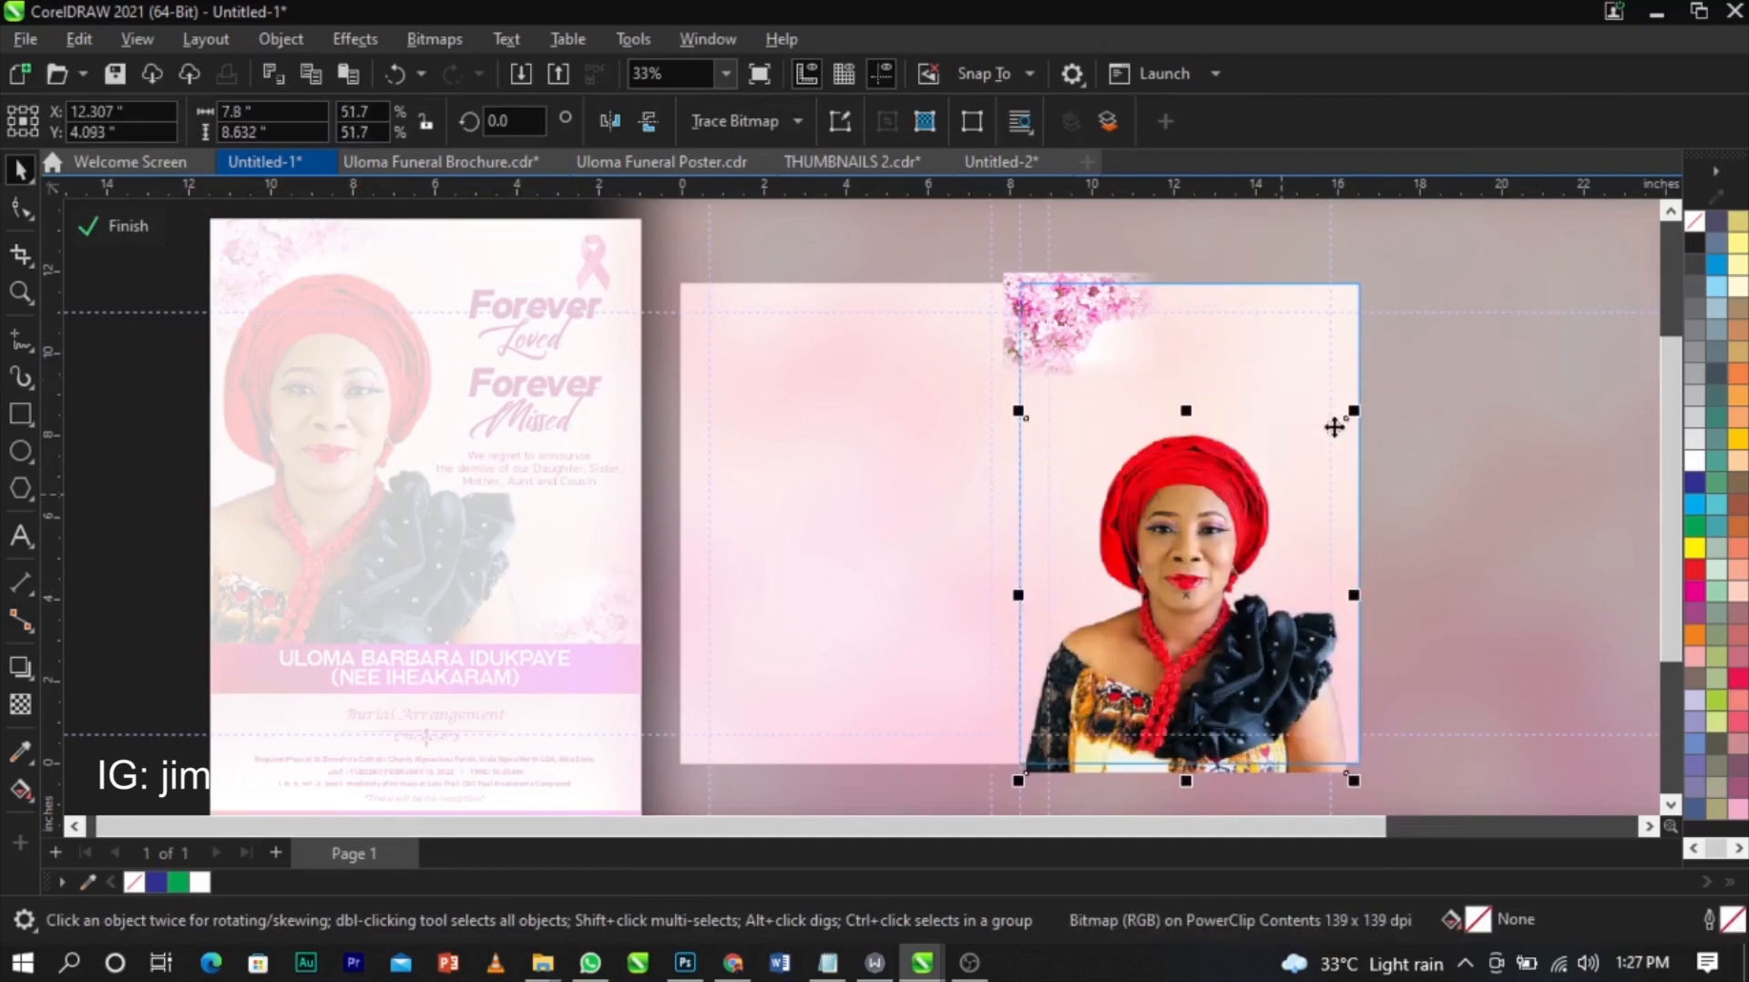
{"action": "left_click_drag", "start_coordinate": [1358, 406], "coordinate": [1366, 395]}
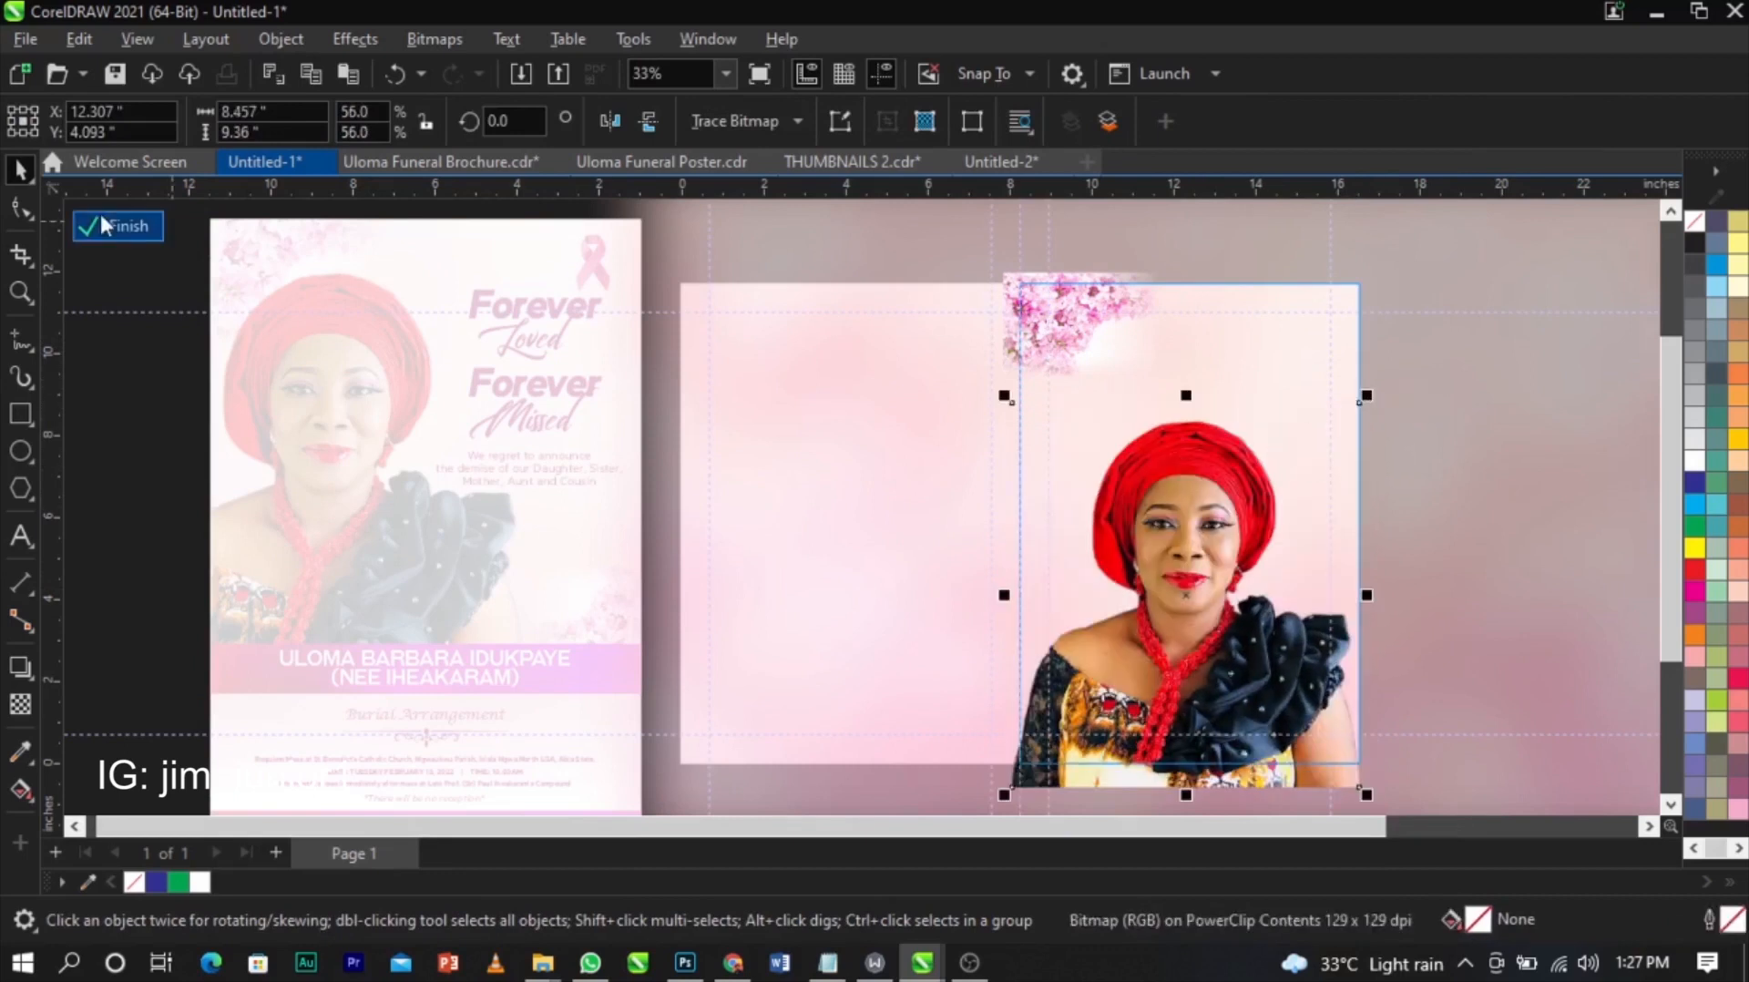
{"action": "left_click", "coordinate": [126, 231]}
{"action": "left_click", "coordinate": [1395, 567]}
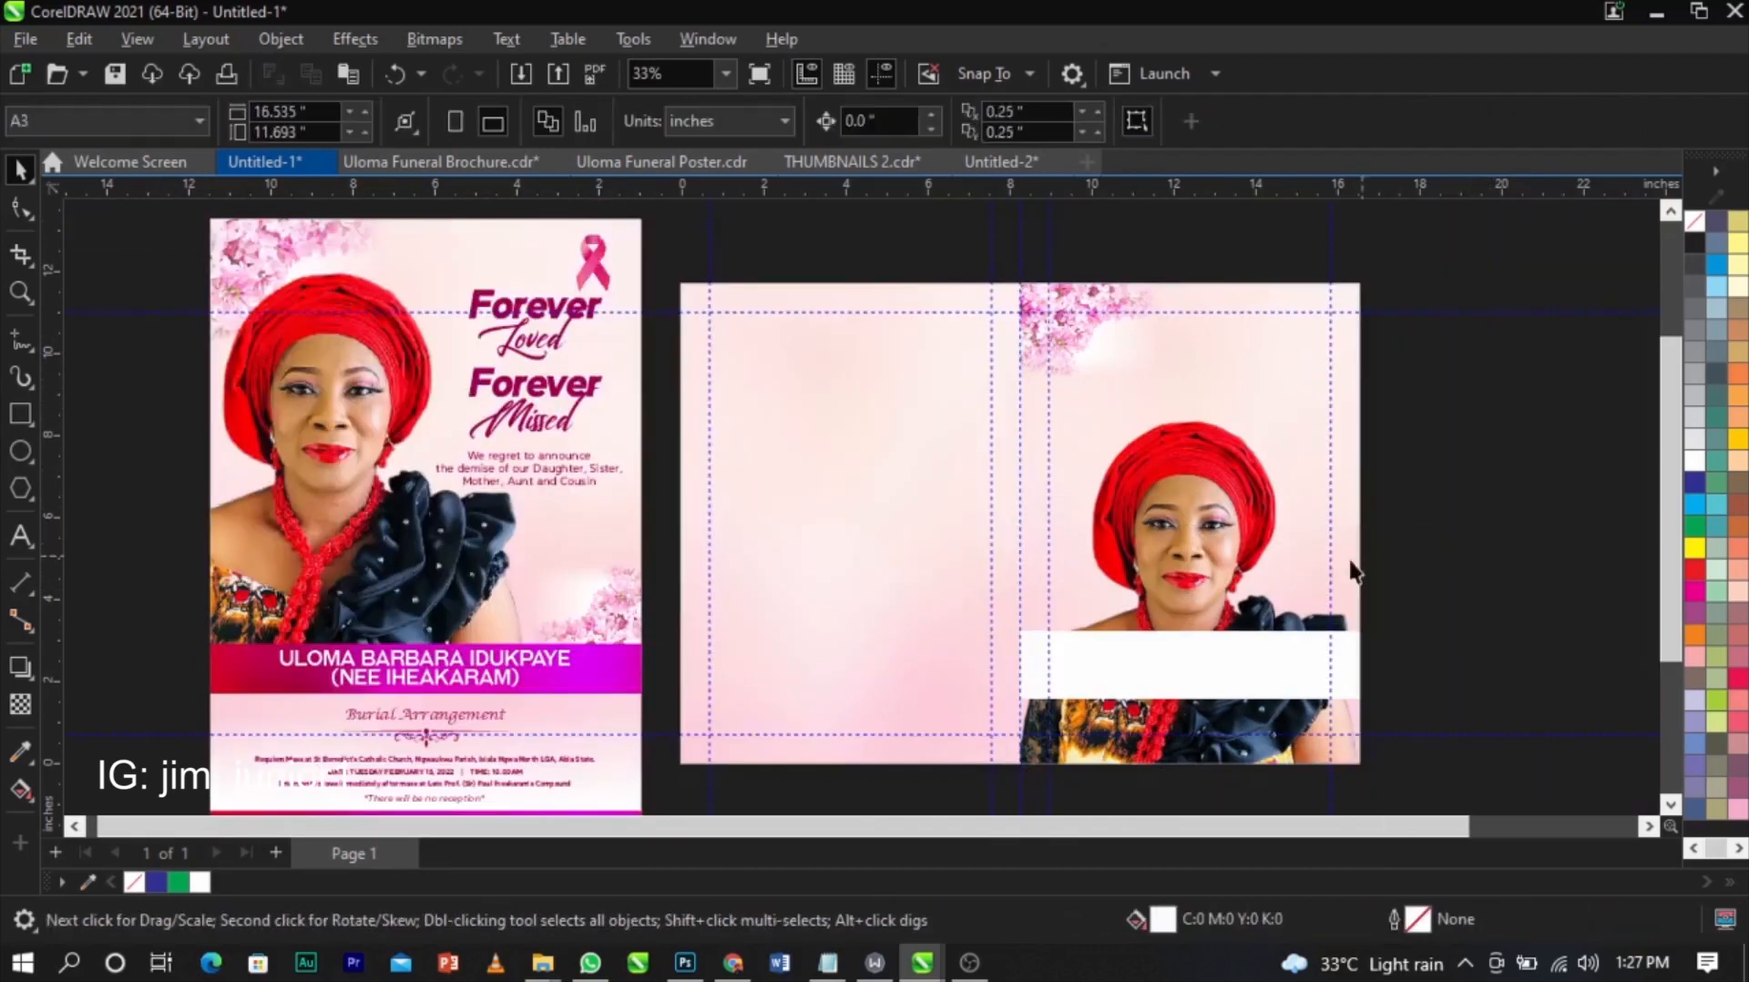
- Move the white rectangle straight down on the right panel, centring it at about Y 1.643 in
{"action": "key", "text": "z"}
{"action": "left_click_drag", "start_coordinate": [784, 500], "coordinate": [1436, 734]}
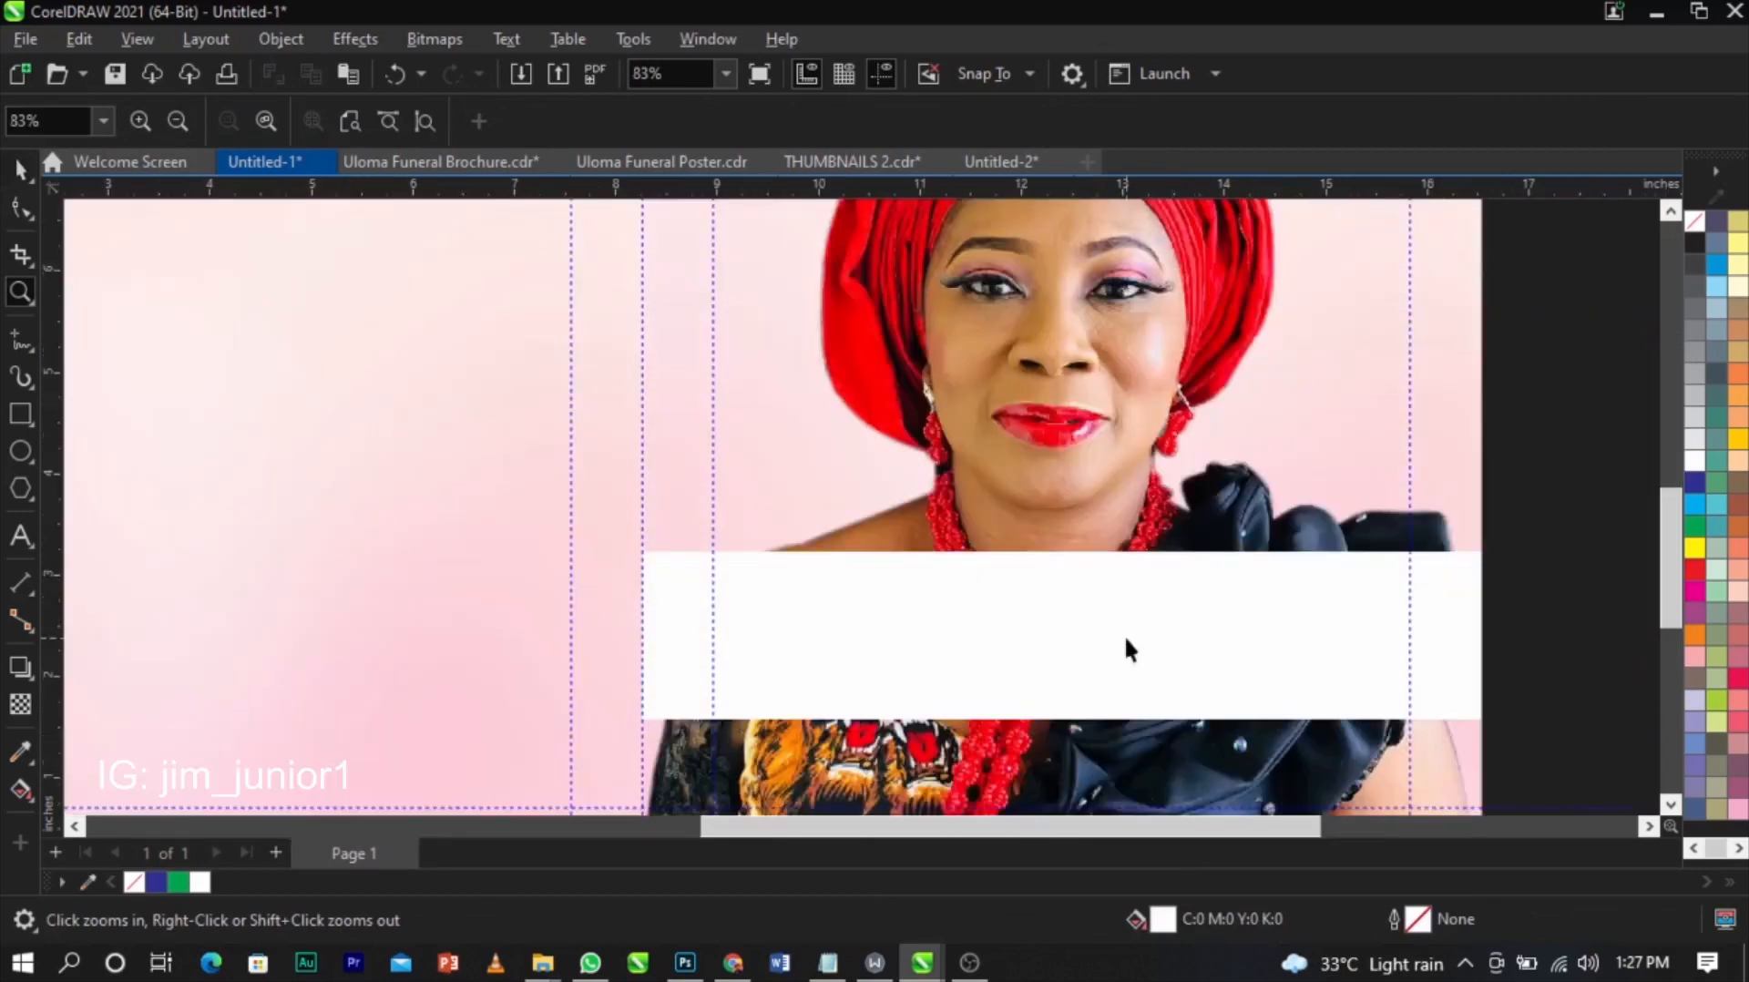
{"action": "key", "text": "space"}
{"action": "left_click", "coordinate": [1153, 594]}
{"action": "left_click_drag", "start_coordinate": [1155, 593], "coordinate": [1156, 685]}
{"action": "scroll", "coordinate": [1055, 516], "scroll_direction": "down", "scroll_amount": 5}
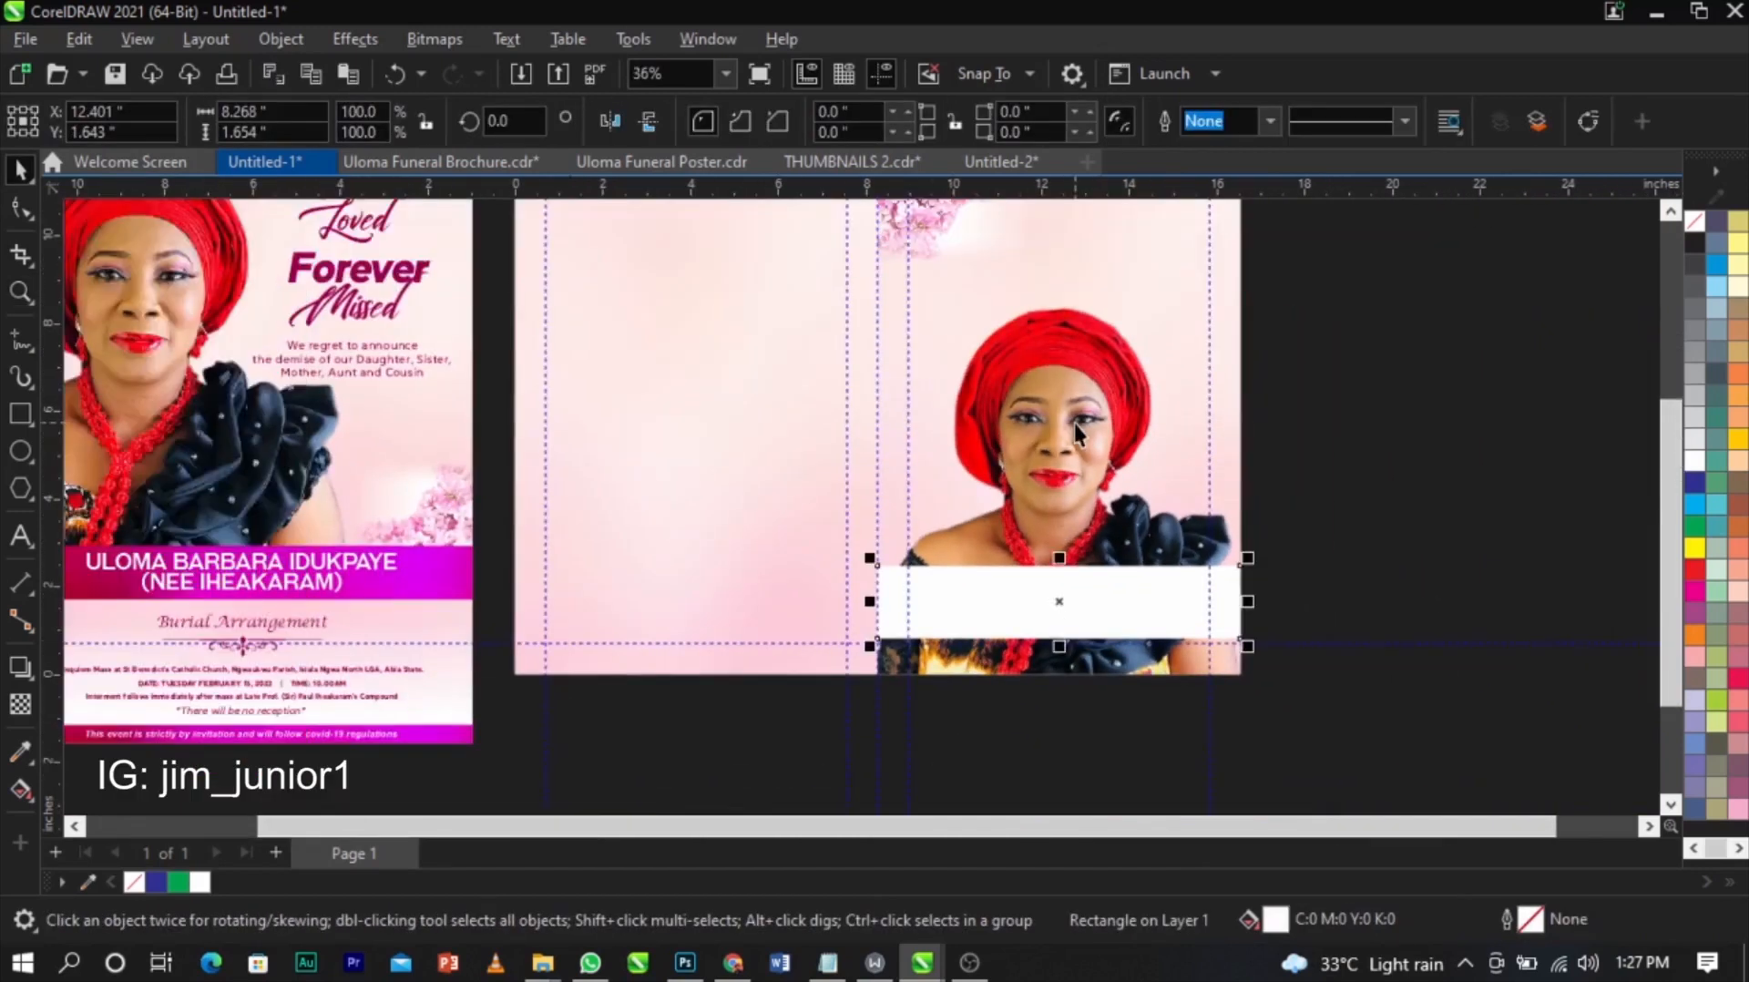
- Raise the portrait inside the right panel's PowerClip to about Y 4.823 in
{"action": "double_click", "coordinate": [1073, 422]}
{"action": "left_click_drag", "start_coordinate": [1074, 422], "coordinate": [1078, 389]}
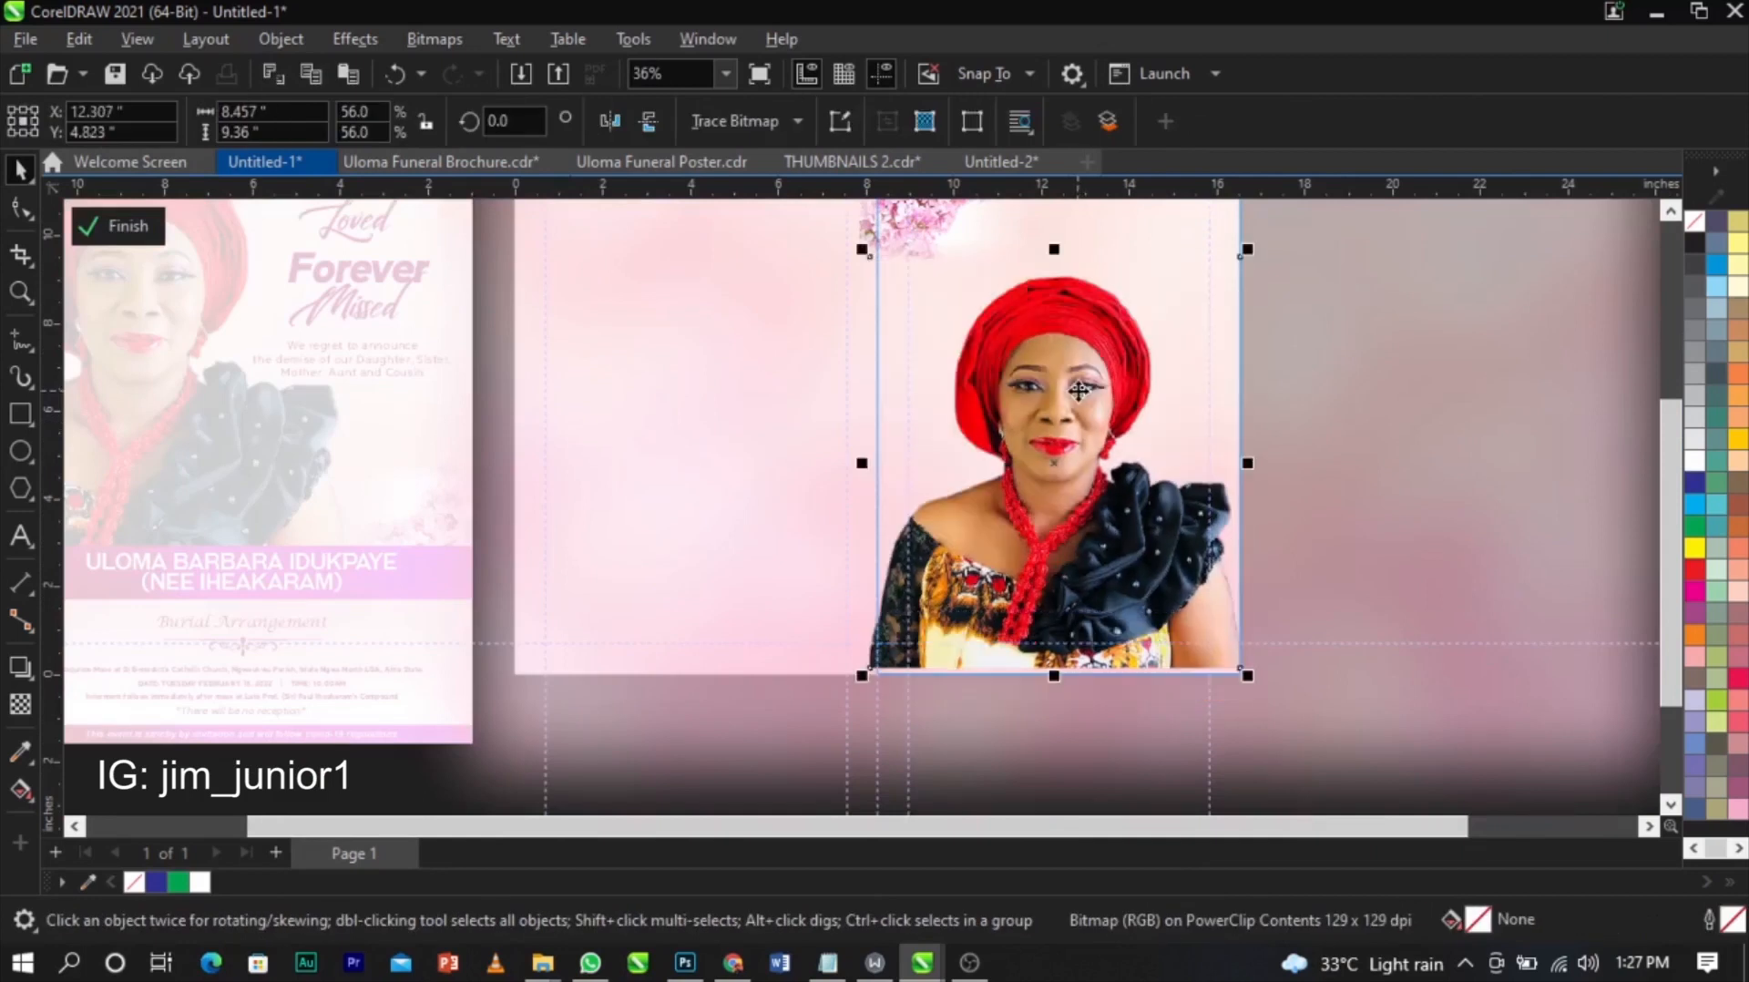
{"action": "left_click", "coordinate": [137, 228]}
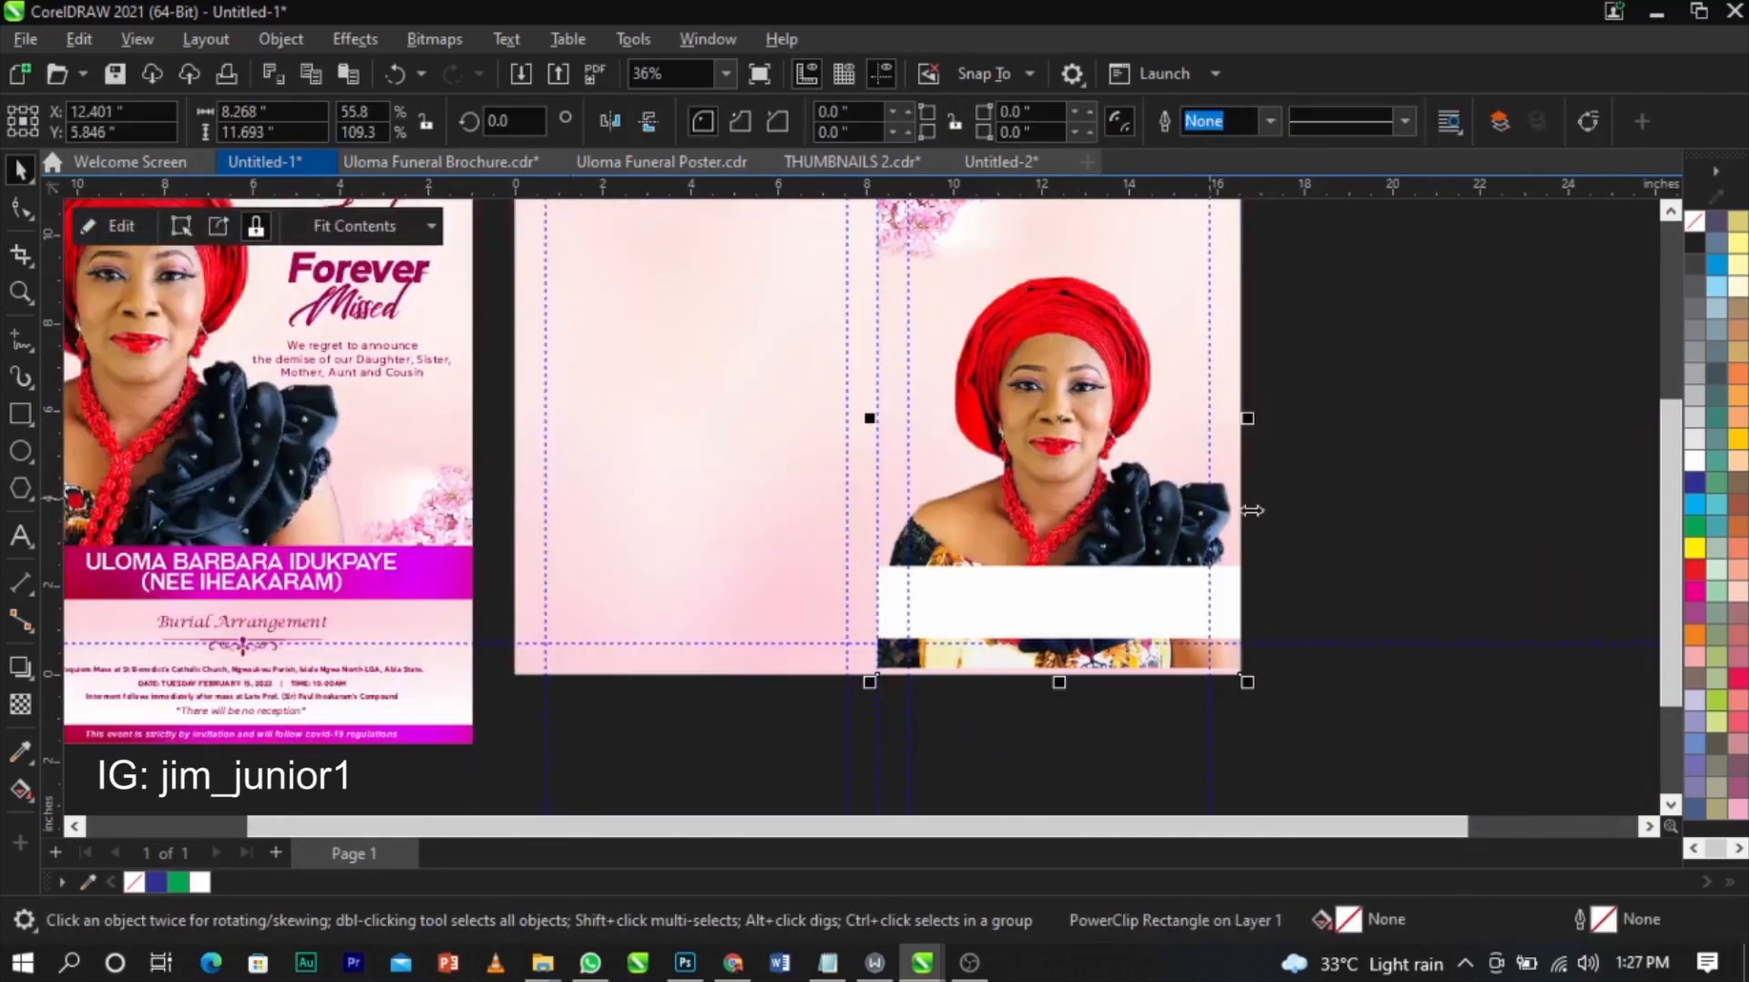
- Align the white rectangle with the bottom edge of the right panel
{"action": "left_click", "coordinate": [1150, 568]}
{"action": "scroll", "coordinate": [1096, 618], "scroll_direction": "up", "scroll_amount": 2}
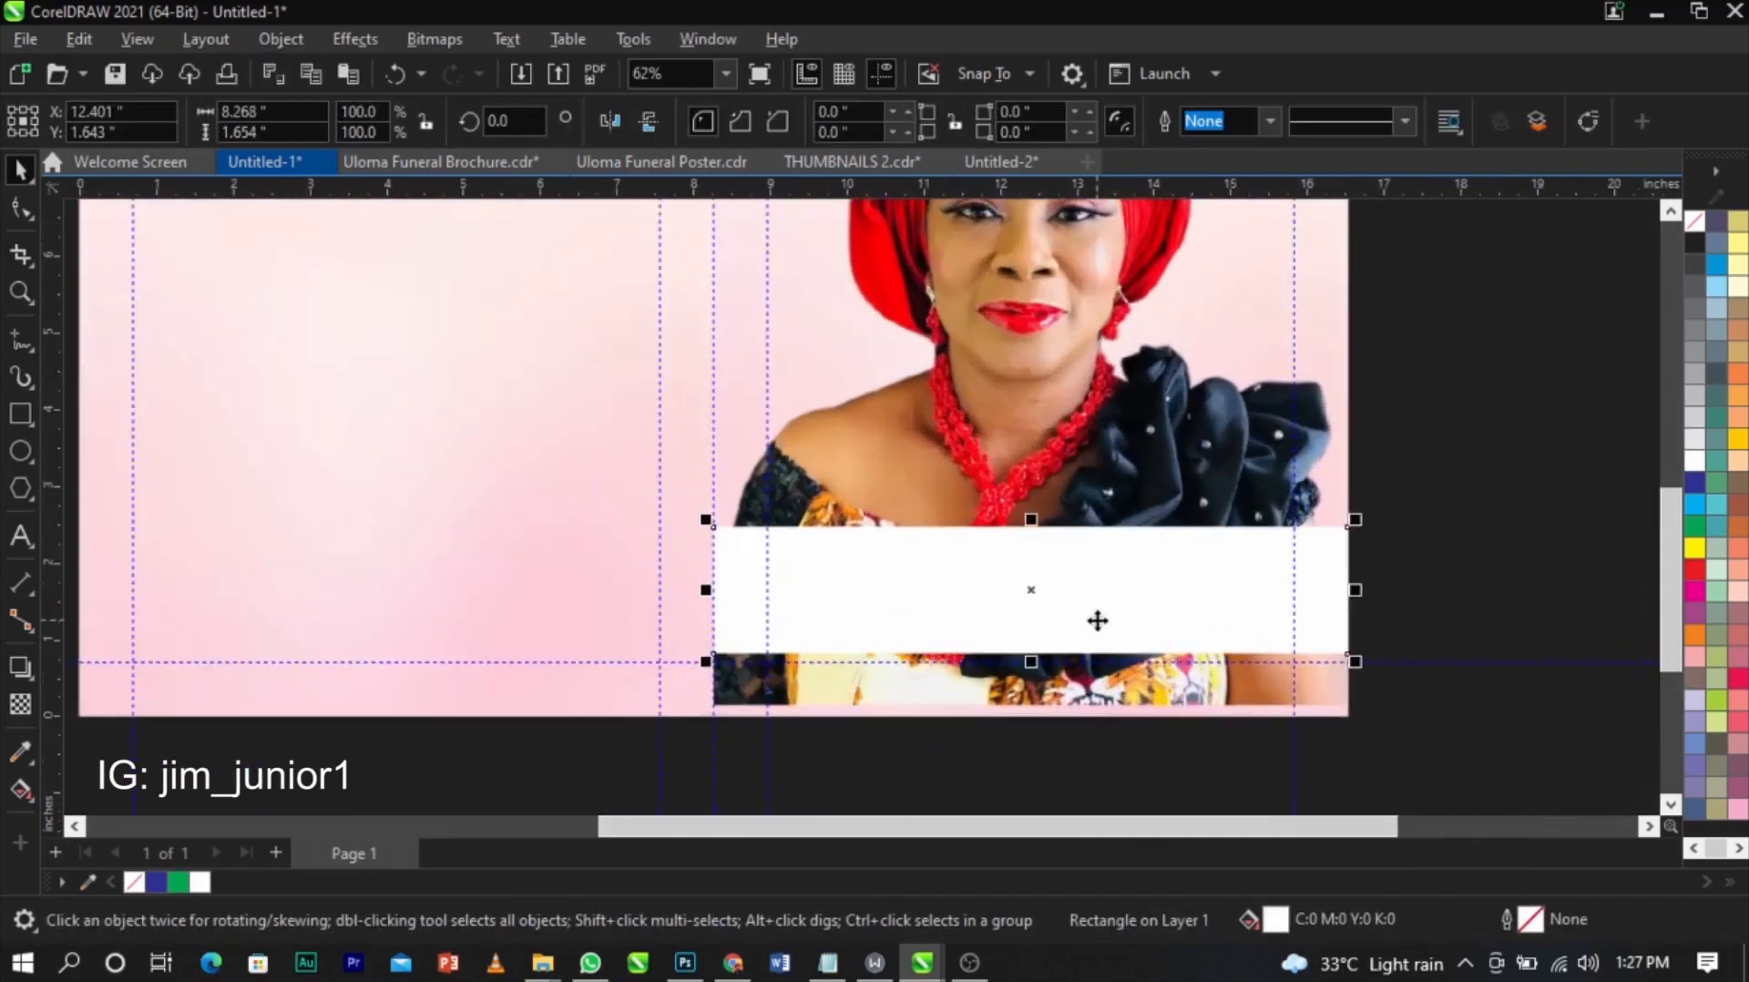
{"action": "mouse_move", "coordinate": [1023, 557]}
{"action": "left_mouse_down"}
{"action": "mouse_move", "coordinate": [1038, 616]}
{"action": "mouse_move", "coordinate": [1036, 570]}
{"action": "left_mouse_up"}
{"action": "key", "text": "ctrl+z"}
{"action": "left_click", "coordinate": [1057, 480], "text": "shift"}
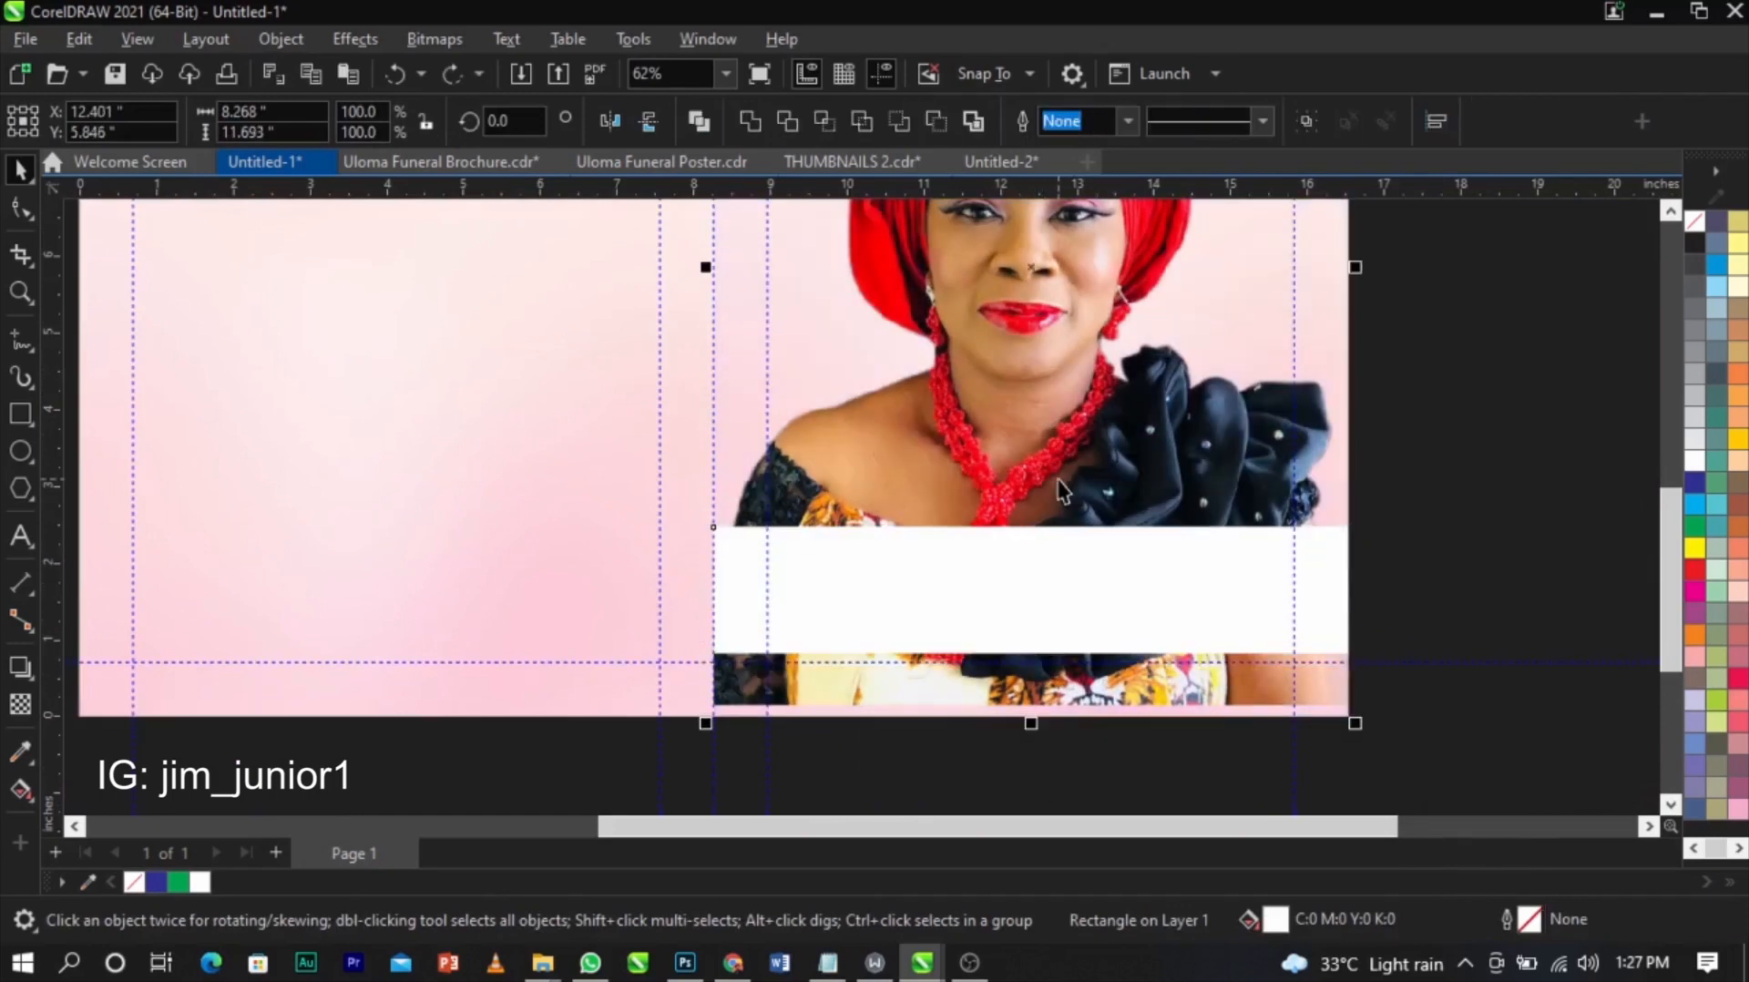
{"action": "key", "text": "b"}
{"action": "left_click", "coordinate": [1413, 526]}
- Stretch the white rectangle upward from its top edge to a height of about 1.878 in
{"action": "left_click", "coordinate": [1053, 612]}
{"action": "left_click_drag", "start_coordinate": [1032, 583], "coordinate": [1030, 564]}
{"action": "scroll", "coordinate": [1141, 639], "scroll_direction": "down", "scroll_amount": 3}
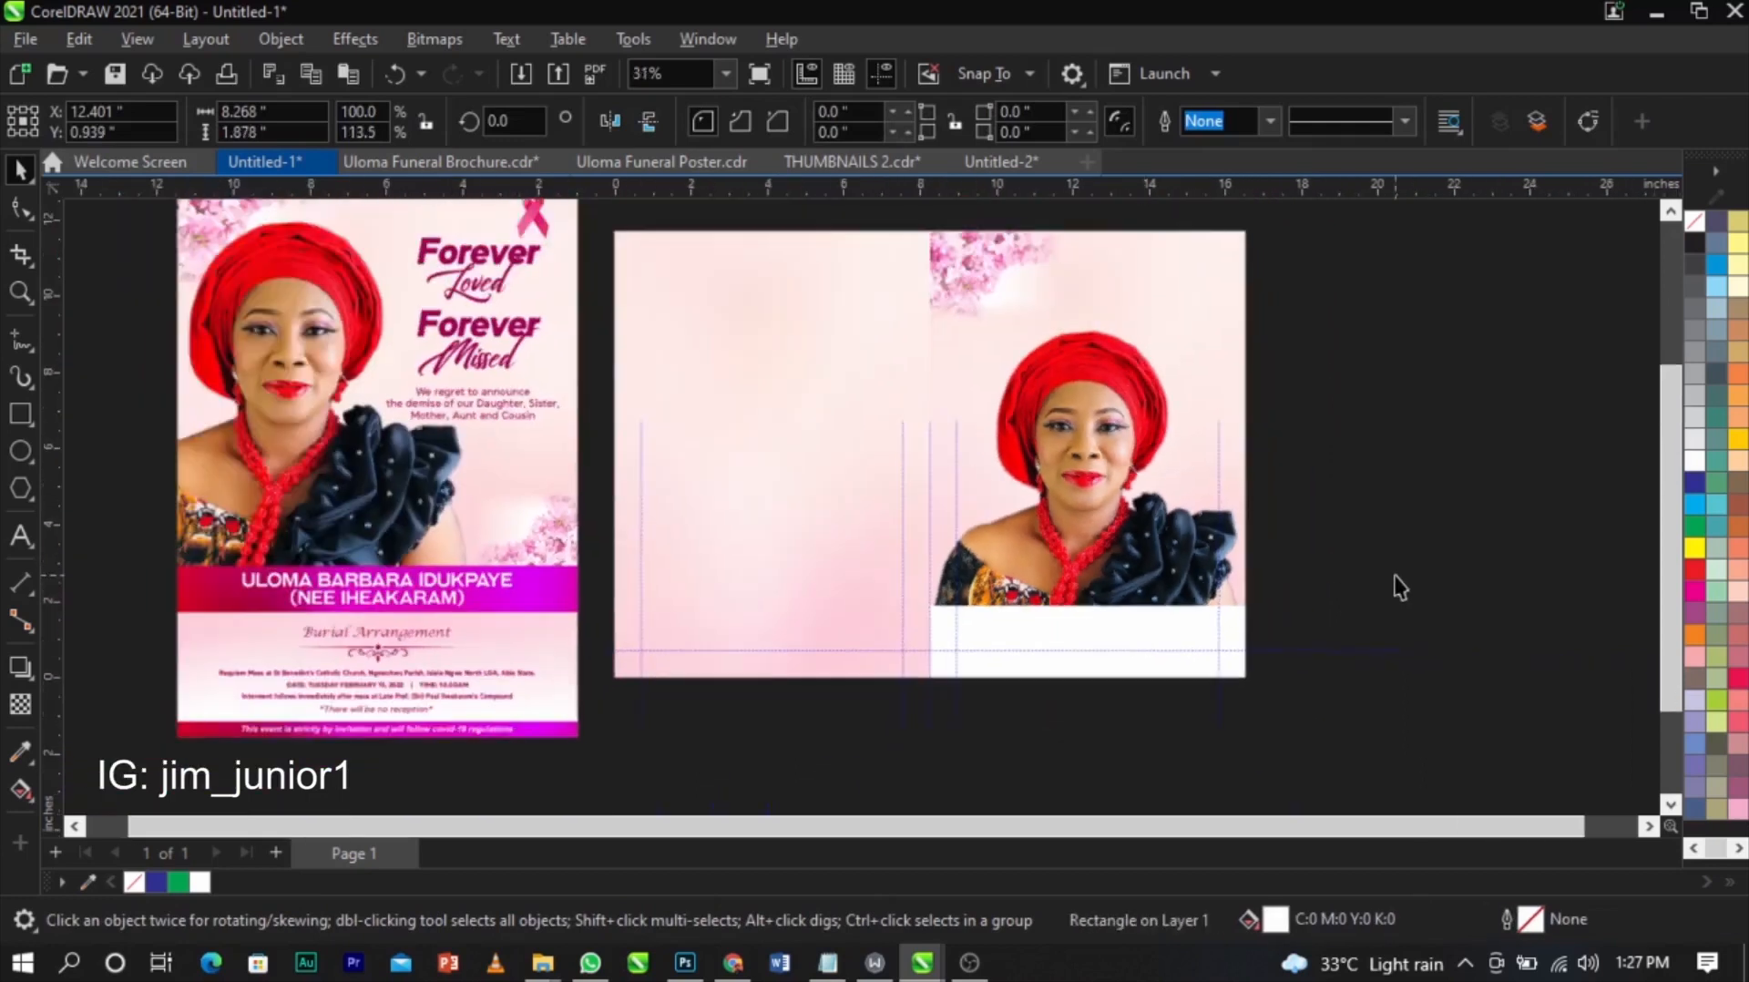
{"action": "left_click", "coordinate": [1395, 586]}
- Sample the pink from the left panel's background and fill the white rectangle with it (C0 M23 Y4 K0)
{"action": "key", "text": "F2"}
{"action": "left_click_drag", "start_coordinate": [820, 544], "coordinate": [1322, 712]}
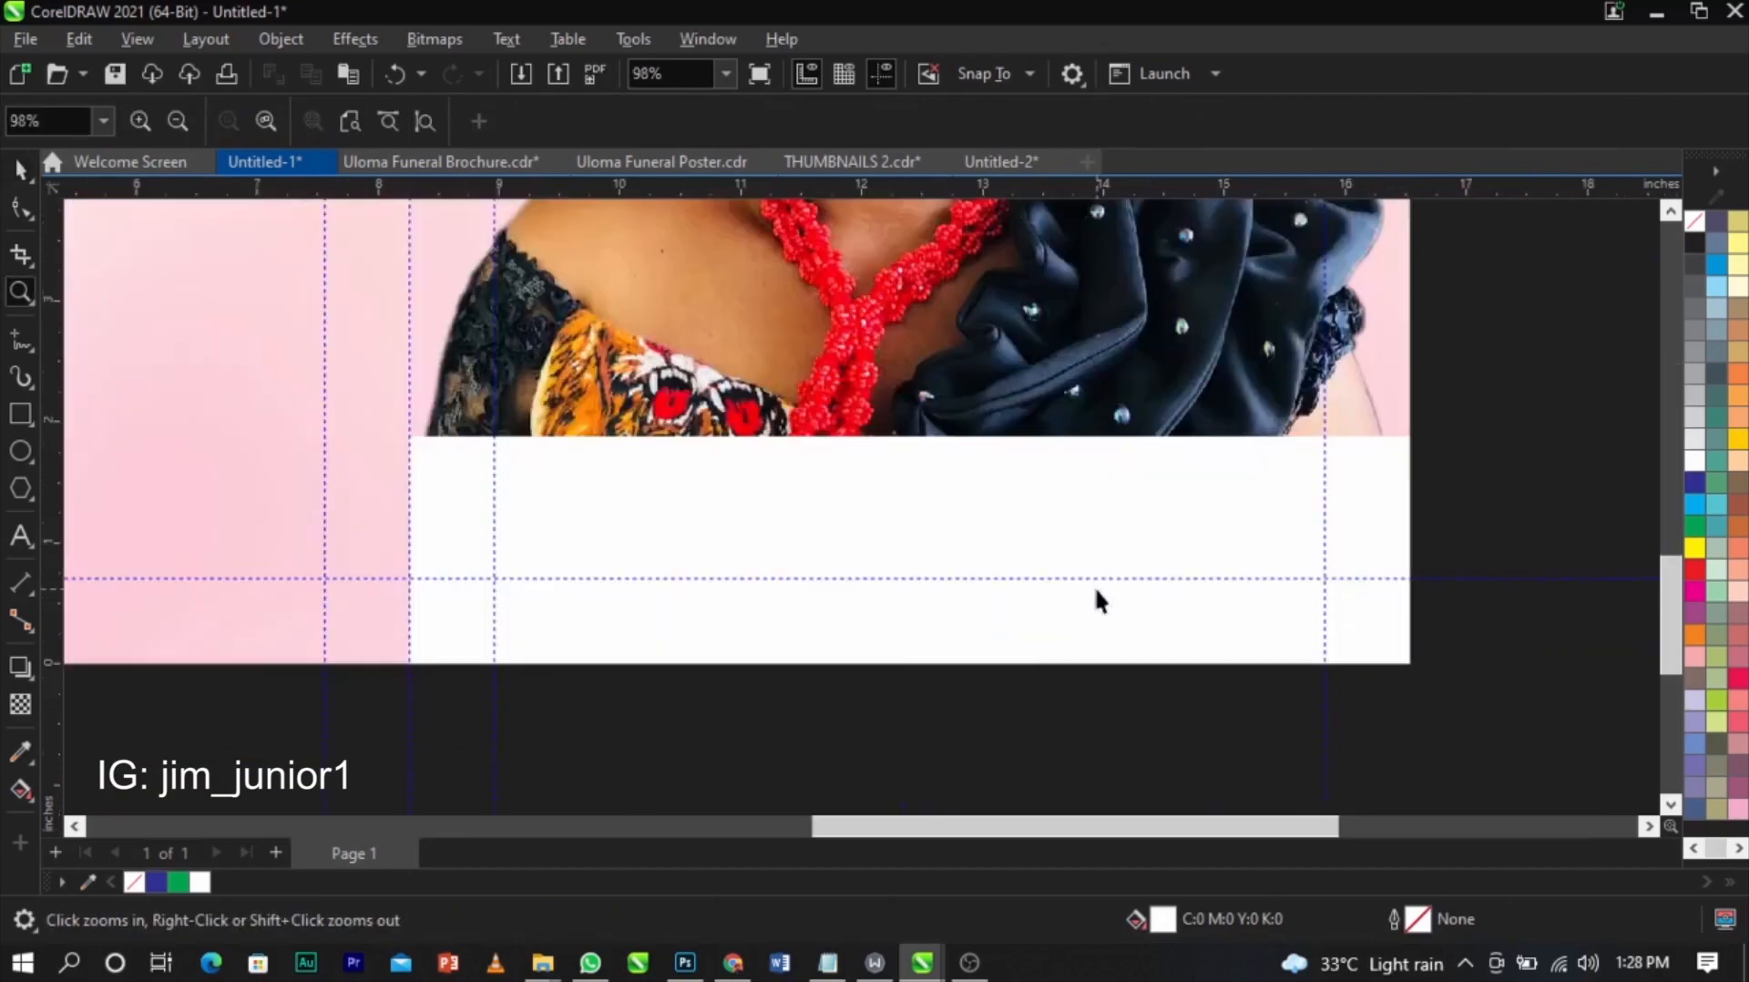
{"action": "key", "text": "space"}
{"action": "left_click", "coordinate": [1093, 520]}
{"action": "scroll", "coordinate": [1064, 706], "scroll_direction": "down", "scroll_amount": 1}
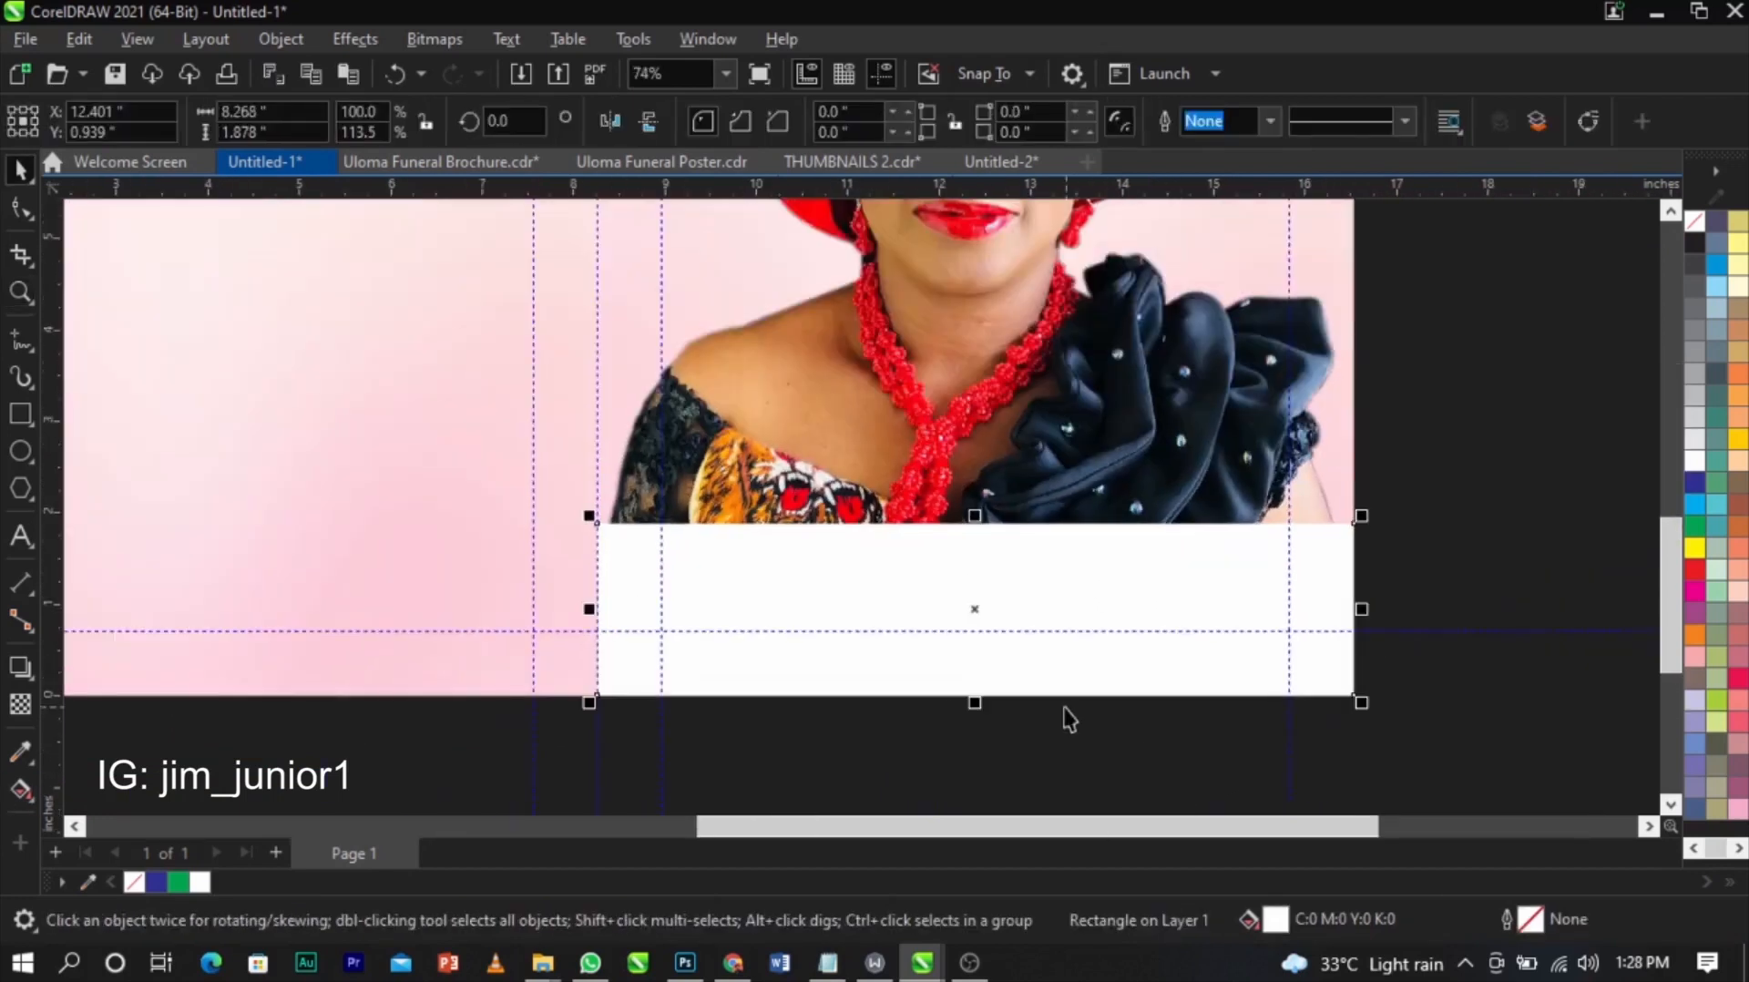
{"action": "left_click", "coordinate": [21, 751]}
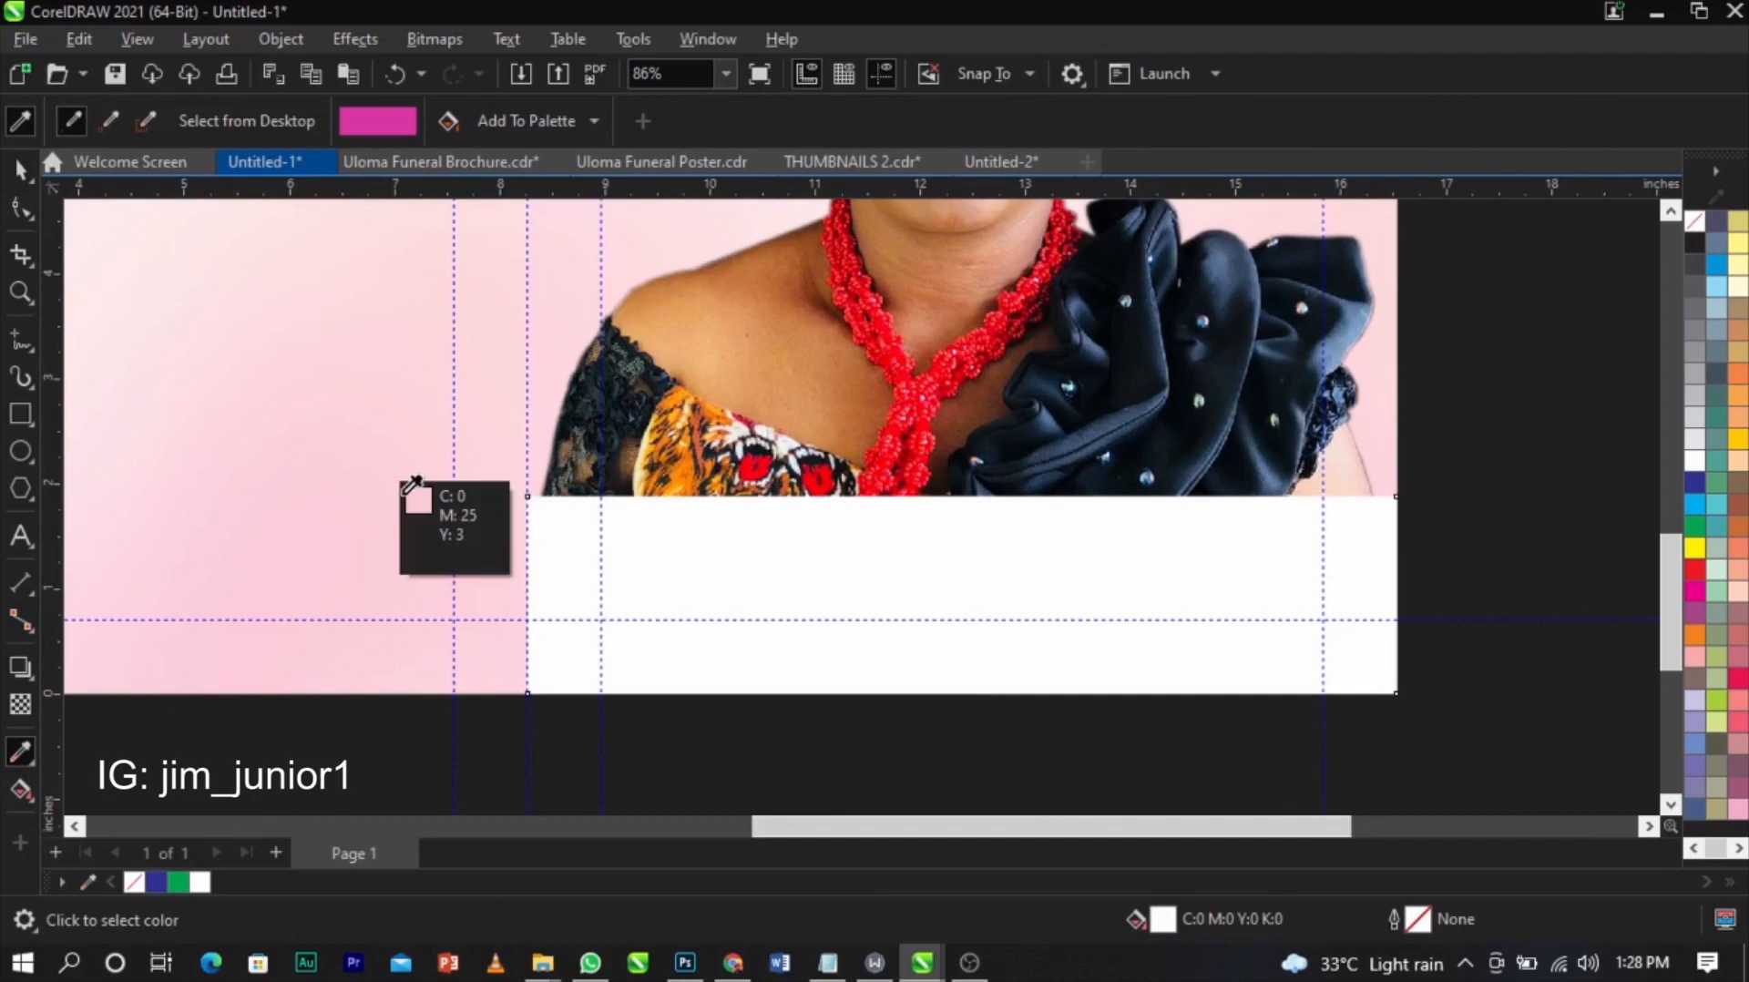
{"action": "left_click", "coordinate": [406, 476]}
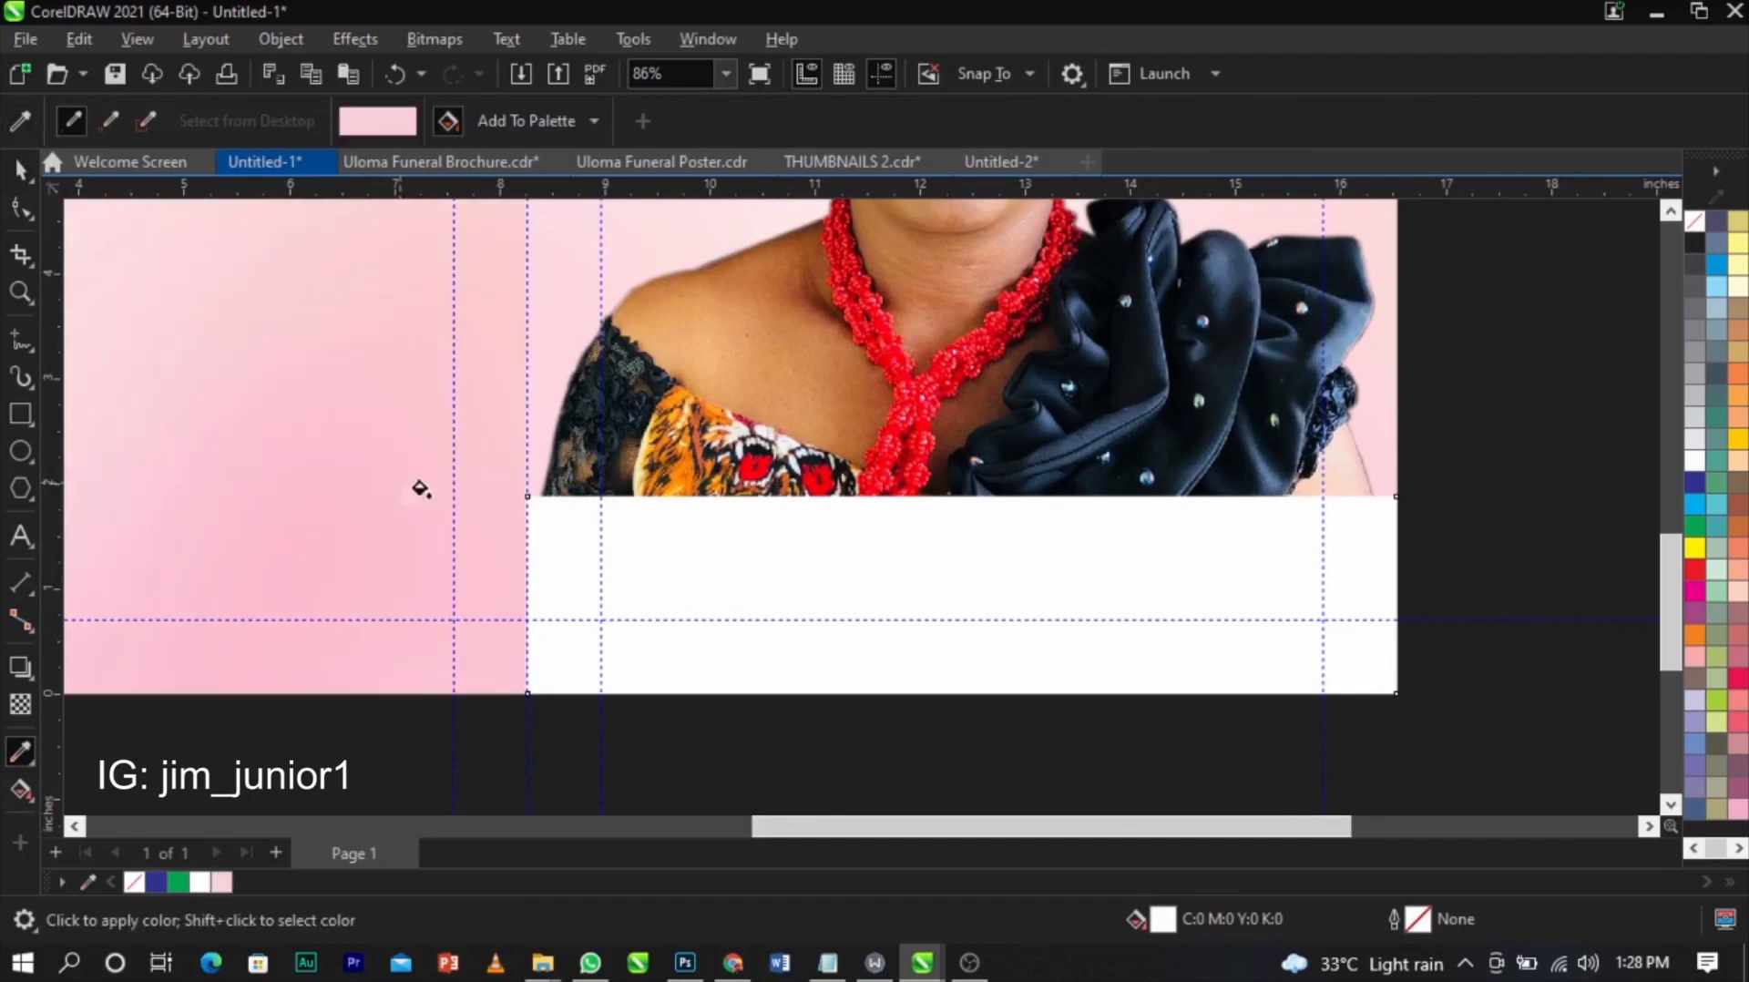
{"action": "left_click", "coordinate": [920, 584]}
{"action": "key", "text": "space"}
- Remove the pink fill from the left panel's PowerClip frame
{"action": "left_click", "coordinate": [195, 483]}
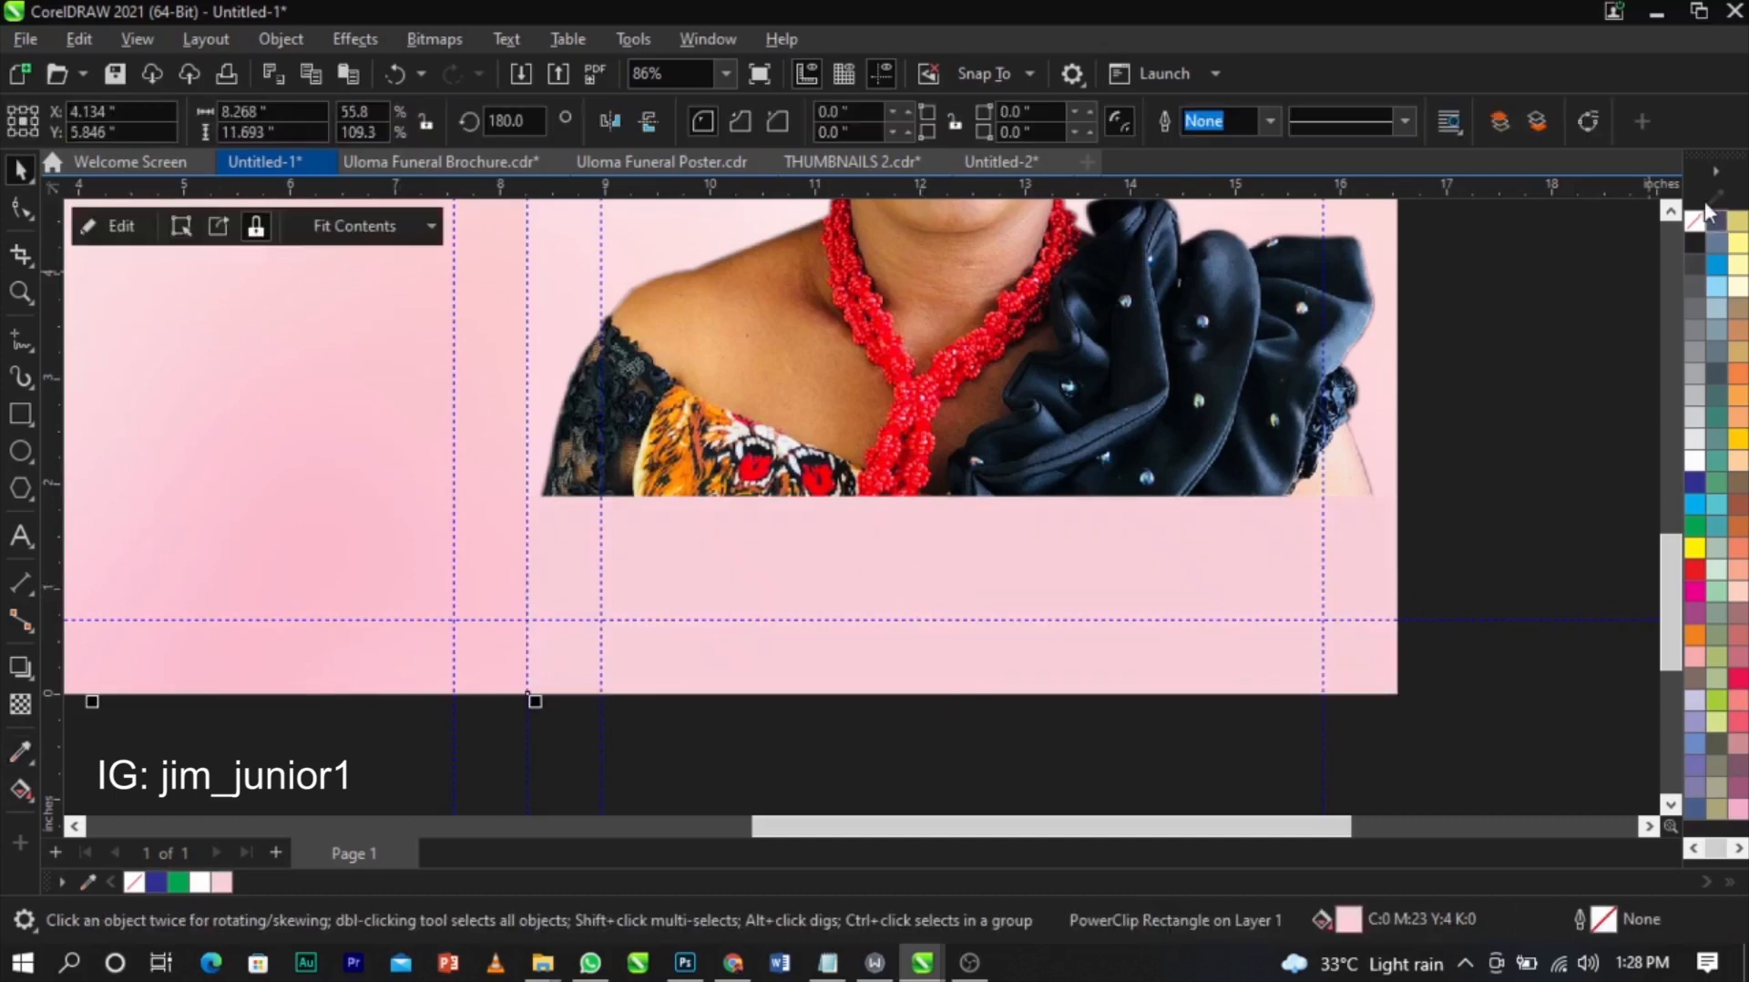
{"action": "left_click", "coordinate": [1703, 224]}
{"action": "left_click", "coordinate": [1581, 347]}
- Duplicate the right panel's pink rectangle as a magenta strip about 0.329 in high near the panel's bottom edge
{"action": "left_click", "coordinate": [1179, 610]}
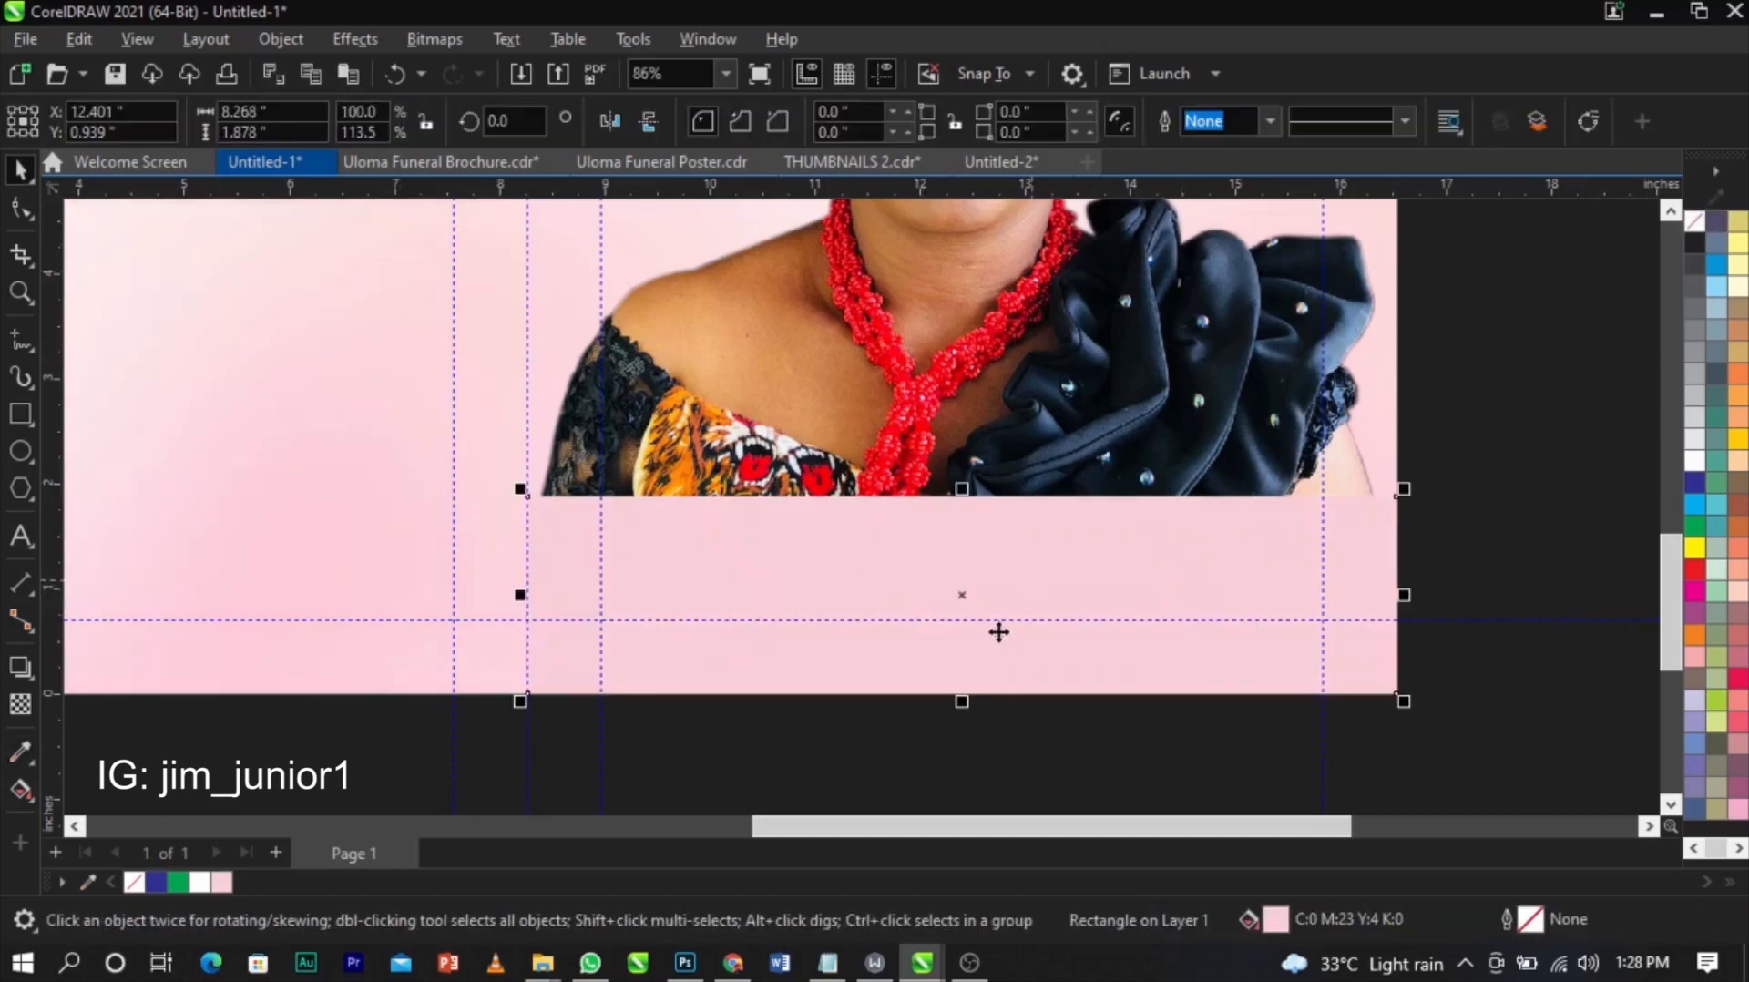
{"action": "left_click_drag", "start_coordinate": [961, 489], "coordinate": [975, 622]}
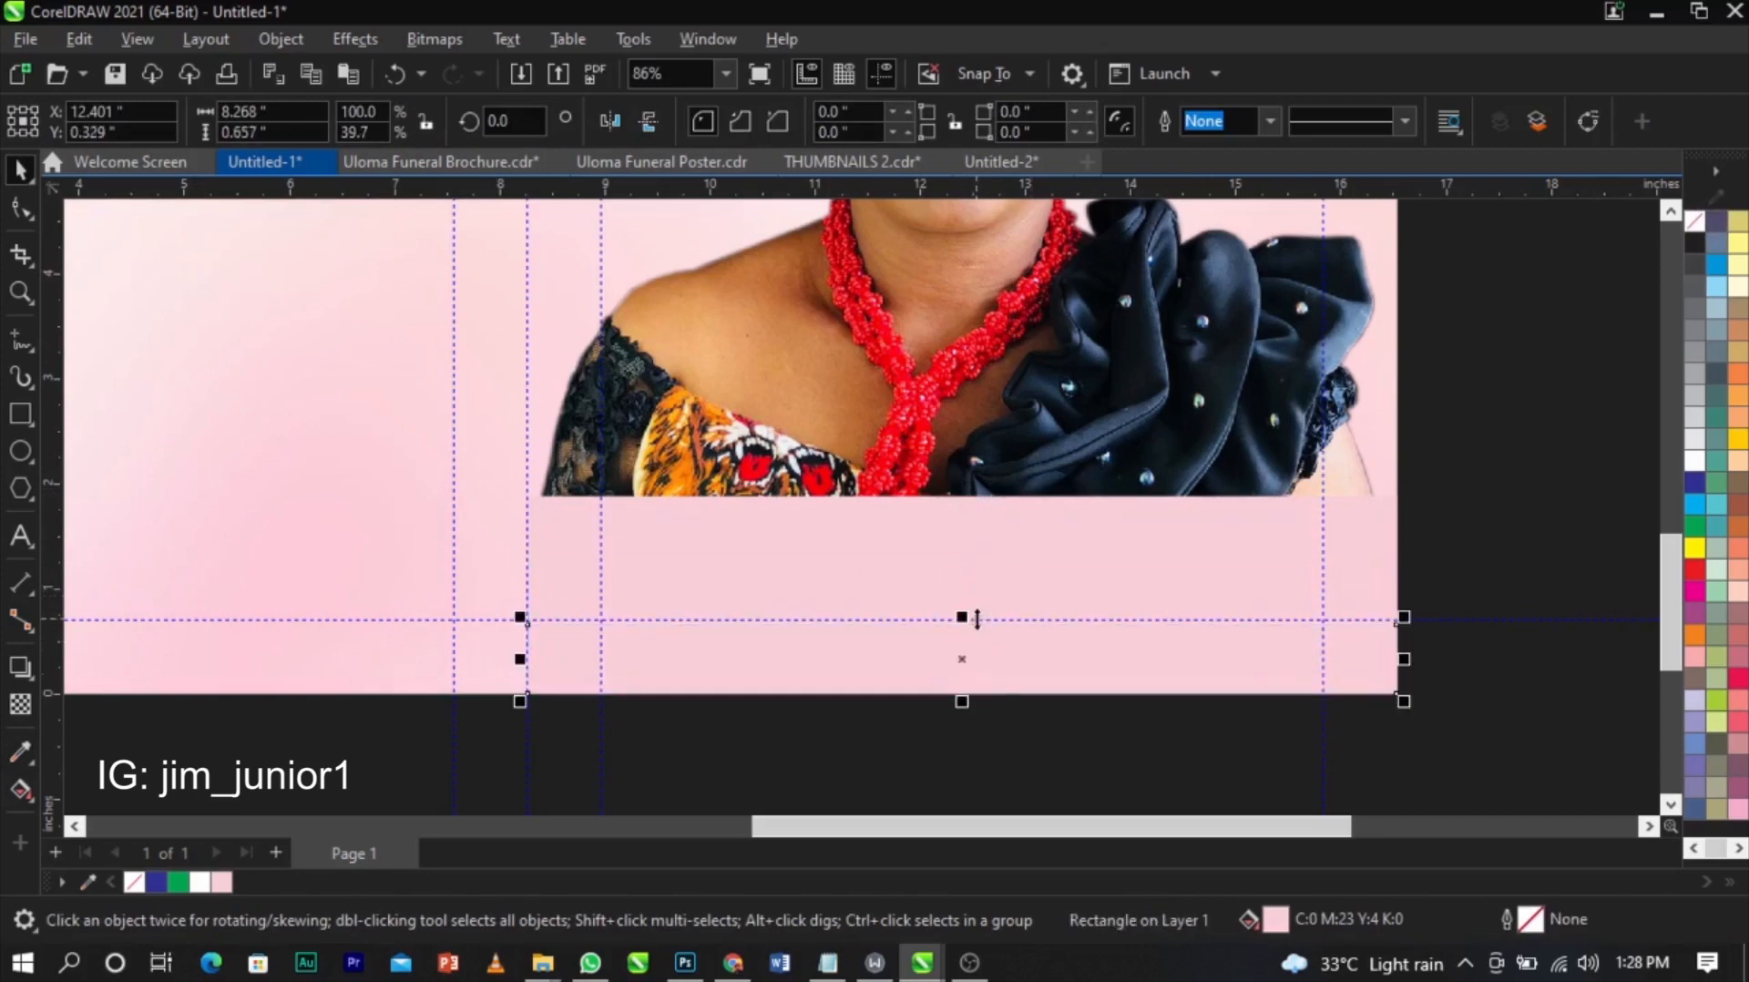
{"action": "left_click", "coordinate": [1689, 589]}
{"action": "left_click_drag", "start_coordinate": [961, 703], "coordinate": [954, 597]}
{"action": "scroll", "coordinate": [955, 647], "scroll_direction": "up", "scroll_amount": 1}
{"action": "scroll", "coordinate": [958, 645], "scroll_direction": "up", "scroll_amount": 1}
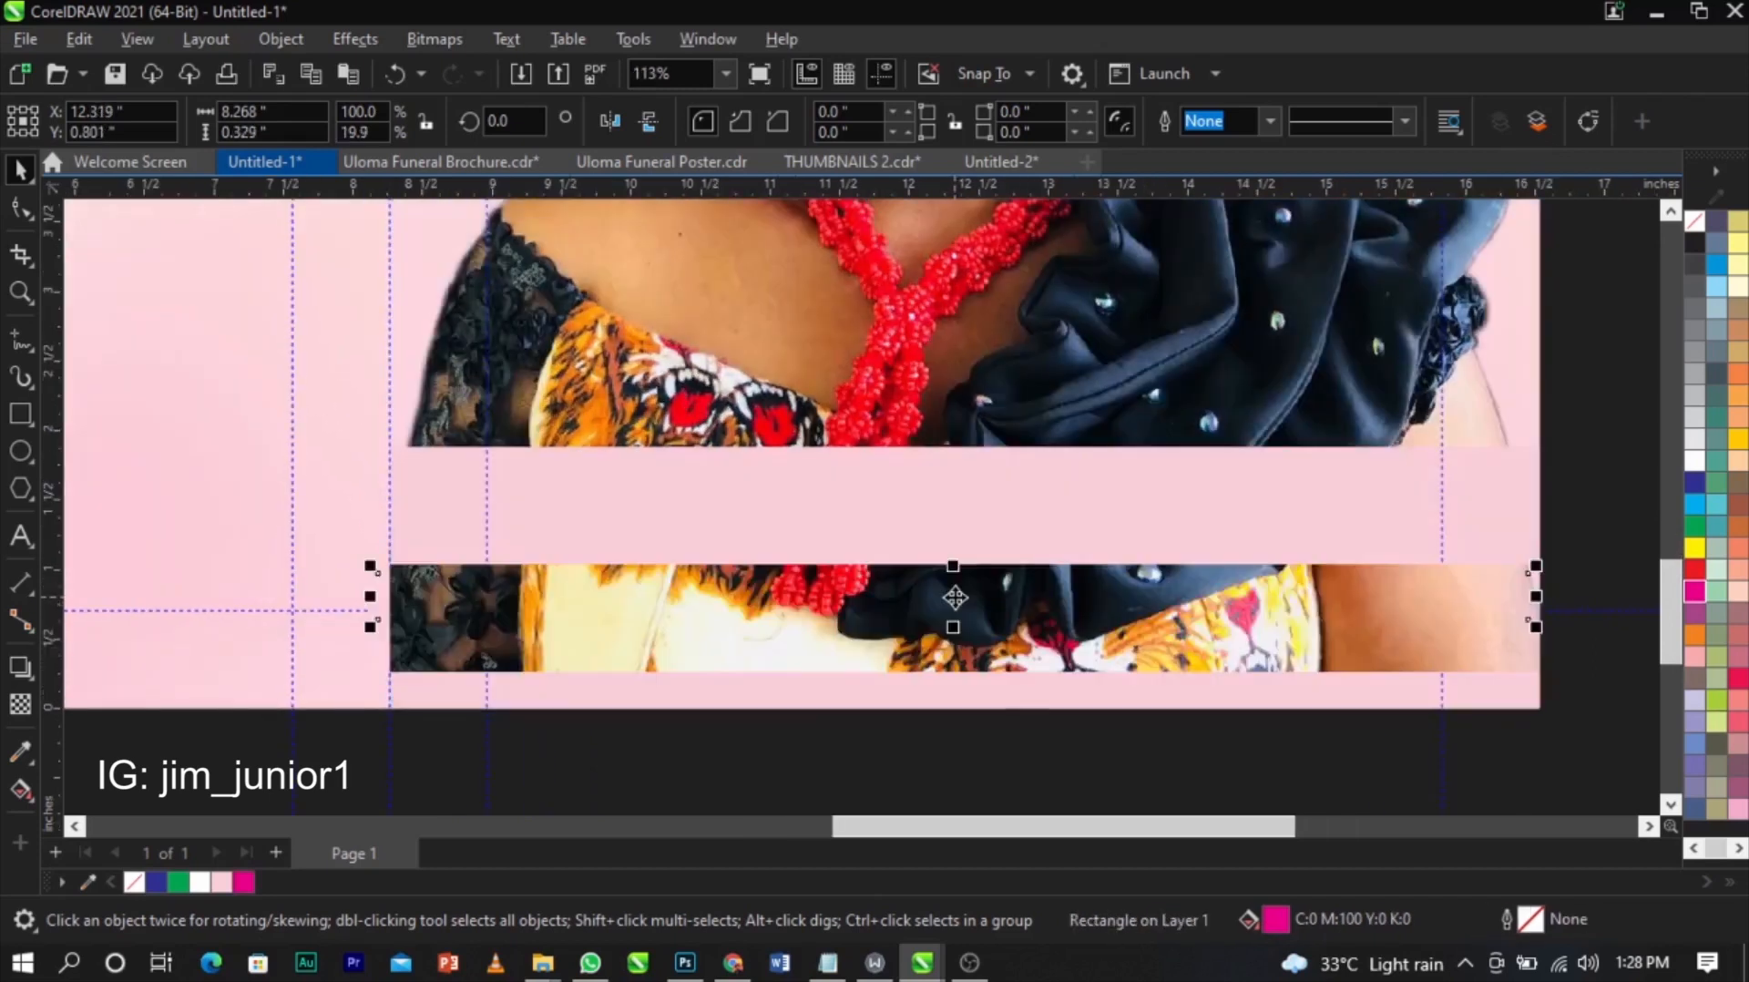
{"action": "key", "text": "F4"}
{"action": "left_click", "coordinate": [1583, 644]}
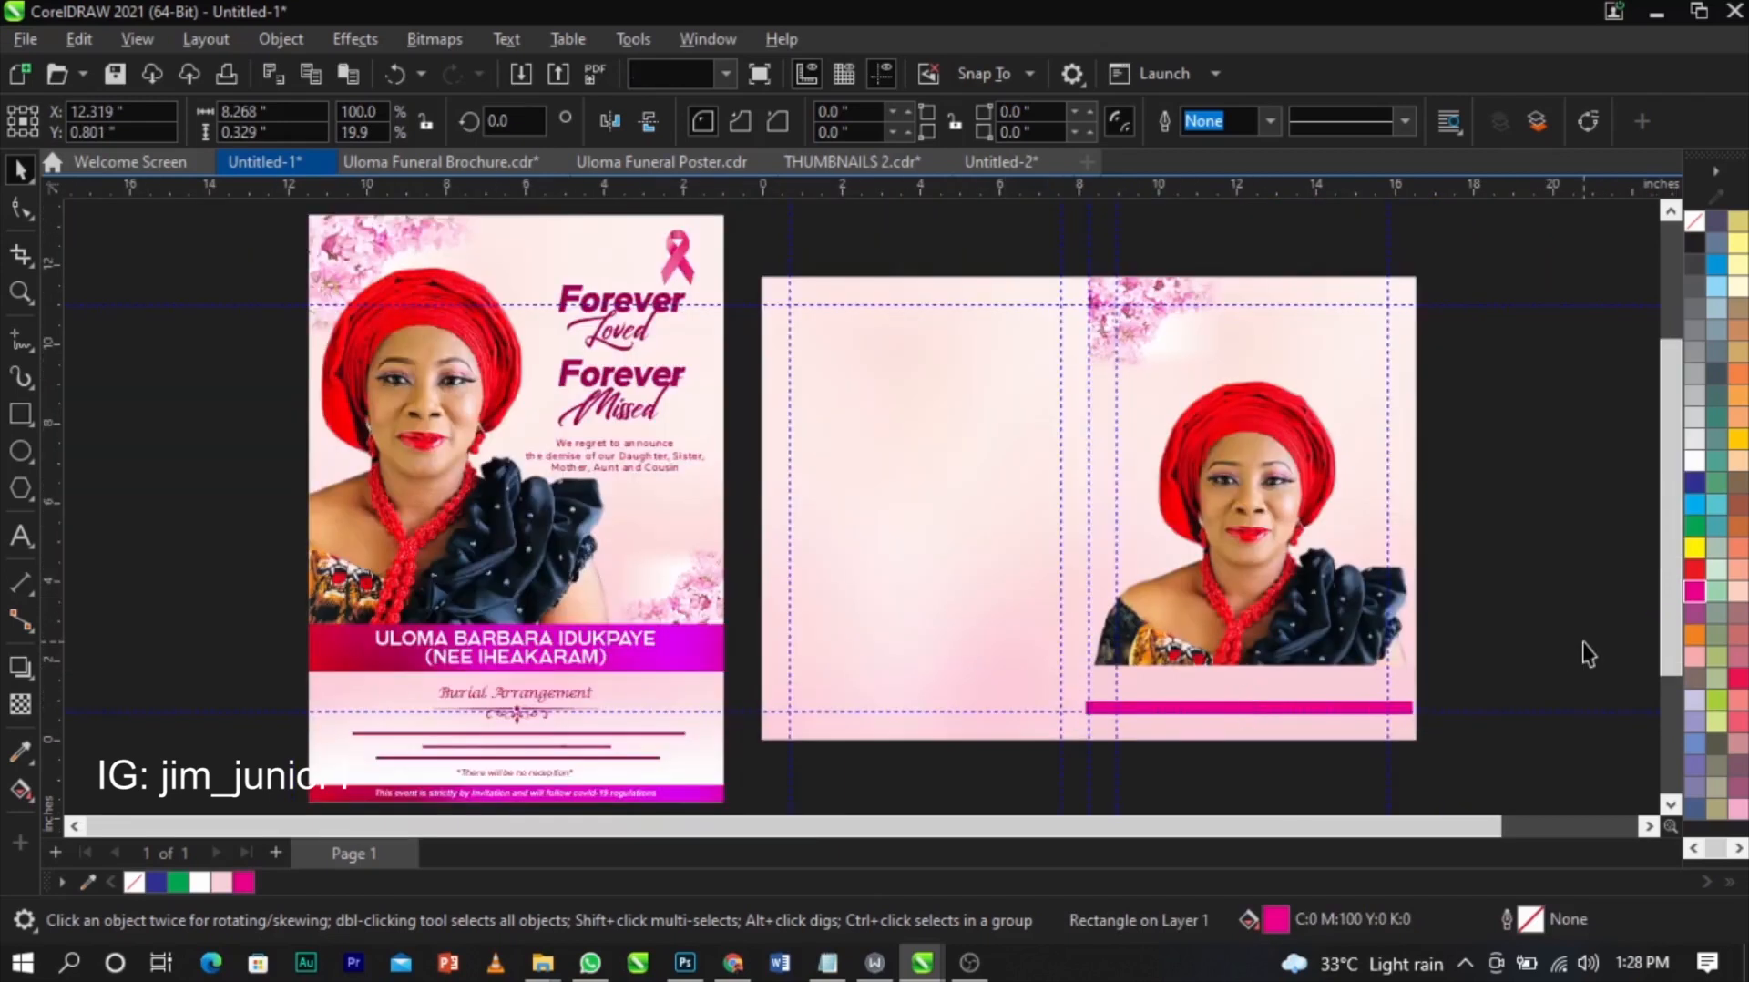
- Centre the magenta strip horizontally on the right panel
{"action": "left_click", "coordinate": [1348, 705]}
{"action": "left_click", "coordinate": [1353, 644], "text": "shift"}
{"action": "key", "text": "c"}
{"action": "left_click", "coordinate": [1492, 628]}
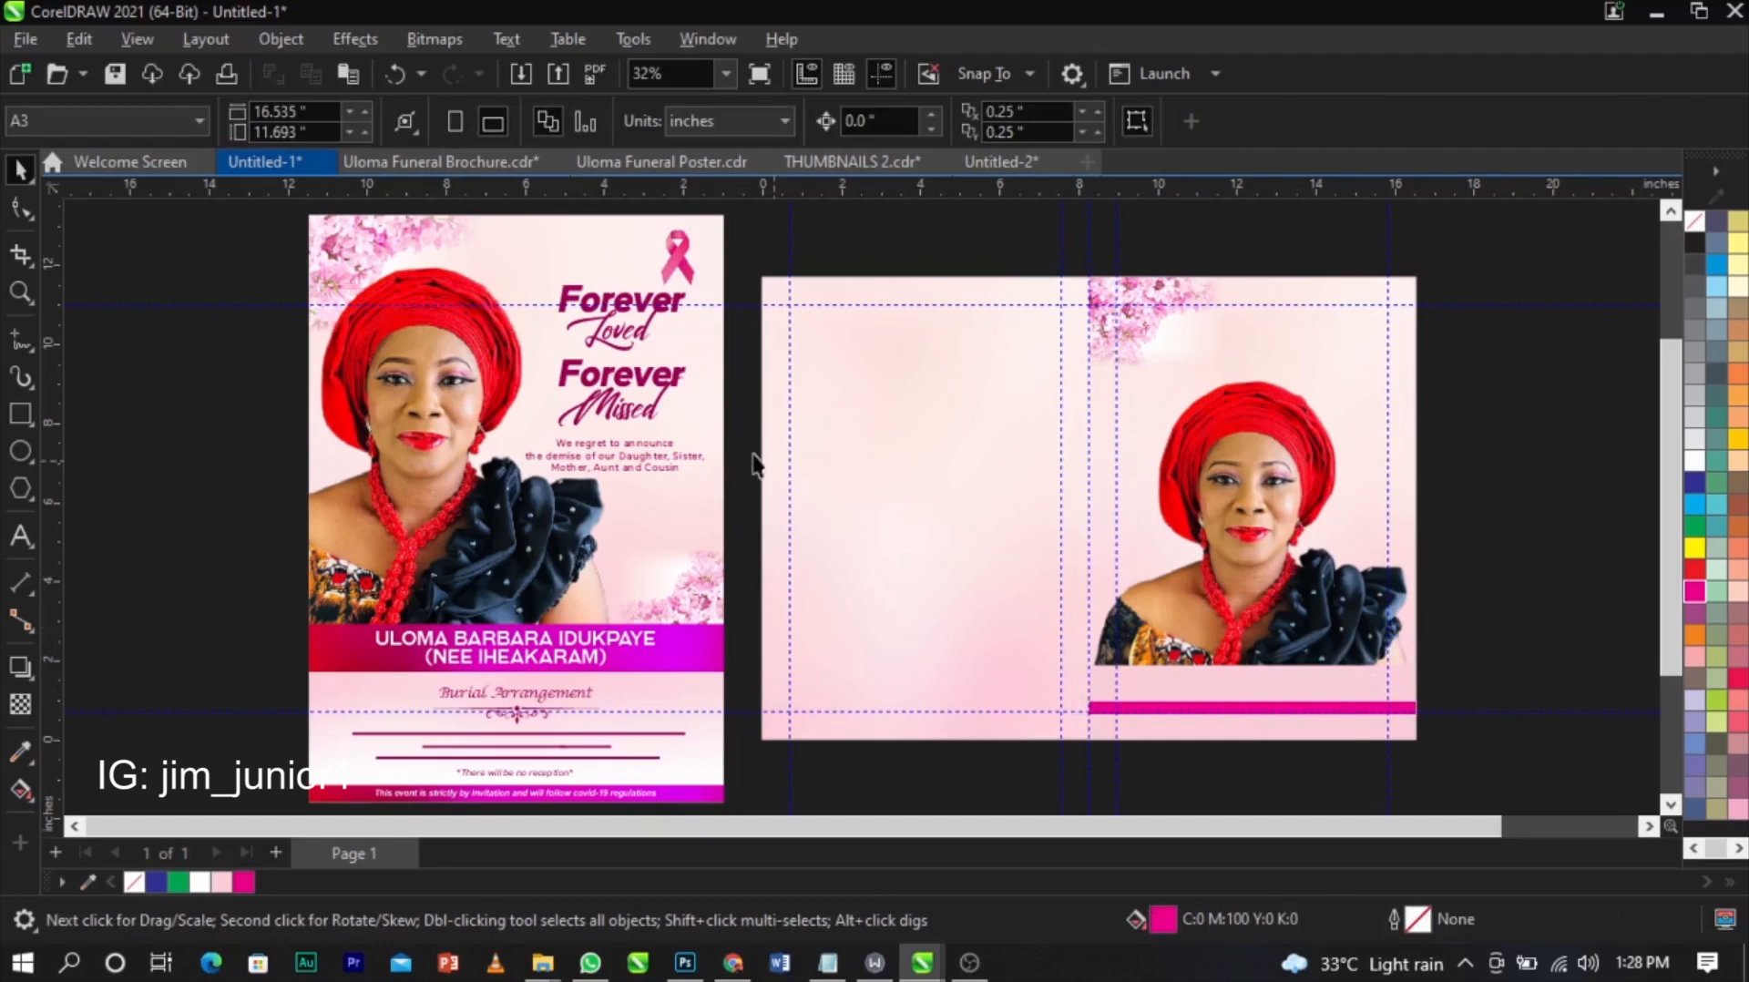
- Copy the ribbon and the "Forever Loved" and "Forever Missed" texts from the poster to beside the right panel
{"action": "left_click_drag", "start_coordinate": [652, 384], "coordinate": [522, 432]}
{"action": "left_click_drag", "start_coordinate": [614, 387], "coordinate": [1463, 448]}
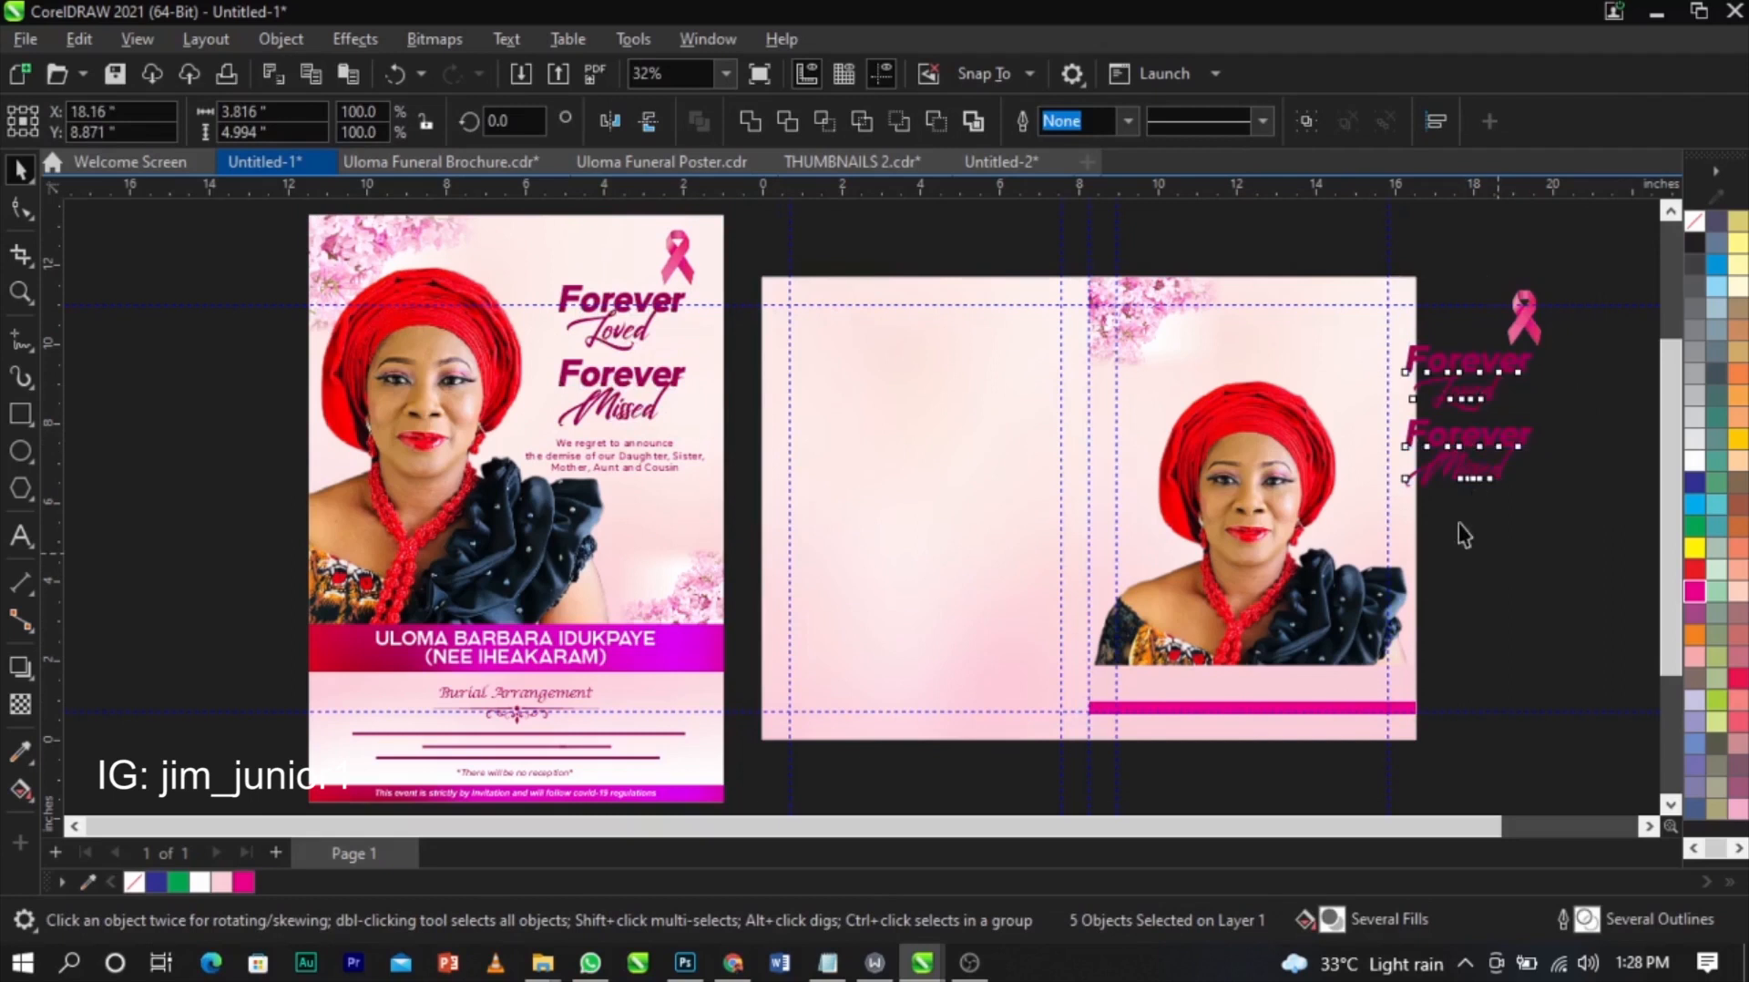
{"action": "key", "text": "z"}
{"action": "left_click_drag", "start_coordinate": [952, 273], "coordinate": [1619, 539]}
{"action": "key", "text": "space"}
- Arrange the copied texts and ribbon in one row, with the ribbon between "Forever Loved" and "Forever Missed"
{"action": "left_click_drag", "start_coordinate": [1531, 355], "coordinate": [947, 567]}
{"action": "left_click_drag", "start_coordinate": [1331, 486], "coordinate": [721, 427]}
{"action": "left_click_drag", "start_coordinate": [825, 470], "coordinate": [764, 437]}
{"action": "left_click_drag", "start_coordinate": [1585, 540], "coordinate": [980, 717]}
{"action": "left_click_drag", "start_coordinate": [1126, 694], "coordinate": [943, 410]}
{"action": "left_click", "coordinate": [1430, 319]}
{"action": "left_click_drag", "start_coordinate": [1430, 319], "coordinate": [838, 394]}
- Scale the row of texts and ribbon to about 4.47 in wide and place it above the red headwrap
{"action": "scroll", "coordinate": [805, 303], "scroll_direction": "up", "scroll_amount": 1}
{"action": "scroll", "coordinate": [805, 303], "scroll_direction": "up", "scroll_amount": 2}
{"action": "mouse_move", "coordinate": [942, 309]}
{"action": "left_mouse_down"}
{"action": "mouse_move", "coordinate": [948, 335]}
{"action": "mouse_move", "coordinate": [937, 326]}
{"action": "left_mouse_up"}
{"action": "left_click_drag", "start_coordinate": [1504, 298], "coordinate": [385, 540]}
{"action": "left_click_drag", "start_coordinate": [1178, 528], "coordinate": [1139, 512]}
{"action": "left_click_drag", "start_coordinate": [973, 412], "coordinate": [954, 389]}
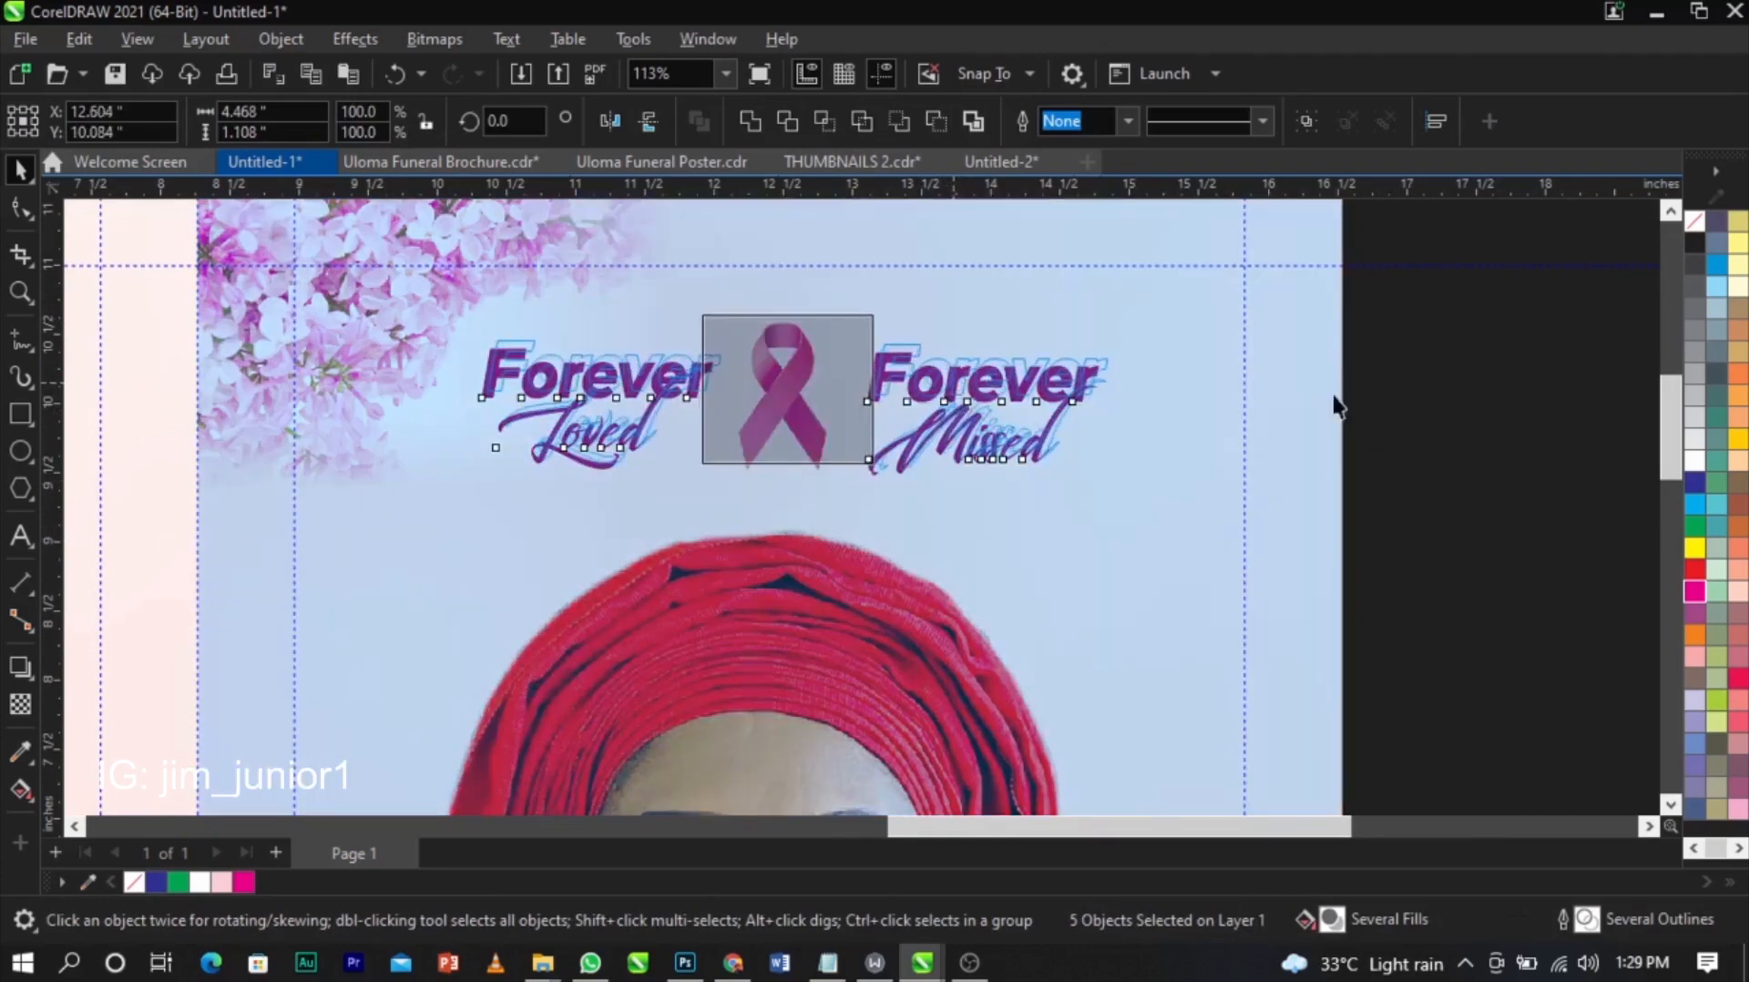
- Move "Forever Missed" further from the ribbon, group its two words and top-align it with "Forever Loved"
{"action": "left_click_drag", "start_coordinate": [1428, 305], "coordinate": [866, 539]}
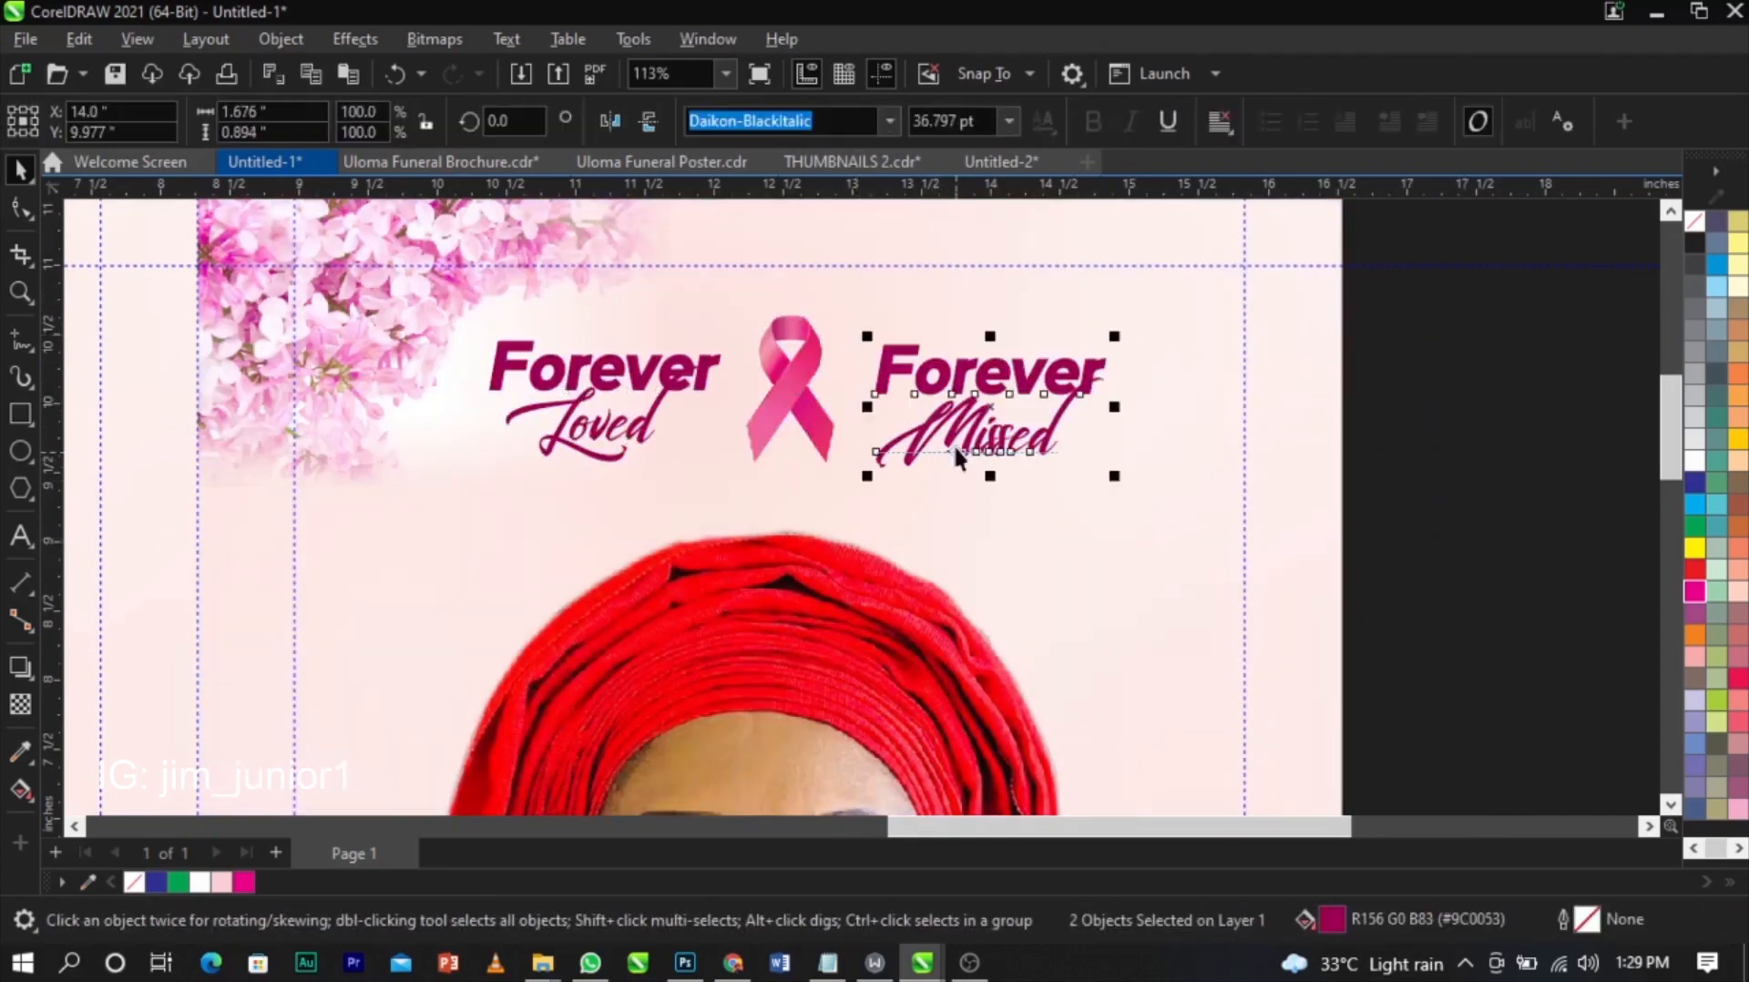
{"action": "left_click_drag", "start_coordinate": [1019, 363], "coordinate": [1050, 372]}
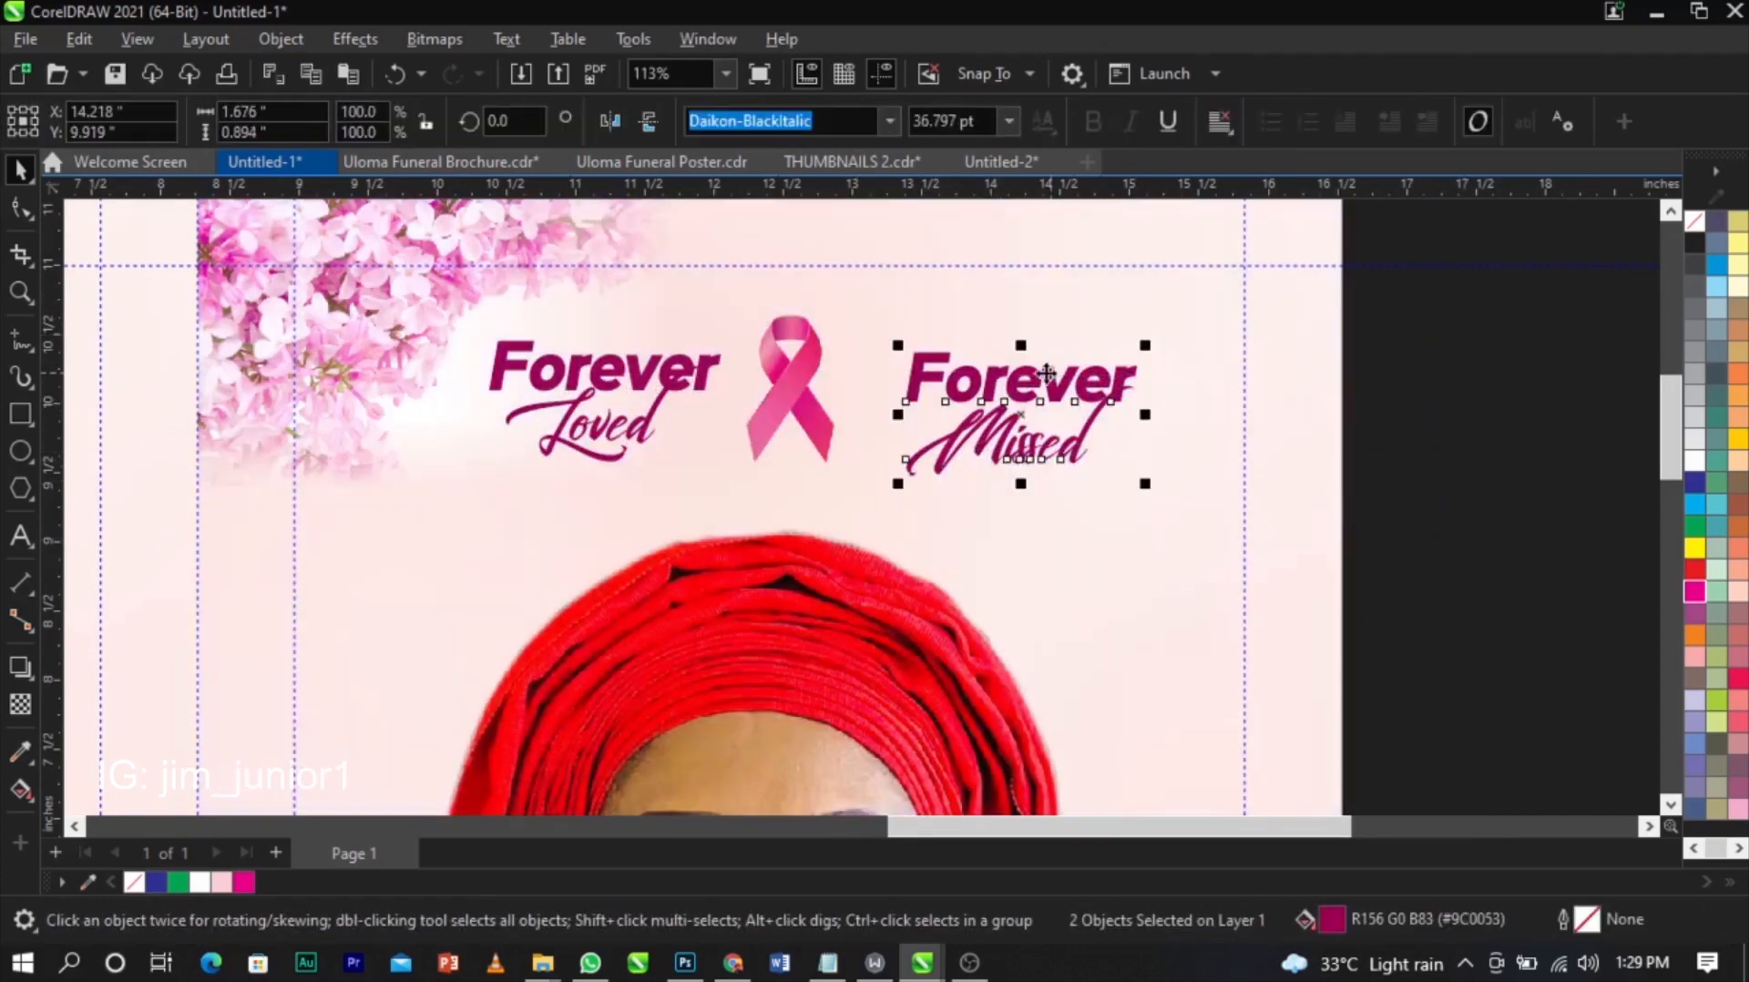
{"action": "key", "text": "ctrl+g"}
{"action": "left_click", "coordinate": [710, 360], "text": "shift"}
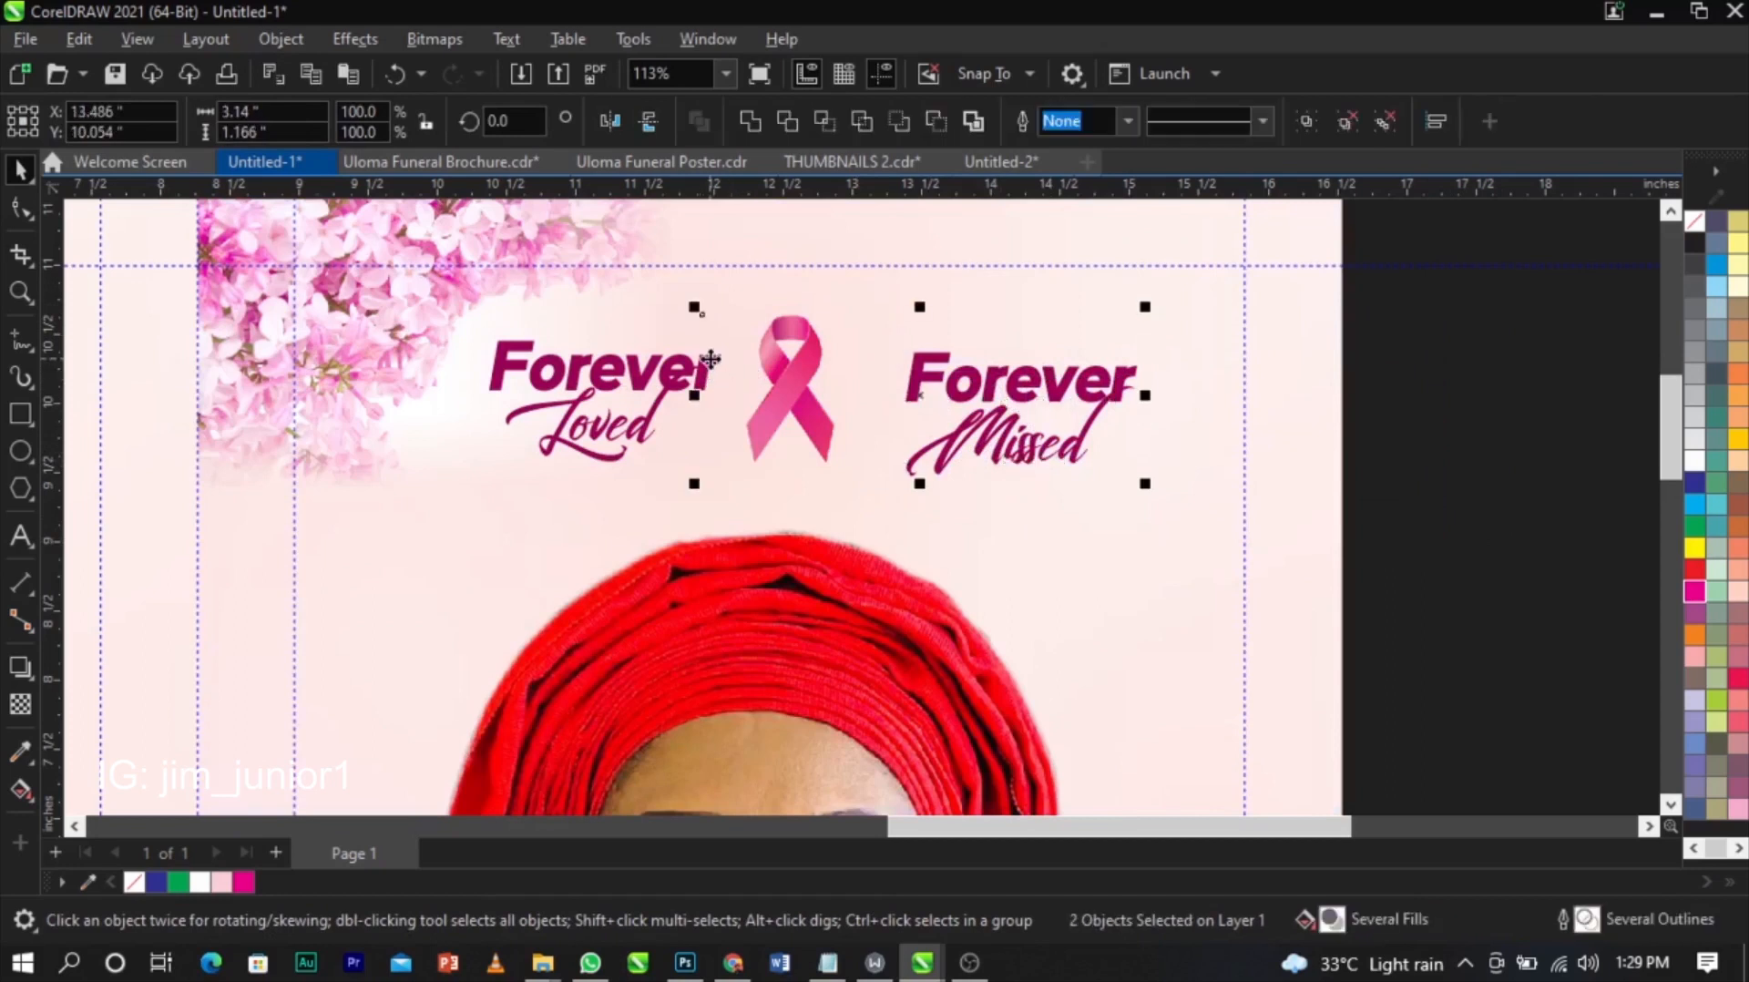
{"action": "left_click", "coordinate": [665, 365], "text": "shift"}
{"action": "left_click", "coordinate": [792, 352], "text": "shift"}
{"action": "key", "text": "t"}
- Shift "Forever Loved" slightly away from the ribbon to even out the spacing of the row
{"action": "left_click", "coordinate": [1408, 386]}
{"action": "left_click_drag", "start_coordinate": [735, 322], "coordinate": [384, 518]}
{"action": "left_click_drag", "start_coordinate": [592, 439], "coordinate": [577, 441]}
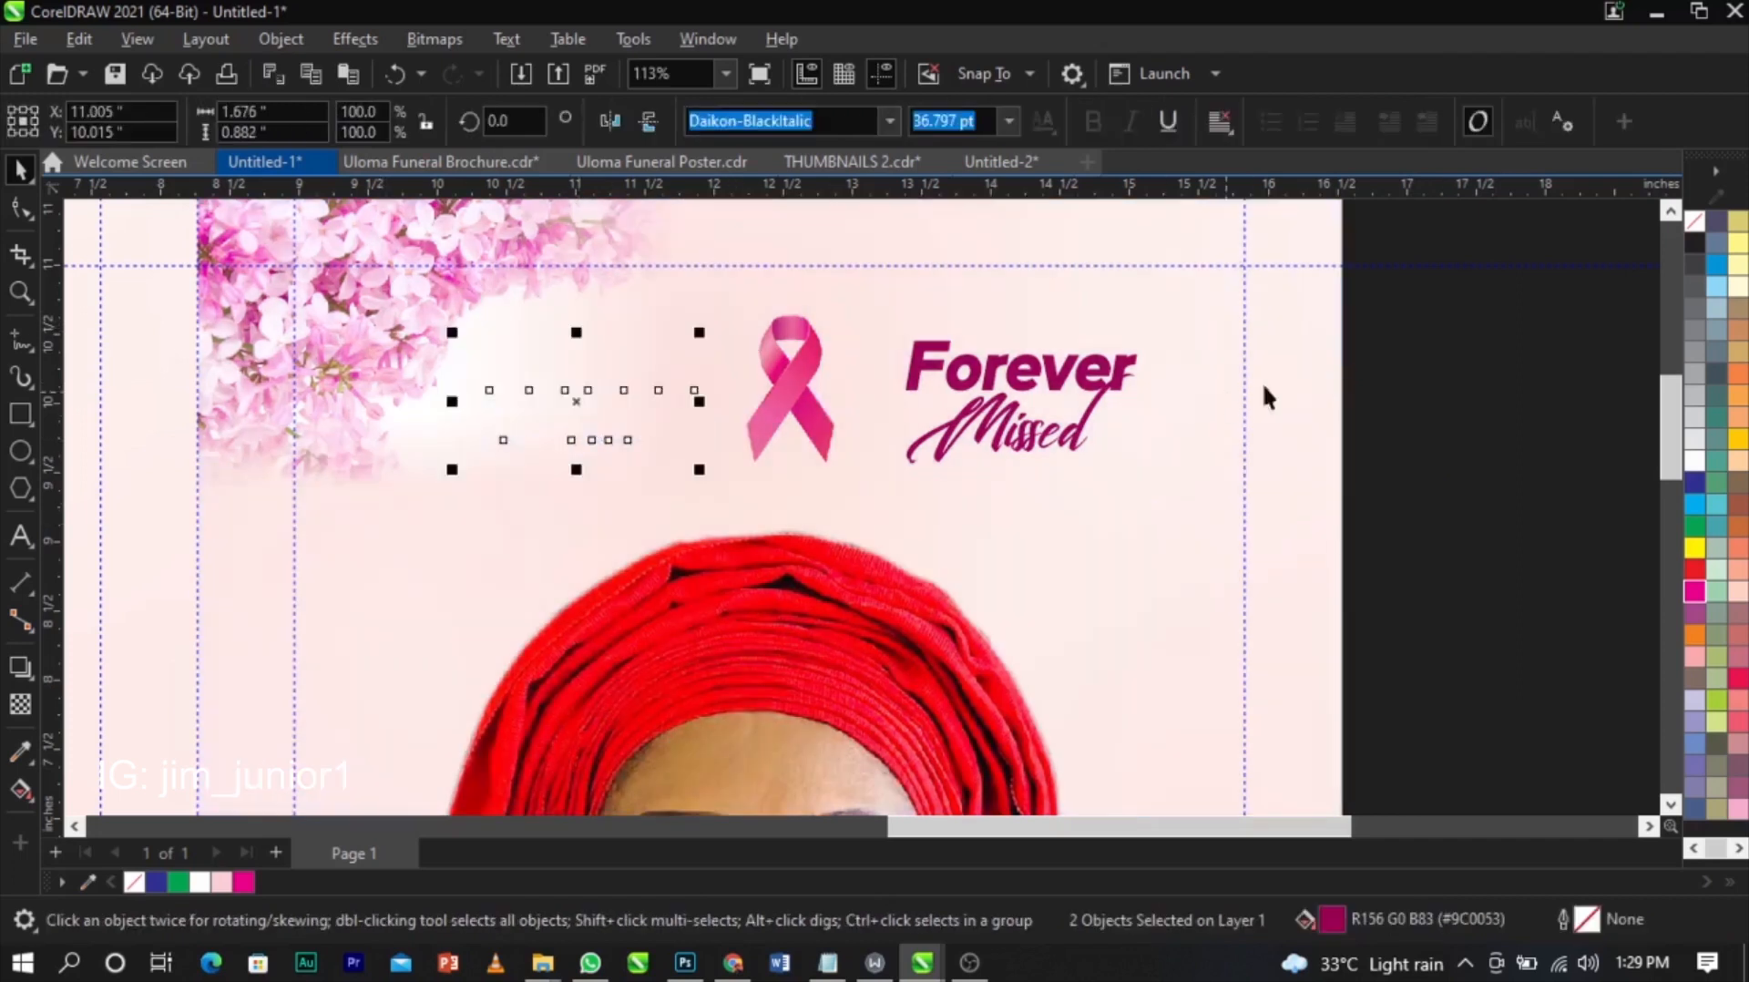
{"action": "left_click", "coordinate": [1355, 386]}
- Scale the texts and ribbon together to about 4.29 in wide and reposition the row above the portrait
{"action": "left_click", "coordinate": [782, 382]}
{"action": "scroll", "coordinate": [824, 381], "scroll_direction": "up", "scroll_amount": 1}
{"action": "scroll", "coordinate": [828, 383], "scroll_direction": "up", "scroll_amount": 1}
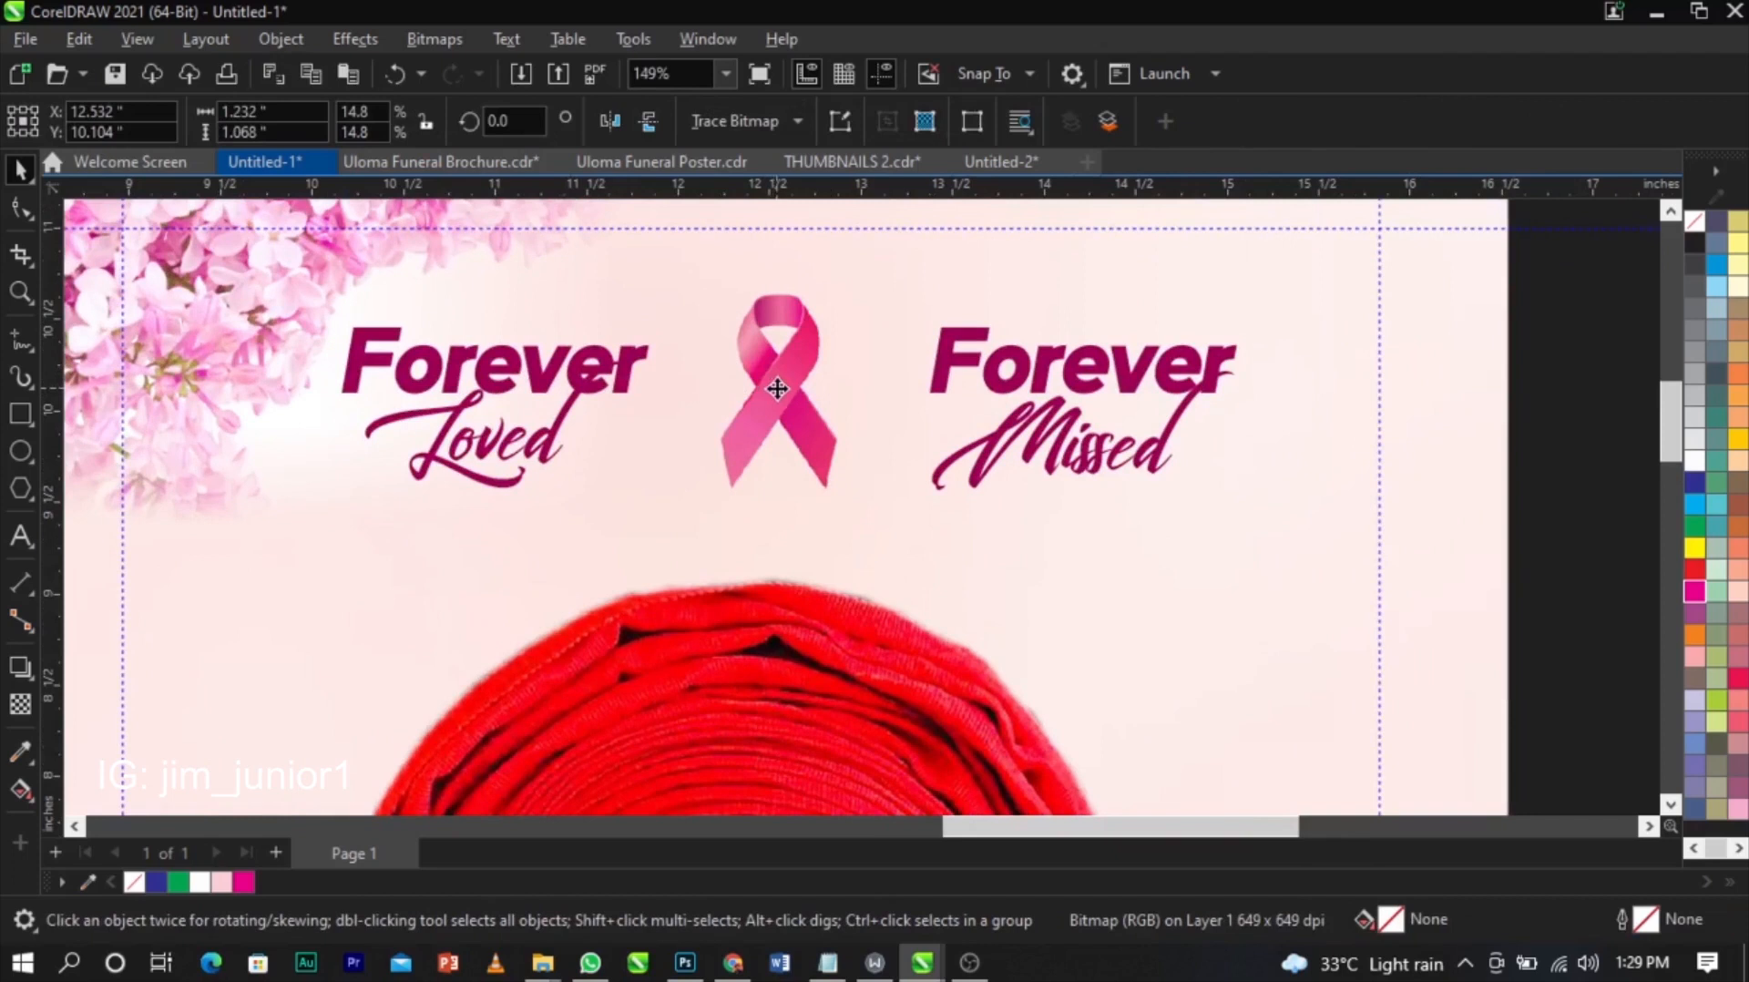
{"action": "left_click", "coordinate": [776, 389]}
{"action": "left_click_drag", "start_coordinate": [1363, 265], "coordinate": [387, 518]}
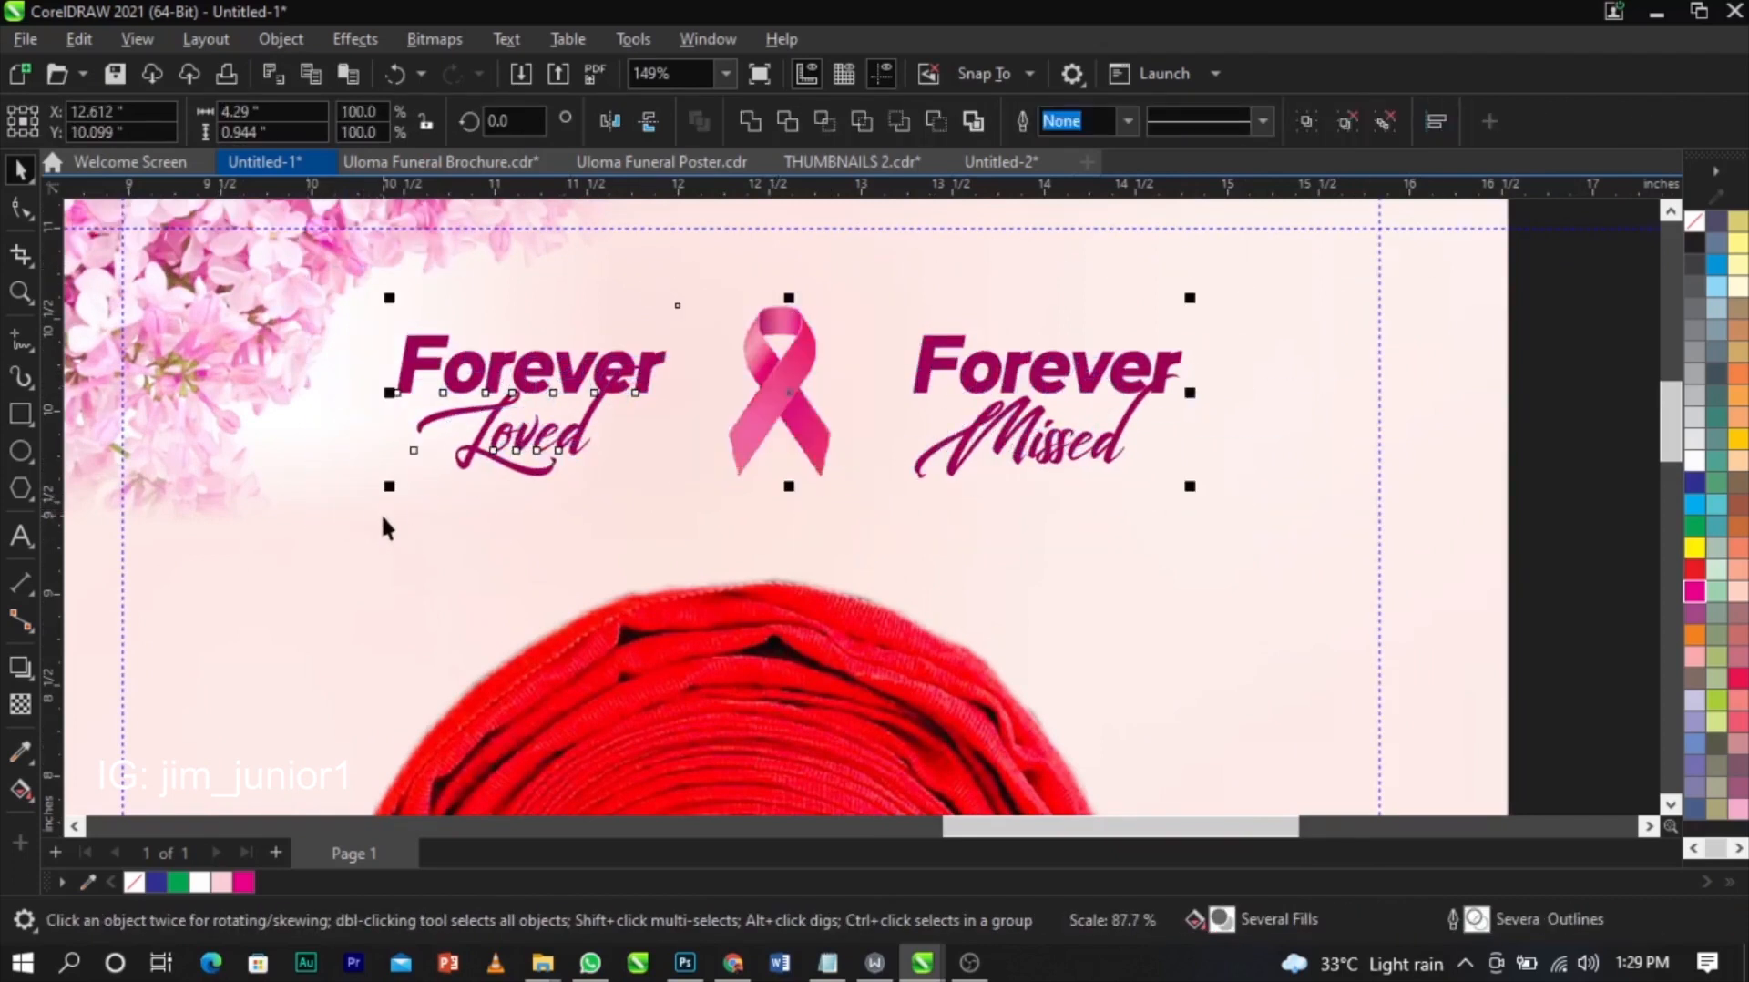
{"action": "left_click_drag", "start_coordinate": [817, 394], "coordinate": [814, 405]}
{"action": "key", "text": "F4"}
{"action": "left_click", "coordinate": [1404, 486]}
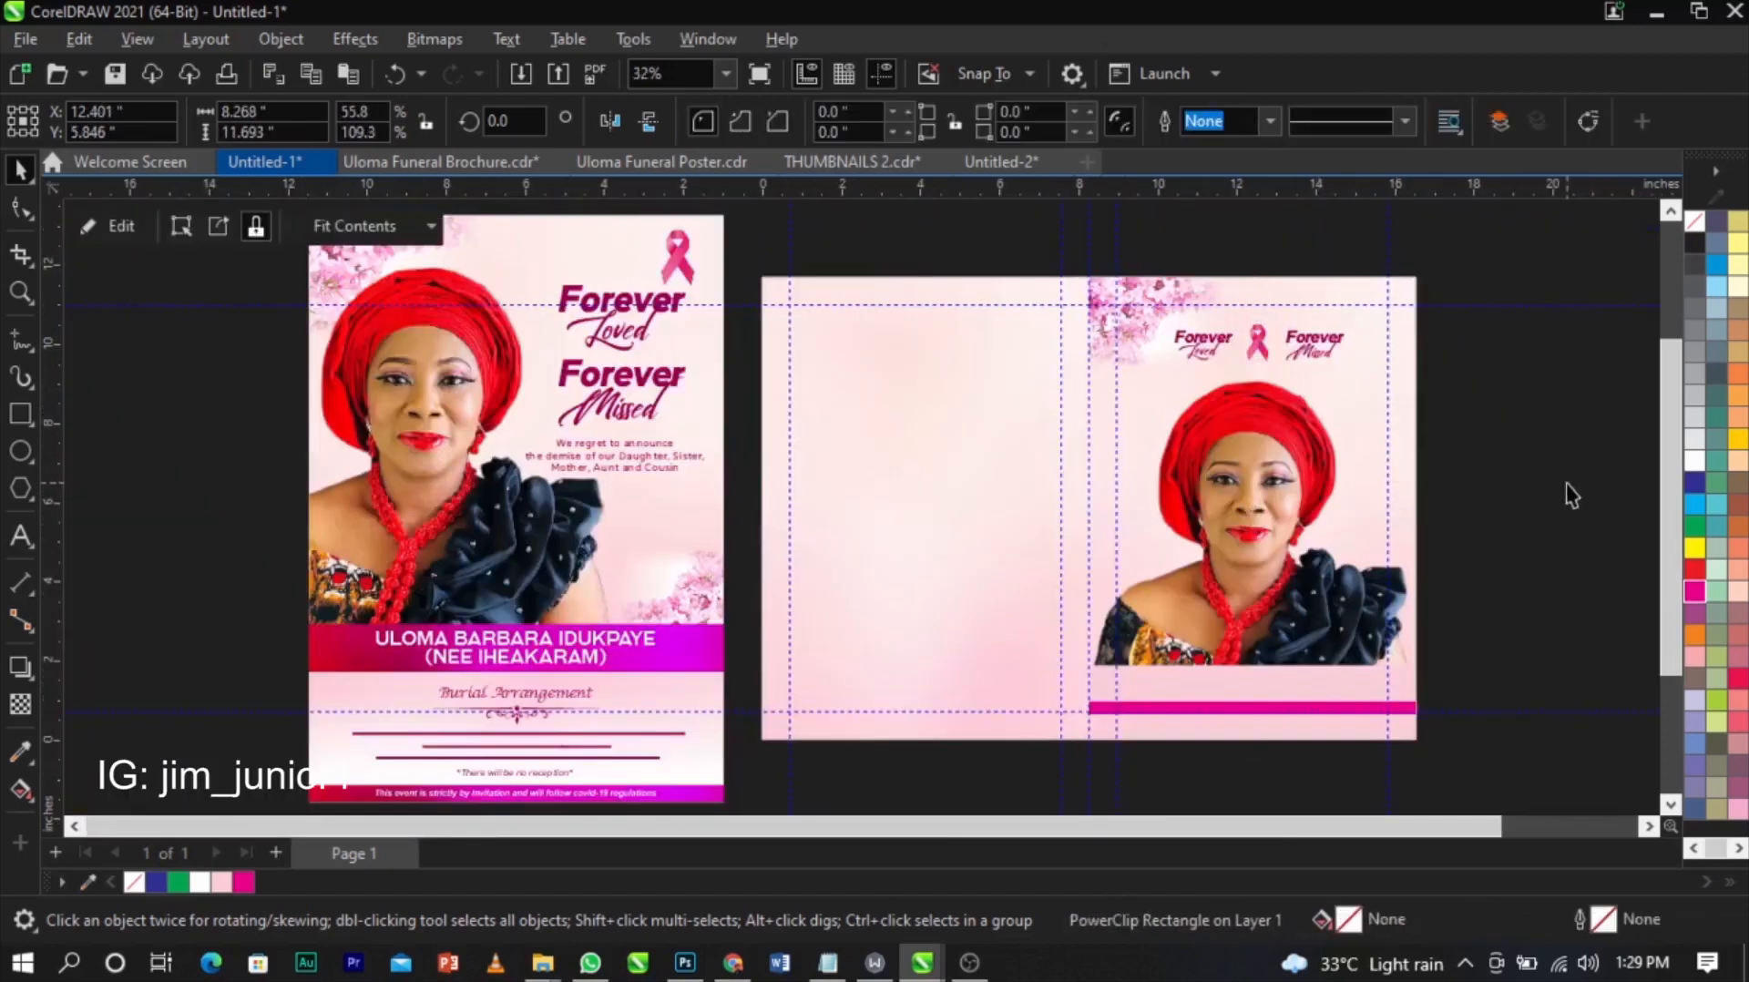
{"action": "left_click", "coordinate": [1566, 483]}
- Copy the two-line name text from the poster onto the right panel, just above the magenta strip
{"action": "left_click", "coordinate": [592, 628]}
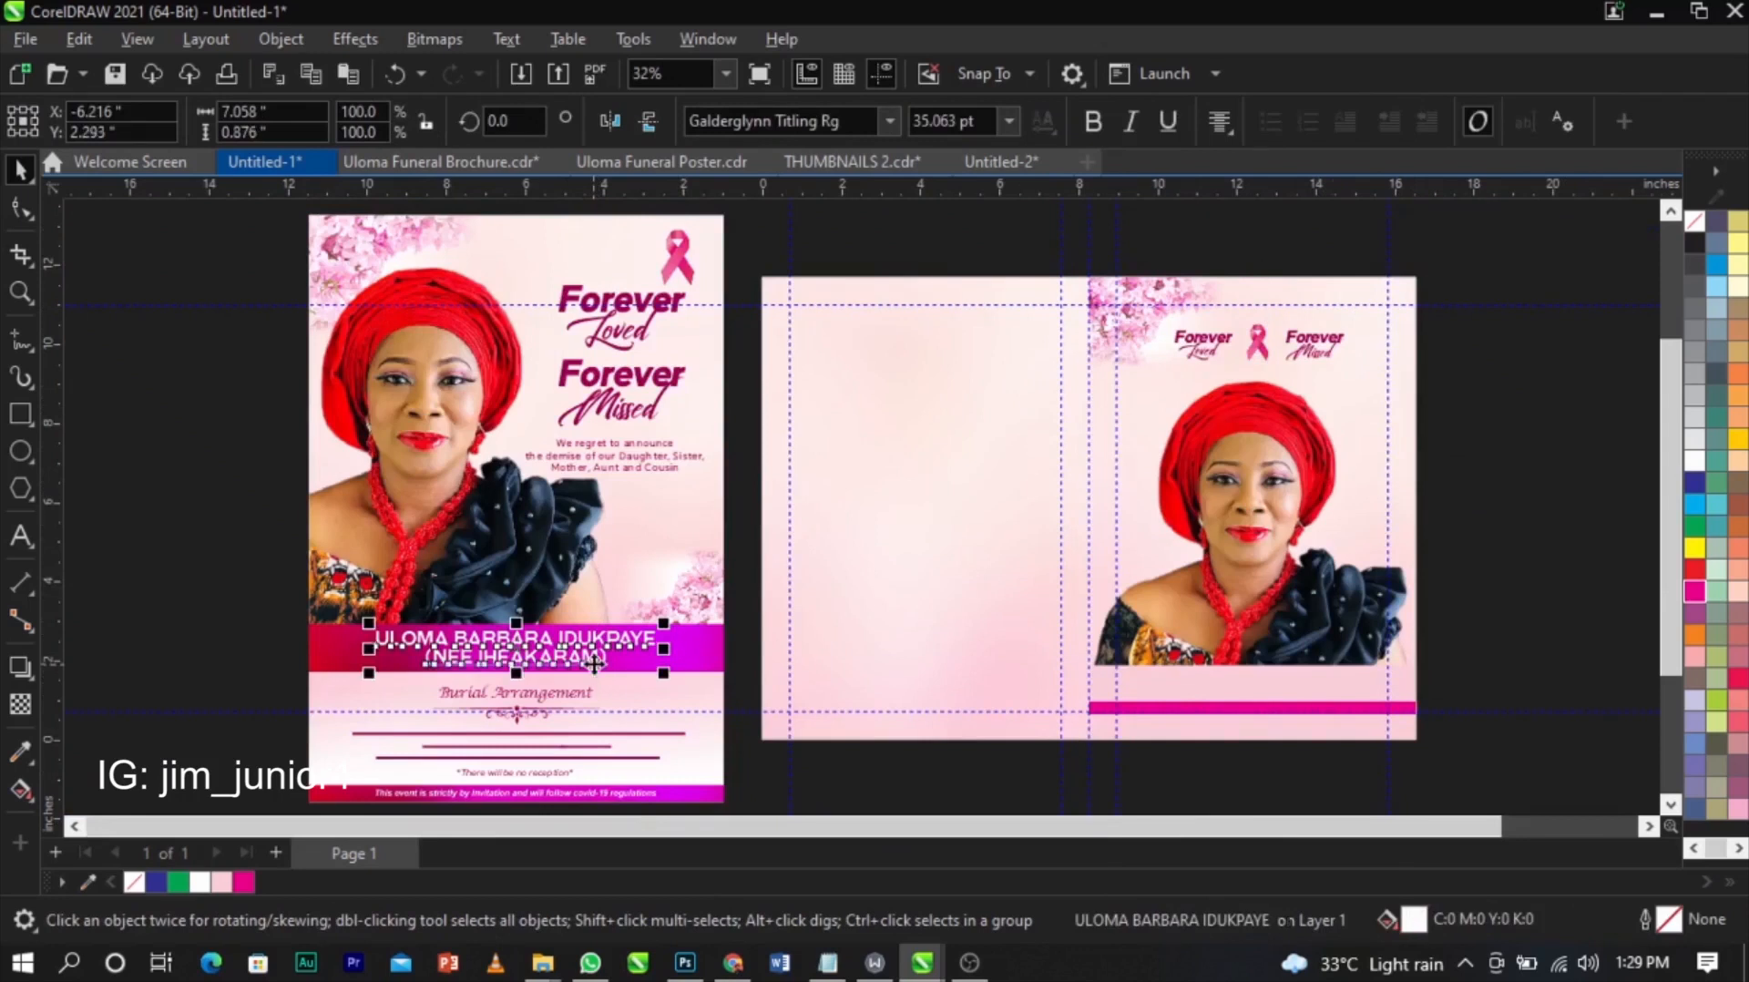
{"action": "left_click", "coordinate": [592, 663], "text": "shift"}
{"action": "left_click_drag", "start_coordinate": [592, 663], "coordinate": [1298, 706]}
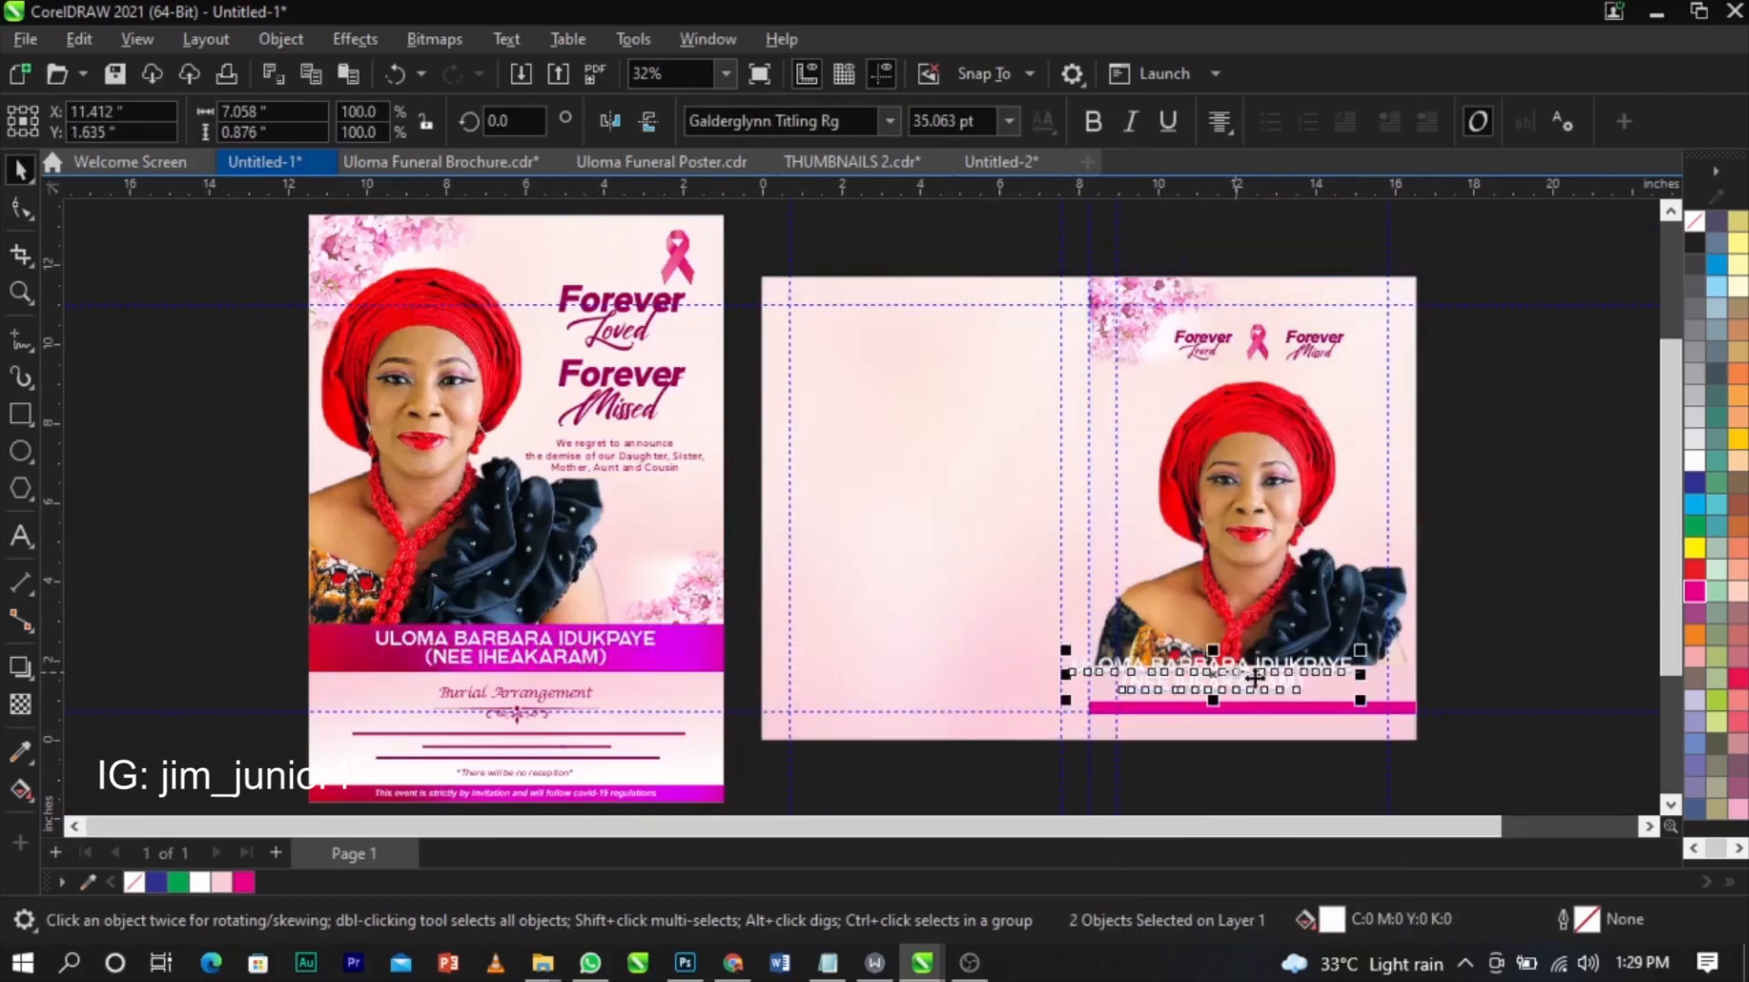
{"action": "key", "text": "z"}
{"action": "left_click_drag", "start_coordinate": [973, 617], "coordinate": [1583, 778]}
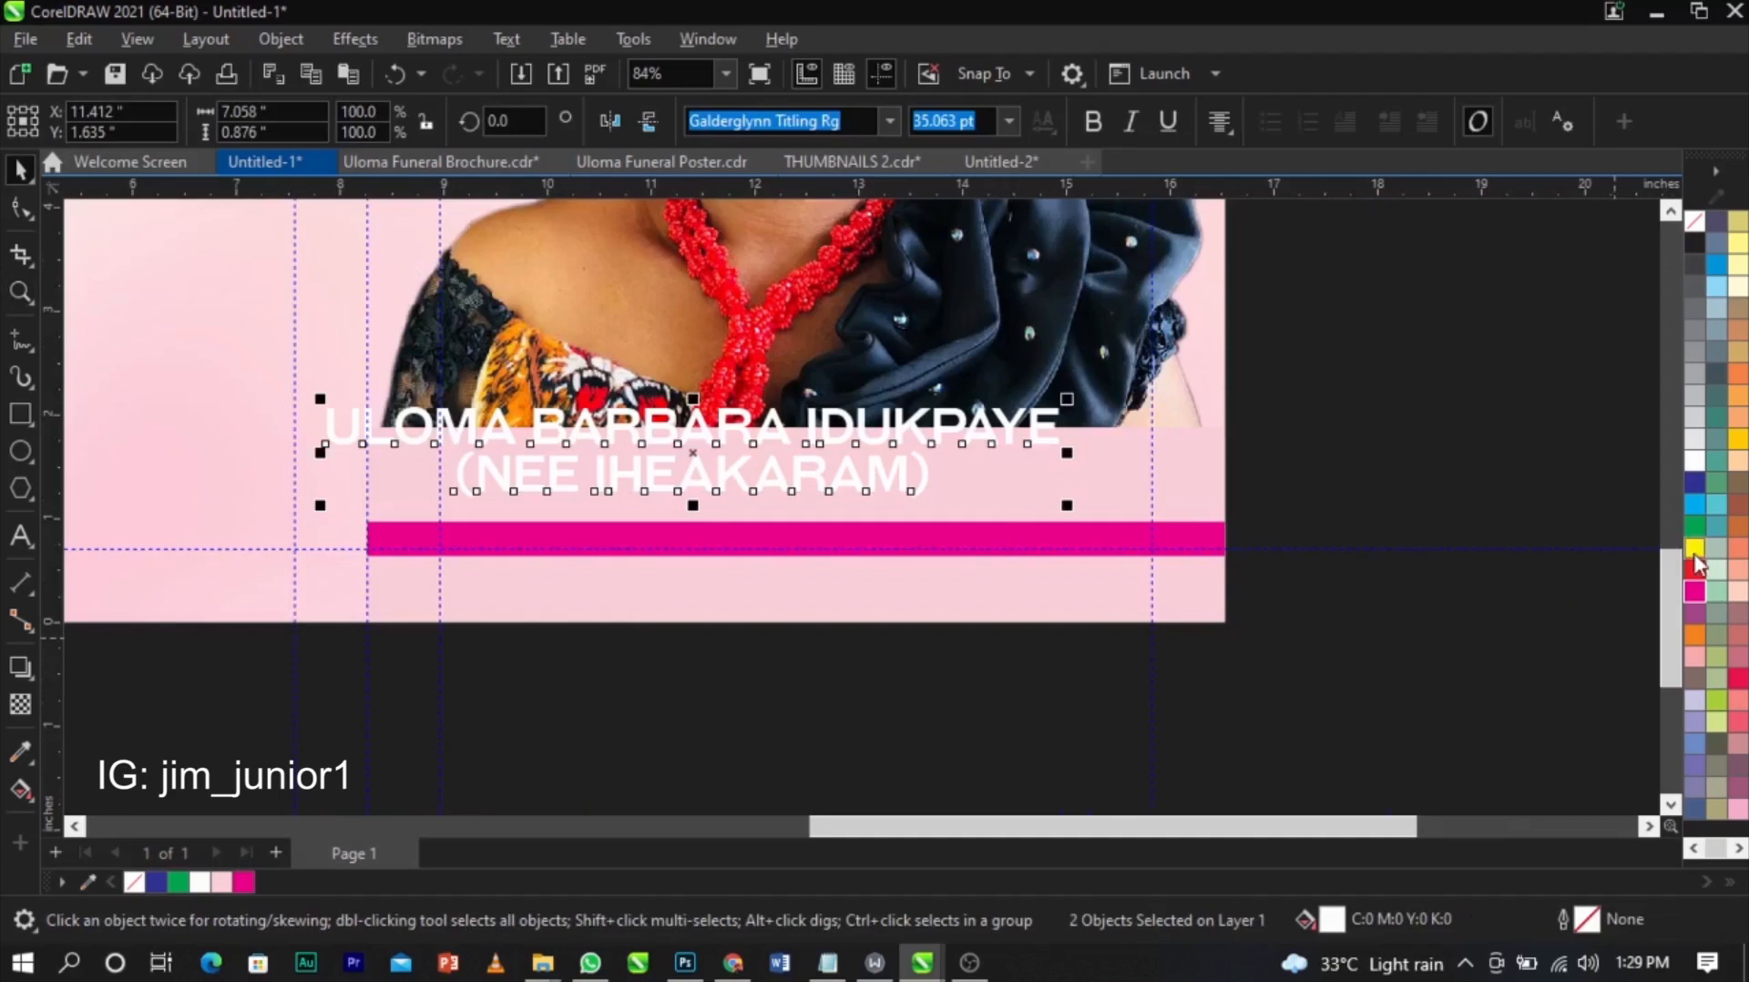
- Fill the copied name text with a dark magenta (C34 M100 Y49 K31)
{"action": "left_click", "coordinate": [1696, 592]}
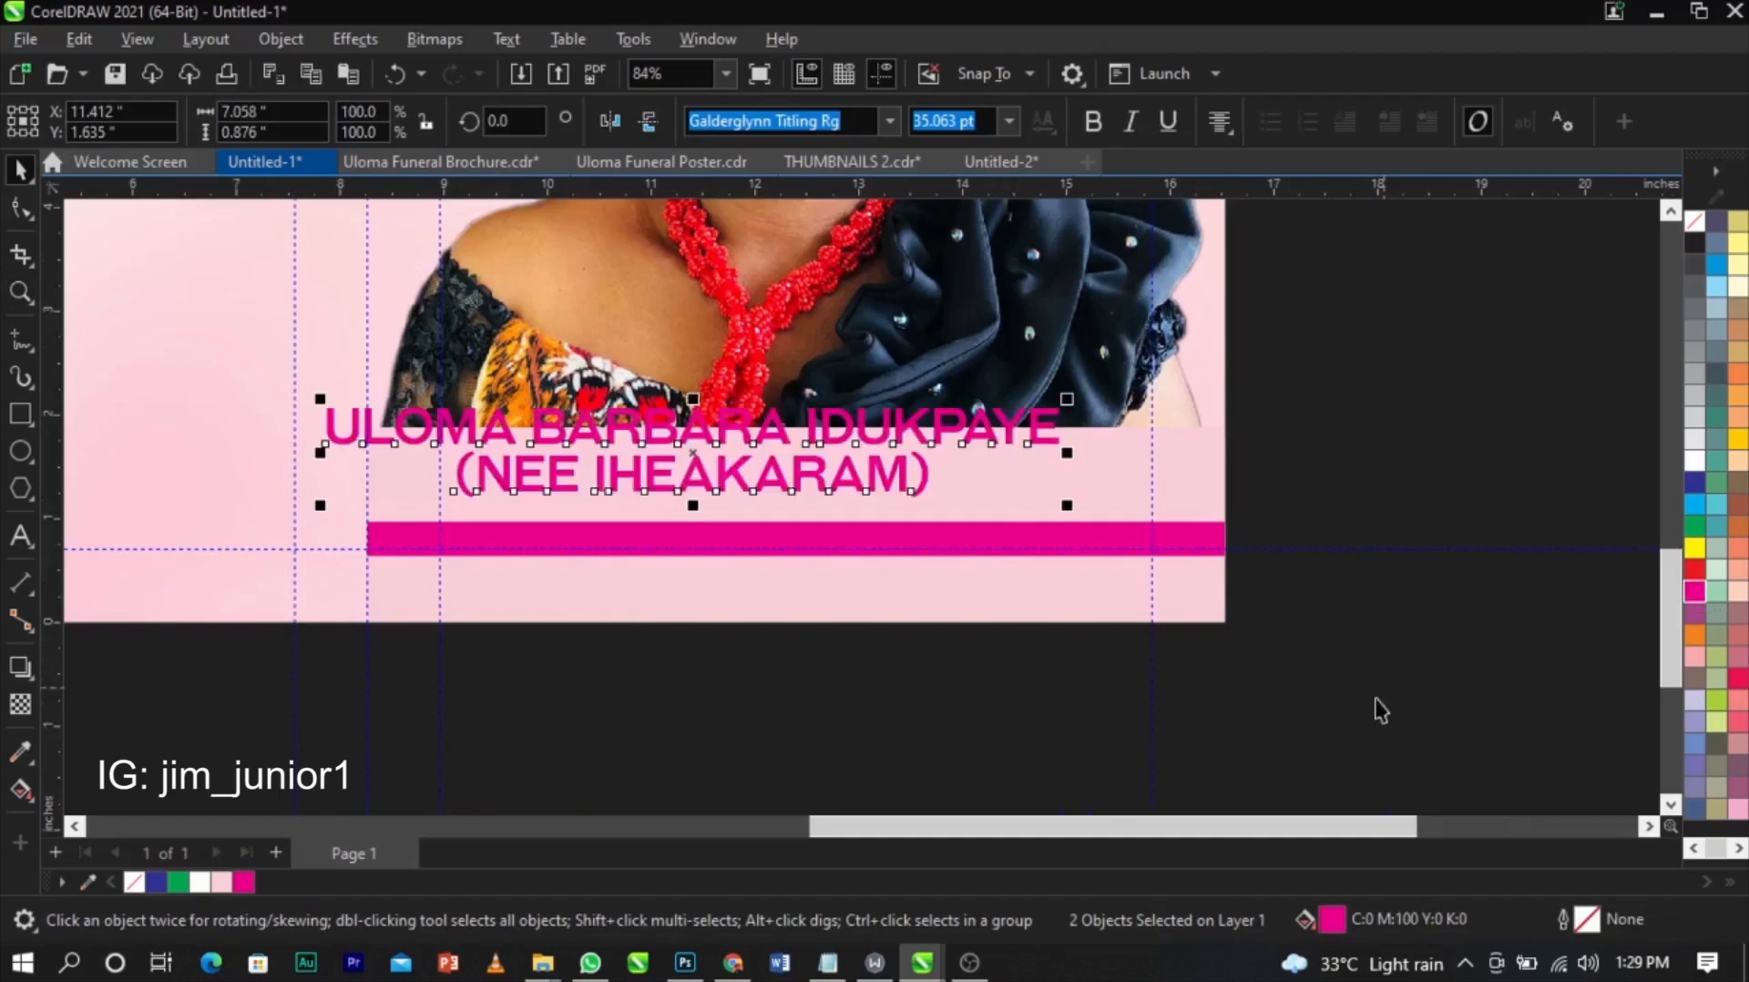
{"action": "double_click", "coordinate": [1332, 918]}
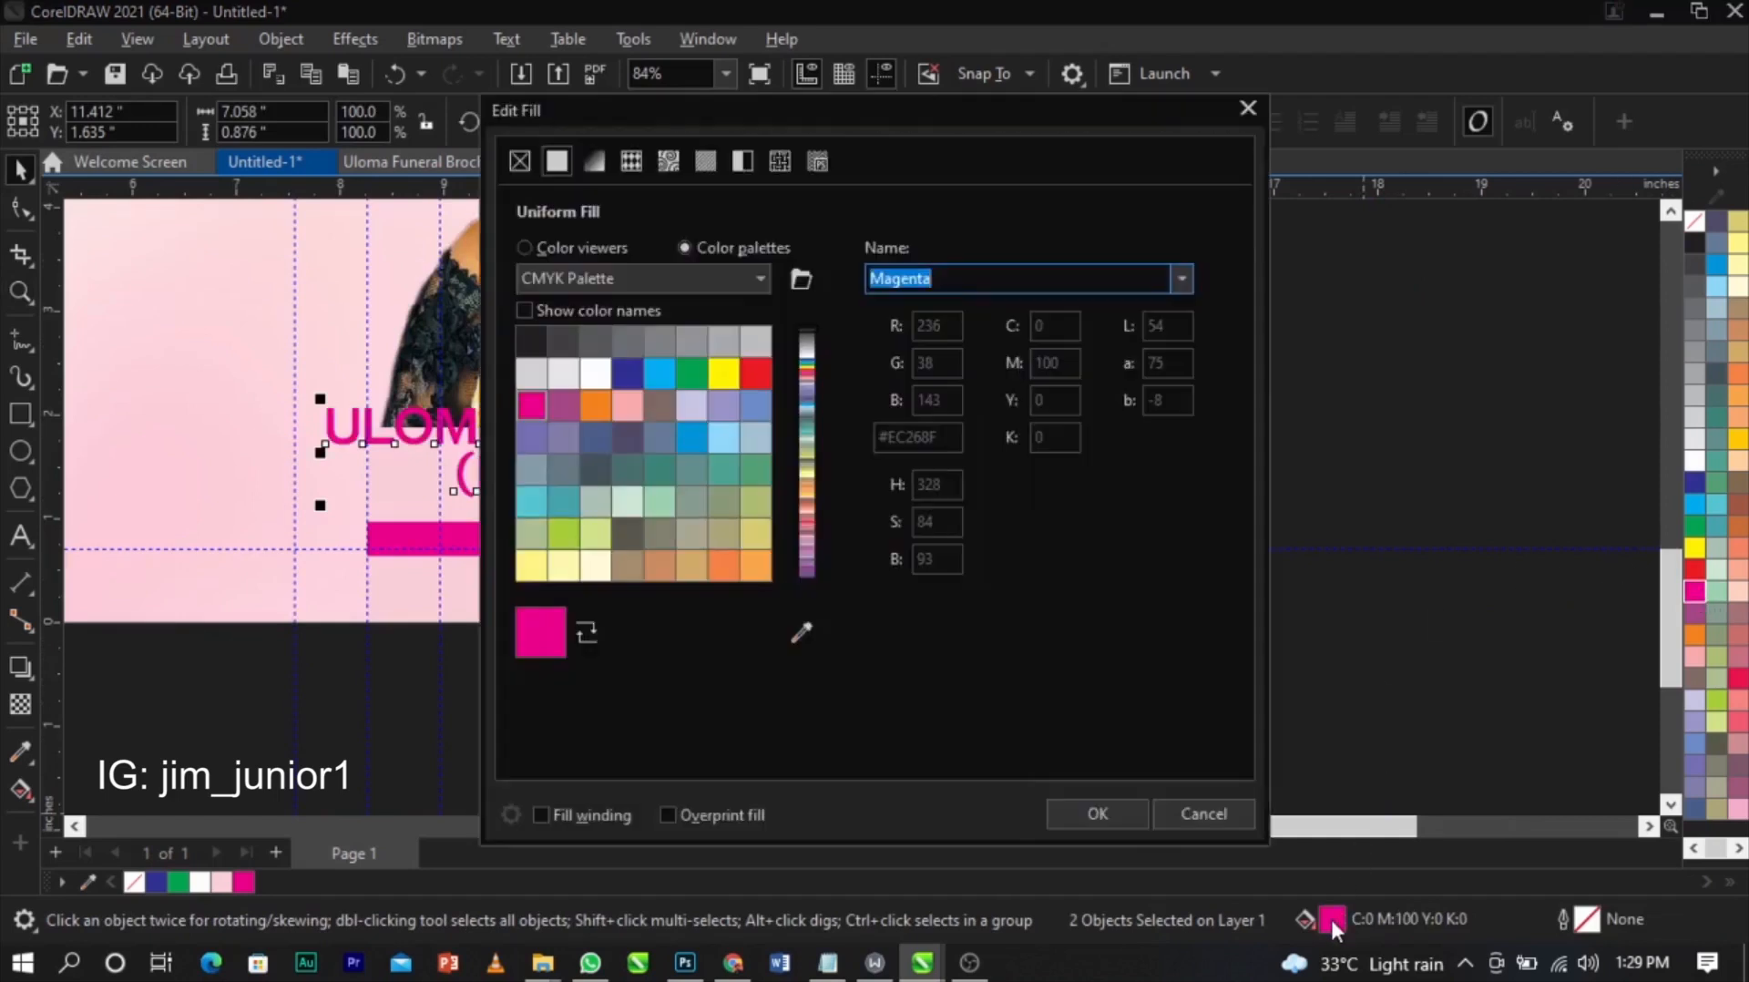
{"action": "left_click", "coordinate": [621, 242]}
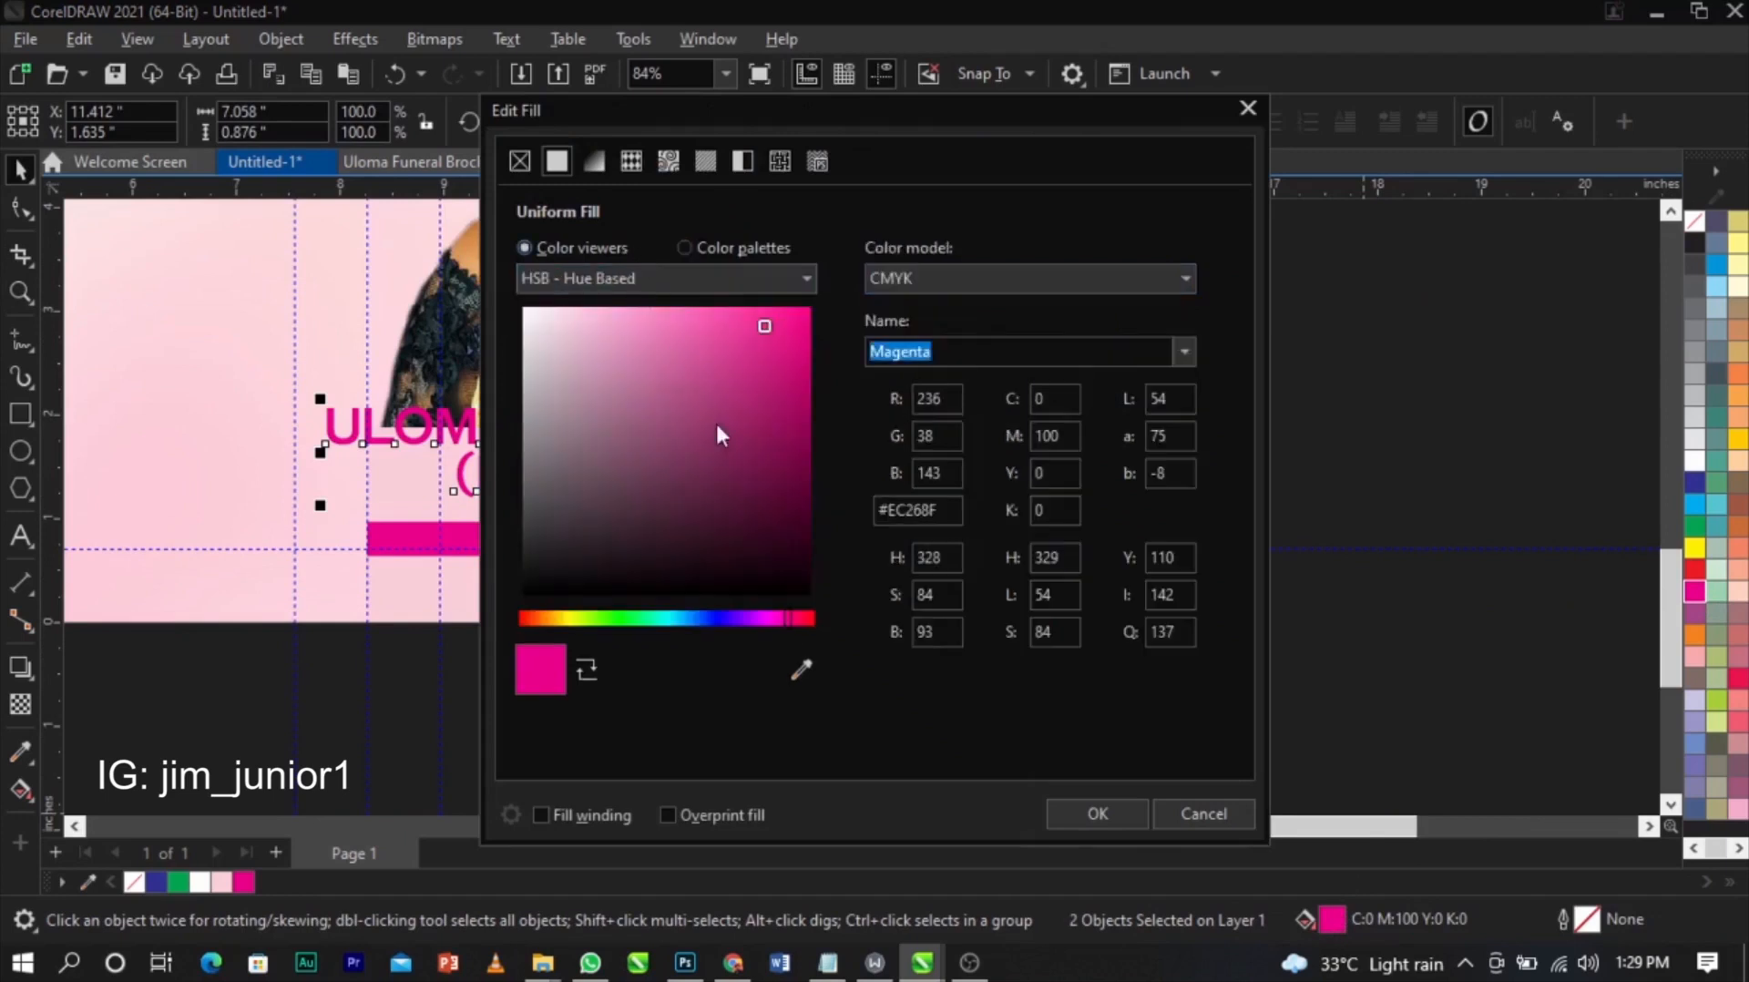
{"action": "left_click", "coordinate": [803, 440]}
{"action": "left_click", "coordinate": [1095, 814]}
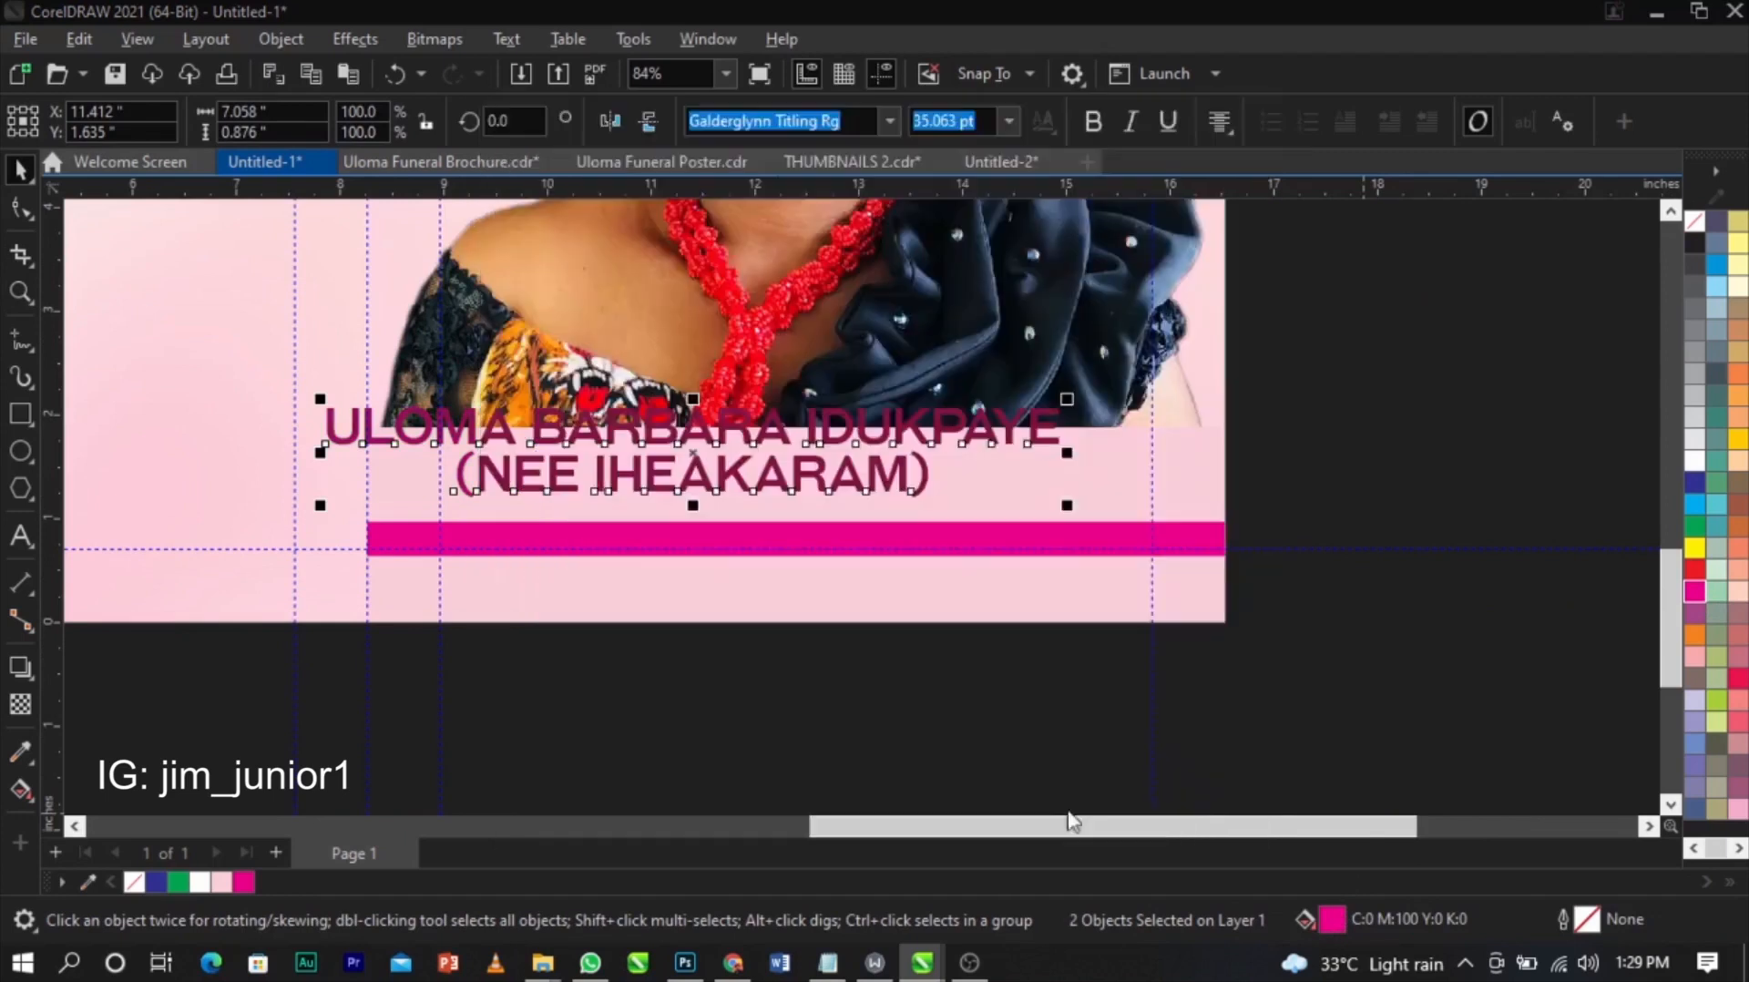
{"action": "left_click", "coordinate": [1013, 446]}
- Scale the name text to about 4.555 in wide and centre it in the pink area between portrait and magenta strip
{"action": "left_click_drag", "start_coordinate": [1065, 510], "coordinate": [961, 531]}
{"action": "scroll", "coordinate": [815, 437], "scroll_direction": "up", "scroll_amount": 2}
{"action": "left_click_drag", "start_coordinate": [823, 445], "coordinate": [936, 474]}
{"action": "mouse_move", "coordinate": [1153, 550]}
{"action": "left_mouse_down"}
{"action": "mouse_move", "coordinate": [1120, 567]}
{"action": "mouse_move", "coordinate": [1154, 535]}
{"action": "left_mouse_up"}
{"action": "left_click", "coordinate": [1421, 476], "text": "shift"}
{"action": "key", "text": "c"}
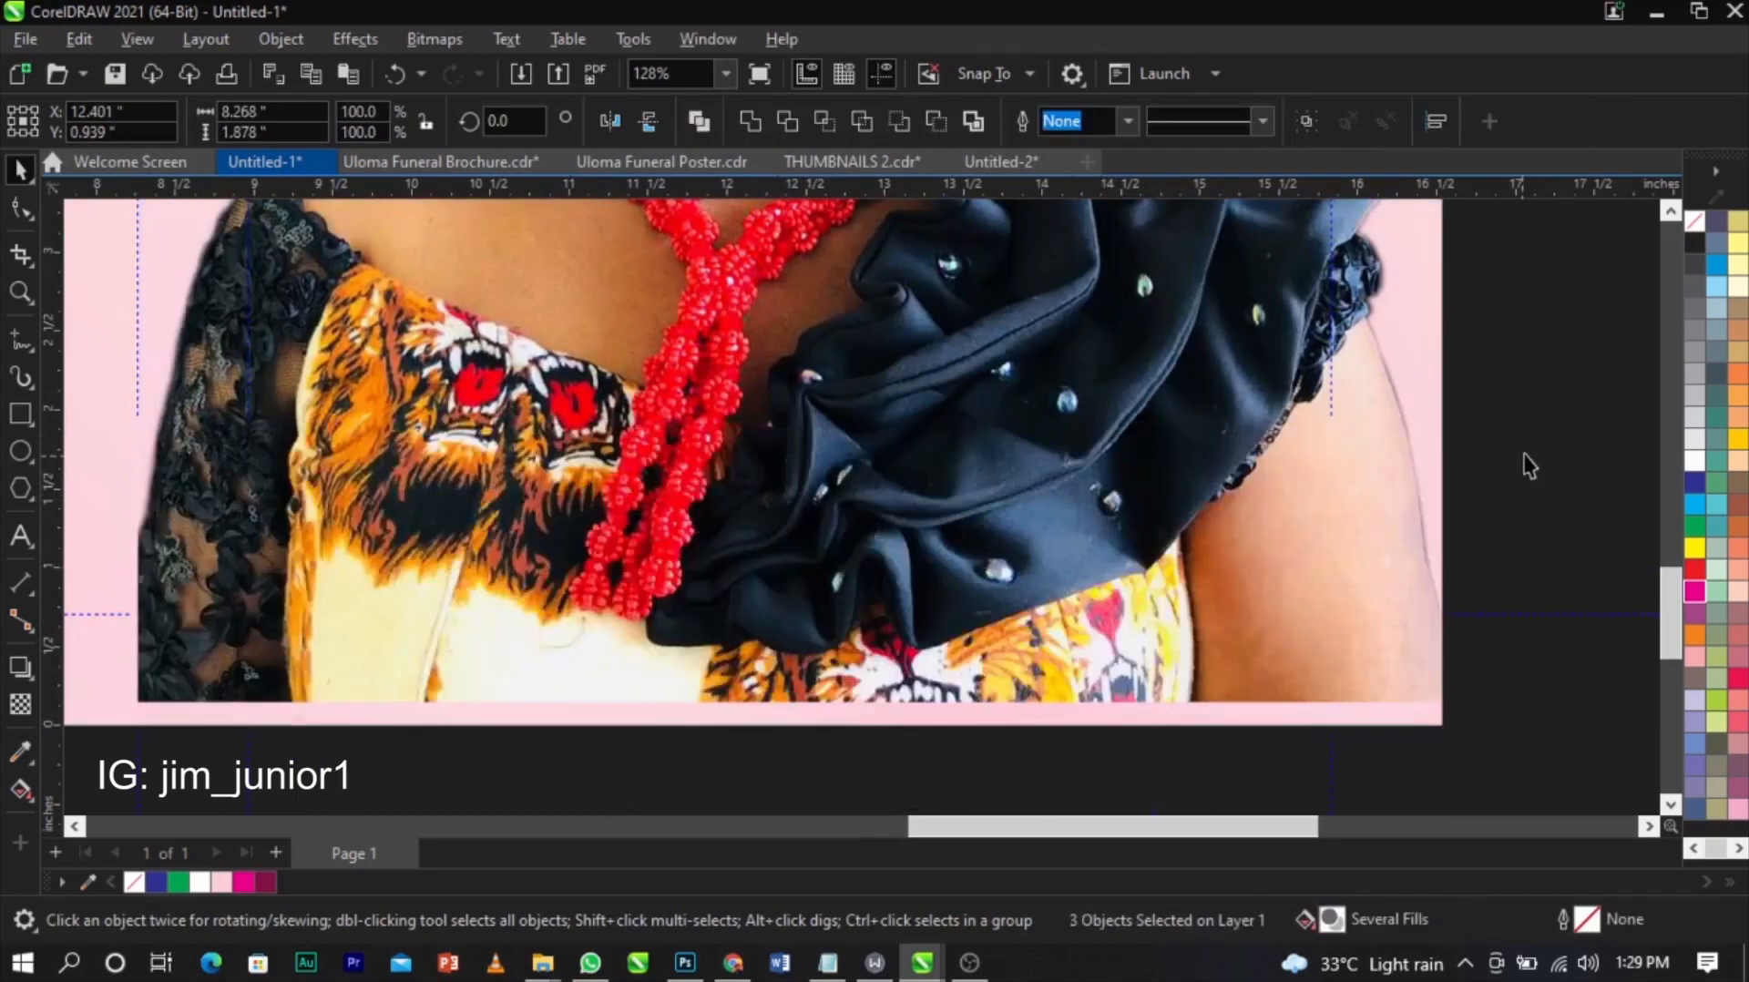
{"action": "left_click", "coordinate": [815, 510]}
{"action": "scroll", "coordinate": [815, 510], "scroll_direction": "up", "scroll_amount": 1}
{"action": "left_click_drag", "start_coordinate": [815, 510], "coordinate": [814, 521]}
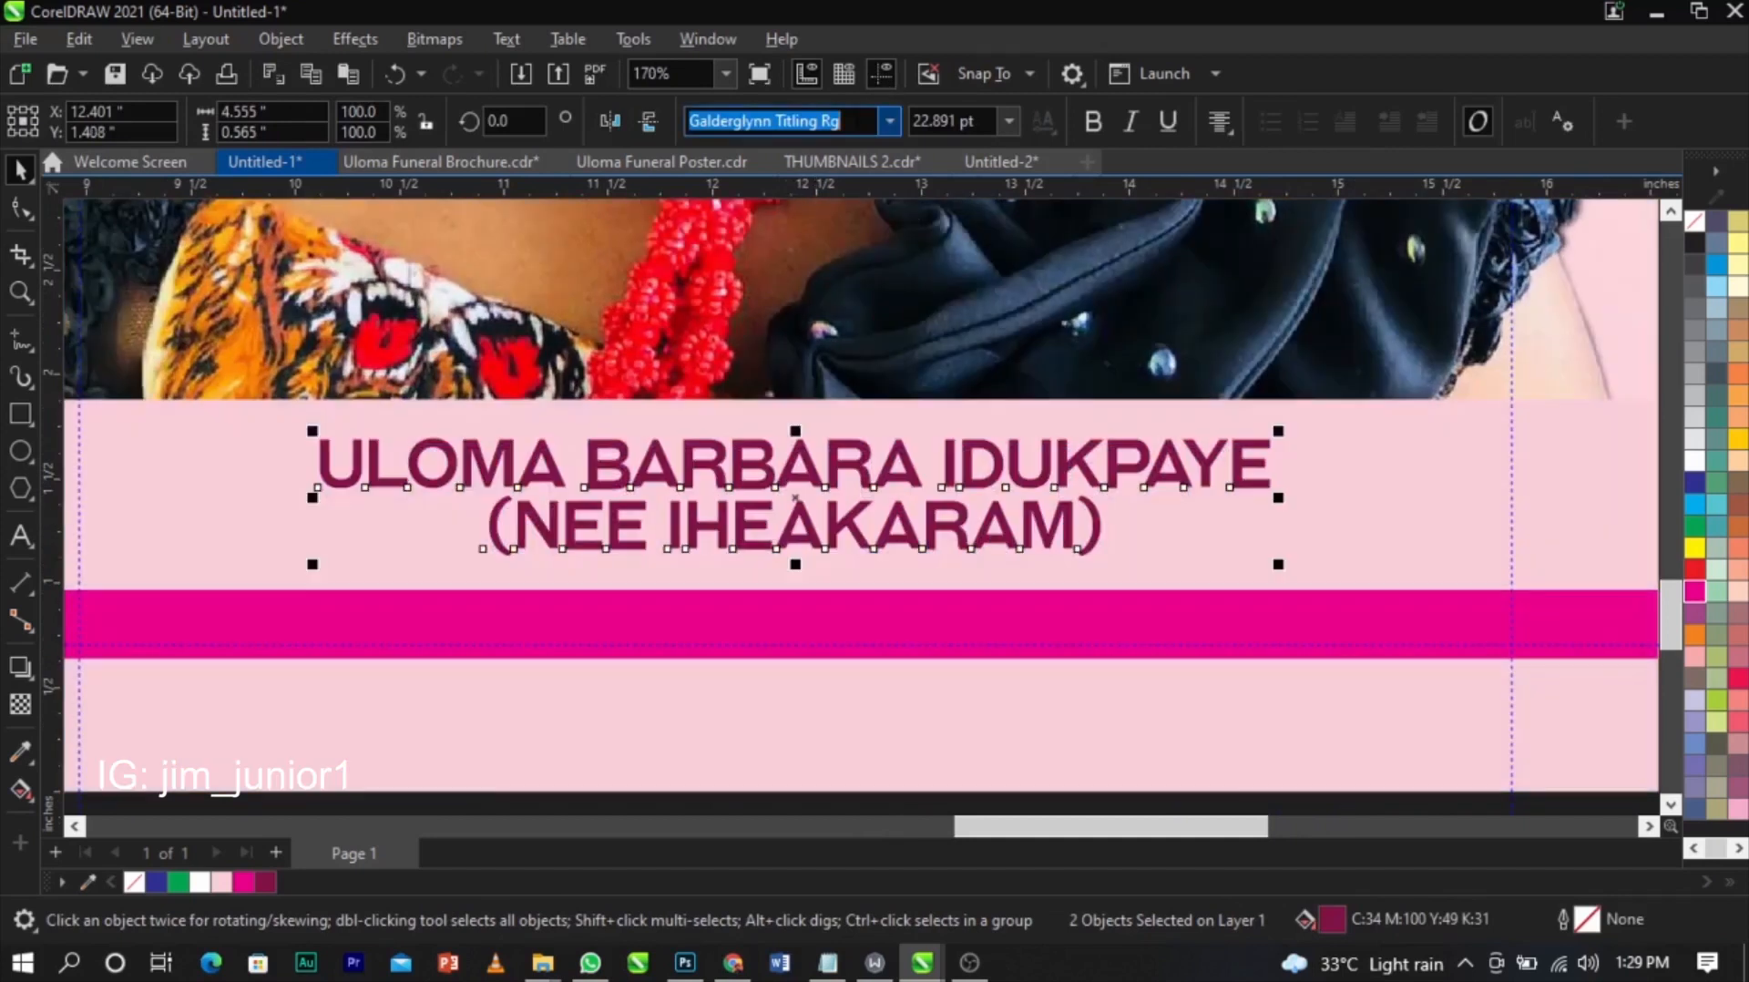
- Set the name text's font to Trajan Pro Bold and fine-tune its size
{"action": "type", "text": "Tr"}
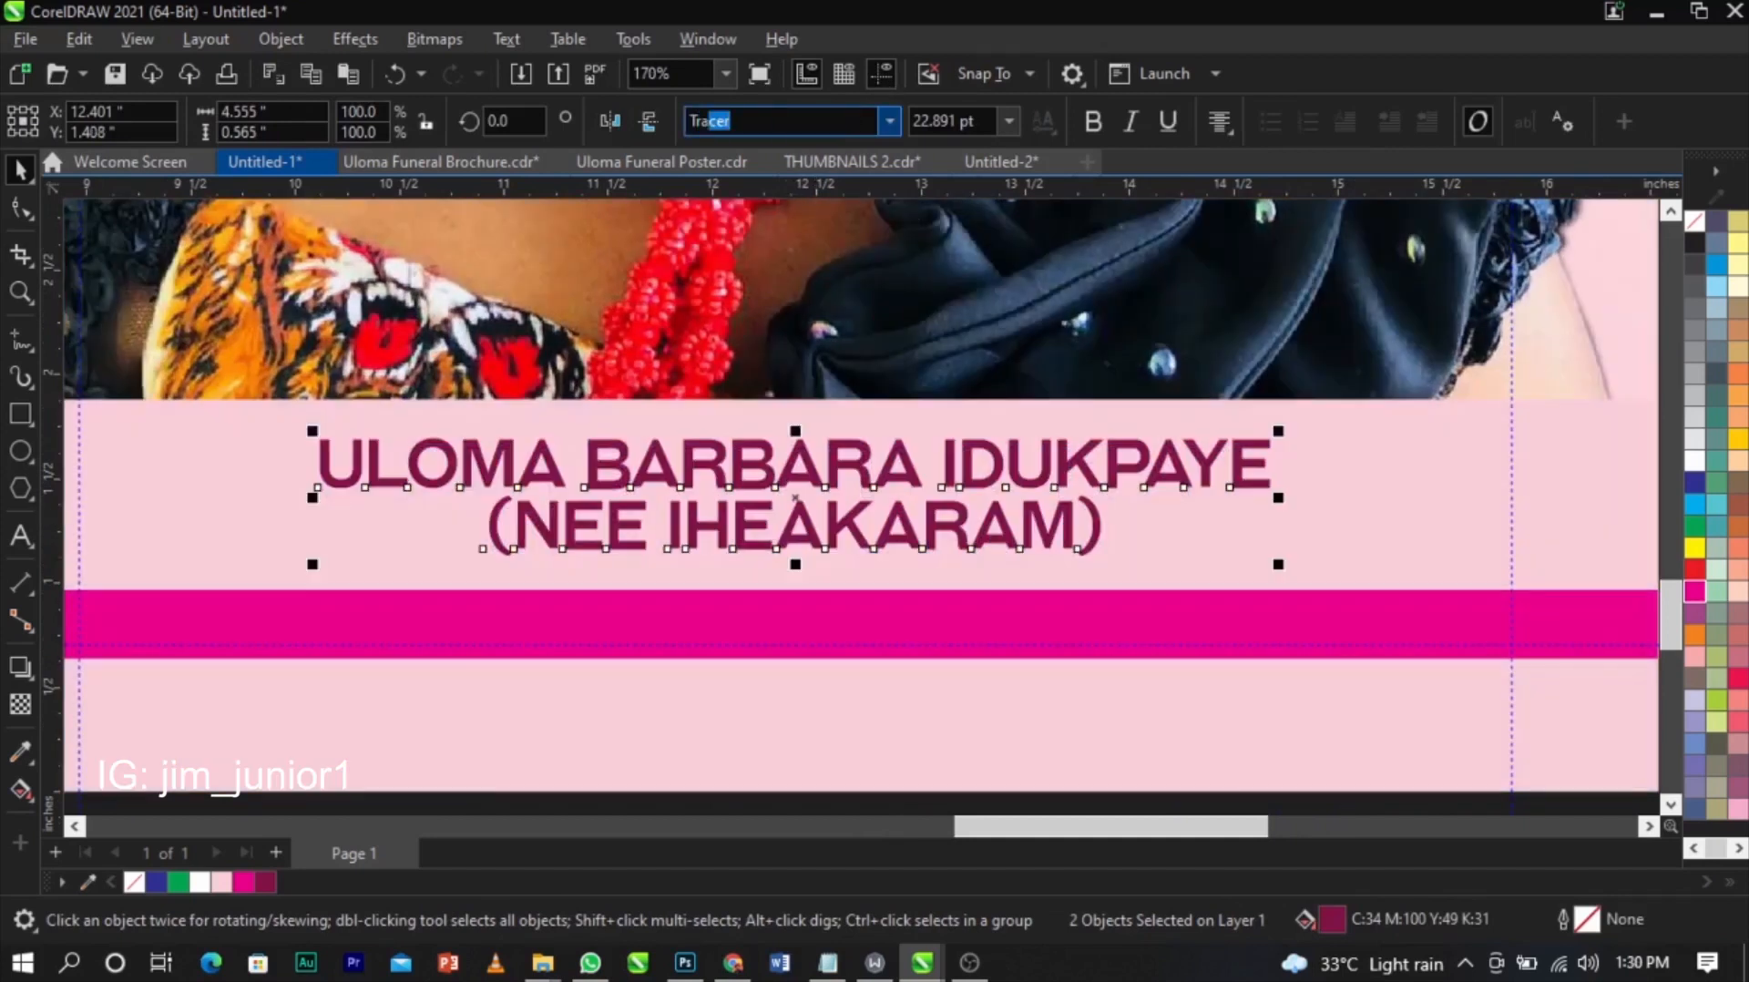
{"action": "type", "text": "ajan Pro"}
{"action": "key", "text": "Down"}
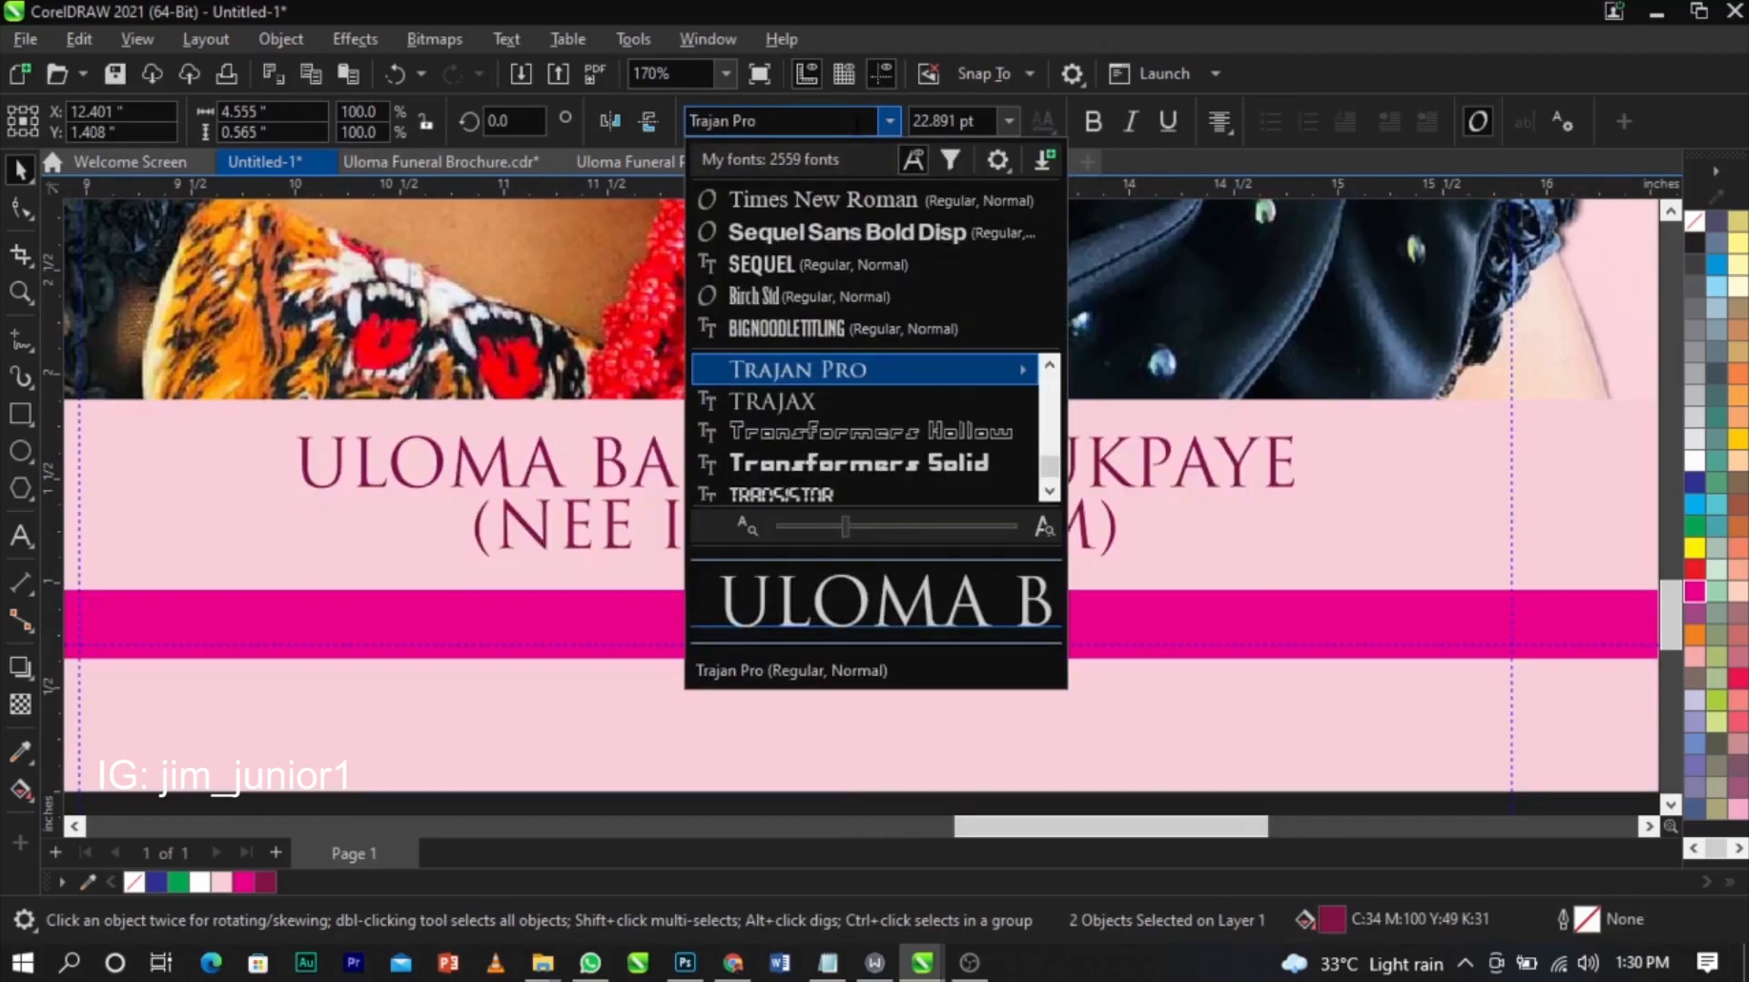
{"action": "key", "text": "Up"}
{"action": "key", "text": "Down"}
{"action": "key", "text": "Right"}
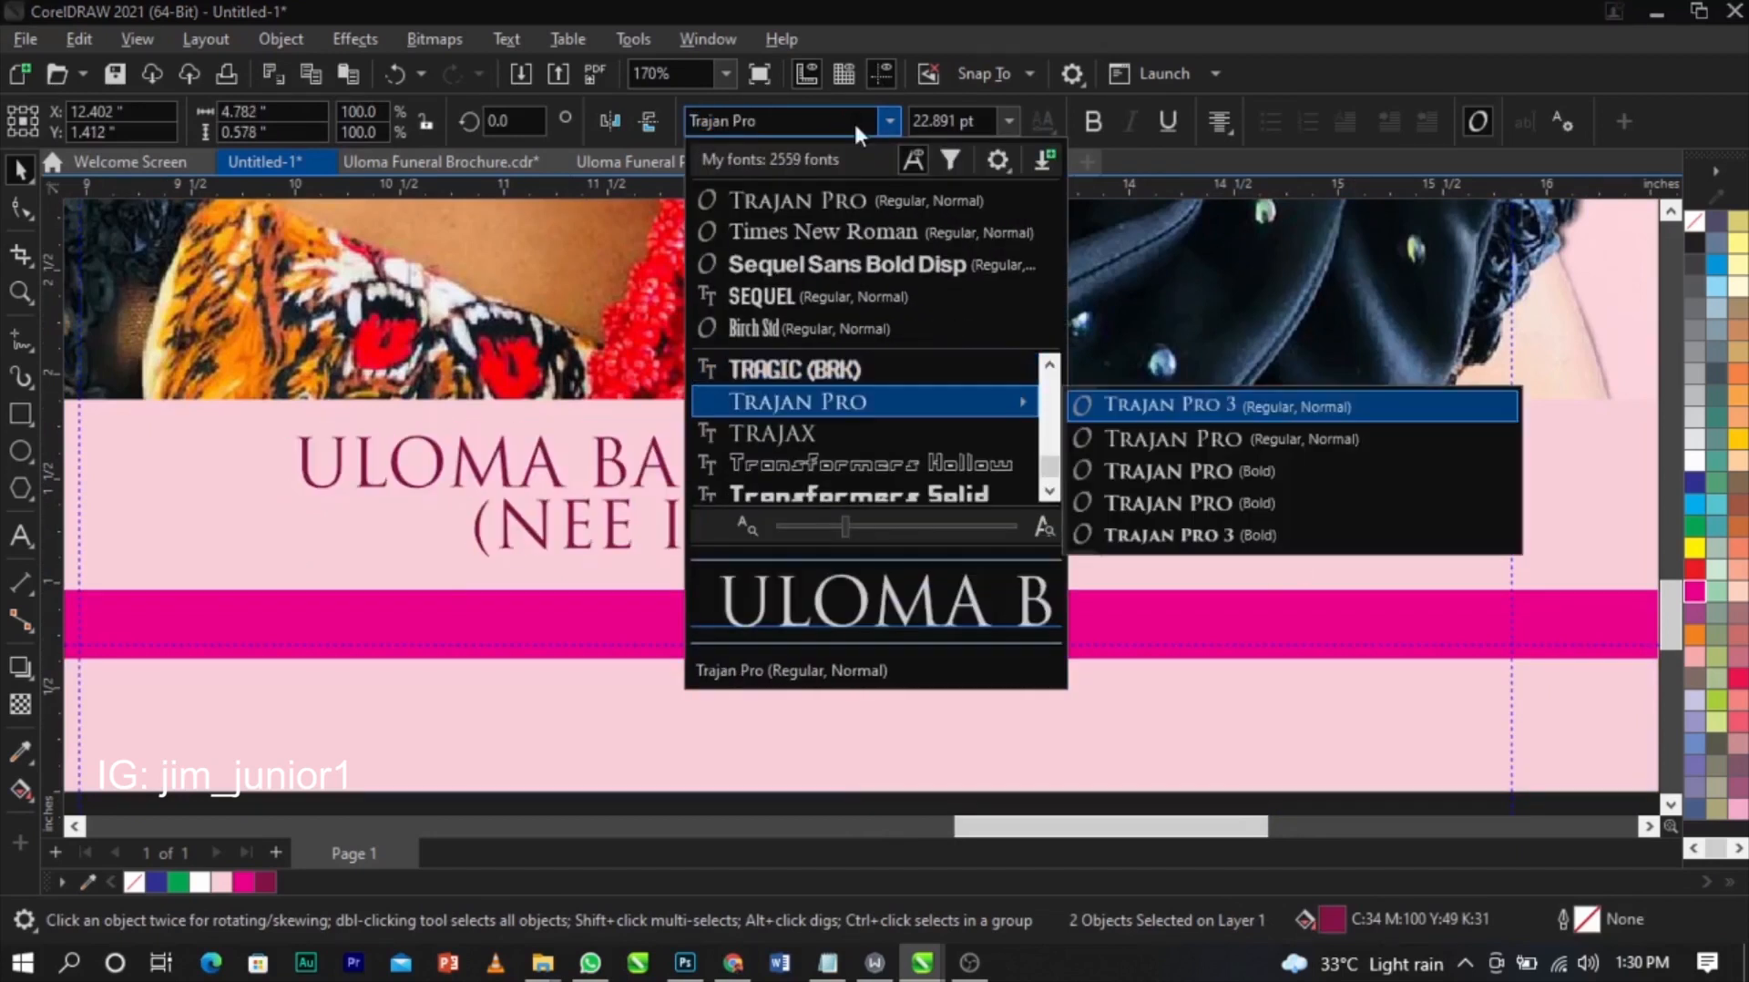
{"action": "key", "text": "Down"}
{"action": "key", "text": "Down"}
{"action": "key", "text": "Down"}
{"action": "key", "text": "Down"}
{"action": "key", "text": "Return"}
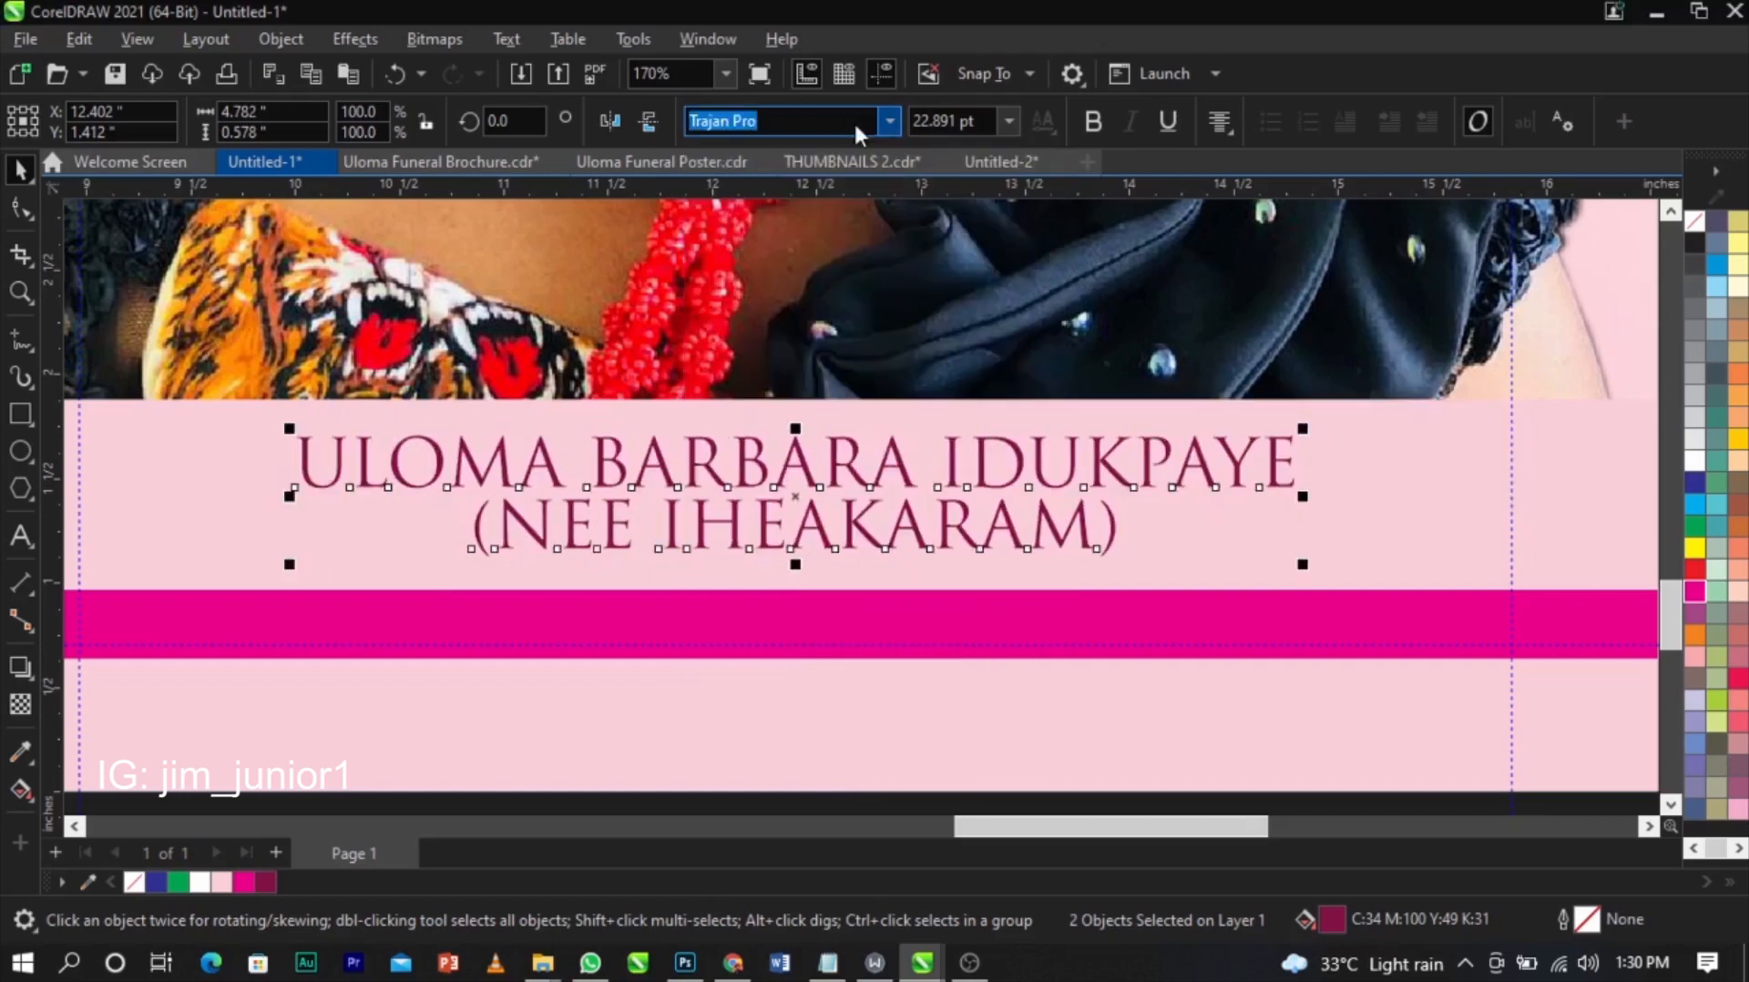
{"action": "left_click_drag", "start_coordinate": [1338, 568], "coordinate": [1331, 573]}
{"action": "key", "text": "F4"}
{"action": "left_click", "coordinate": [1518, 596]}
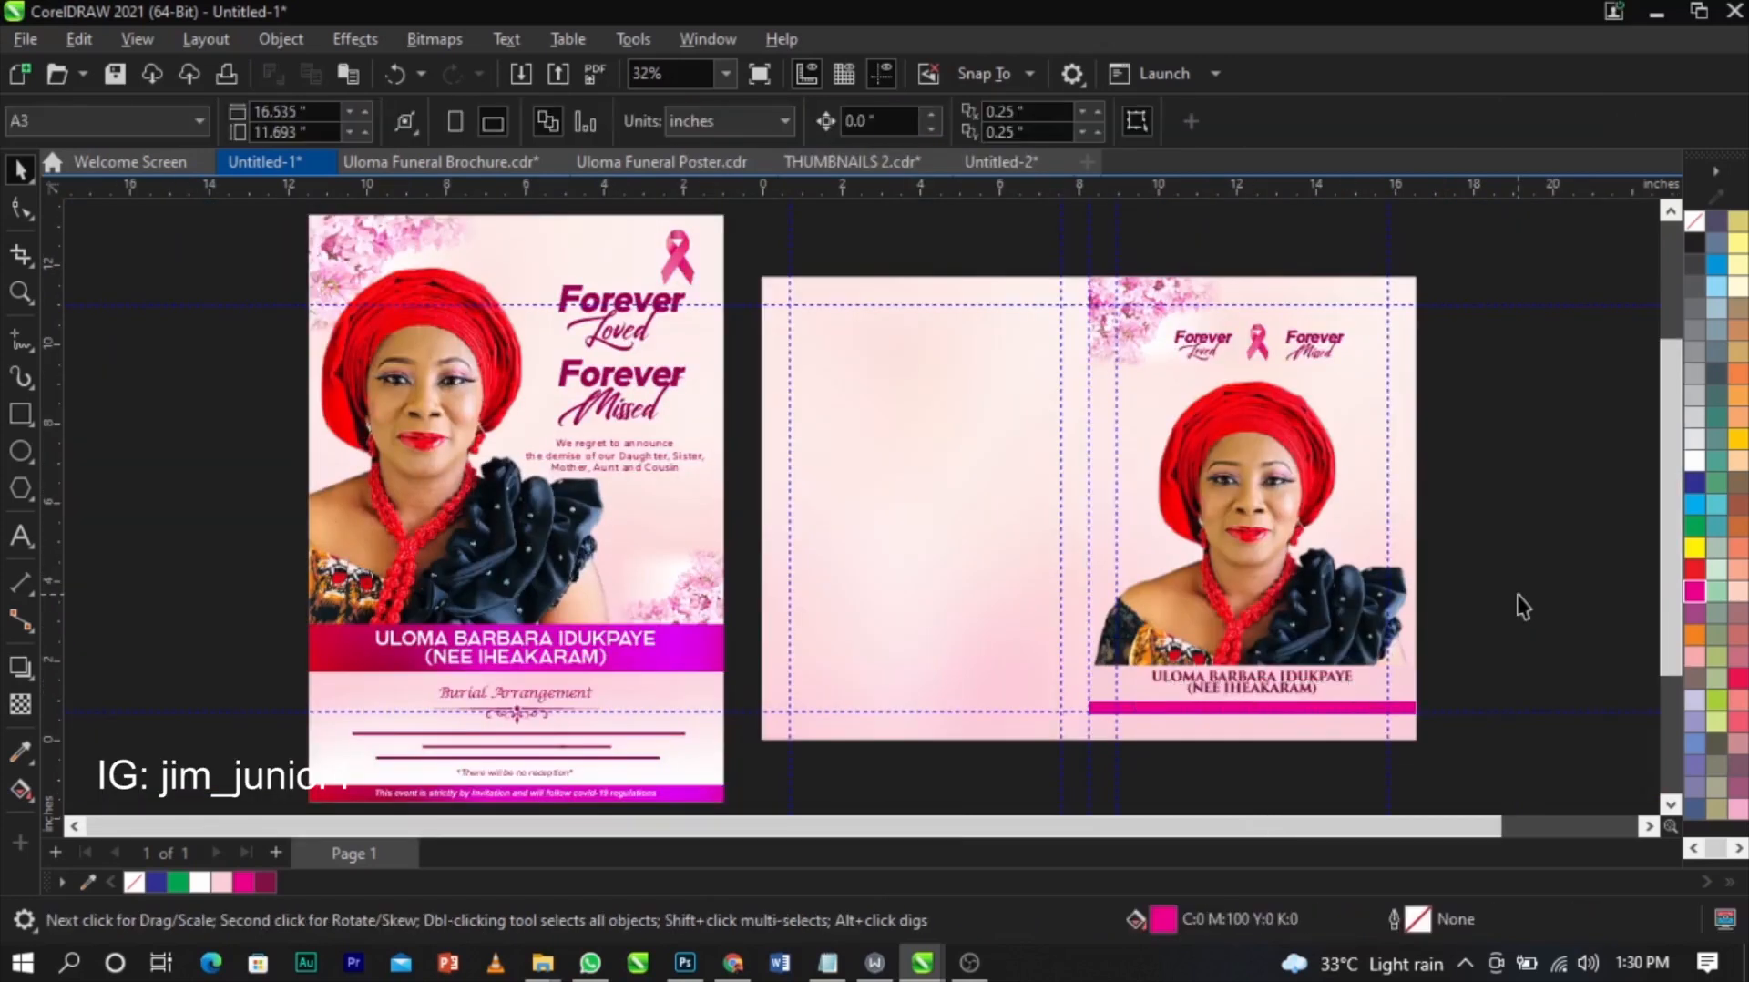
- Copy the date and time line from the poster to just below the right panel
{"action": "scroll", "coordinate": [490, 795], "scroll_direction": "up", "scroll_amount": 5}
{"action": "left_click", "coordinate": [521, 656]}
{"action": "scroll", "coordinate": [521, 656], "scroll_direction": "down", "scroll_amount": 4}
{"action": "left_click_drag", "start_coordinate": [521, 656], "coordinate": [1337, 616]}
{"action": "left_click_drag", "start_coordinate": [1685, 674], "coordinate": [1401, 620]}
{"action": "key", "text": "ctrl+z"}
{"action": "left_click", "coordinate": [1421, 709]}
{"action": "key", "text": "F2"}
{"action": "mouse_move", "coordinate": [1120, 526]}
{"action": "left_mouse_down"}
{"action": "mouse_move", "coordinate": [1390, 647]}
{"action": "mouse_move", "coordinate": [1581, 640]}
{"action": "mouse_move", "coordinate": [1702, 711]}
{"action": "left_mouse_up"}
{"action": "left_click", "coordinate": [1030, 572]}
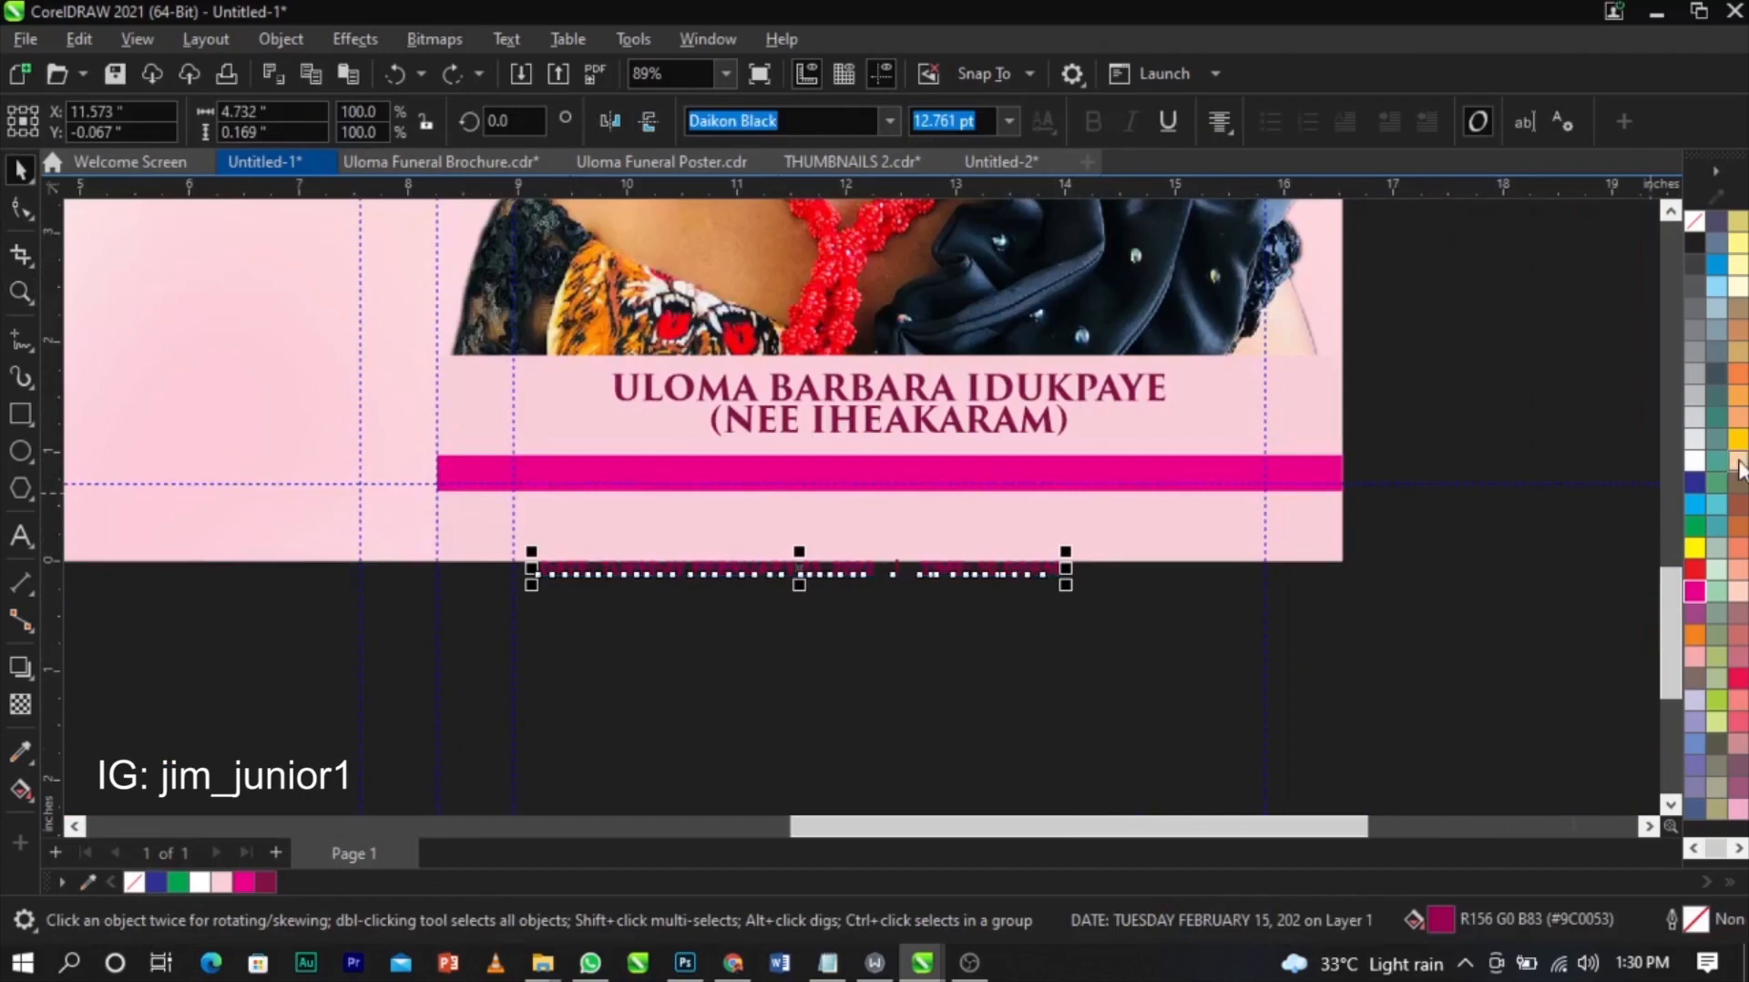
- Fill the date and time line with white and centre it on the magenta strip
{"action": "left_click", "coordinate": [1695, 462]}
{"action": "left_click", "coordinate": [1215, 470], "text": "shift"}
{"action": "key", "text": "c"}
{"action": "left_click", "coordinate": [1425, 571]}
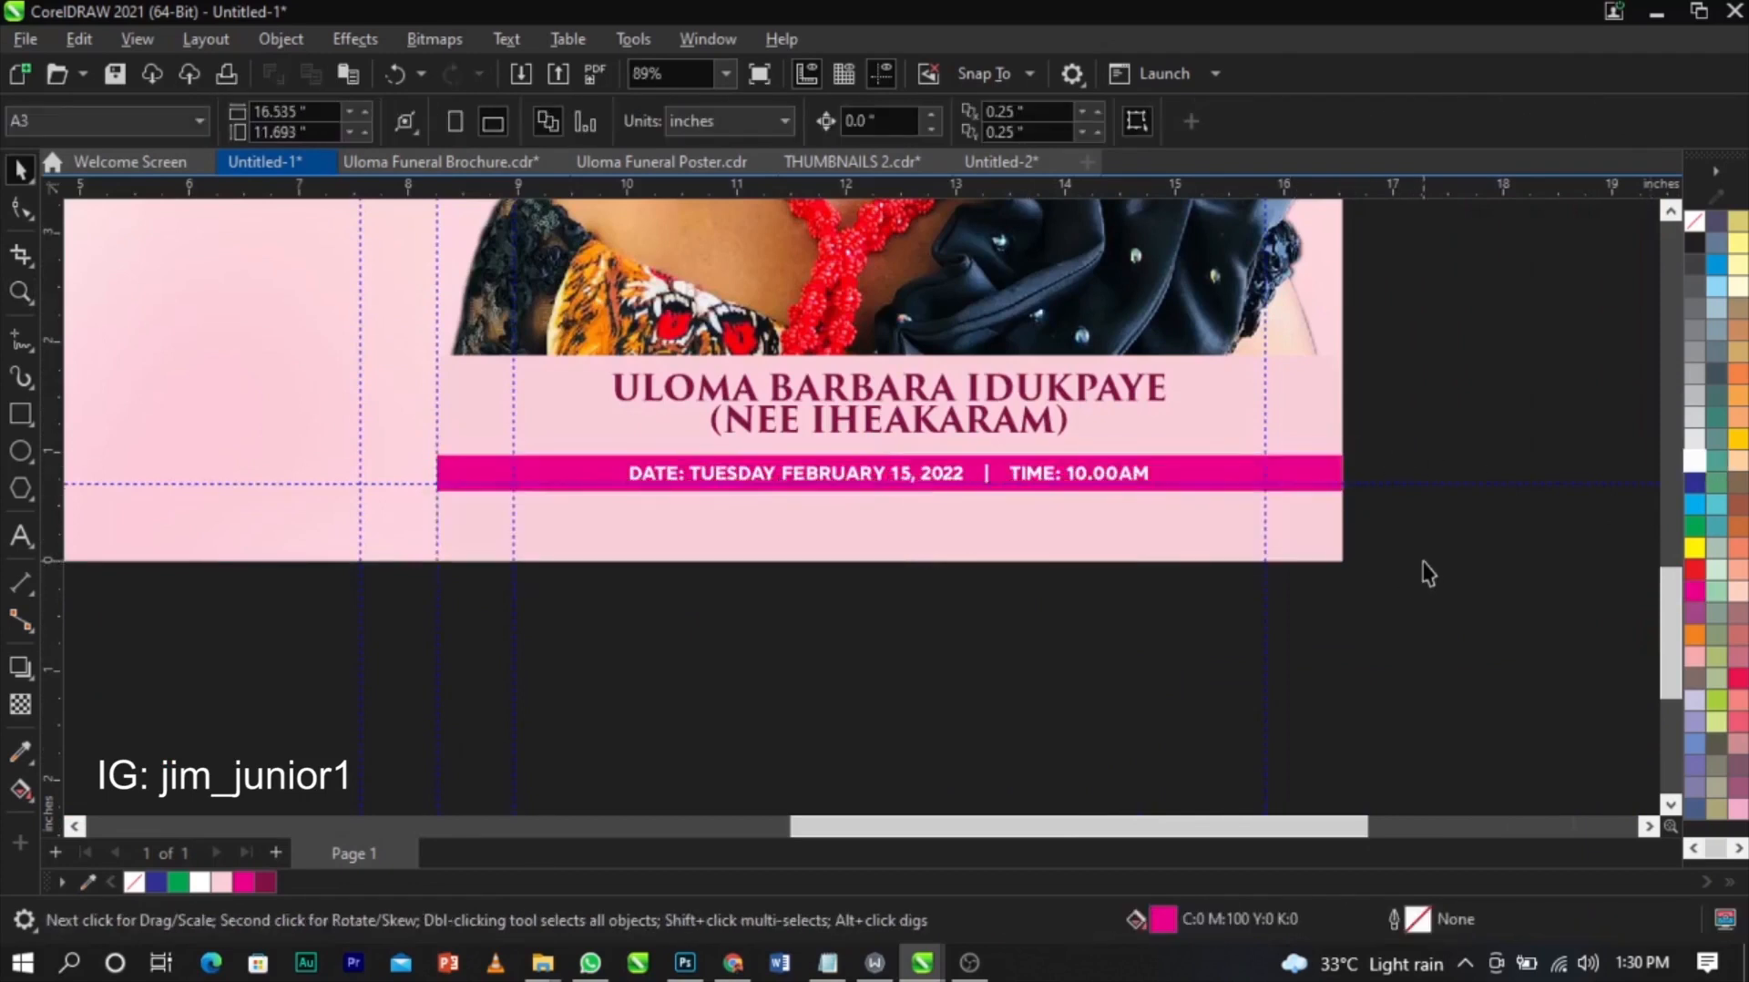
{"action": "scroll", "coordinate": [1425, 571], "scroll_direction": "down", "scroll_amount": 5}
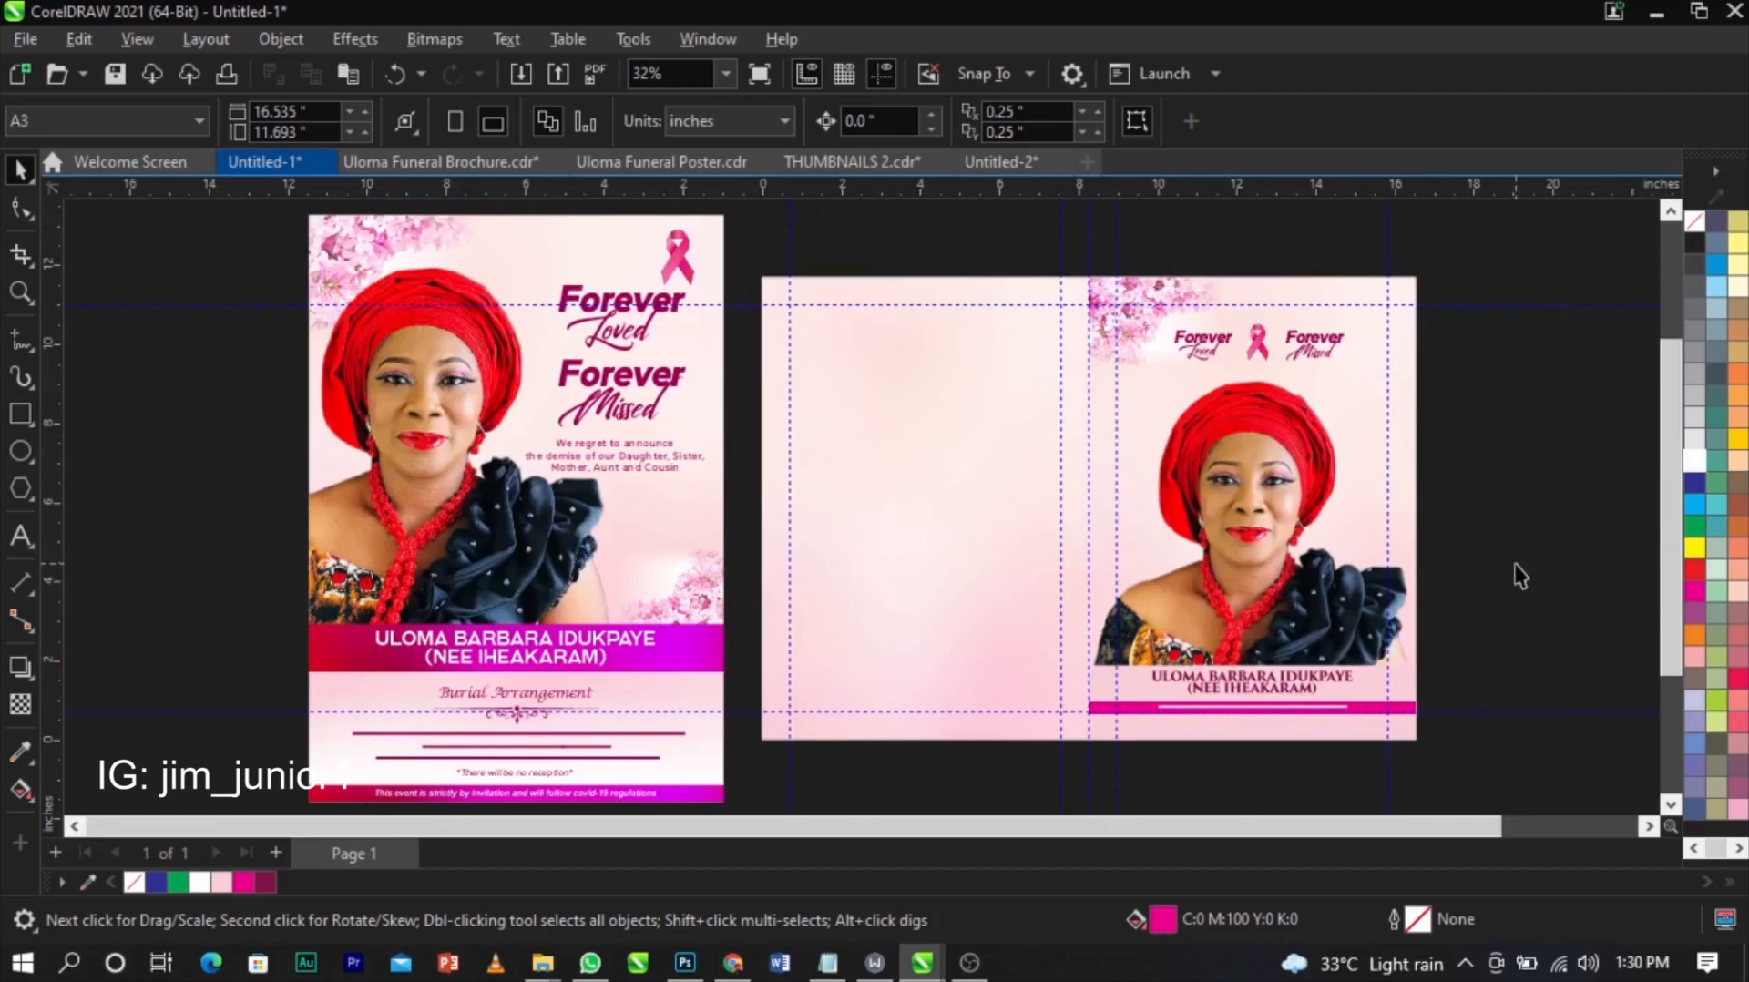
- Copy the blossoms from inside the right panel's PowerClip and paste them outside the frame
{"action": "double_click", "coordinate": [1146, 320]}
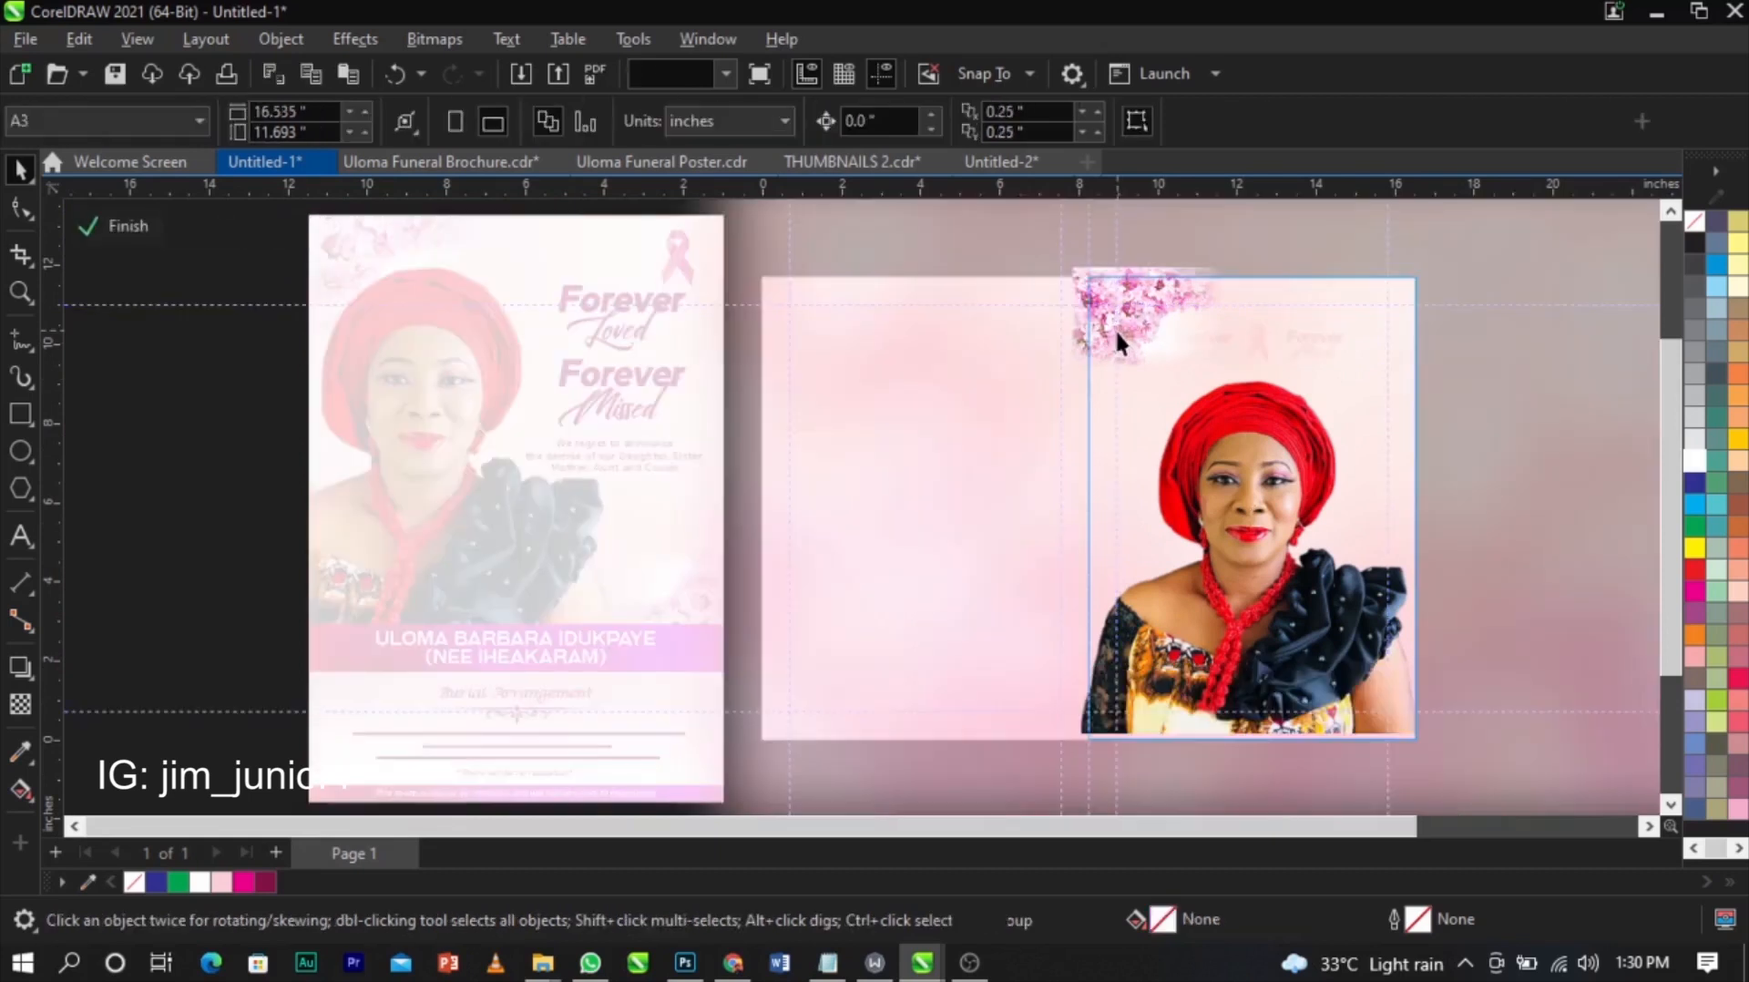
{"action": "left_click", "coordinate": [1115, 330]}
{"action": "left_click", "coordinate": [206, 511], "text": "ctrl"}
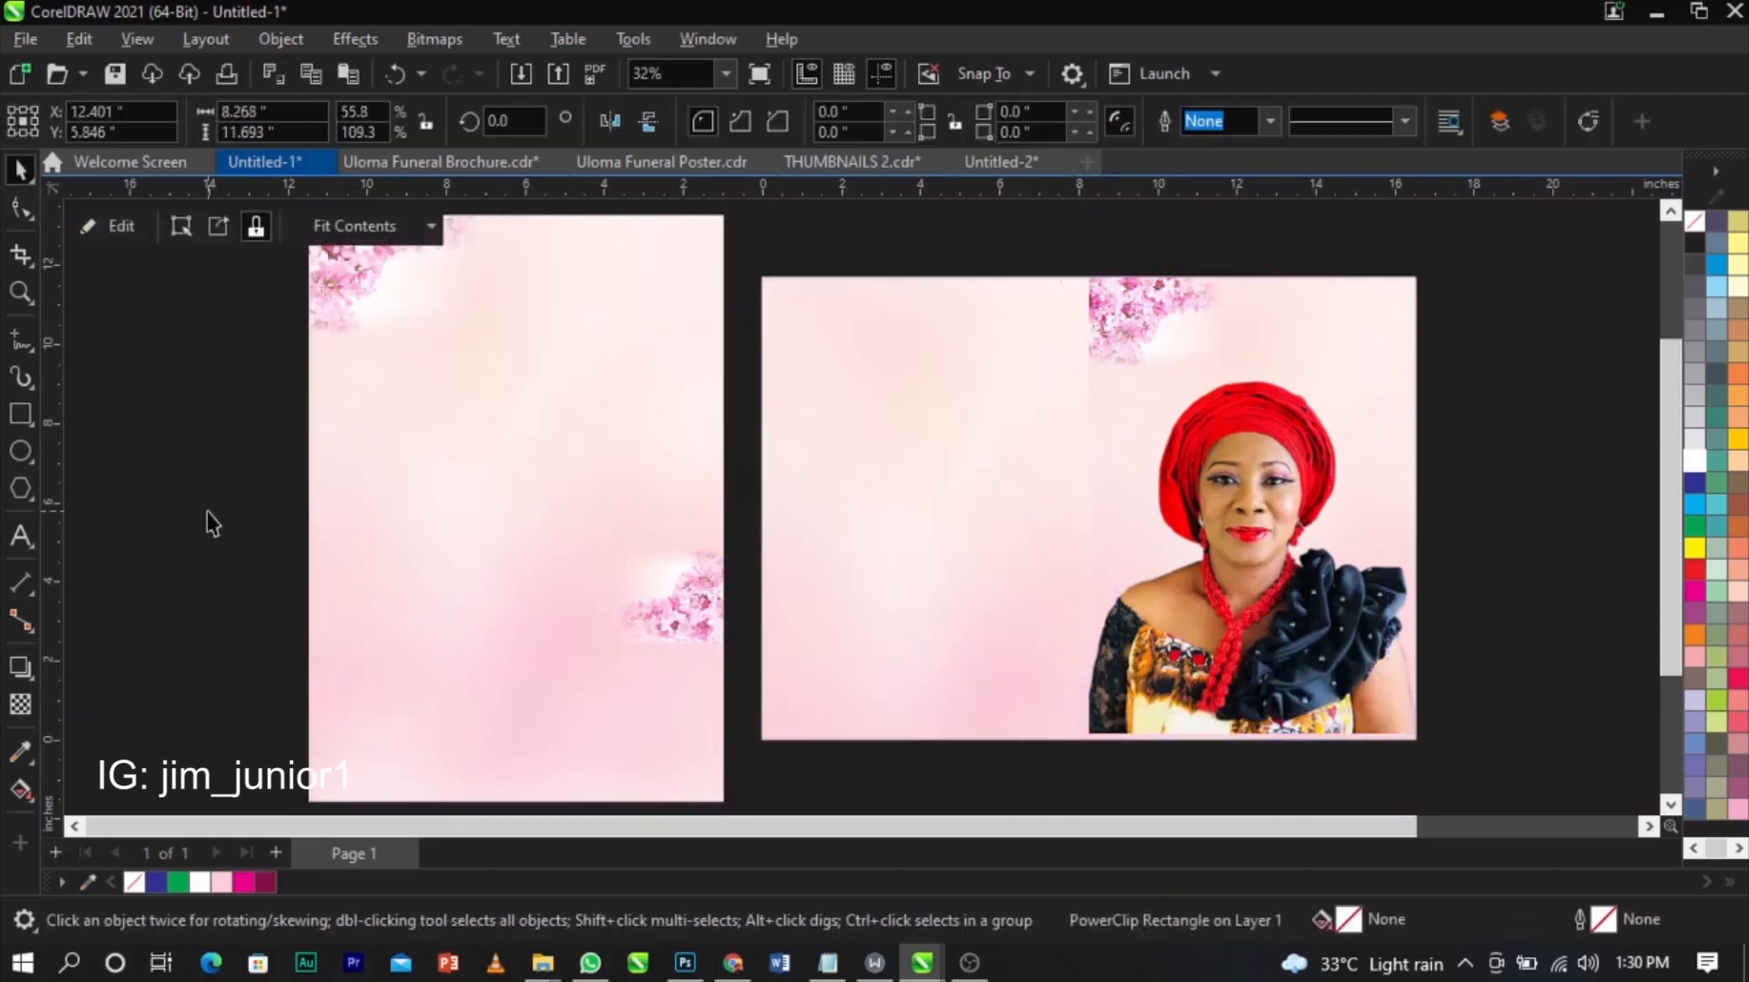
{"action": "key", "text": "ctrl+z"}
- Place the blossom copy over the left panel's upper-left corner at about 6.6 in wide
{"action": "left_click_drag", "start_coordinate": [1139, 371], "coordinate": [1062, 492]}
{"action": "left_click", "coordinate": [1061, 485]}
{"action": "left_click", "coordinate": [1035, 464]}
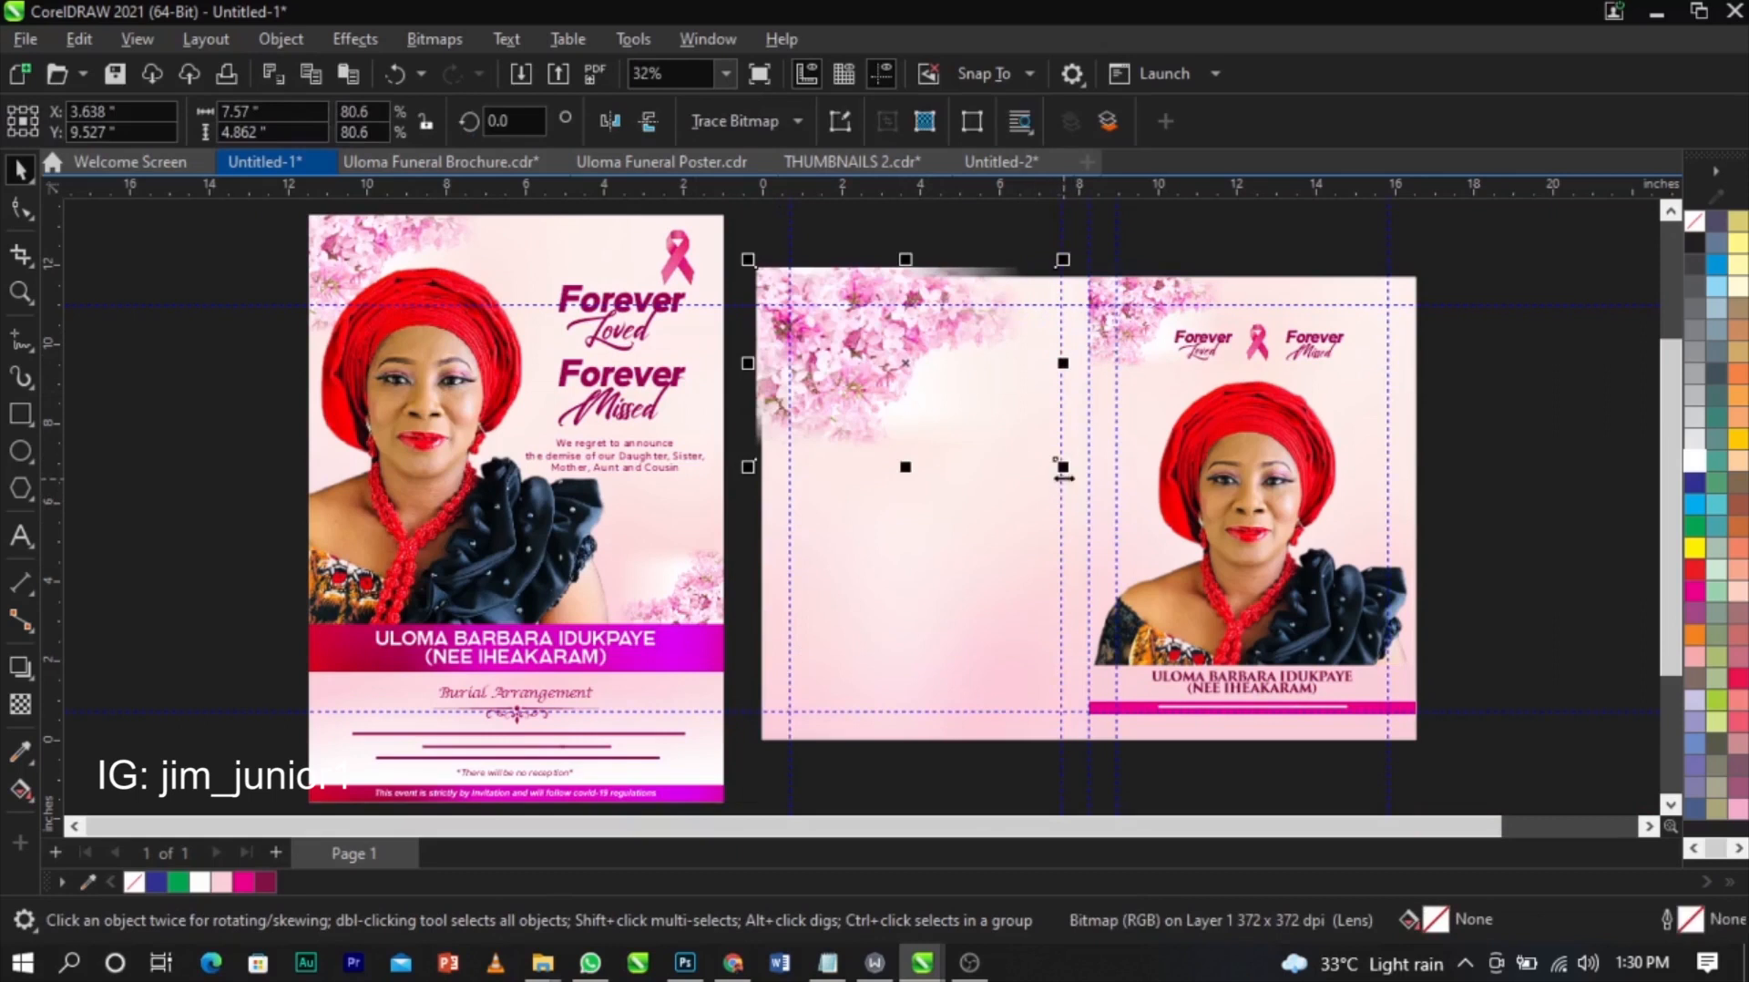
{"action": "left_click_drag", "start_coordinate": [1060, 466], "coordinate": [1025, 457]}
- PowerClip the blossom copy inside the left panel and open the frame's contents with the blossoms selected
{"action": "right_click", "coordinate": [845, 392]}
{"action": "left_click", "coordinate": [982, 552]}
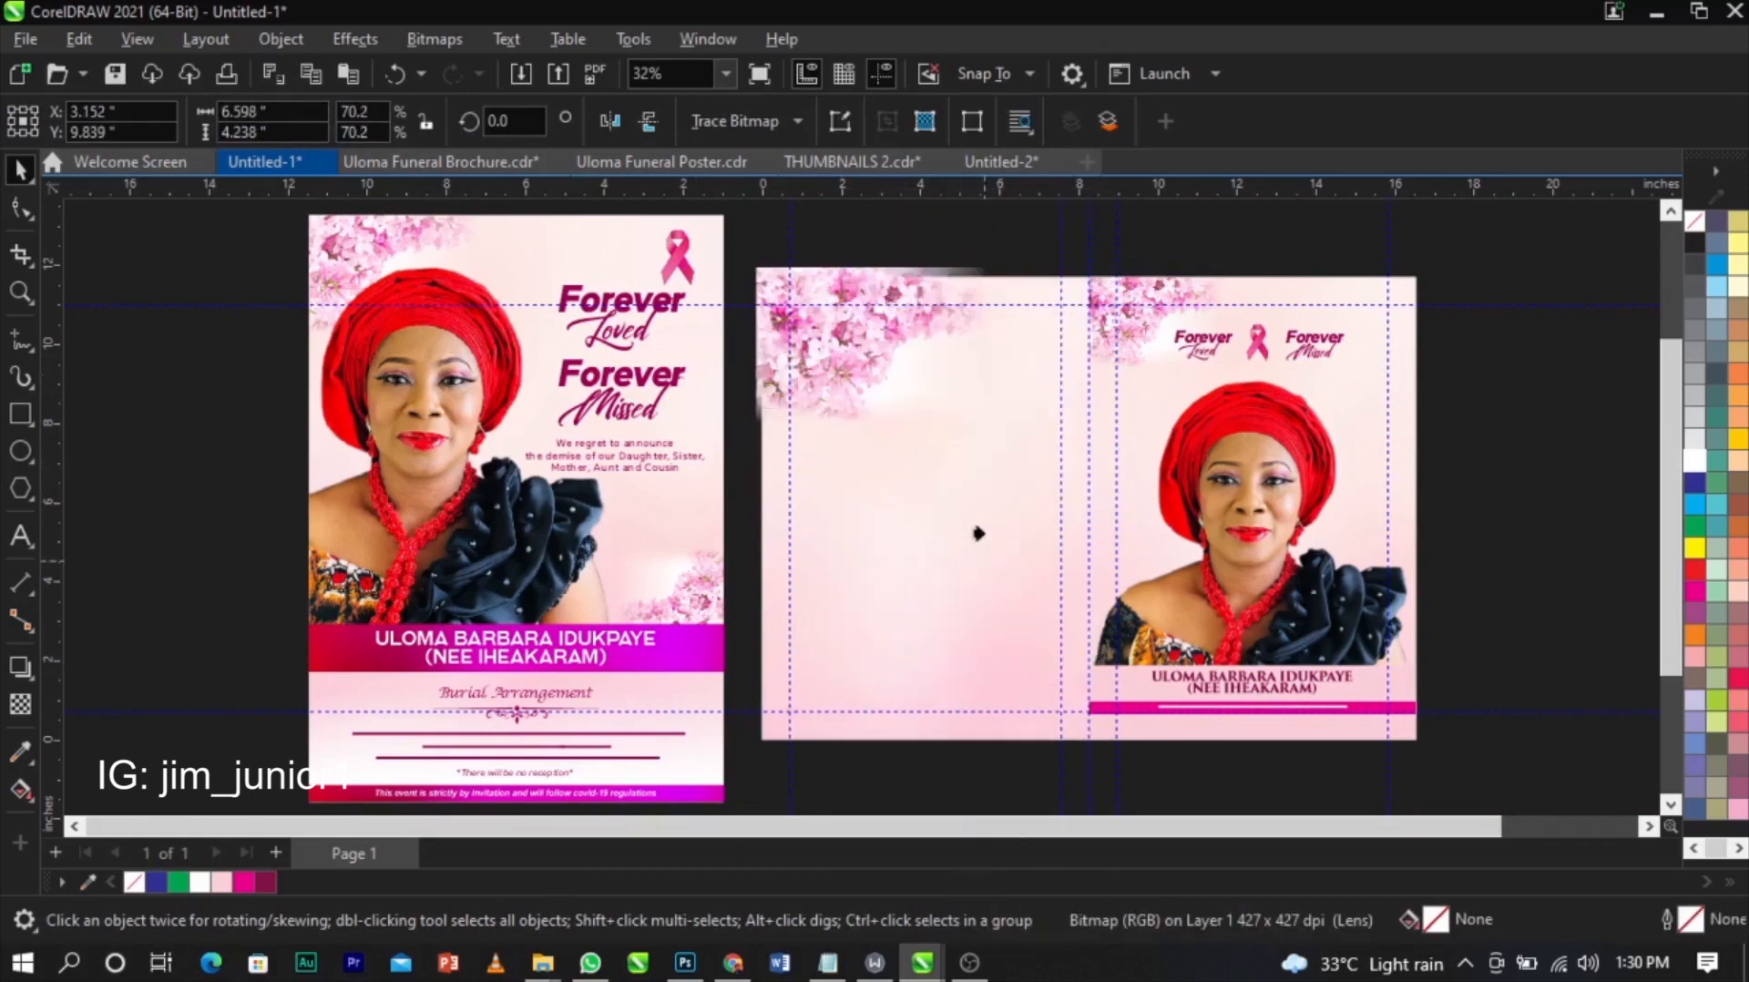
{"action": "left_click", "coordinate": [920, 590]}
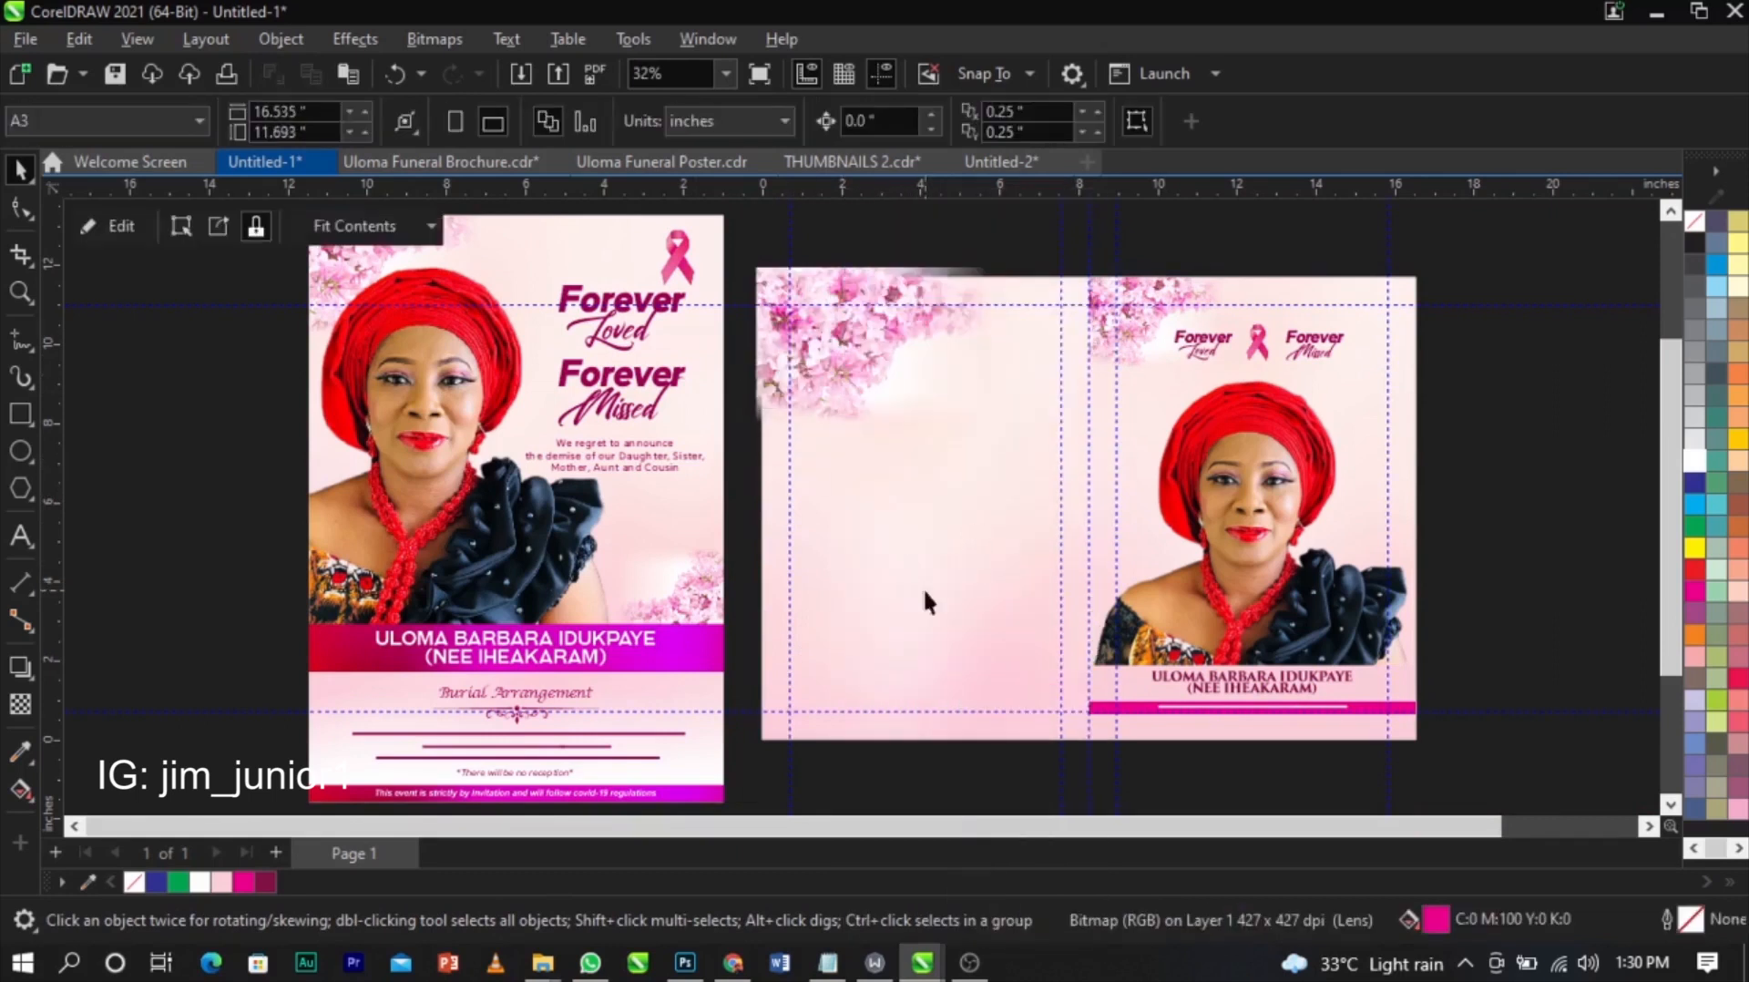
{"action": "double_click", "coordinate": [845, 393]}
{"action": "left_click", "coordinate": [843, 390]}
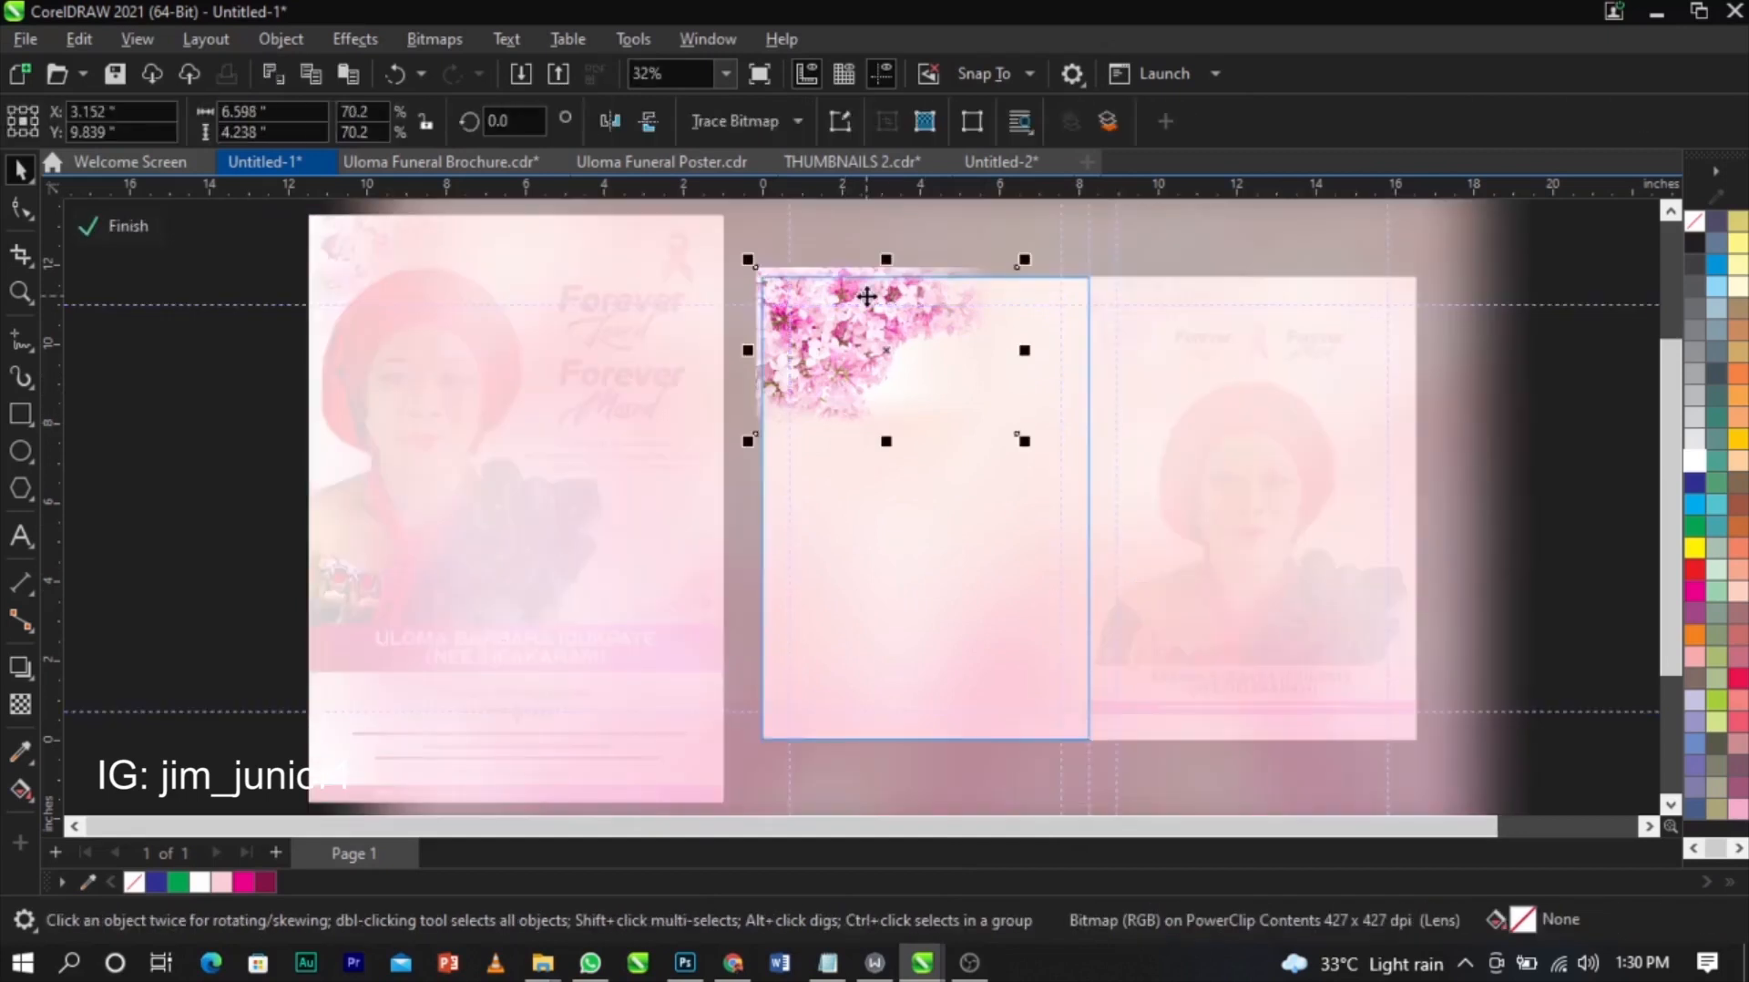
{"action": "left_click_drag", "start_coordinate": [872, 367], "coordinate": [889, 565]}
{"action": "right_click", "coordinate": [889, 564]}
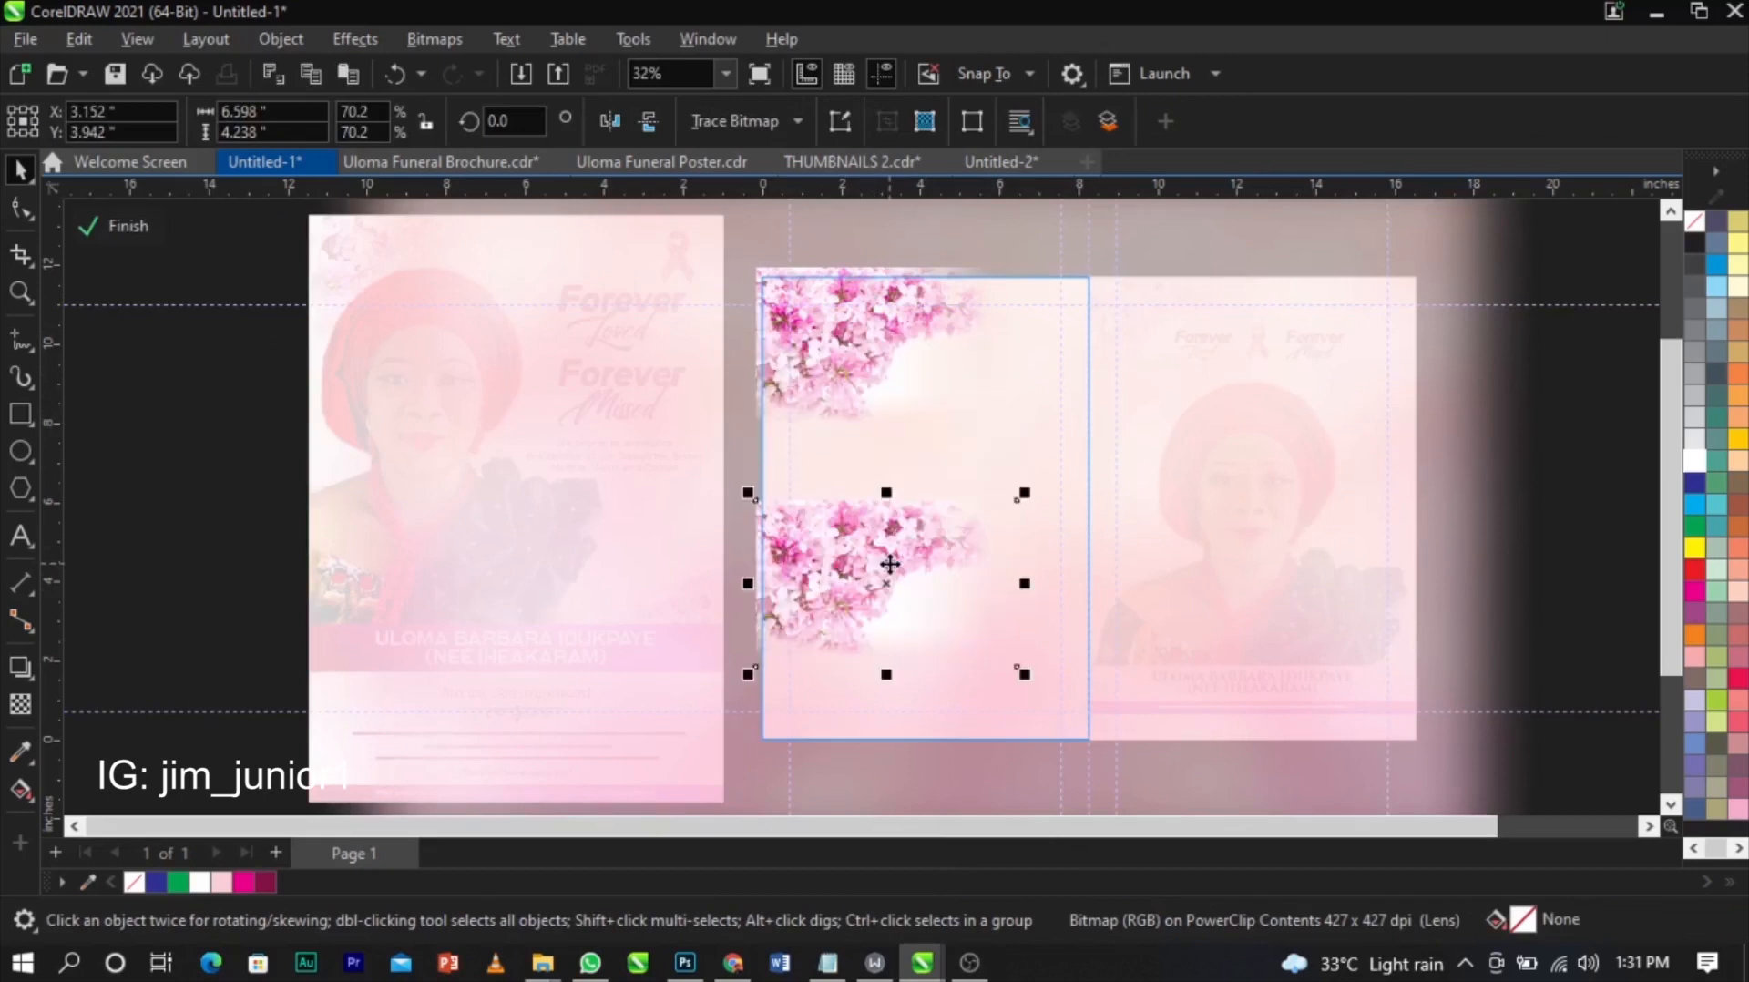
{"action": "key", "text": "ctrl+z"}
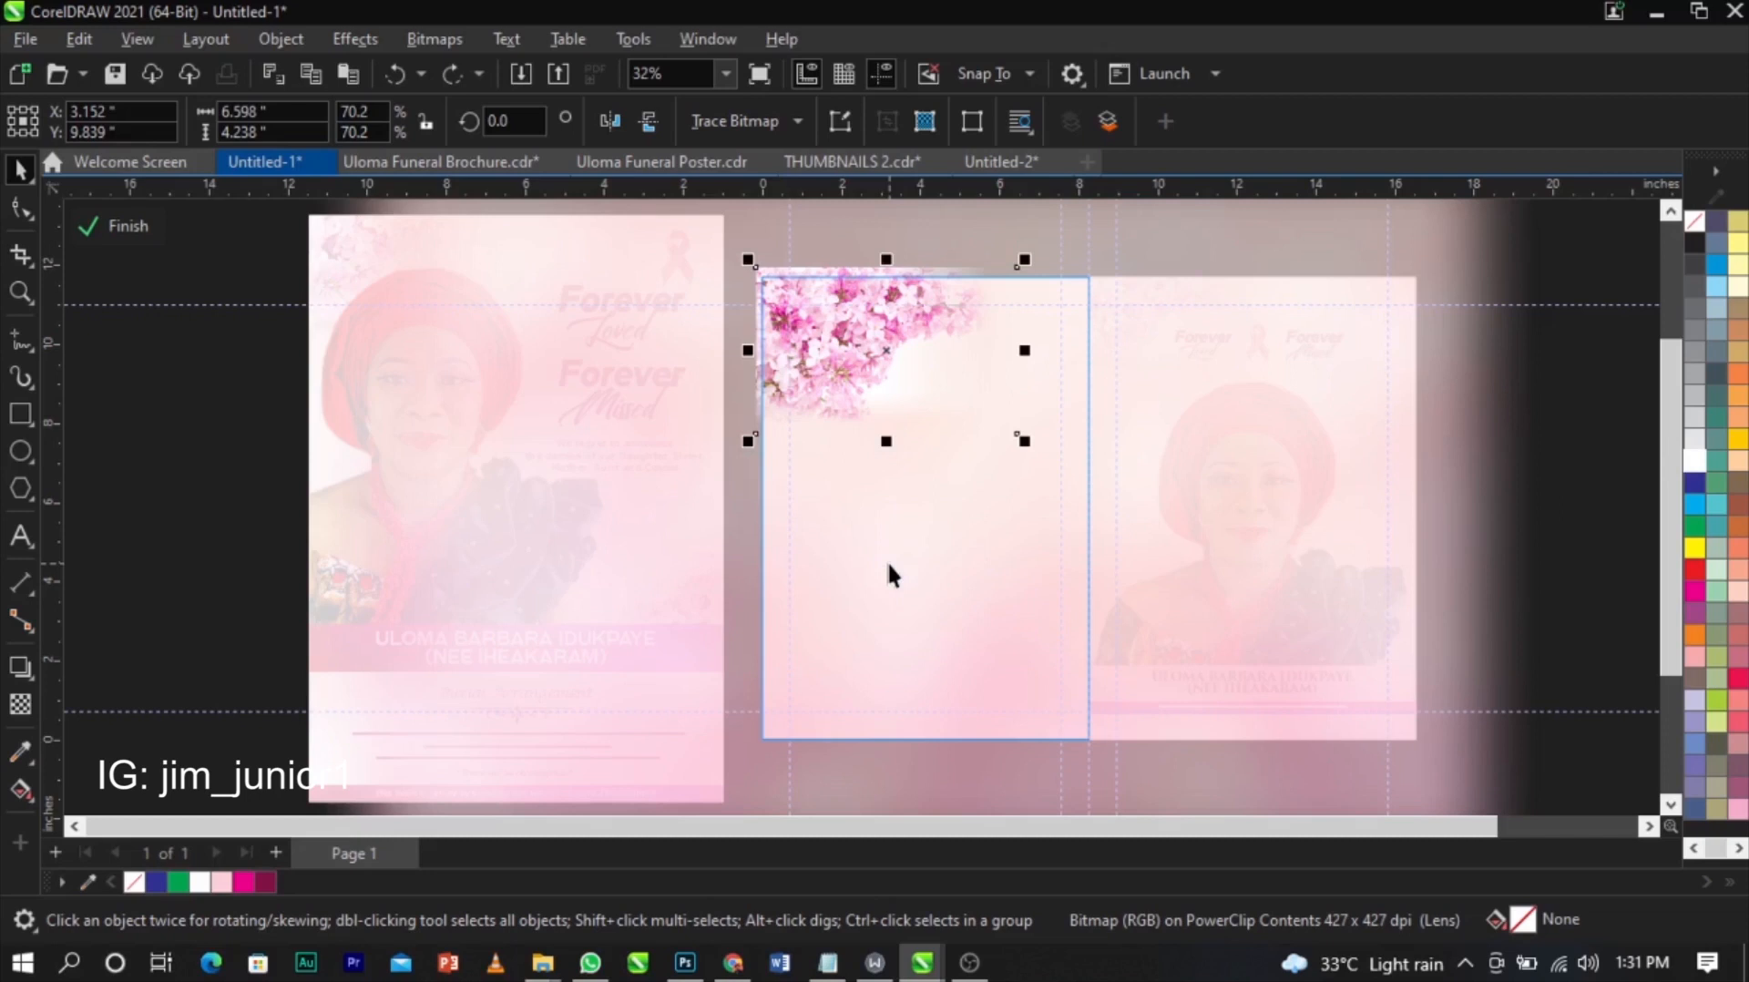
- Duplicate the blossoms directly below the original inside the PowerClip and mirror the copy both vertically and horizontally
{"action": "left_click_drag", "start_coordinate": [878, 412], "coordinate": [879, 544]}
{"action": "right_click", "coordinate": [879, 544]}
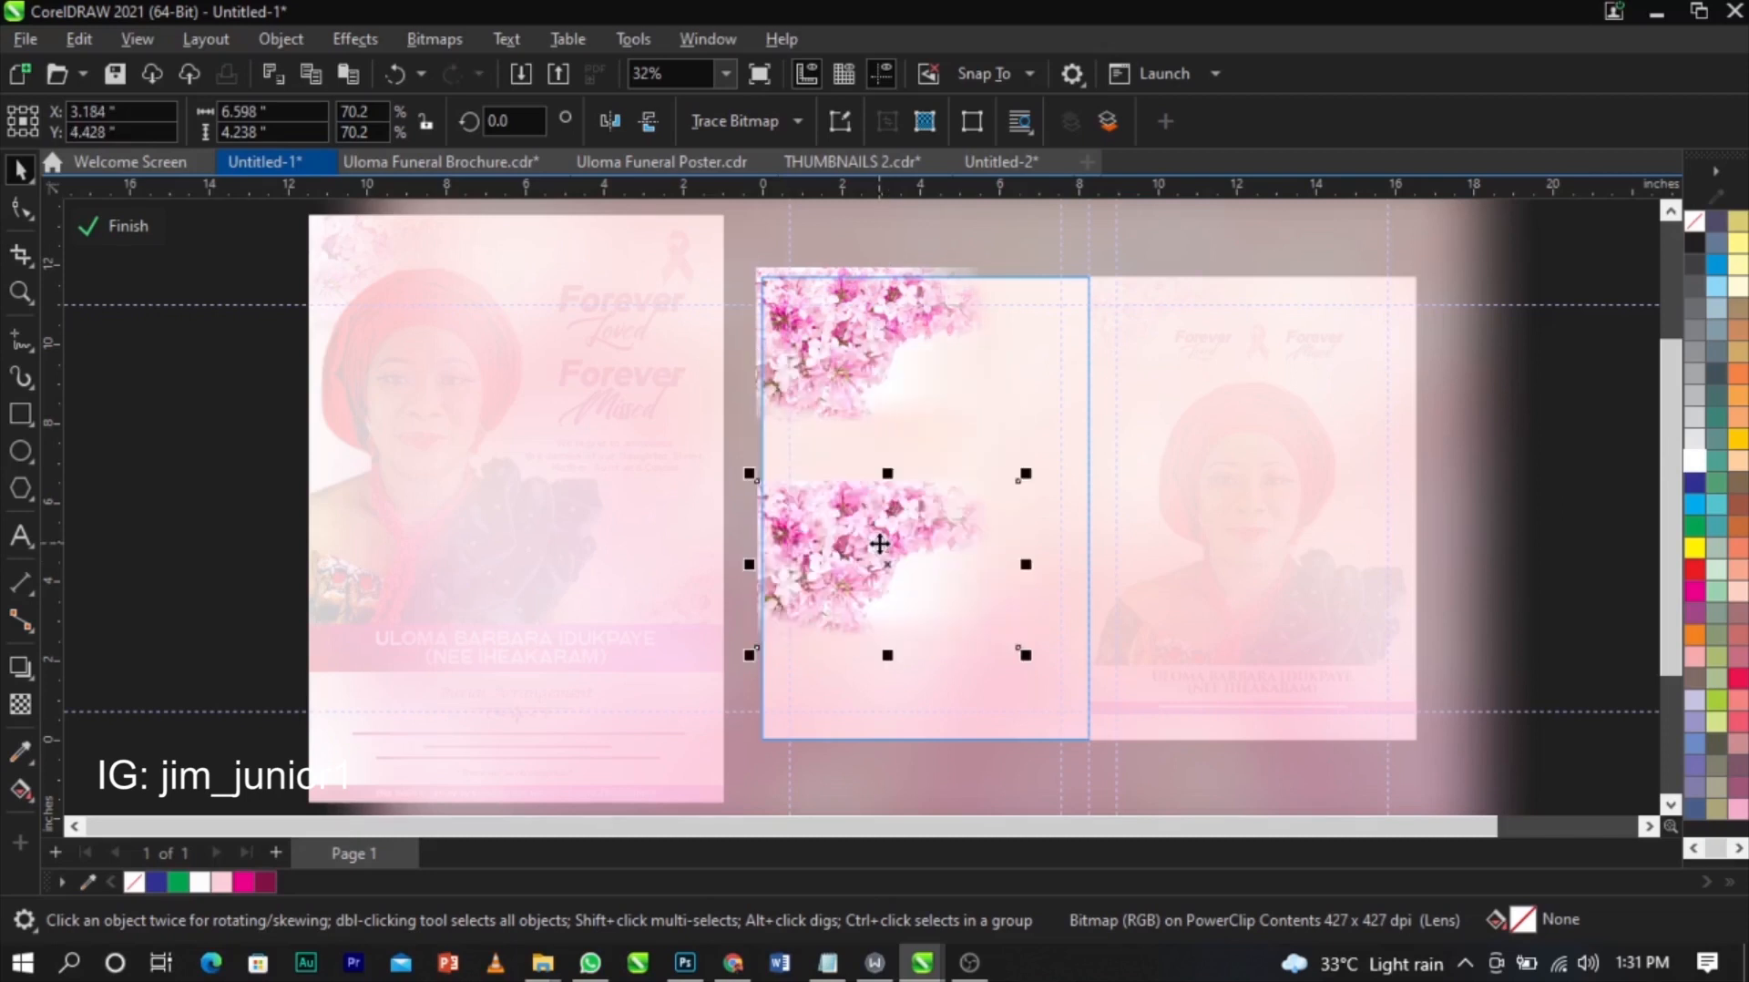
{"action": "left_click", "coordinate": [652, 117]}
{"action": "left_click", "coordinate": [623, 117]}
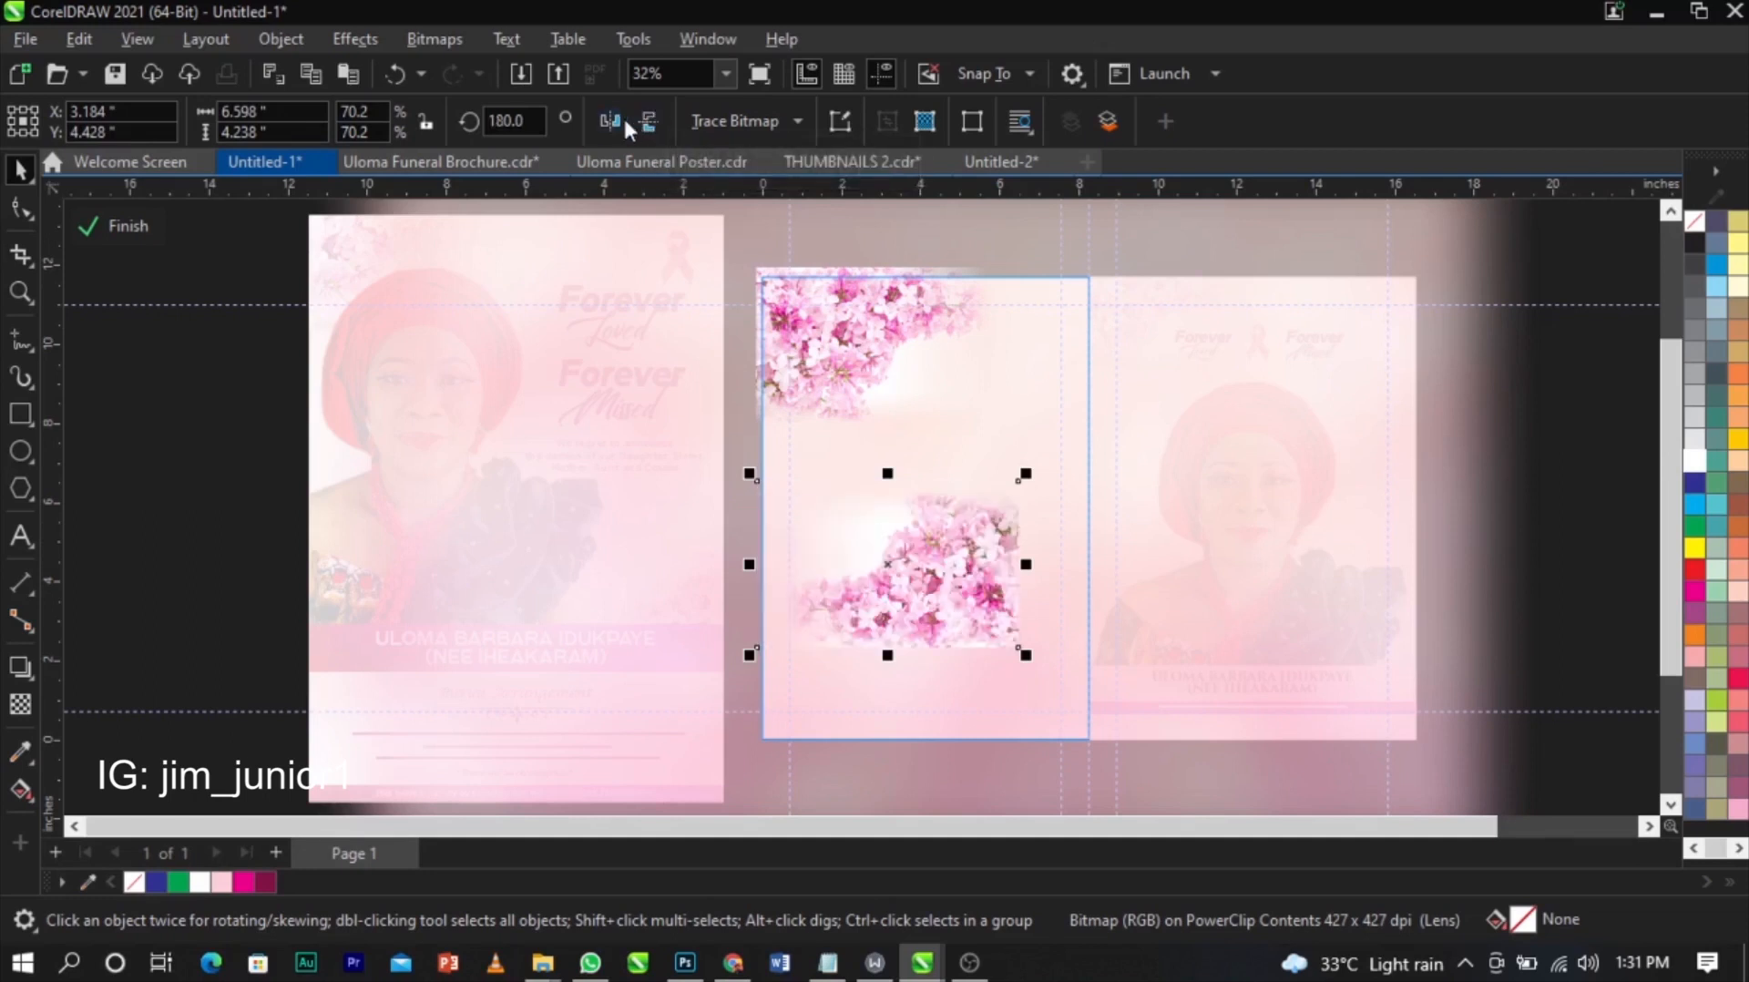
- Move the mirrored blossoms over the left panel's lower-right corner and finish editing the PowerClip
{"action": "left_click_drag", "start_coordinate": [943, 572], "coordinate": [1089, 656]}
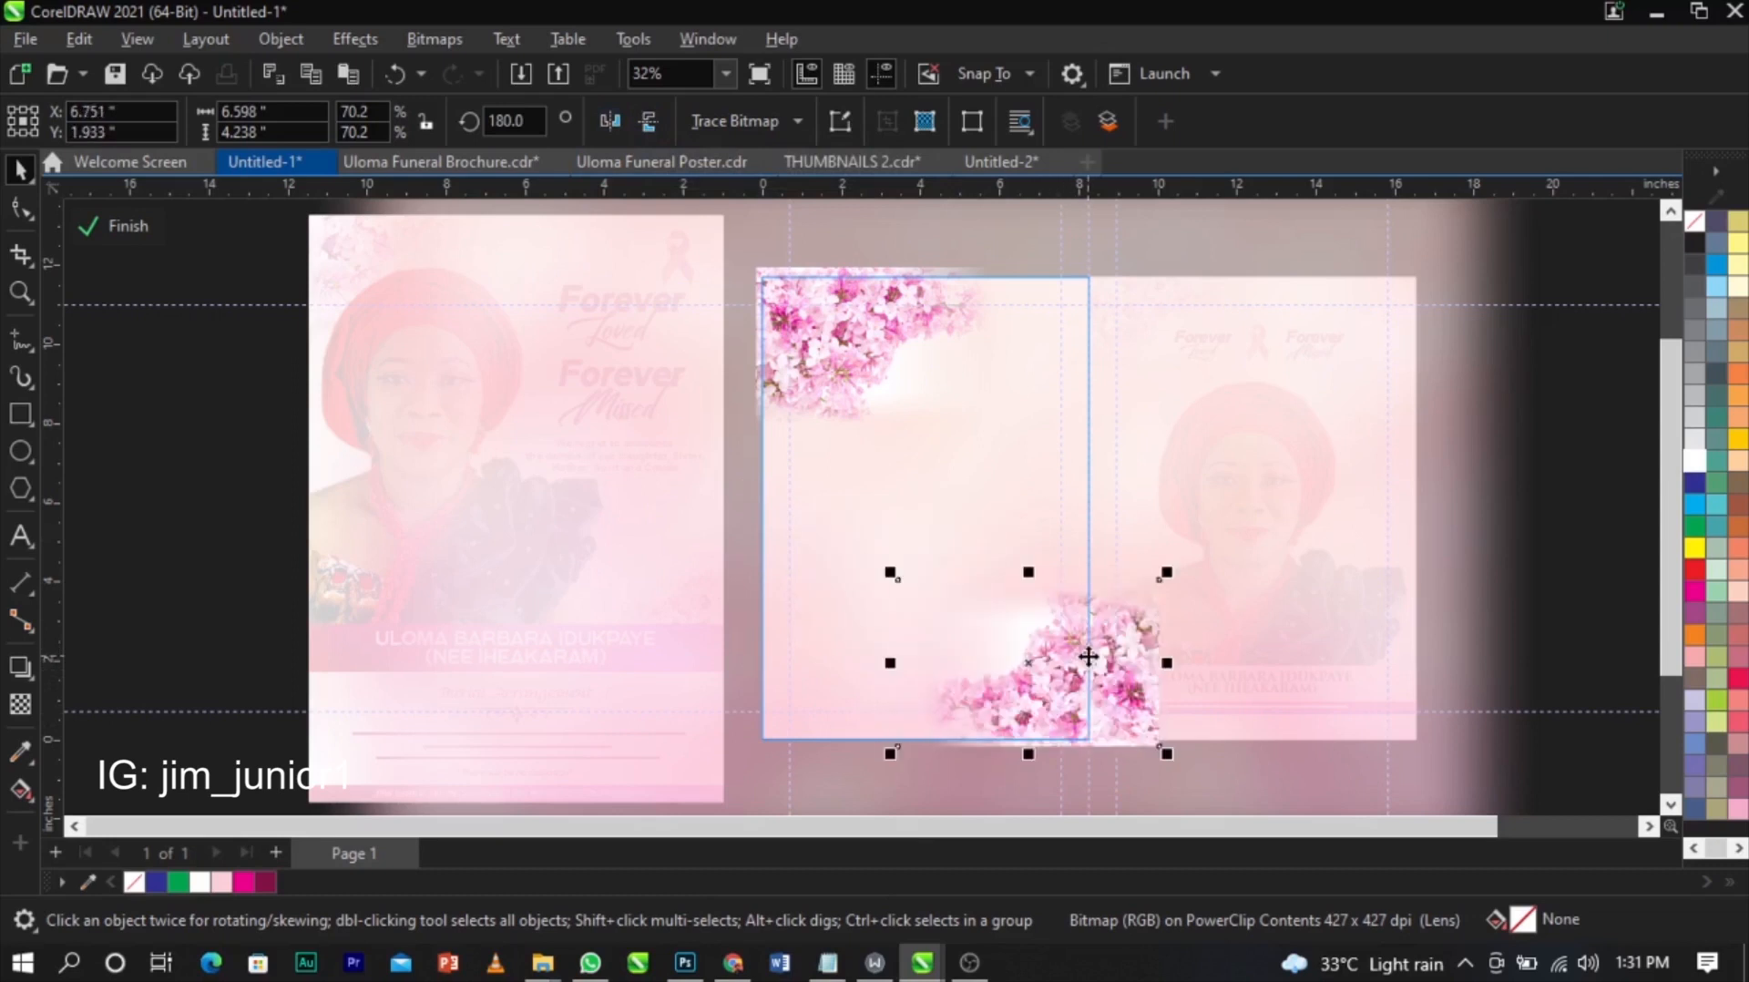
{"action": "left_click", "coordinate": [1088, 655]}
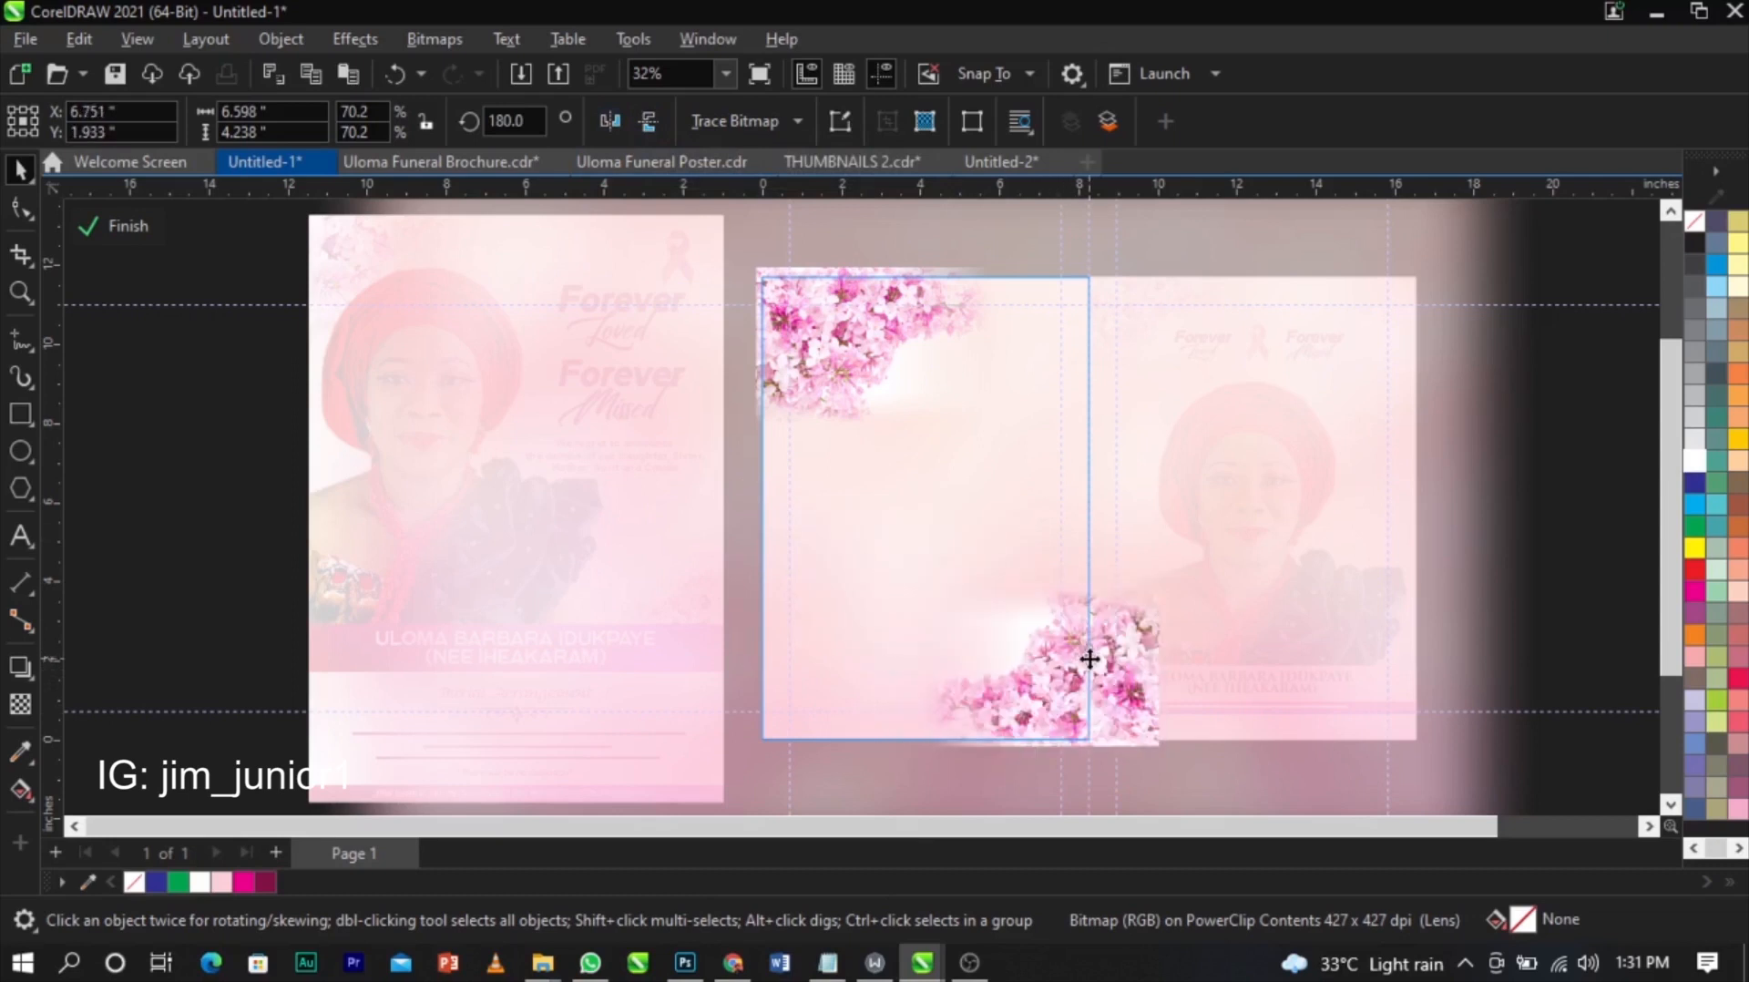
{"action": "left_click", "coordinate": [119, 226]}
{"action": "left_click", "coordinate": [1628, 544]}
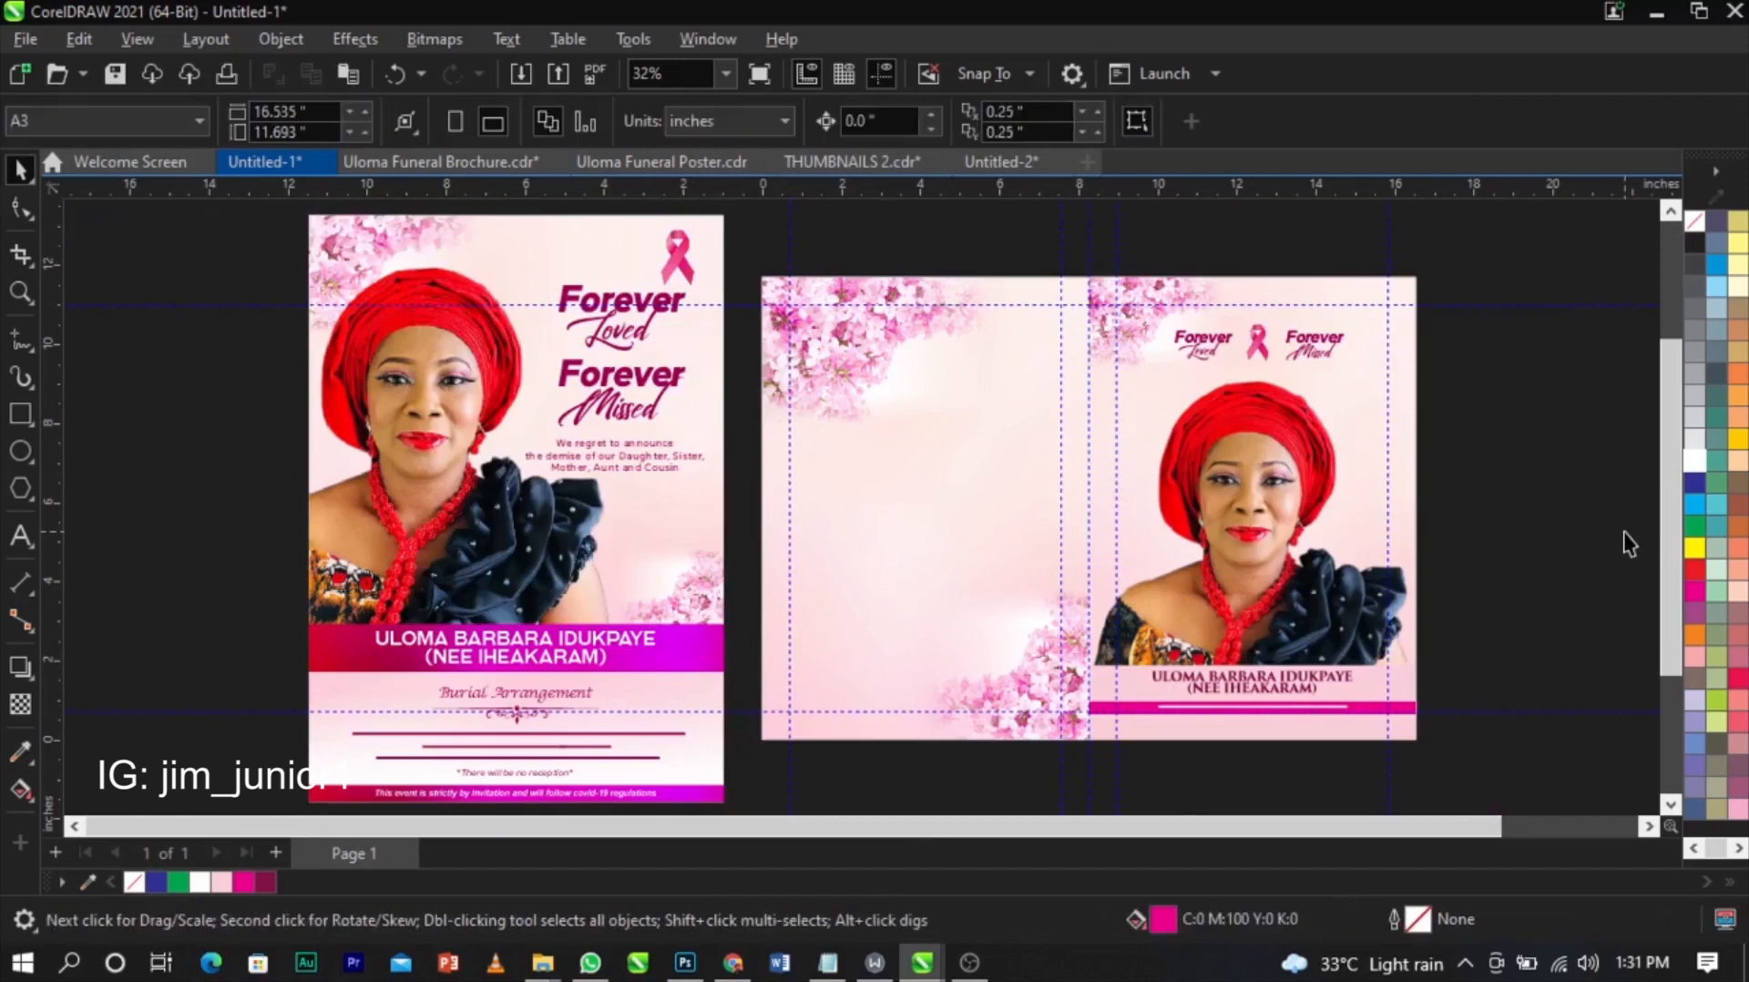
- Import bb.jpg and pic.jpg from the FUNERAL BROCHURE AND POSTER folder, drawing pic.jpg about 3.1 in wide beside the right panel
{"action": "scroll", "coordinate": [1464, 581], "scroll_direction": "right", "scroll_amount": 3}
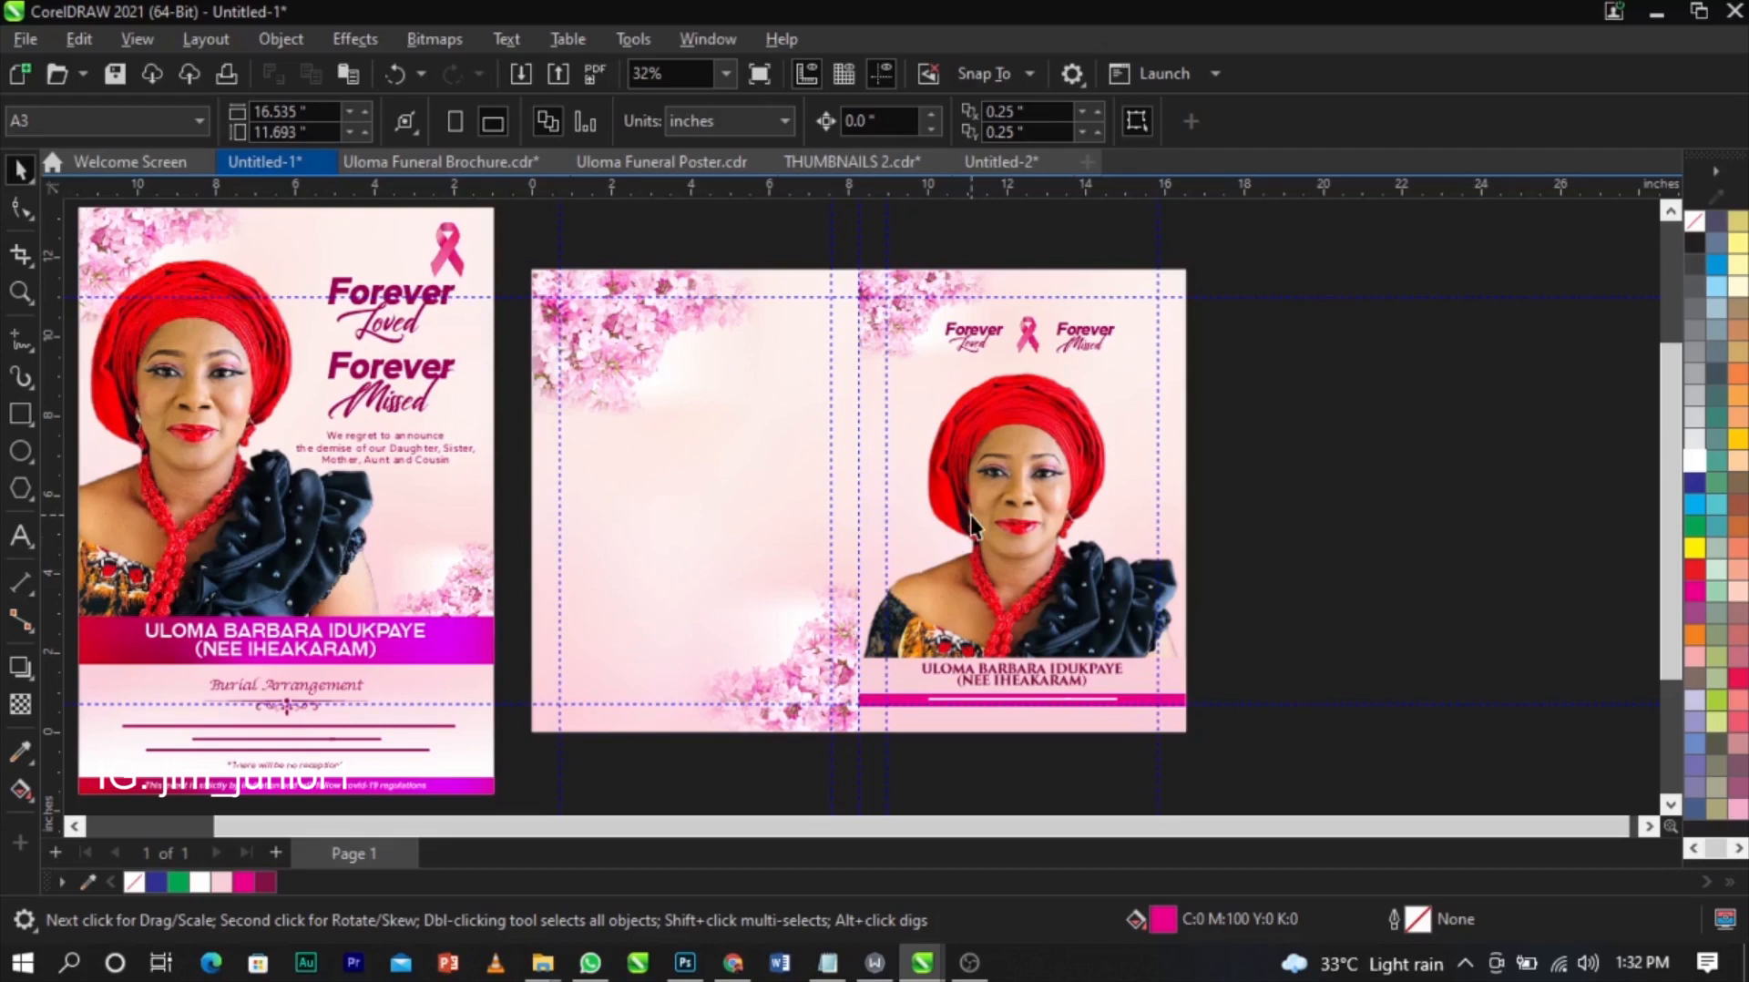
{"action": "right_click", "coordinate": [1247, 456]}
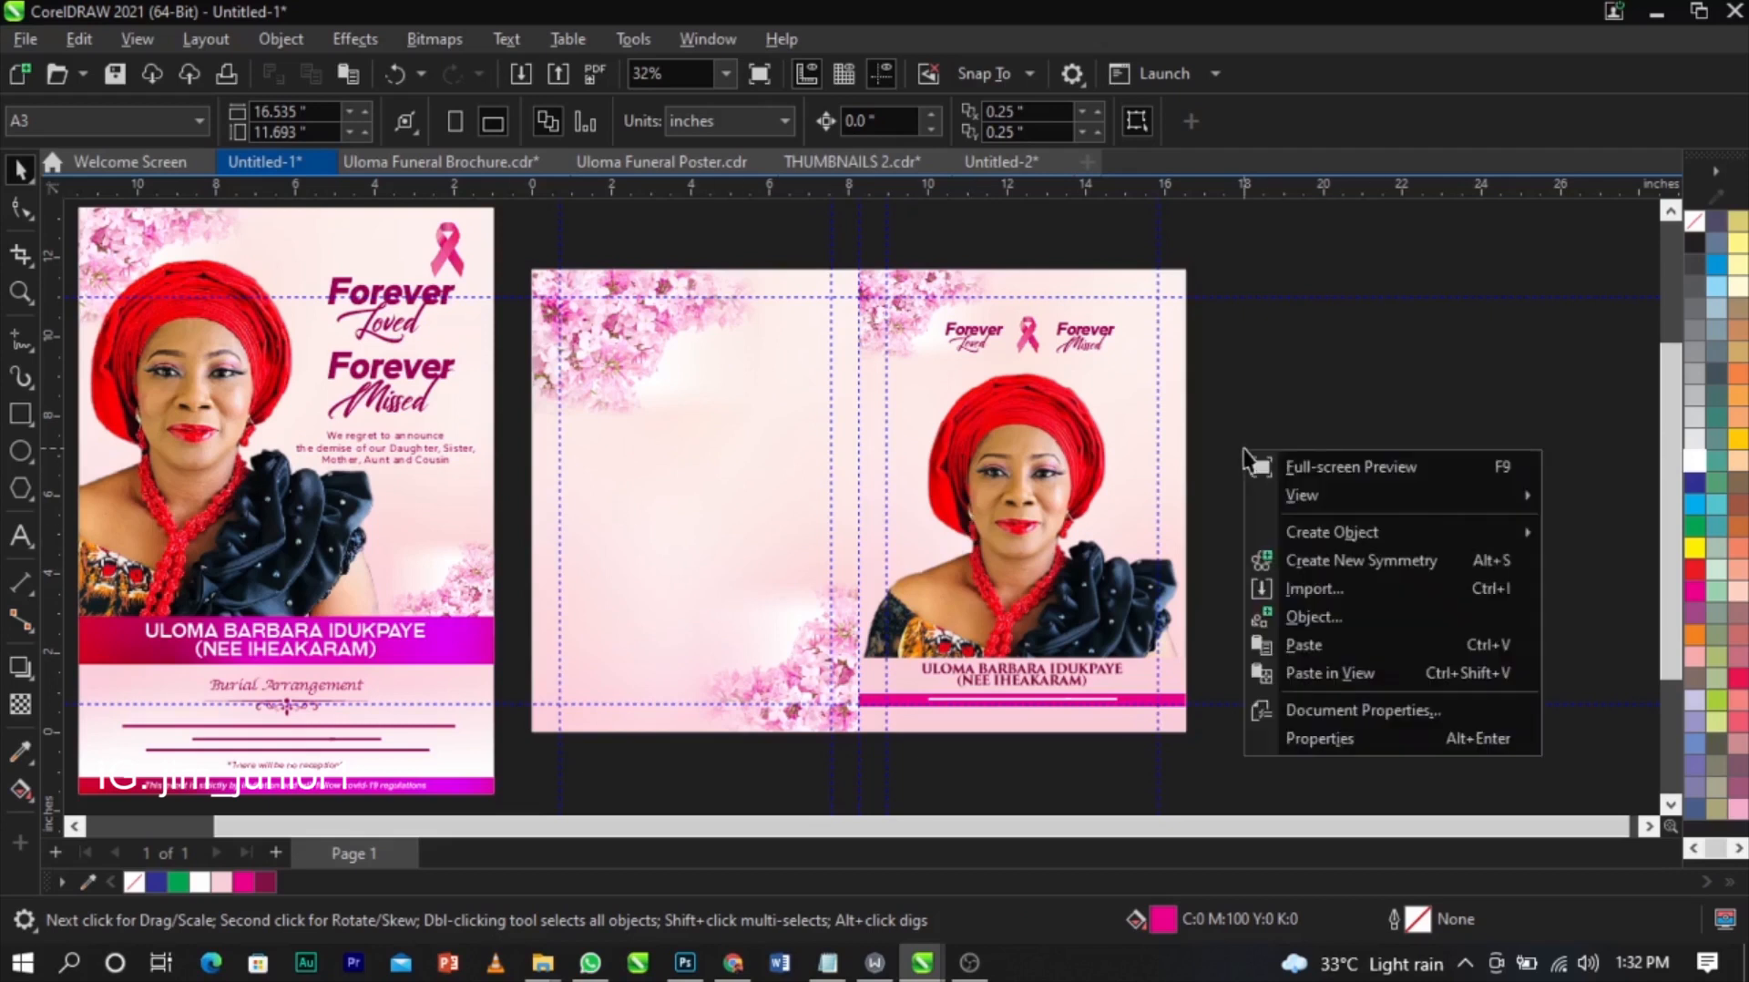
{"action": "left_click", "coordinate": [1304, 592]}
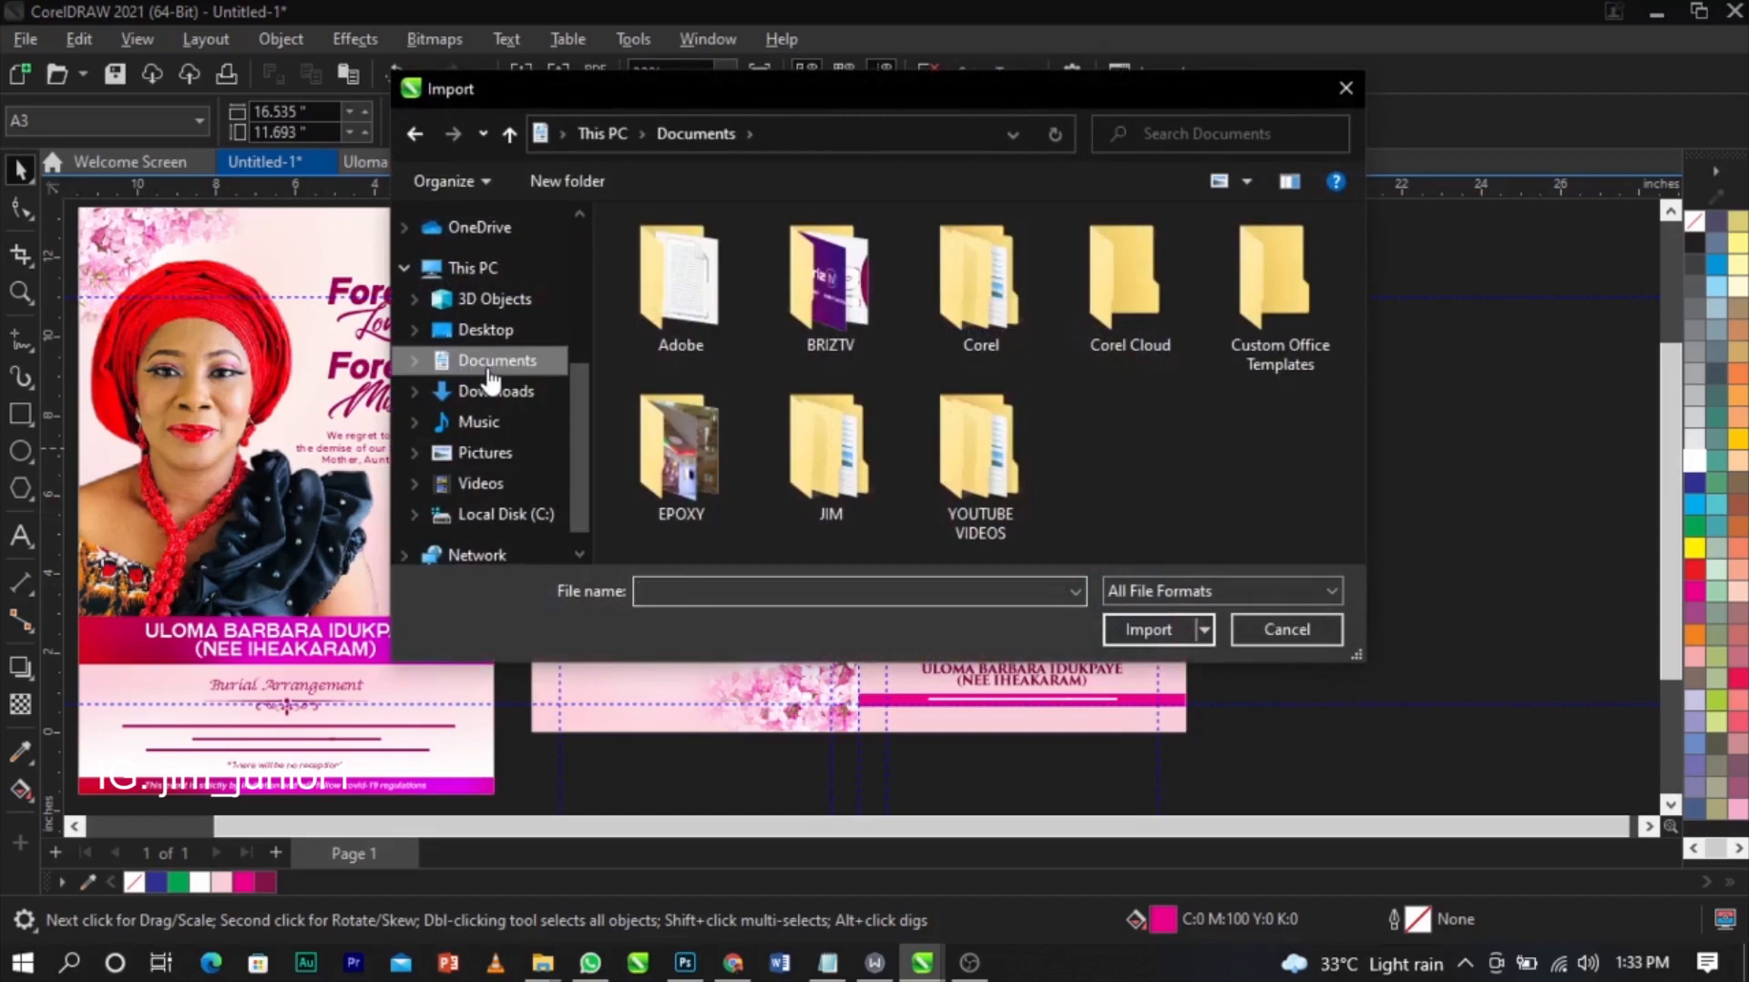
{"action": "double_click", "coordinate": [952, 445]}
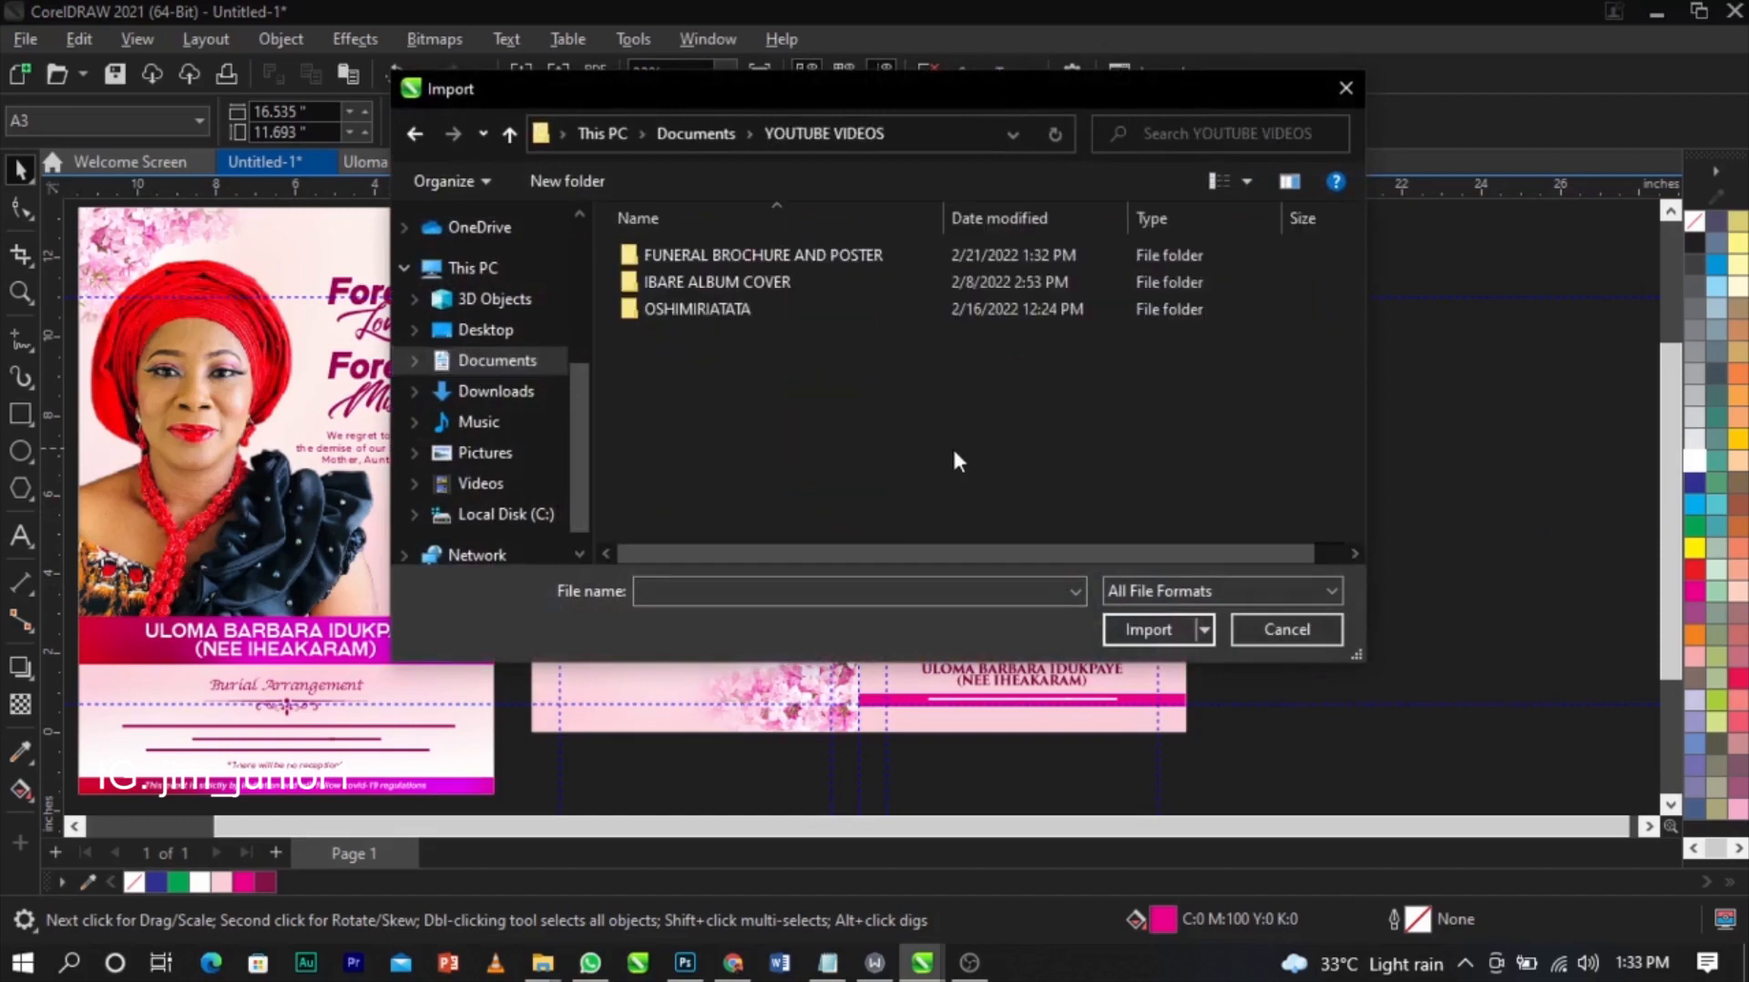
{"action": "double_click", "coordinate": [752, 262]}
{"action": "left_click_drag", "start_coordinate": [751, 259], "coordinate": [678, 464]}
{"action": "left_click", "coordinate": [1150, 629]}
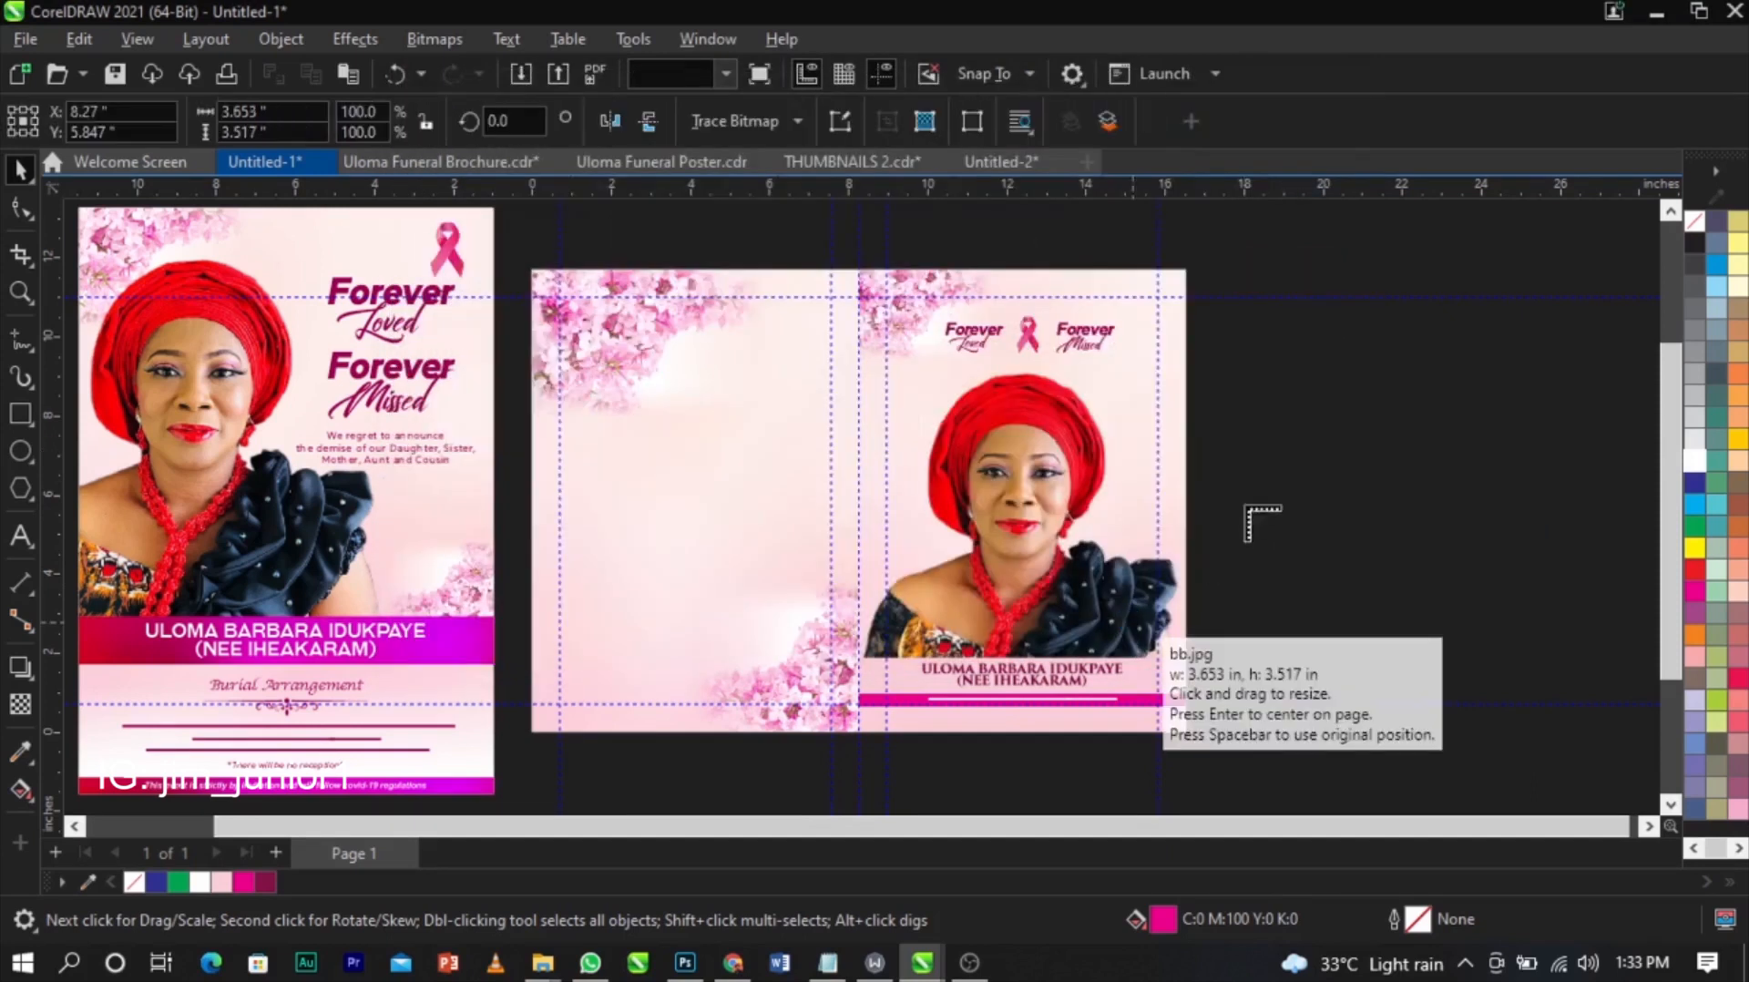
{"action": "key", "text": "Return"}
{"action": "left_click_drag", "start_coordinate": [1263, 492], "coordinate": [1414, 615]}
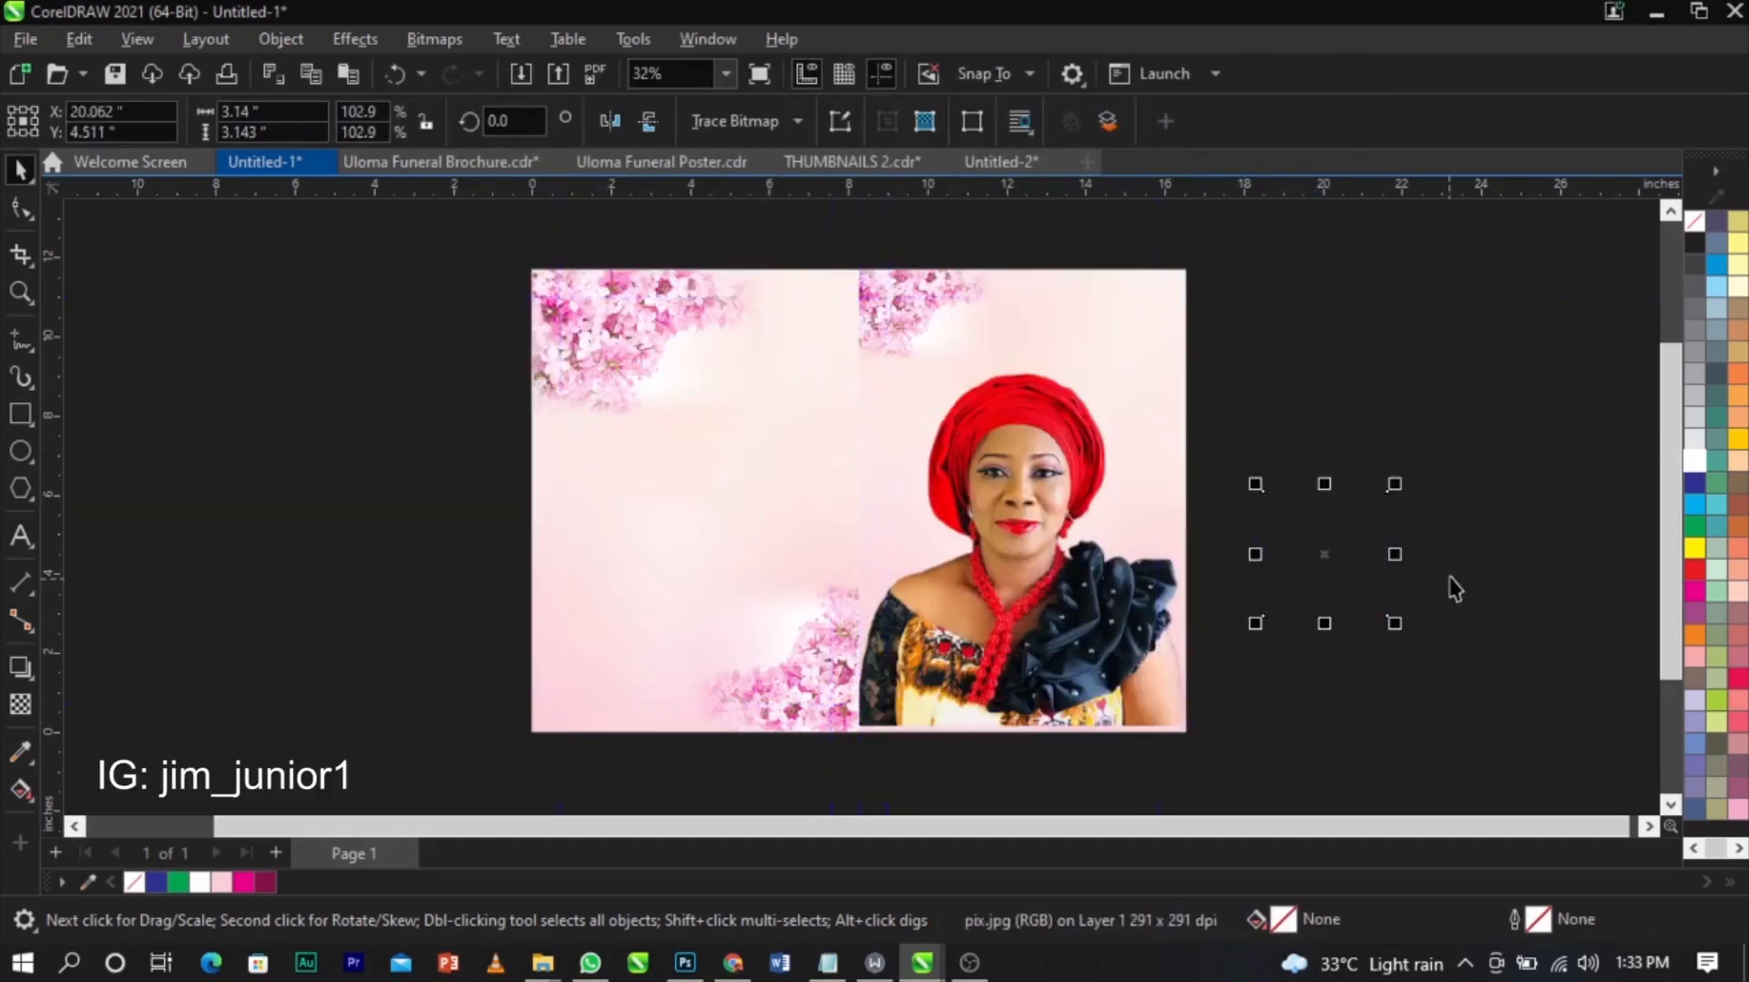
- Enlarge the circular ornament image to about 7 in wide and position it above the imported photo
{"action": "left_click", "coordinate": [1452, 589]}
{"action": "left_click", "coordinate": [1382, 402]}
{"action": "left_click_drag", "start_coordinate": [1391, 381], "coordinate": [1487, 284]}
{"action": "left_click_drag", "start_coordinate": [1410, 419], "coordinate": [1451, 367]}
{"action": "left_click", "coordinate": [1449, 411]}
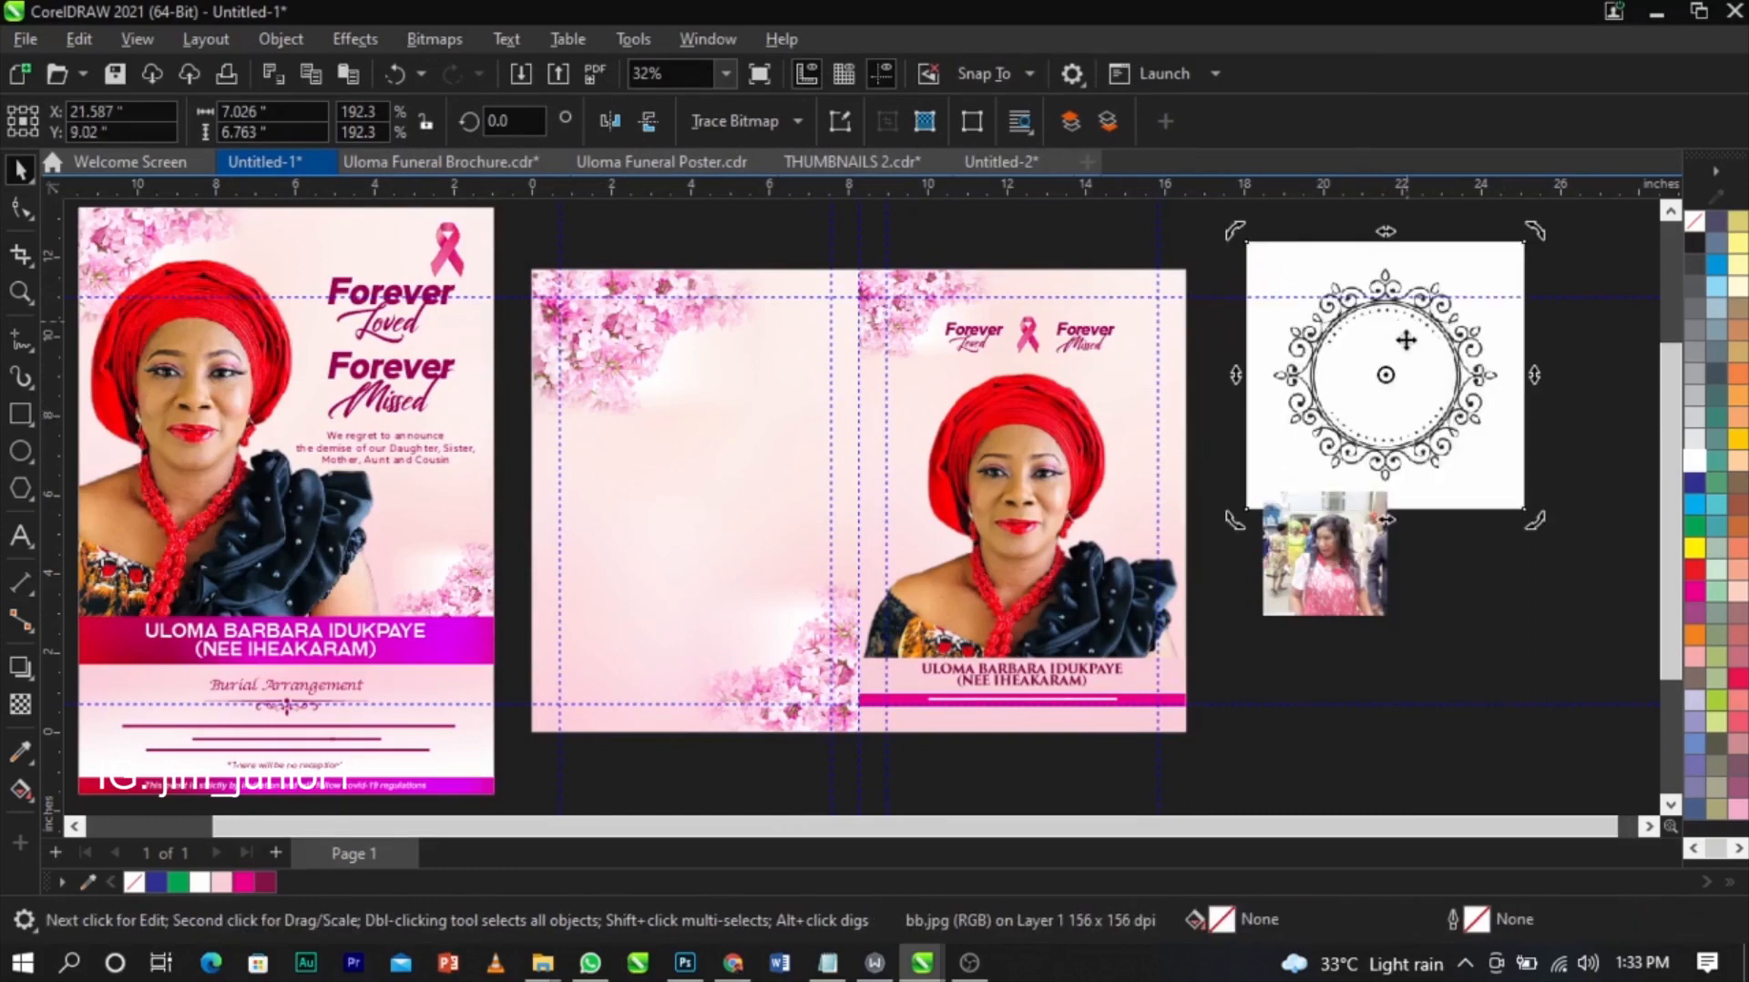
- Convert the ornament image to a 300 dpi RGB Color (24-bit) bitmap with anti-aliasing and a transparent background
{"action": "scroll", "coordinate": [1410, 343], "scroll_direction": "up", "scroll_amount": 1}
{"action": "scroll", "coordinate": [1347, 359], "scroll_direction": "up", "scroll_amount": 2}
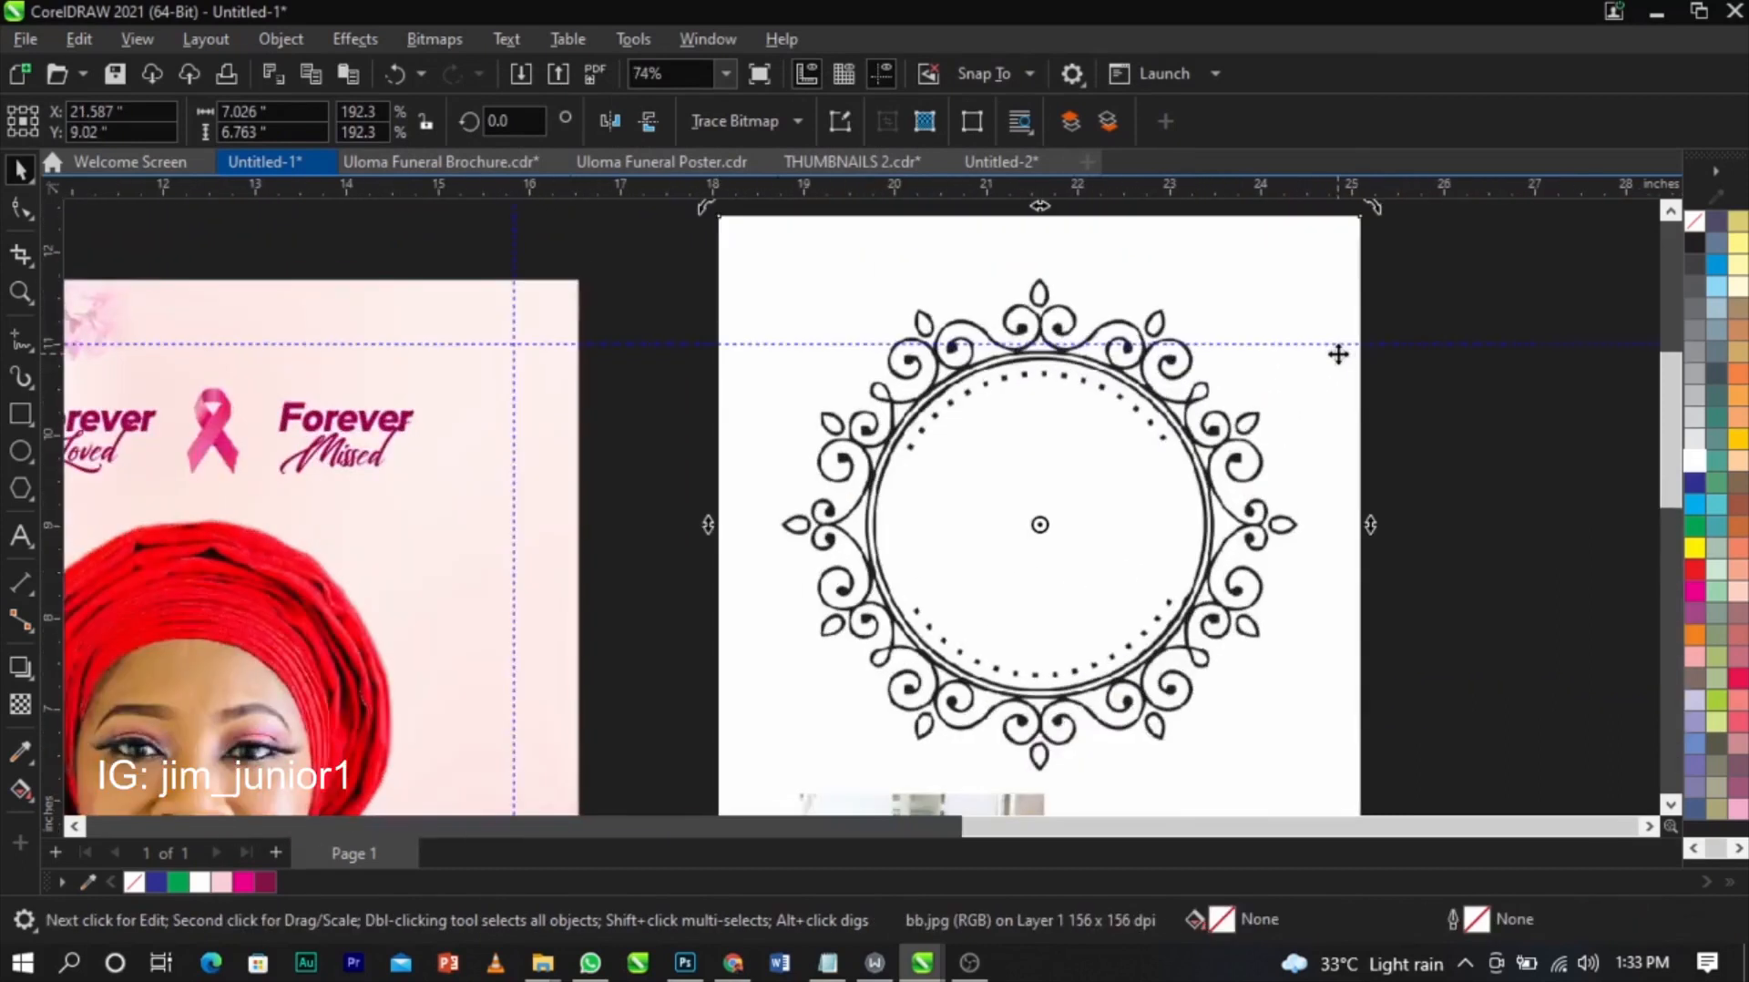
{"action": "scroll", "coordinate": [1338, 355], "scroll_direction": "down", "scroll_amount": 2}
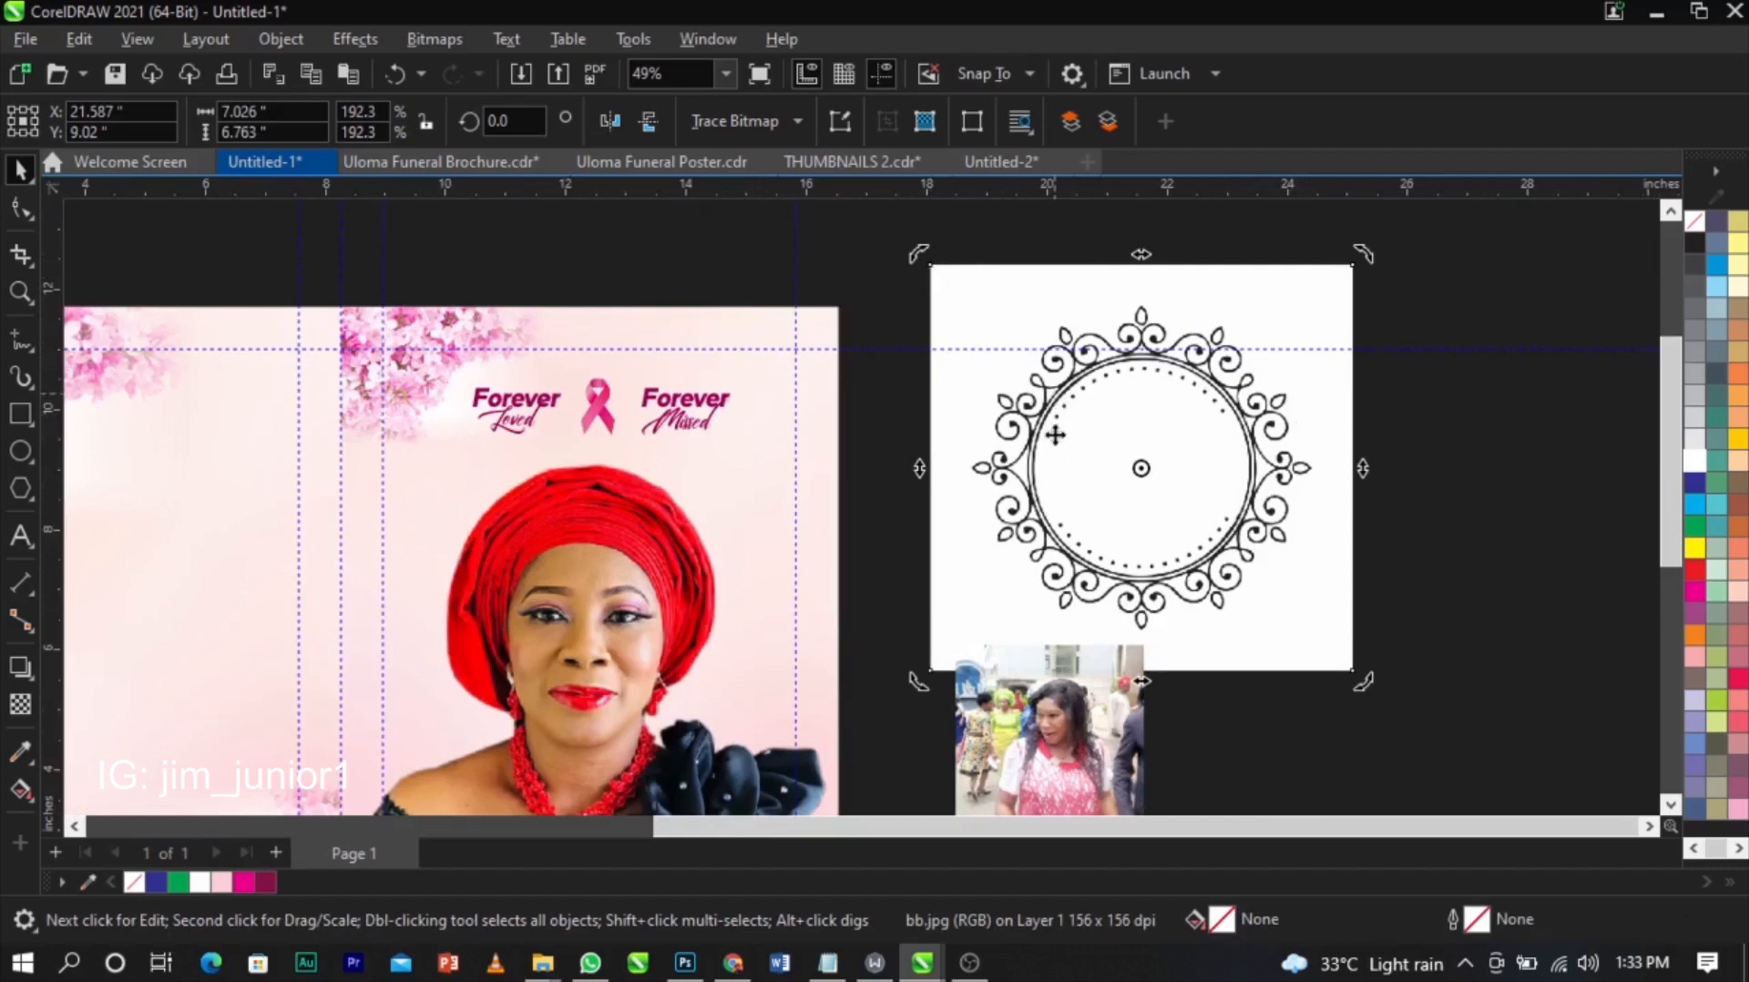
{"action": "left_click", "coordinate": [1168, 475]}
{"action": "left_click", "coordinate": [433, 41]}
{"action": "left_click", "coordinate": [462, 67]}
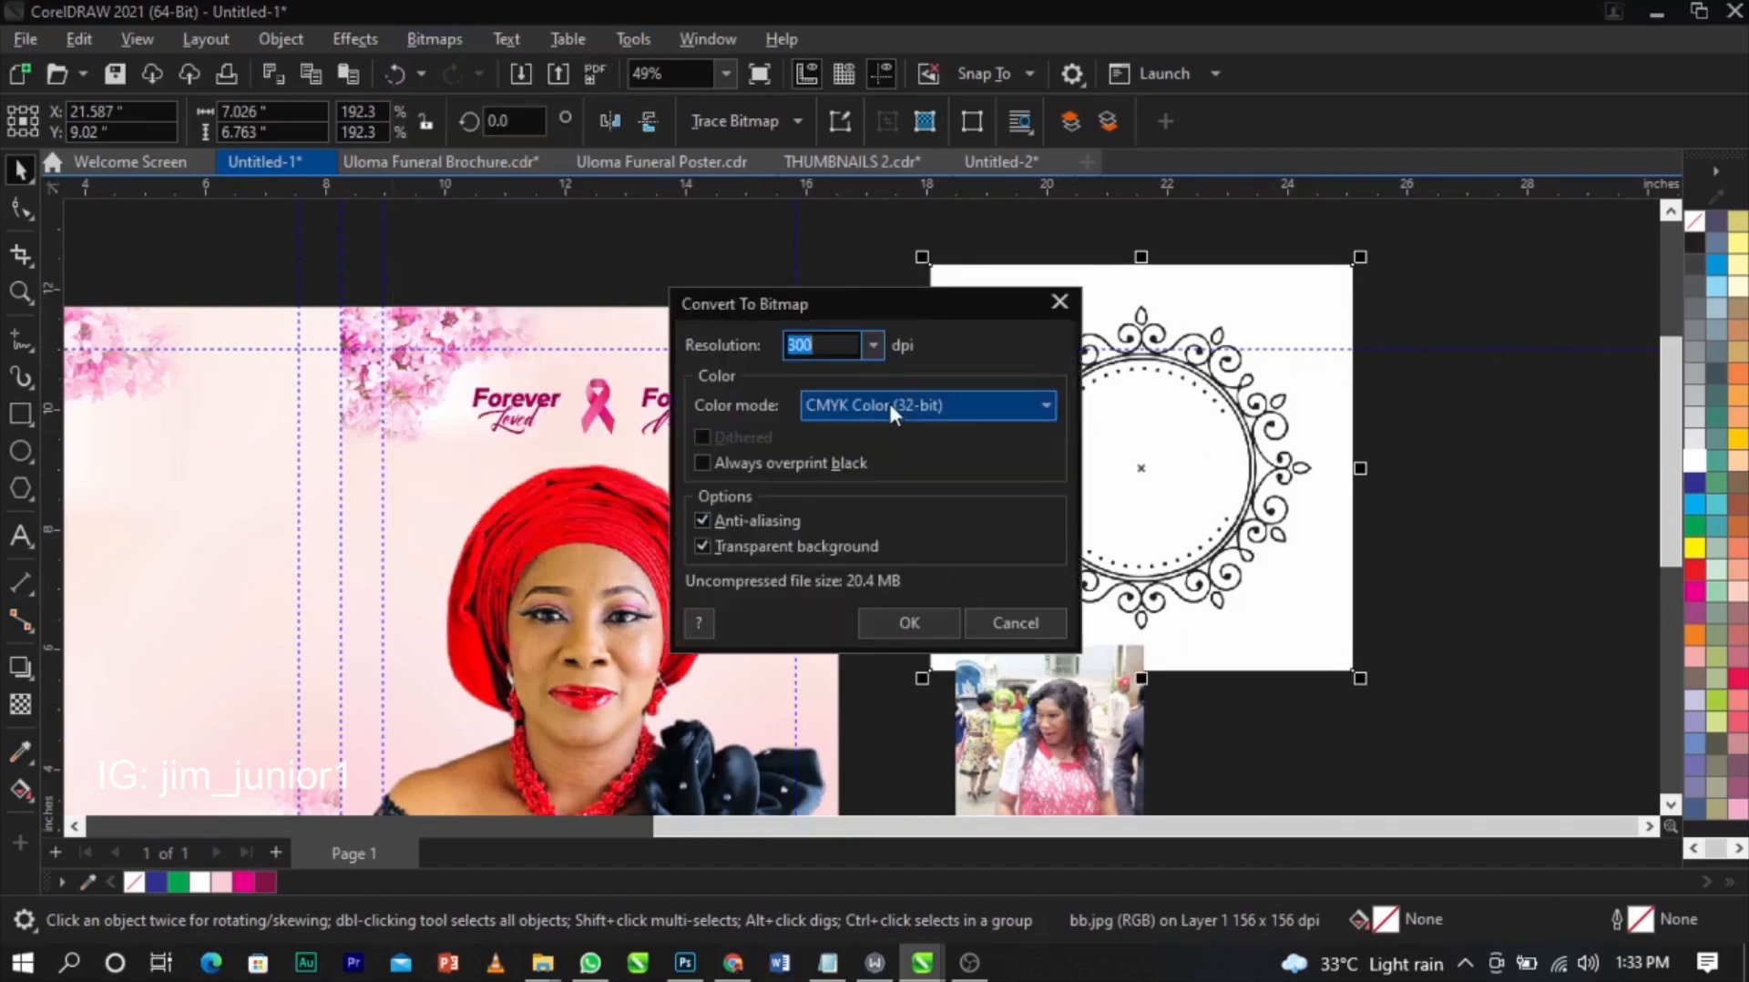
{"action": "left_click", "coordinate": [888, 404]}
{"action": "left_click", "coordinate": [889, 506]}
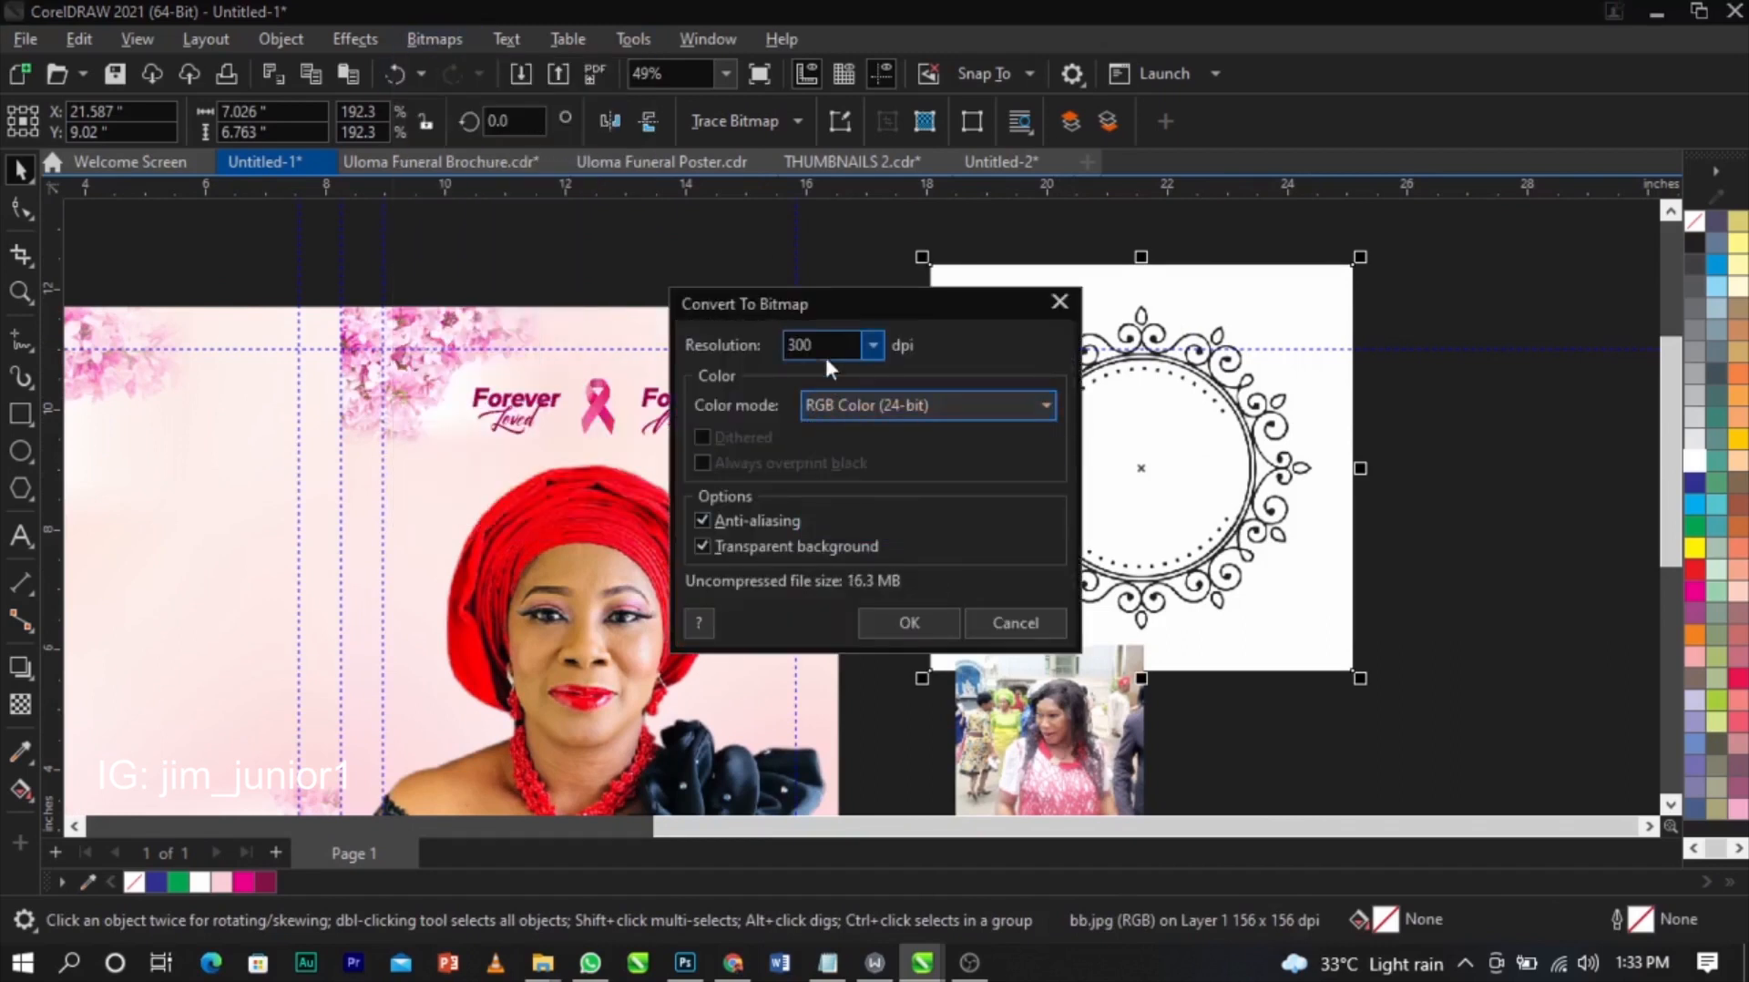
{"action": "left_click", "coordinate": [909, 622]}
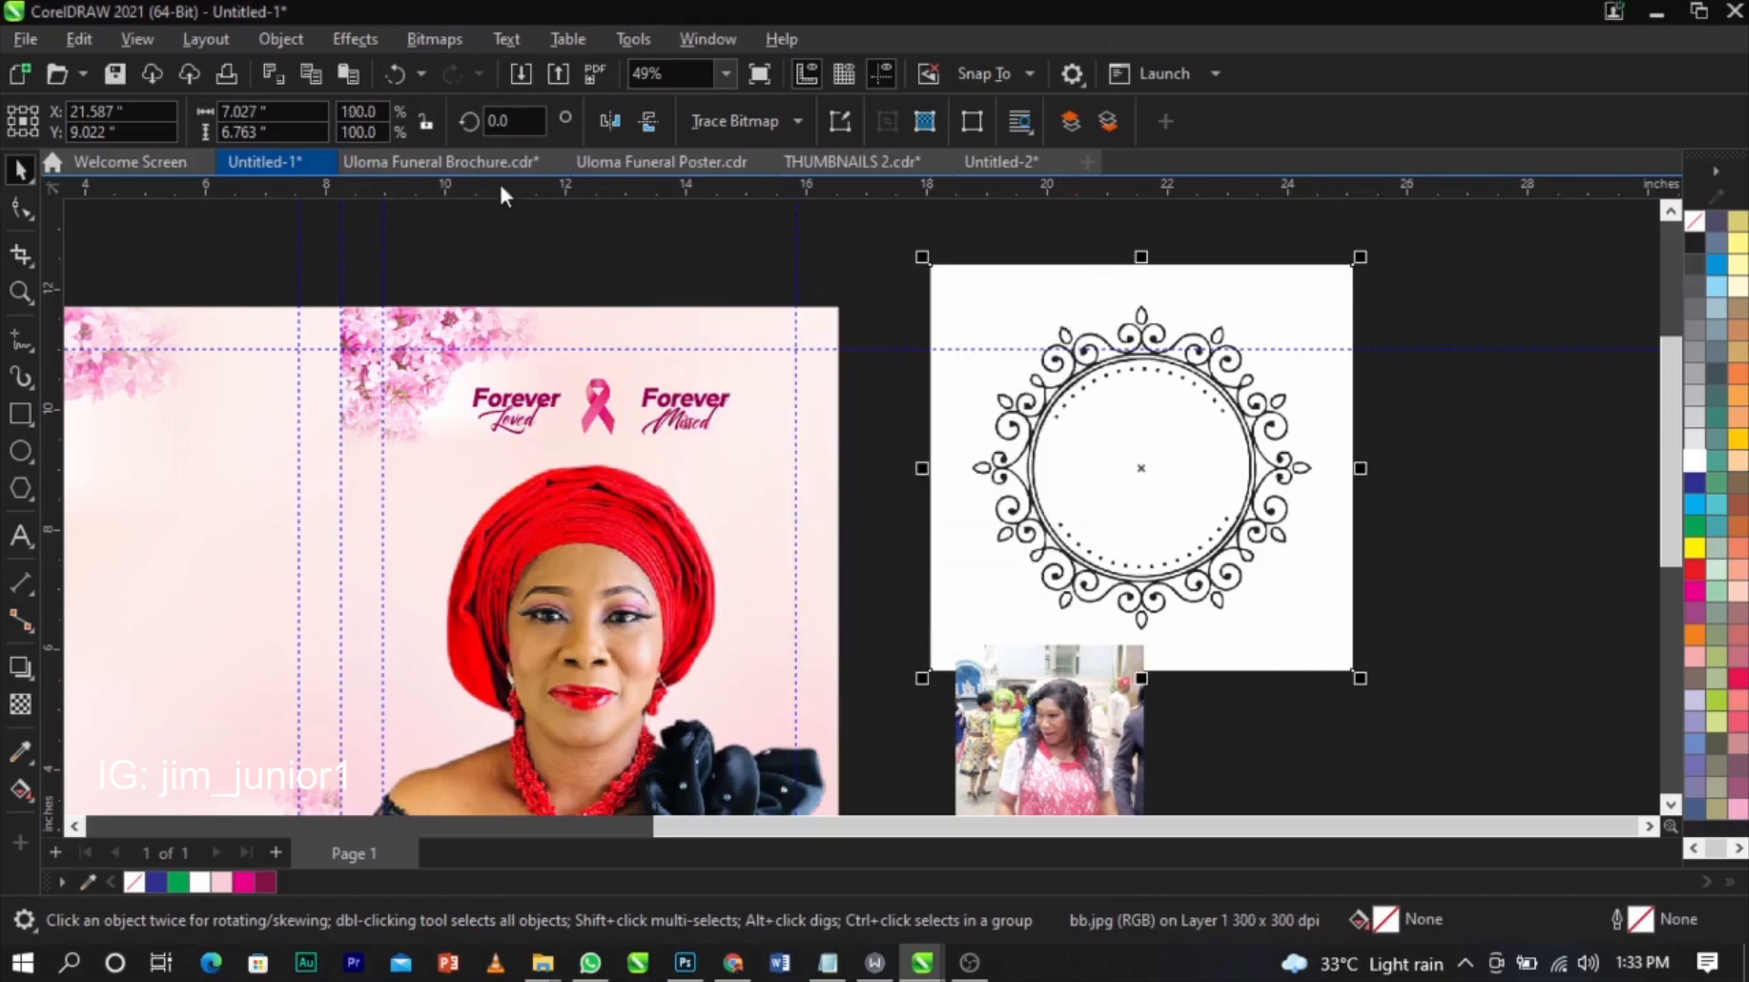
- Convert the ornament bitmap to 1-bit black and white using Line Art with a threshold of 145
{"action": "left_click", "coordinate": [452, 40]}
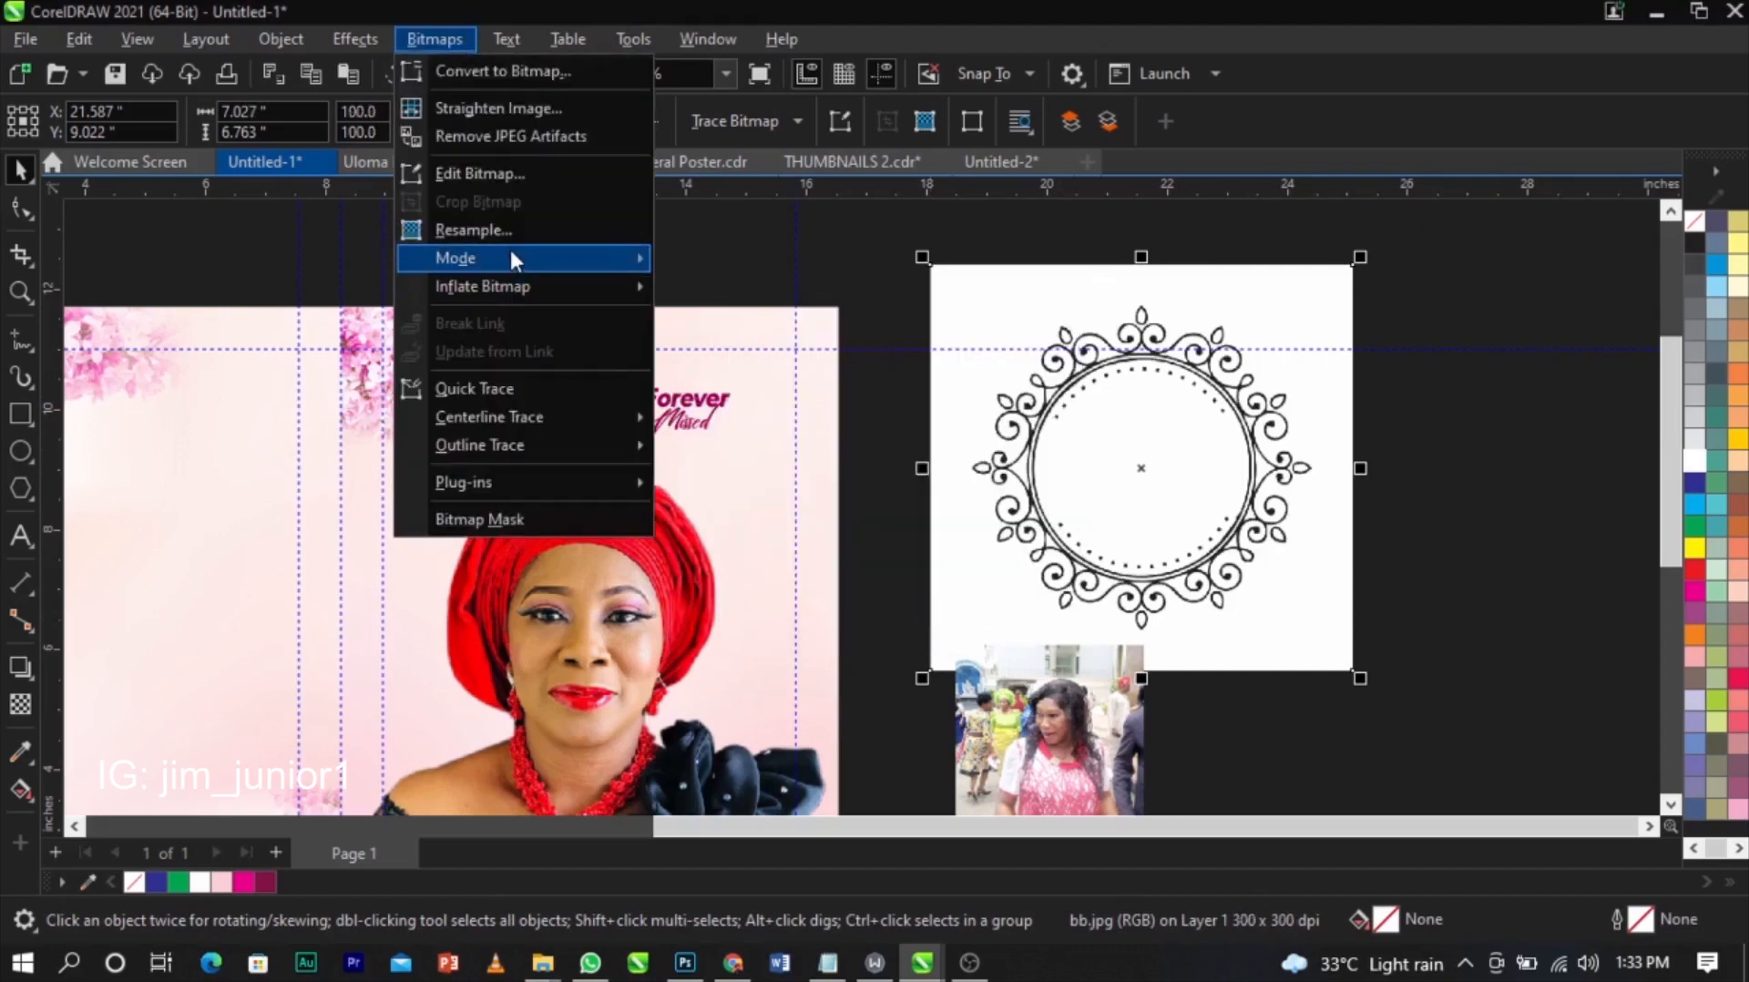
{"action": "mouse_move", "coordinate": [525, 259]}
{"action": "left_click", "coordinate": [687, 259]}
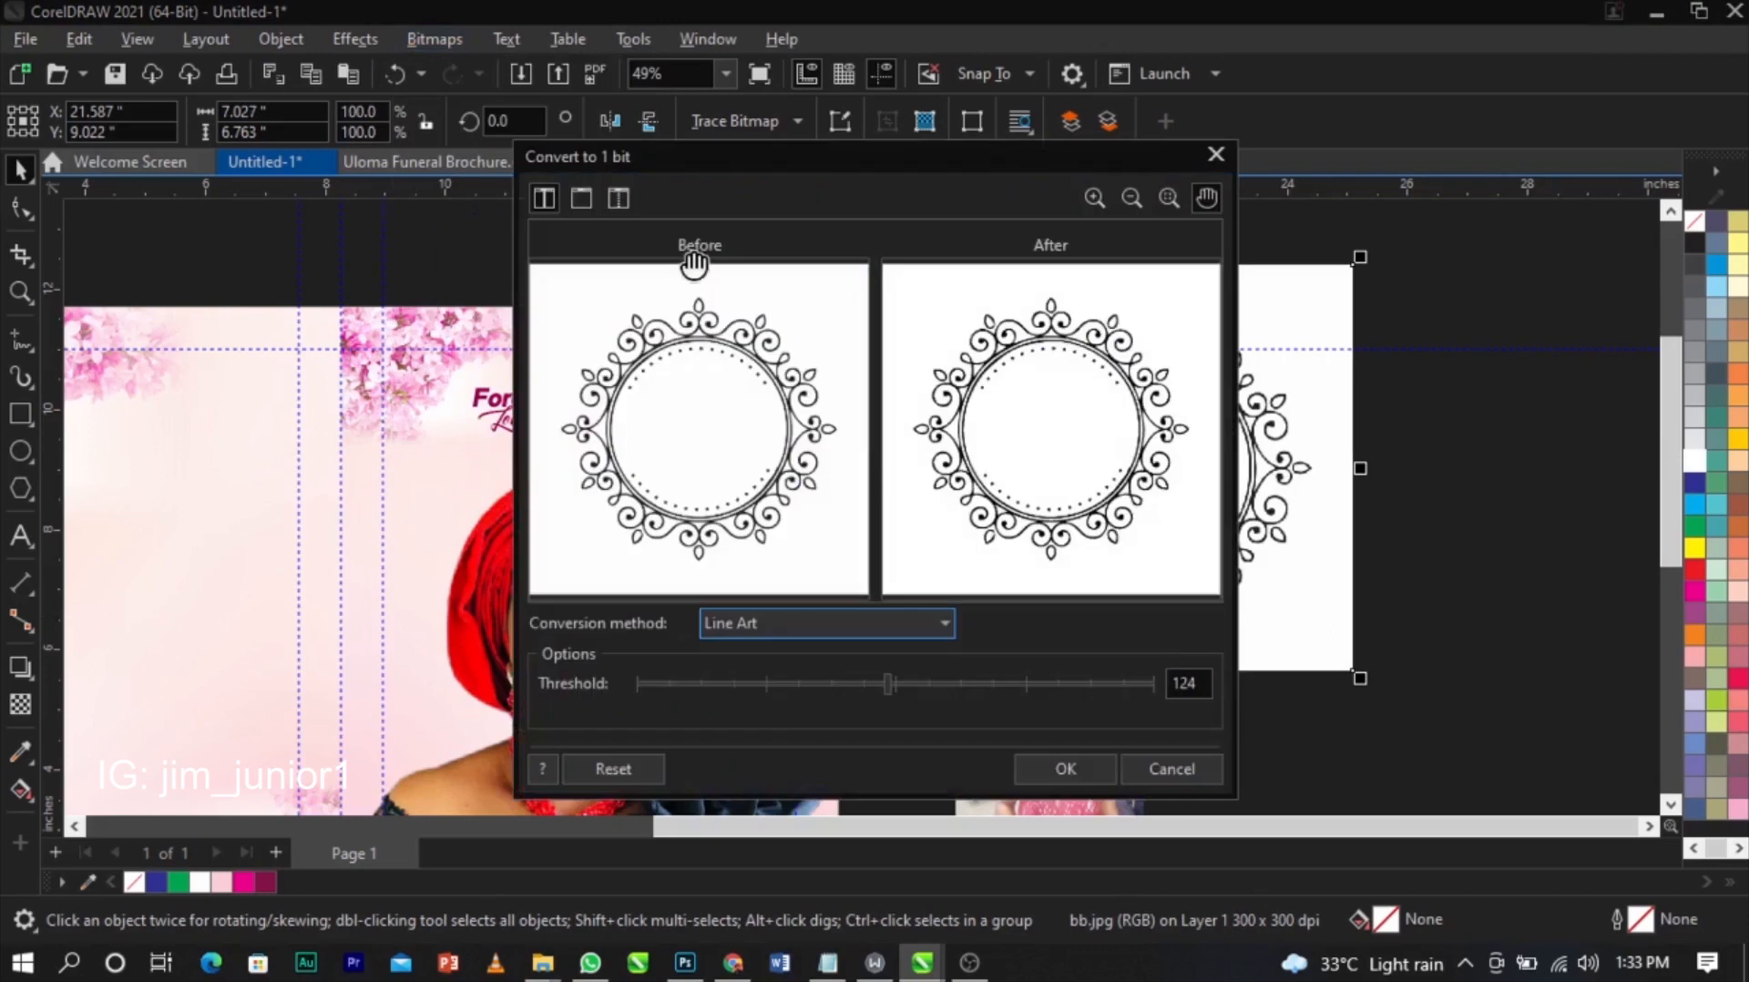
{"action": "left_click", "coordinate": [931, 679]}
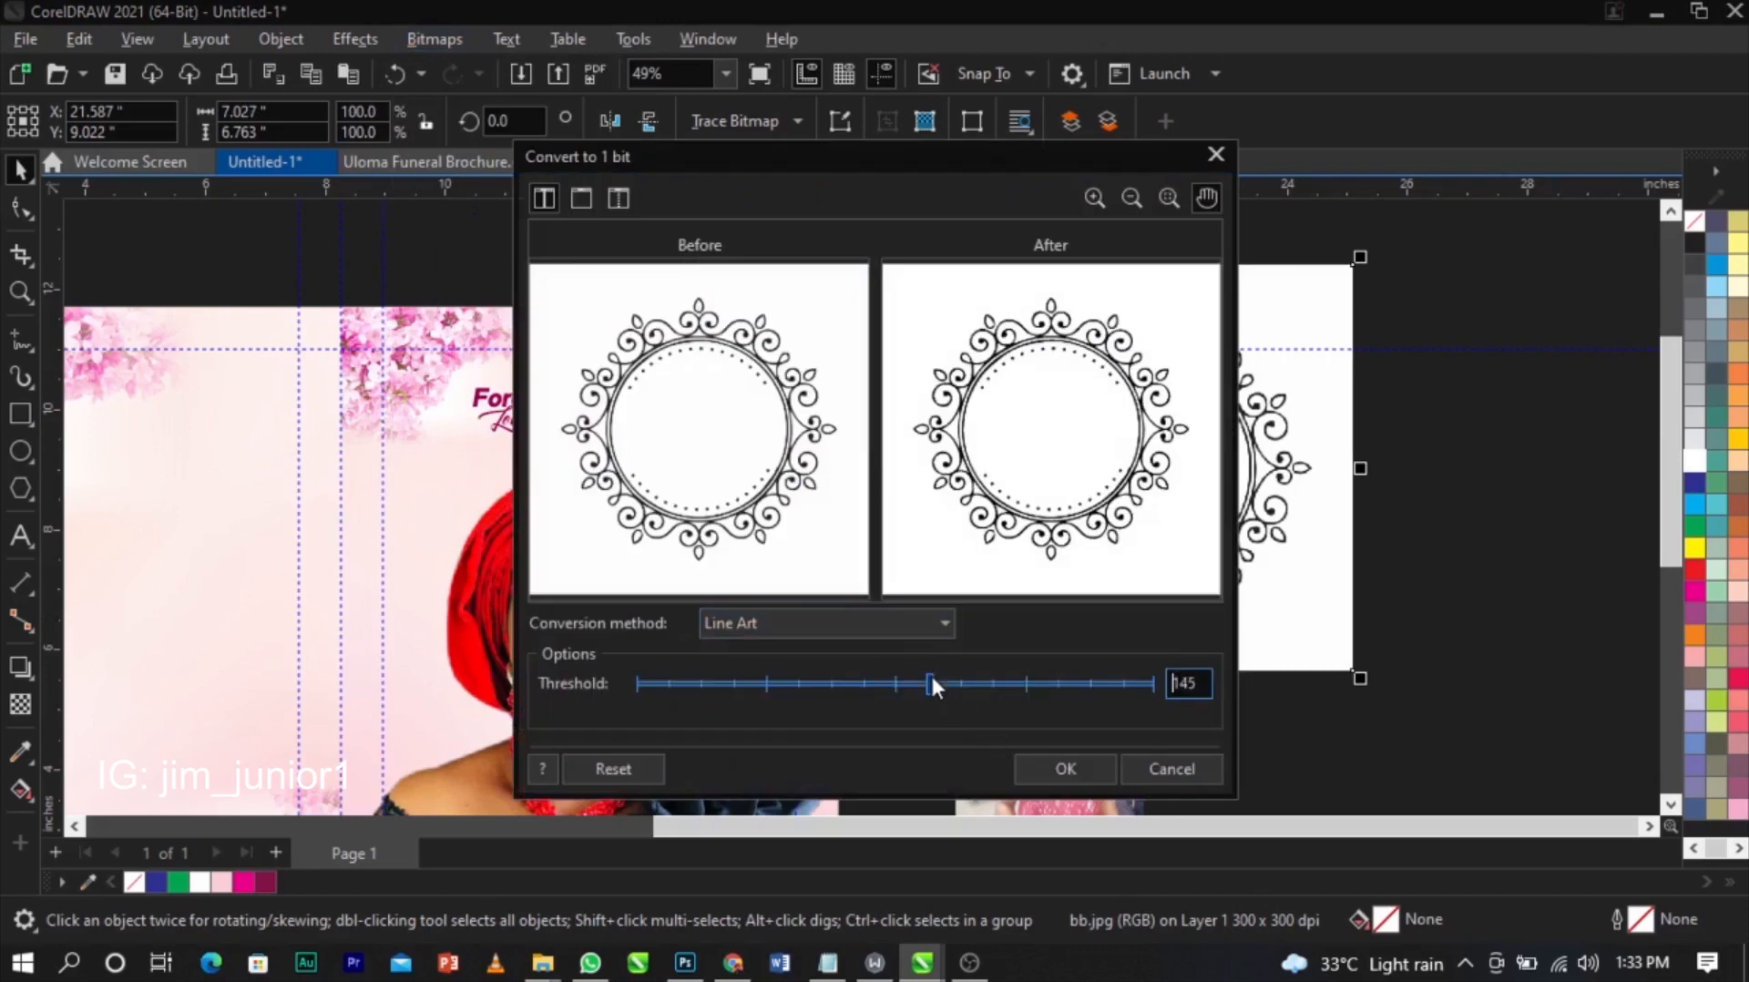
{"action": "left_click", "coordinate": [1043, 768]}
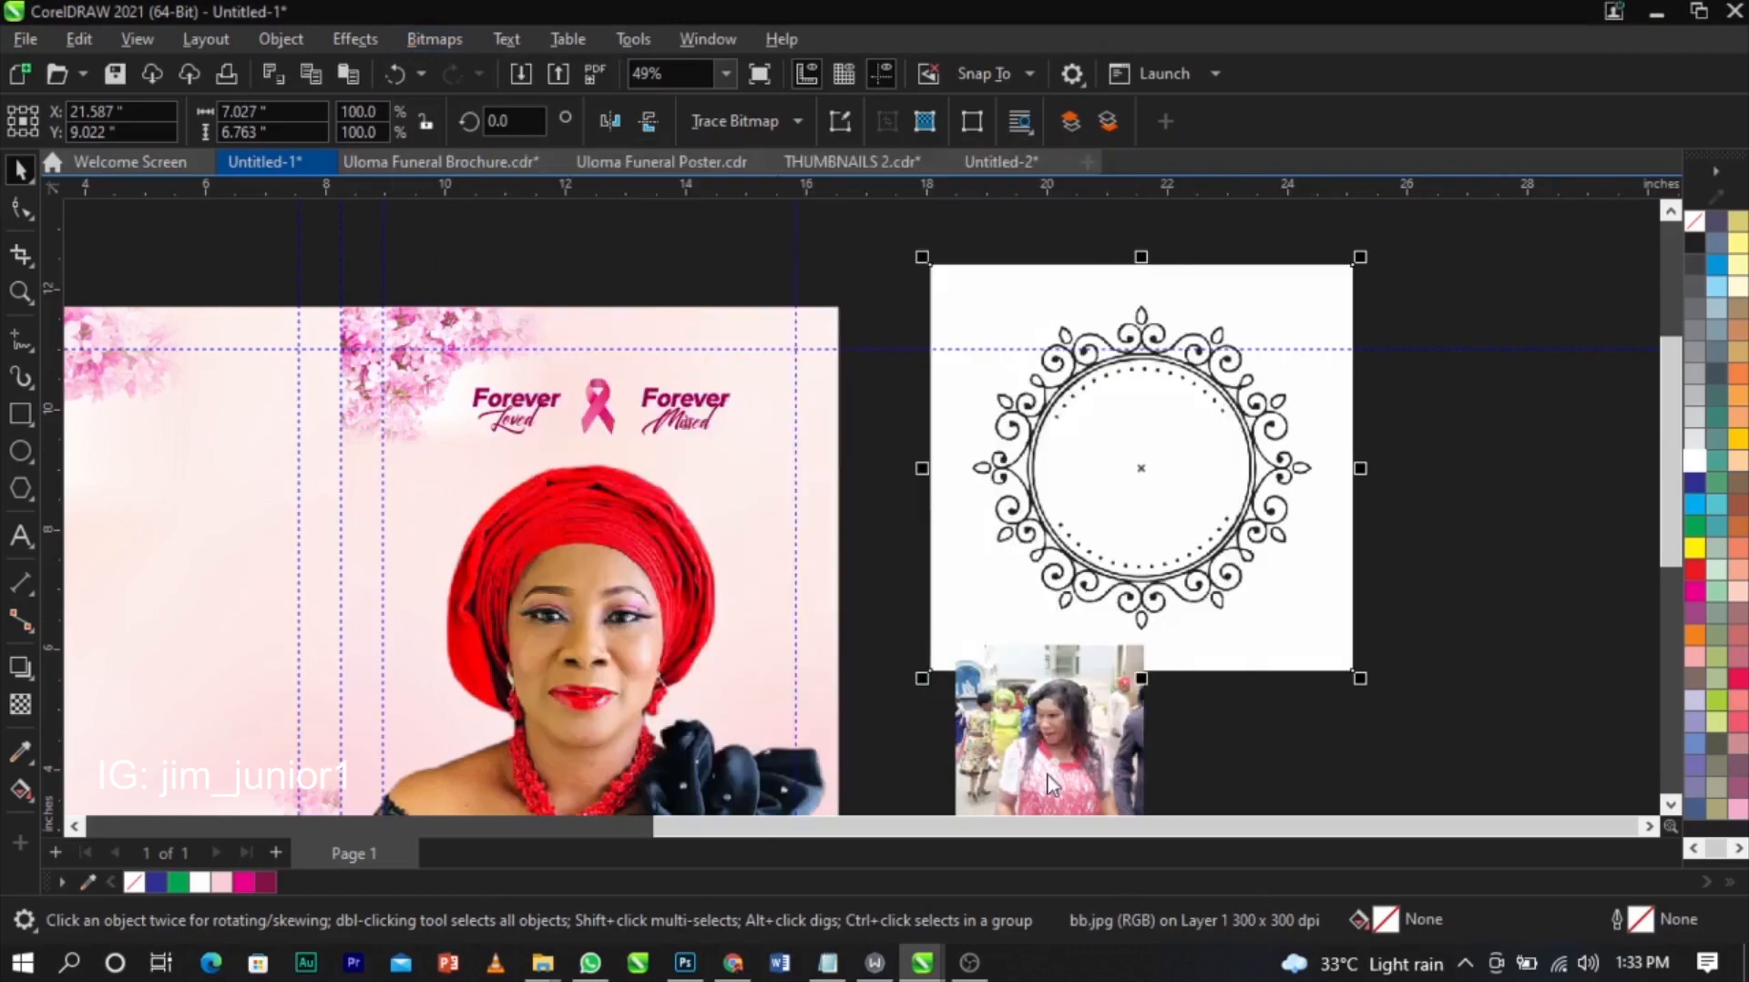
- Outline-trace the monochrome ornament as Line art with the background color removed automatically
{"action": "left_click", "coordinate": [741, 124]}
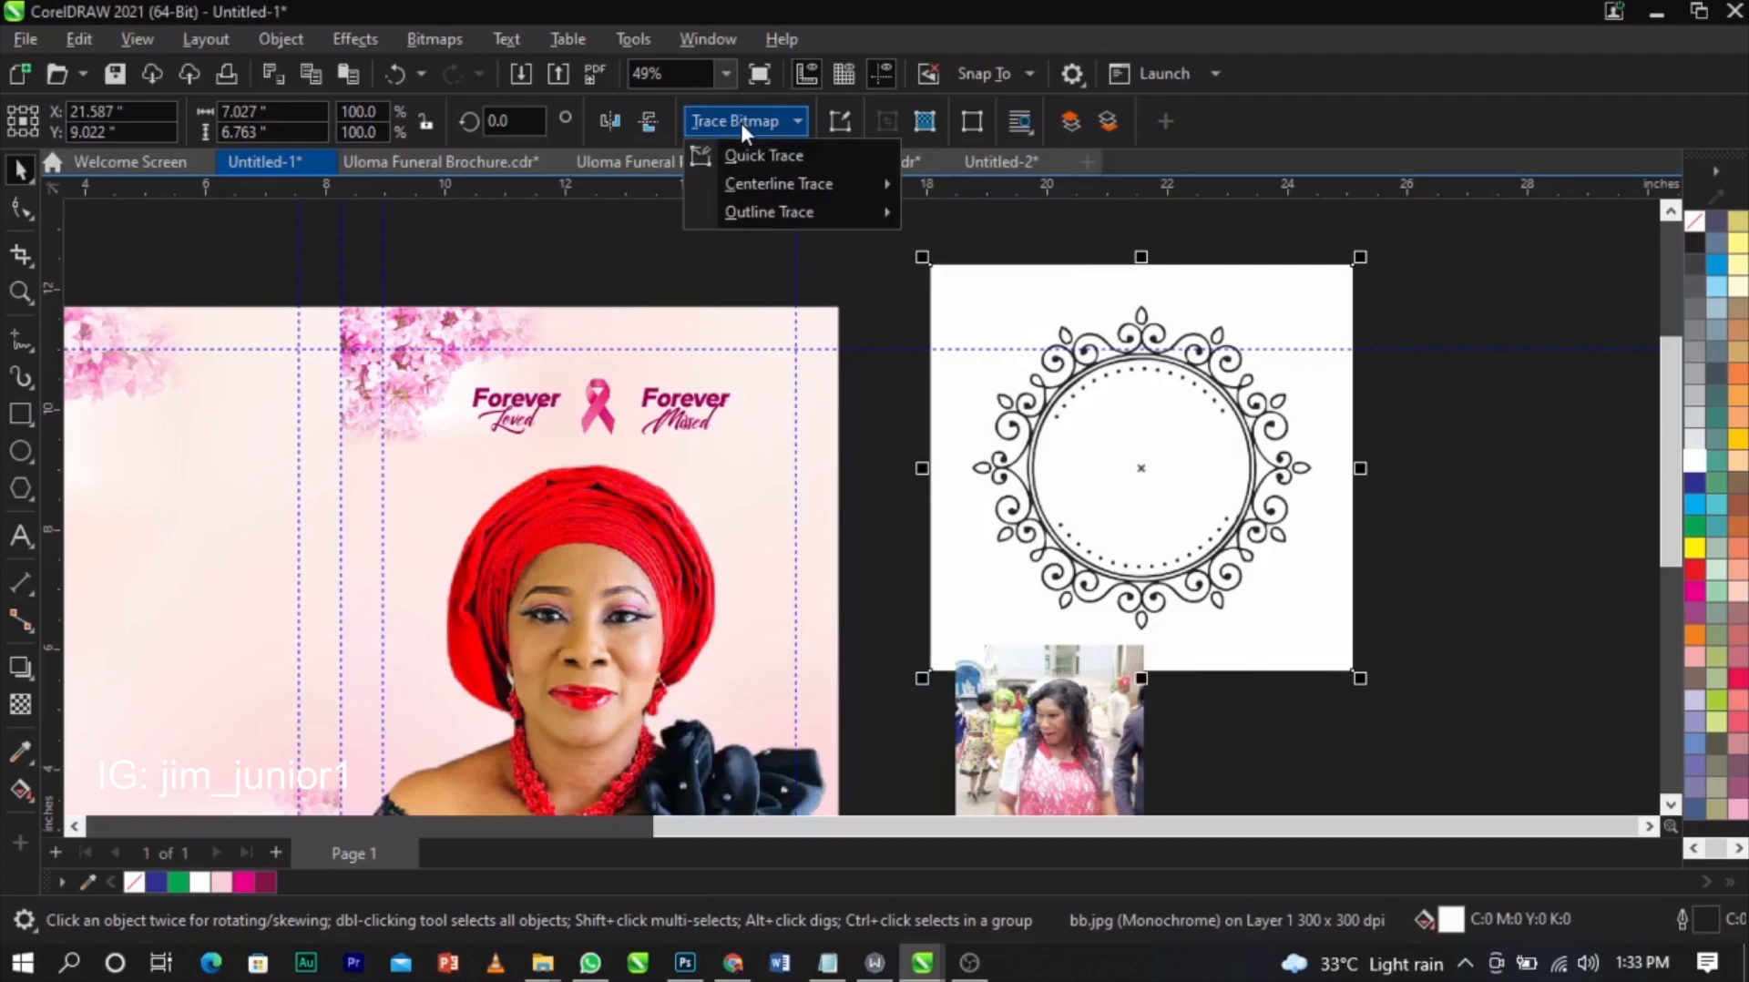
{"action": "mouse_move", "coordinate": [792, 211]}
{"action": "left_click", "coordinate": [931, 222]}
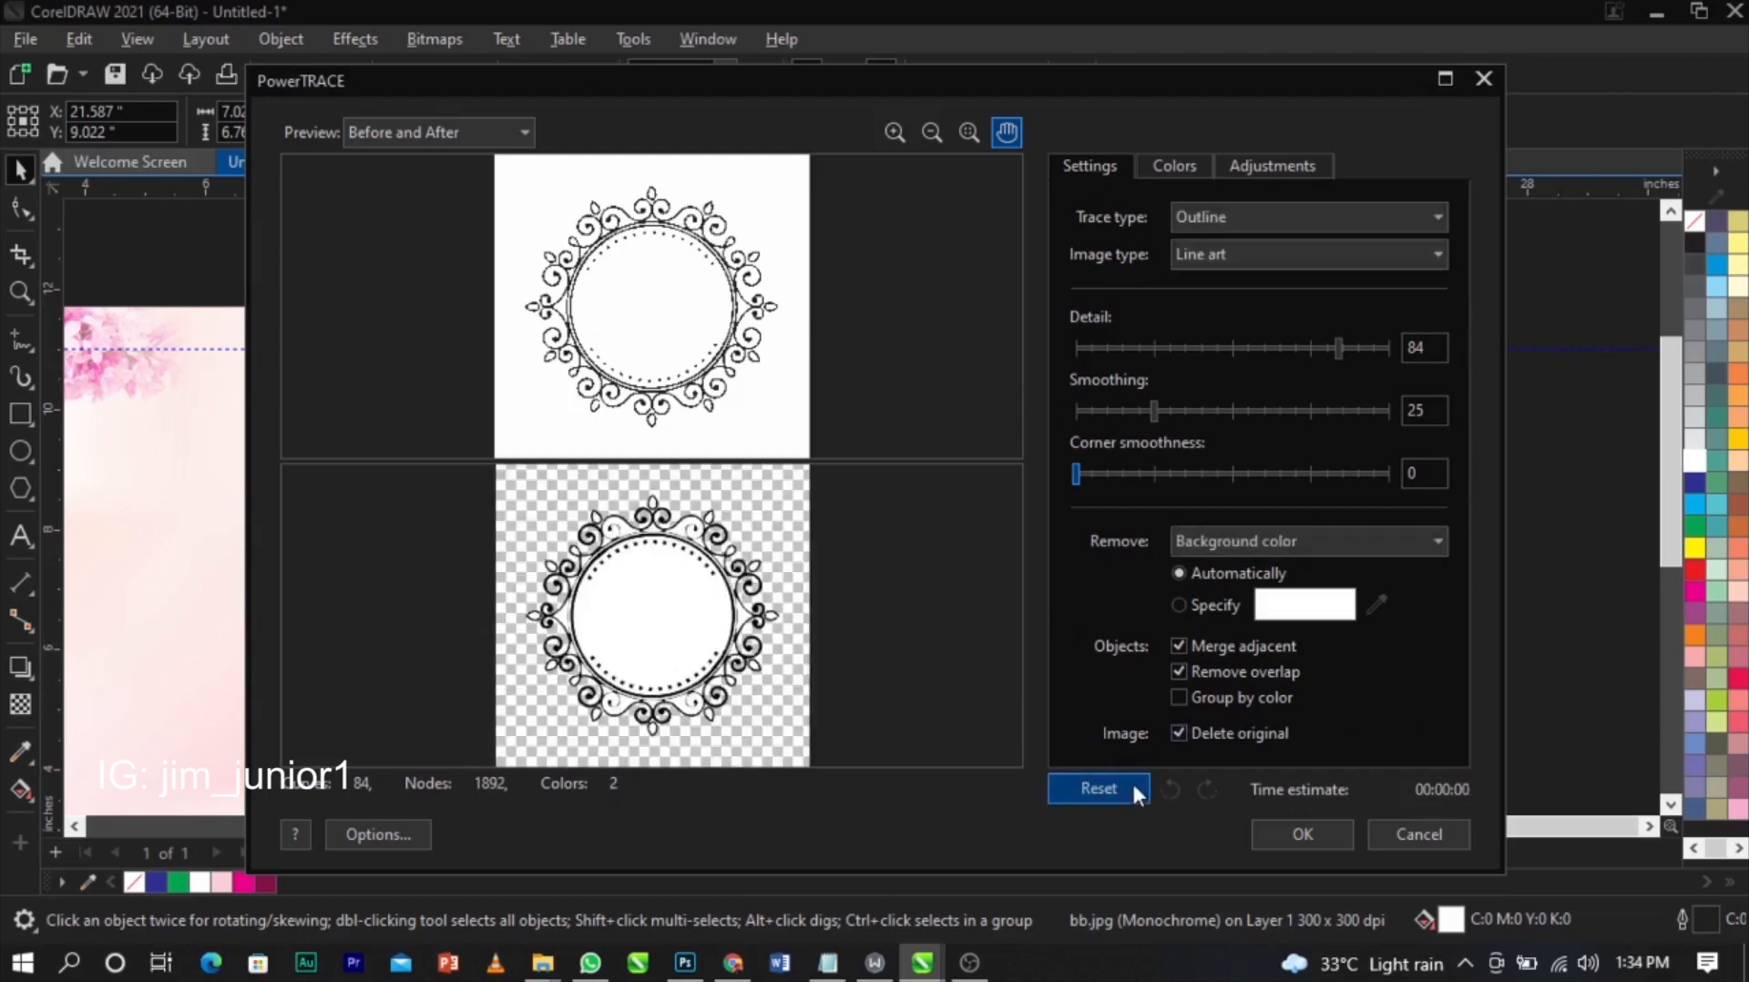
{"action": "left_click", "coordinate": [1312, 833]}
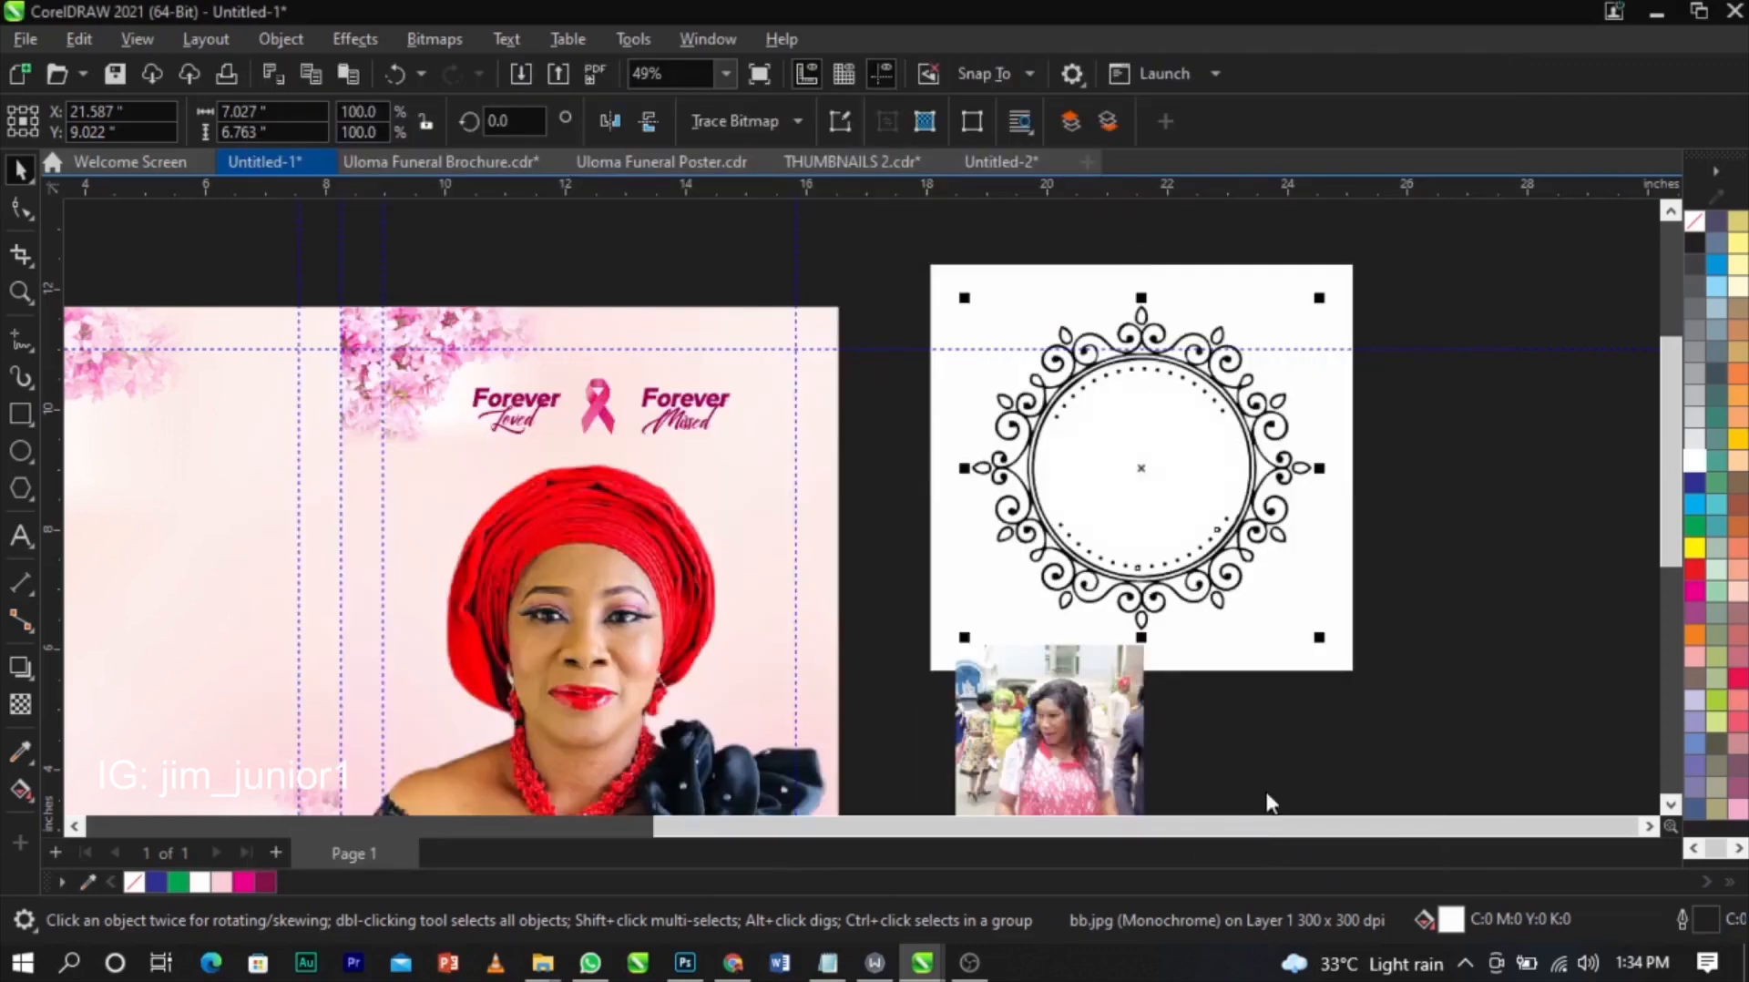
- Delete the bitmap behind the traced ornament and ungroup the tracing
{"action": "left_click", "coordinate": [1335, 620]}
{"action": "key", "text": "Delete"}
{"action": "left_click", "coordinate": [1112, 377]}
{"action": "left_click", "coordinate": [996, 132]}
- Delete the white centre disc and the white fills inside the ornament's upper-left scrolls and the leaf above them
{"action": "left_click", "coordinate": [1054, 262]}
{"action": "left_click", "coordinate": [1120, 440]}
{"action": "key", "text": "Delete"}
{"action": "scroll", "coordinate": [1112, 363], "scroll_direction": "up", "scroll_amount": 4}
{"action": "left_click", "coordinate": [1100, 337]}
{"action": "key", "text": "Delete"}
{"action": "left_click_drag", "start_coordinate": [1014, 292], "coordinate": [1054, 358]}
{"action": "scroll", "coordinate": [1033, 313], "scroll_direction": "up", "scroll_amount": 3}
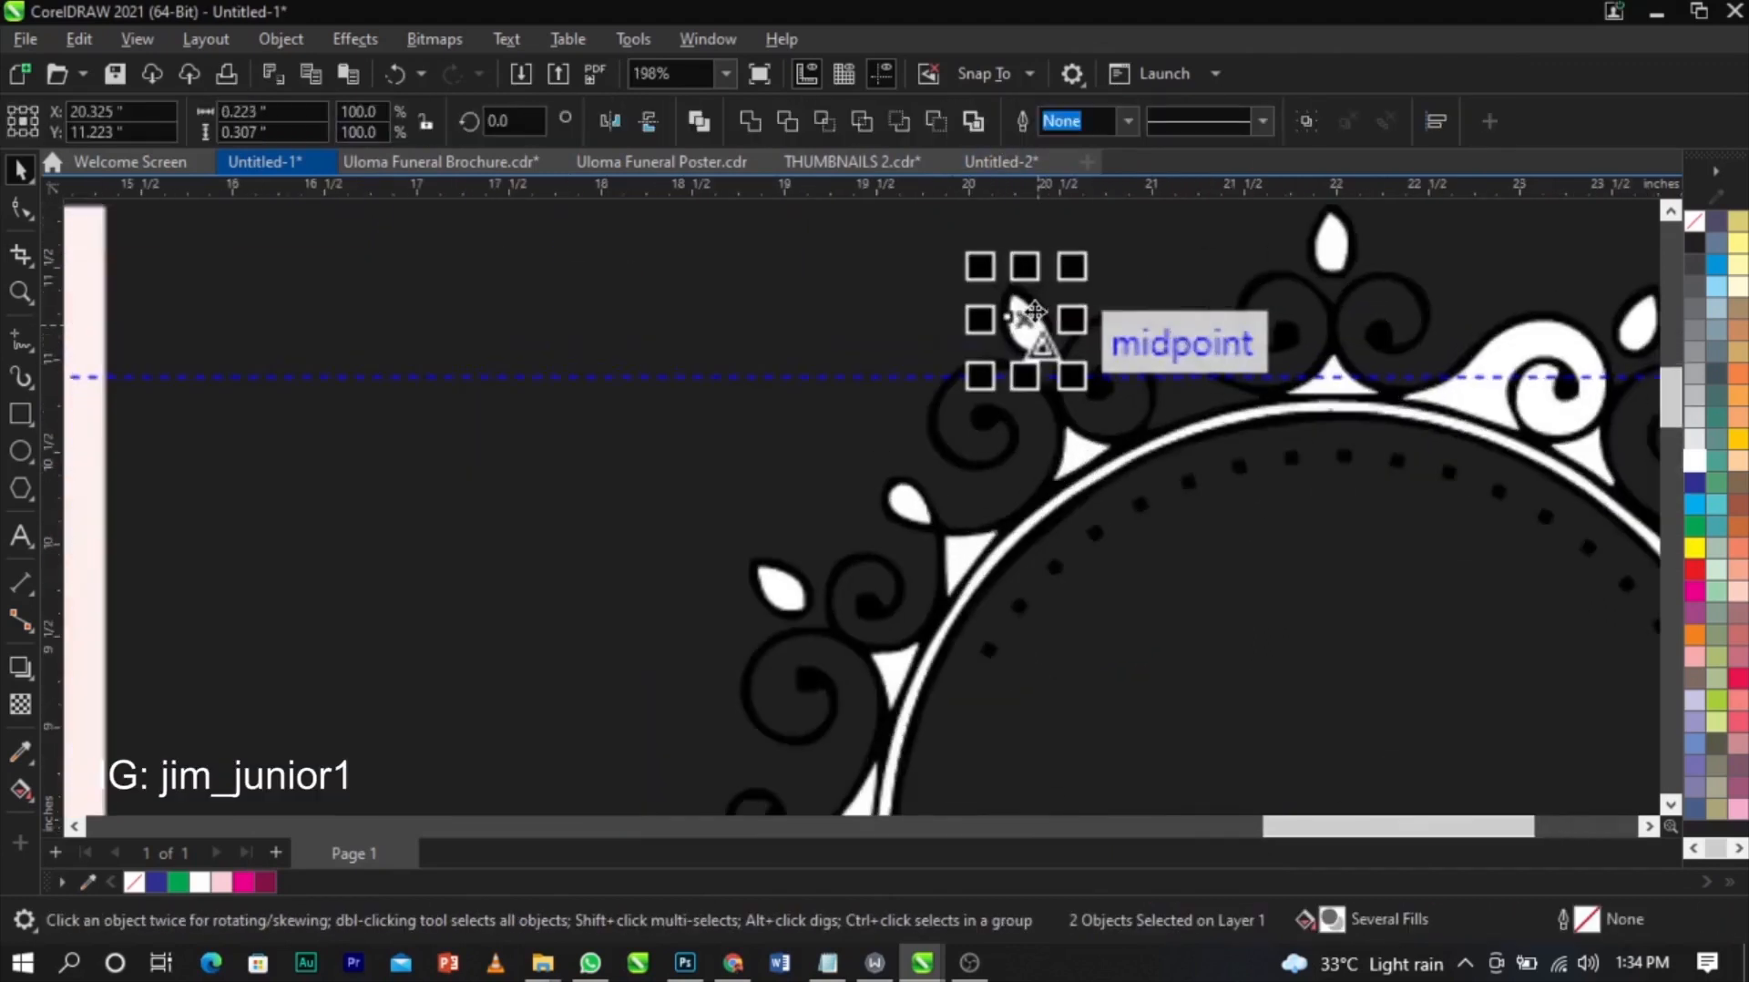
{"action": "key", "text": "Delete"}
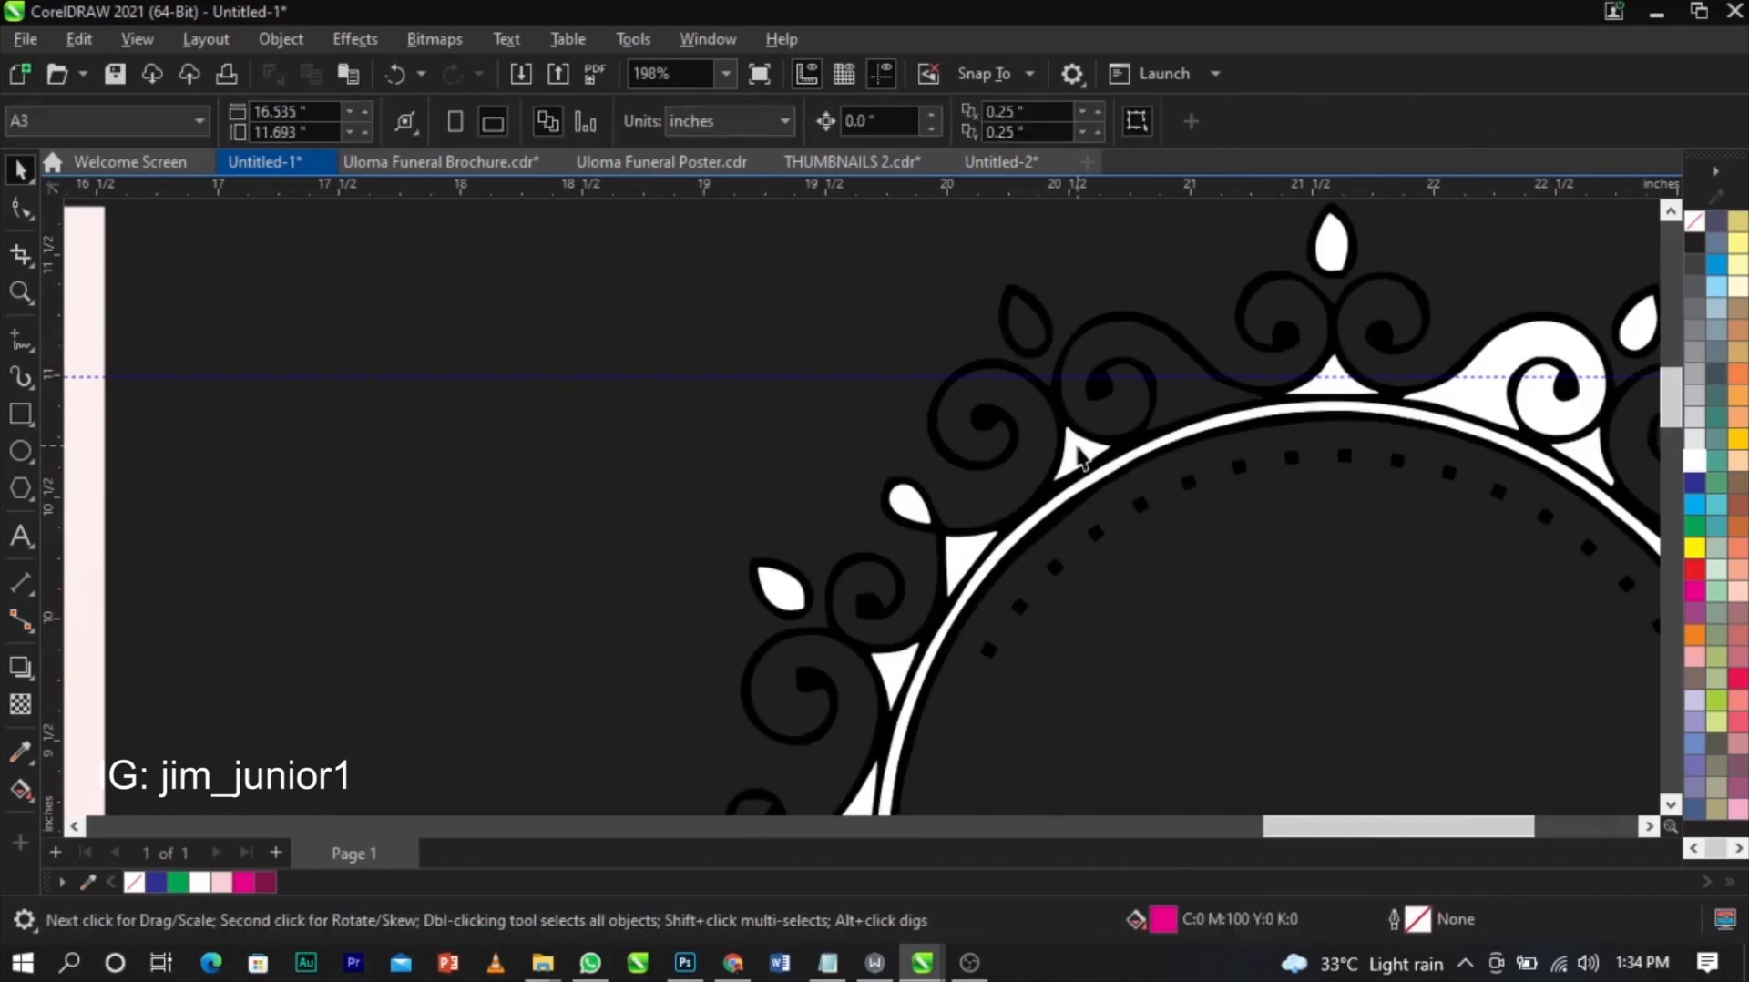
- Delete the white fills from the two left-hand leaves and from the gaps between the left scrolls and the ring
{"action": "left_click", "coordinate": [770, 587]}
{"action": "key", "text": "Delete"}
{"action": "left_click", "coordinate": [909, 504]}
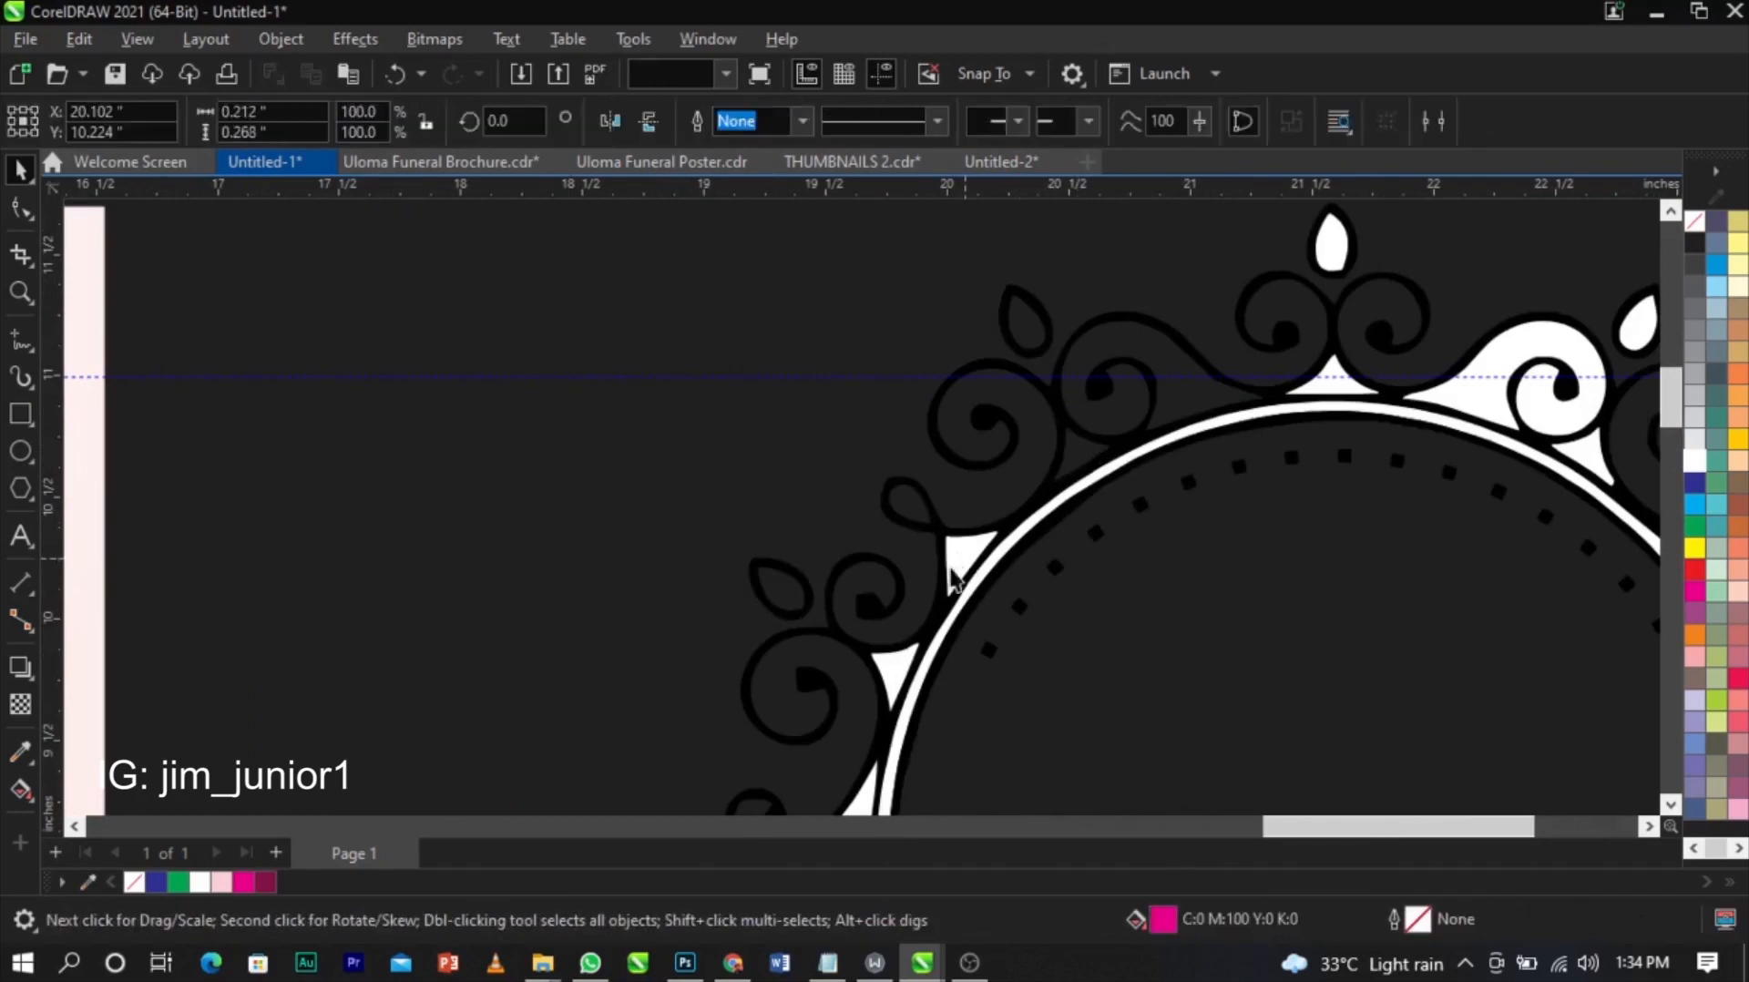
{"action": "key", "text": "Delete"}
{"action": "left_click", "coordinate": [893, 688]}
{"action": "key", "text": "Delete"}
{"action": "left_click", "coordinate": [909, 703]}
{"action": "key", "text": "Delete"}
- Delete the white fills from the ornament's topmost leaf, the gap beneath it and the scroll to its right
{"action": "left_click", "coordinate": [1335, 381]}
{"action": "key", "text": "Delete"}
{"action": "left_click", "coordinate": [1334, 242]}
{"action": "key", "text": "Delete"}
{"action": "left_click", "coordinate": [1548, 405]}
{"action": "key", "text": "Delete"}
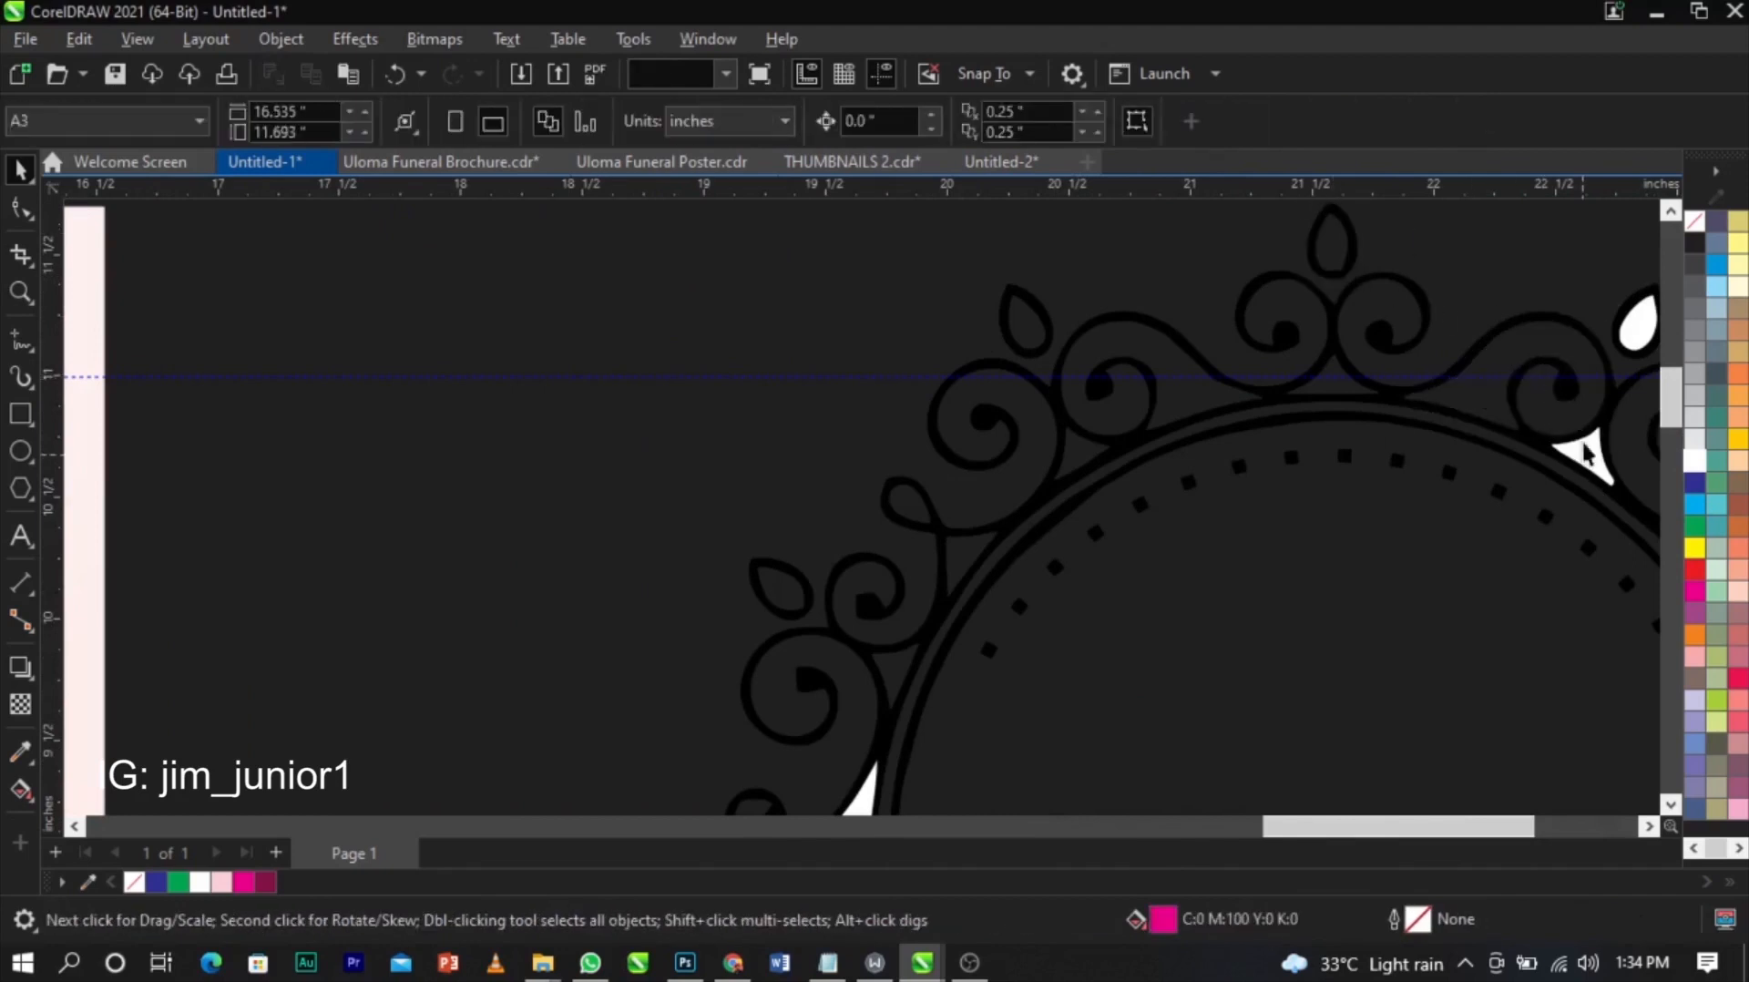
- Delete the white fills from the ornament's upper-right leaf, the looped leaf below it and the nearby gaps along the ring
{"action": "scroll", "coordinate": [878, 401], "scroll_direction": "down", "scroll_amount": 2}
{"action": "scroll", "coordinate": [1238, 379], "scroll_direction": "up", "scroll_amount": 3}
{"action": "left_click", "coordinate": [1331, 351]}
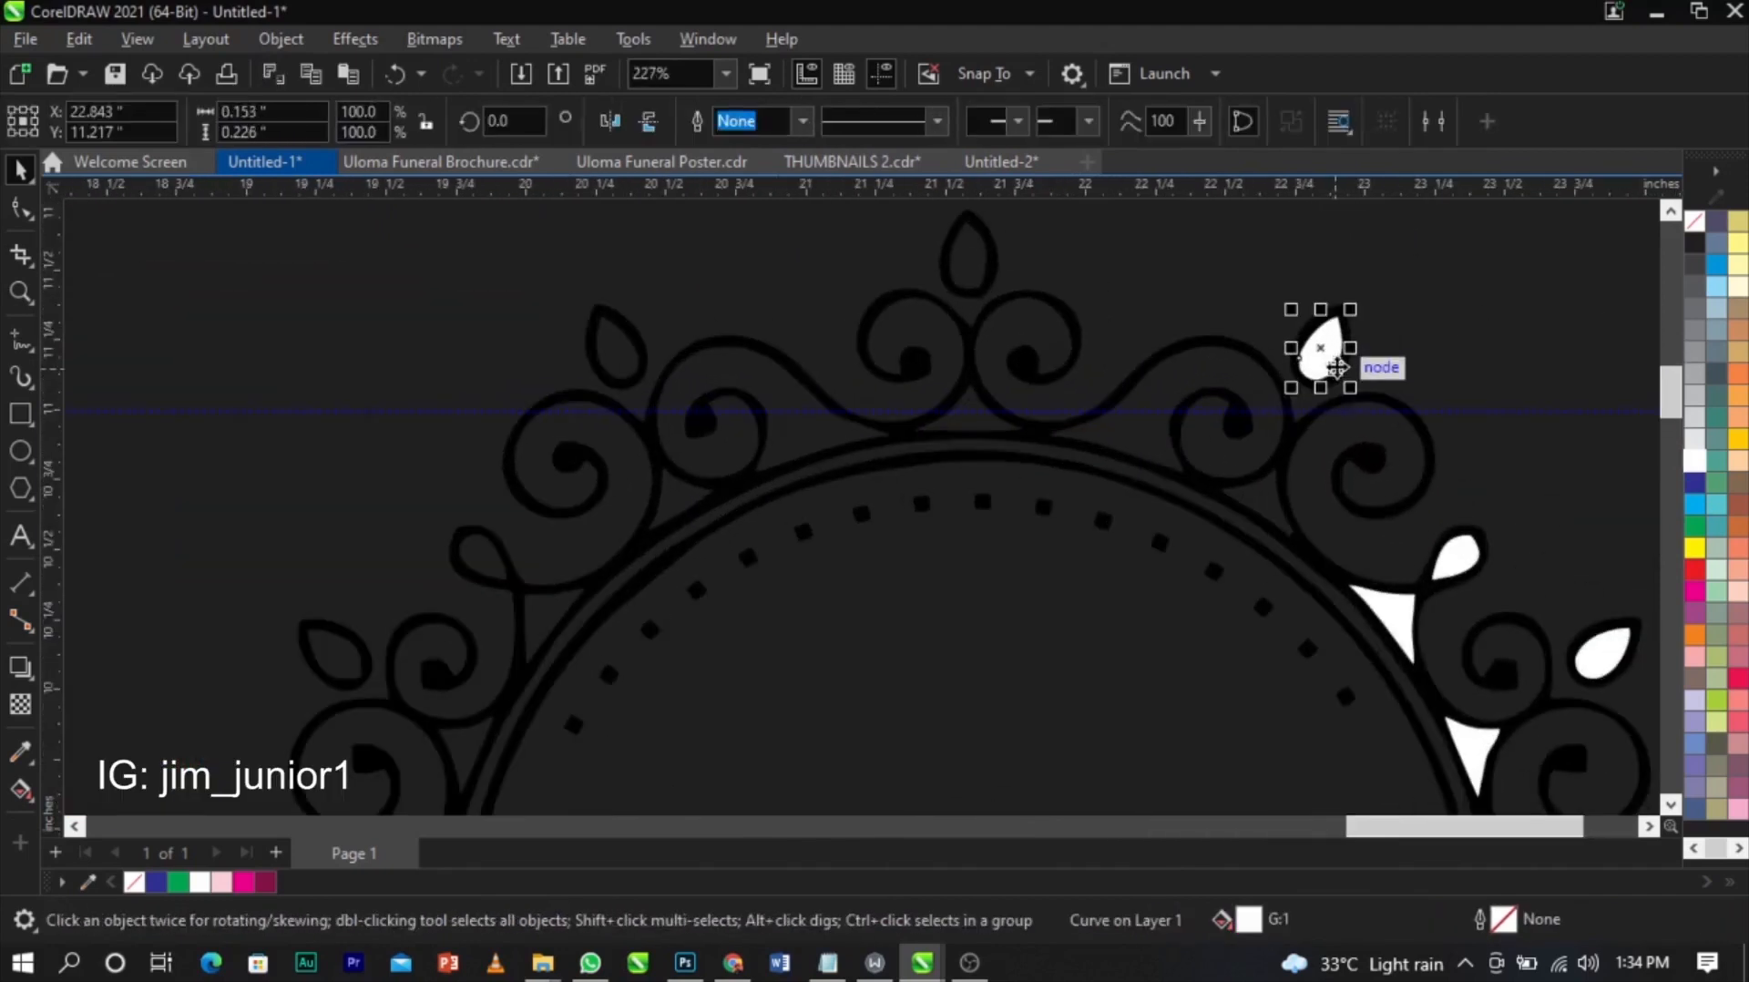
{"action": "key", "text": "Delete"}
{"action": "left_click", "coordinate": [1451, 566]}
{"action": "key", "text": "Delete"}
{"action": "left_click", "coordinate": [1395, 623]}
{"action": "key", "text": "Delete"}
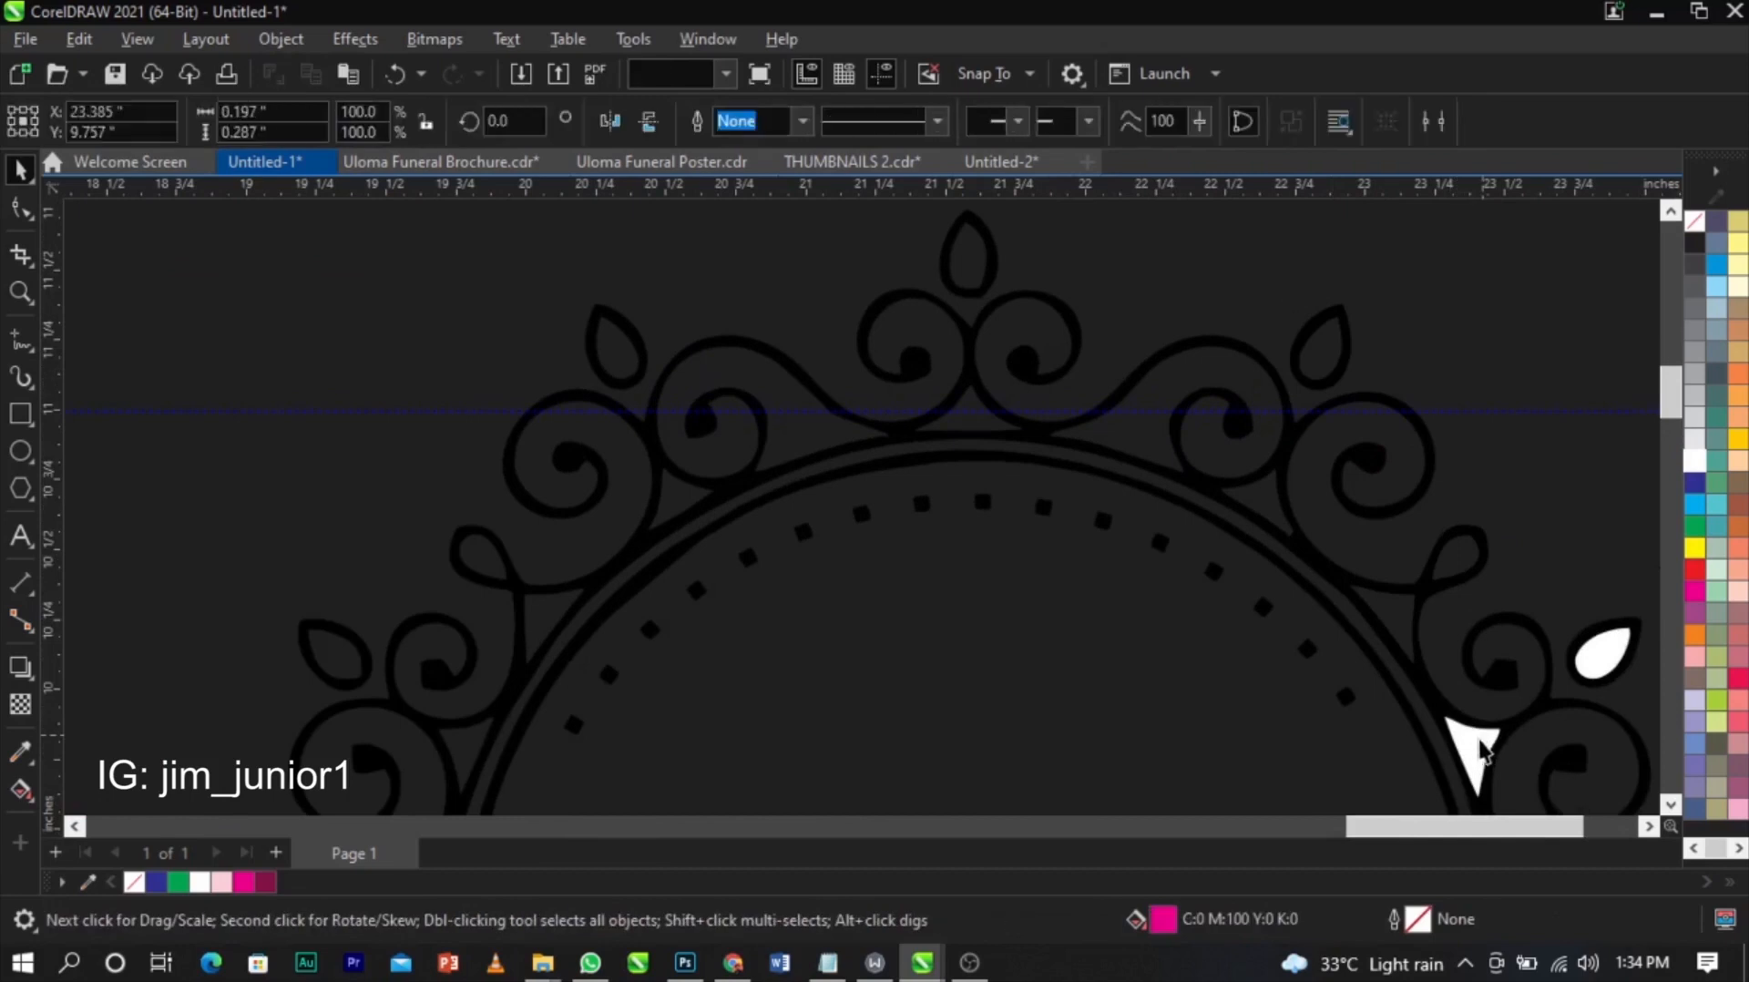
{"action": "left_click", "coordinate": [1479, 741]}
{"action": "key", "text": "Delete"}
{"action": "left_click", "coordinate": [1612, 626]}
{"action": "key", "text": "Delete"}
{"action": "scroll", "coordinate": [1044, 399], "scroll_direction": "down", "scroll_amount": 4}
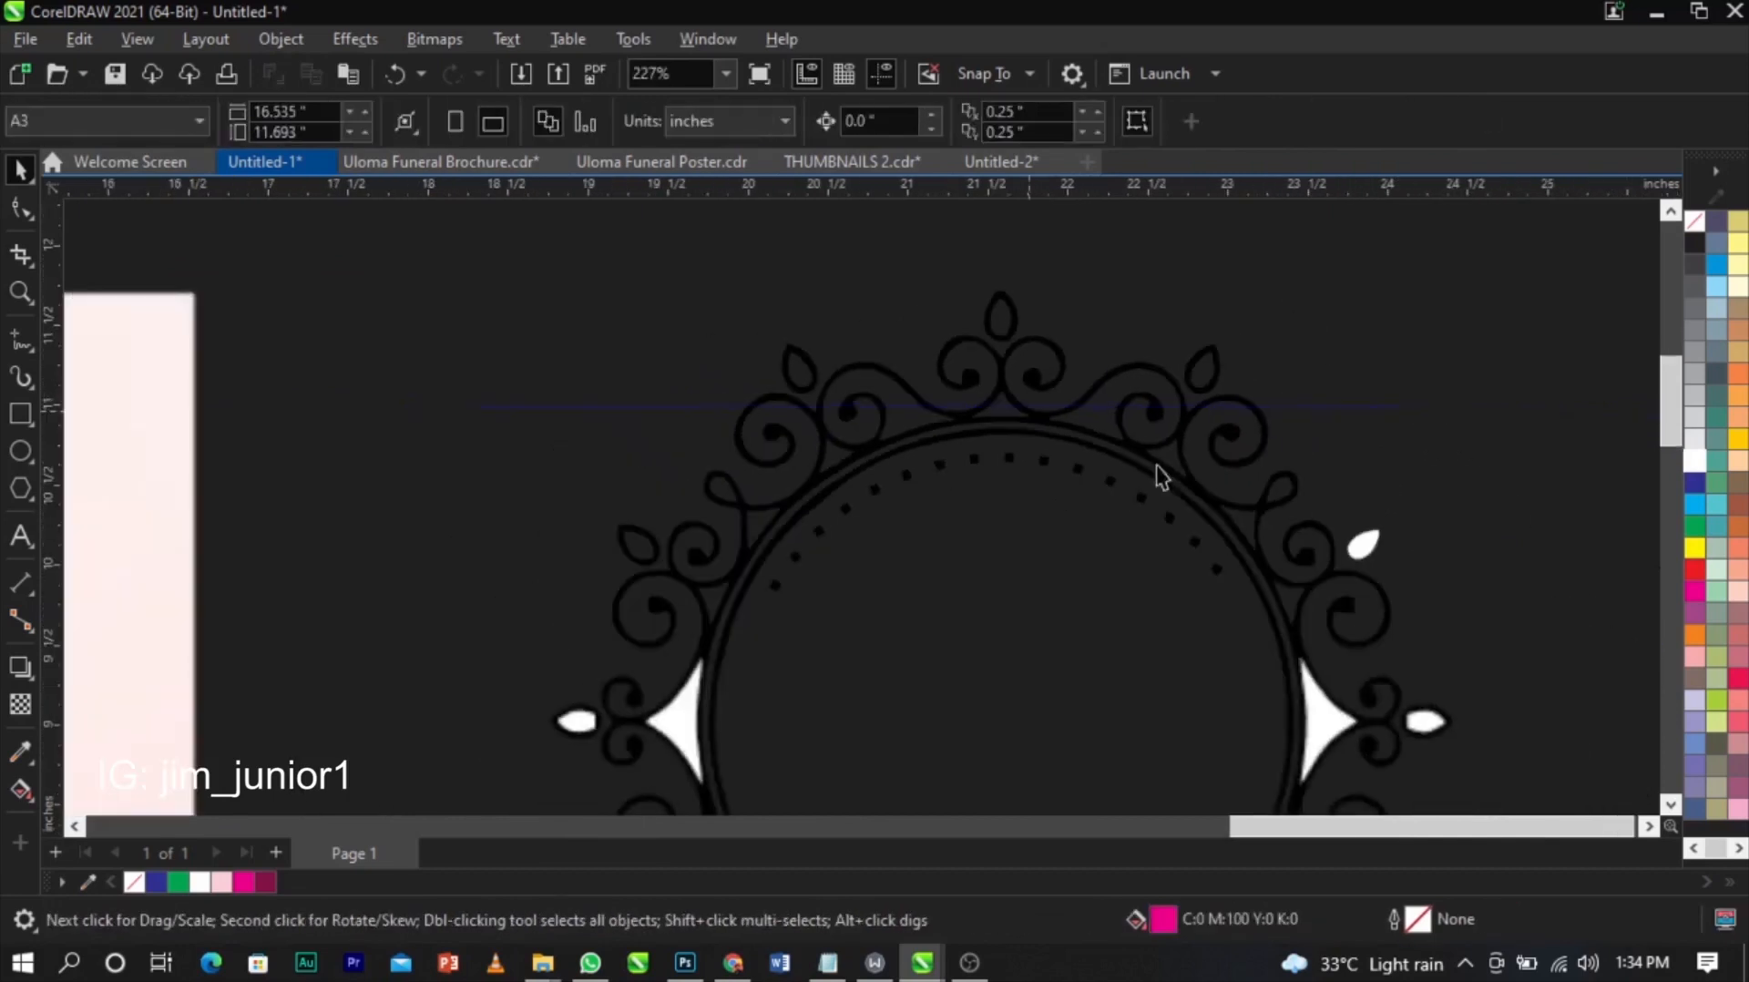
{"action": "key", "text": "ctrl+z"}
- Delete the white fills from the two right-hand leaves and from the pointed gap between the right scrolls and the ring
{"action": "scroll", "coordinate": [1421, 558], "scroll_direction": "up", "scroll_amount": 3}
{"action": "left_click", "coordinate": [1405, 553]}
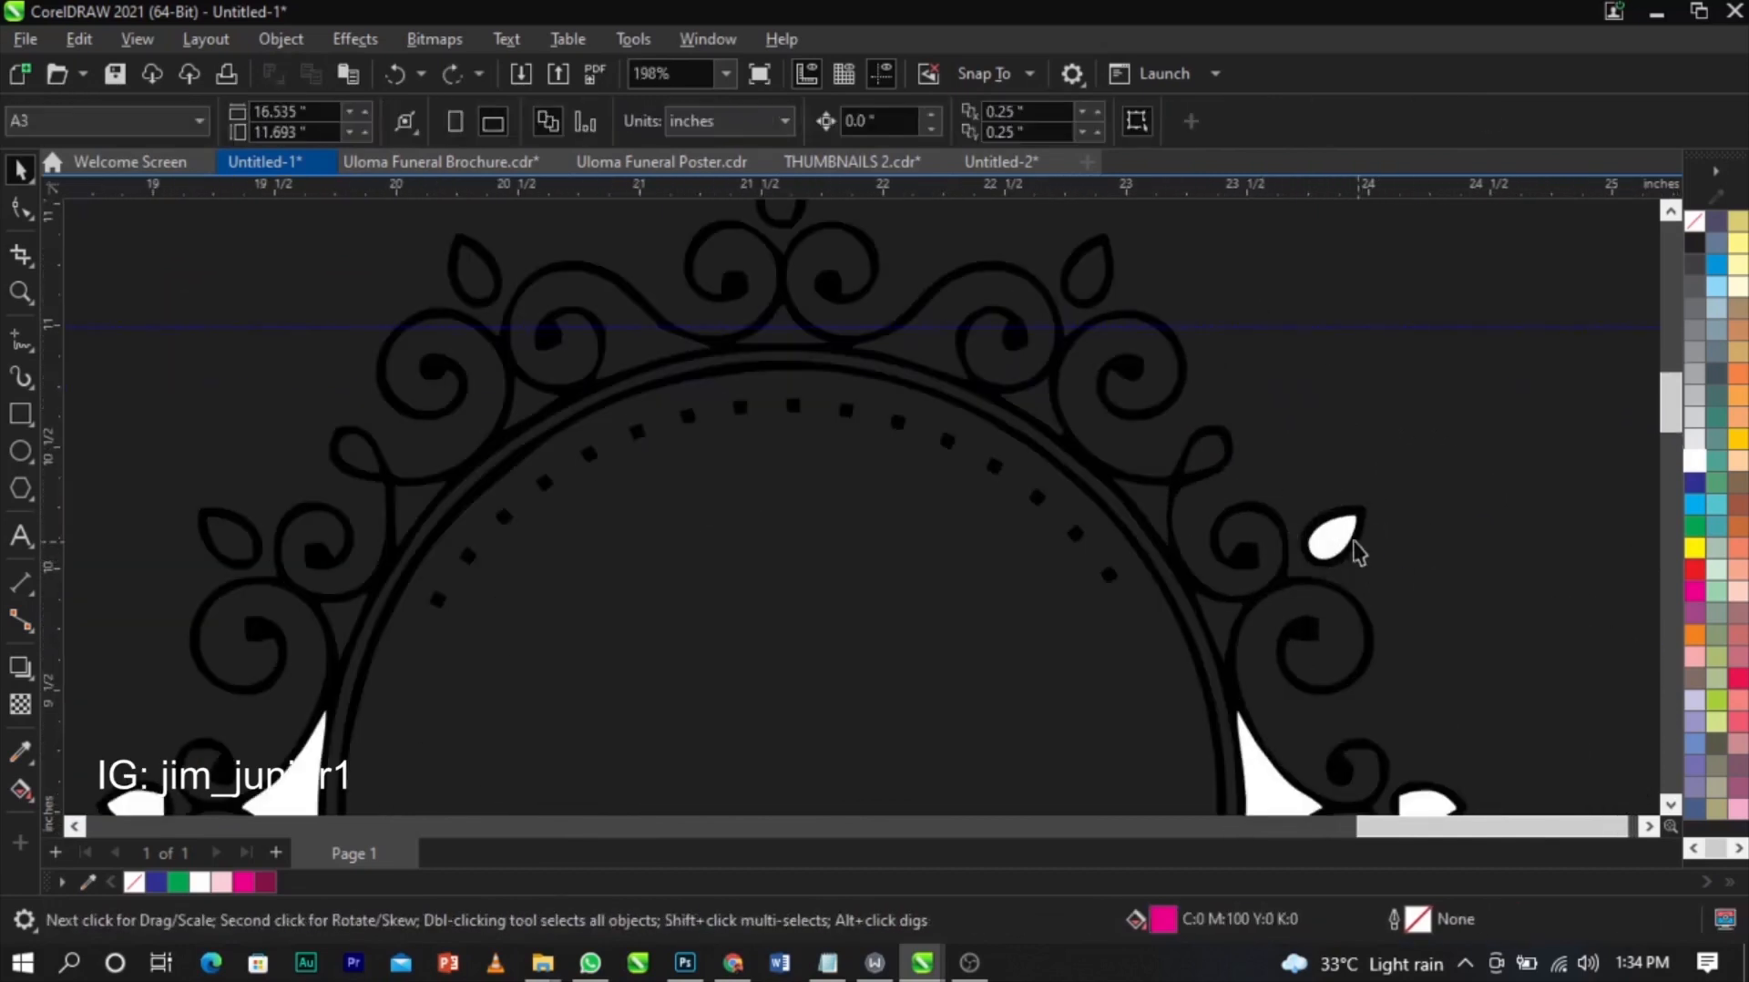
{"action": "left_click", "coordinate": [1337, 534]}
{"action": "key", "text": "Delete"}
{"action": "left_click", "coordinate": [1264, 769]}
{"action": "key", "text": "Delete"}
{"action": "left_click", "coordinate": [1426, 807]}
{"action": "key", "text": "Delete"}
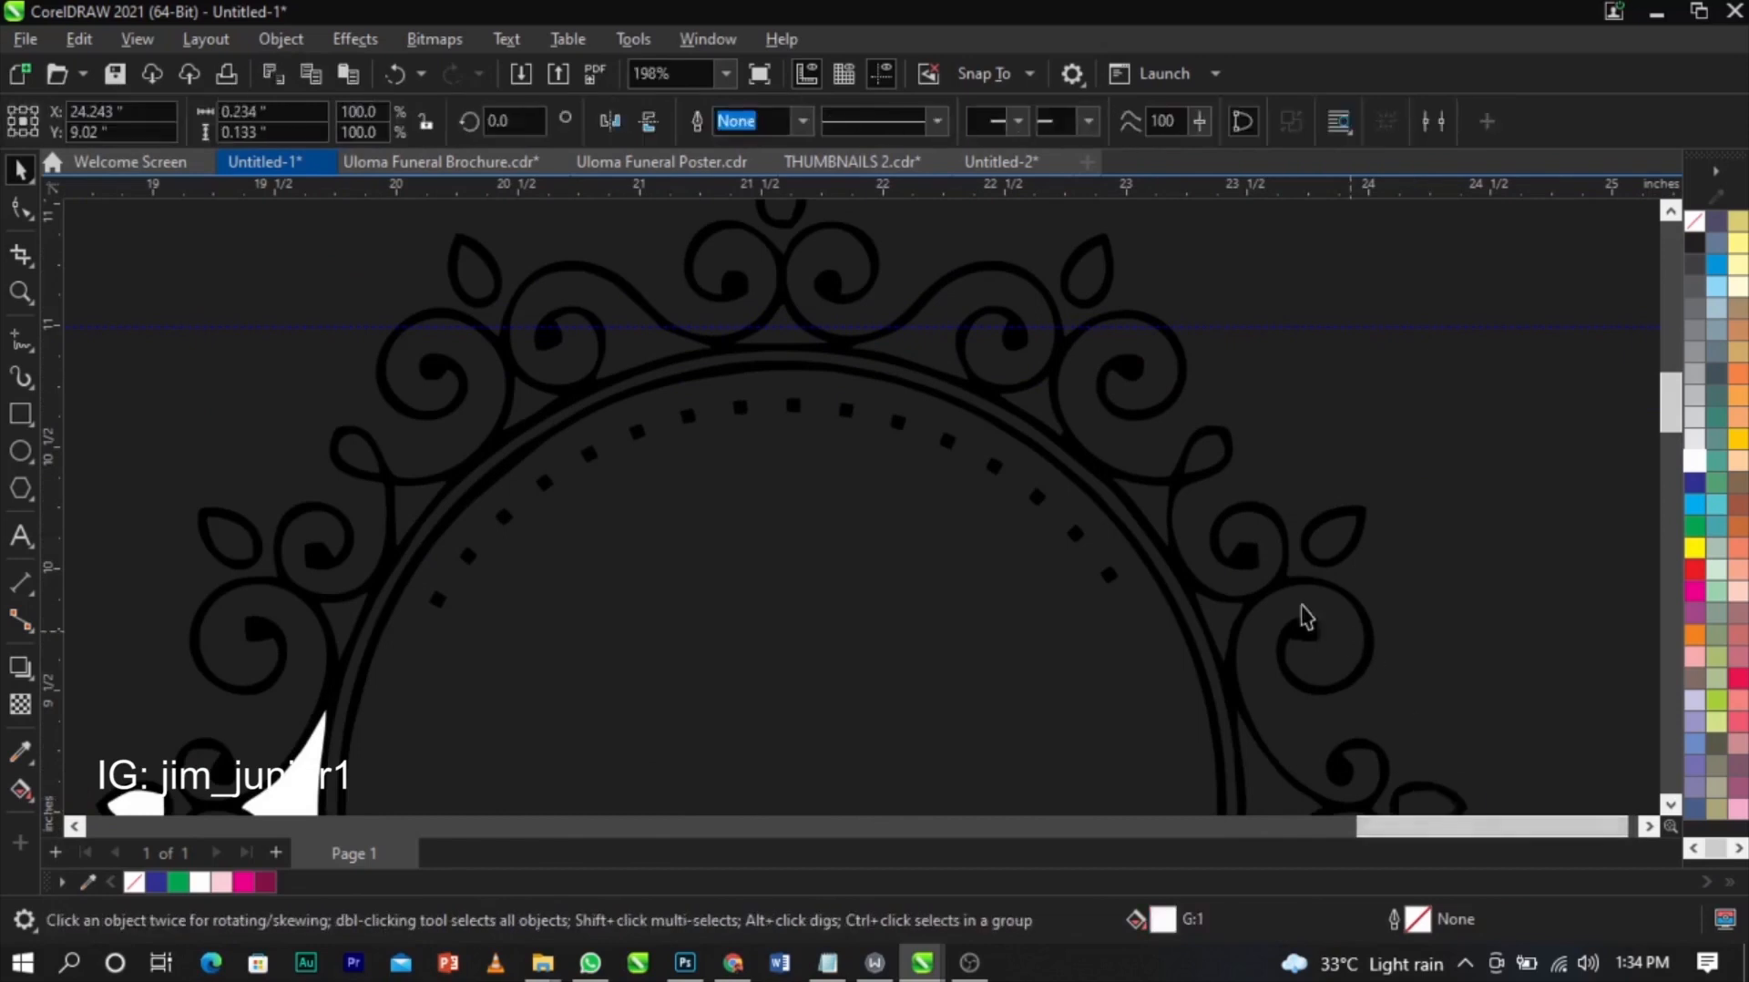
- Delete the white fills from the ornament's left-hand leaf and the pointed gap beside the ring
{"action": "scroll", "coordinate": [1311, 565], "scroll_direction": "down", "scroll_amount": 7}
{"action": "scroll", "coordinate": [873, 663], "scroll_direction": "up", "scroll_amount": 2}
{"action": "left_click", "coordinate": [872, 663]}
{"action": "key", "text": "Delete"}
{"action": "left_click", "coordinate": [771, 671]}
{"action": "key", "text": "Delete"}
- Delete the white fills from the leaves and scroll gaps on the ornament's lower-left side
{"action": "scroll", "coordinate": [811, 602], "scroll_direction": "down", "scroll_amount": 2}
{"action": "scroll", "coordinate": [835, 551], "scroll_direction": "down", "scroll_amount": 2}
{"action": "scroll", "coordinate": [843, 714], "scroll_direction": "up", "scroll_amount": 7}
{"action": "left_click", "coordinate": [845, 557]}
{"action": "key", "text": "Delete"}
{"action": "left_click", "coordinate": [779, 606]}
{"action": "key", "text": "Delete"}
{"action": "left_click", "coordinate": [862, 664]}
{"action": "key", "text": "Delete"}
{"action": "left_click", "coordinate": [901, 624]}
{"action": "key", "text": "Delete"}
- Delete the white fills from the leaf and gaps between the lower-left scrolls and the bottom of the ring
{"action": "left_click", "coordinate": [991, 742]}
{"action": "key", "text": "Delete"}
{"action": "left_click", "coordinate": [967, 708]}
{"action": "key", "text": "Delete"}
{"action": "left_click", "coordinate": [938, 780]}
{"action": "key", "text": "Delete"}
- Delete the remaining white fills along the ornament's lower-right side and inside its bottommost leaf
{"action": "left_click", "coordinate": [1150, 745]}
{"action": "key", "text": "Delete"}
{"action": "left_click", "coordinate": [1219, 743]}
{"action": "key", "text": "Delete"}
{"action": "left_click", "coordinate": [1308, 701]}
{"action": "key", "text": "Delete"}
{"action": "left_click", "coordinate": [1494, 614]}
{"action": "key", "text": "Delete"}
{"action": "scroll", "coordinate": [1074, 567], "scroll_direction": "down", "scroll_amount": 4}
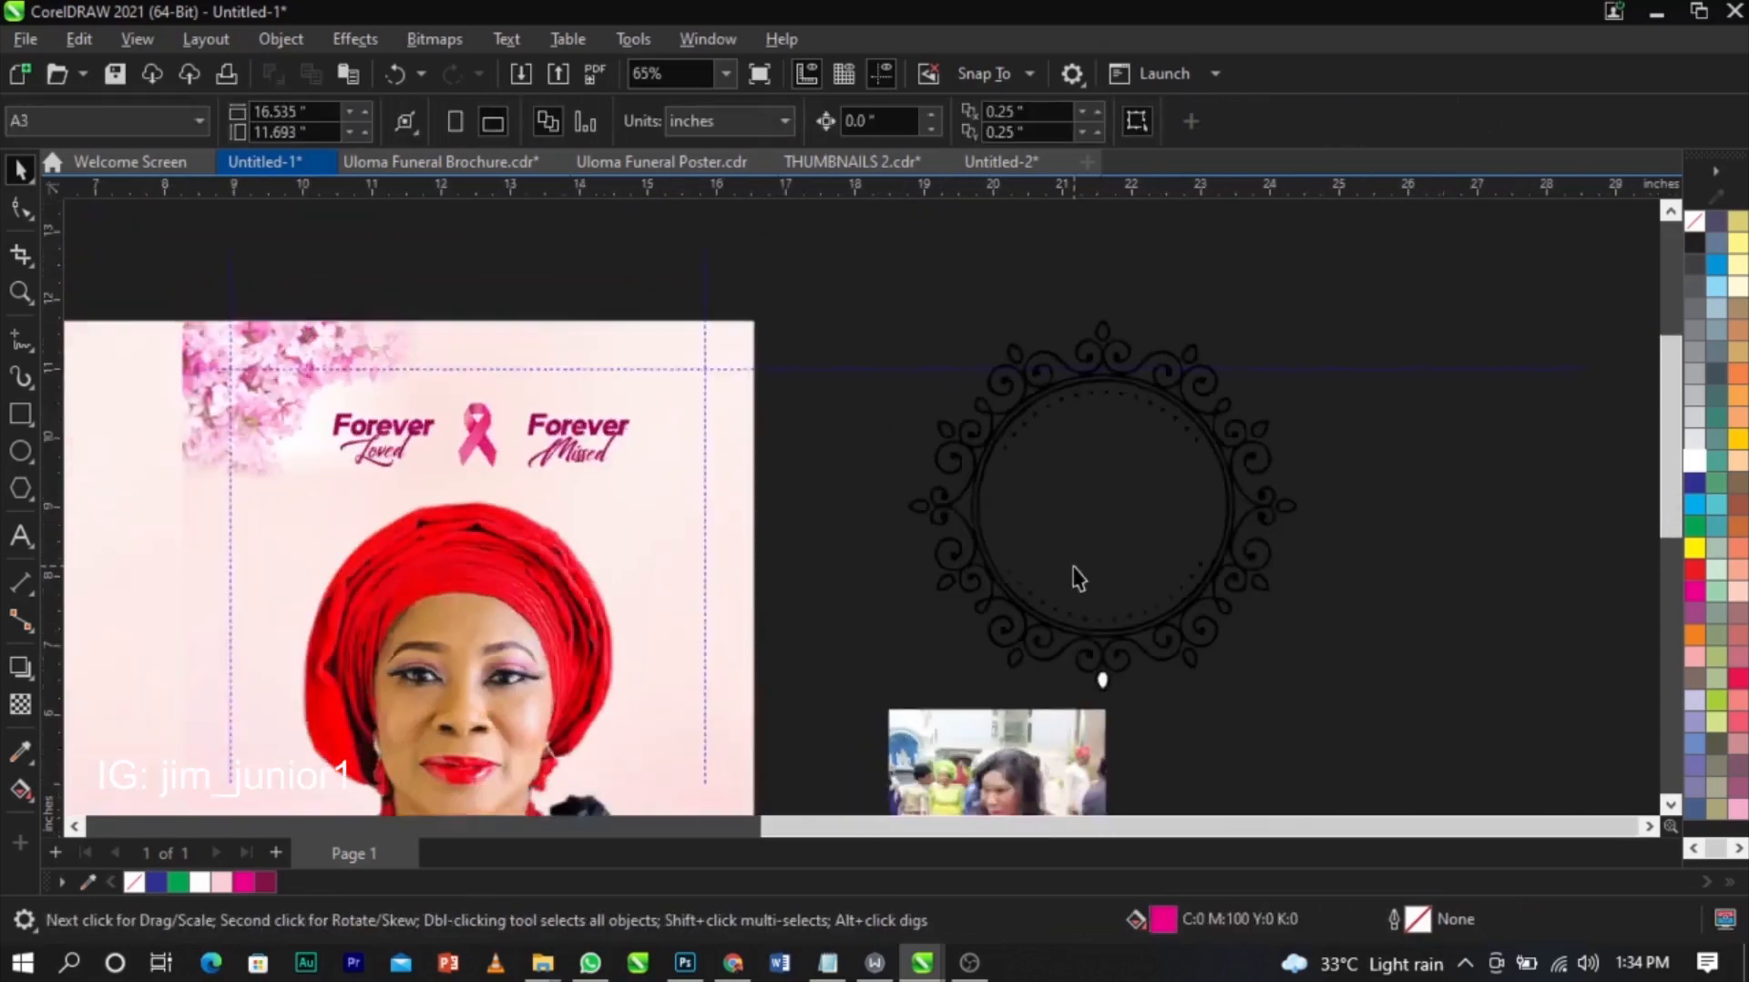
{"action": "left_click_drag", "start_coordinate": [1293, 388], "coordinate": [959, 620]}
{"action": "scroll", "coordinate": [1124, 680], "scroll_direction": "up", "scroll_amount": 4}
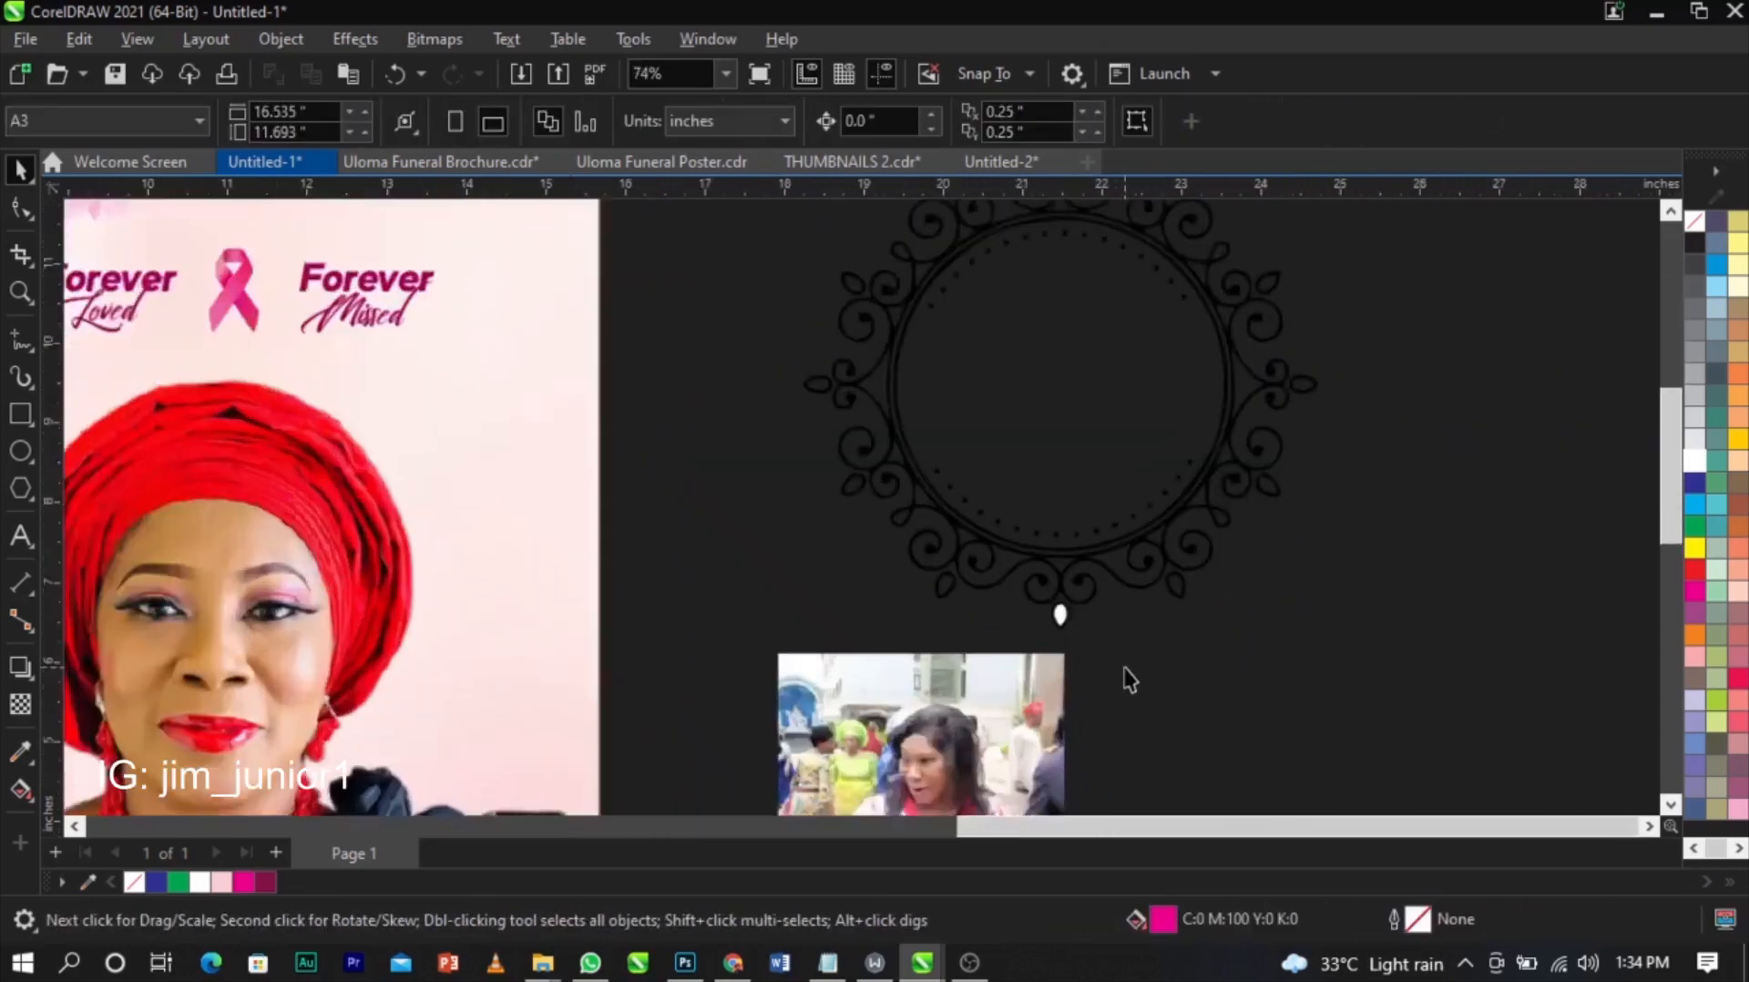
{"action": "scroll", "coordinate": [1065, 599], "scroll_direction": "down", "scroll_amount": 5}
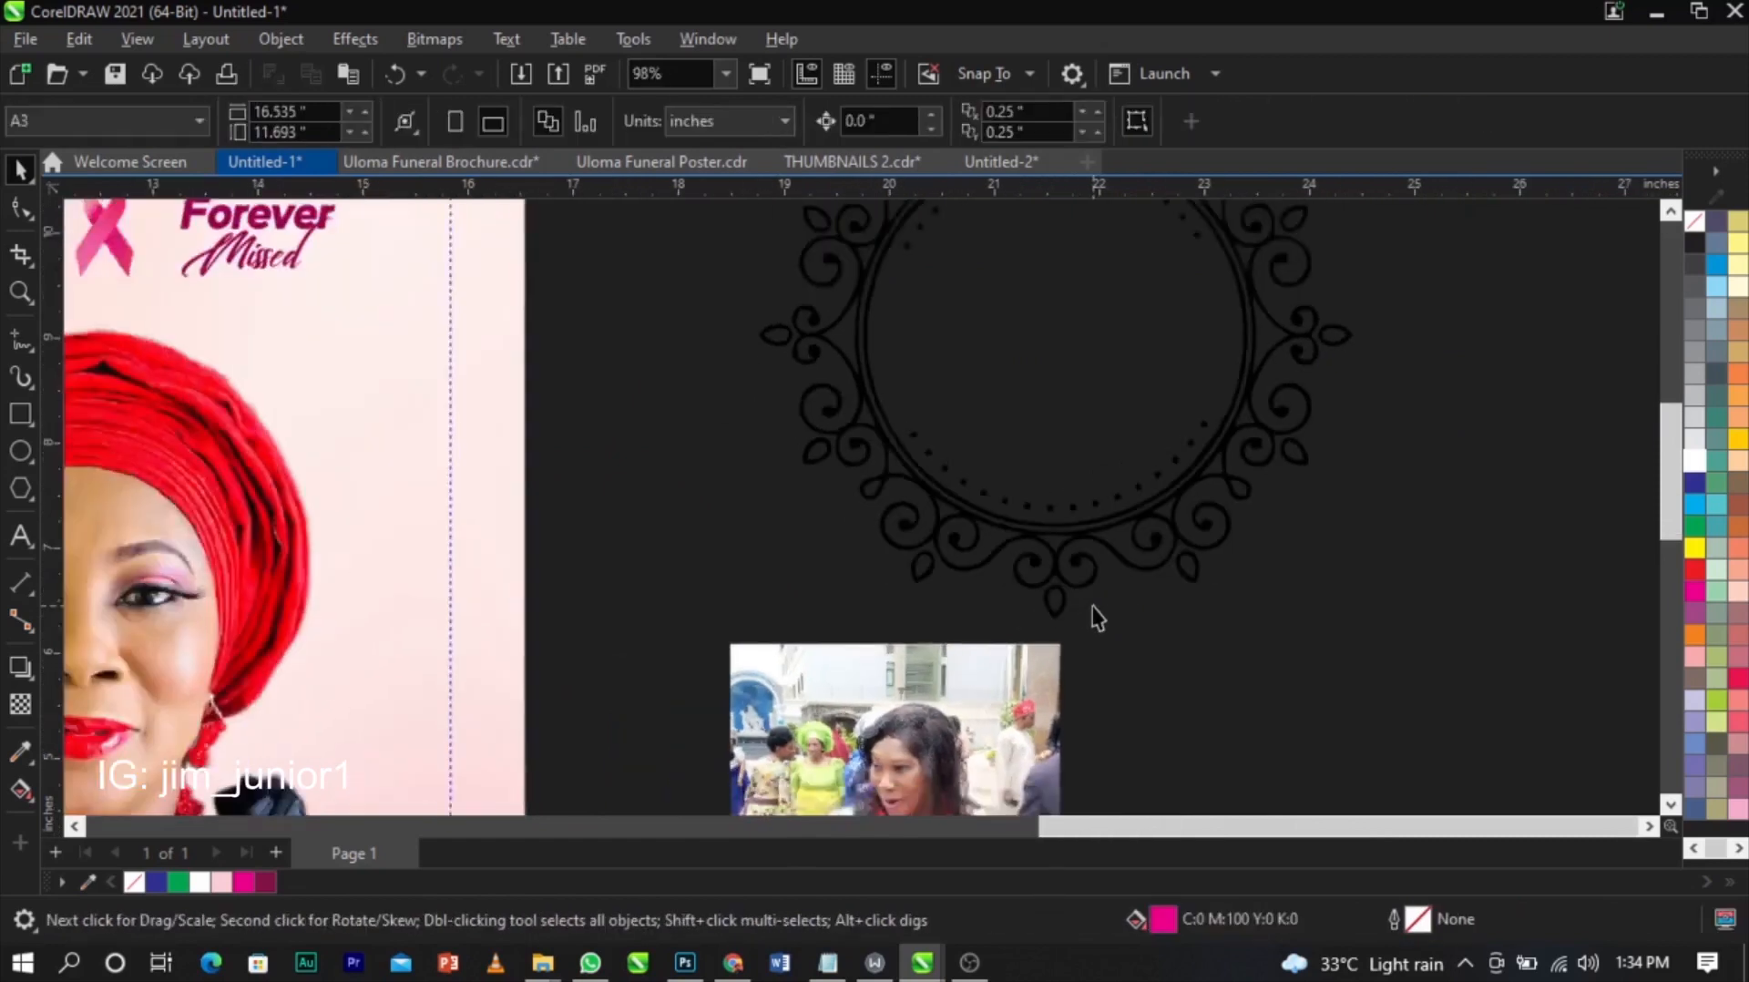
- Group all the ornament's pieces and move the group onto the brochure's left panel
{"action": "left_click_drag", "start_coordinate": [1244, 679], "coordinate": [922, 355]}
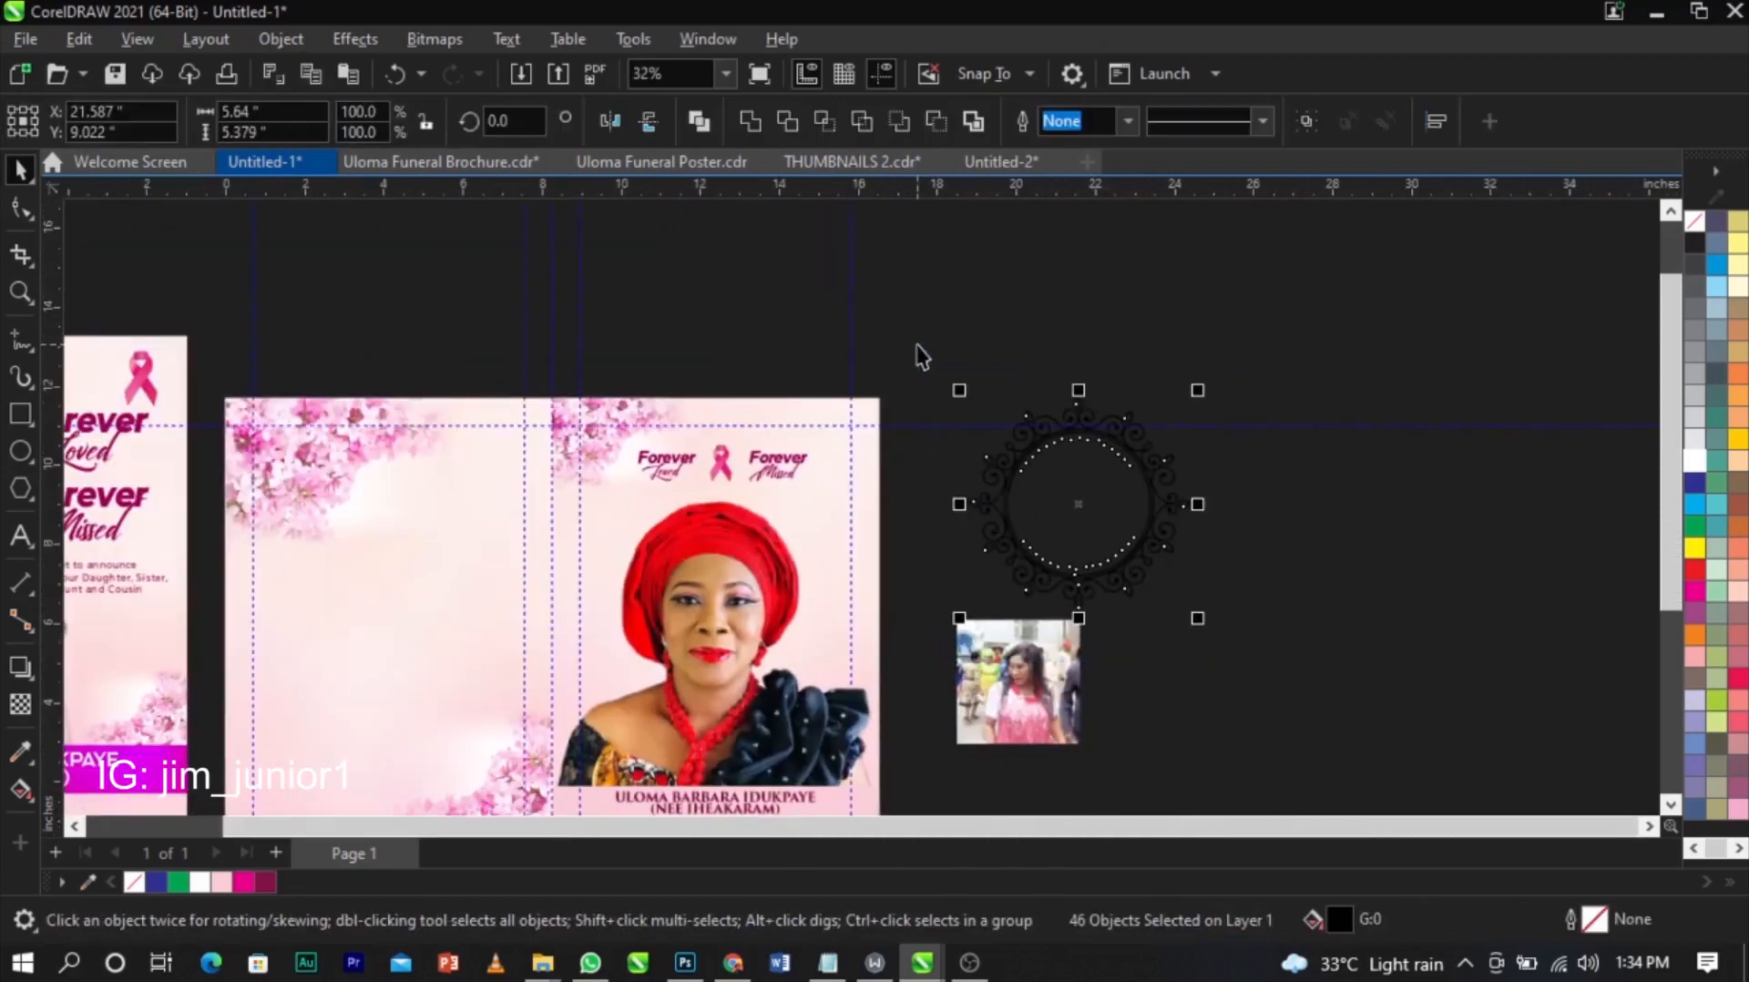
{"action": "key", "text": "ctrl+g"}
{"action": "left_click_drag", "start_coordinate": [1077, 492], "coordinate": [410, 665]}
{"action": "scroll", "coordinate": [888, 566], "scroll_direction": "down", "scroll_amount": 1}
- Shrink the ornament to 78% about its centre and move it up by about 0.9 inch
{"action": "key", "text": "z"}
{"action": "left_click_drag", "start_coordinate": [378, 480], "coordinate": [730, 728]}
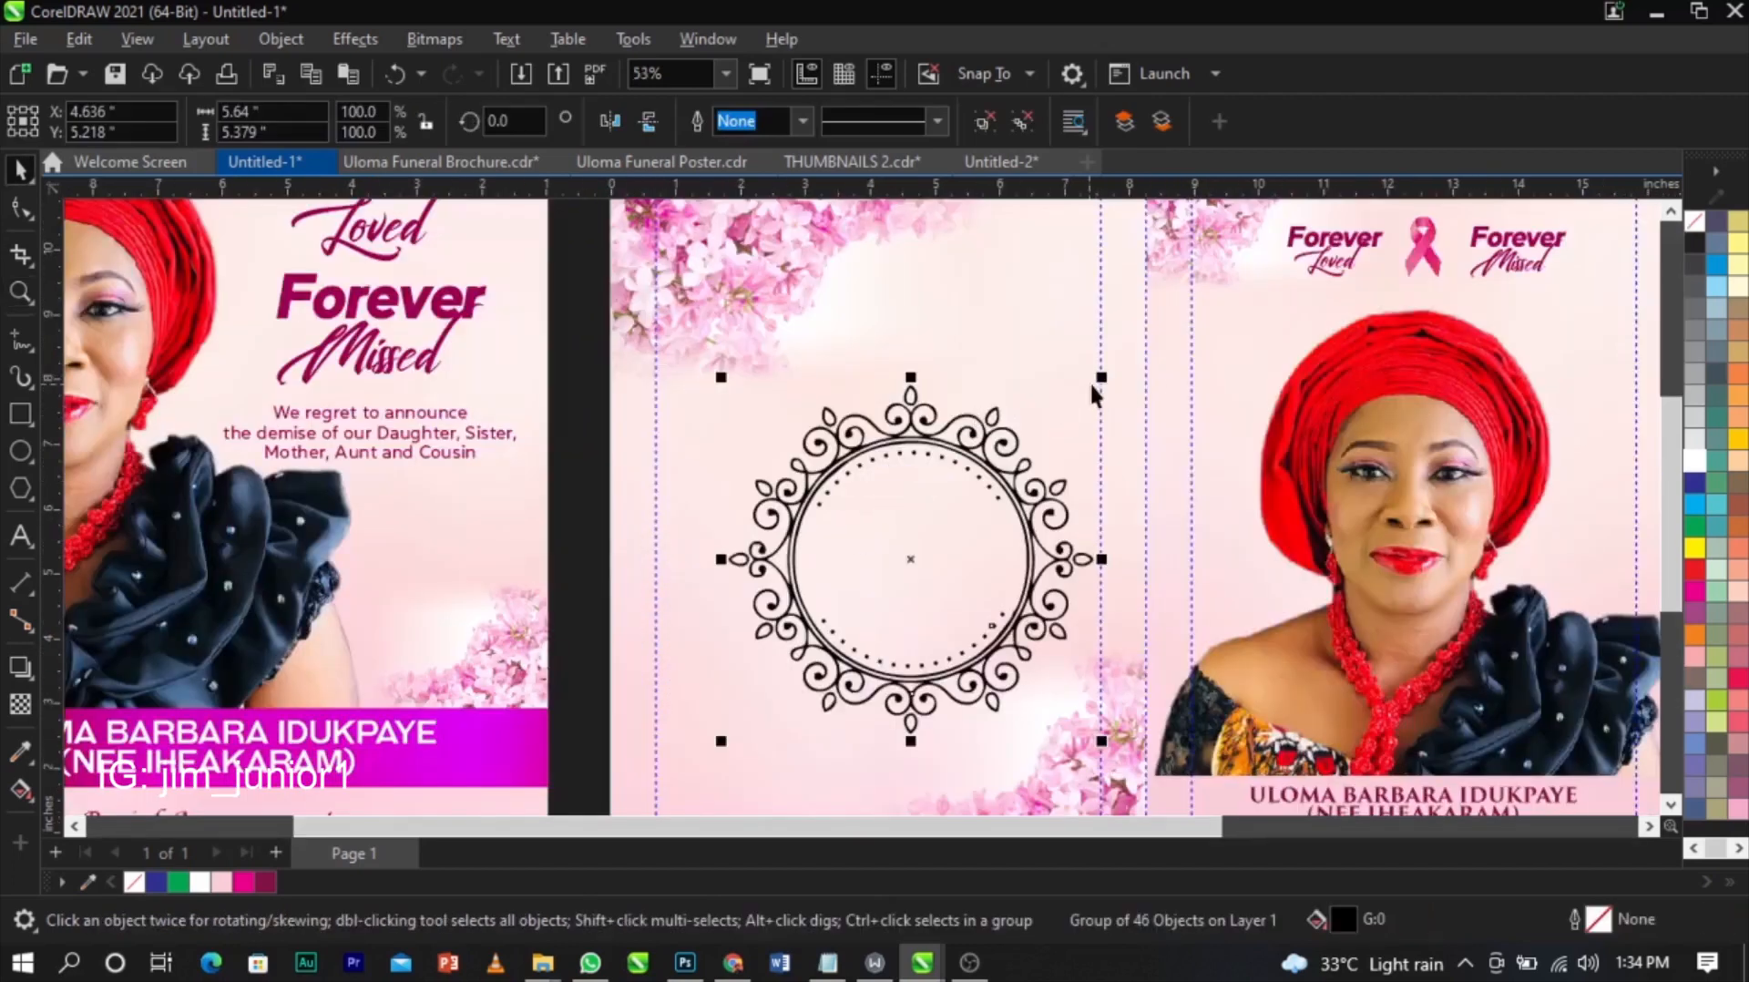
{"action": "left_click_drag", "start_coordinate": [1102, 377], "coordinate": [1064, 419]}
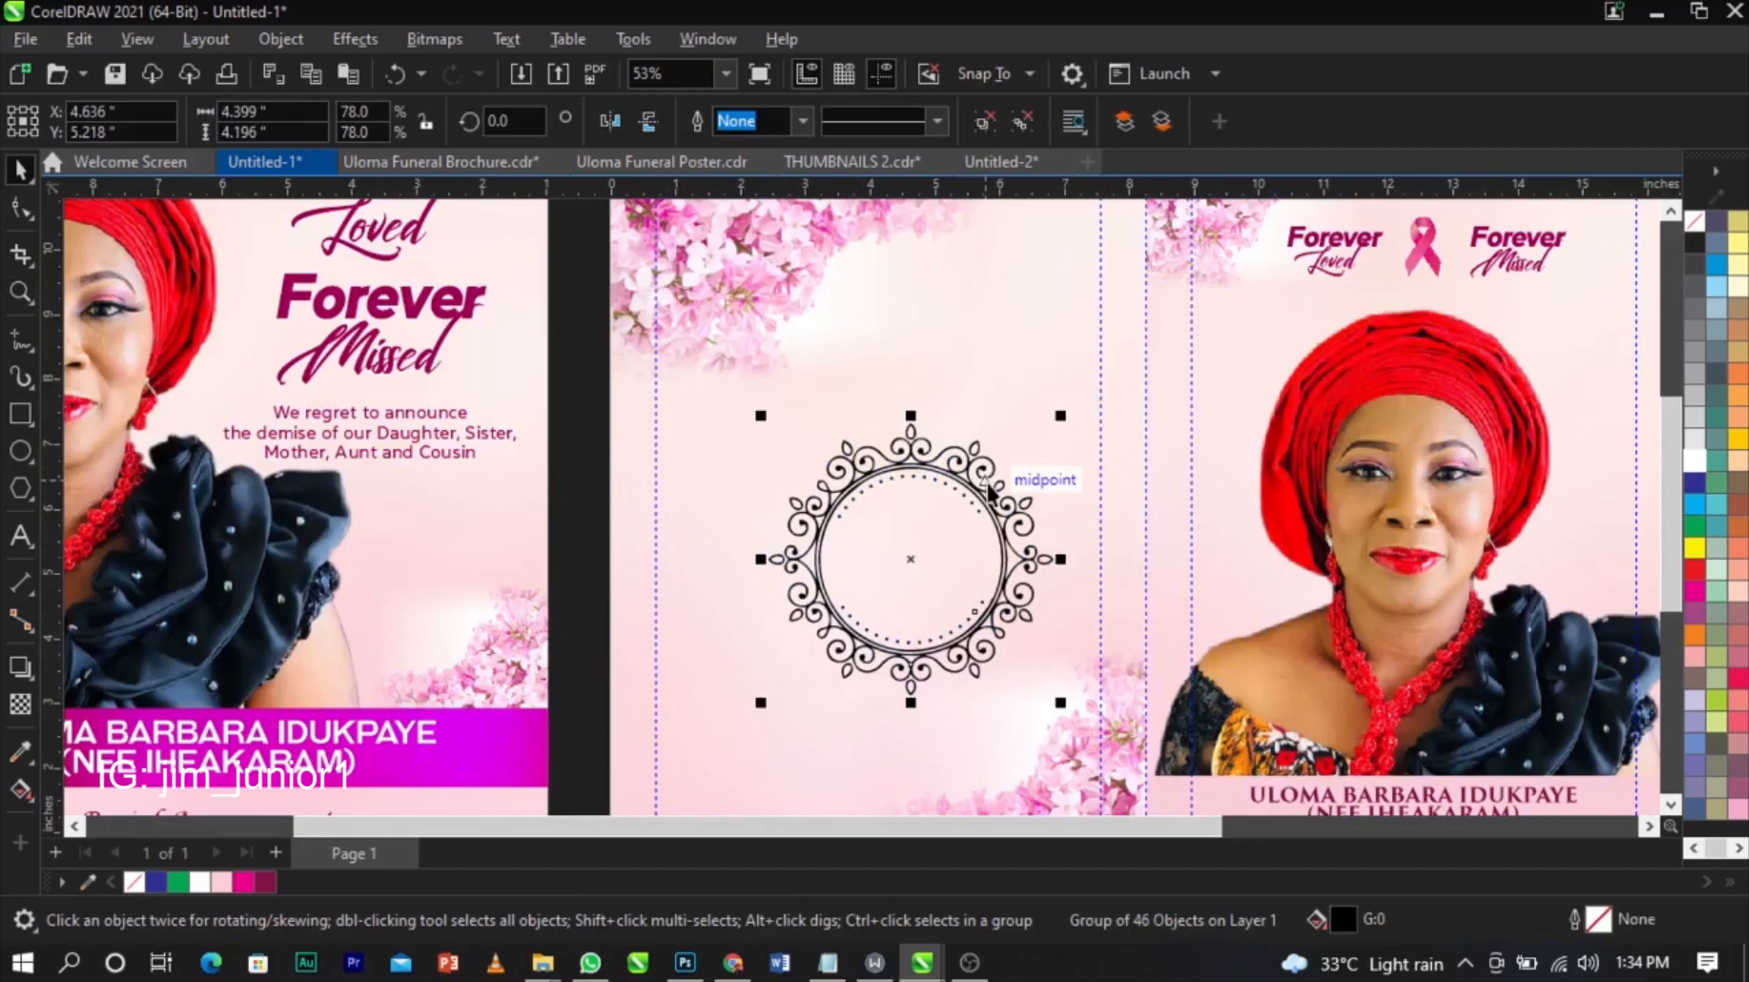
{"action": "left_click_drag", "start_coordinate": [988, 492], "coordinate": [988, 436]}
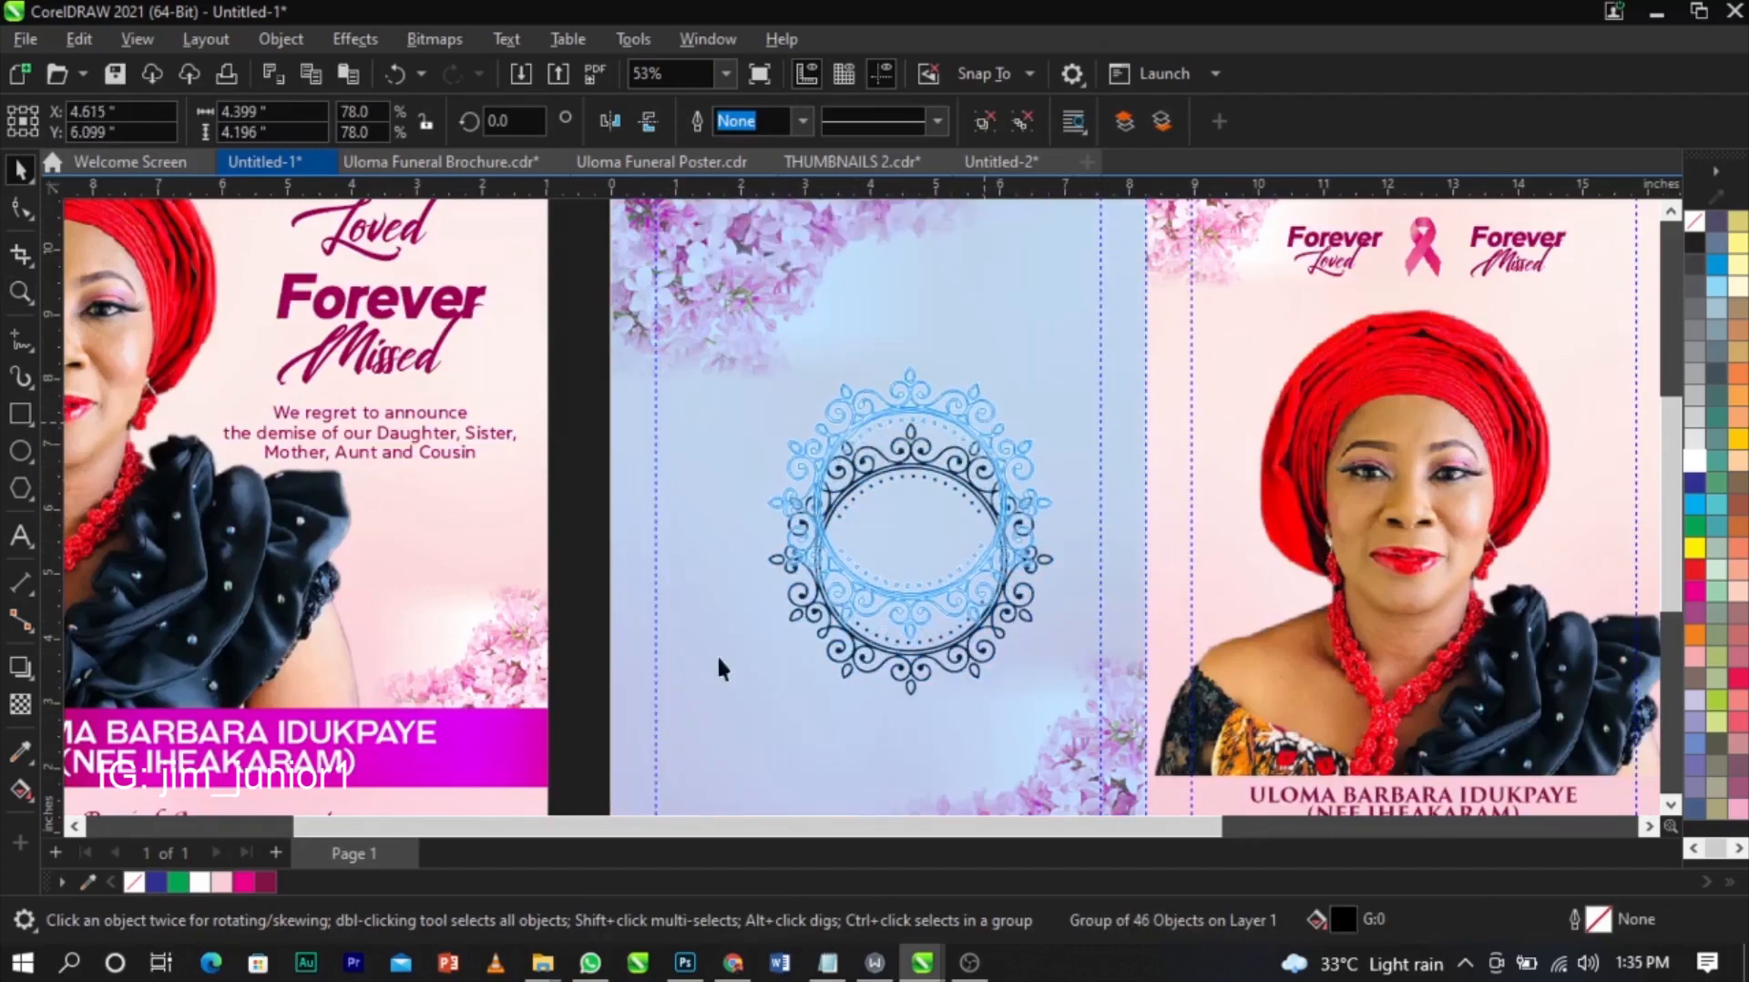
- Fill the ornament with maroon (C34 M100 Y49 K31) and centre it horizontally on the left panel
{"action": "left_click", "coordinate": [271, 874]}
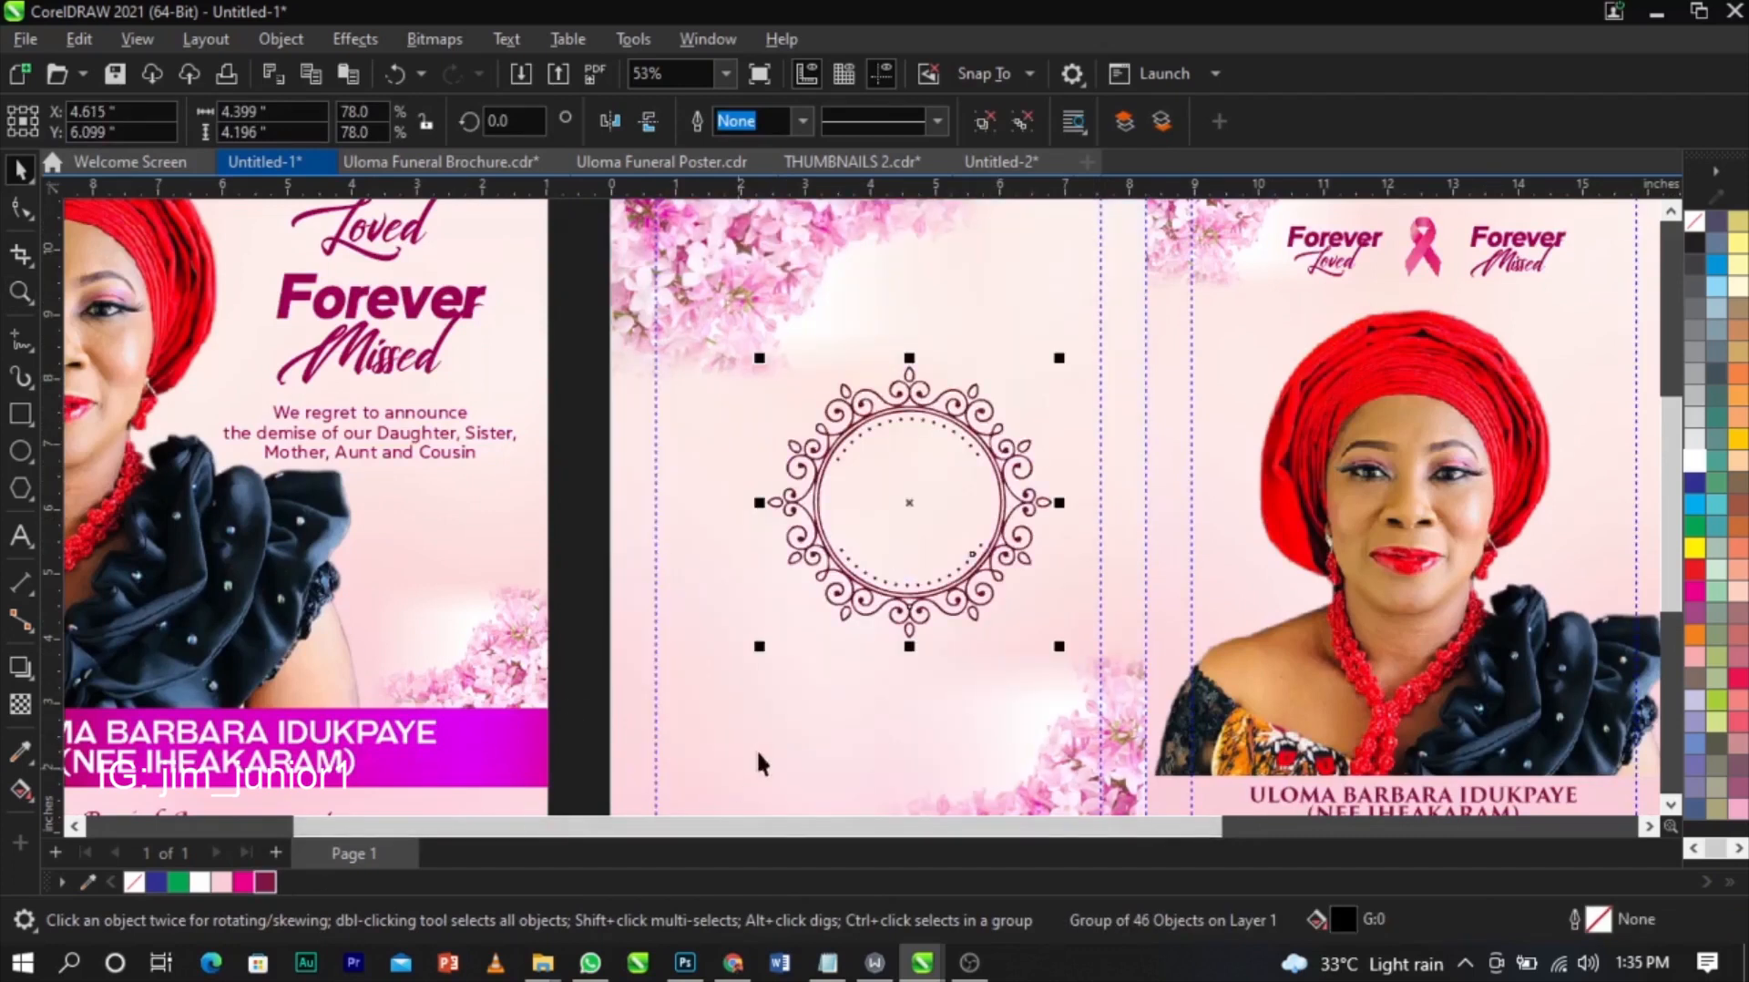
{"action": "left_click", "coordinate": [774, 738], "text": "shift"}
{"action": "key", "text": "c"}
{"action": "left_click", "coordinate": [645, 507]}
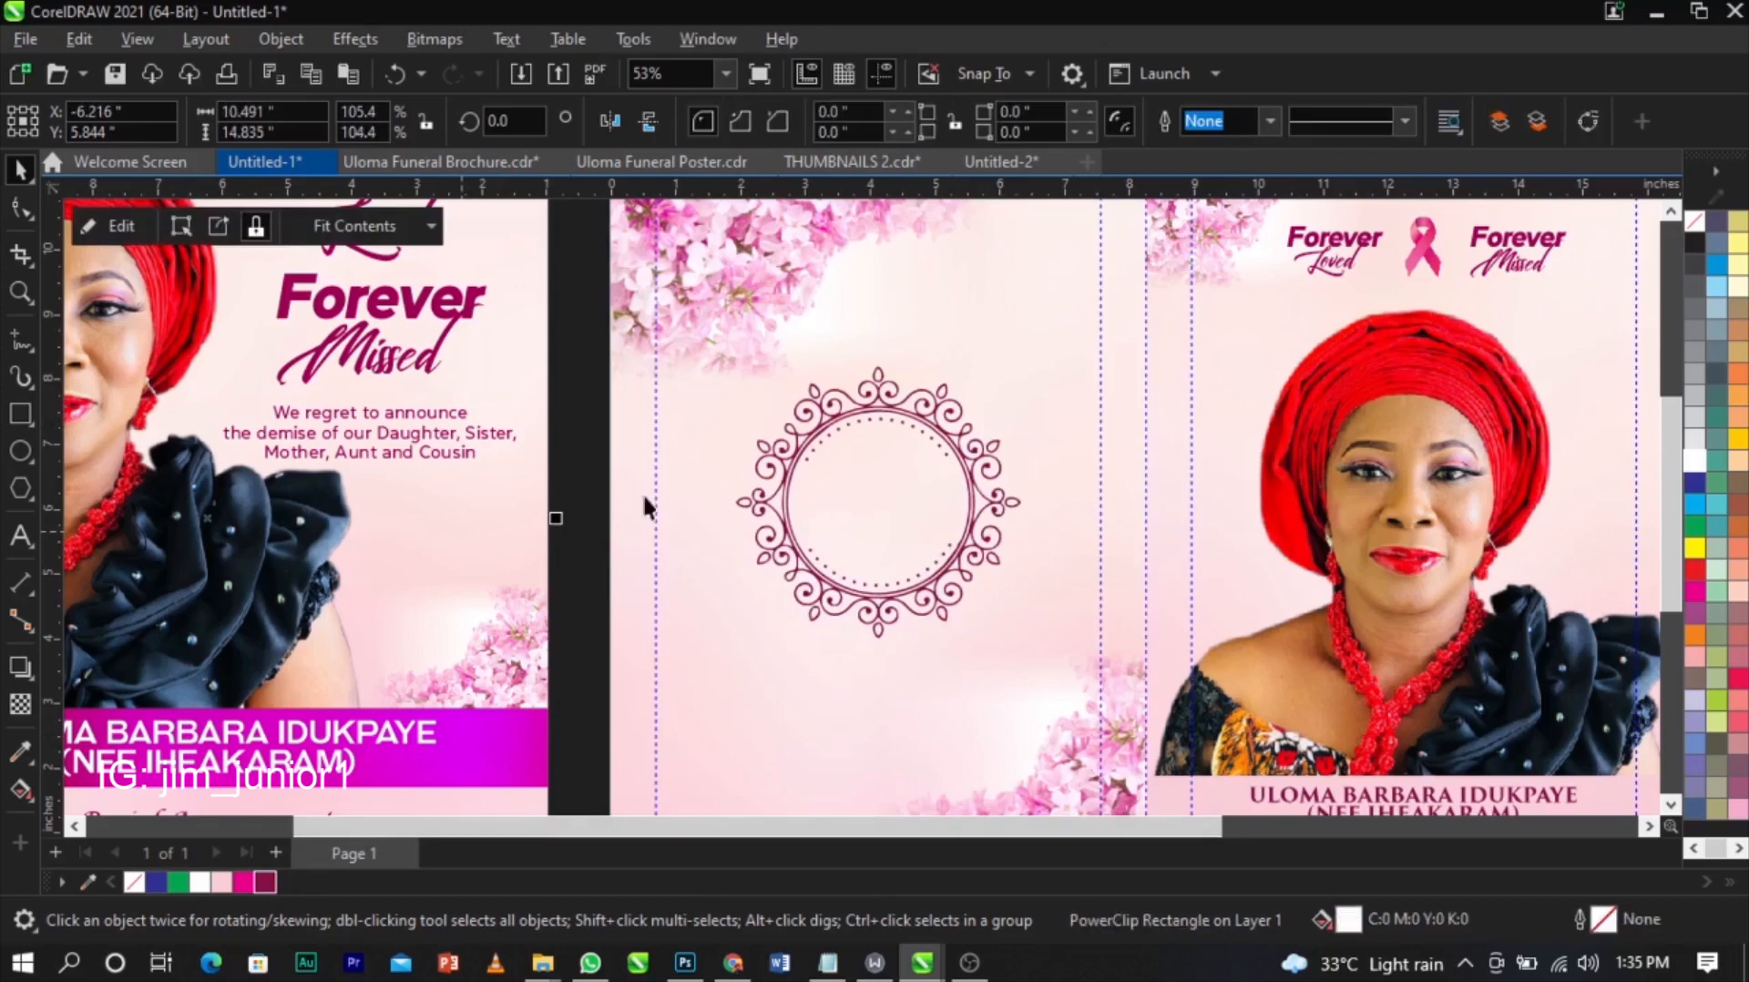
- Shrink the ornament about its centre to about 4.09 × 3.90 inches
{"action": "left_click", "coordinate": [986, 483]}
{"action": "left_click_drag", "start_coordinate": [1031, 654], "coordinate": [1020, 641]}
{"action": "scroll", "coordinate": [840, 521], "scroll_direction": "up", "scroll_amount": 2}
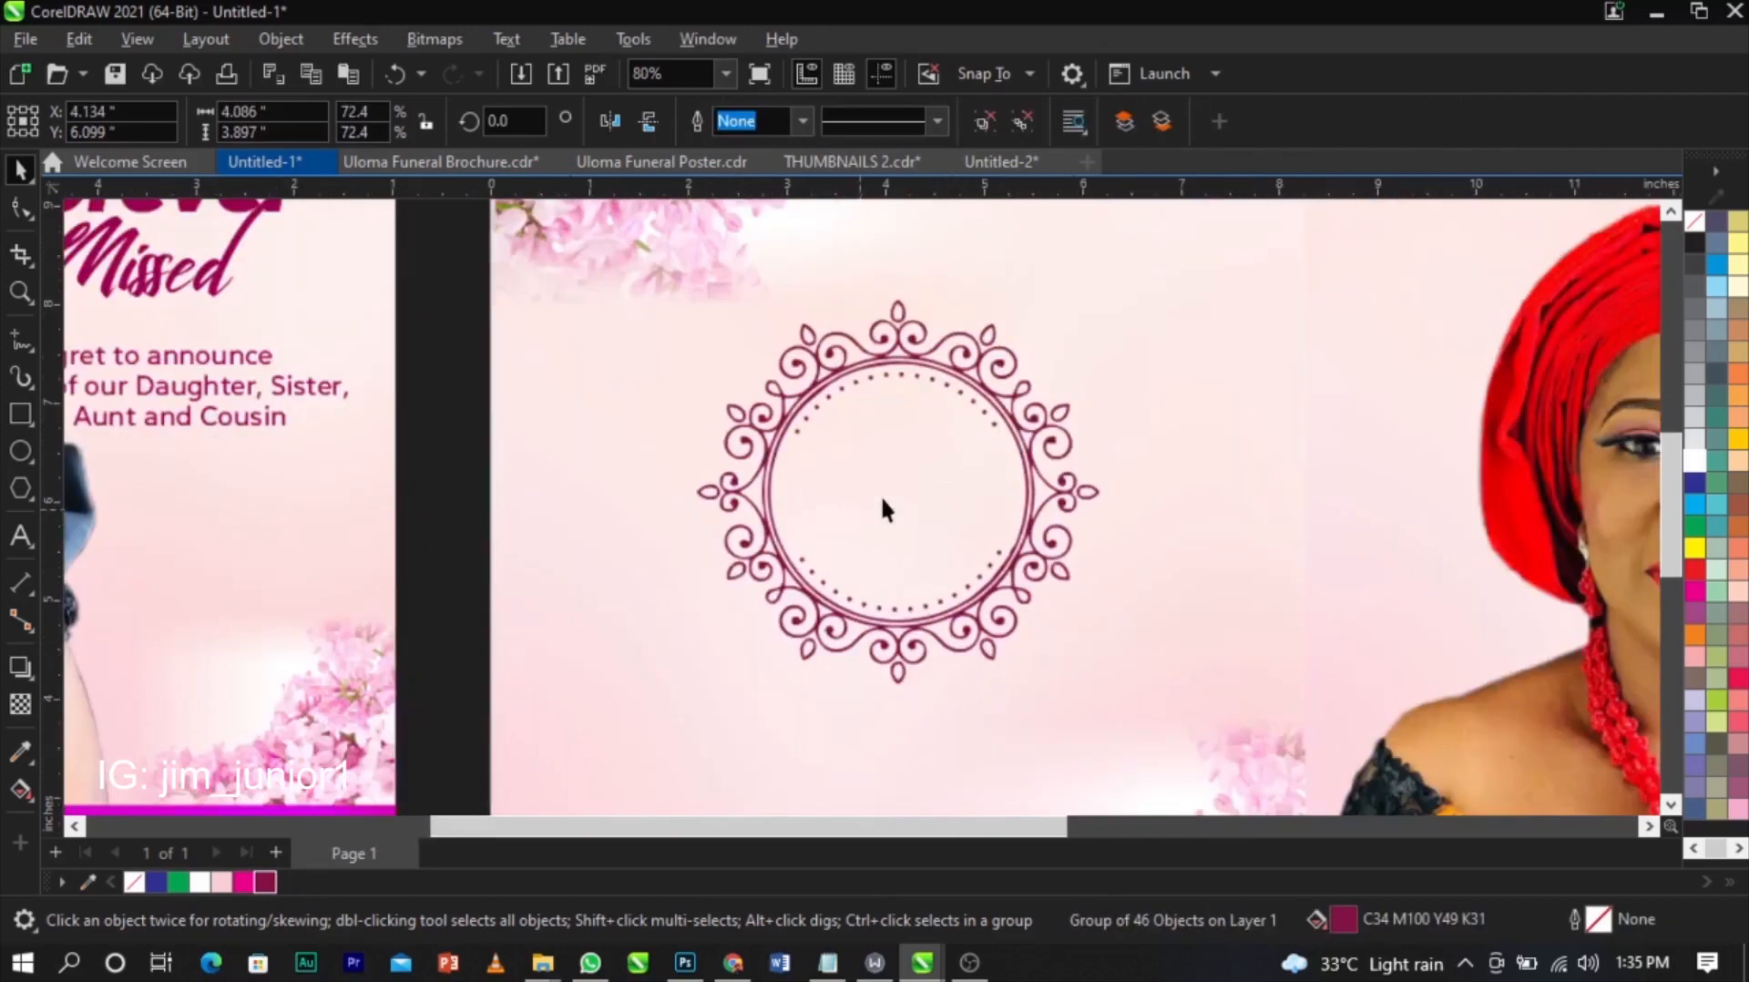
- Draw a maroon-filled circle about 2.66 inches across over the ring and centre it on the ornament both ways
{"action": "left_click", "coordinate": [20, 450]}
{"action": "left_click_drag", "start_coordinate": [756, 362], "coordinate": [1014, 584]}
{"action": "key", "text": "space"}
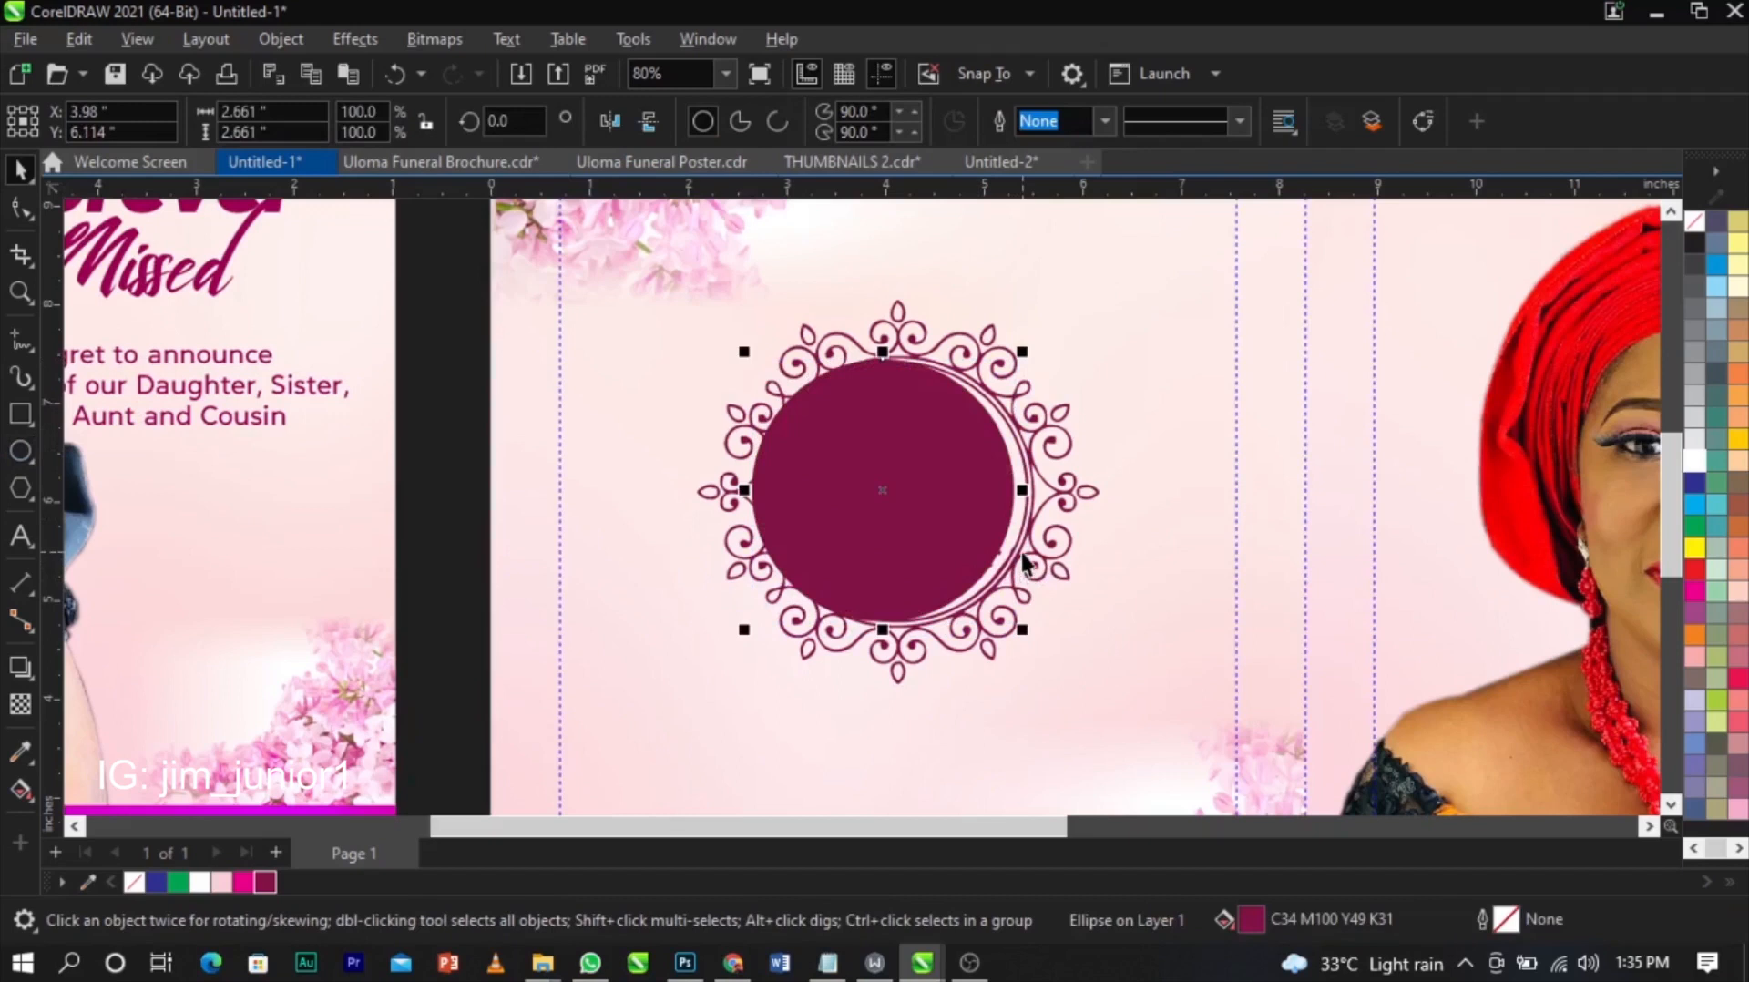
{"action": "left_click", "coordinate": [1022, 553], "text": "shift"}
{"action": "key", "text": "c"}
{"action": "key", "text": "e"}
{"action": "left_click", "coordinate": [1090, 548]}
- Move the pix.jpg photo beside the circular ornament and PowerClip it inside the maroon circle
{"action": "scroll", "coordinate": [750, 495], "scroll_direction": "down", "scroll_amount": 2}
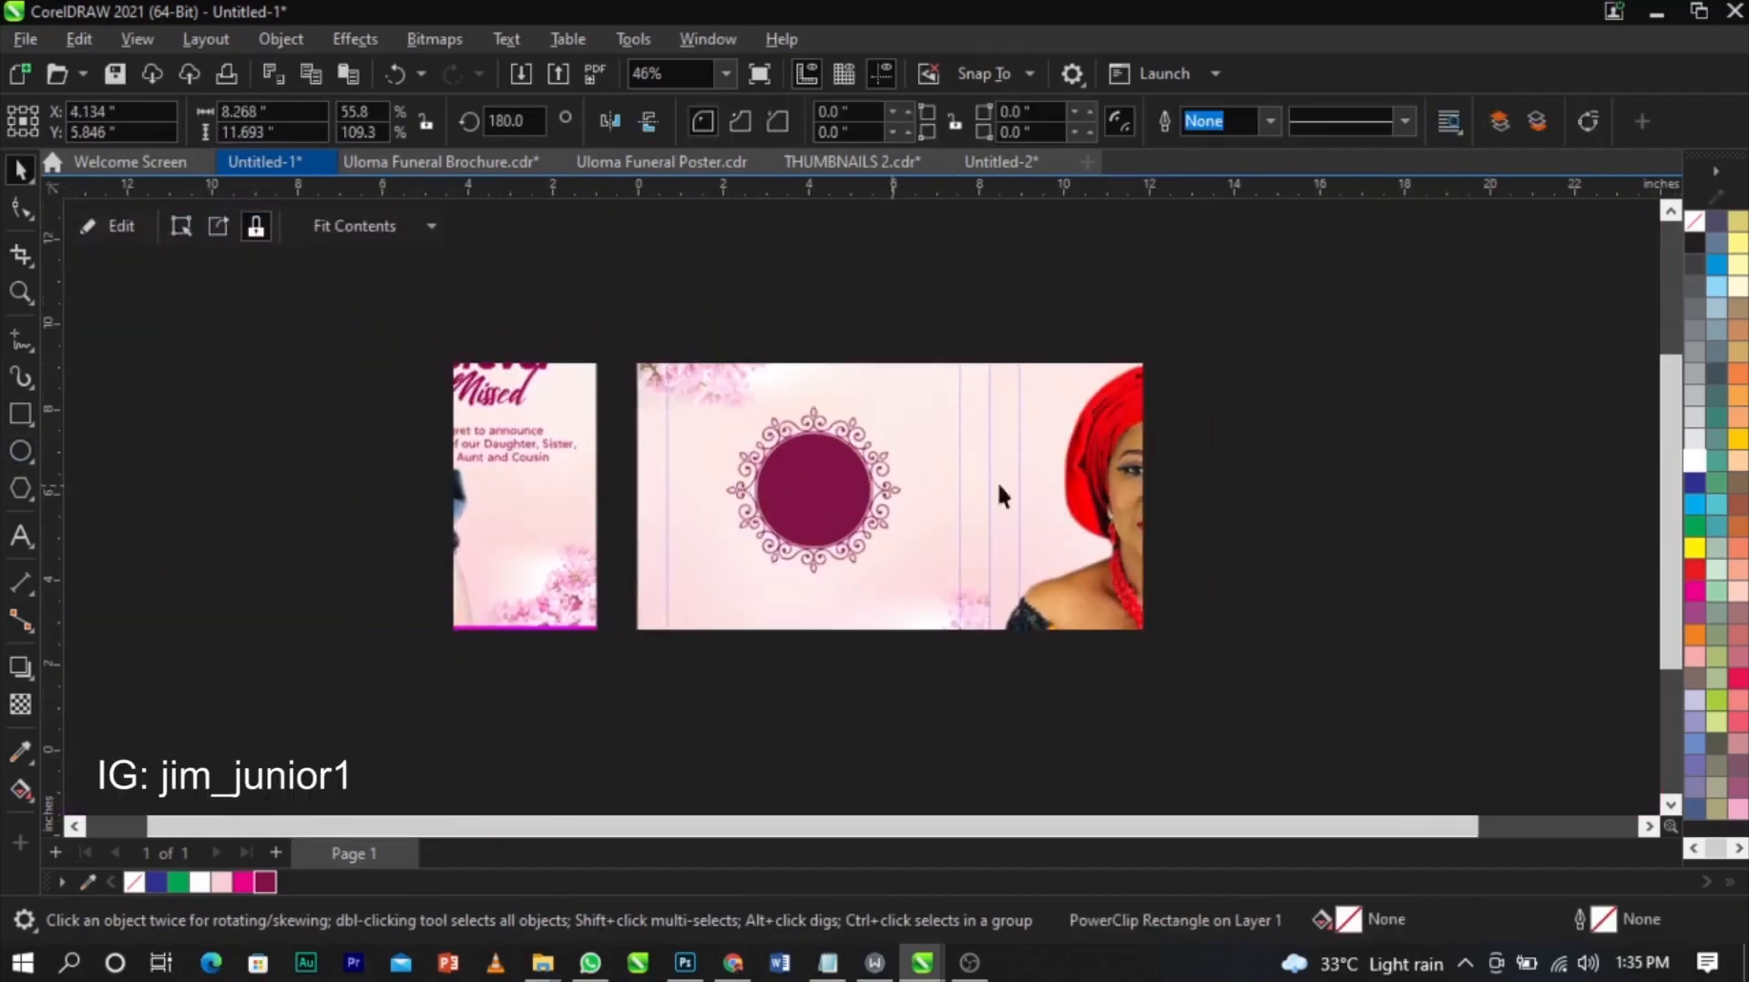
{"action": "left_click_drag", "start_coordinate": [1493, 557], "coordinate": [920, 515]}
{"action": "left_click", "coordinate": [1505, 565]}
{"action": "left_click_drag", "start_coordinate": [1506, 566], "coordinate": [943, 506]}
{"action": "key", "text": "z"}
{"action": "left_click_drag", "start_coordinate": [610, 366], "coordinate": [1034, 611]}
{"action": "right_click", "coordinate": [1122, 572]}
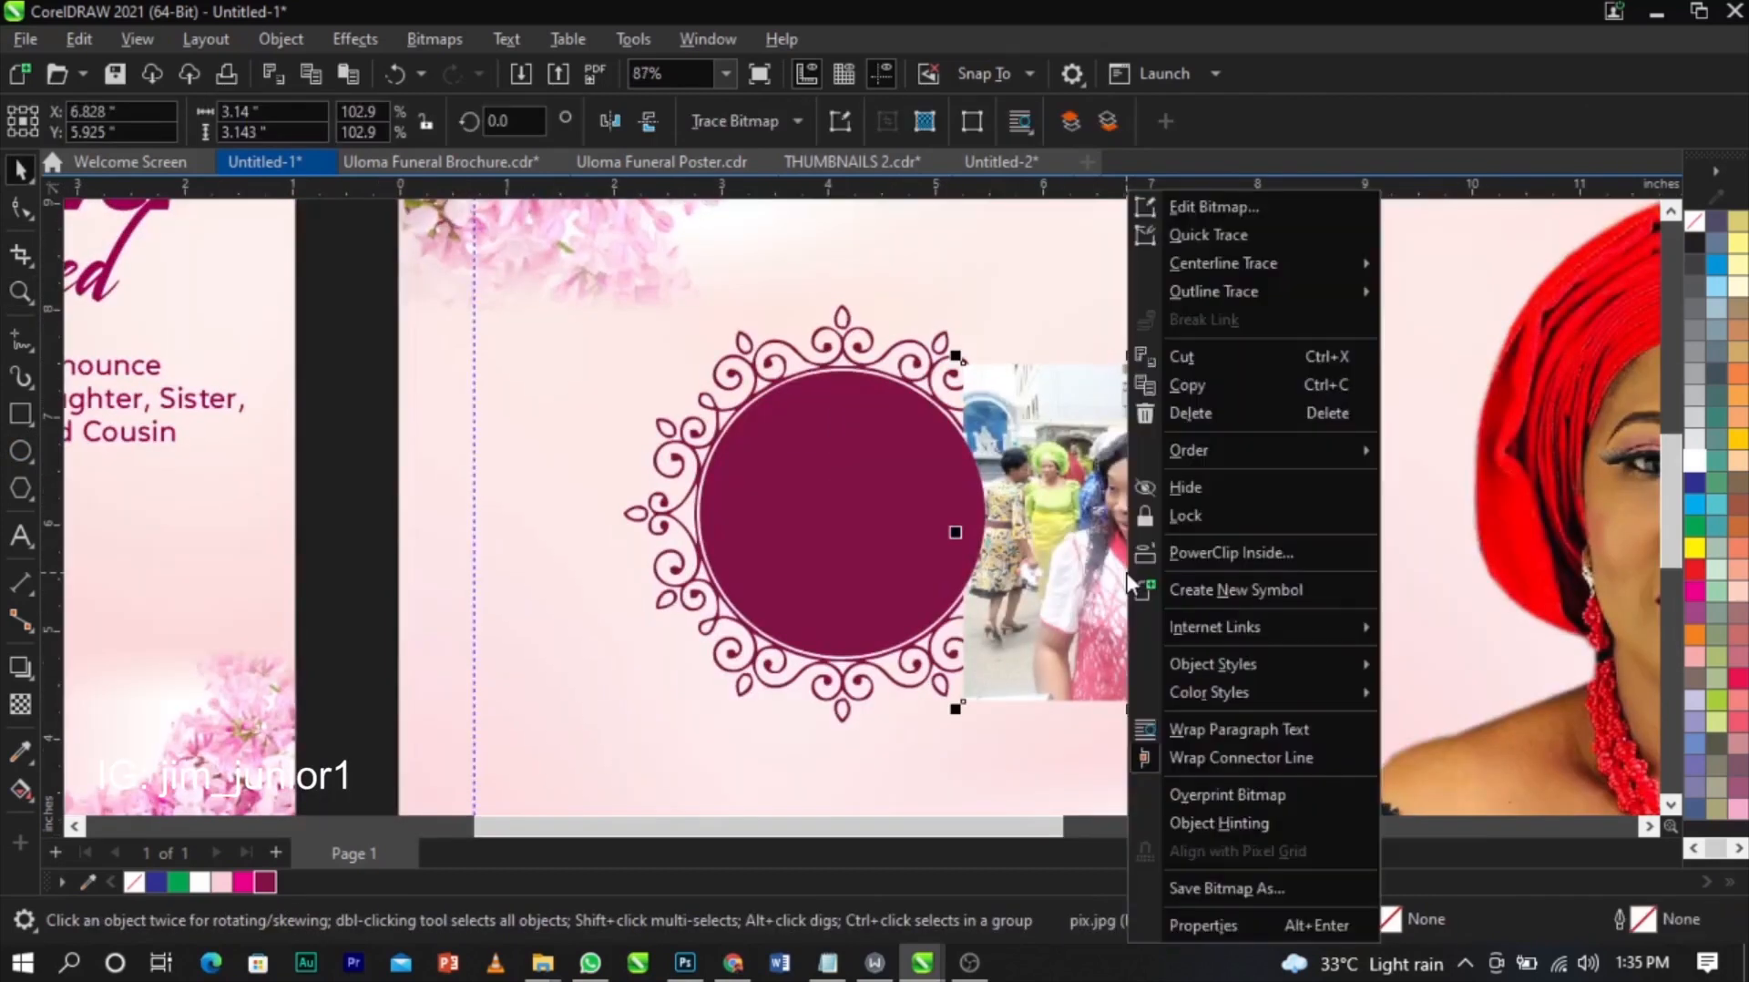
{"action": "left_click", "coordinate": [1229, 552]}
{"action": "left_click", "coordinate": [828, 553]}
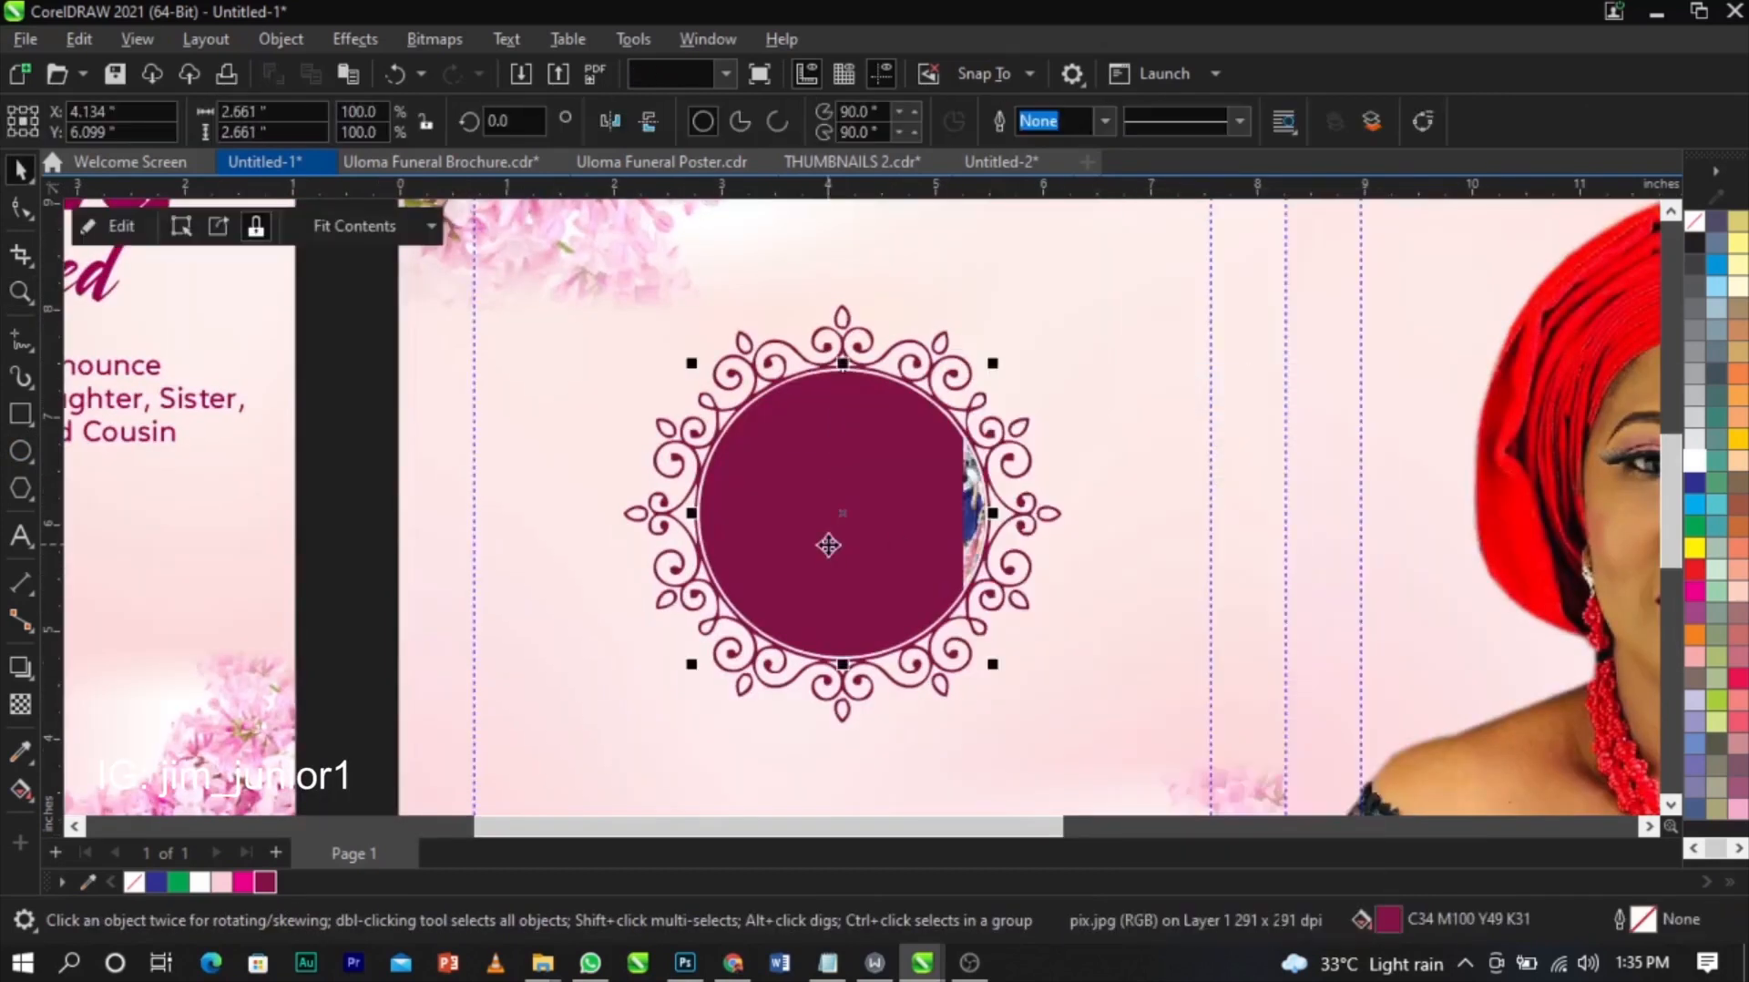
- Edit the PowerClip contents, enlarging the photo to about 4.13 inches wide and positioning the woman's face within the circle
{"action": "right_click", "coordinate": [856, 547]}
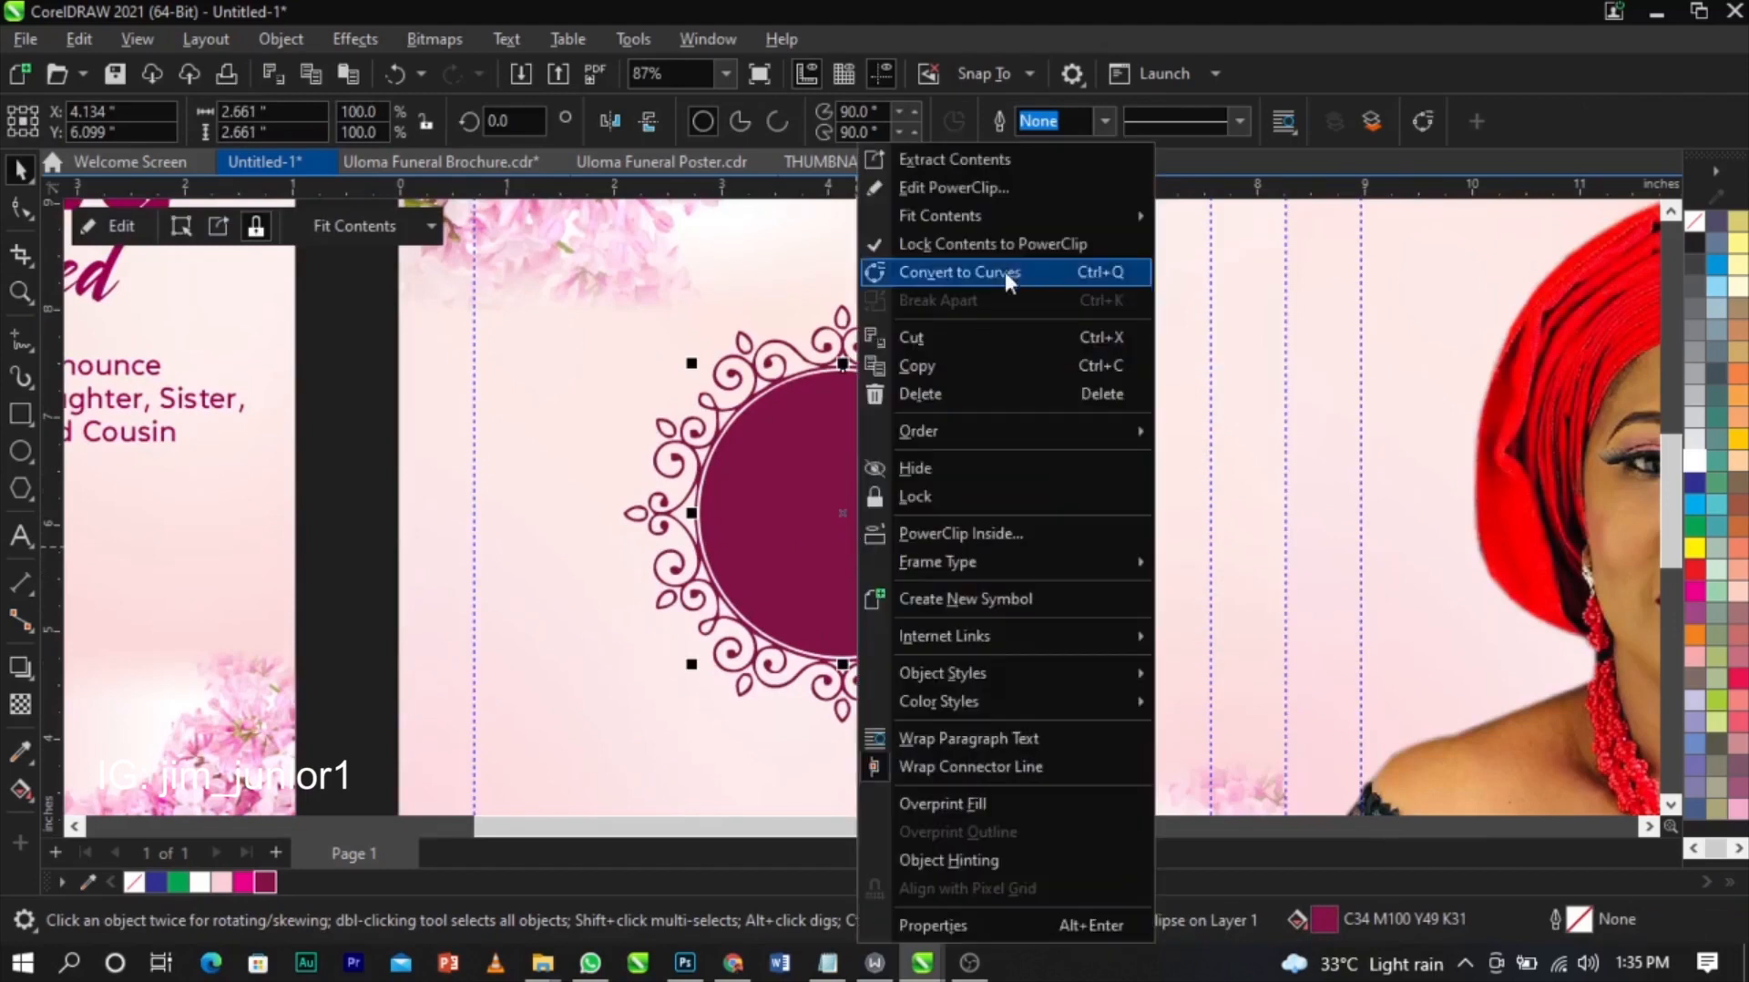
{"action": "left_click", "coordinate": [1002, 187]}
{"action": "left_click", "coordinate": [1048, 531]}
{"action": "left_click_drag", "start_coordinate": [1081, 483], "coordinate": [808, 496]}
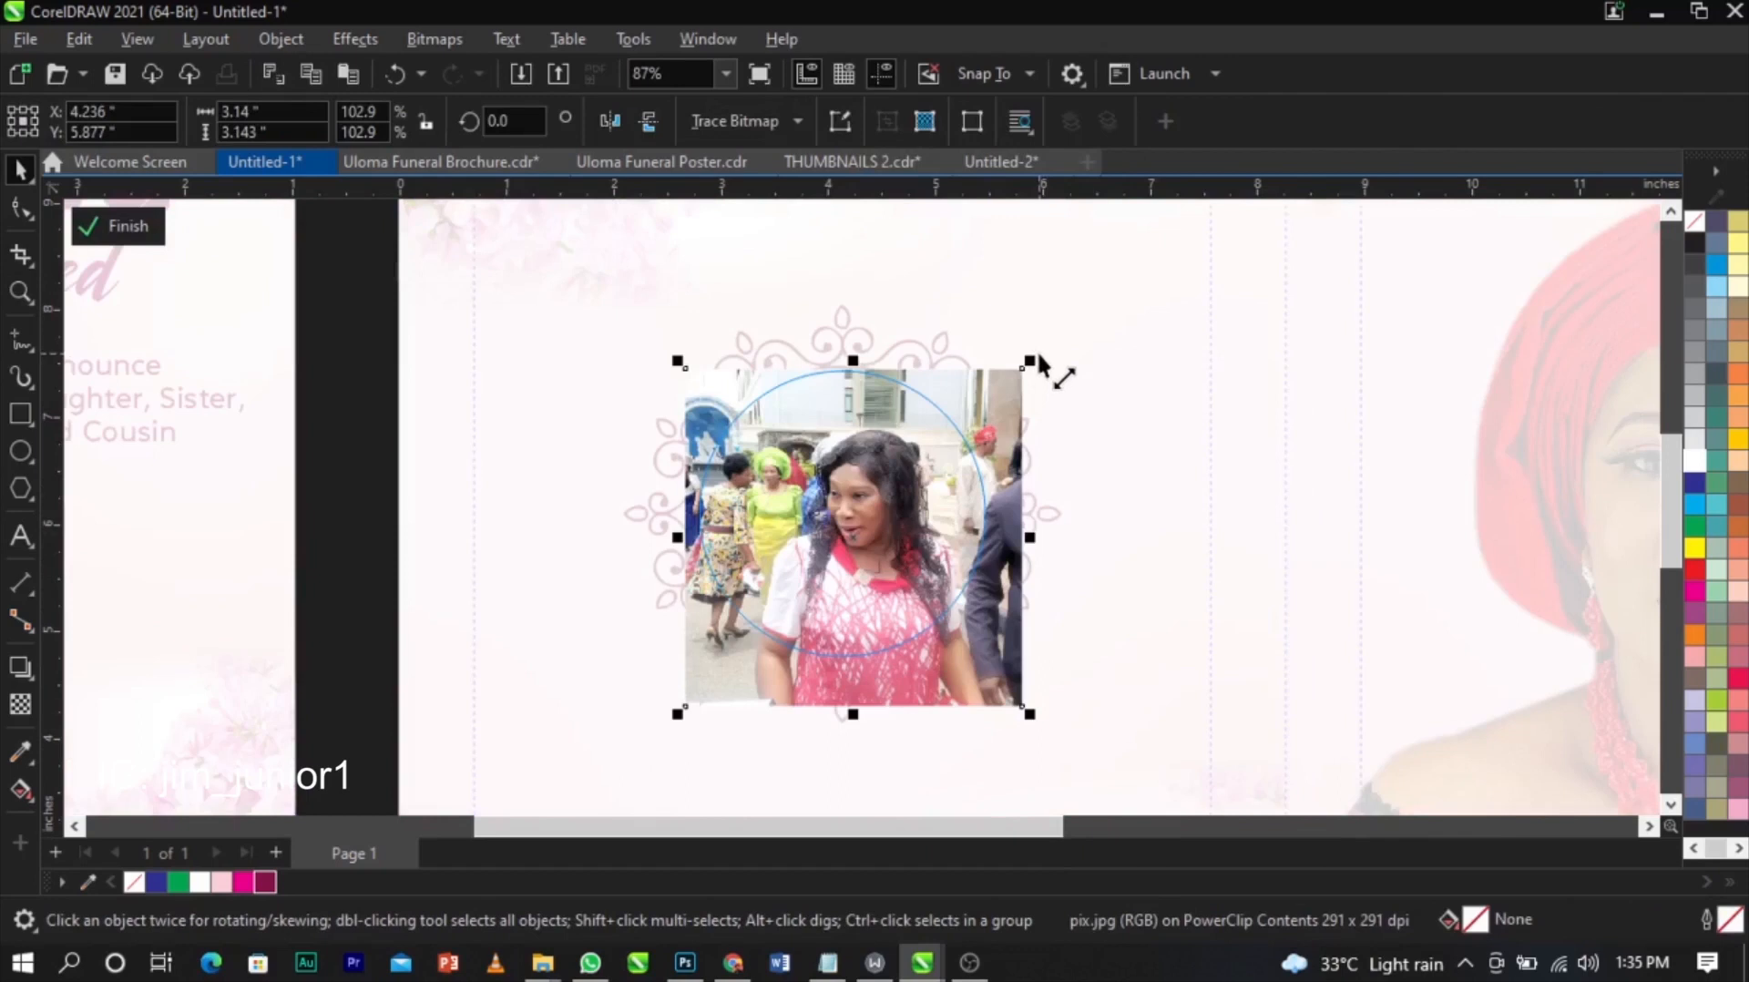
{"action": "mouse_move", "coordinate": [1038, 364]}
{"action": "left_mouse_down"}
{"action": "mouse_move", "coordinate": [1124, 339]}
{"action": "mouse_move", "coordinate": [1067, 355]}
{"action": "left_mouse_up"}
{"action": "left_click_drag", "start_coordinate": [987, 494], "coordinate": [954, 514]}
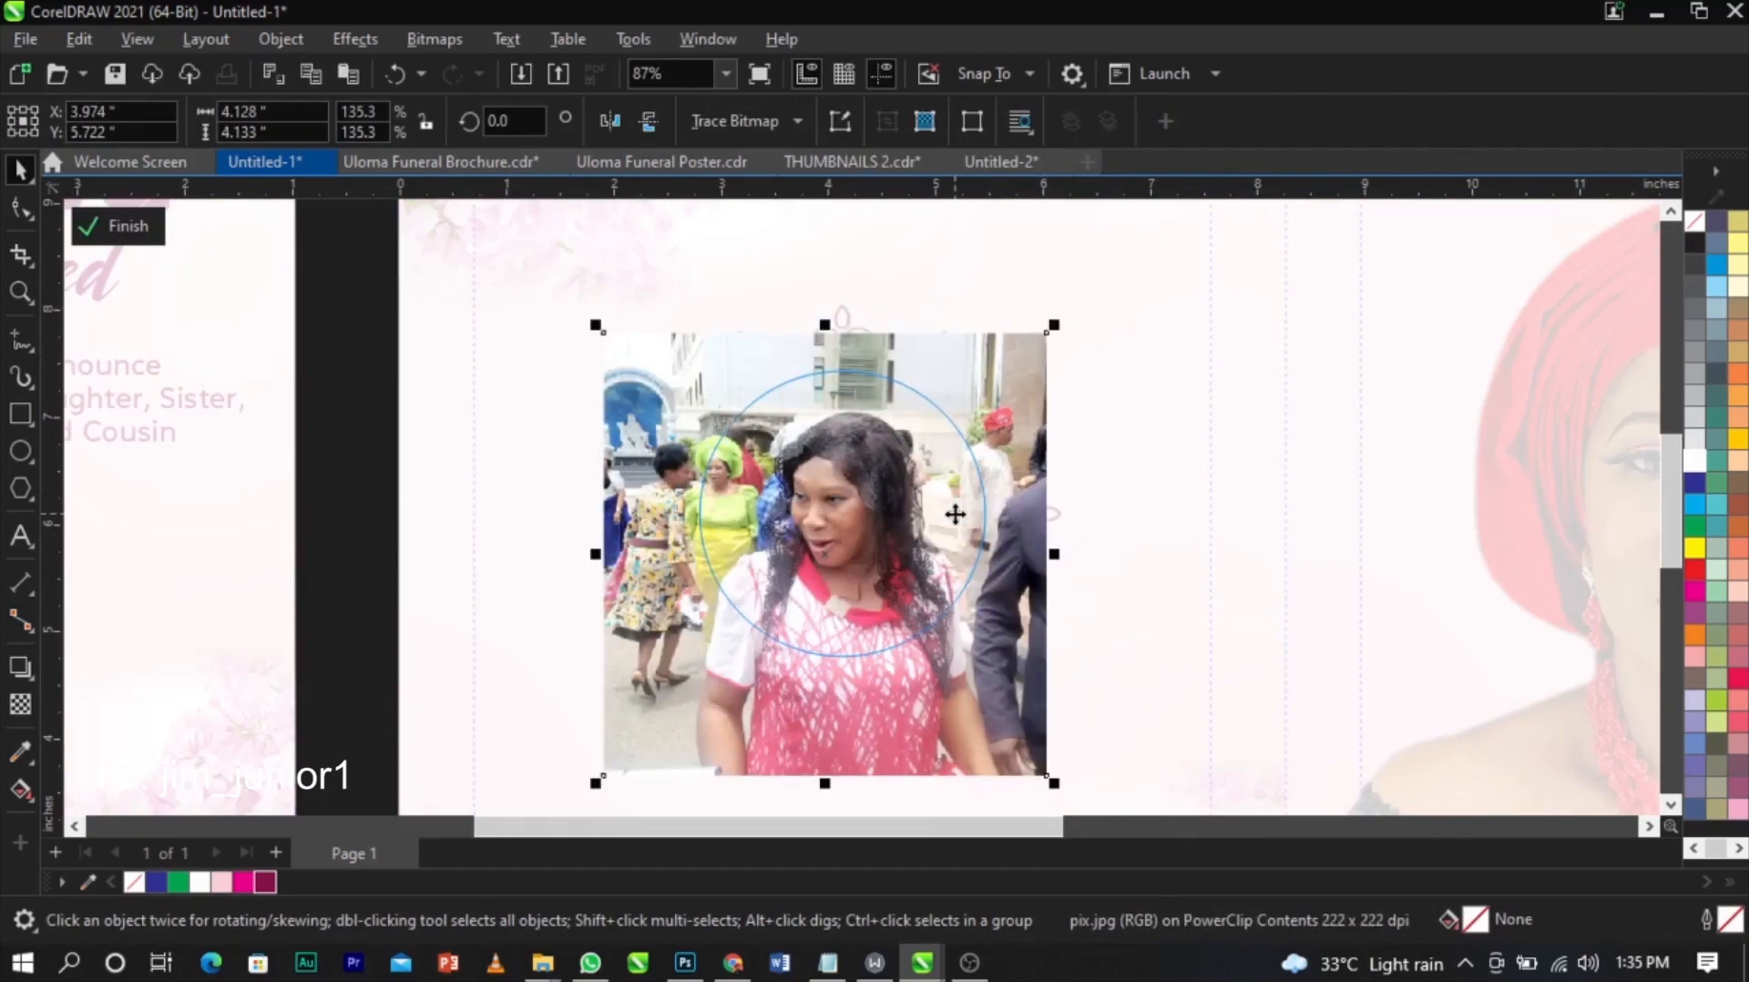
{"action": "left_click", "coordinate": [145, 225]}
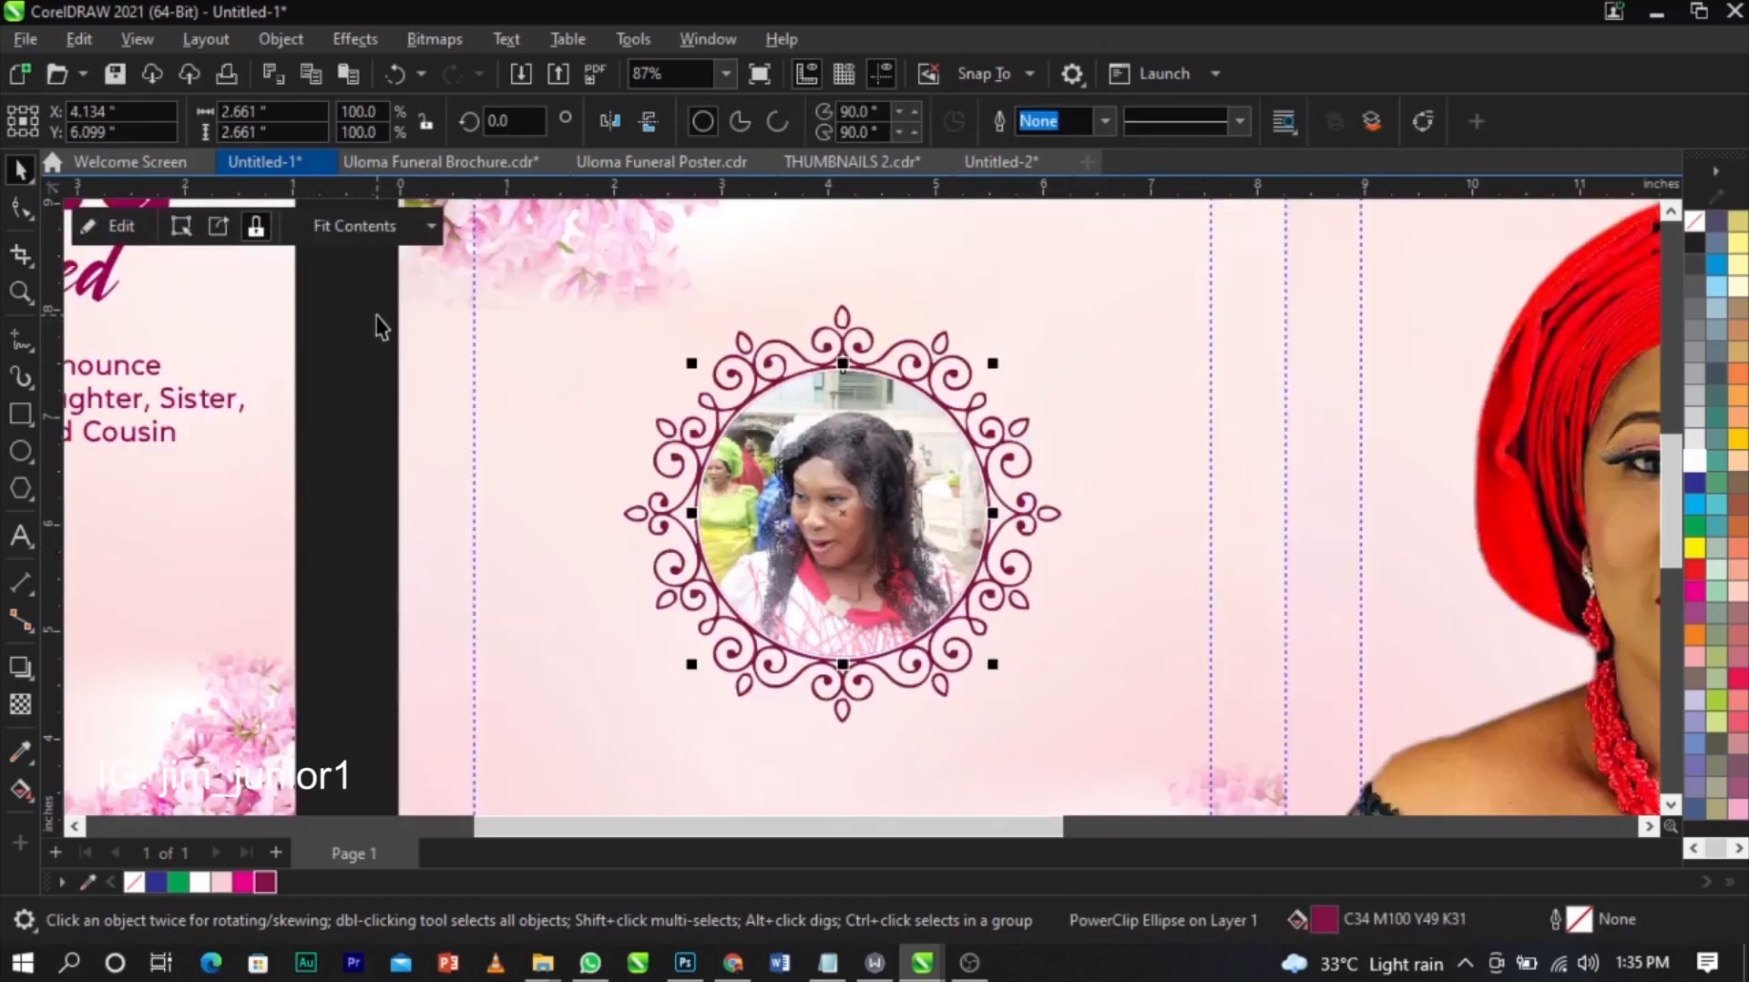
- Bring the maroon ornament frame in front of the clipped photo
{"action": "left_click", "coordinate": [1026, 453]}
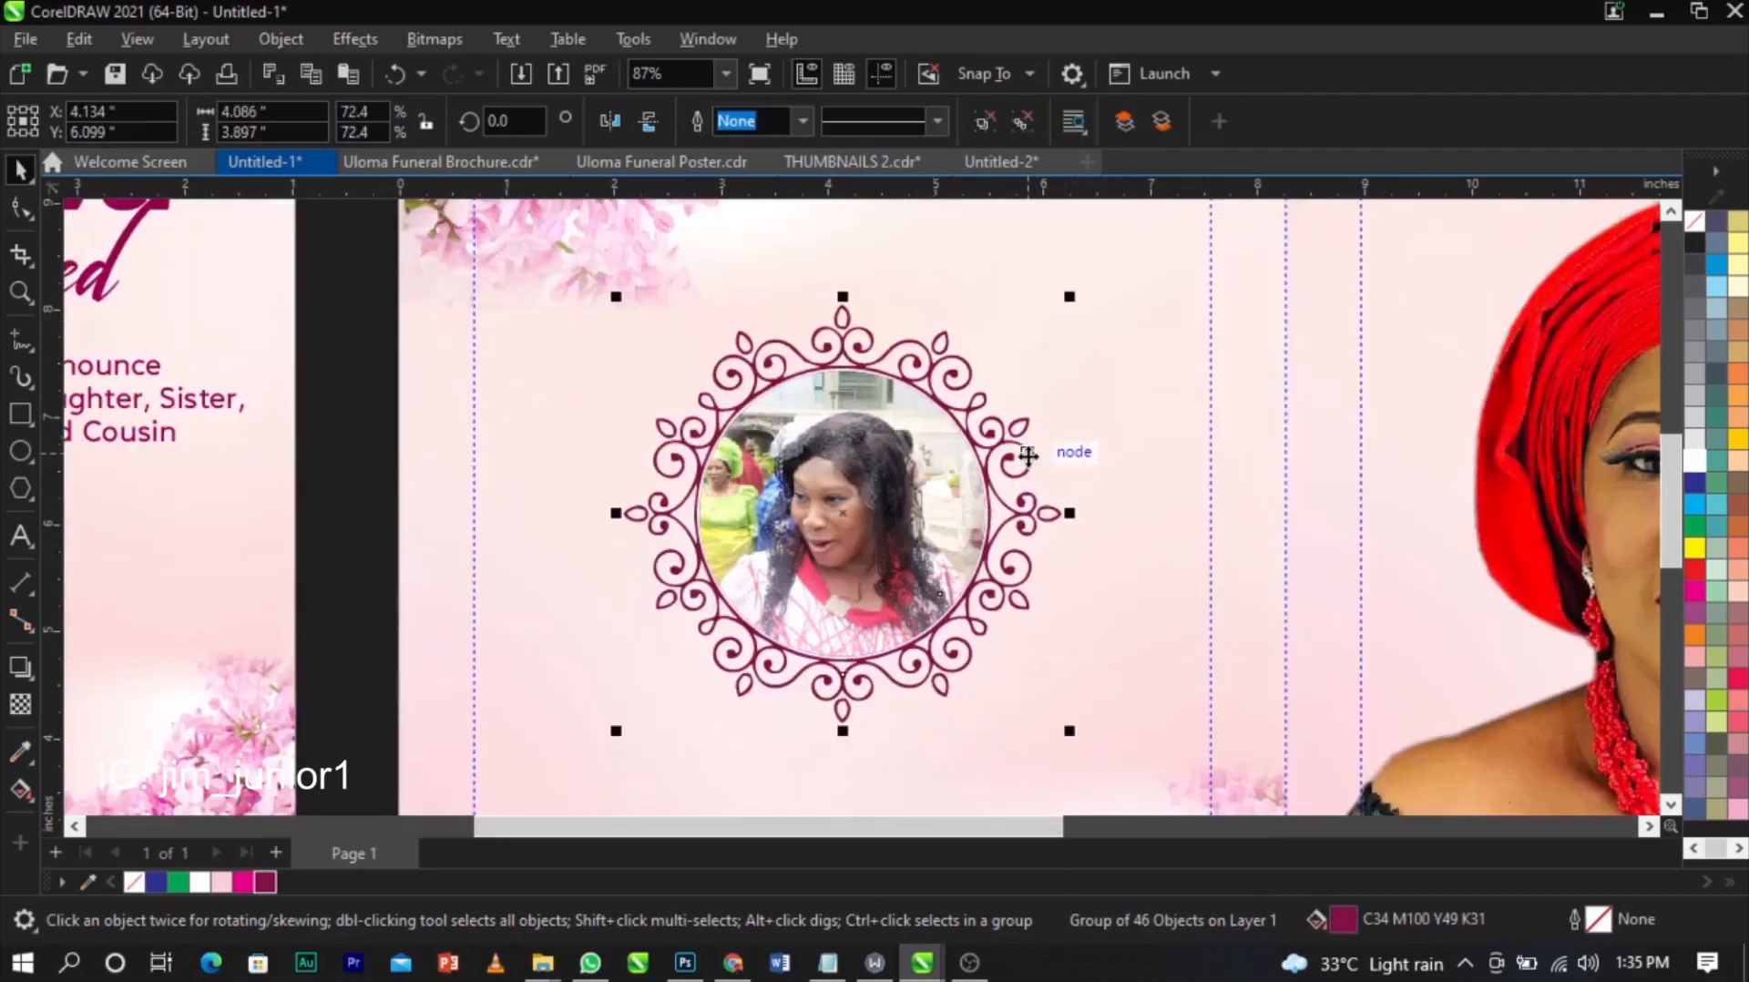
{"action": "key", "text": "shift+Page_Up"}
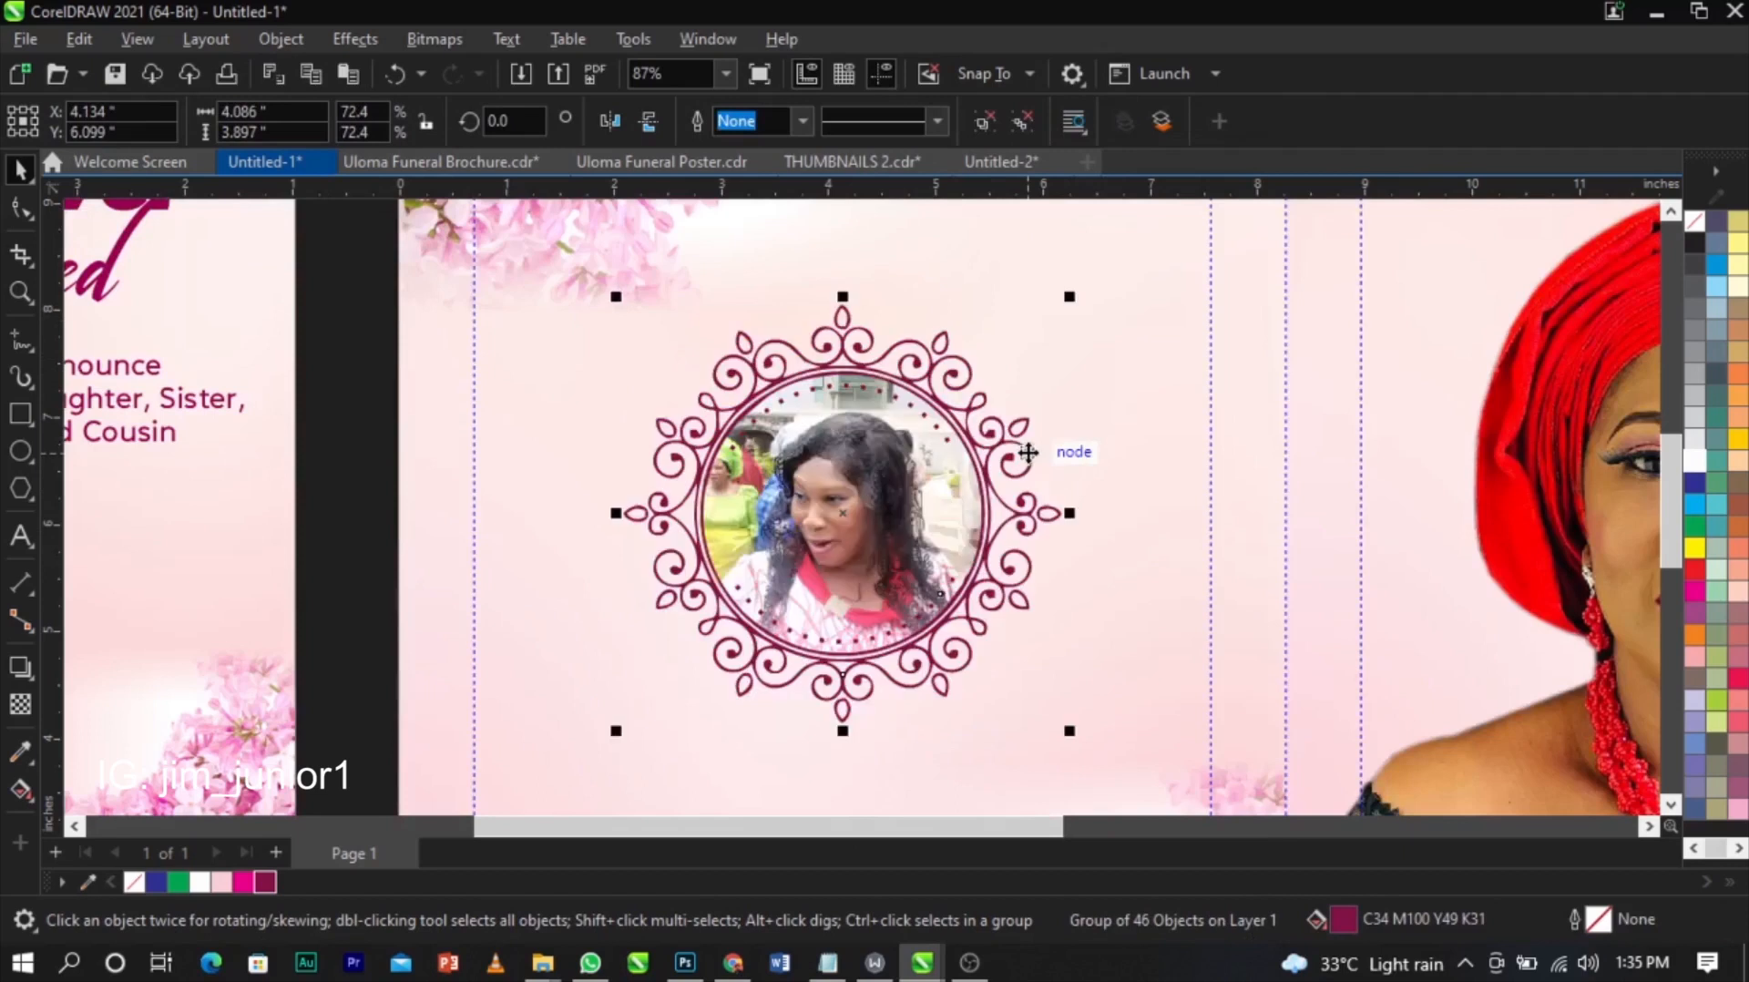
{"action": "left_click", "coordinate": [390, 273]}
- Group the clipped photo with its ornament frame and scale the group to about 3.72 × 3.55 inches
{"action": "left_click_drag", "start_coordinate": [1184, 746], "coordinate": [1185, 749]}
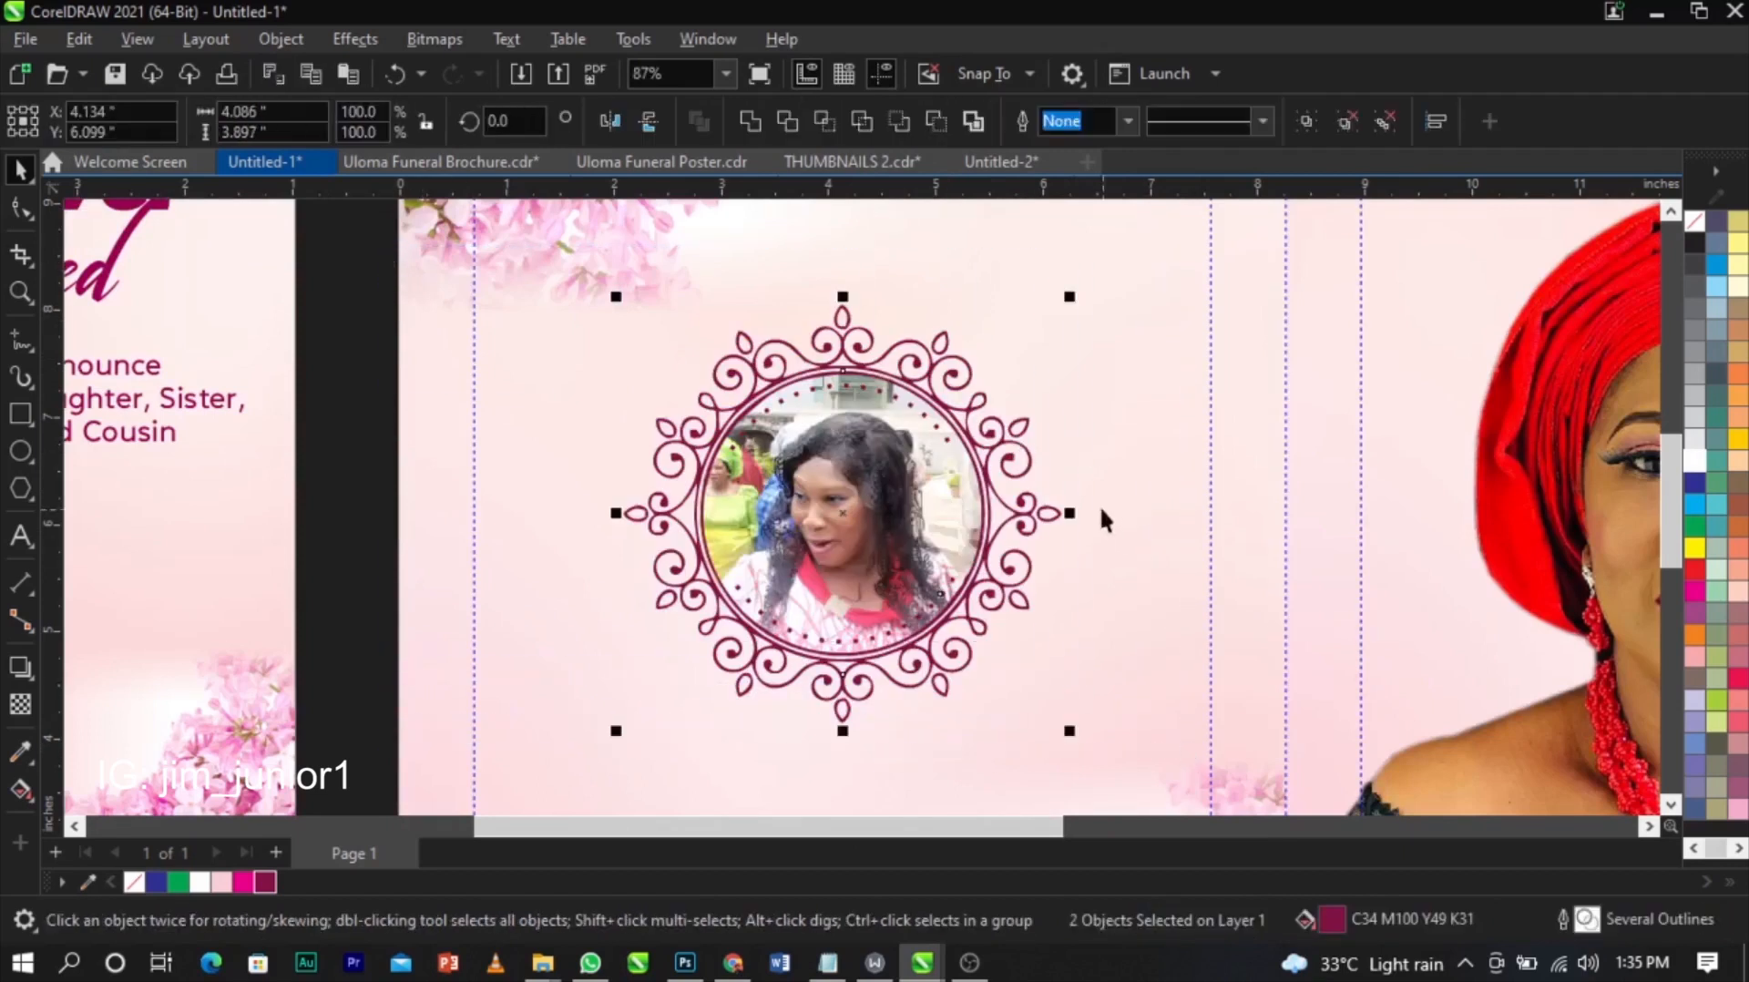
{"action": "left_click_drag", "start_coordinate": [1070, 298], "coordinate": [1075, 334]}
{"action": "left_click", "coordinate": [1063, 338], "text": "shift"}
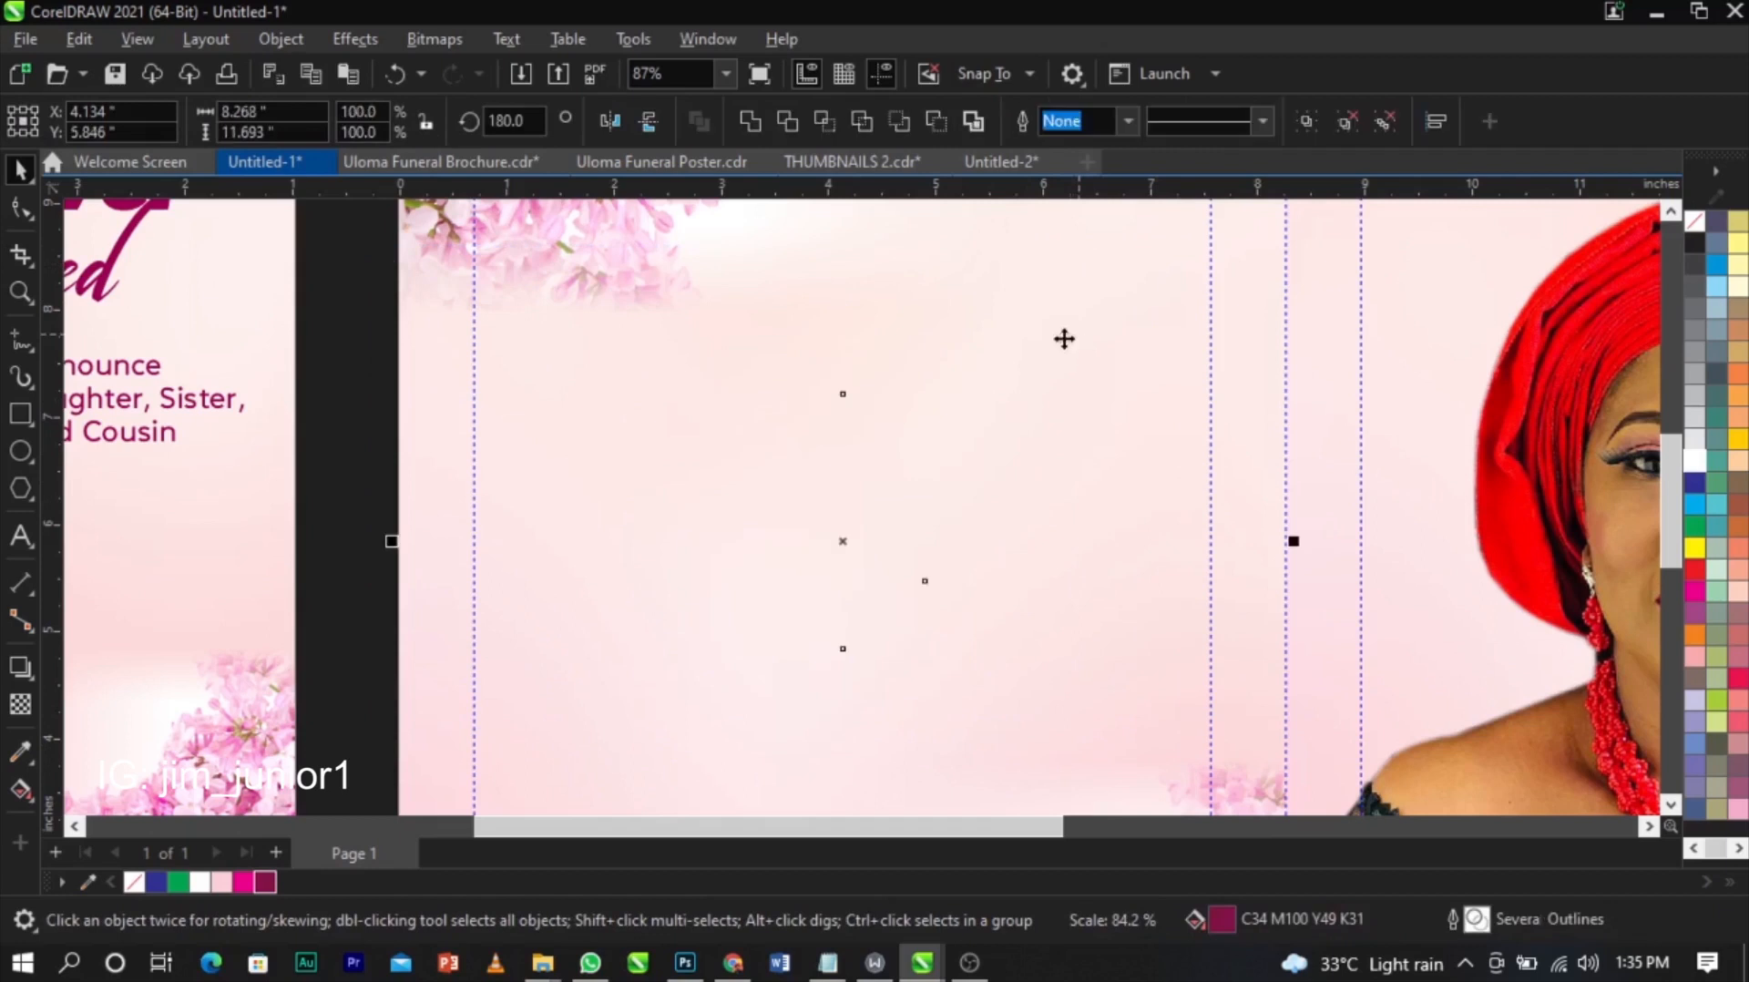
{"action": "left_click", "coordinate": [921, 503]}
{"action": "left_click", "coordinate": [921, 503]}
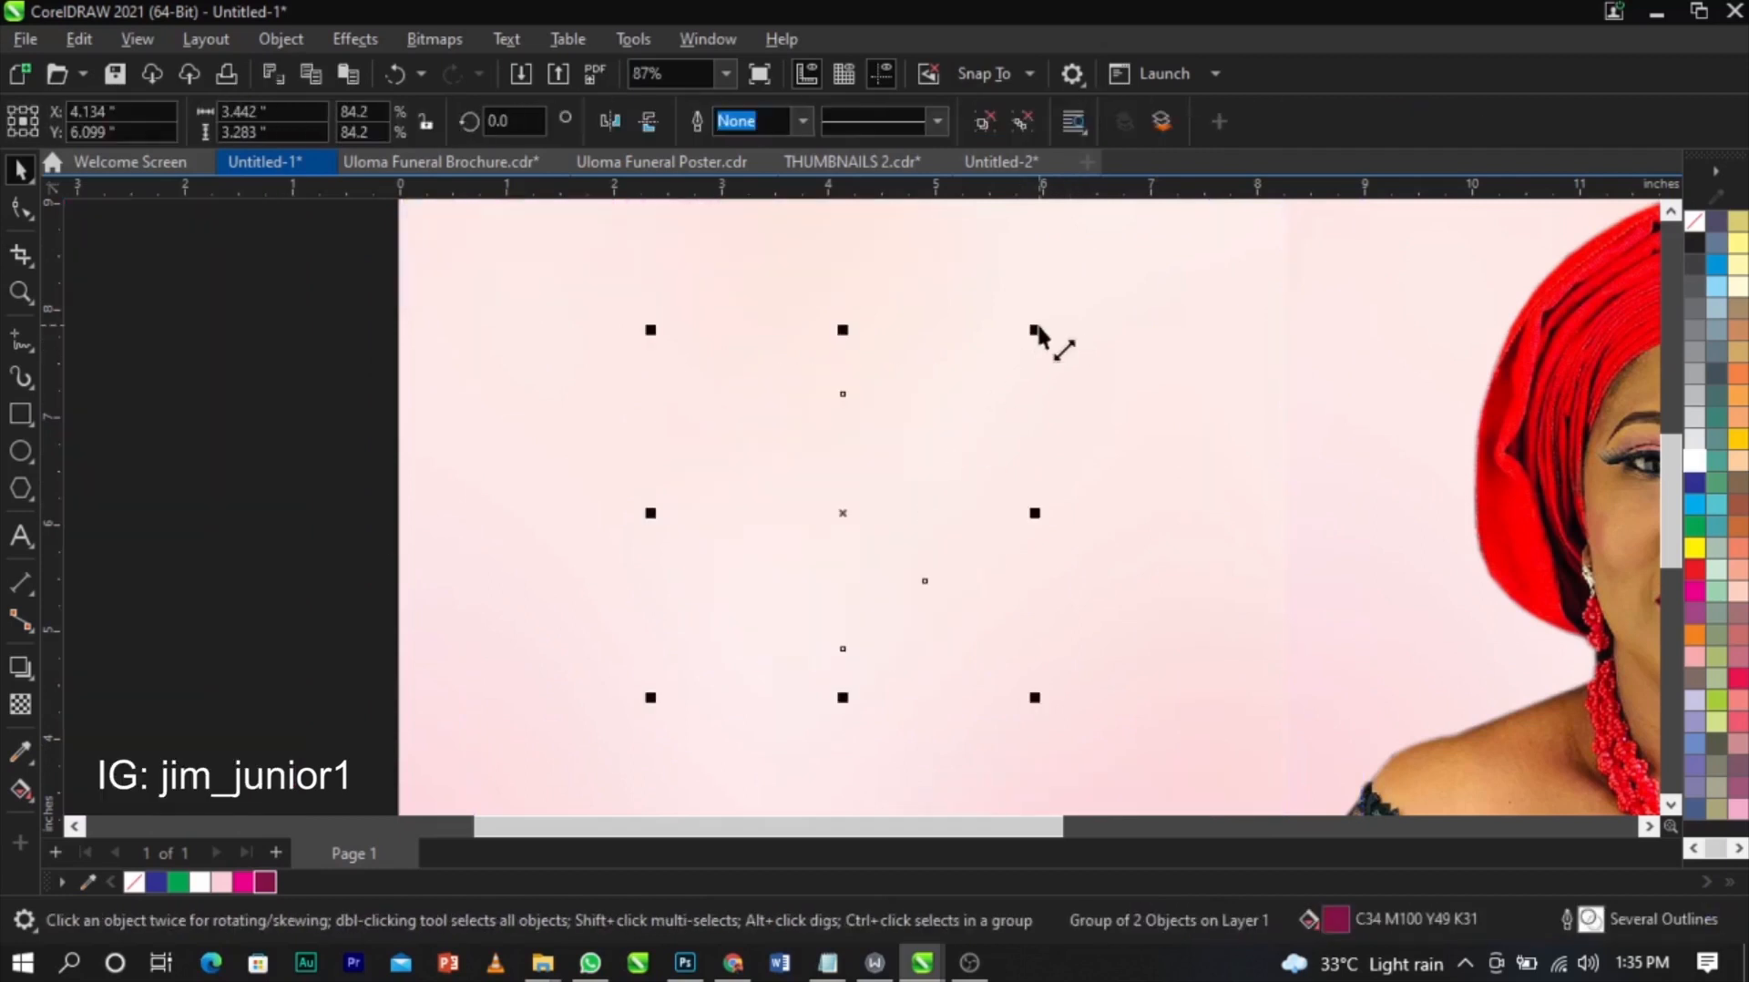
{"action": "left_click_drag", "start_coordinate": [1042, 334], "coordinate": [1064, 315]}
{"action": "key", "text": "z"}
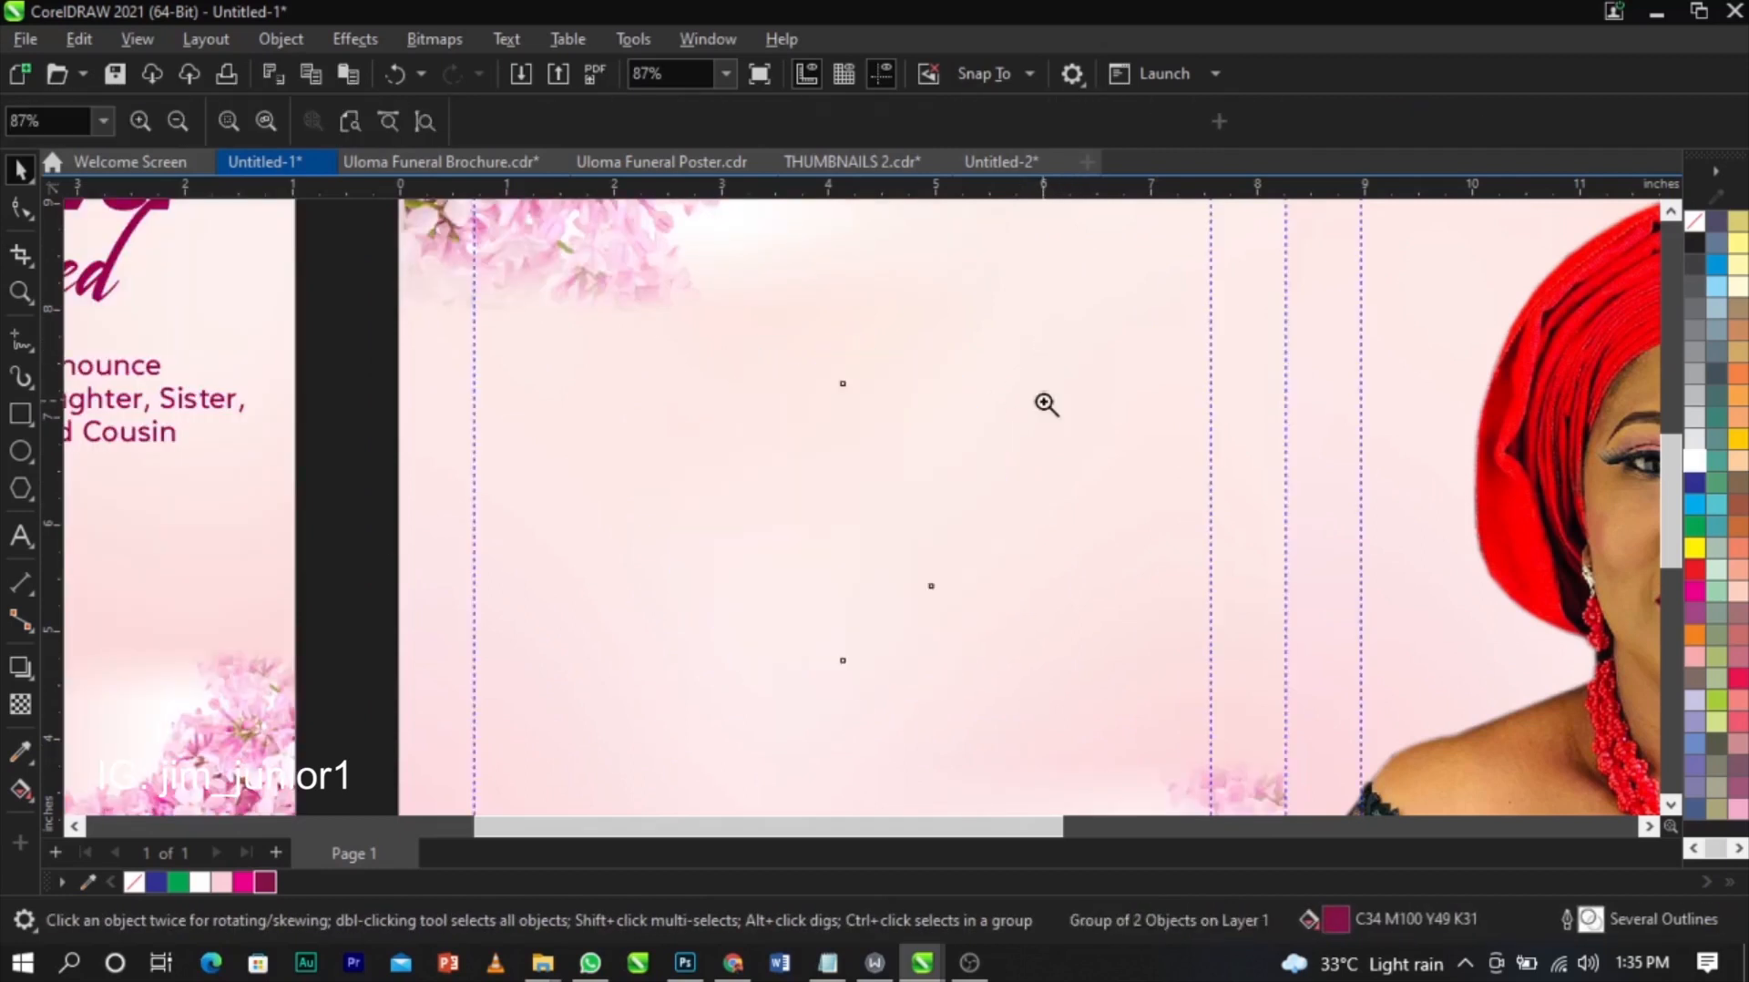
{"action": "right_click", "coordinate": [1042, 403]}
{"action": "key", "text": "space"}
{"action": "left_click", "coordinate": [1417, 484]}
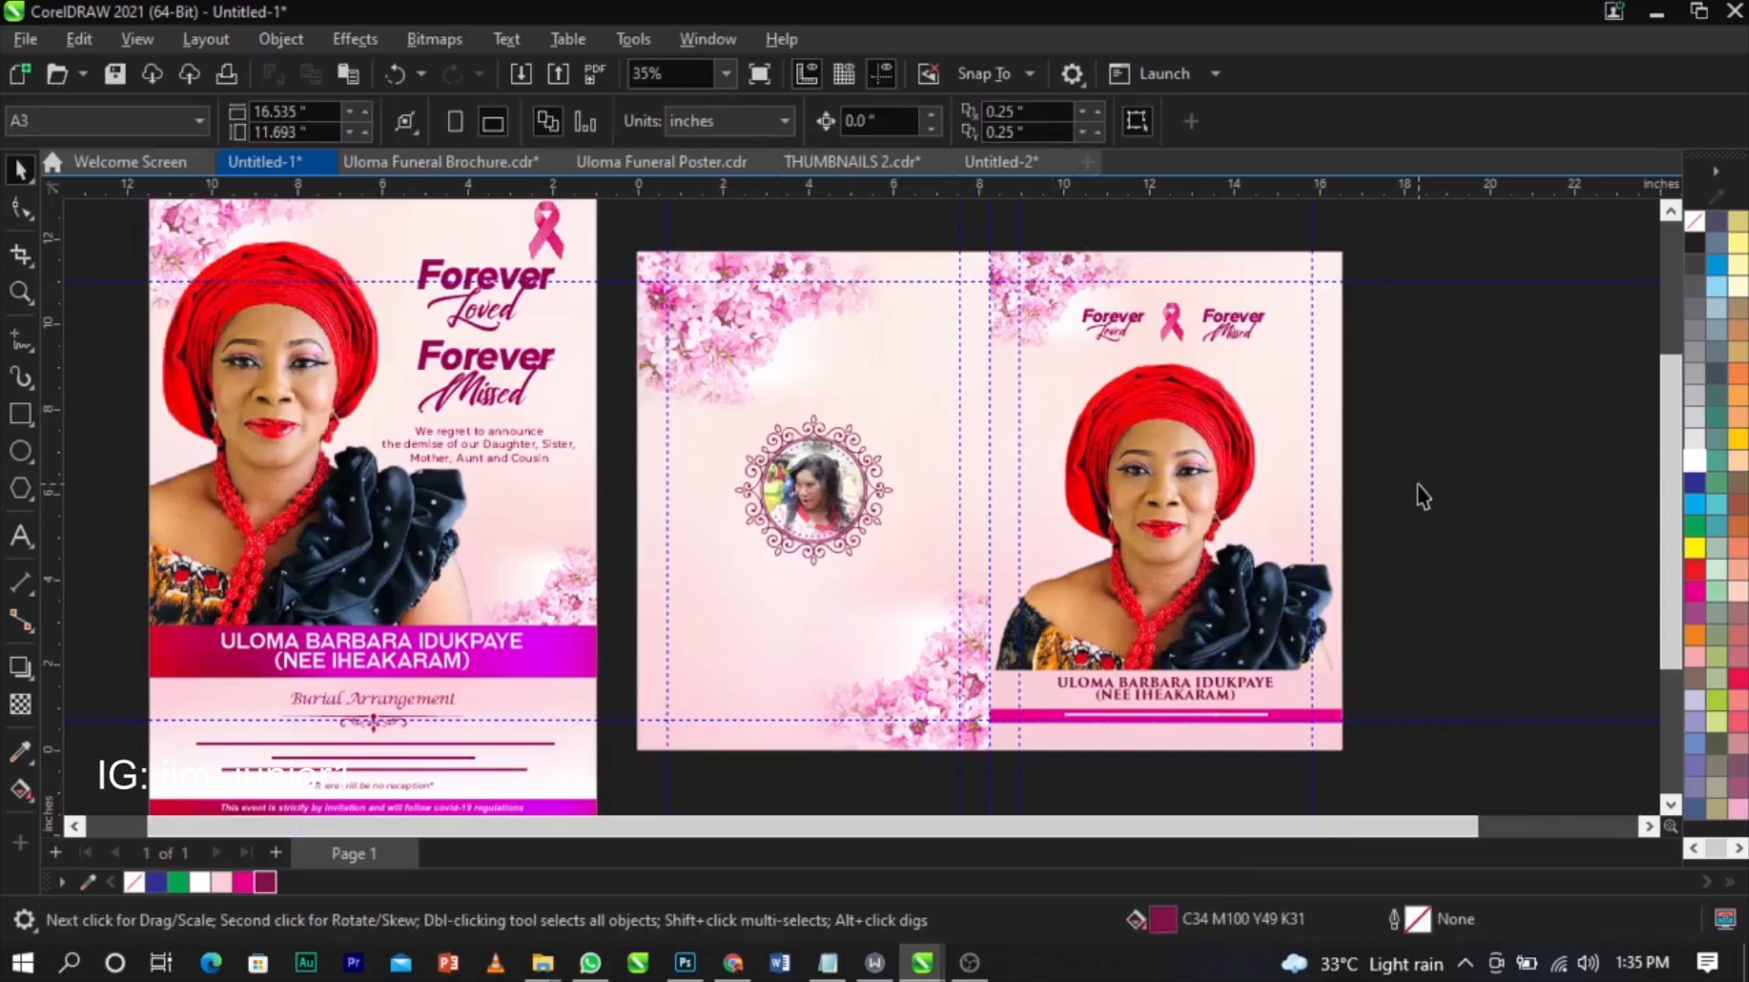
- Switch to Notepad, copy the whole appreciation message and return to the CorelDRAW brochure
{"action": "left_click", "coordinate": [840, 975]}
{"action": "left_click_drag", "start_coordinate": [1461, 393], "coordinate": [1113, 271]}
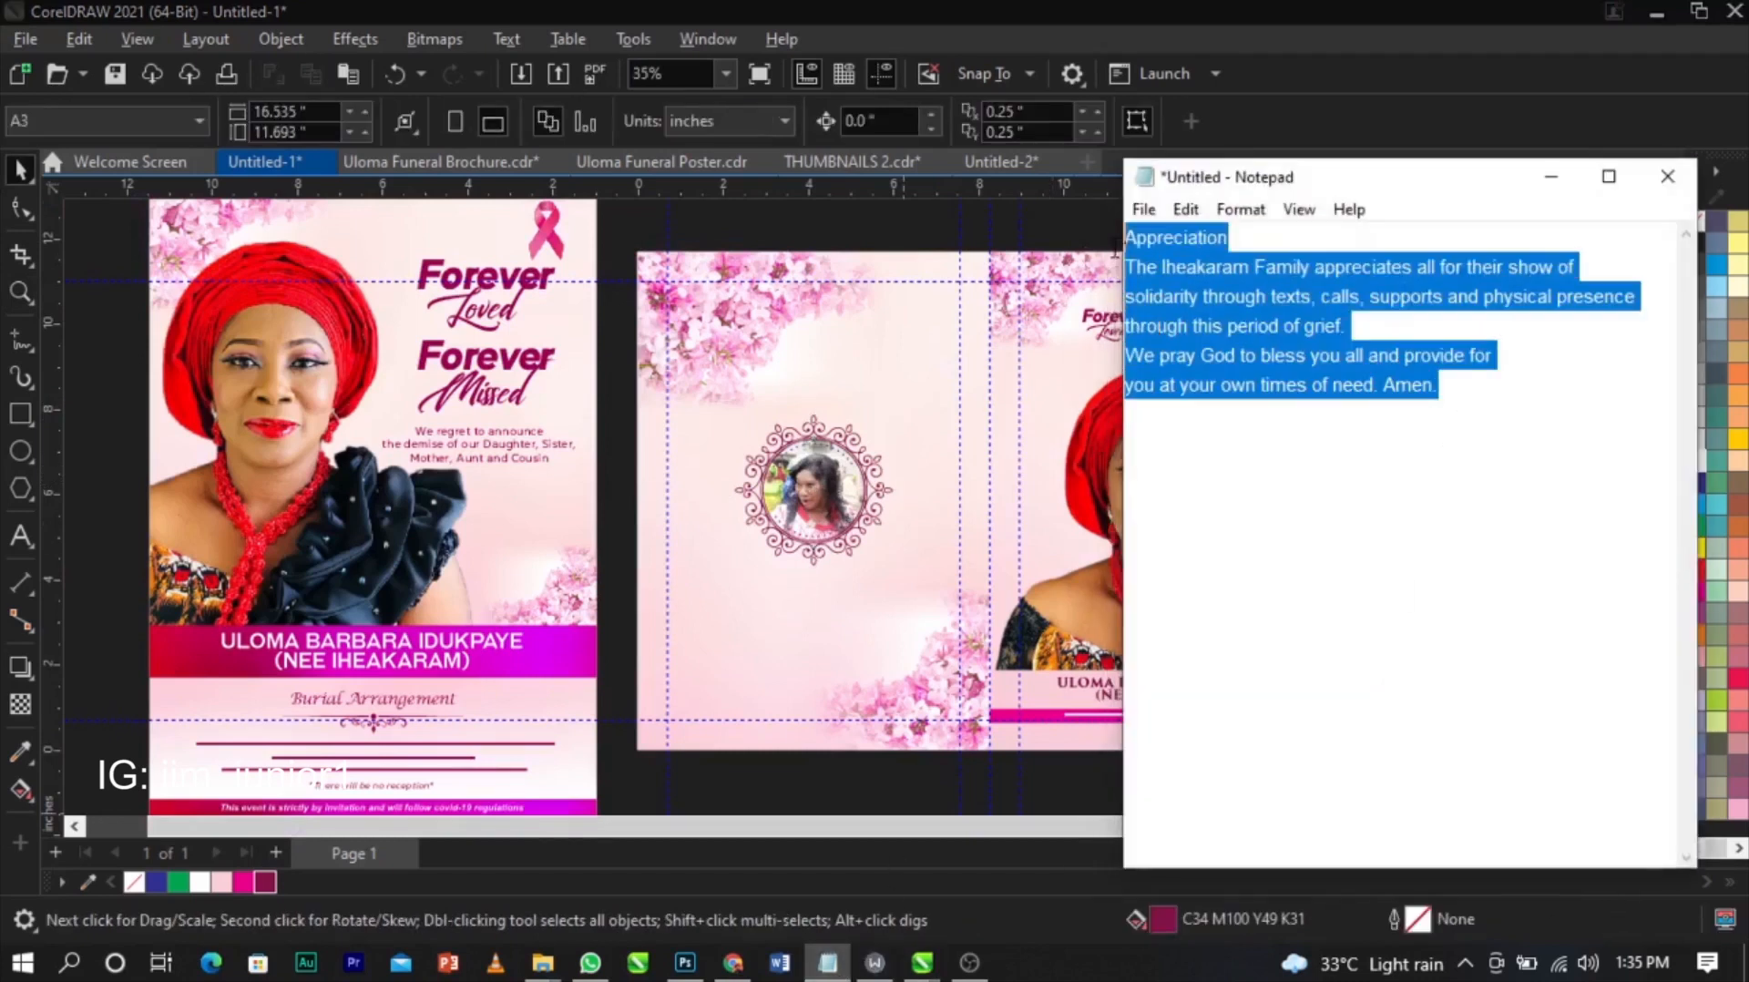
{"action": "left_click", "coordinate": [862, 455]}
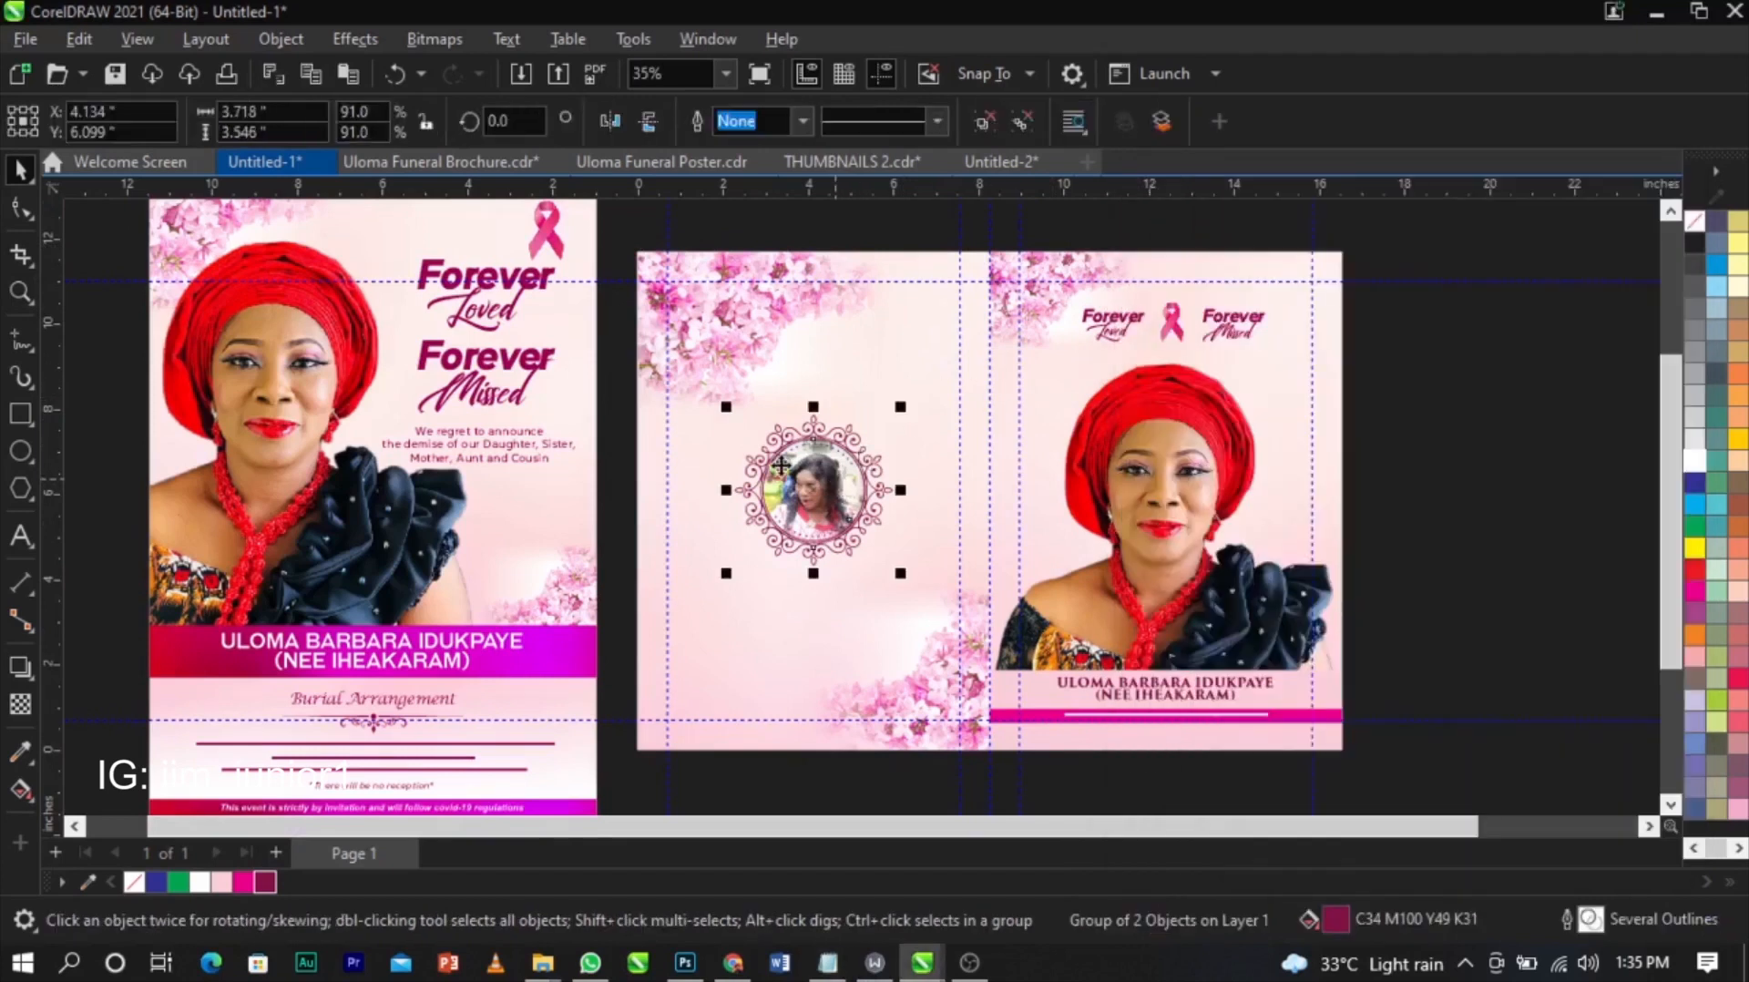
- Paste the appreciation message as artistic text below the framed photo and fill it with the dark maroon
{"action": "left_click", "coordinate": [20, 535]}
{"action": "left_click", "coordinate": [767, 610]}
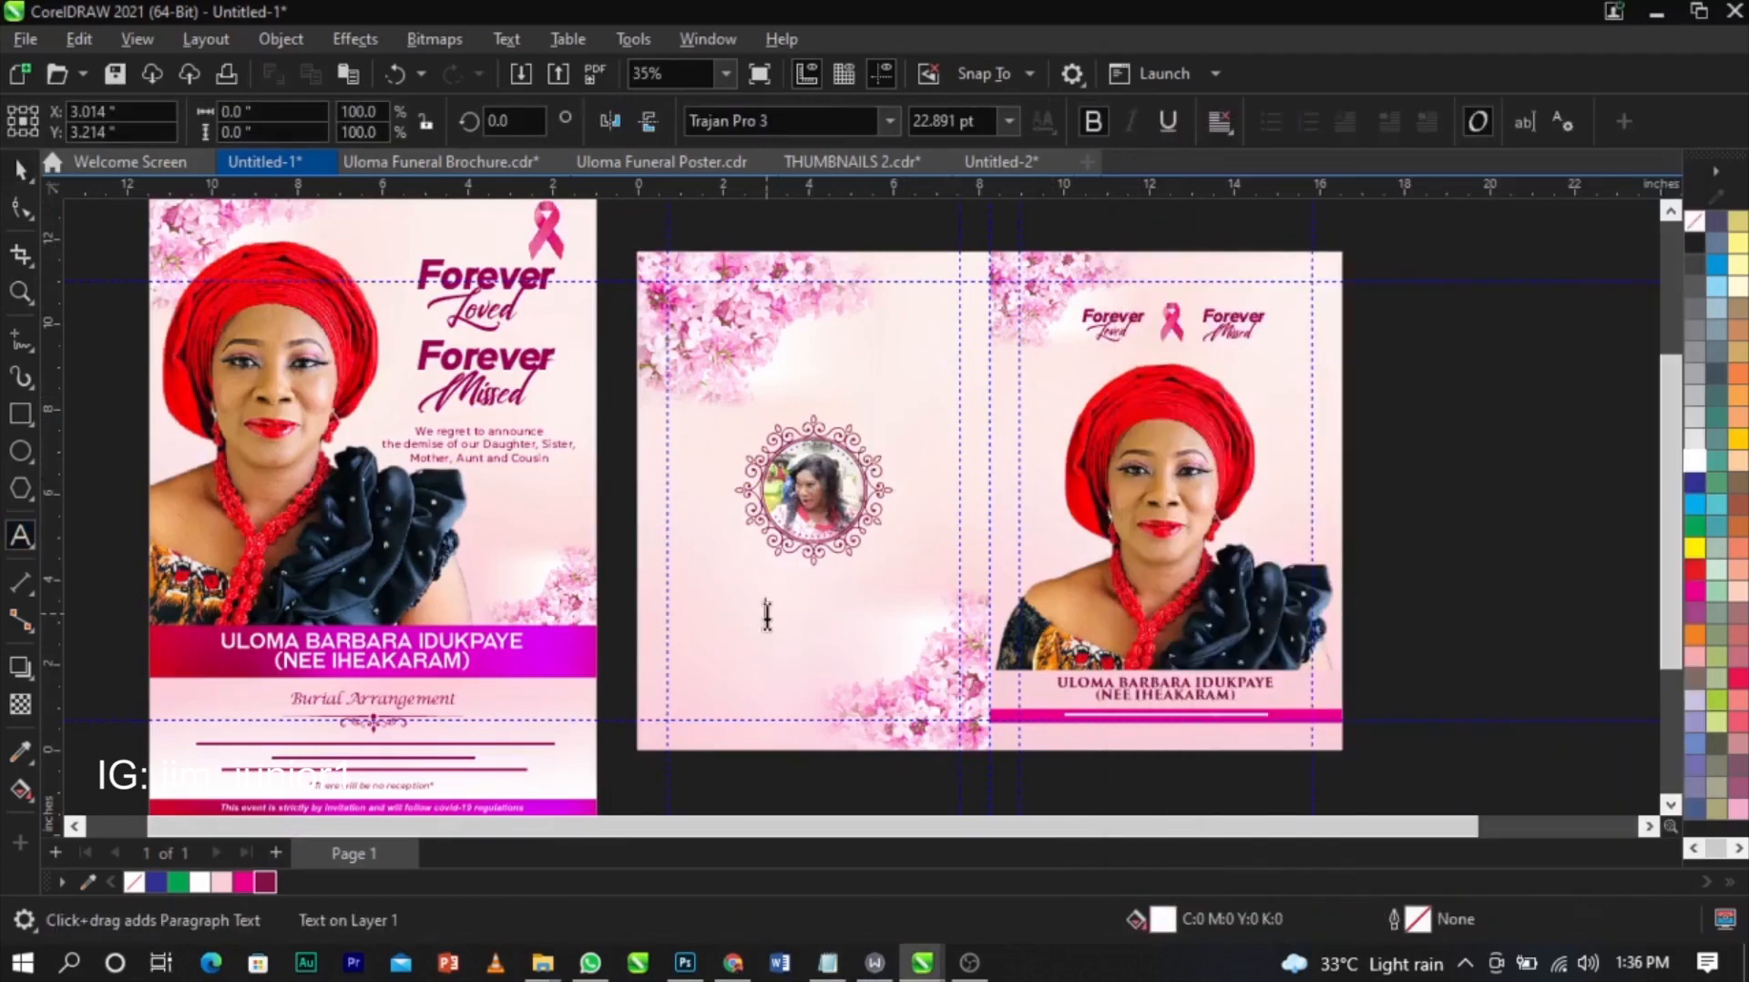
{"action": "key", "text": "ctrl+v"}
{"action": "key", "text": "ctrl+space"}
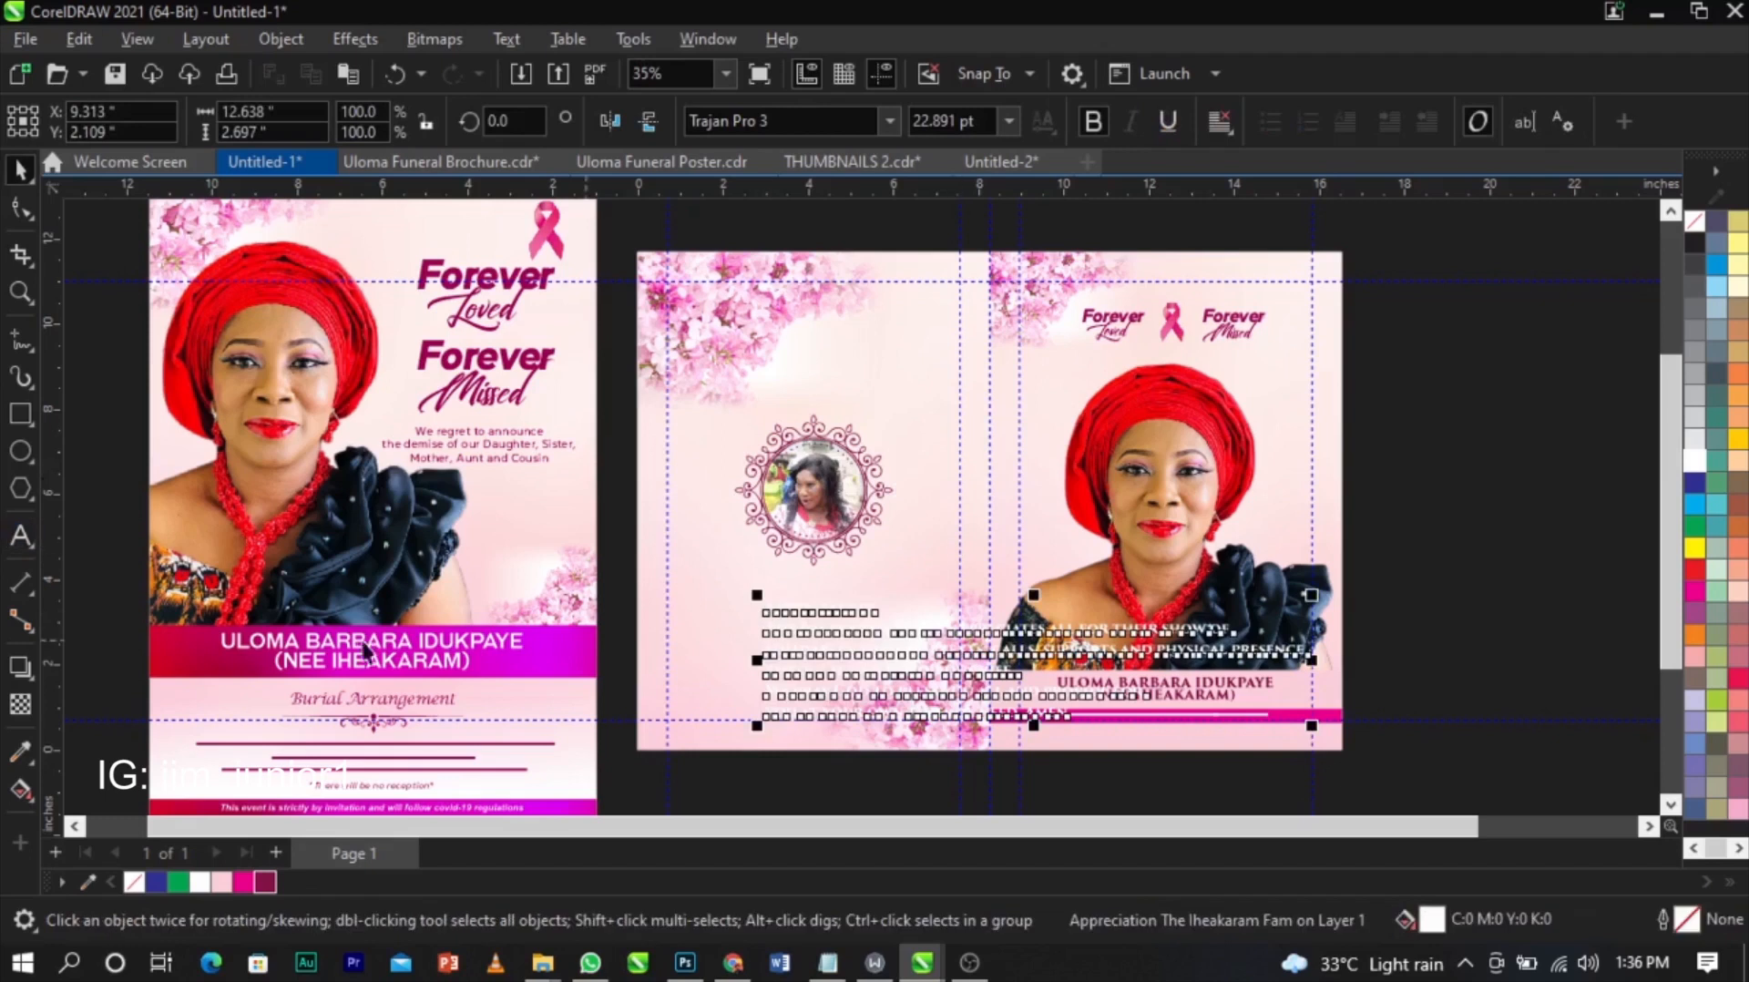
{"action": "left_click", "coordinate": [263, 883]}
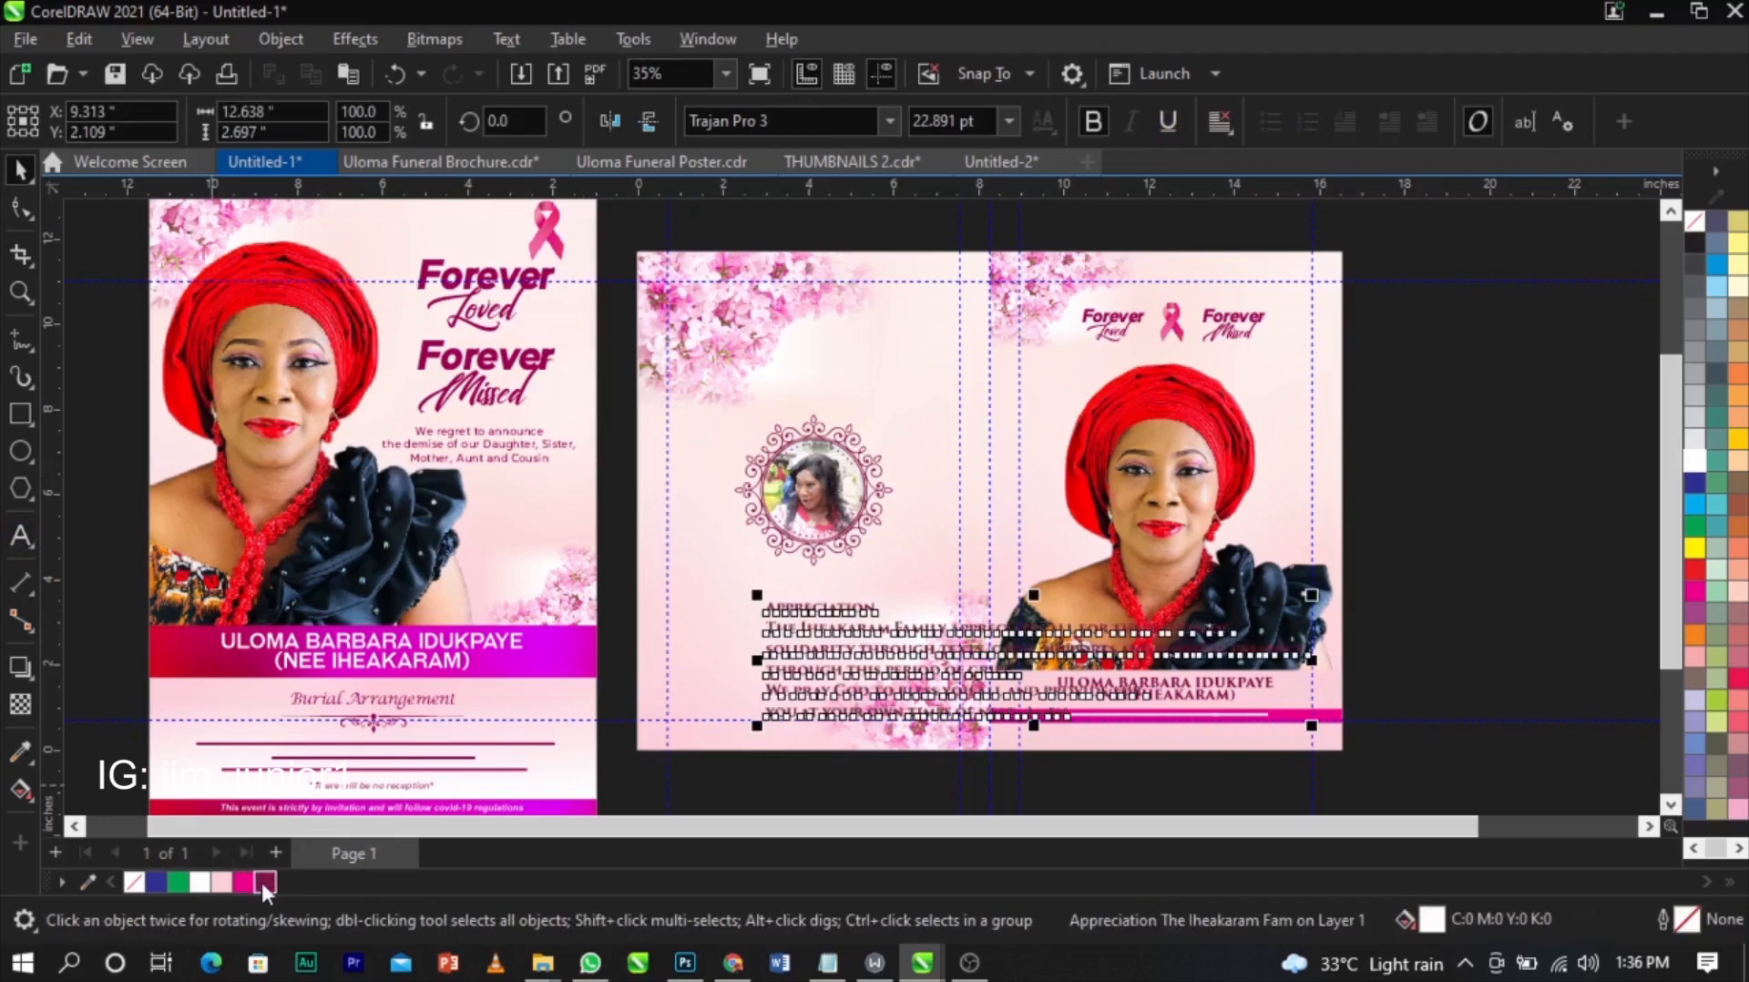
- Set the appreciation message's font size to 10 pt
{"action": "left_click", "coordinate": [1009, 121]}
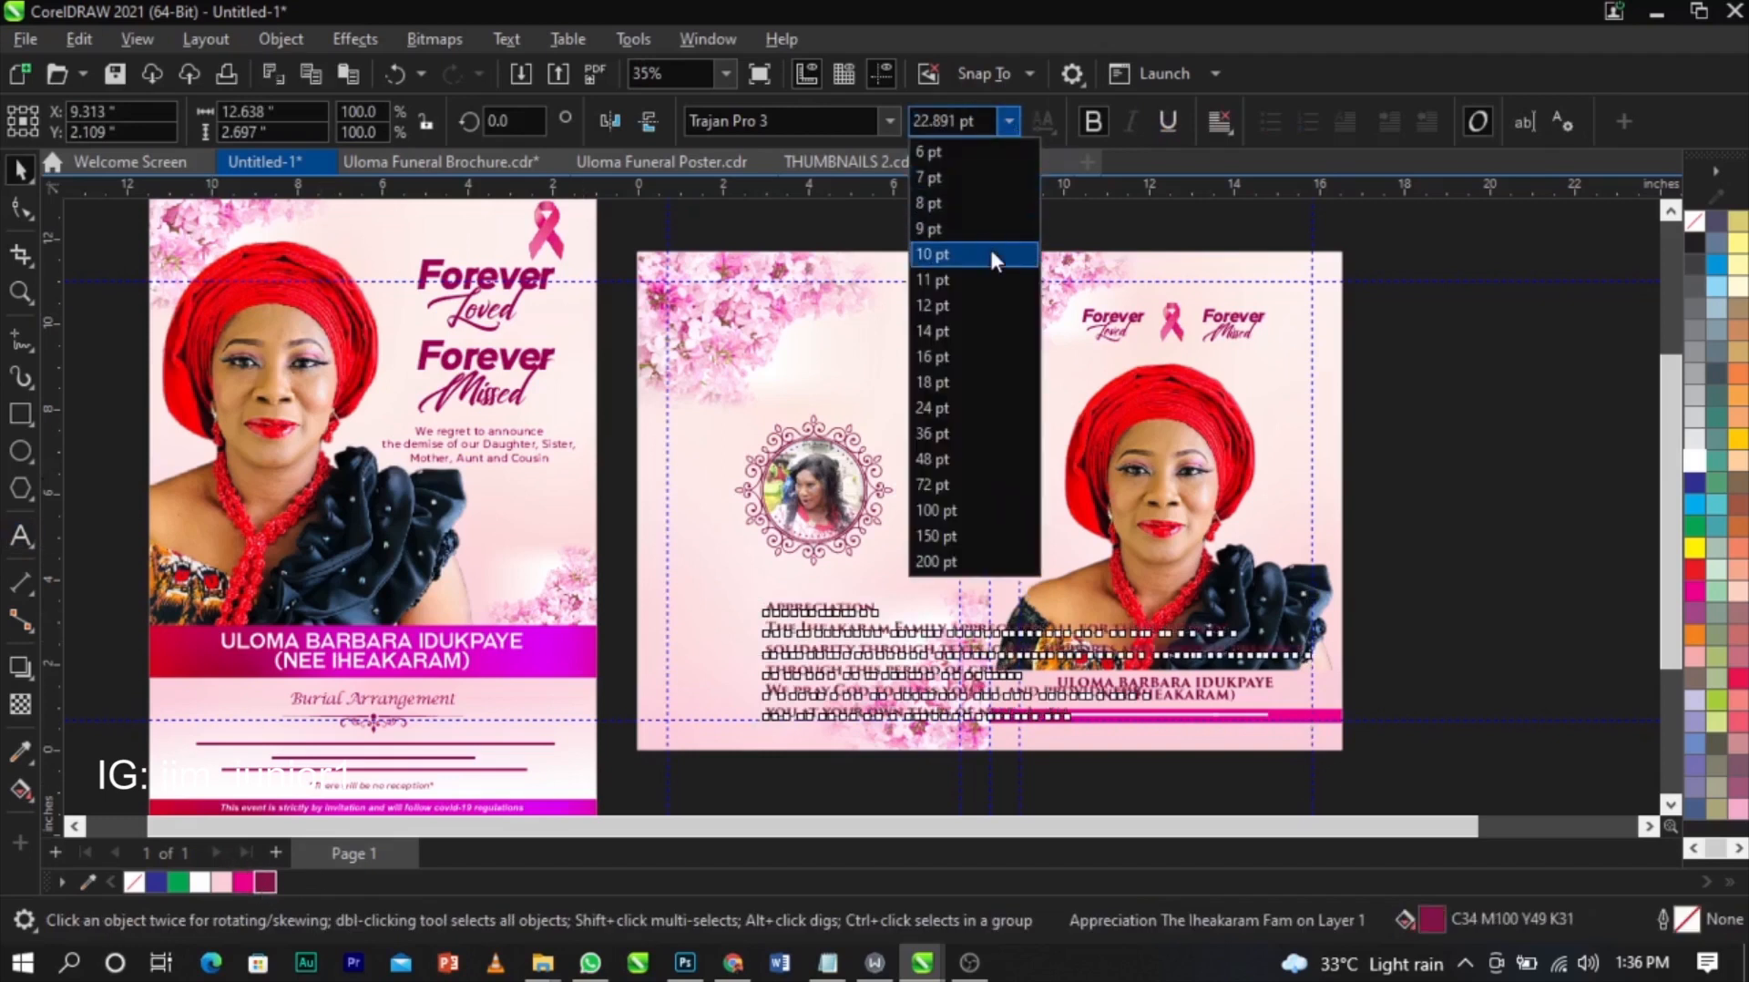
{"action": "left_click", "coordinate": [989, 246]}
{"action": "key", "text": "z"}
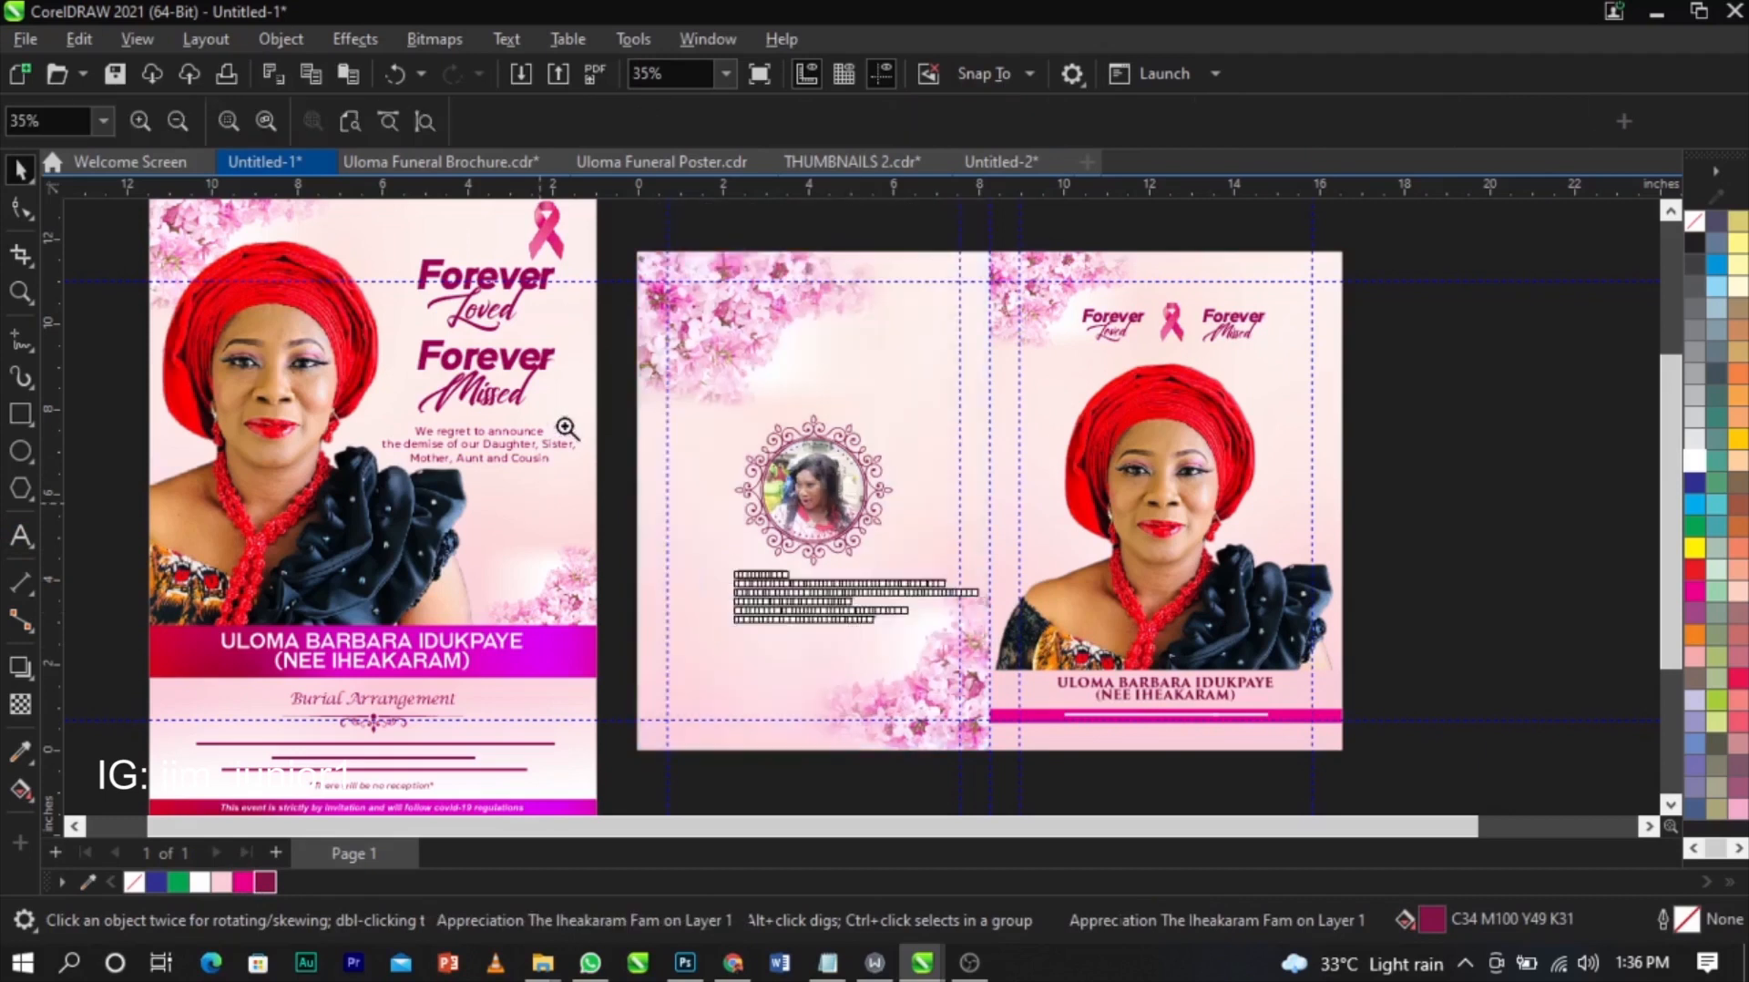
{"action": "left_click_drag", "start_coordinate": [581, 415], "coordinate": [1061, 651]}
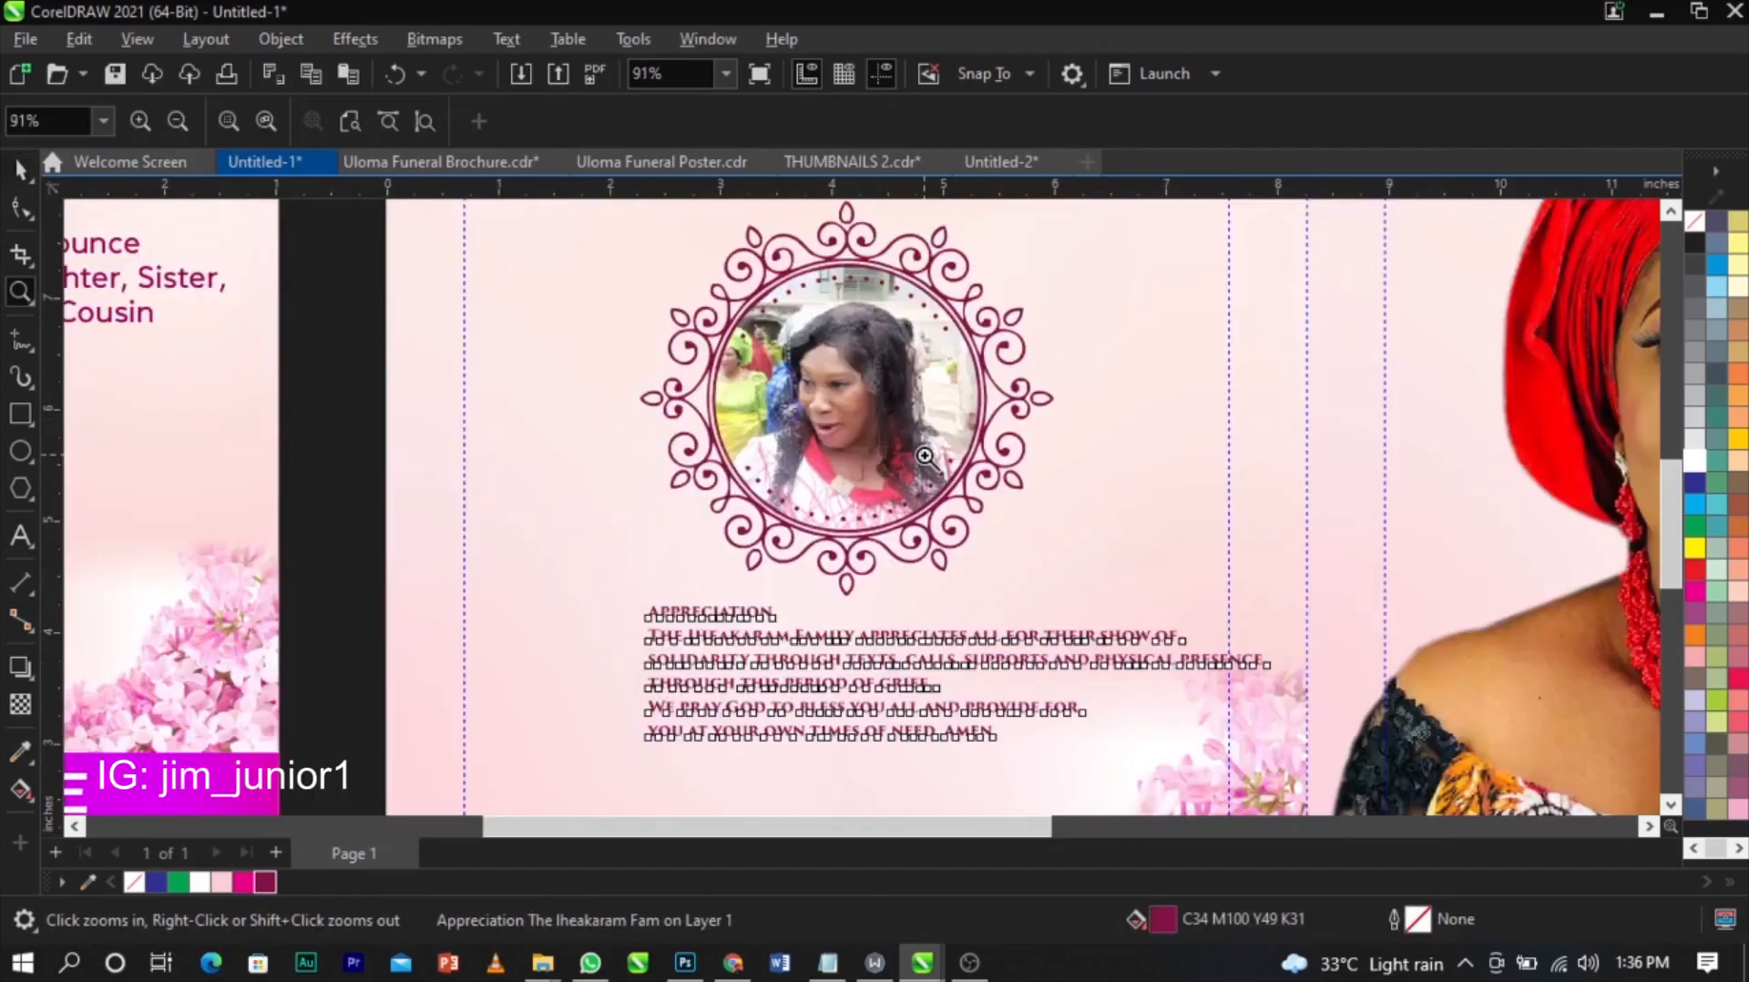
- Move the framed circular photo slightly up, away from the appreciation message
{"action": "key", "text": "space"}
{"action": "left_click", "coordinate": [919, 473]}
{"action": "left_click_drag", "start_coordinate": [919, 472], "coordinate": [916, 417]}
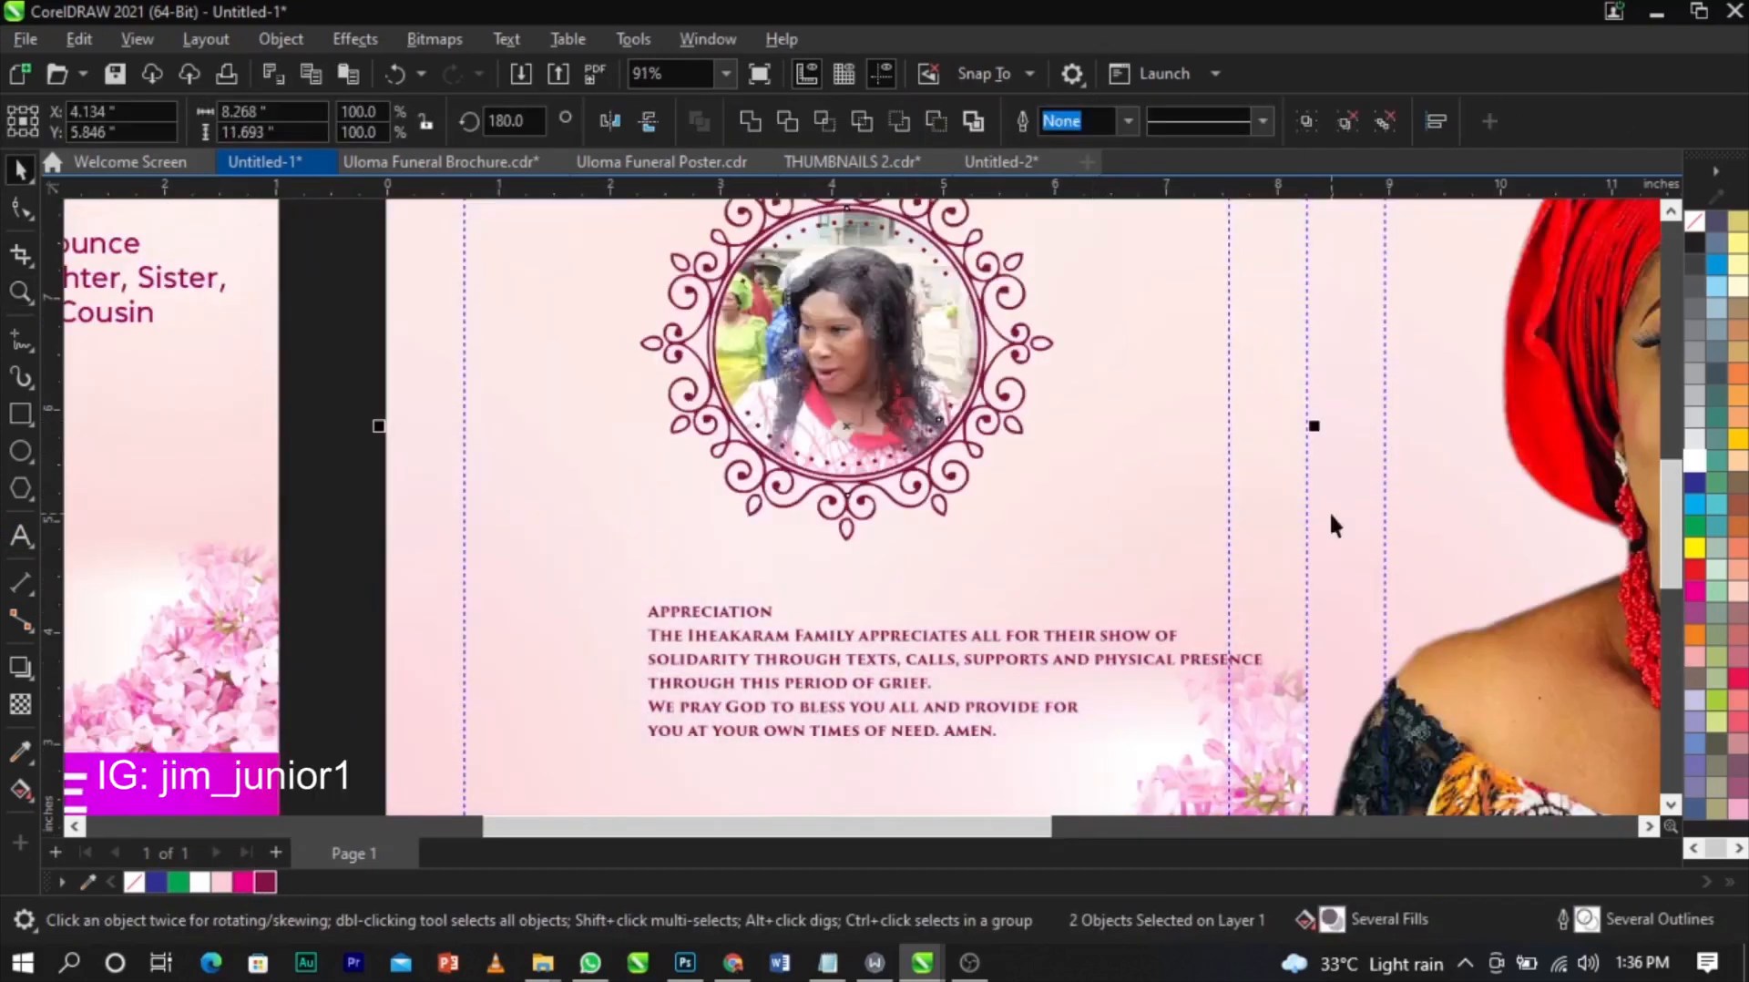
- Cut the "Appreciation" heading out of the message and paste it as a separate artistic text beneath the framed photo
{"action": "left_click", "coordinate": [762, 628]}
{"action": "double_click", "coordinate": [762, 612]}
{"action": "left_click_drag", "start_coordinate": [772, 612], "coordinate": [648, 626]}
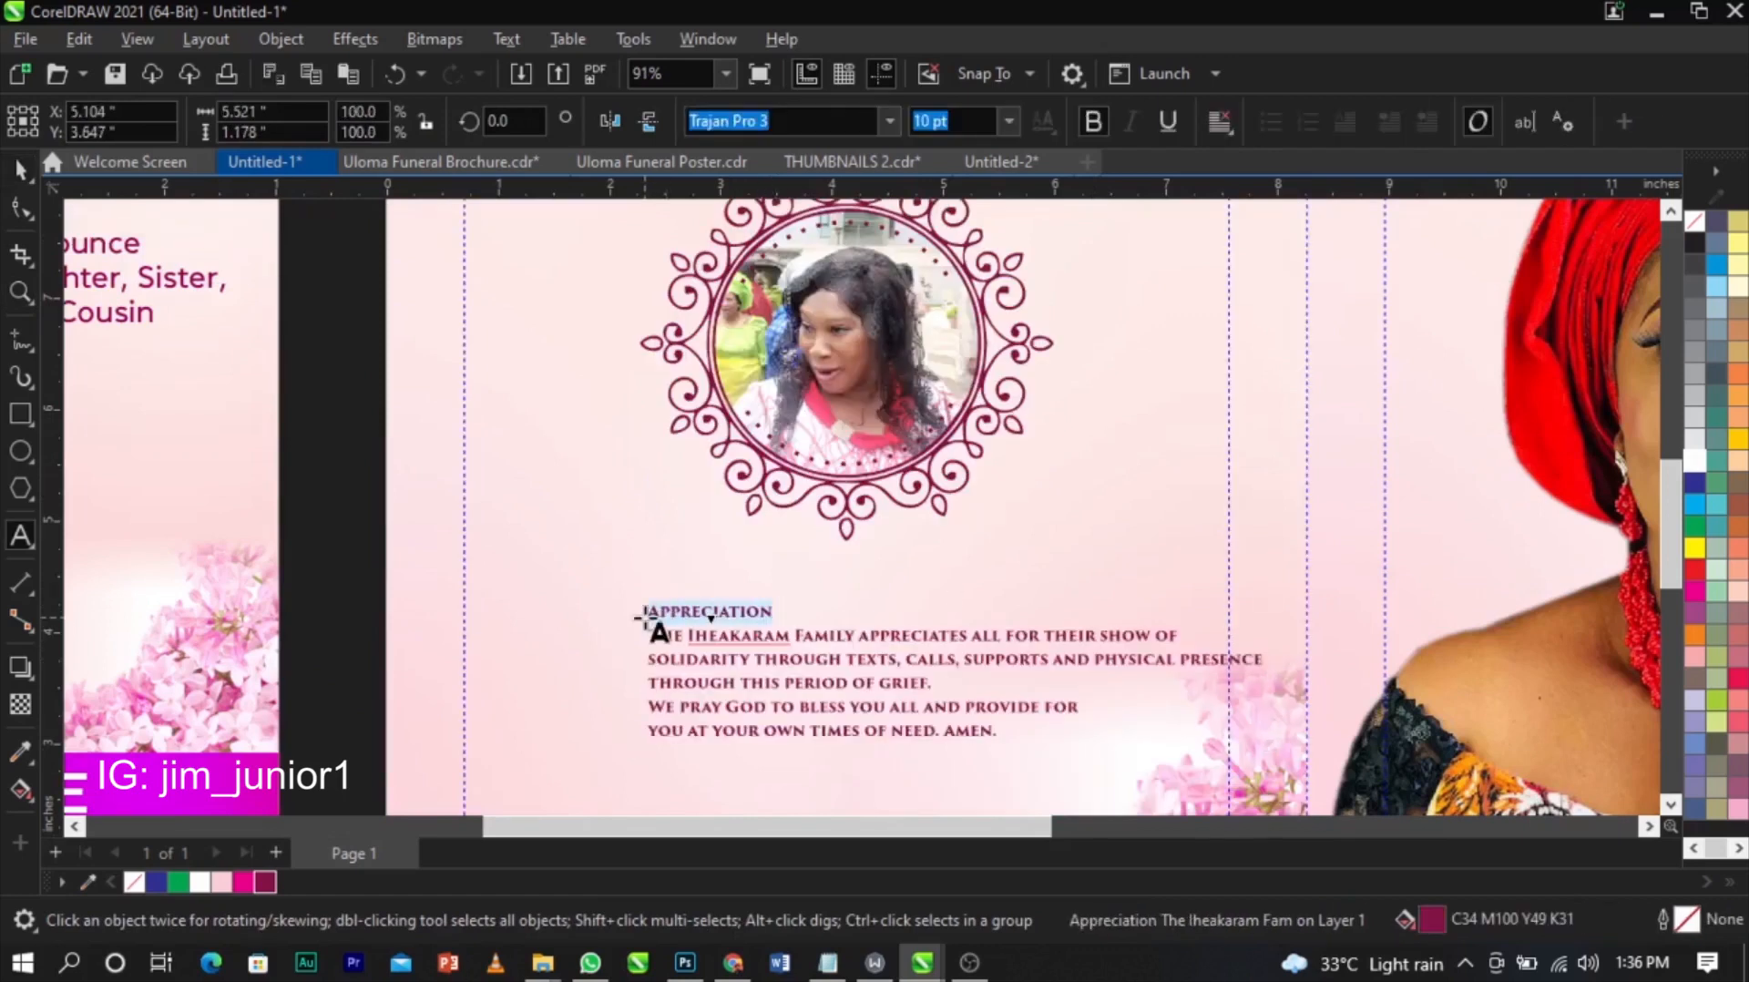
{"action": "key", "text": "Delete"}
{"action": "left_click", "coordinate": [663, 524]}
{"action": "key", "text": "ctrl+v"}
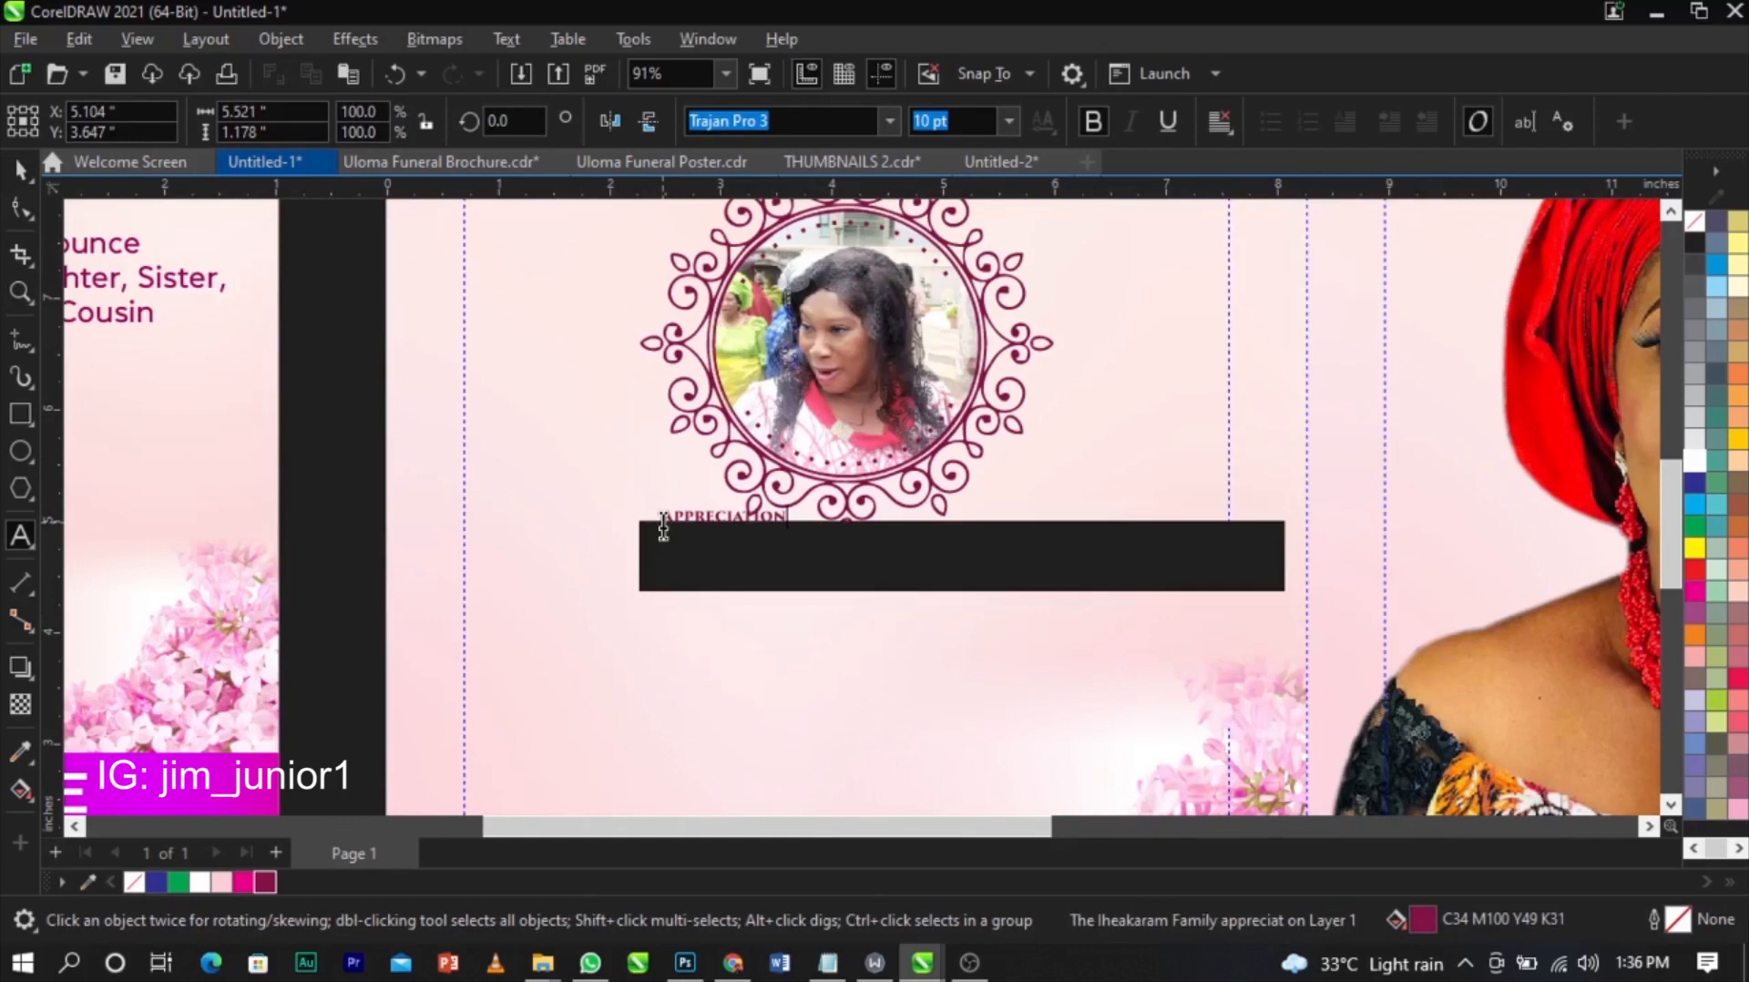
- Move the message body beneath the photo, set its font to Times New Roman and enlarge it to about 12.13 pt
{"action": "key", "text": "ctrl+space"}
{"action": "left_click_drag", "start_coordinate": [836, 619], "coordinate": [797, 596]}
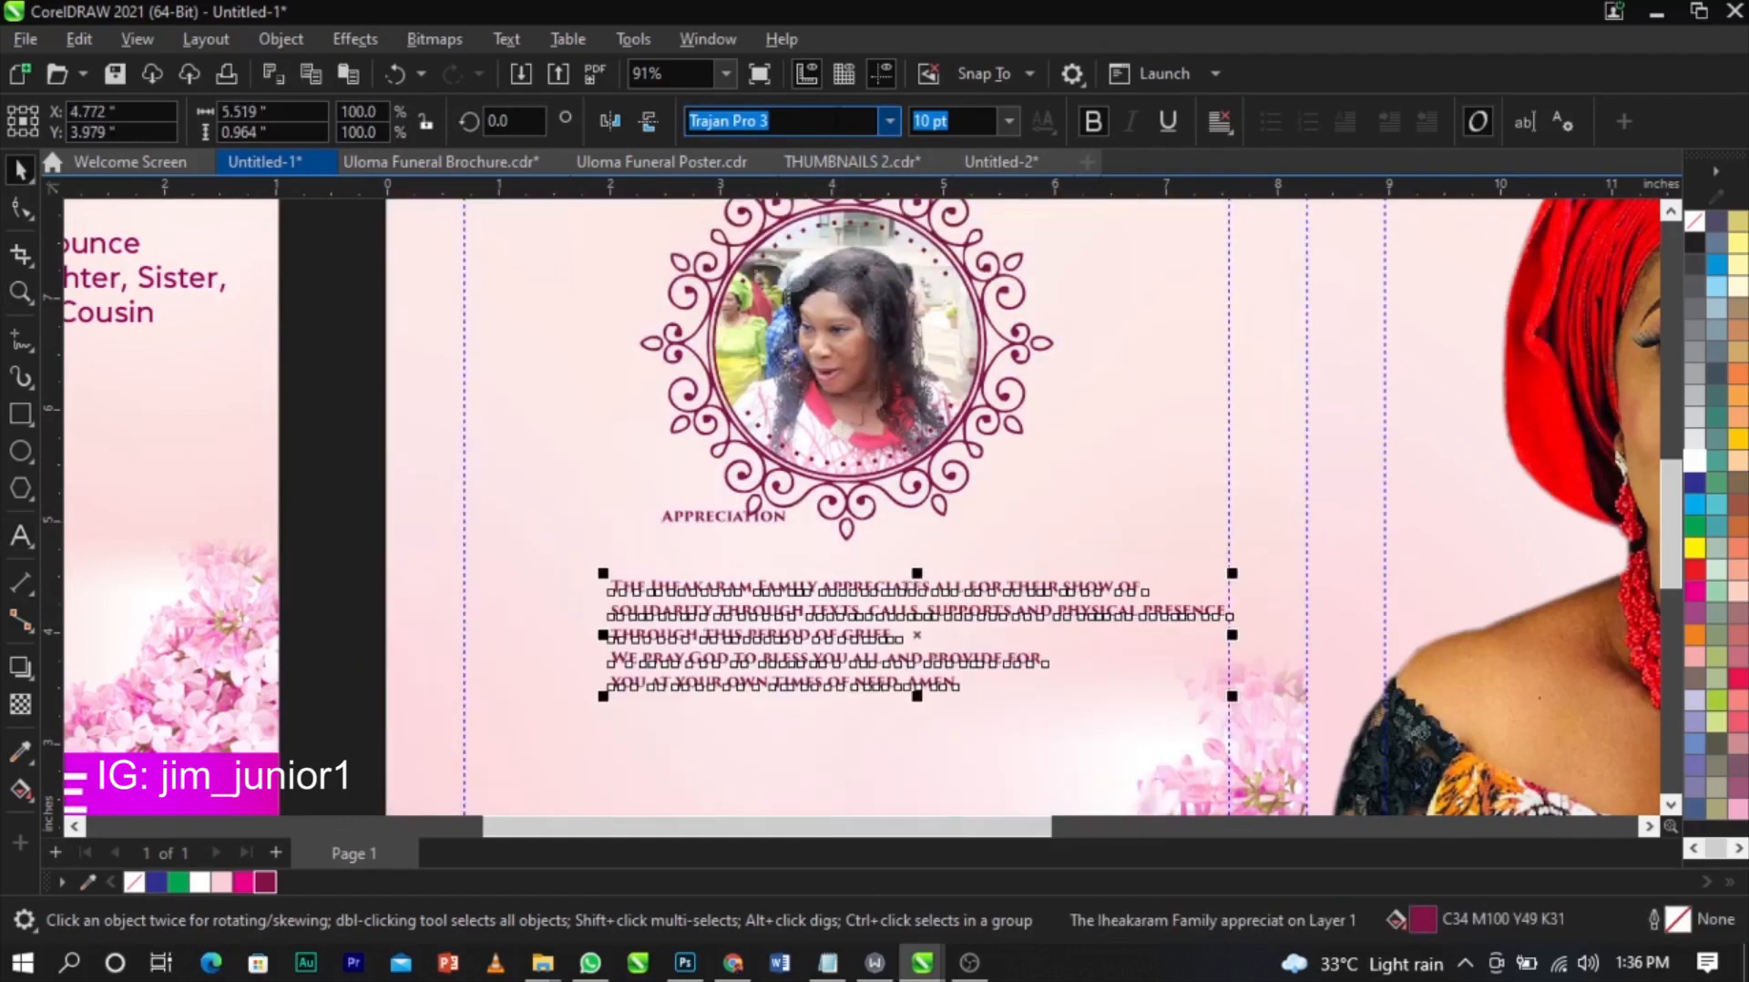
{"action": "type", "text": "t"}
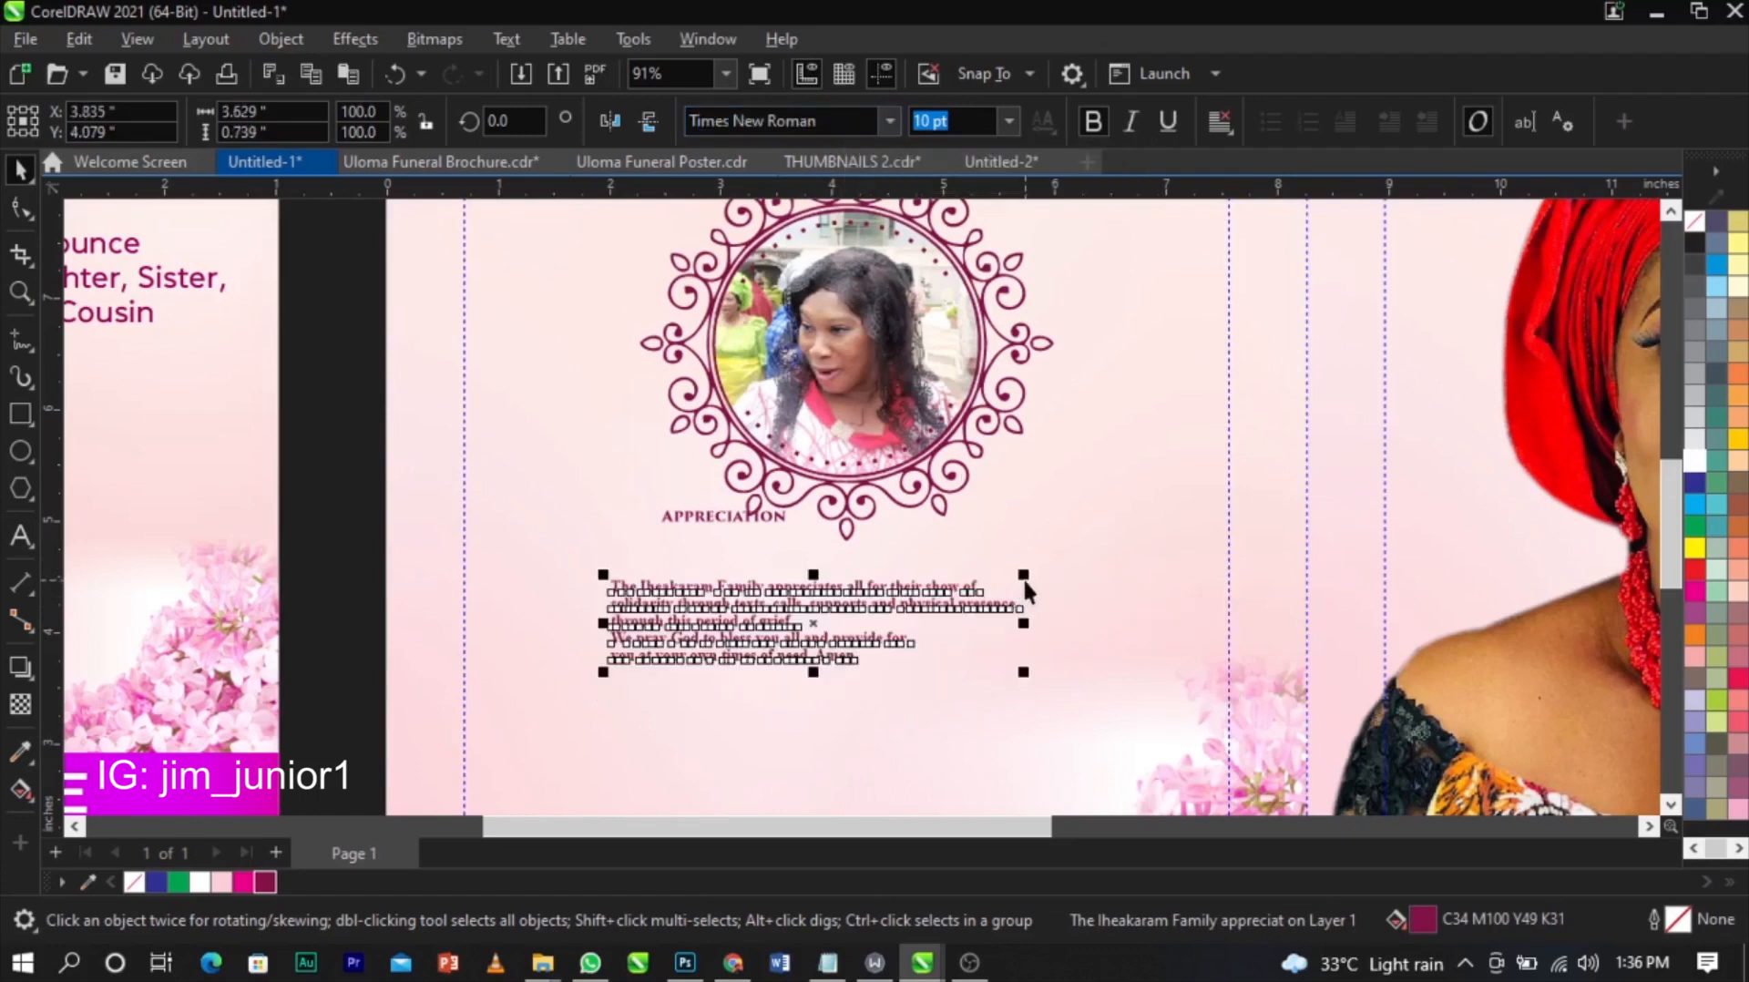
{"action": "left_click_drag", "start_coordinate": [1081, 565], "coordinate": [1122, 566]}
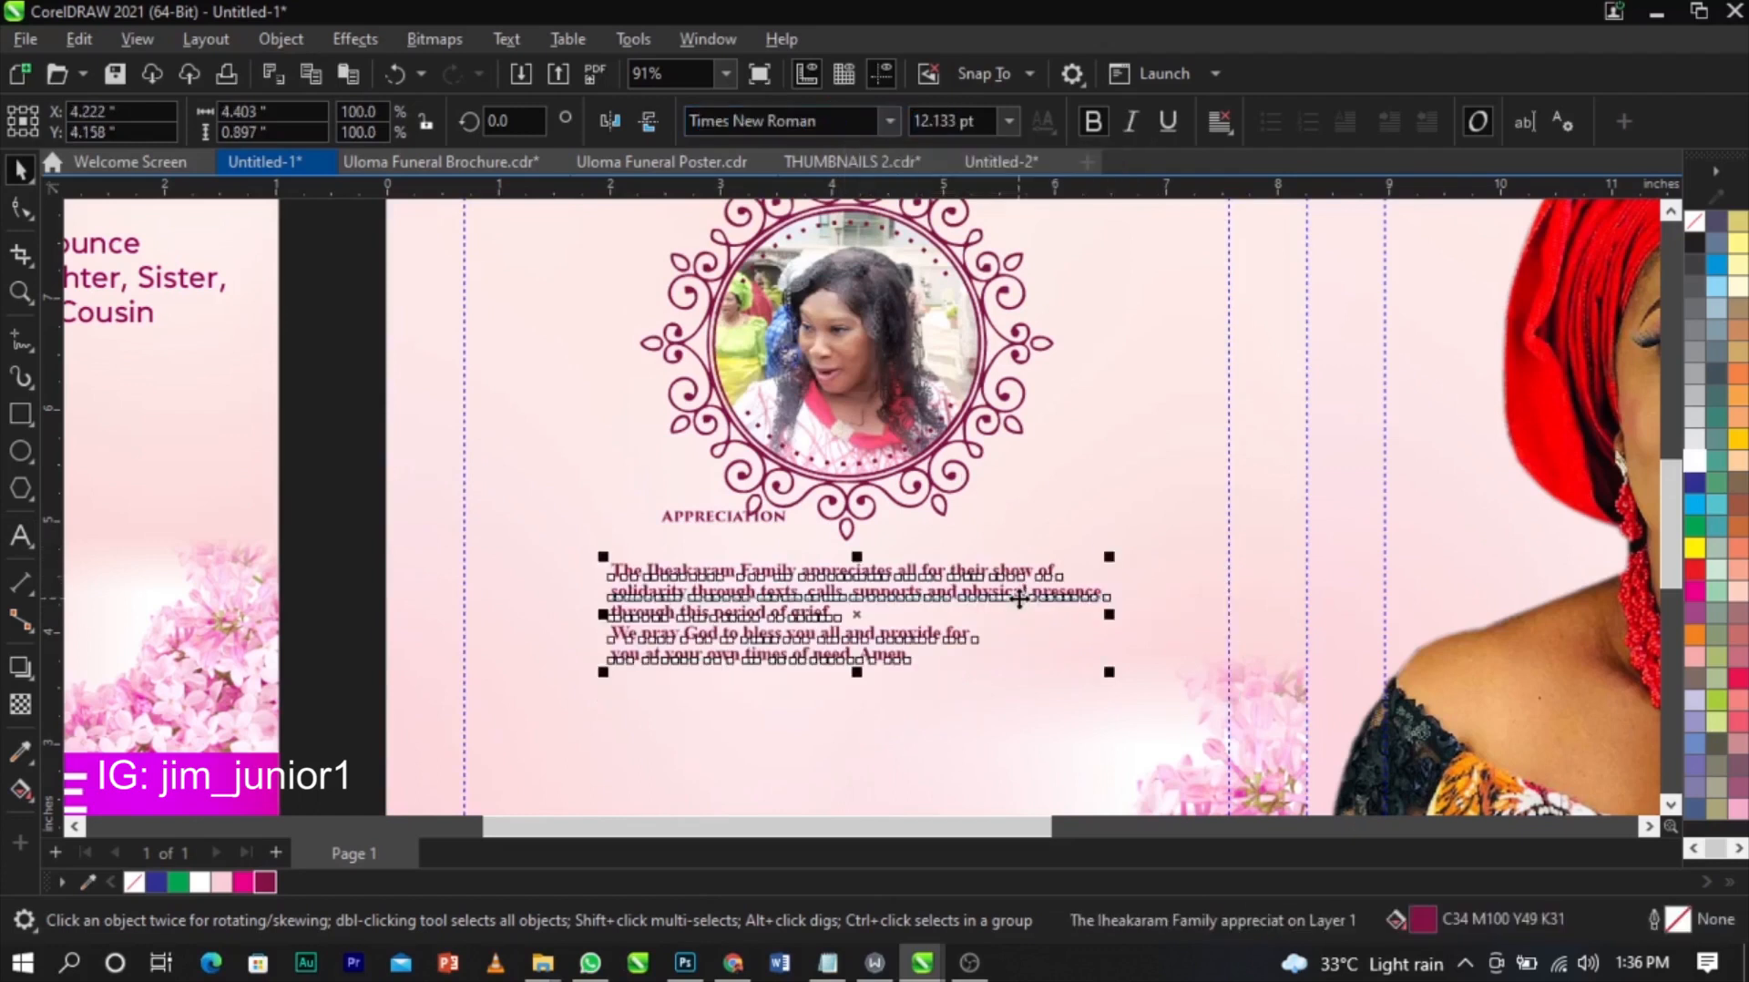
- Center-align the lines of the message and center the text block horizontally on the left panel
{"action": "left_click", "coordinate": [1226, 123]}
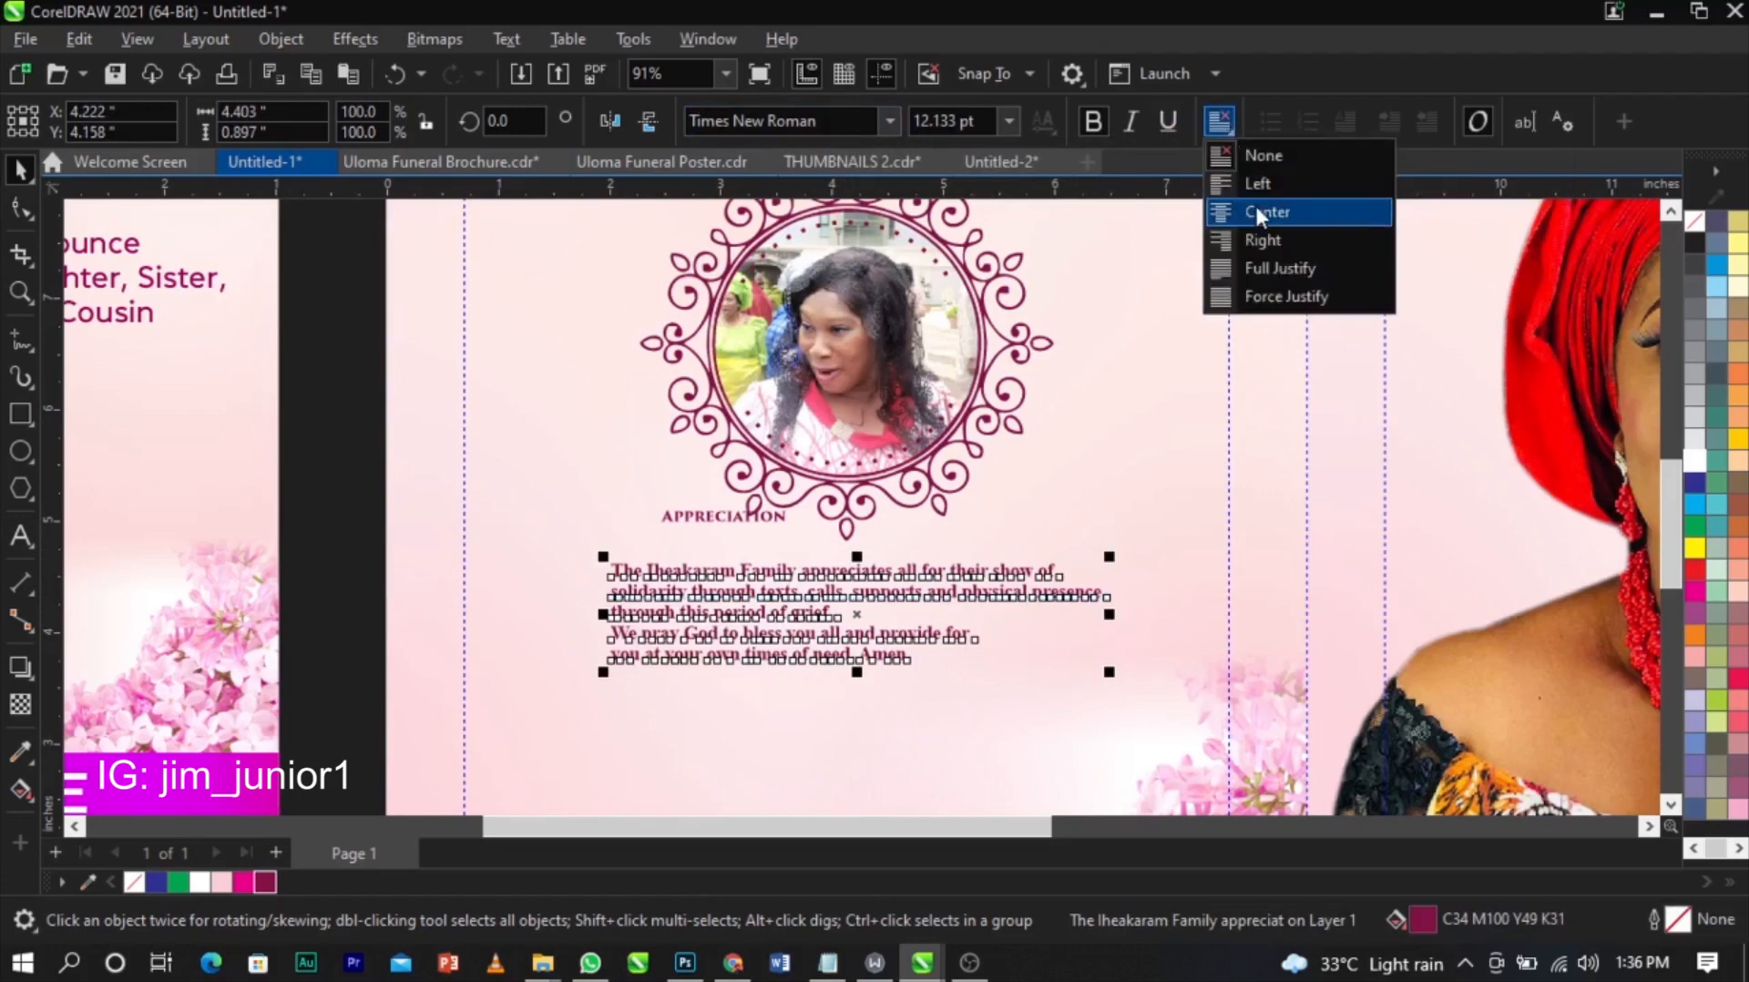
{"action": "left_click", "coordinate": [1255, 205]}
{"action": "left_click", "coordinate": [927, 453], "text": "shift"}
{"action": "key", "text": "c"}
{"action": "left_click", "coordinate": [1064, 490]}
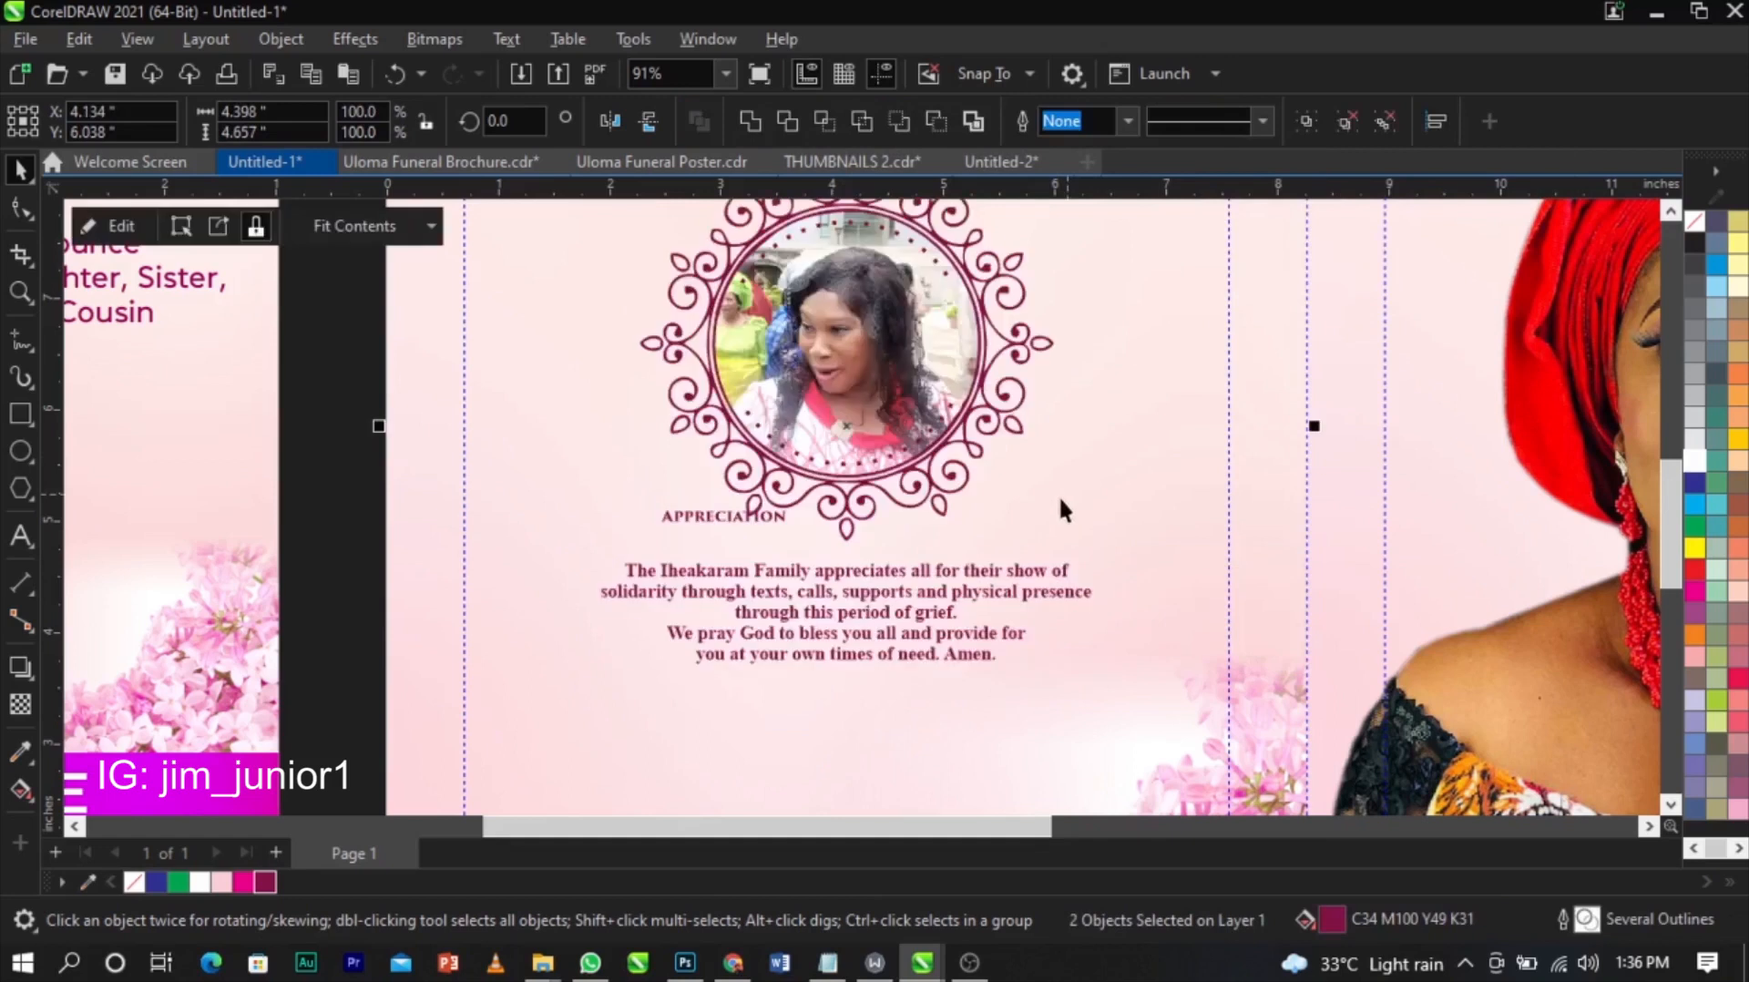
- Move the message body lower on the left panel, keep it horizontally centered and remove its bold formatting
{"action": "left_click", "coordinate": [991, 581]}
{"action": "left_click_drag", "start_coordinate": [987, 618], "coordinate": [988, 677]}
{"action": "left_click", "coordinate": [916, 465], "text": "shift"}
{"action": "left_click", "coordinate": [1034, 472]}
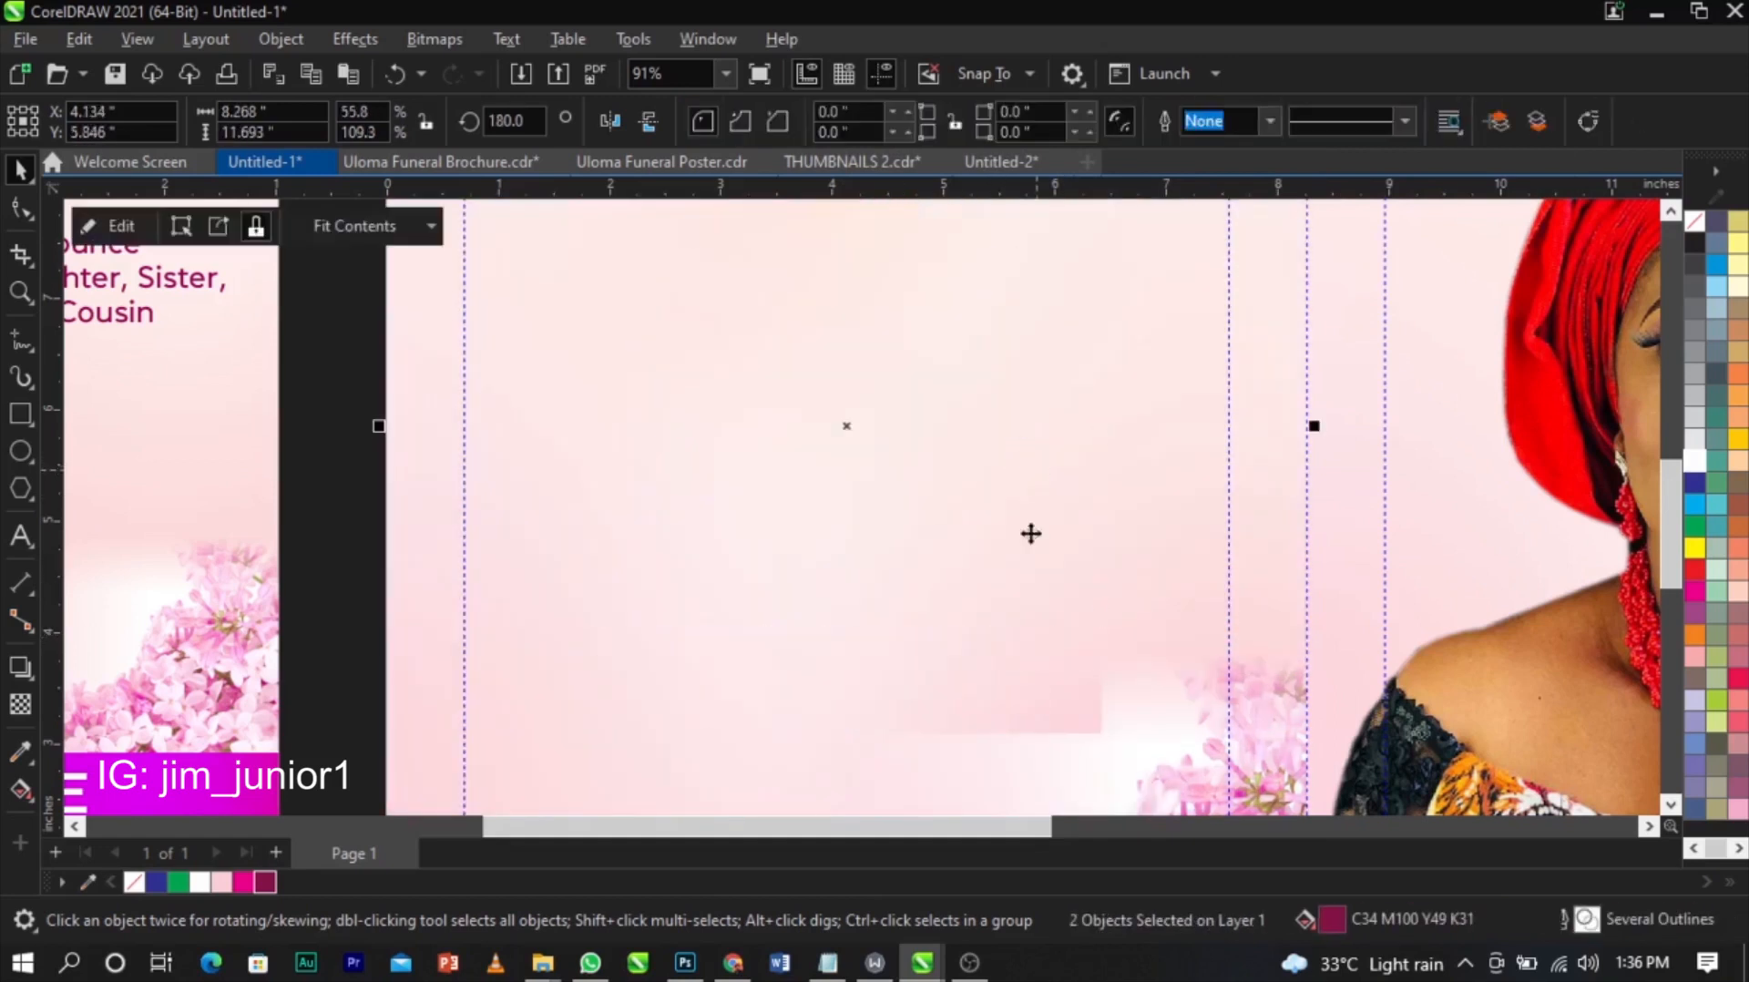
{"action": "left_click", "coordinate": [1012, 648]}
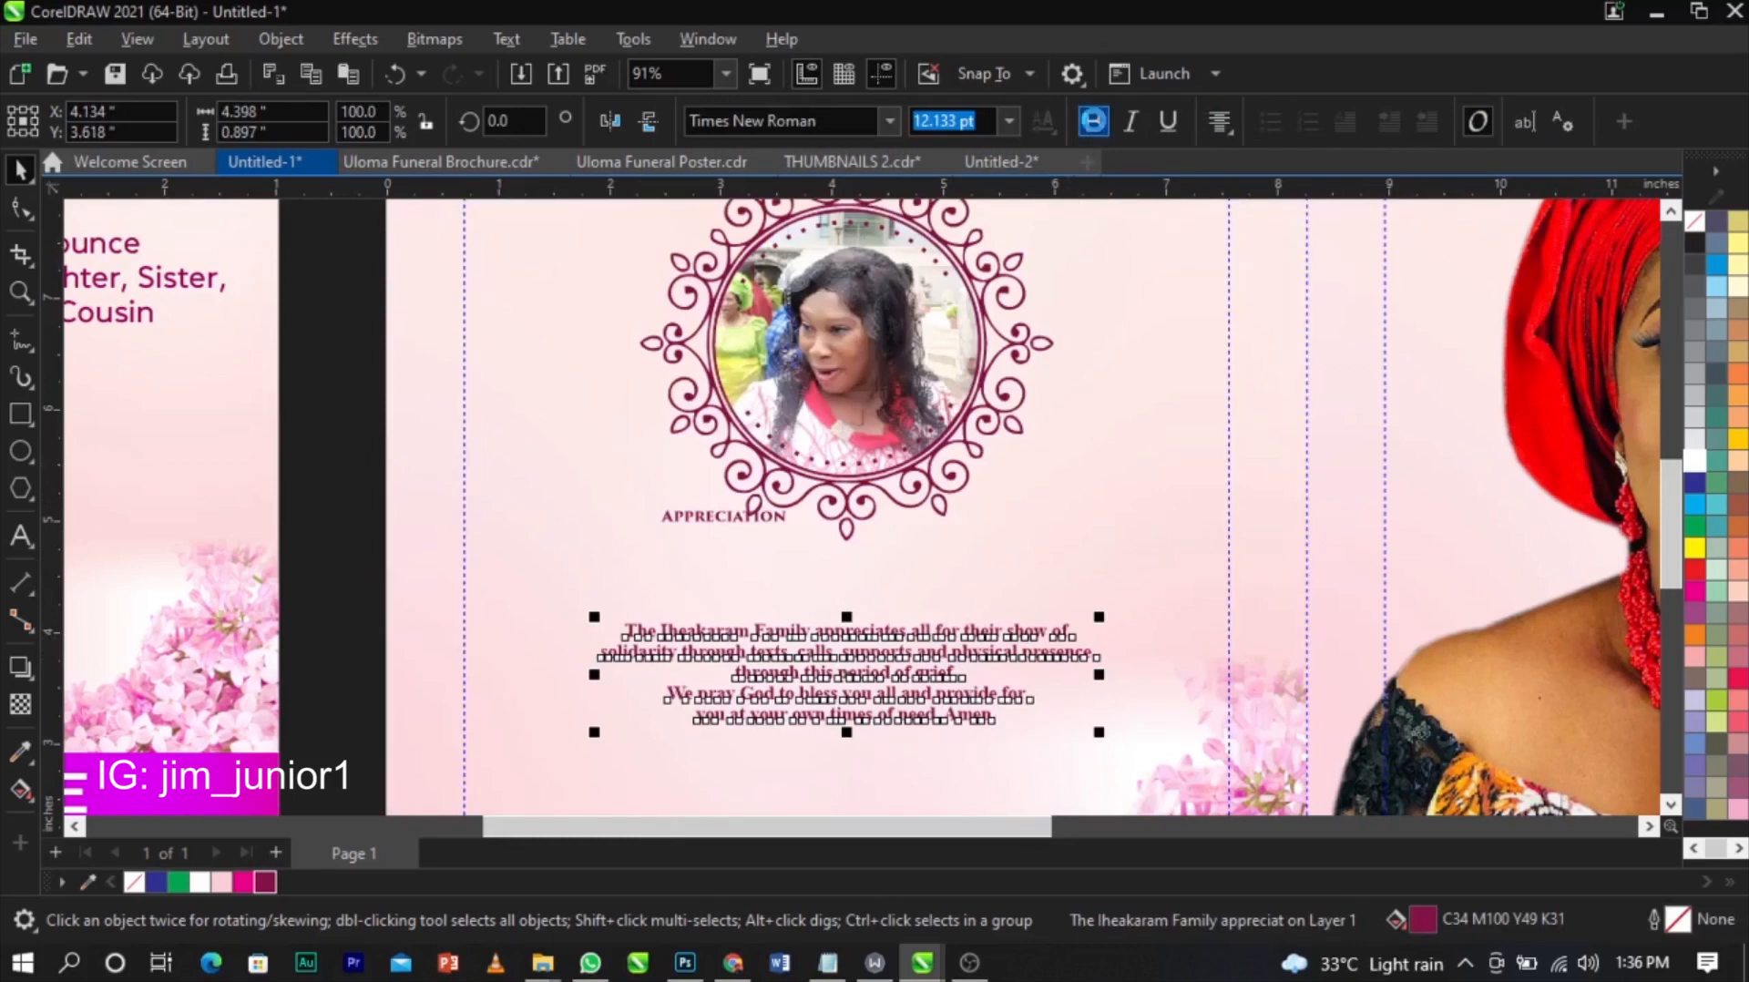
{"action": "left_click", "coordinate": [1135, 428]}
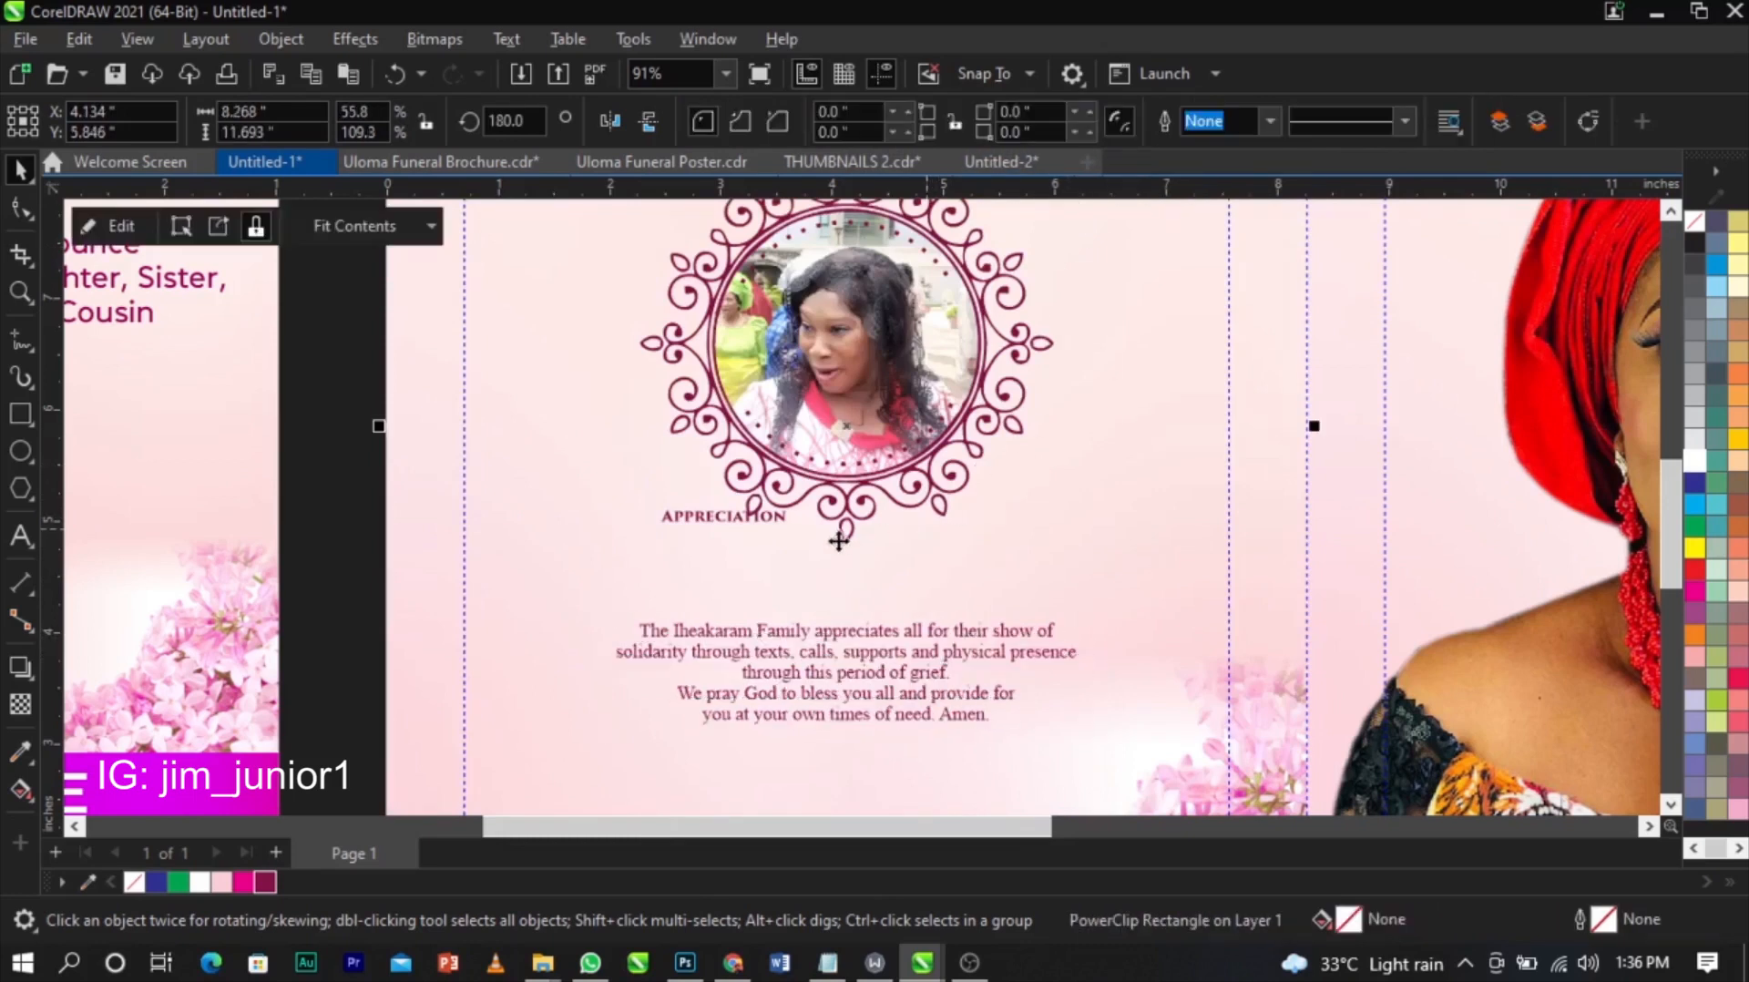
- Place the "Appreciation" heading just above the message, set its font to Aerotis and enlarge it to about 36 pt
{"action": "left_click_drag", "start_coordinate": [768, 528], "coordinate": [907, 596]}
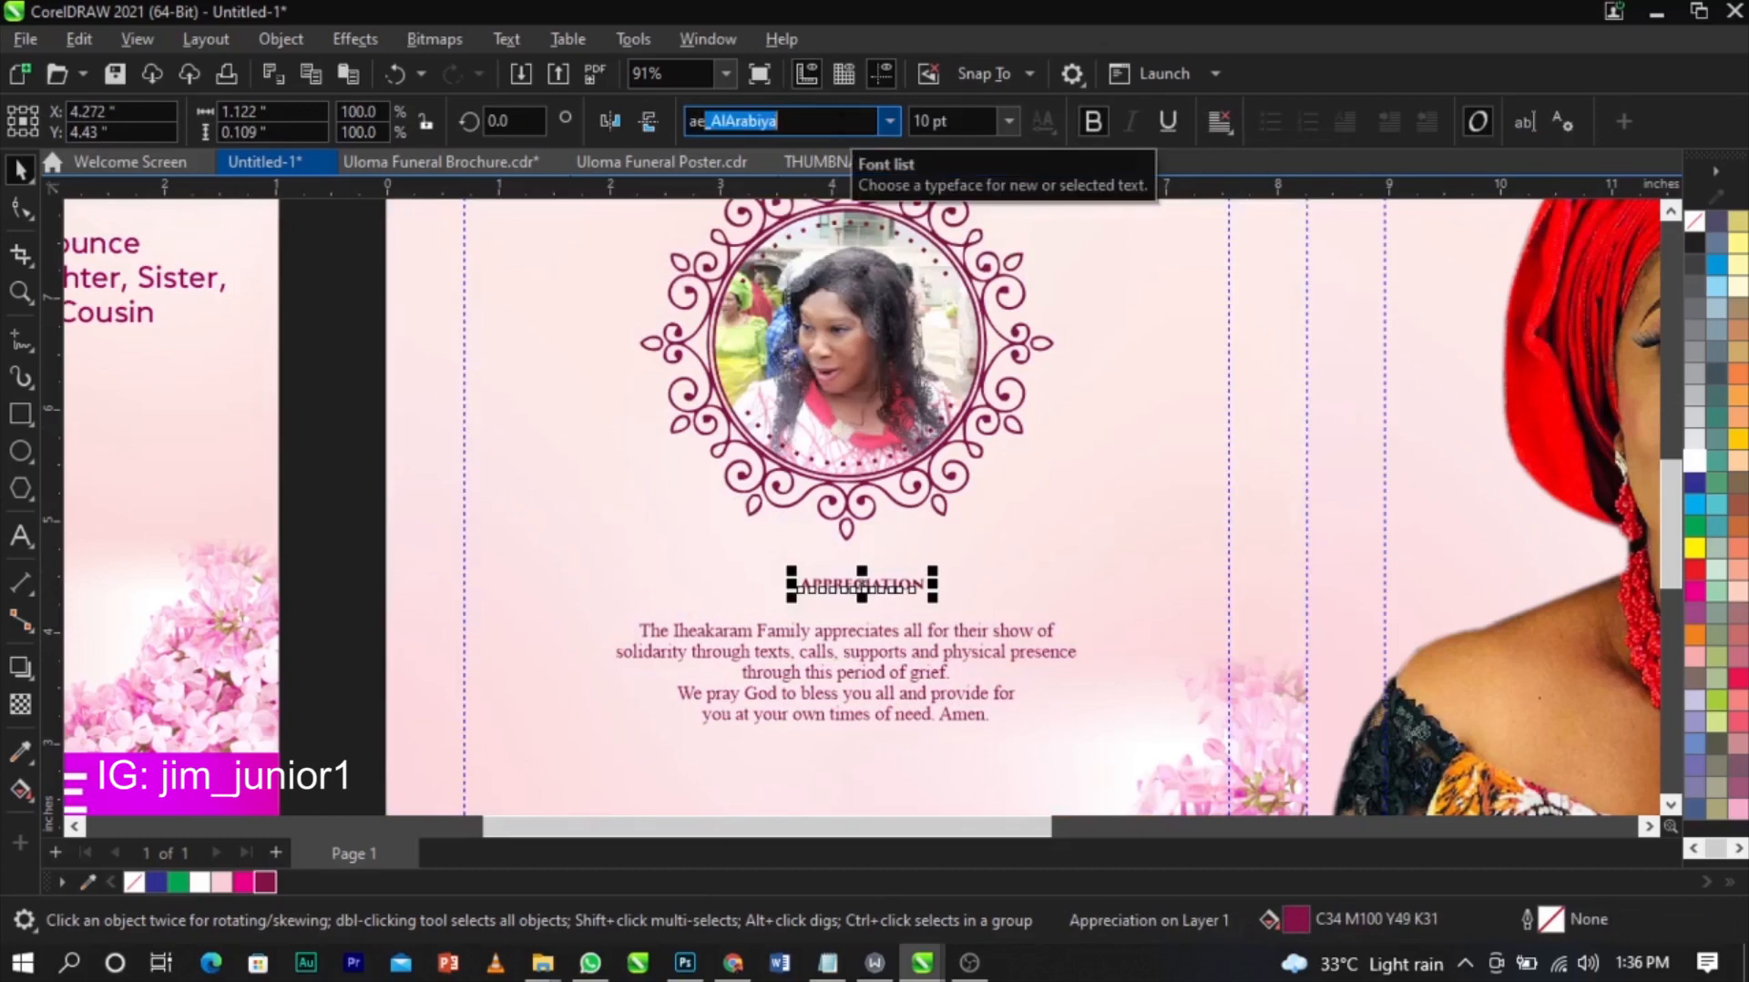
{"action": "left_click", "coordinate": [840, 121]}
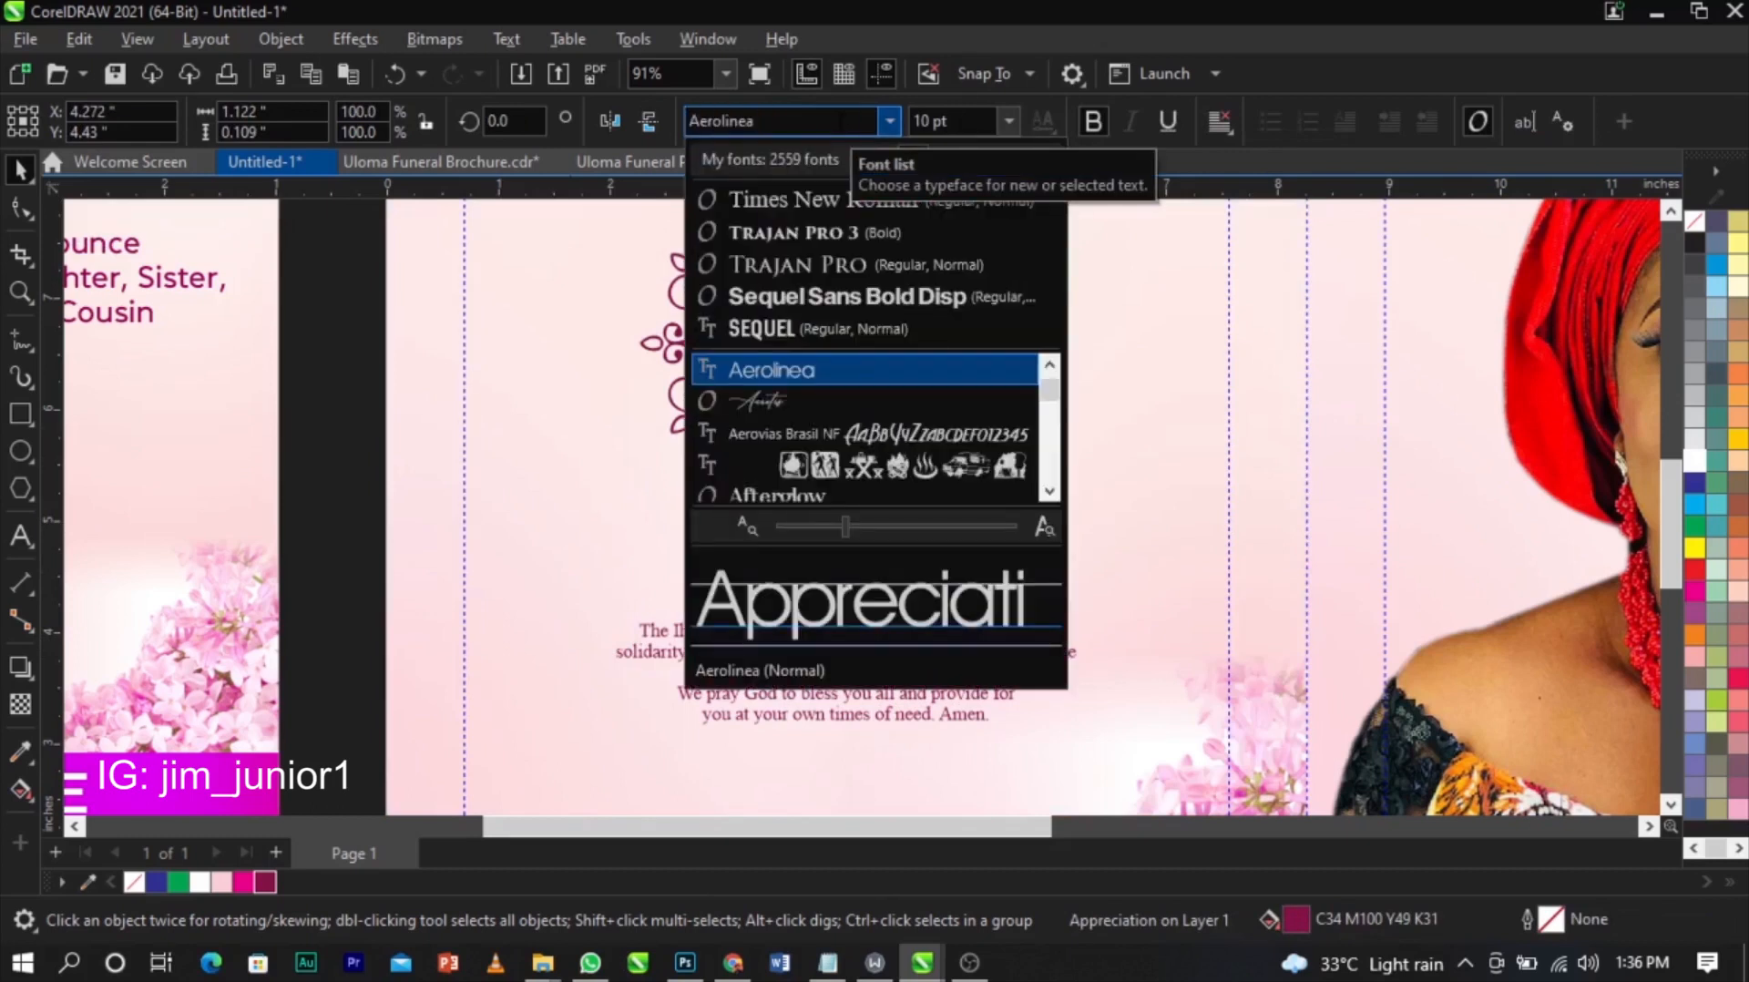
{"action": "key", "text": "Down"}
{"action": "key", "text": "Escape"}
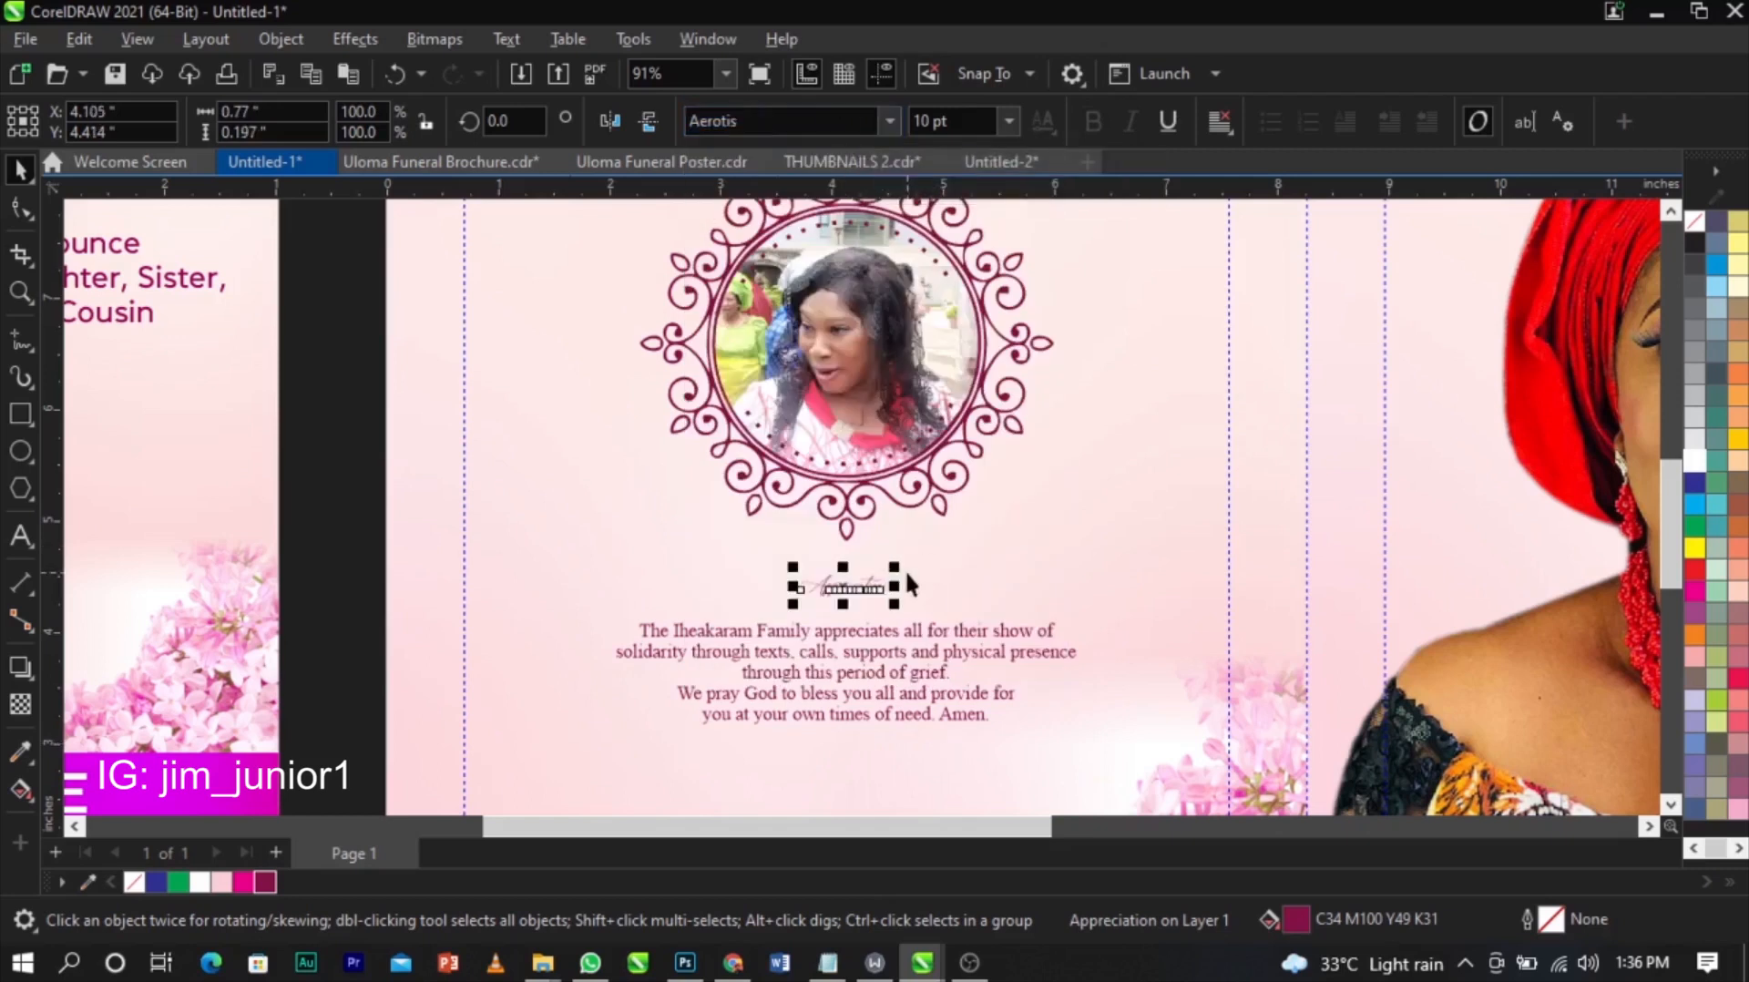
{"action": "left_click_drag", "start_coordinate": [894, 568], "coordinate": [1082, 541]}
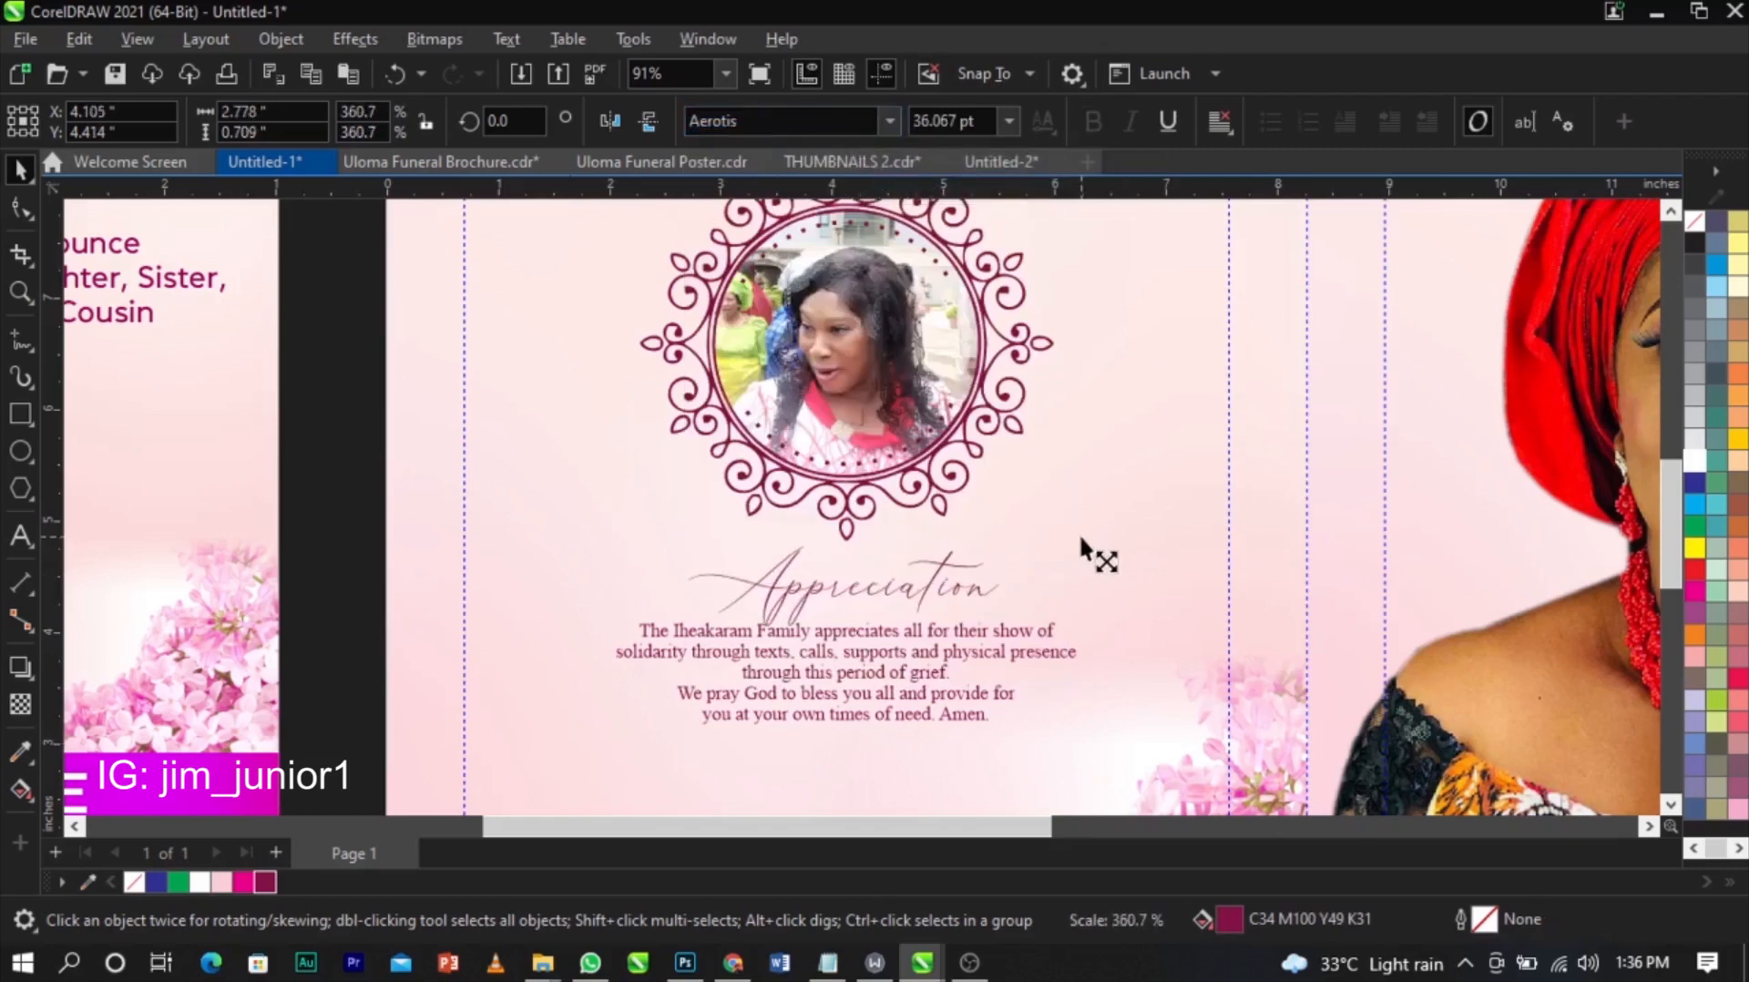
- Move the heading and message down together, and raise the heading slightly to clear the first message line
{"action": "left_click", "coordinate": [949, 648], "text": "shift"}
{"action": "left_click_drag", "start_coordinate": [929, 663], "coordinate": [929, 701]}
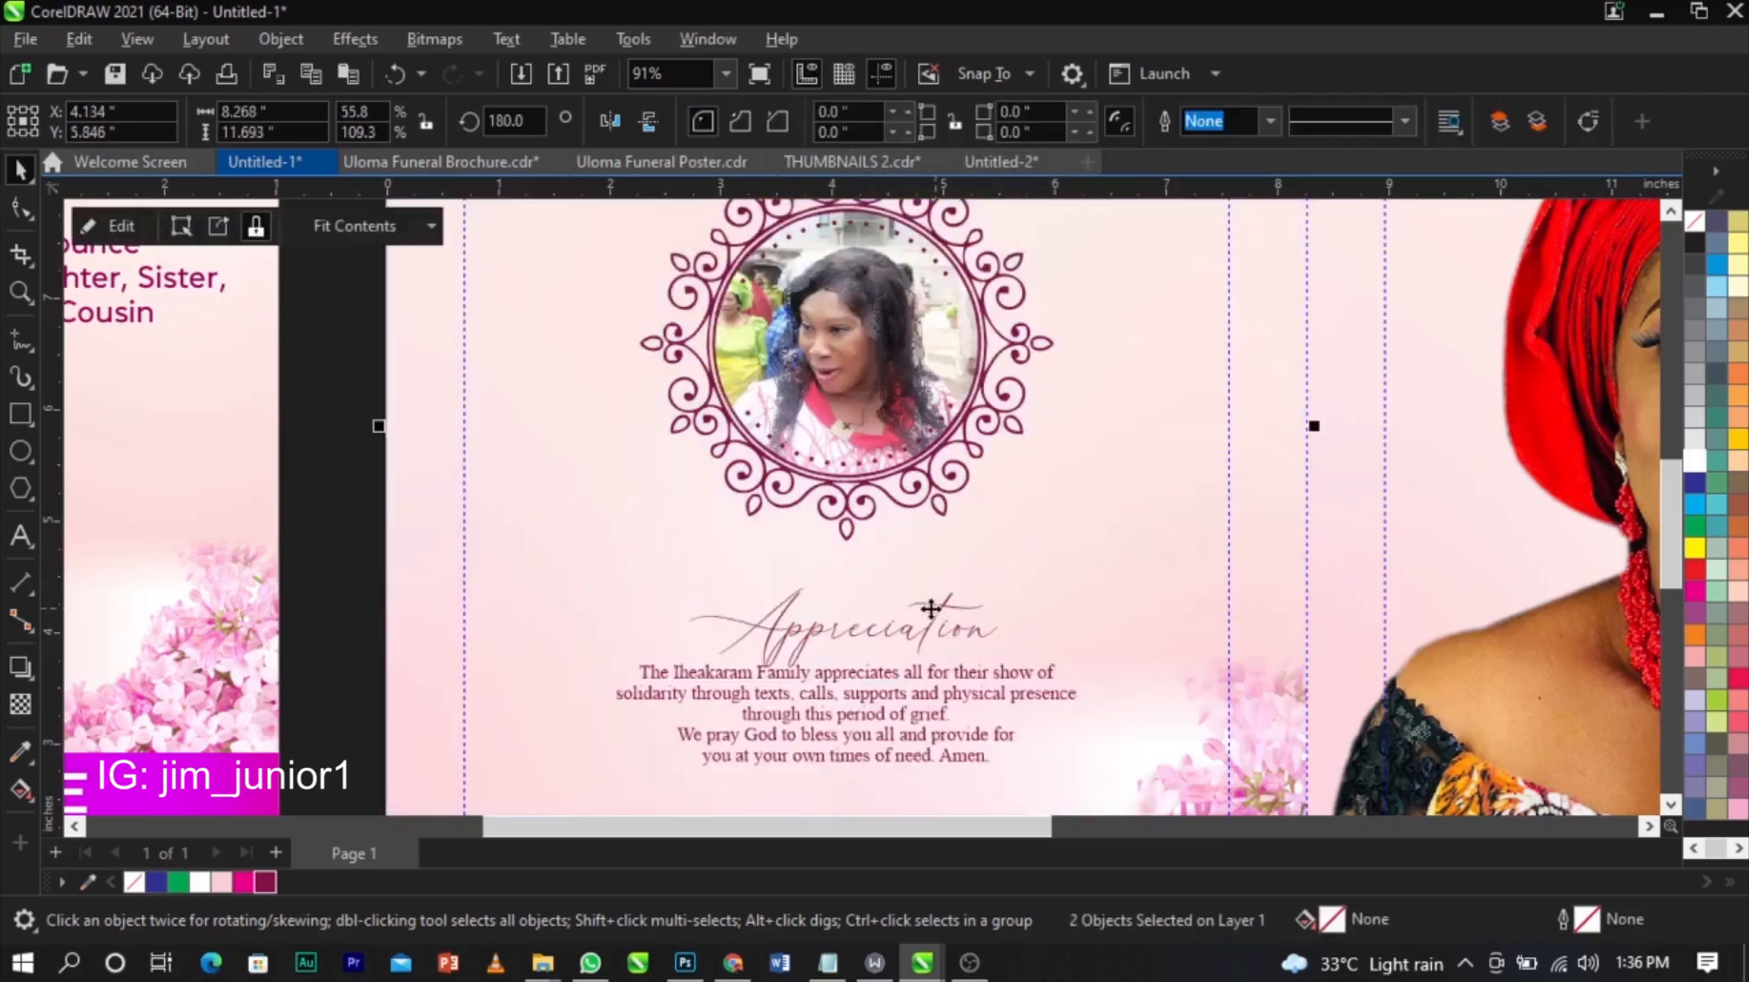
{"action": "scroll", "coordinate": [943, 643], "scroll_direction": "up", "scroll_amount": 3}
{"action": "scroll", "coordinate": [944, 642], "scroll_direction": "up", "scroll_amount": 2}
{"action": "left_click", "coordinate": [937, 625]}
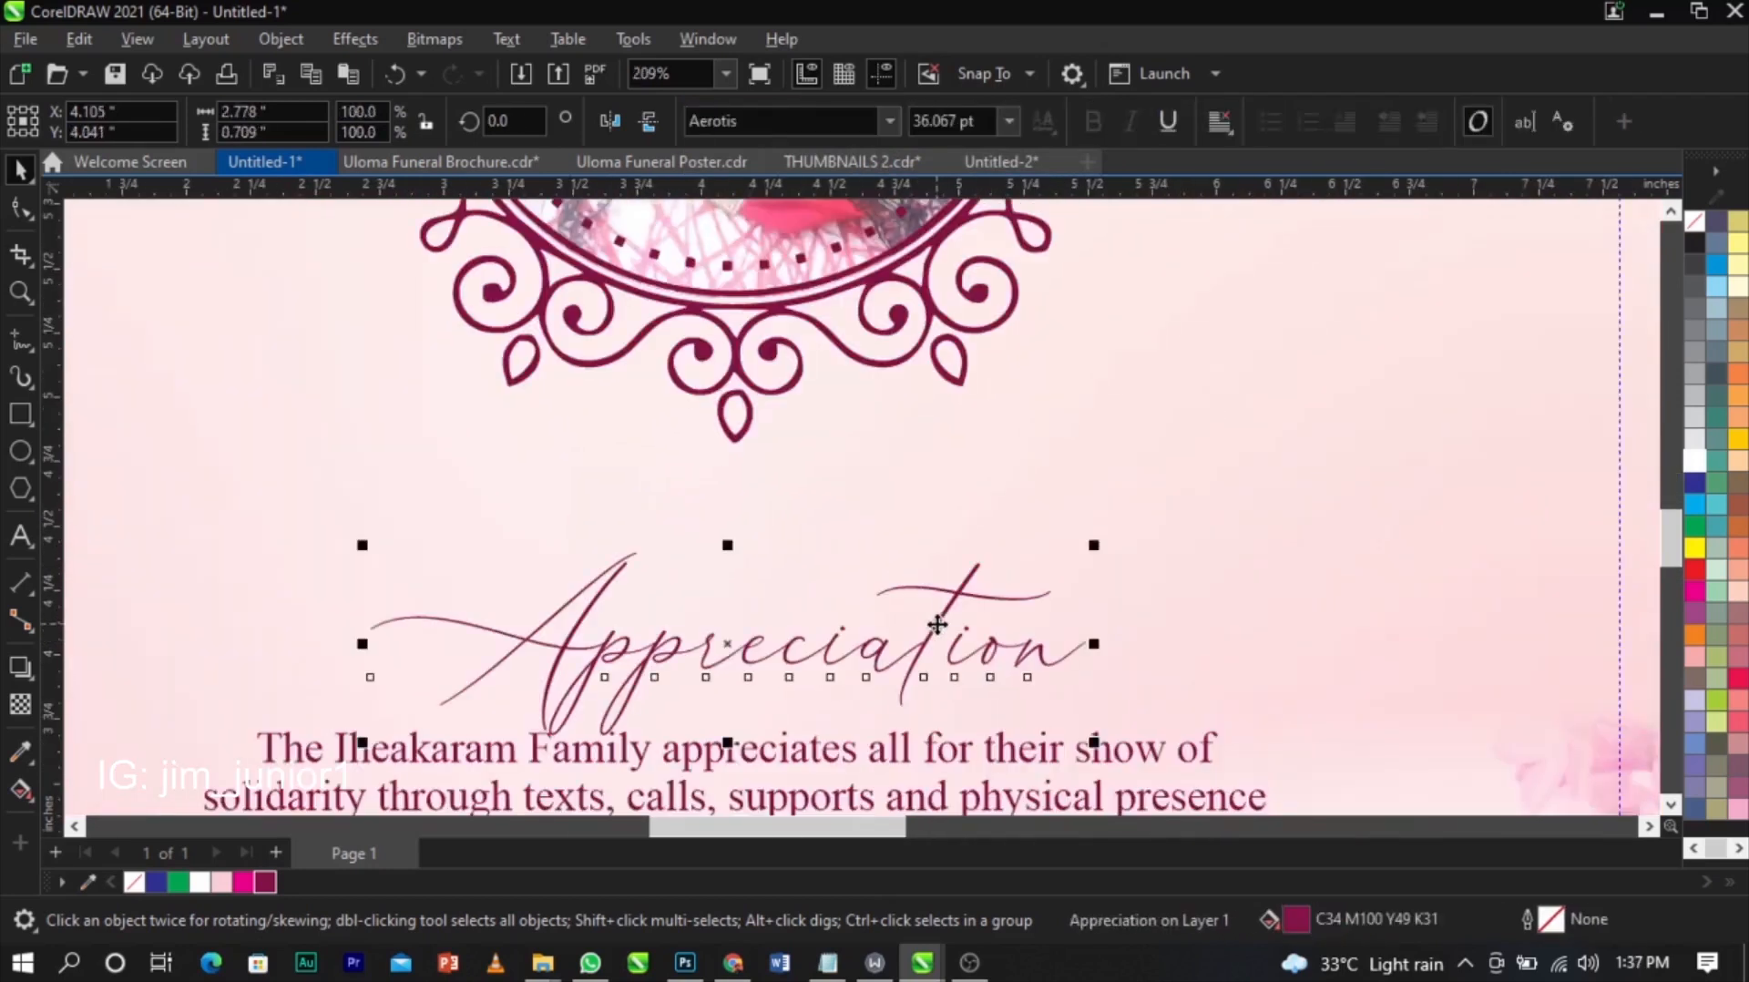
{"action": "left_click_drag", "start_coordinate": [939, 589], "coordinate": [979, 754]}
{"action": "left_click", "coordinate": [985, 759], "text": "shift"}
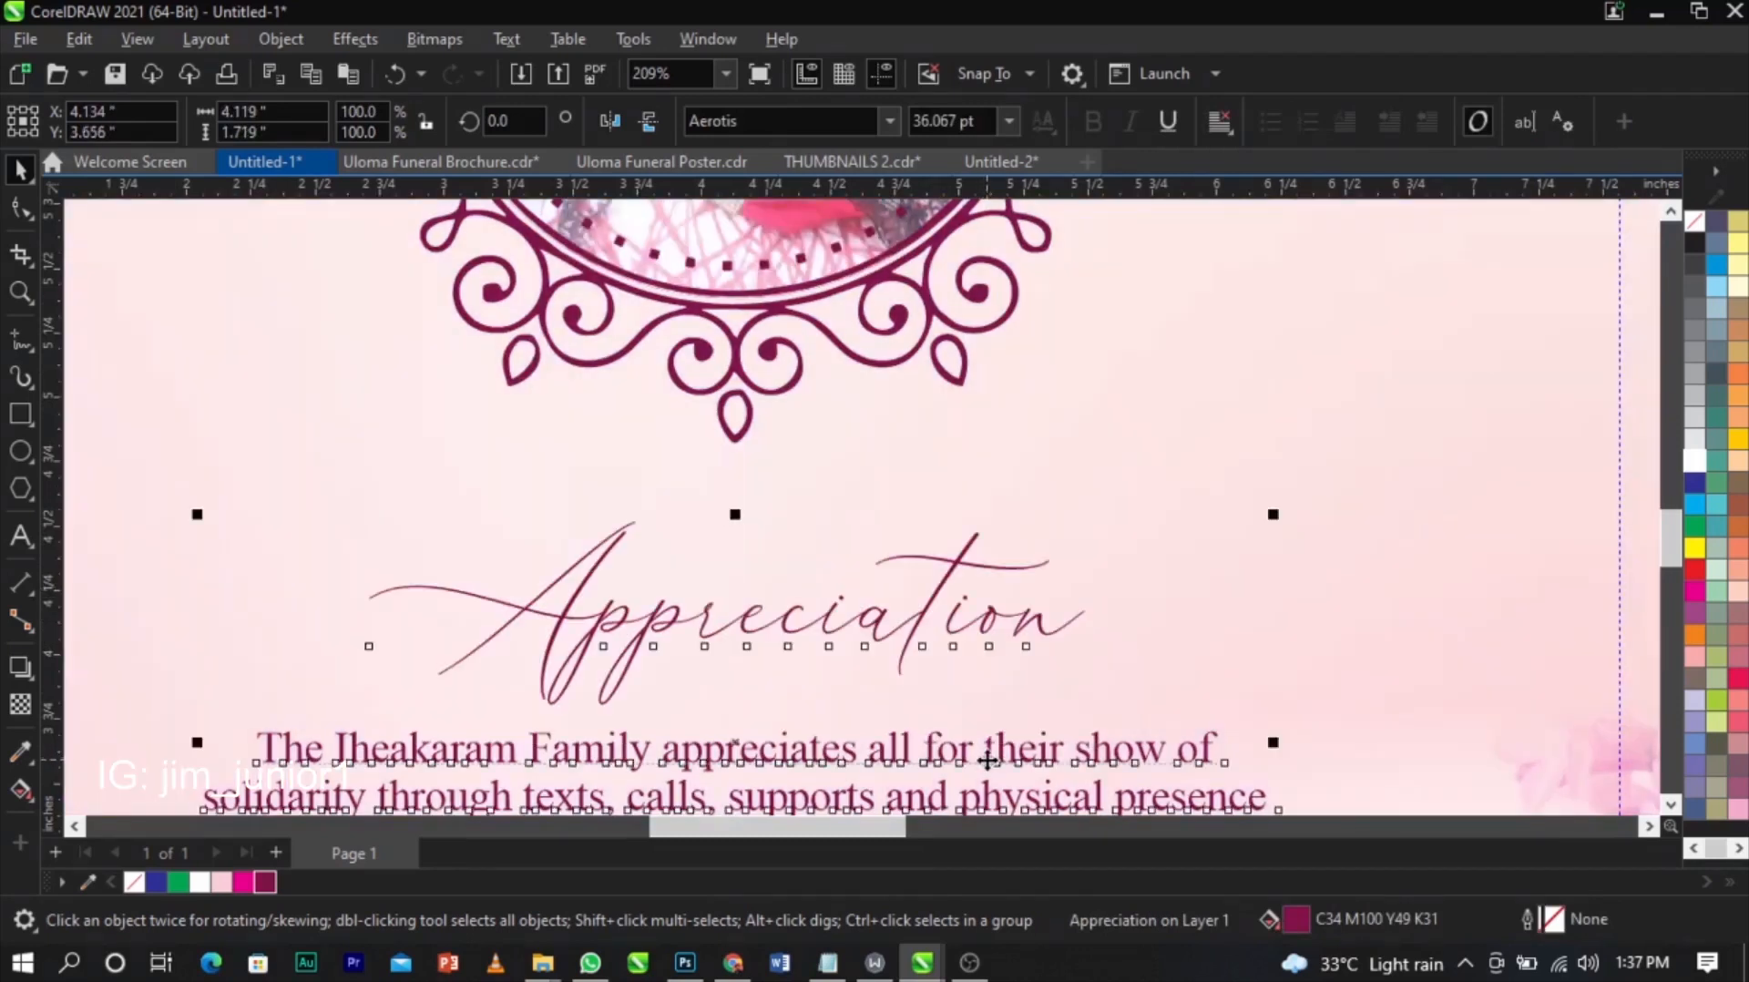
- Fit the whole brochure spread in the view and examine it in a full-screen preview
{"action": "key", "text": "F4"}
{"action": "left_click", "coordinate": [1573, 625]}
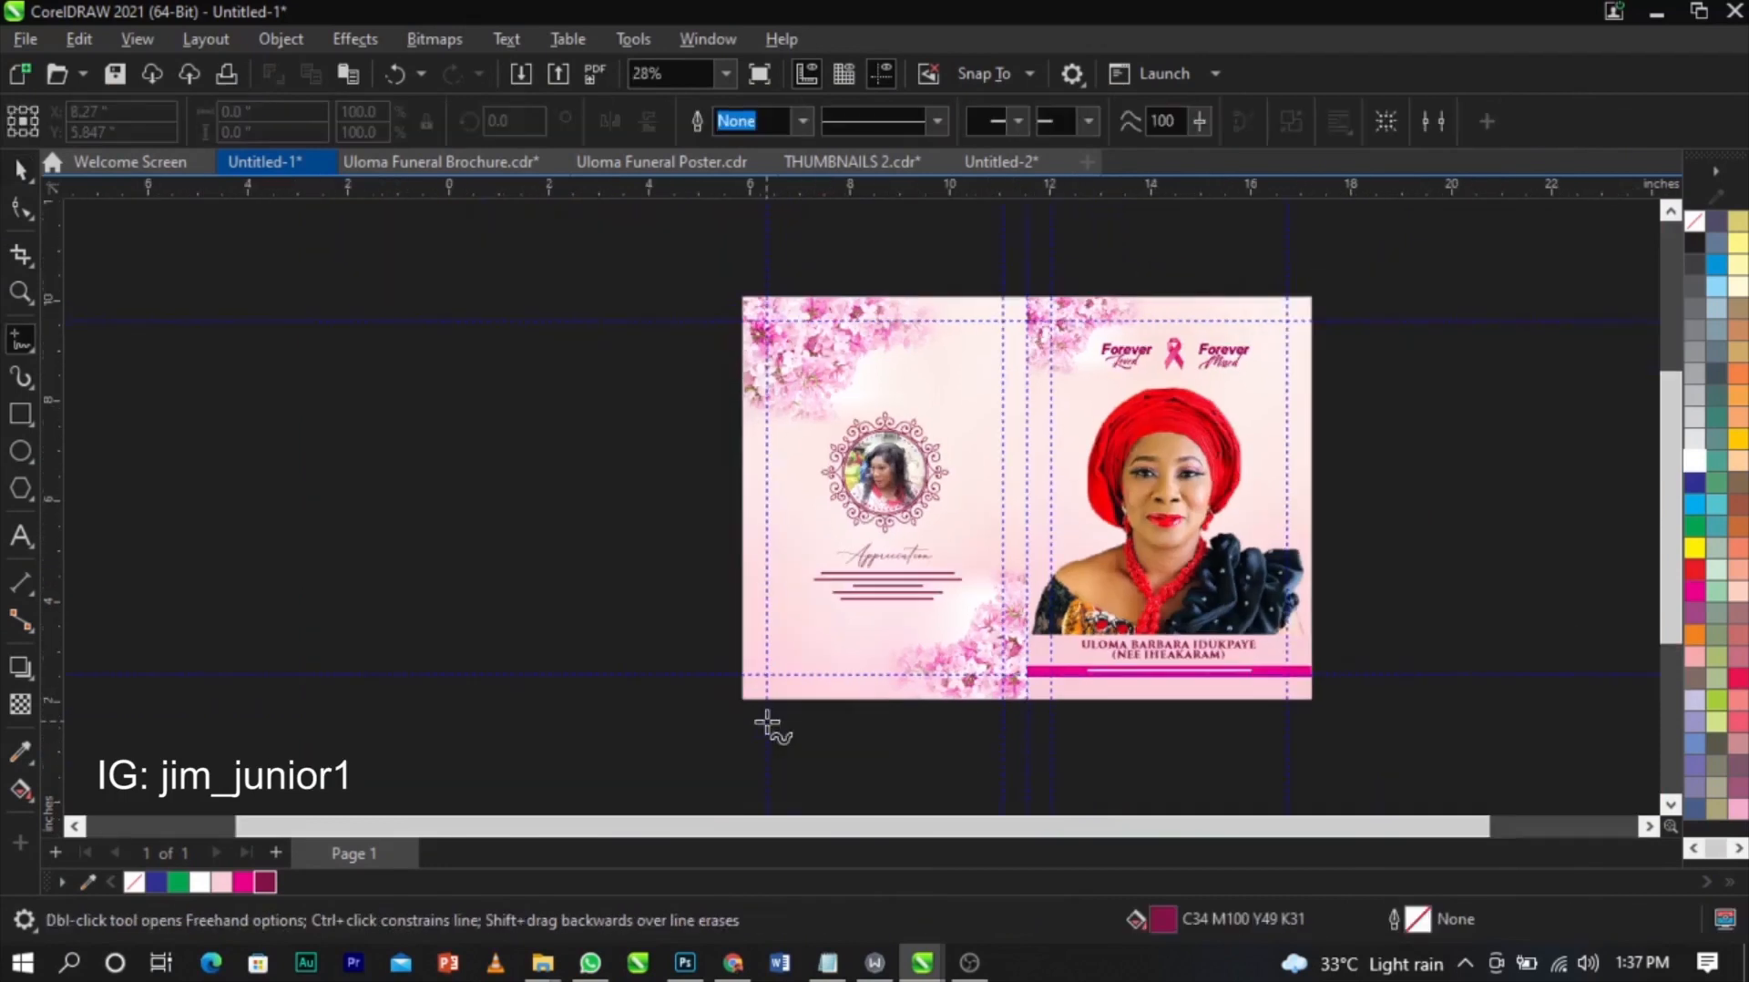
{"action": "key", "text": "F4"}
{"action": "key", "text": "F9"}
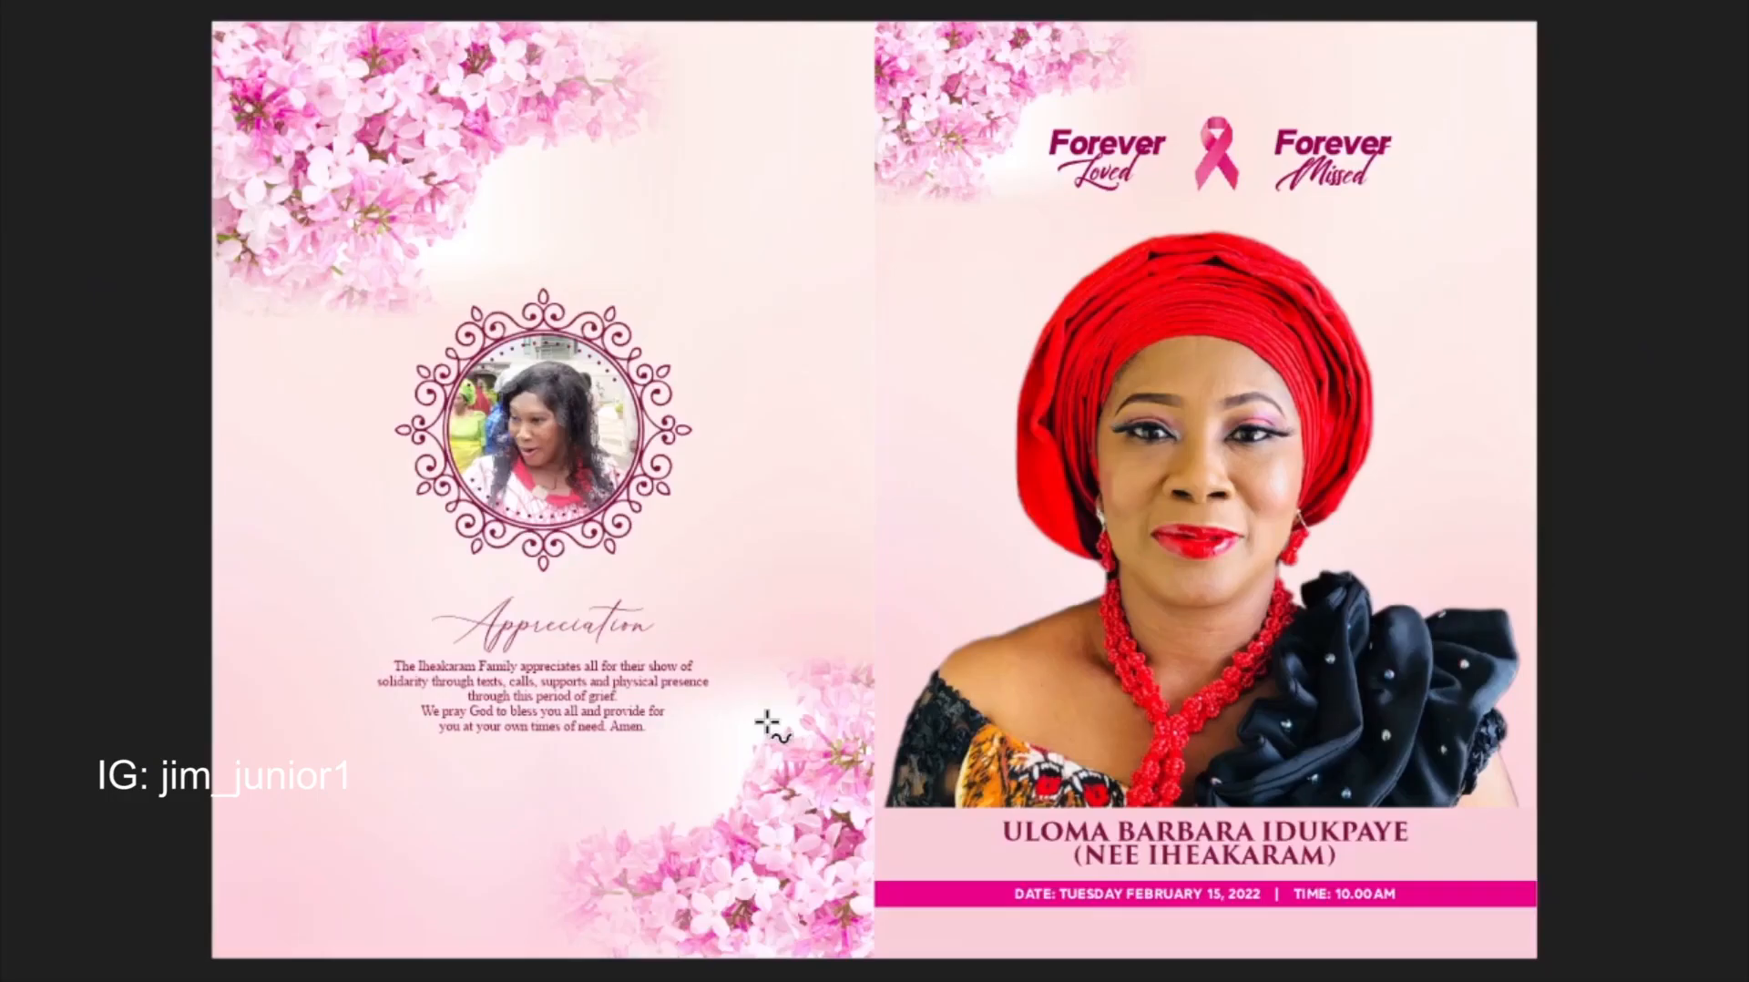